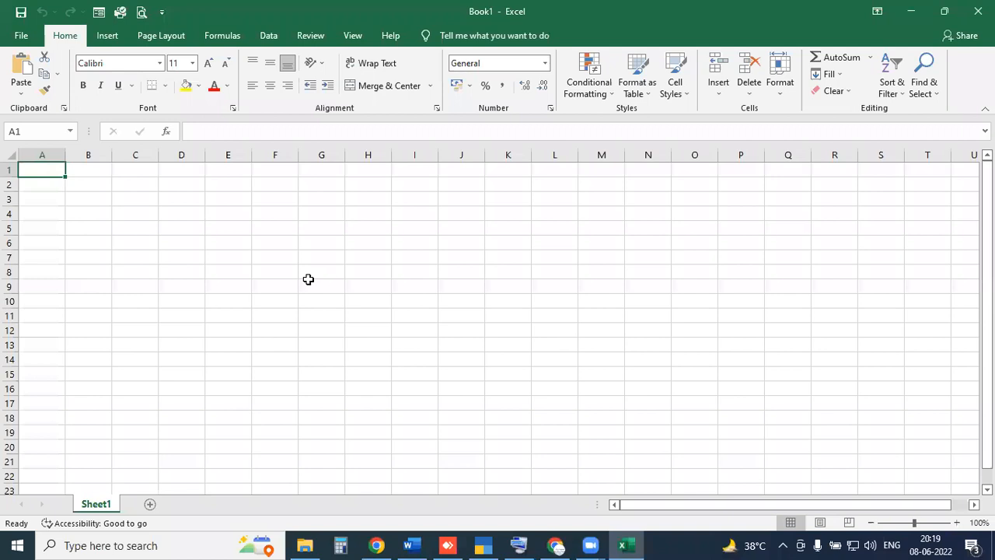
Step: Enter the headings SNO, DATE and TIME in cells A1 to C1
{"action": "left_click", "coordinate": [152, 209]}
{"action": "mouse_move", "coordinate": [33, 169]}
{"action": "left_mouse_down"}
{"action": "mouse_move", "coordinate": [222, 181]}
{"action": "mouse_move", "coordinate": [43, 171]}
{"action": "left_mouse_up"}
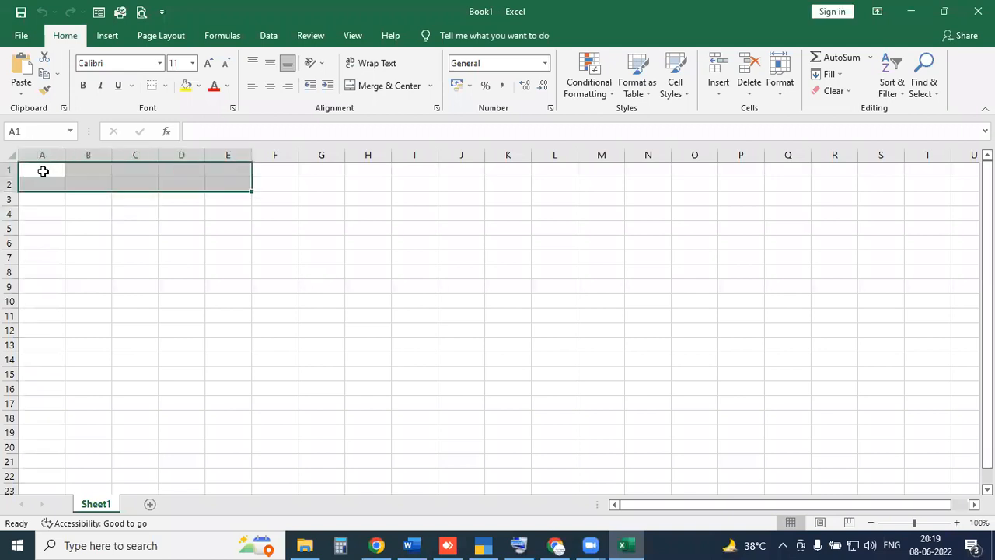
{"action": "left_click", "coordinate": [42, 171]}
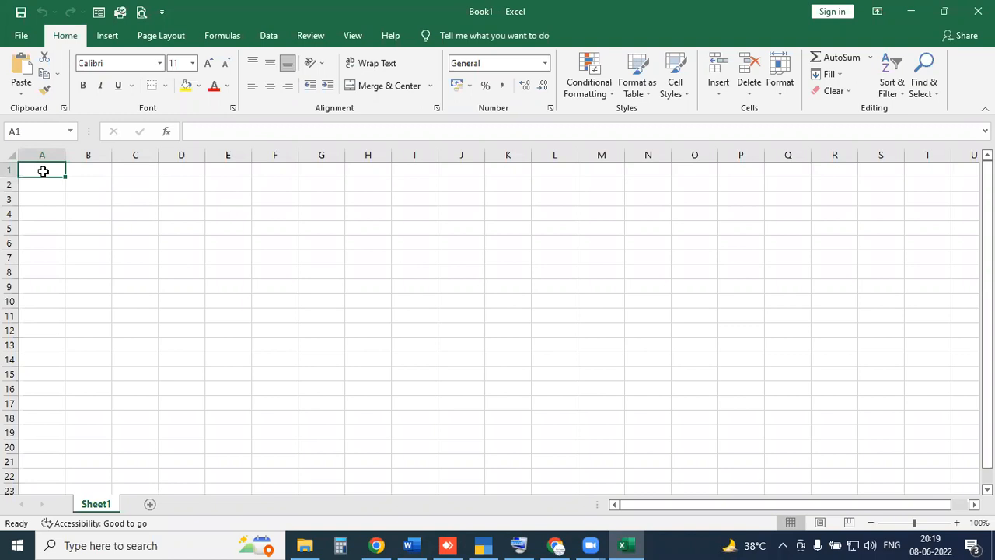
{"action": "double_click", "coordinate": [43, 171]}
{"action": "type", "text": "SNO"}
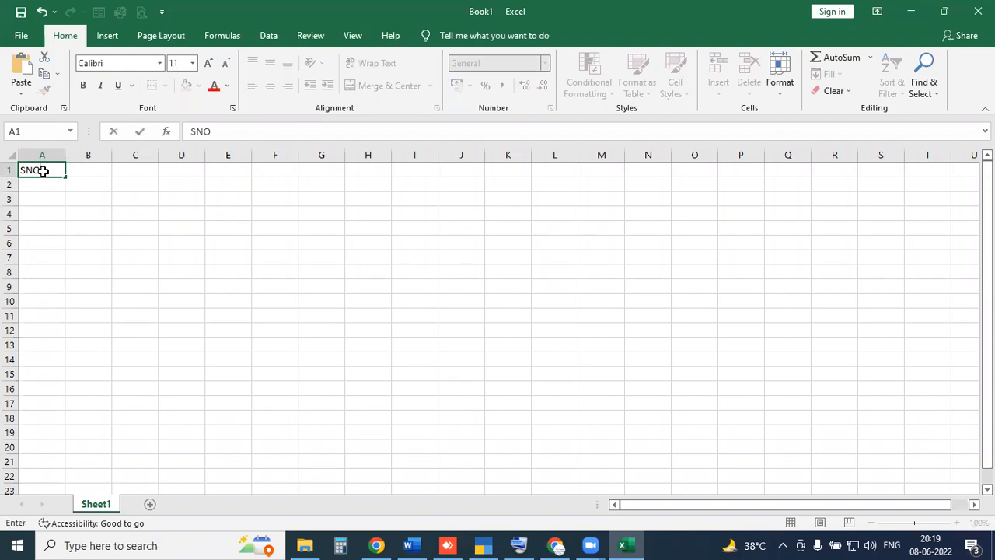
{"action": "key", "text": "Tab"}
{"action": "type", "text": "DATE"}
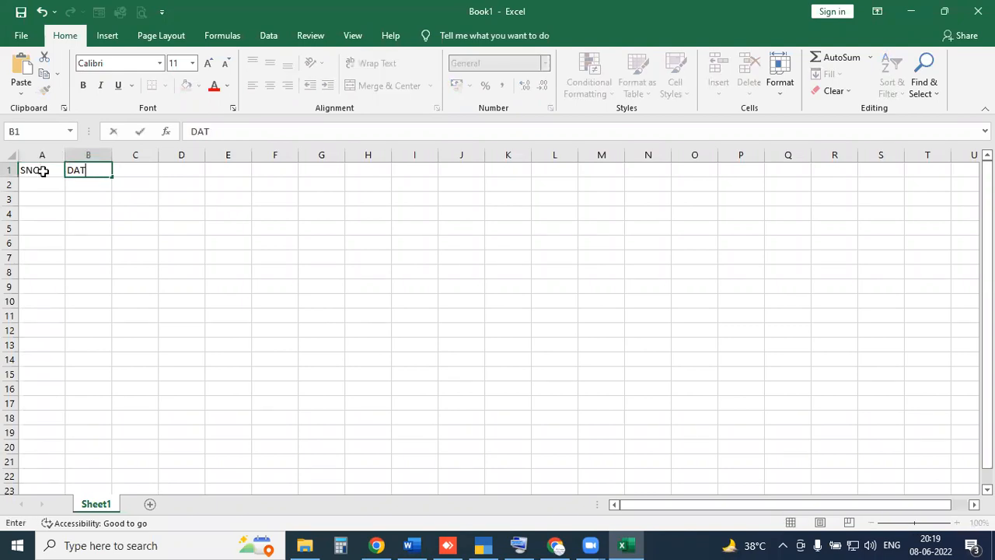
{"action": "key", "text": "Tab"}
{"action": "type", "text": "TIME"}
{"action": "key", "text": "Tab"}
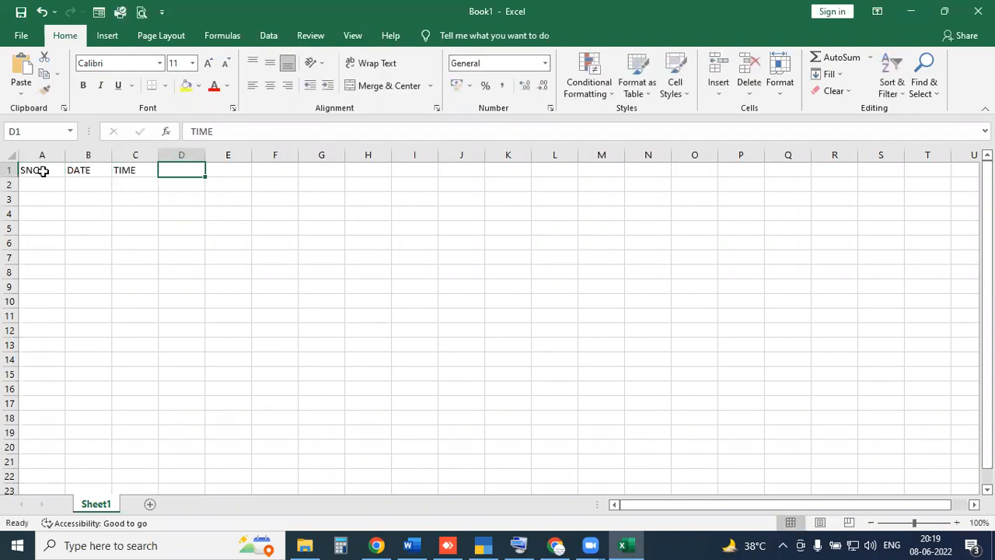
Step: Enter the headings DATE, FEE, DIS, FRACTION and AMOUNT in cells D1 to H1
{"action": "type", "text": "DATE"}
{"action": "key", "text": "Tab"}
{"action": "type", "text": "FEE"}
{"action": "key", "text": "Tab"}
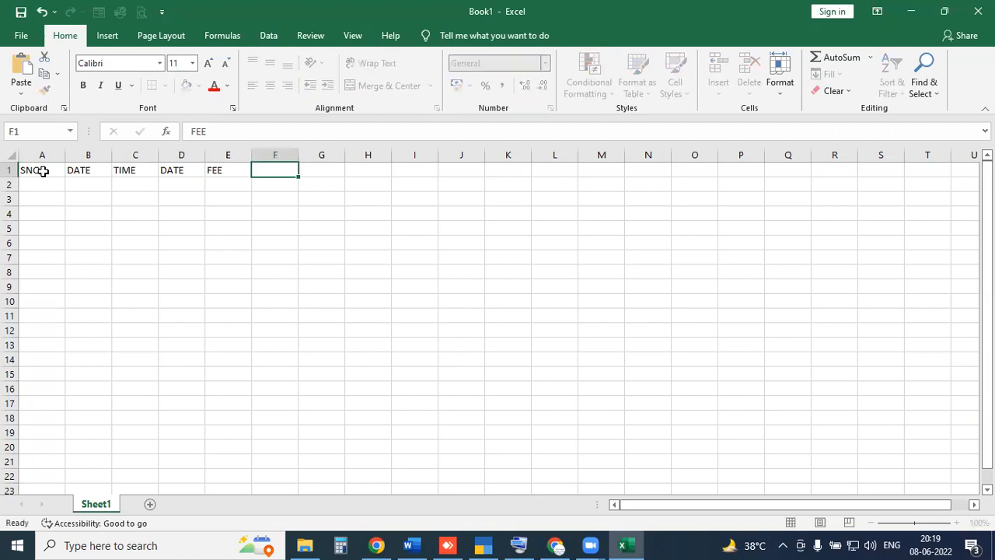
{"action": "key", "text": "BackSpace"}
{"action": "type", "text": "DIS"}
{"action": "key", "text": "Tab"}
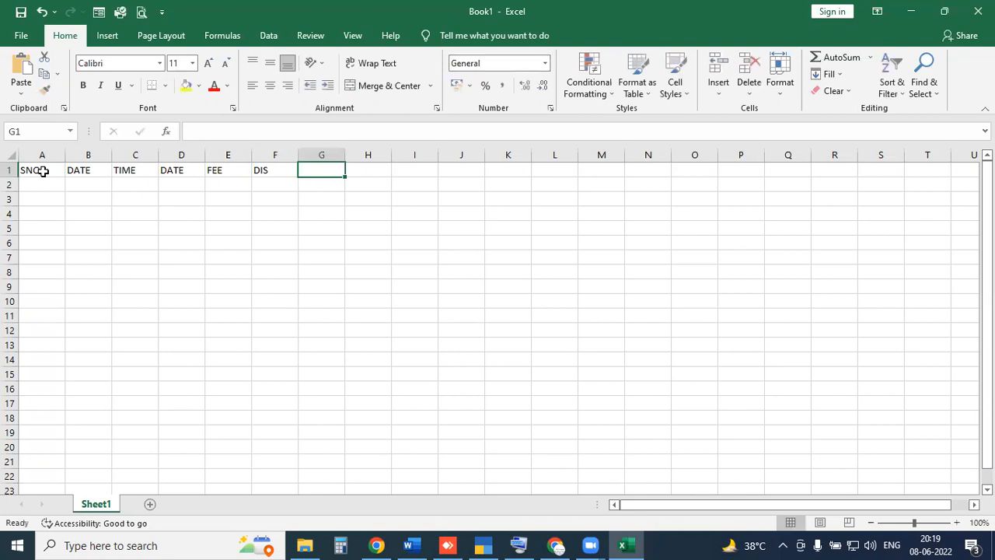
{"action": "type", "text": "FRACTION"}
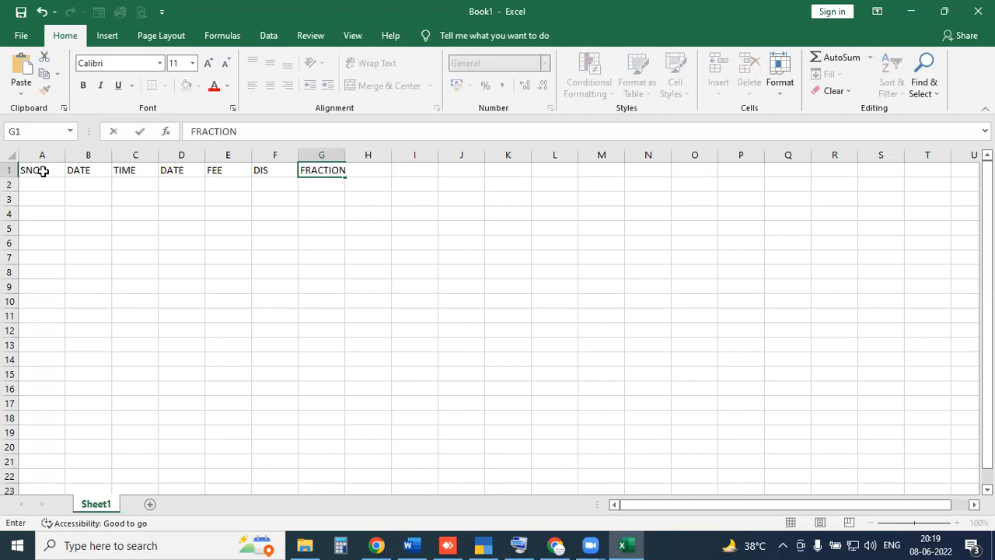
{"action": "key", "text": "Tab"}
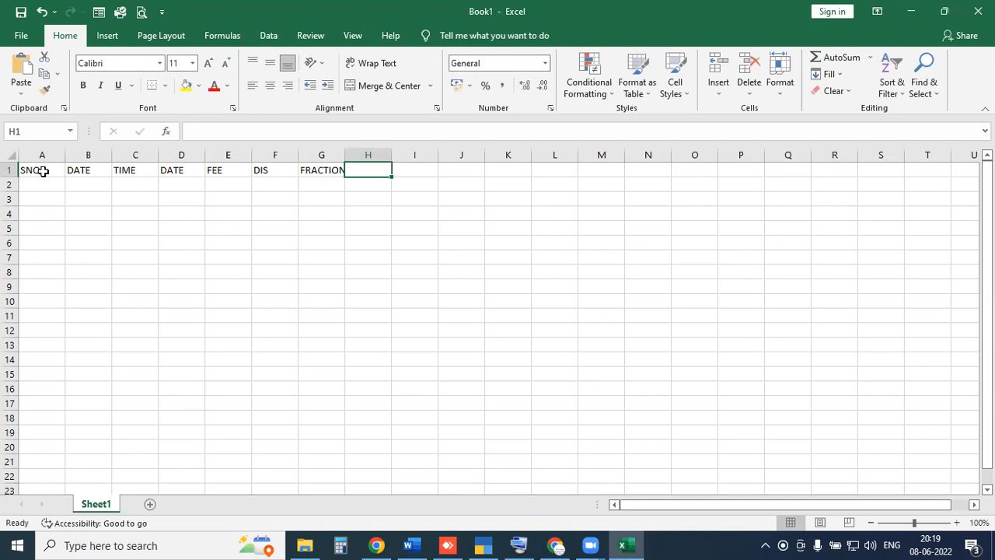
{"action": "type", "text": "AMOUNT"}
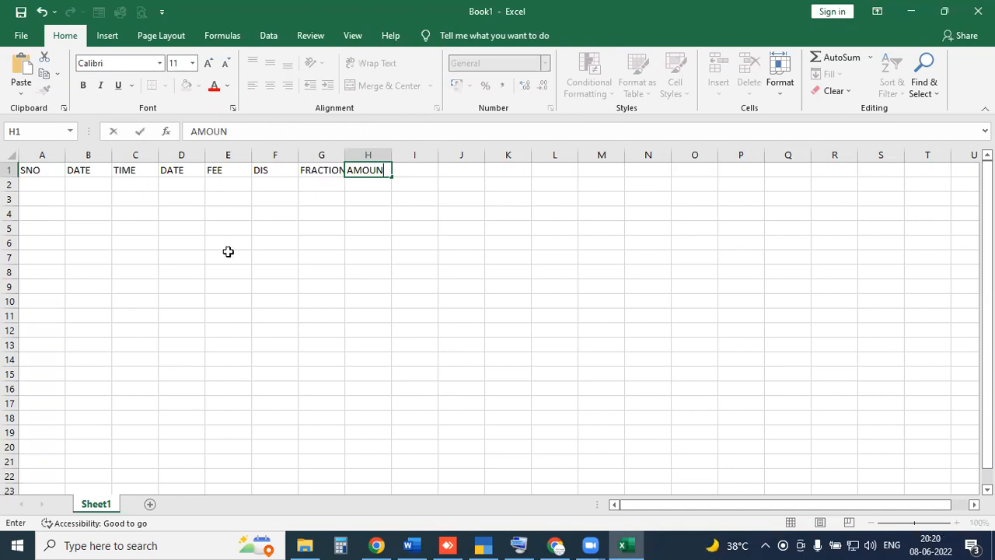
{"action": "left_click", "coordinate": [230, 255]}
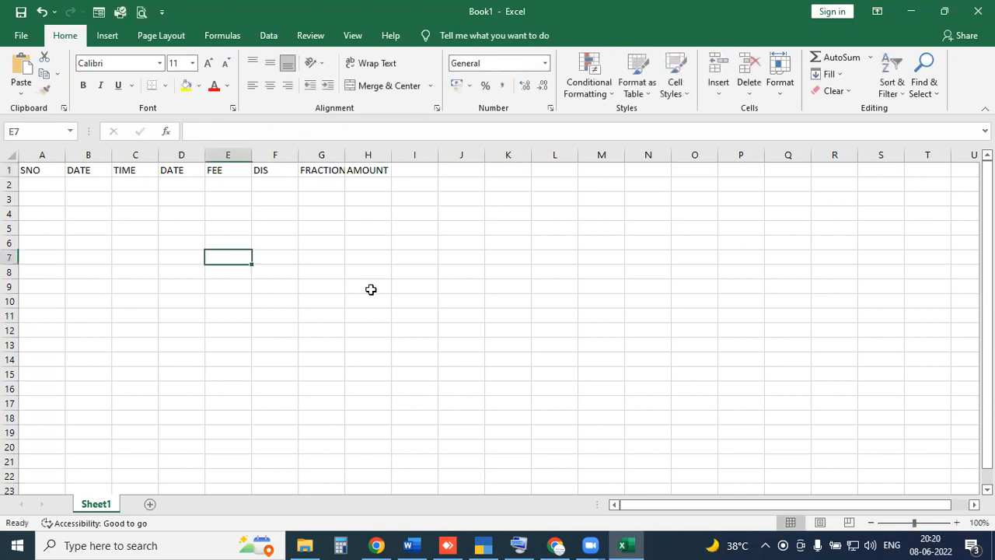
Step: Apply All Borders to the range A1:H21
{"action": "left_click_drag", "start_coordinate": [42, 170], "coordinate": [350, 458]}
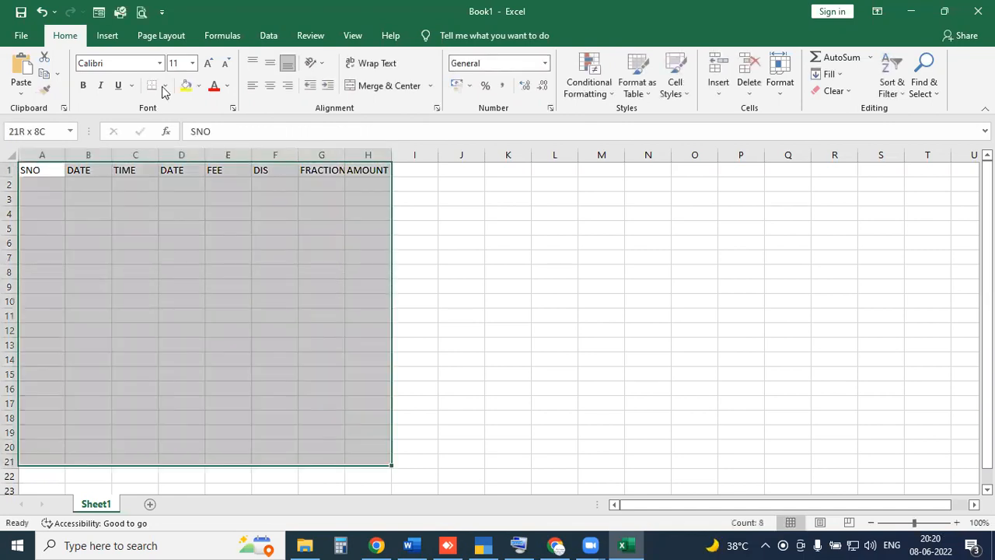
{"action": "left_click", "coordinate": [164, 87]}
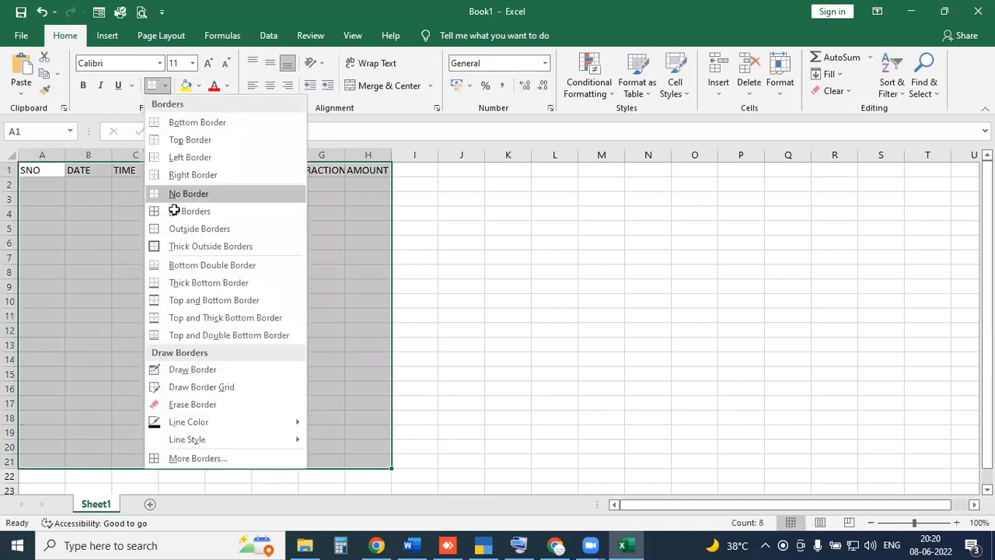
{"action": "left_click", "coordinate": [175, 211]}
Step: Try widening columns A to H equally and undo the width change
{"action": "left_click_drag", "start_coordinate": [47, 154], "coordinate": [506, 155]}
{"action": "left_click", "coordinate": [513, 223]}
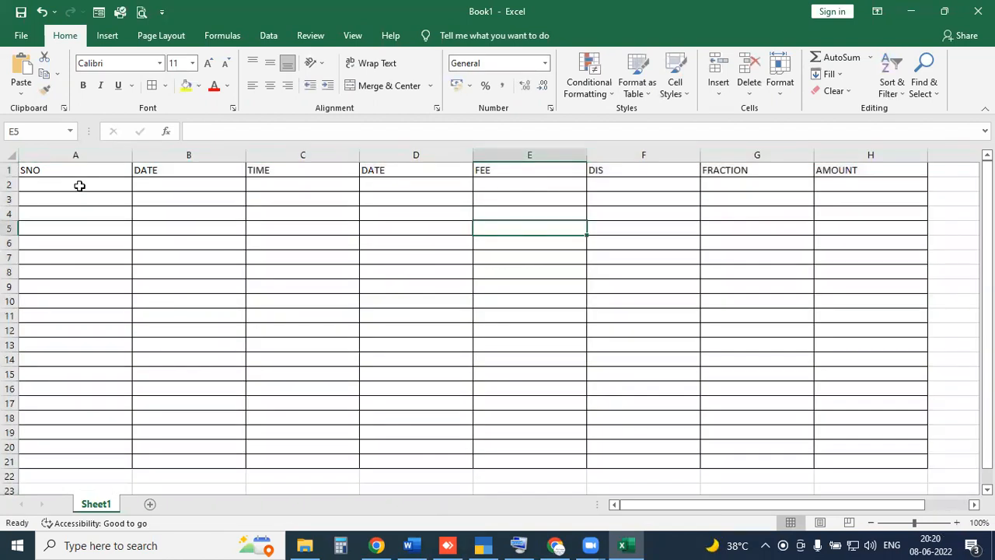
{"action": "left_click", "coordinate": [79, 186]}
{"action": "left_click_drag", "start_coordinate": [104, 183], "coordinate": [99, 461]}
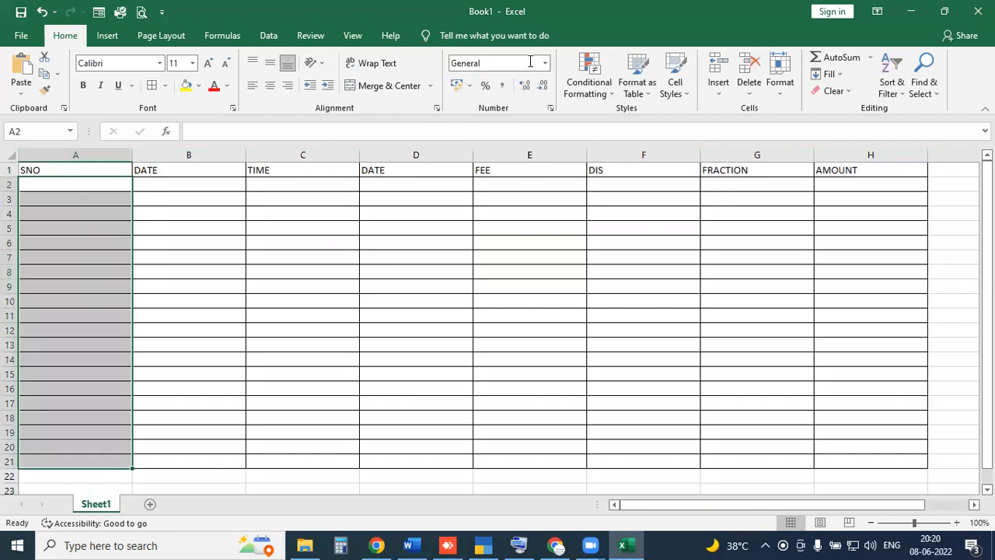
{"action": "key", "text": "ctrl+z"}
{"action": "left_click", "coordinate": [425, 289]}
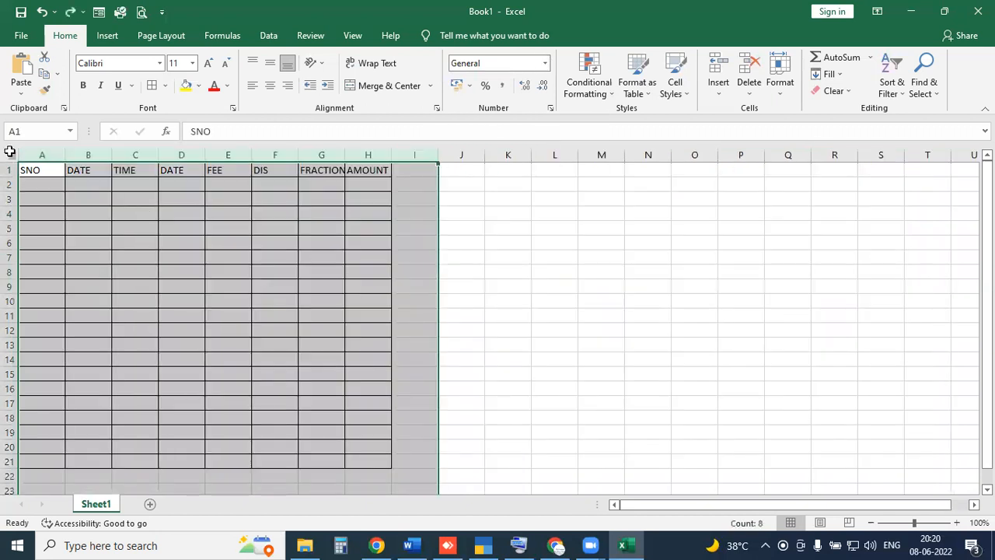
Step: AutoFit the widths of columns A to H to their headings
{"action": "left_click_drag", "start_coordinate": [38, 151], "coordinate": [360, 148]}
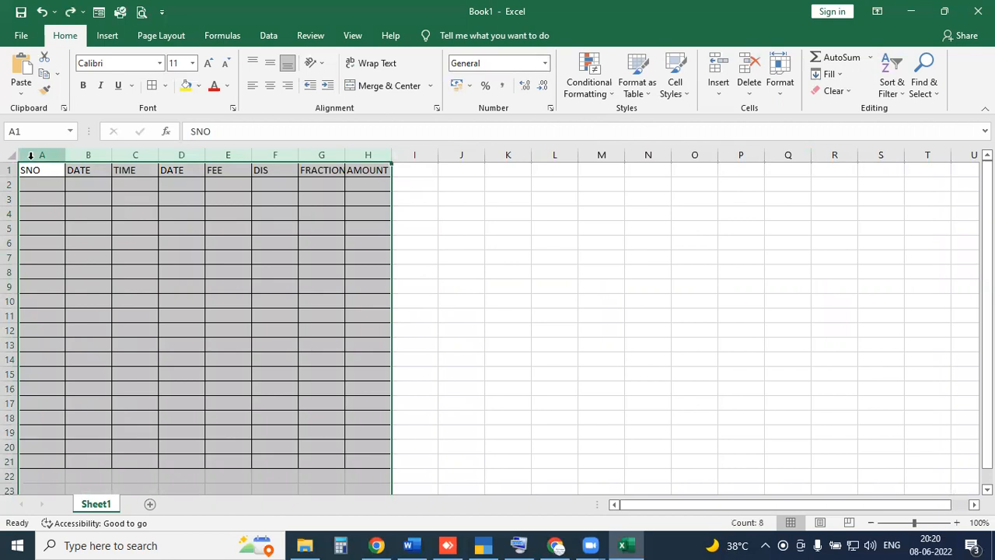
{"action": "left_click_drag", "start_coordinate": [32, 154], "coordinate": [355, 155]}
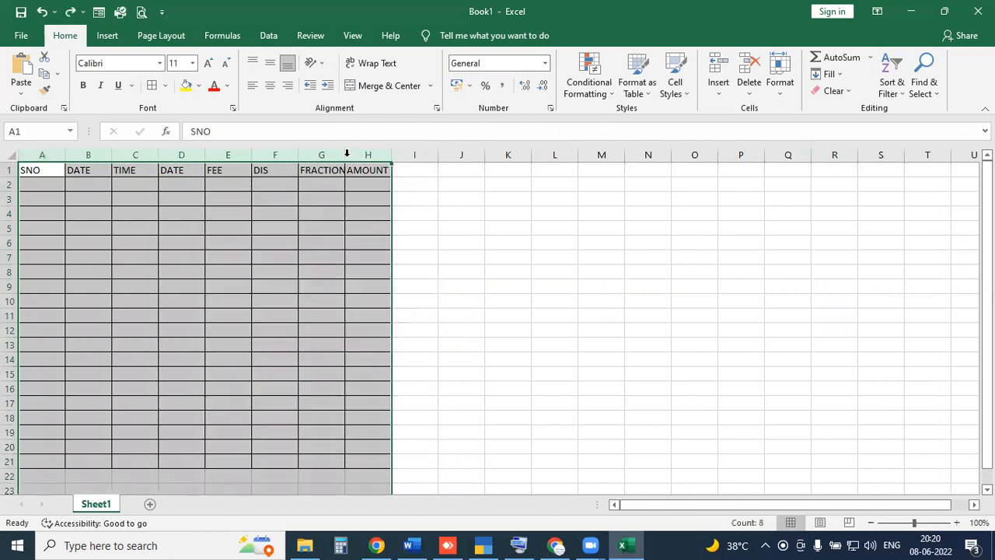
{"action": "double_click", "coordinate": [267, 154]}
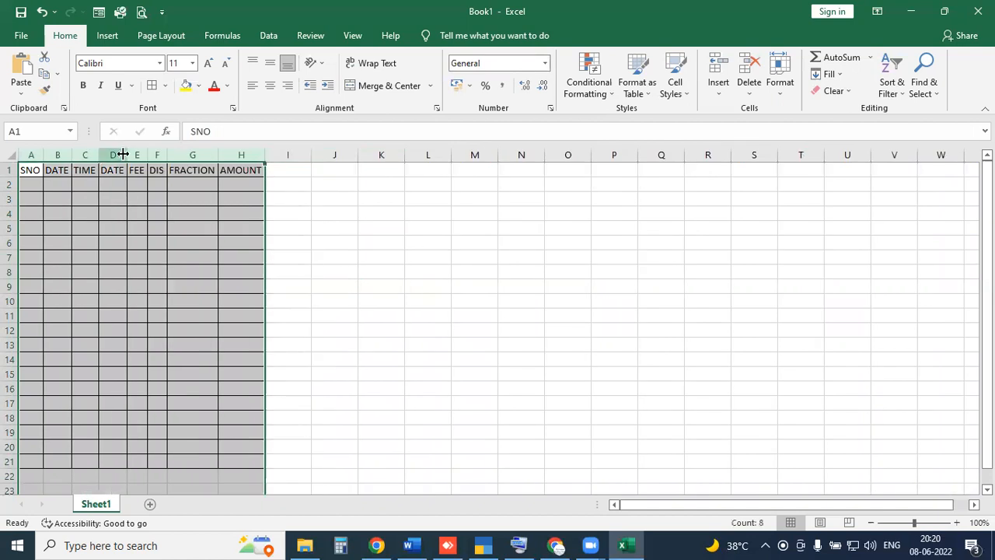
Step: Widen the selected columns A to H equally in two stages, and undo both width changes
{"action": "key", "text": "ctrl+z"}
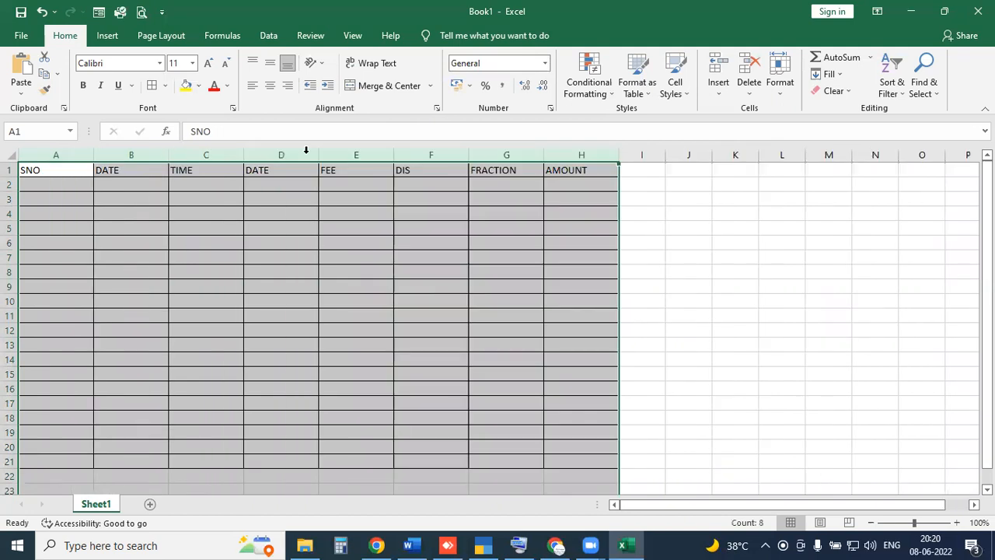
{"action": "left_click_drag", "start_coordinate": [399, 153], "coordinate": [415, 146]}
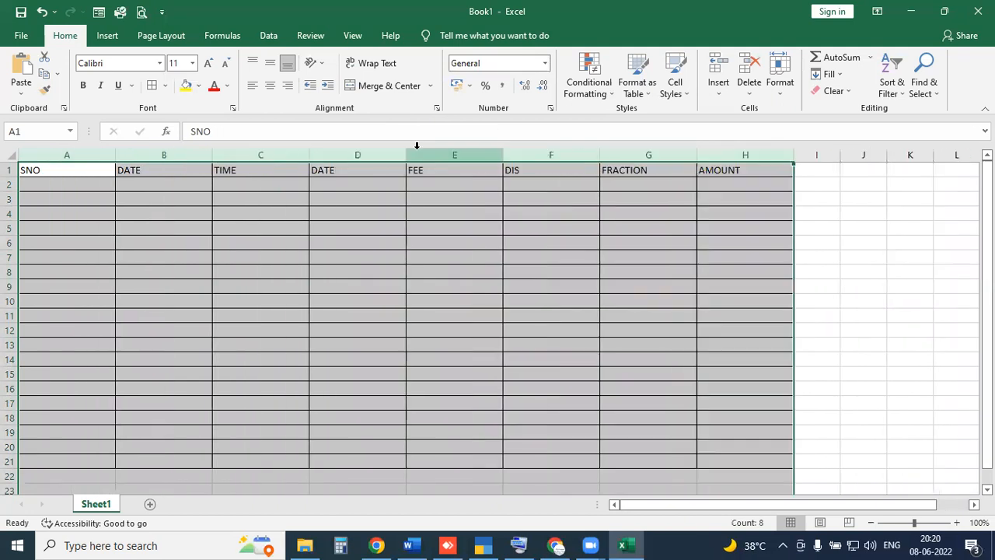
{"action": "left_click", "coordinate": [43, 13]}
{"action": "left_click", "coordinate": [43, 16]}
{"action": "left_click", "coordinate": [360, 288]}
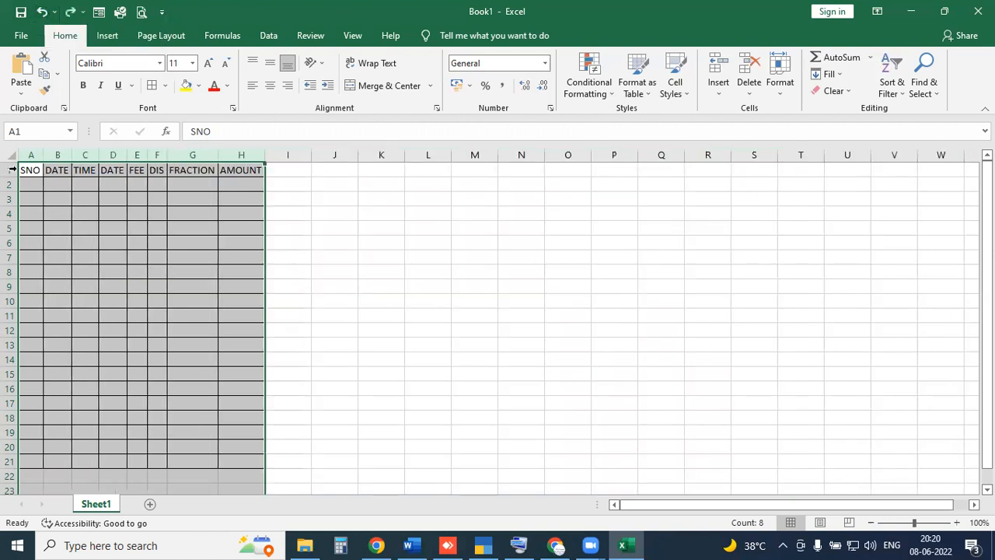
Step: Widen columns A to H together to one equal width, with generous room around every heading
{"action": "left_click_drag", "start_coordinate": [30, 155], "coordinate": [246, 150]}
{"action": "double_click", "coordinate": [259, 155]}
{"action": "mouse_move", "coordinate": [7, 147]}
{"action": "left_mouse_down"}
{"action": "mouse_move", "coordinate": [265, 162]}
{"action": "mouse_move", "coordinate": [216, 164]}
{"action": "left_mouse_up"}
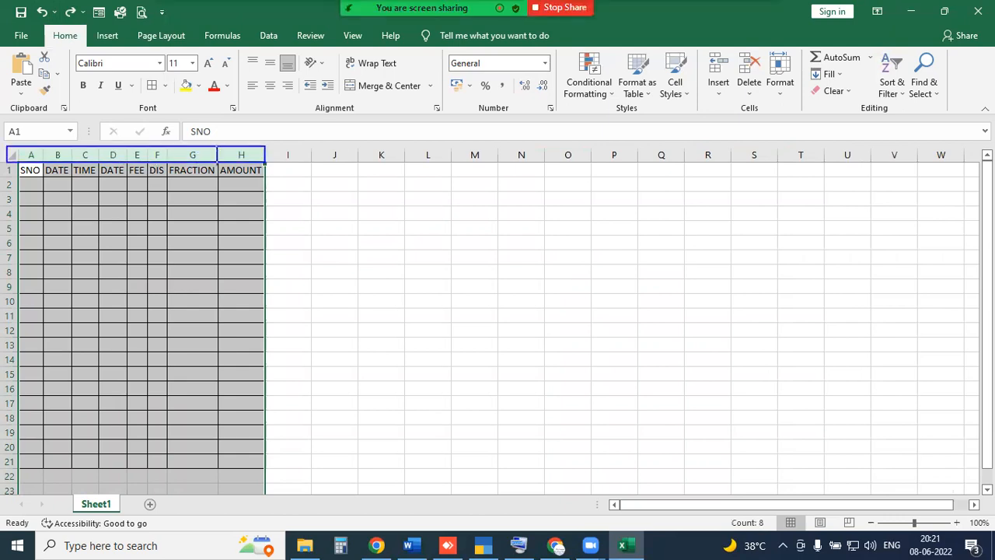
{"action": "left_click_drag", "start_coordinate": [164, 147], "coordinate": [165, 164]}
{"action": "key", "text": "Escape"}
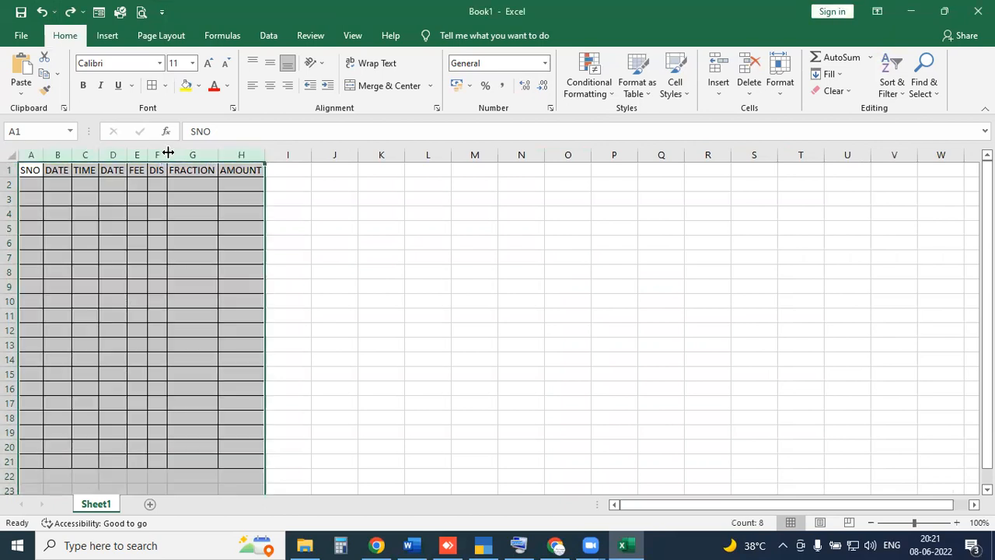
{"action": "left_click_drag", "start_coordinate": [168, 153], "coordinate": [330, 155]}
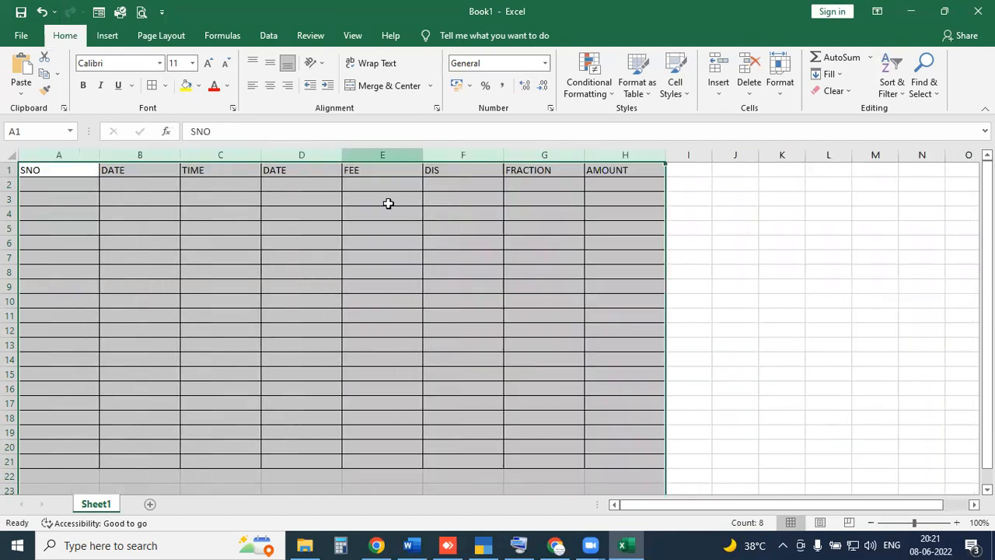
{"action": "left_click", "coordinate": [381, 199]}
{"action": "left_click_drag", "start_coordinate": [46, 170], "coordinate": [609, 458]}
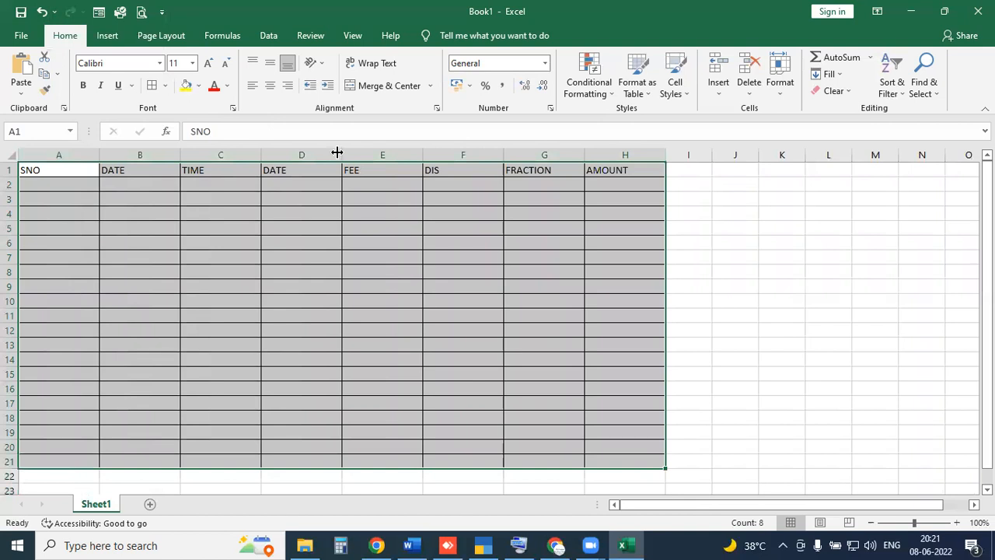
{"action": "mouse_move", "coordinate": [324, 154]}
{"action": "left_mouse_down"}
{"action": "mouse_move", "coordinate": [310, 156]}
{"action": "mouse_move", "coordinate": [329, 154]}
{"action": "mouse_move", "coordinate": [319, 154]}
{"action": "left_mouse_up"}
{"action": "left_click_drag", "start_coordinate": [68, 155], "coordinate": [560, 159]}
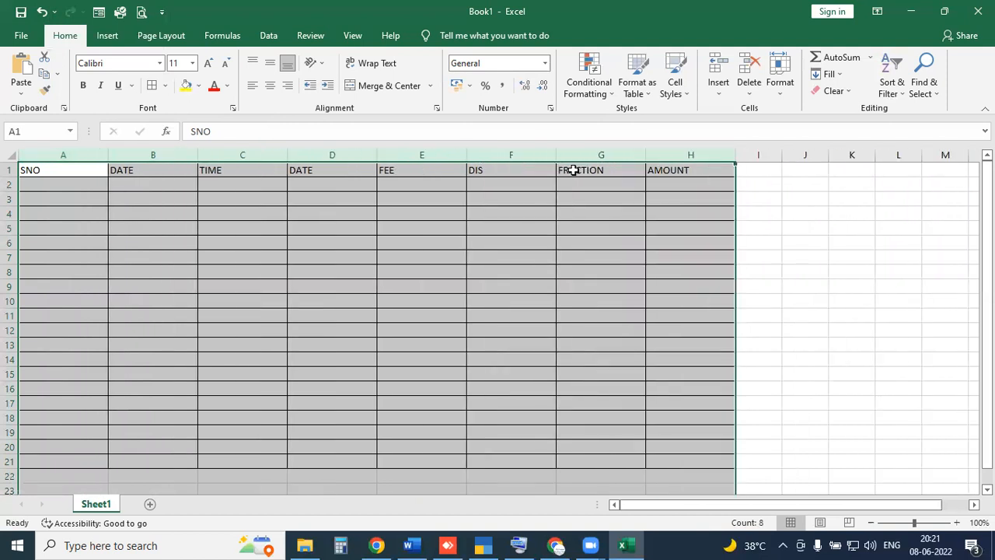
{"action": "left_click", "coordinate": [511, 227]}
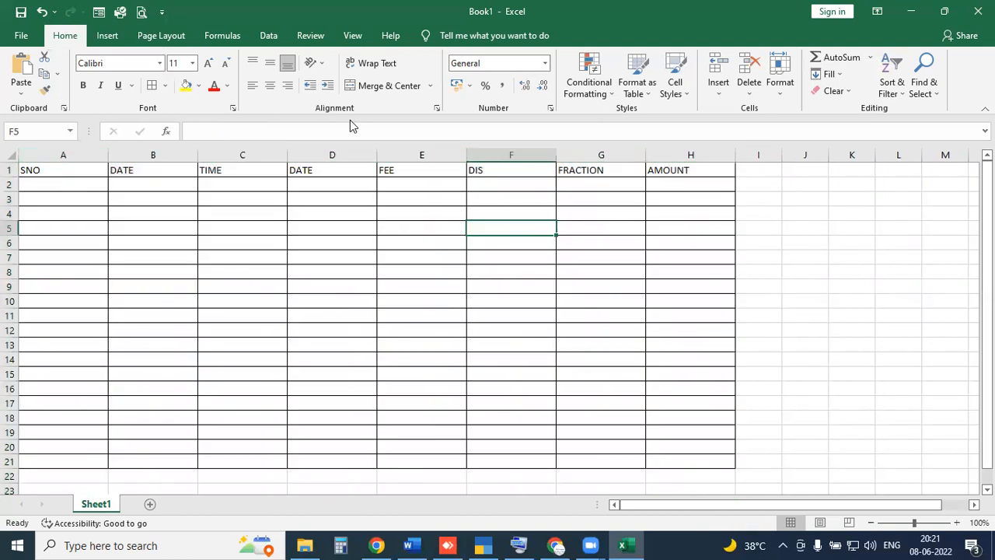
Step: Format the SNO cells A2:A21 with the Number format
{"action": "left_click_drag", "start_coordinate": [433, 48], "coordinate": [563, 114]}
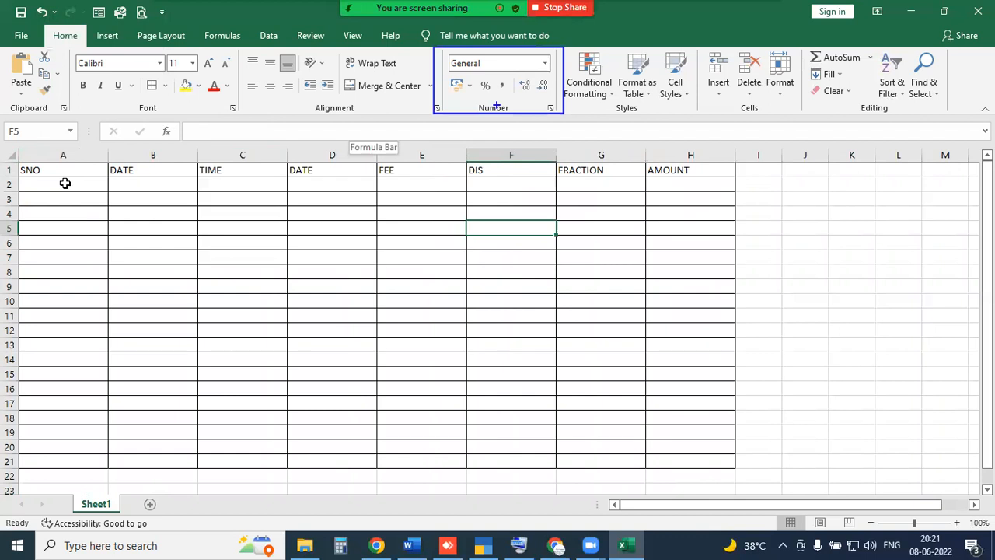
{"action": "key", "text": "Escape"}
{"action": "left_click_drag", "start_coordinate": [65, 185], "coordinate": [78, 456]}
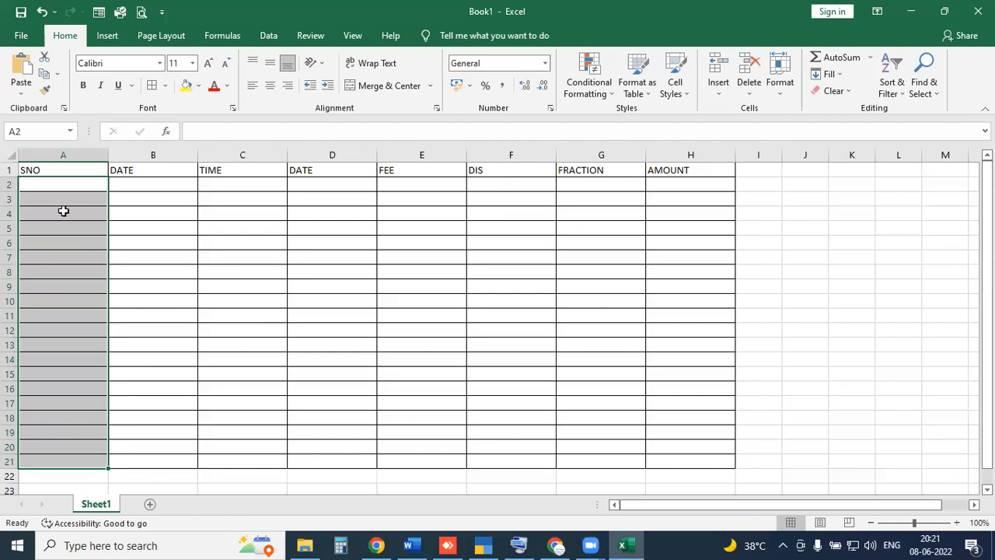
{"action": "left_click_drag", "start_coordinate": [69, 189], "coordinate": [91, 455]}
{"action": "left_click", "coordinate": [545, 63]}
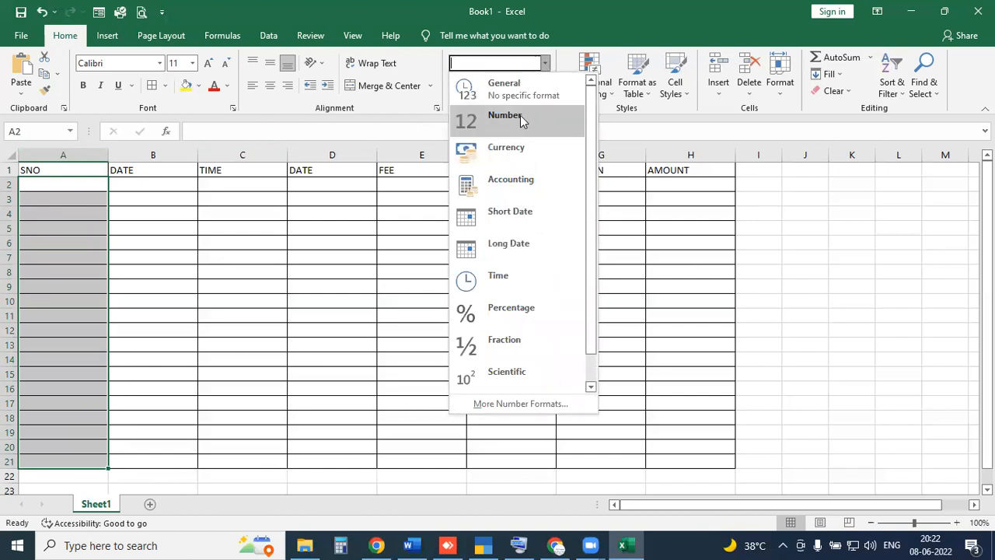
{"action": "left_click", "coordinate": [521, 115]}
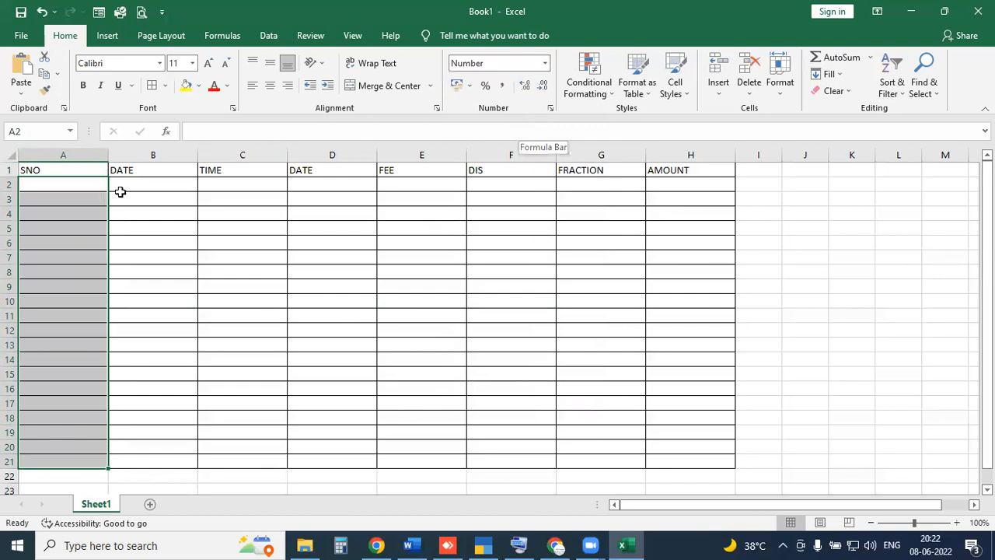
Step: Format the first DATE column's cells B2:B21 as Short Date
{"action": "left_click_drag", "start_coordinate": [131, 184], "coordinate": [148, 461]}
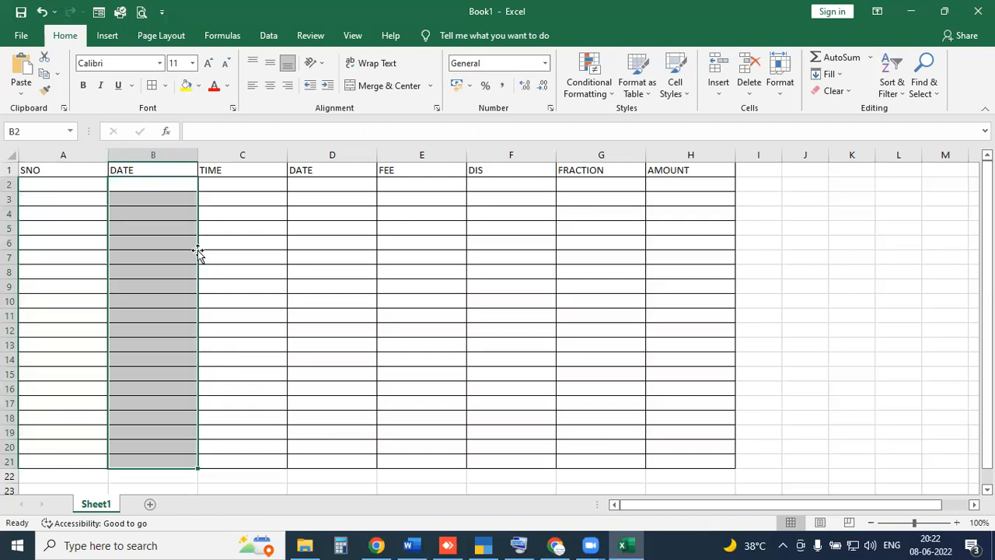
{"action": "left_click", "coordinate": [546, 63]}
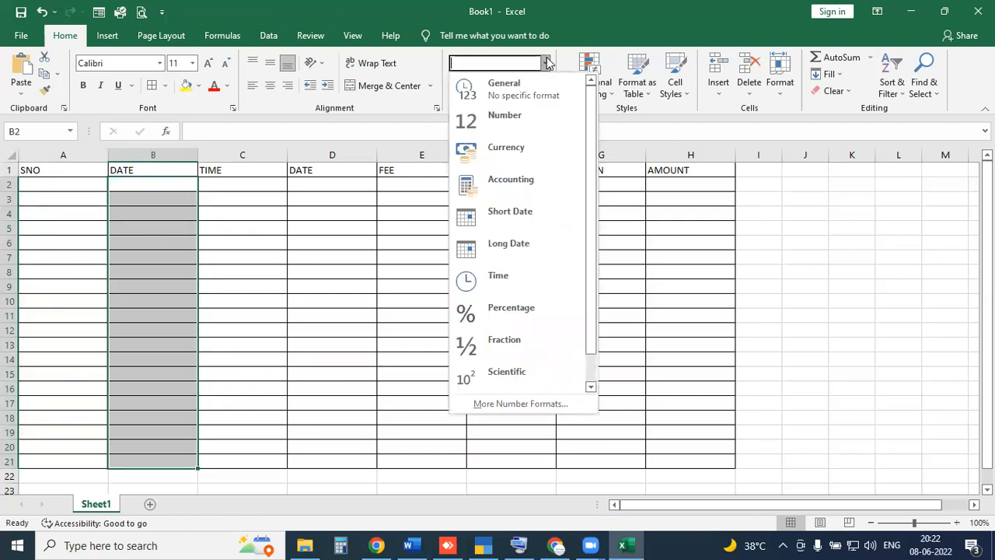
{"action": "left_click", "coordinate": [506, 219]}
Step: Format the TIME column's cells C2:C21 with the Time format
{"action": "left_click_drag", "start_coordinate": [262, 187], "coordinate": [269, 460]}
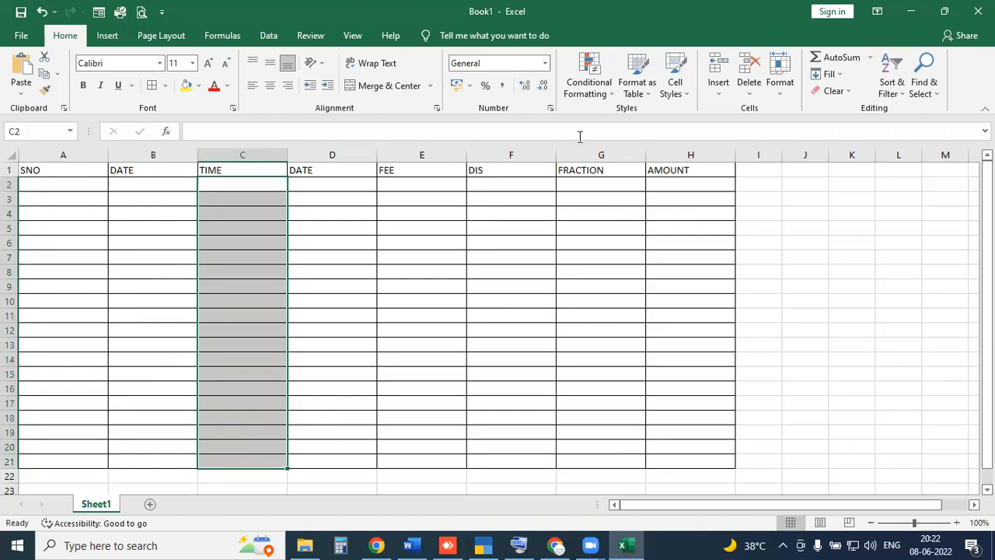
{"action": "left_click", "coordinate": [546, 64]}
{"action": "left_click", "coordinate": [500, 279]}
Step: Format the second DATE column's cells D2:D21 with a date format
{"action": "left_click_drag", "start_coordinate": [332, 184], "coordinate": [339, 461]}
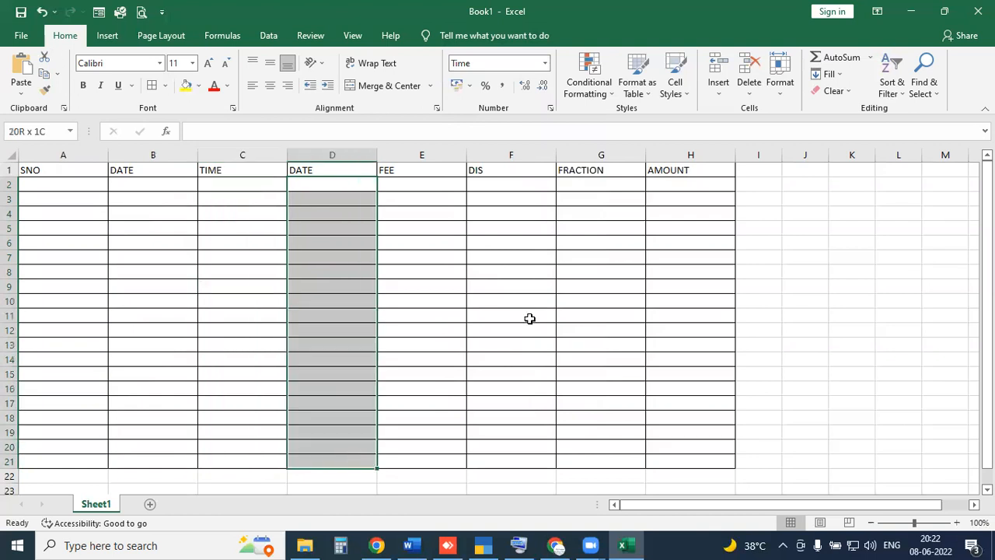
{"action": "left_click", "coordinate": [546, 63]}
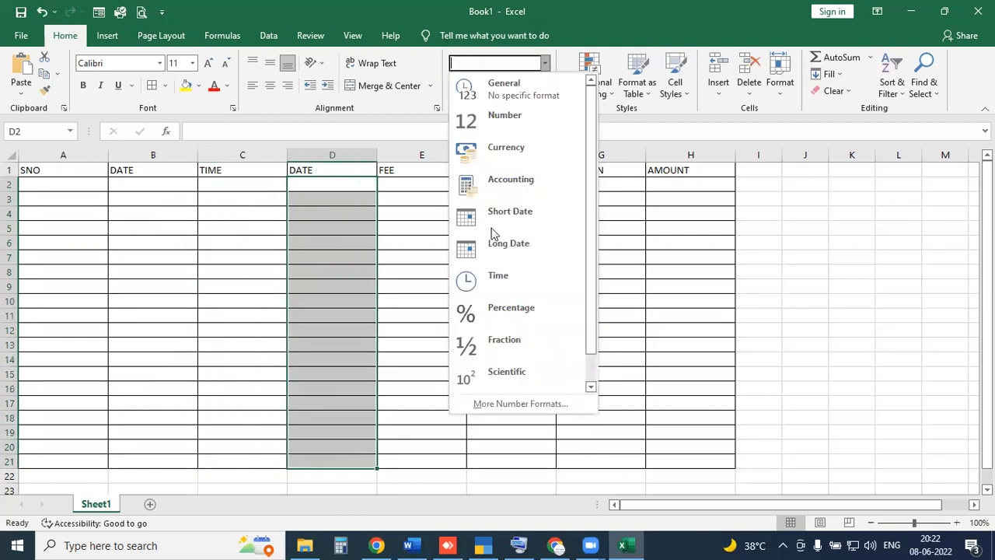
{"action": "left_click", "coordinate": [431, 189]}
Step: Format the FEE column's cells E2:E21 as Currency
{"action": "left_click_drag", "start_coordinate": [429, 185], "coordinate": [442, 458]}
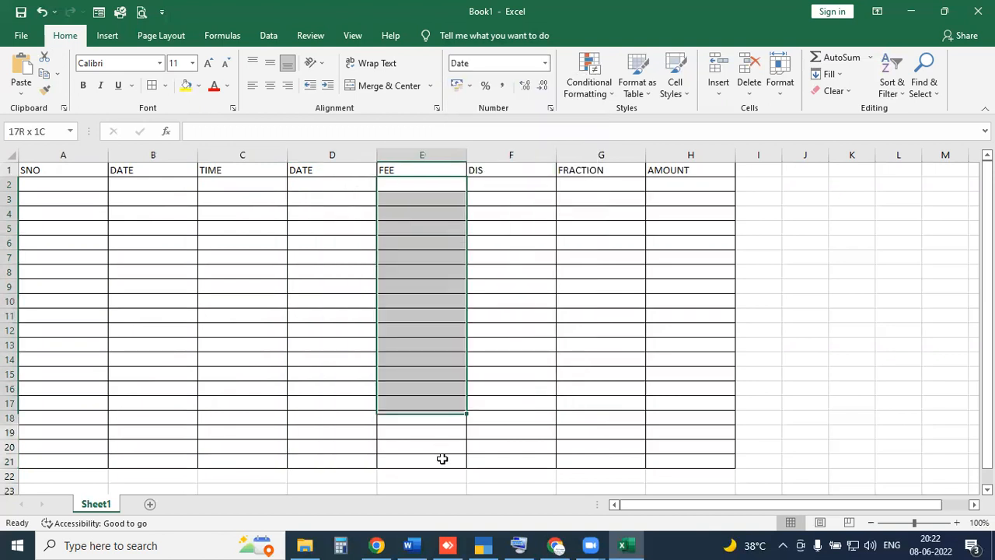
{"action": "left_click", "coordinate": [547, 64]}
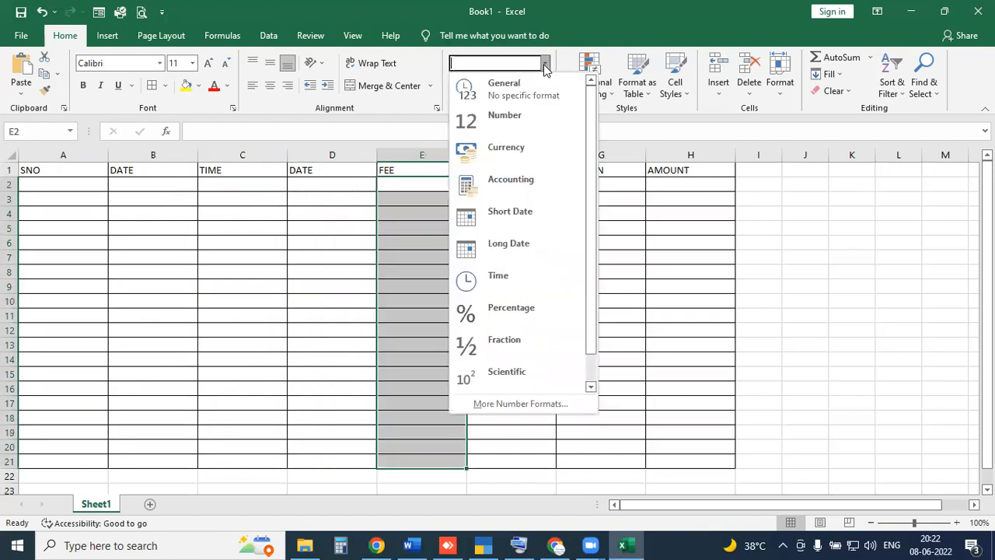
{"action": "left_click", "coordinate": [493, 153]}
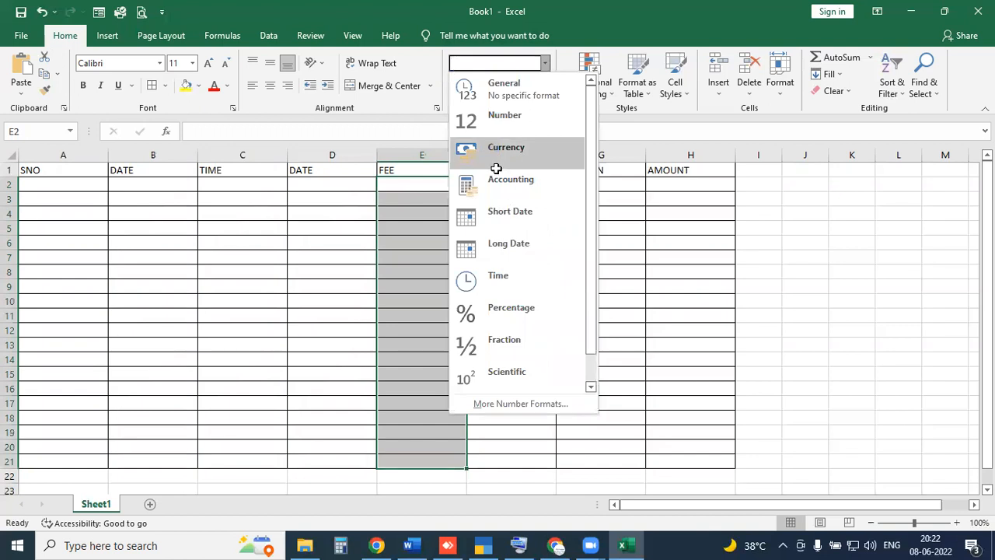
Step: Format the DIS column's cells F2:F21 as Percentage
{"action": "left_click_drag", "start_coordinate": [497, 184], "coordinate": [500, 459]}
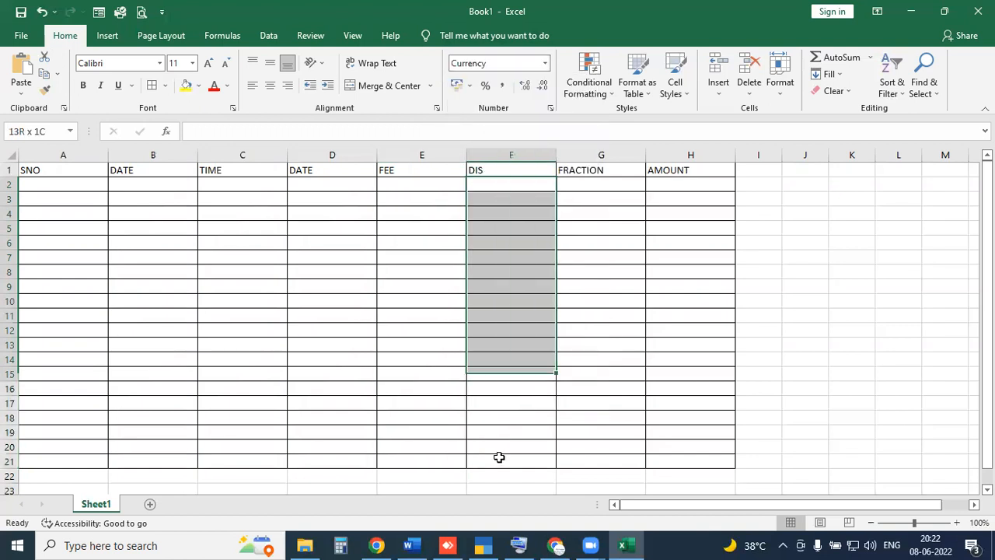
{"action": "left_click", "coordinate": [546, 64]}
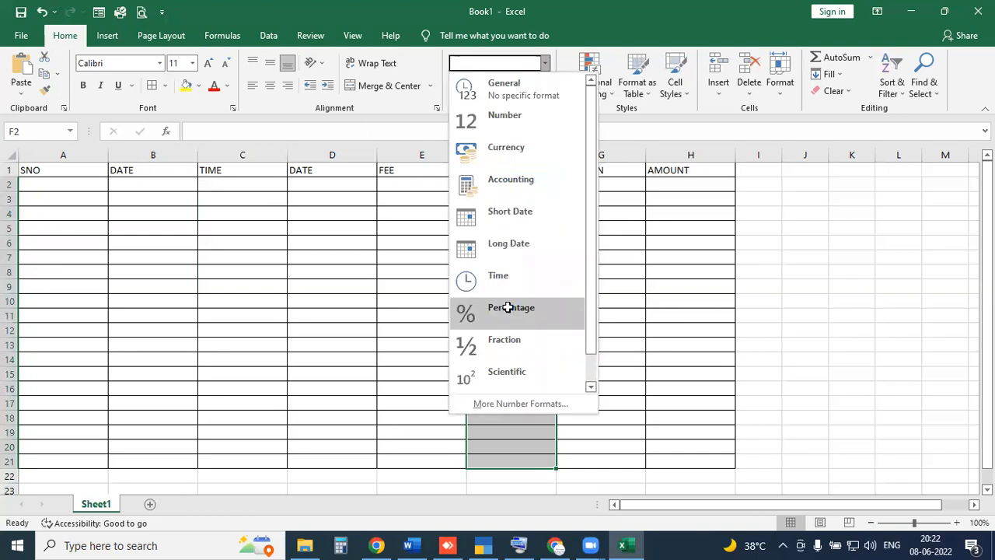
{"action": "left_click", "coordinate": [535, 297]}
Step: Format the FRACTION column's cells G2:G21 with the Fraction format
{"action": "left_click_drag", "start_coordinate": [588, 182], "coordinate": [597, 458]}
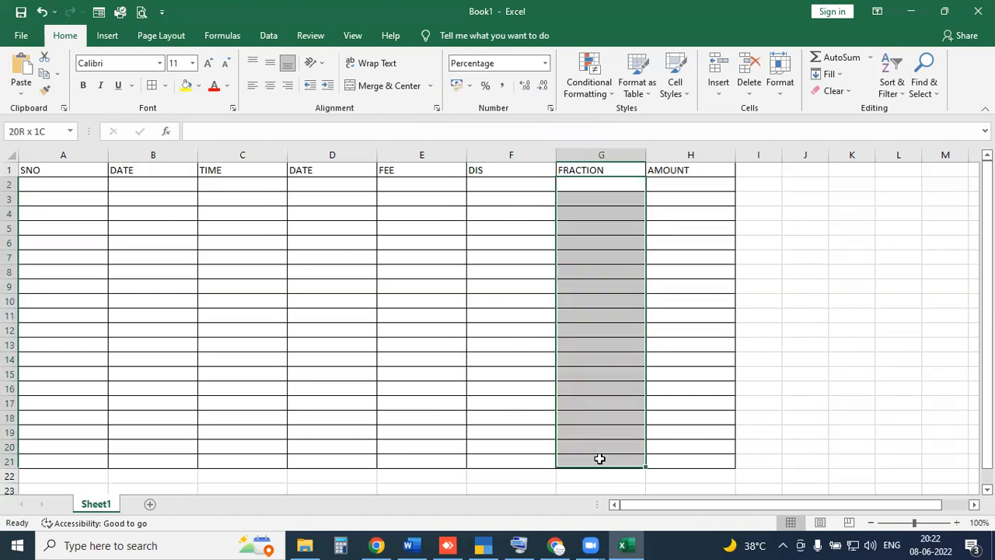
{"action": "left_click", "coordinate": [546, 66]}
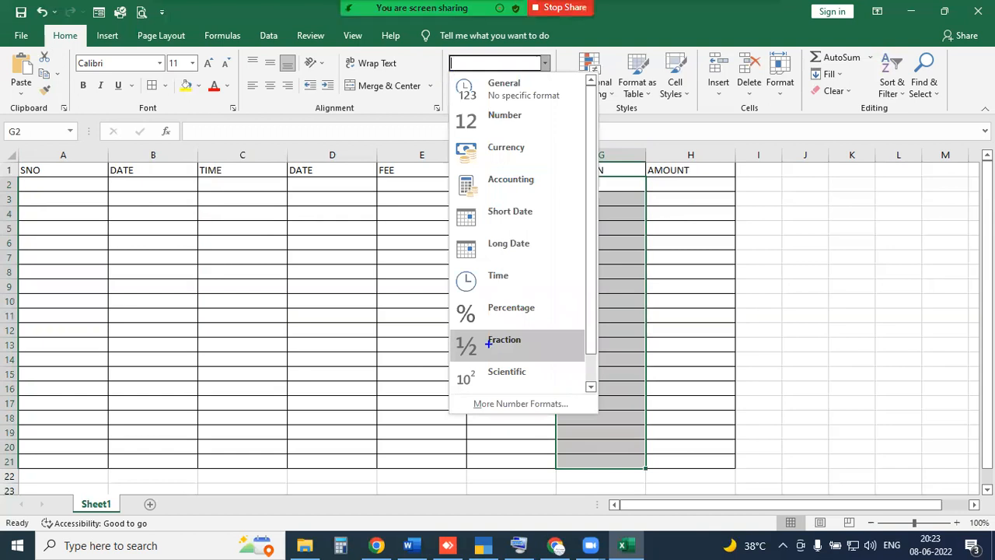
{"action": "left_click", "coordinate": [547, 66]}
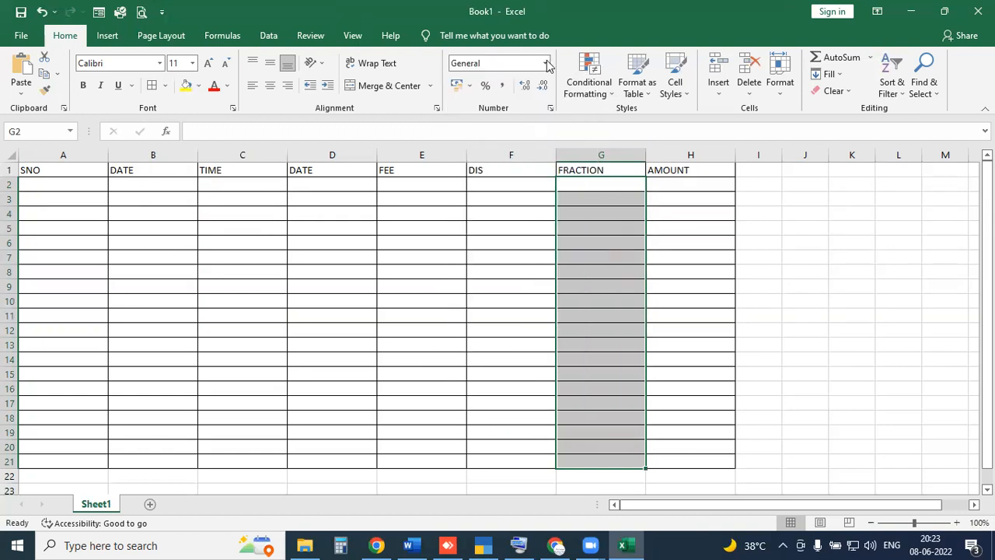
{"action": "left_click", "coordinate": [548, 65]}
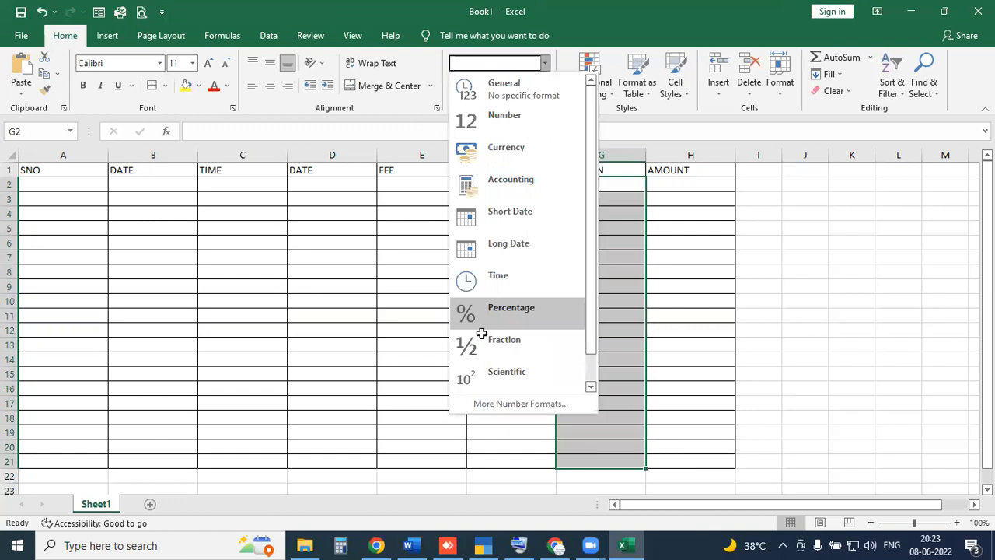
{"action": "left_click", "coordinate": [482, 333]}
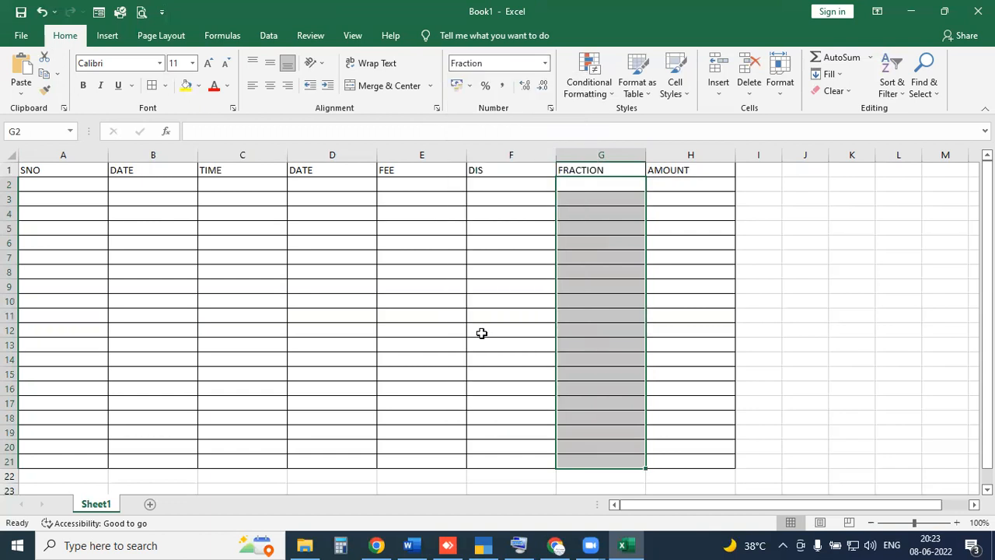
Step: Format the AMOUNT column's cells H2:H21 with the Accounting format
{"action": "left_click", "coordinate": [684, 188]}
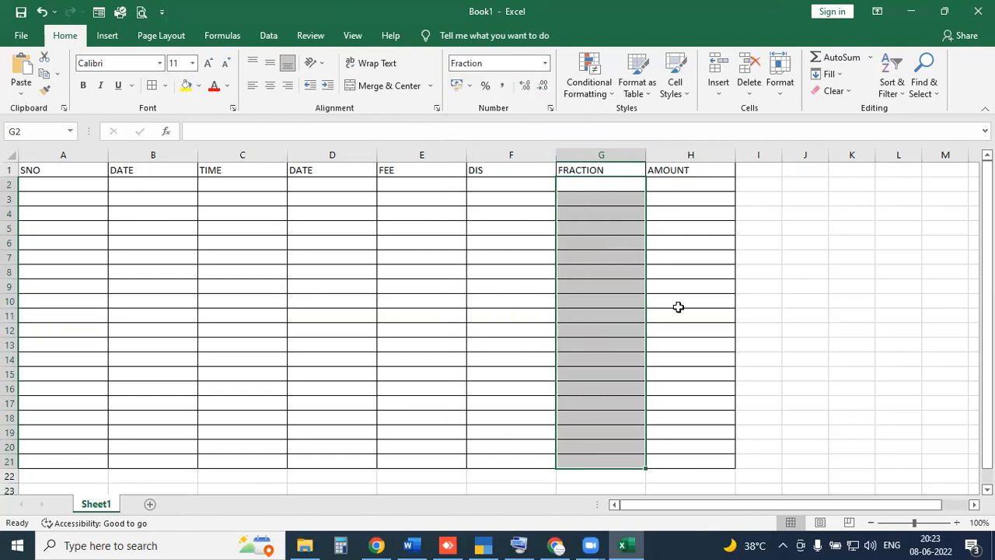
{"action": "left_click", "coordinate": [682, 464], "text": "shift"}
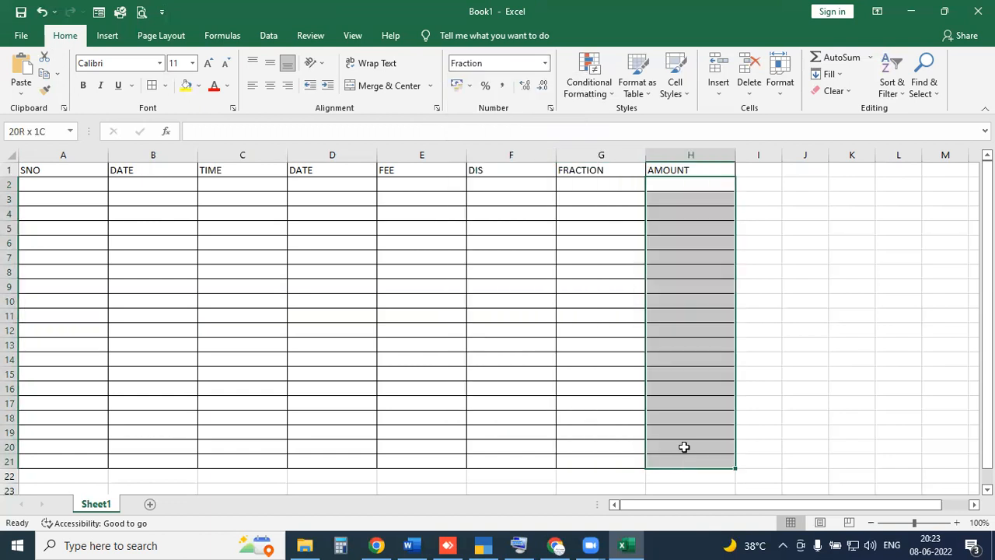
{"action": "left_click", "coordinate": [546, 64]}
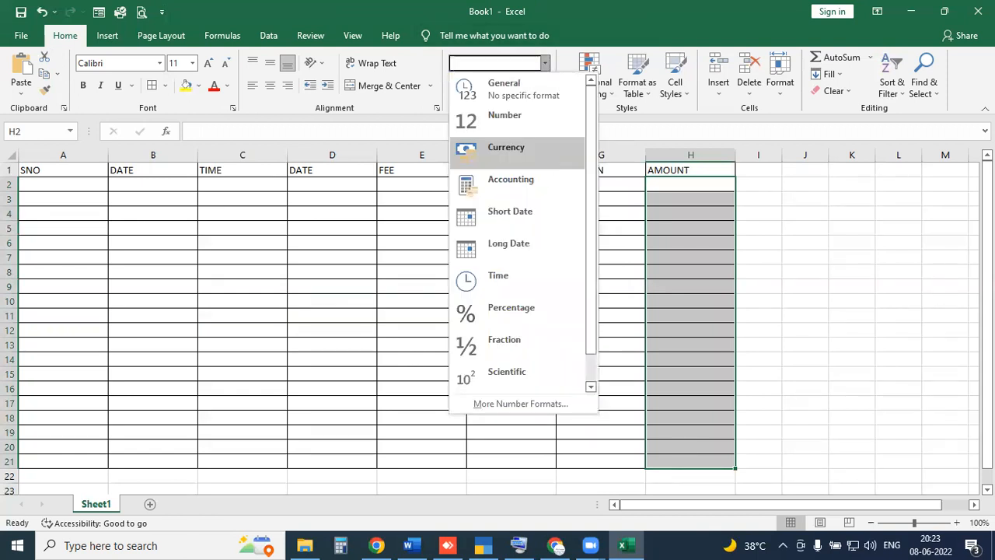
{"action": "left_click_drag", "start_coordinate": [387, 180], "coordinate": [422, 187]}
{"action": "left_click_drag", "start_coordinate": [533, 179], "coordinate": [665, 199]}
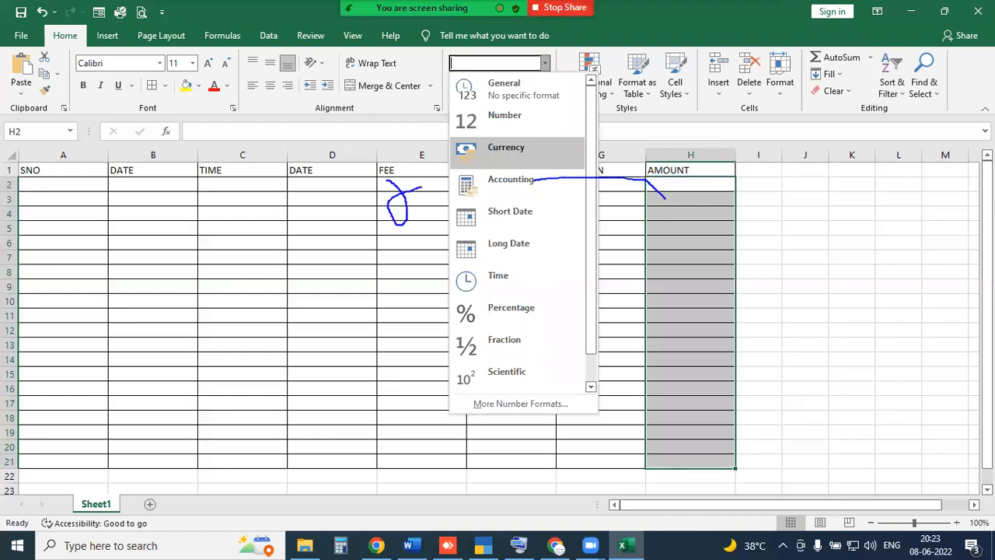
{"action": "left_click", "coordinate": [546, 64]}
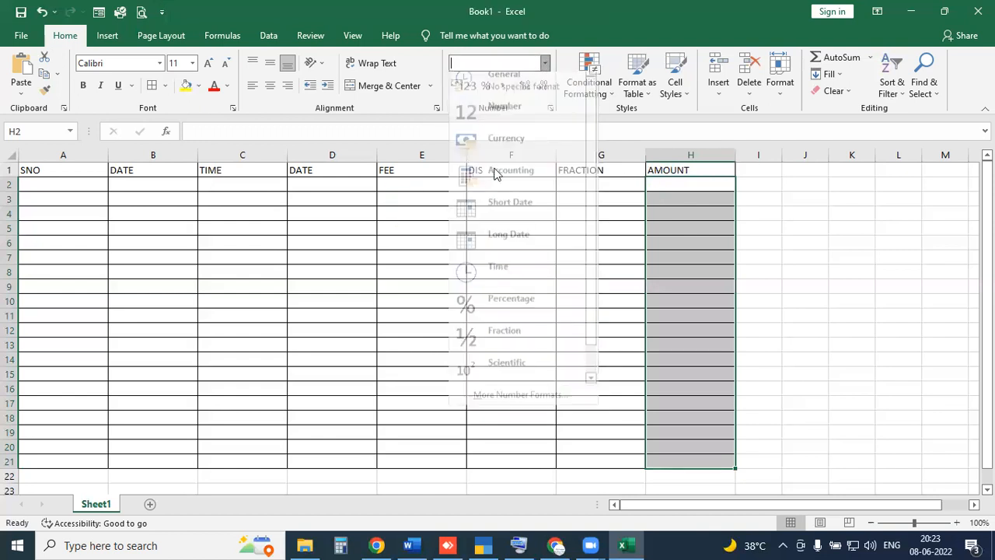
{"action": "left_click", "coordinate": [493, 174]}
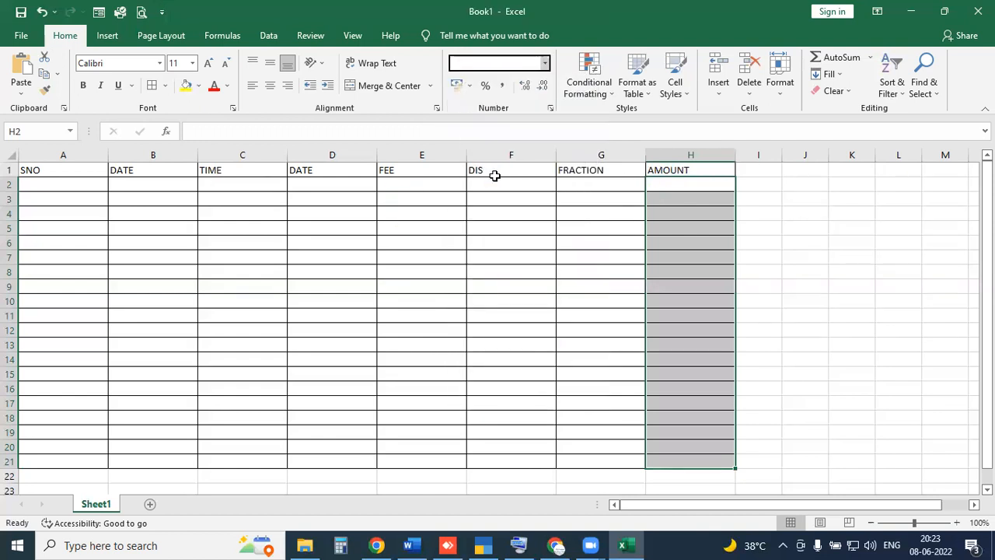
Step: Check which number format is assigned to FRACTION cell G4 and to the empty cell K4 outside the table
{"action": "left_click", "coordinate": [574, 214]}
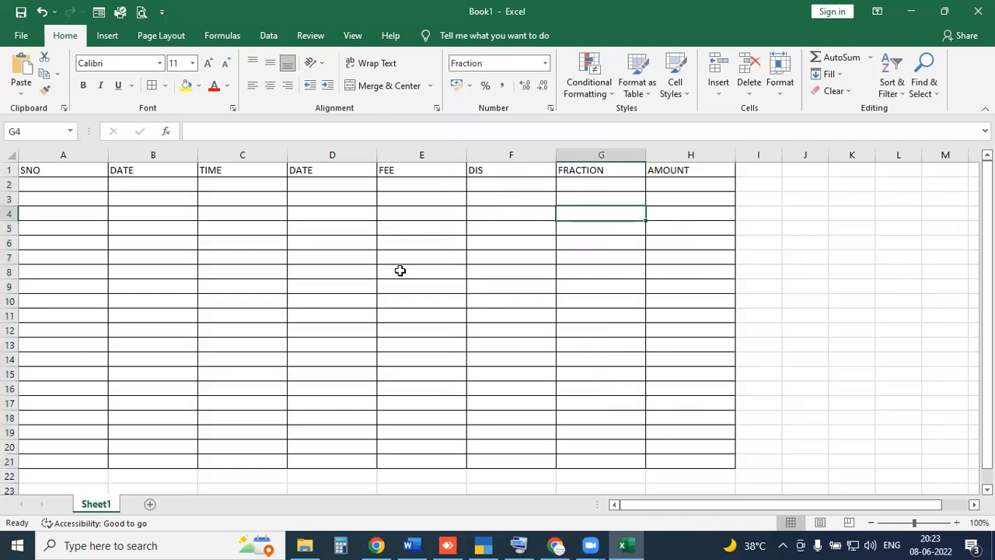
{"action": "left_click", "coordinate": [844, 211]}
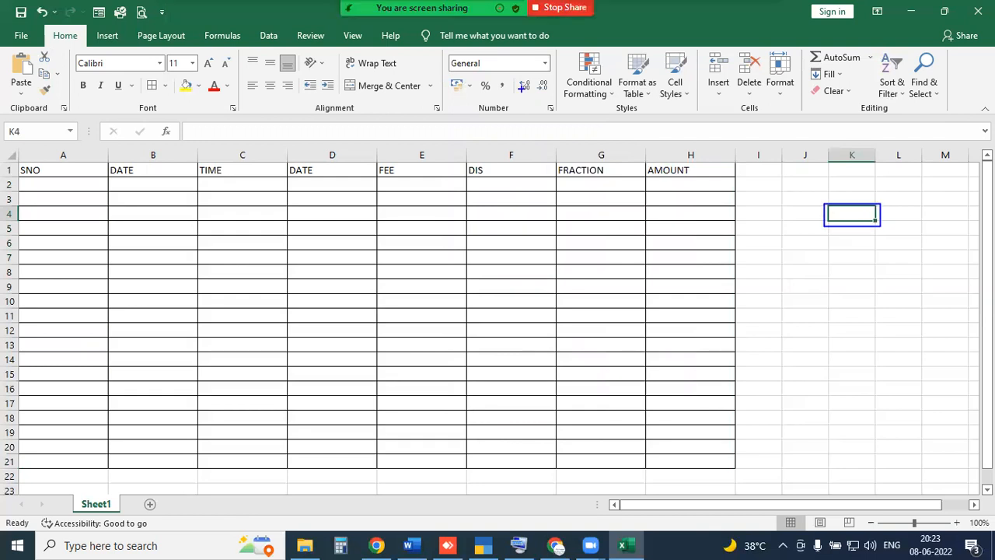
{"action": "mouse_move", "coordinate": [854, 206]}
{"action": "left_mouse_down"}
{"action": "mouse_move", "coordinate": [490, 68]}
{"action": "mouse_move", "coordinate": [559, 72]}
{"action": "mouse_move", "coordinate": [434, 58]}
{"action": "mouse_move", "coordinate": [451, 47]}
{"action": "left_mouse_up"}
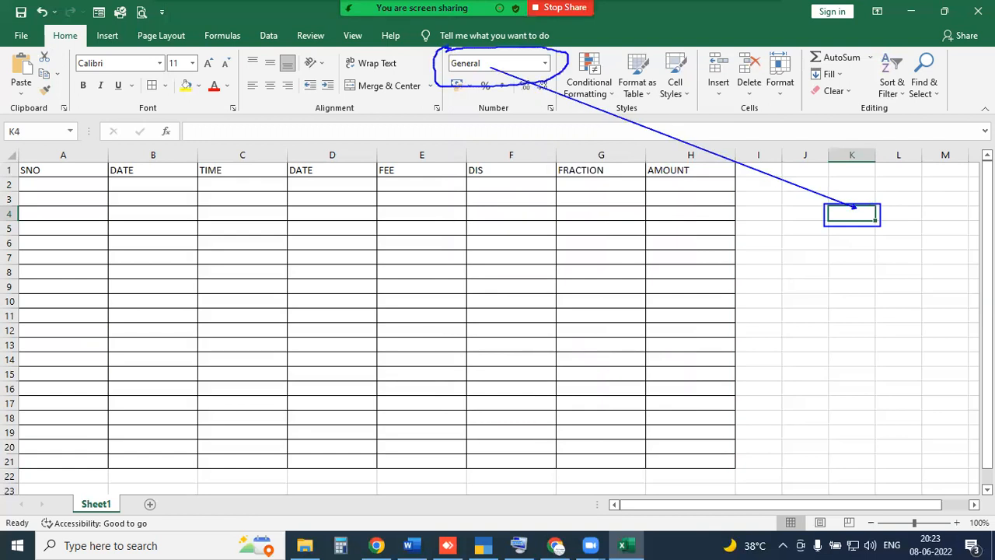
Step: Enter the number 123434 in cell K6 and reselect the cell to check its number format
{"action": "left_click", "coordinate": [843, 237]}
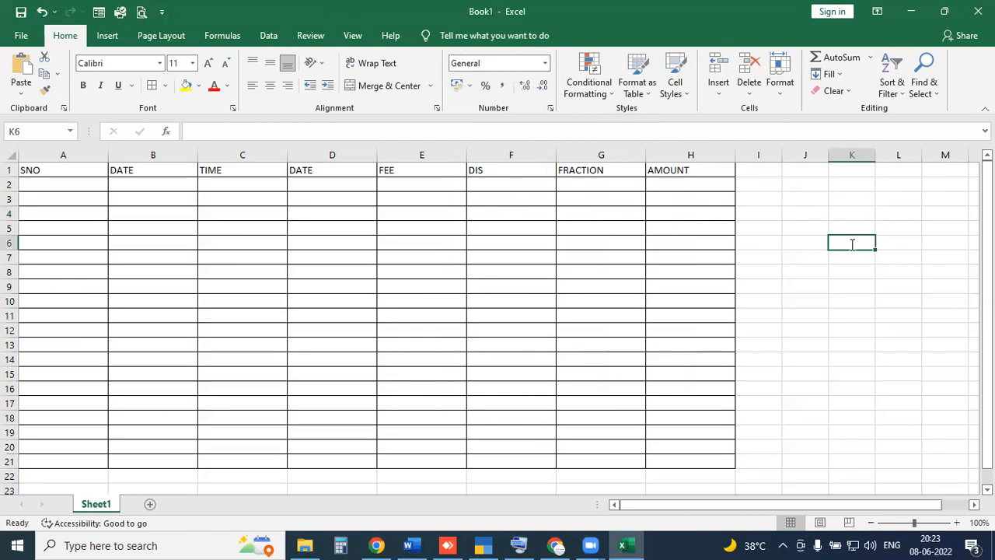
{"action": "type", "text": "123434"}
{"action": "key", "text": "Return"}
{"action": "key", "text": "Return"}
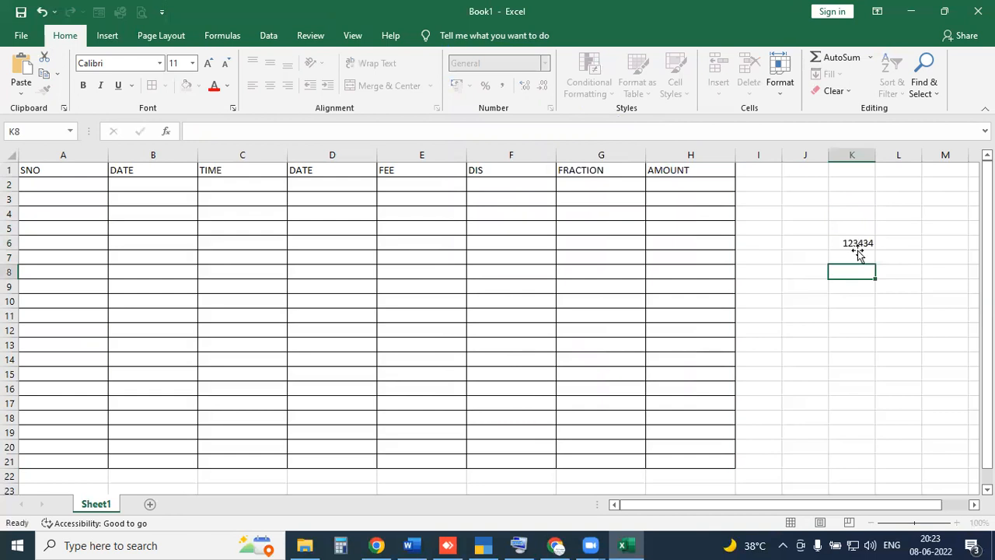
{"action": "left_click", "coordinate": [858, 247]}
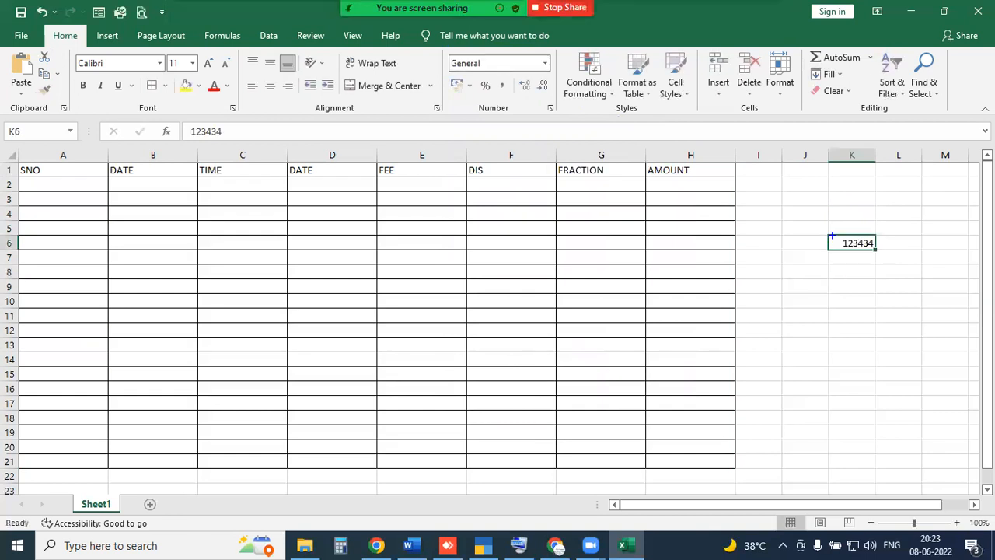
{"action": "left_click_drag", "start_coordinate": [500, 62], "coordinate": [832, 233]}
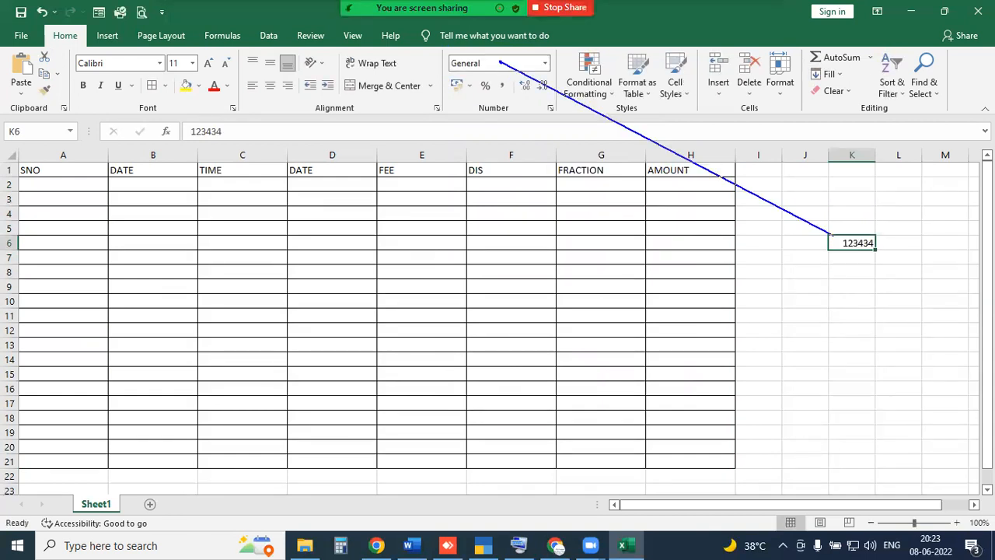
Step: Enter 23-06 in cell K9 and reselect the cell to check its number format
{"action": "left_click", "coordinate": [846, 281]}
{"action": "type", "text": "23"}
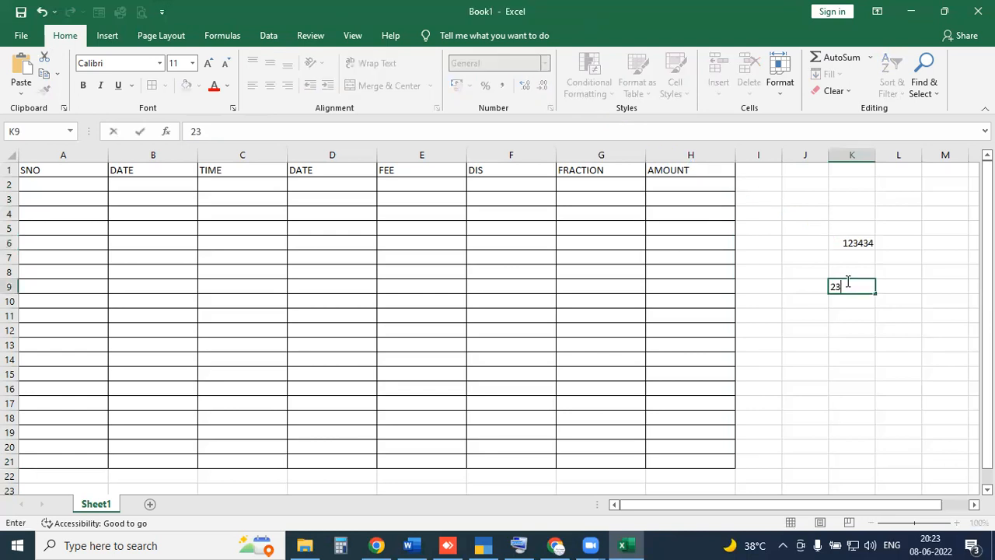
{"action": "type", "text": "-06"}
{"action": "key", "text": "Return"}
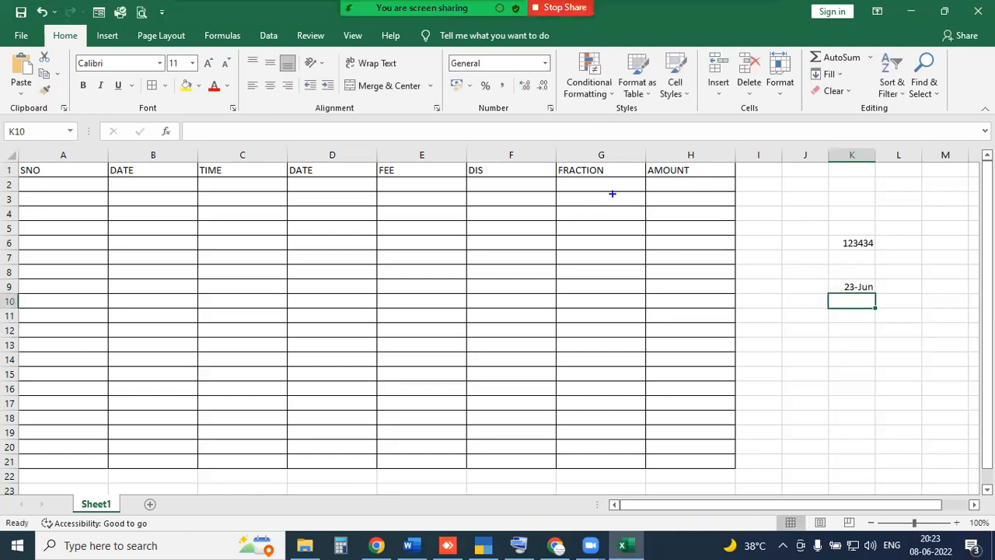
{"action": "left_click", "coordinate": [855, 288]}
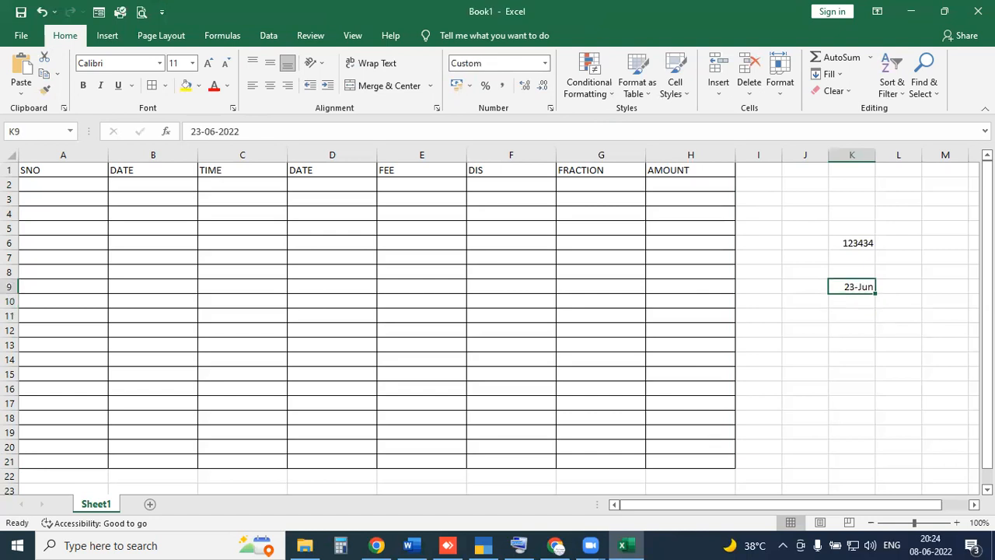
{"action": "left_click_drag", "start_coordinate": [587, 143], "coordinate": [512, 65]}
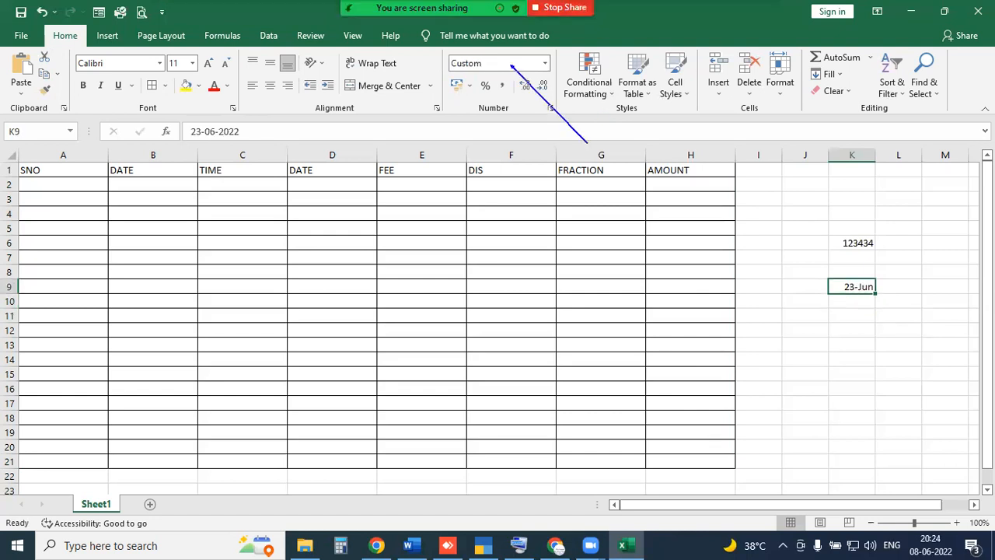
{"action": "mouse_move", "coordinate": [588, 143]}
{"action": "left_mouse_down"}
{"action": "mouse_move", "coordinate": [825, 283]}
{"action": "mouse_move", "coordinate": [856, 271]}
{"action": "left_mouse_up"}
{"action": "mouse_move", "coordinate": [827, 237]}
{"action": "left_mouse_down"}
{"action": "mouse_move", "coordinate": [853, 230]}
{"action": "mouse_move", "coordinate": [878, 251]}
{"action": "mouse_move", "coordinate": [843, 234]}
{"action": "left_mouse_up"}
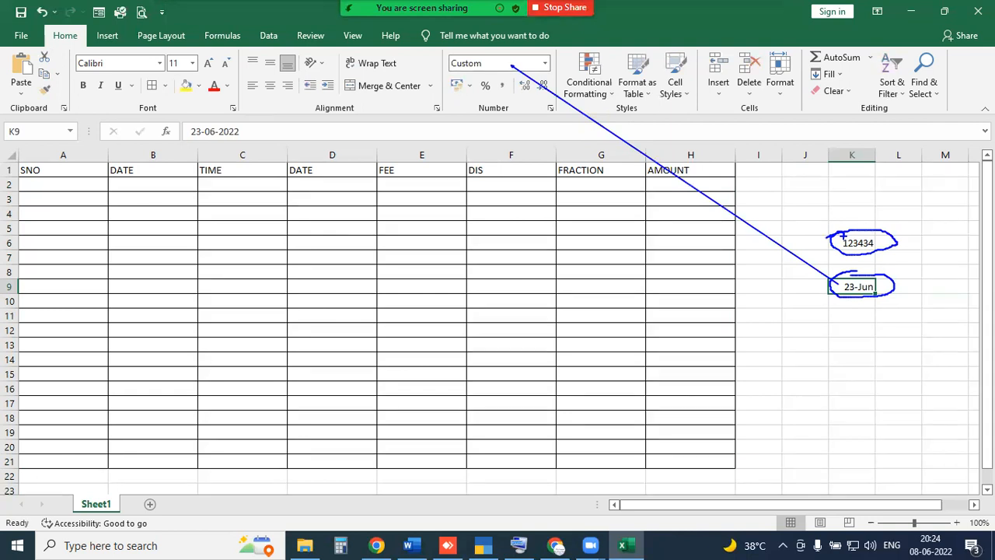
Step: Enter the full date 23-06-2022 in cell K12 and reselect the cell to check its number format
{"action": "left_click", "coordinate": [846, 325]}
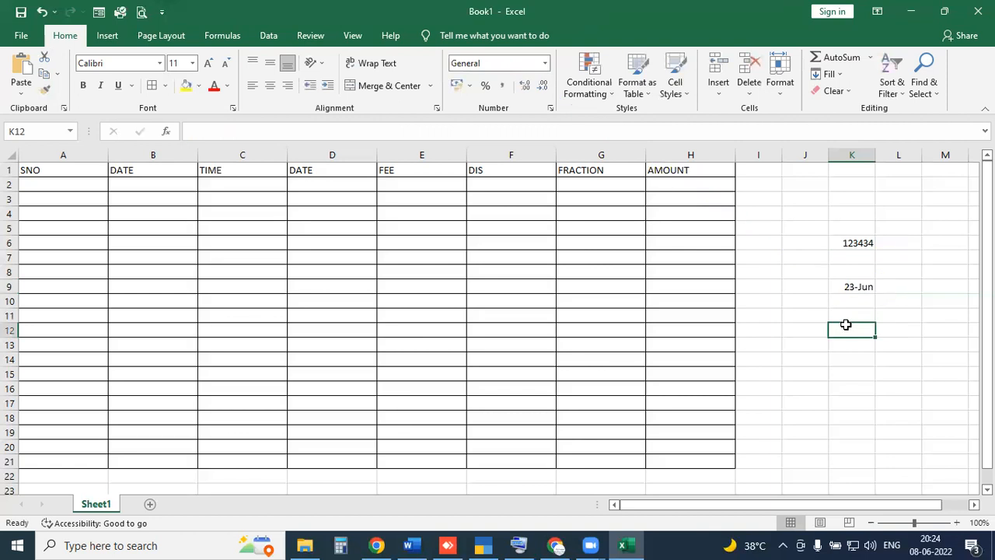
{"action": "type", "text": "23-06"}
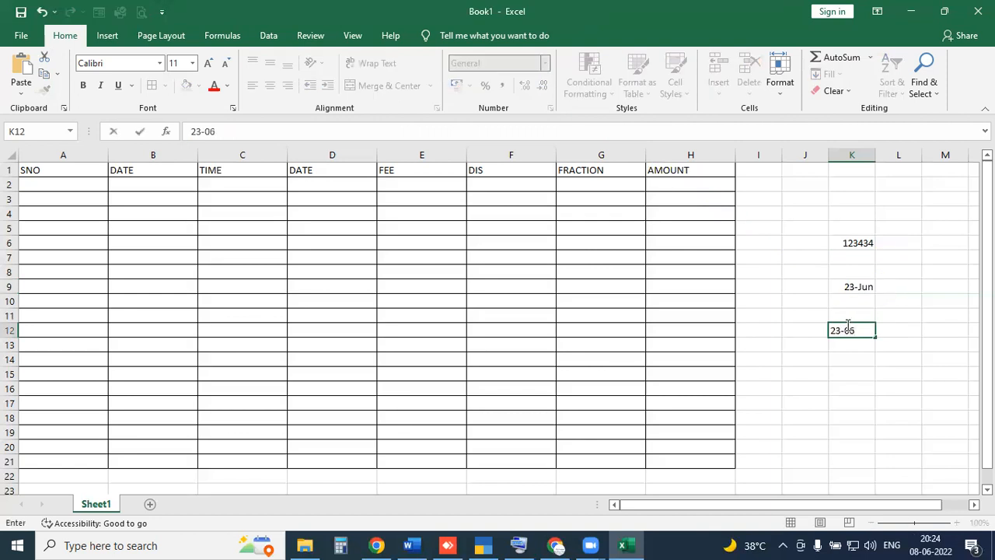
{"action": "type", "text": "-2022"}
{"action": "key", "text": "Return"}
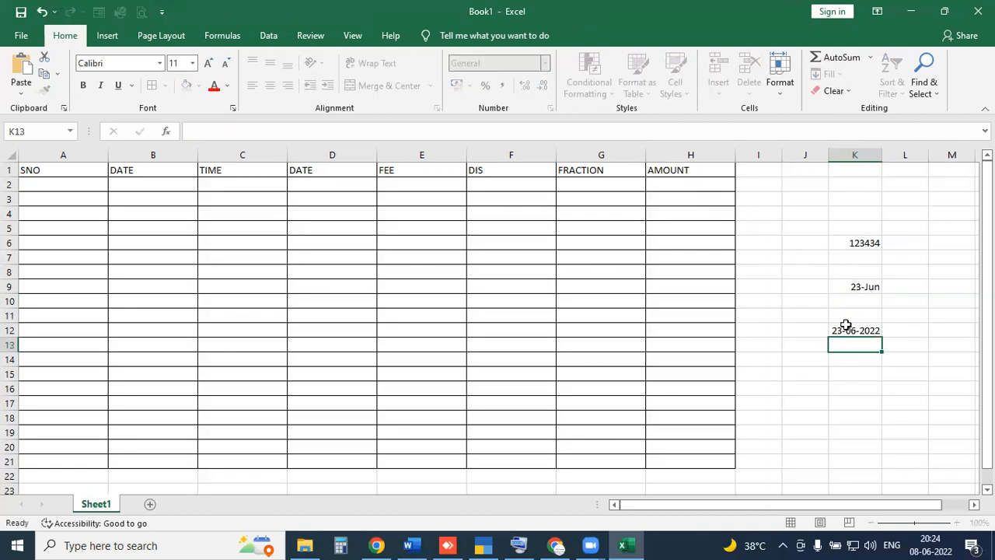
{"action": "left_click", "coordinate": [852, 330]}
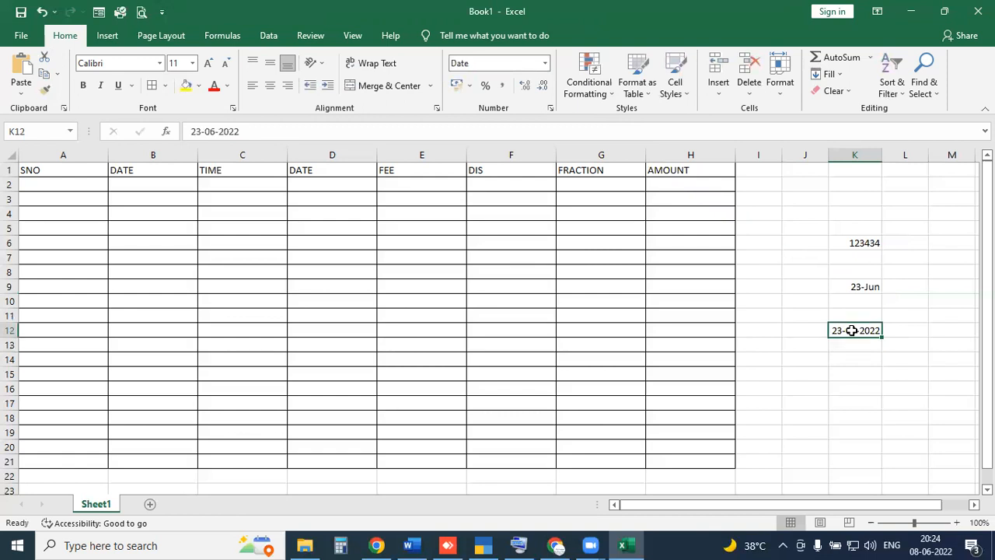
Step: Check the number formats assigned to date cell K12 and to cells in the FEE, second DATE and SNO columns
{"action": "mouse_move", "coordinate": [855, 318]}
{"action": "left_mouse_down"}
{"action": "mouse_move", "coordinate": [870, 354]}
{"action": "mouse_move", "coordinate": [846, 319]}
{"action": "left_mouse_up"}
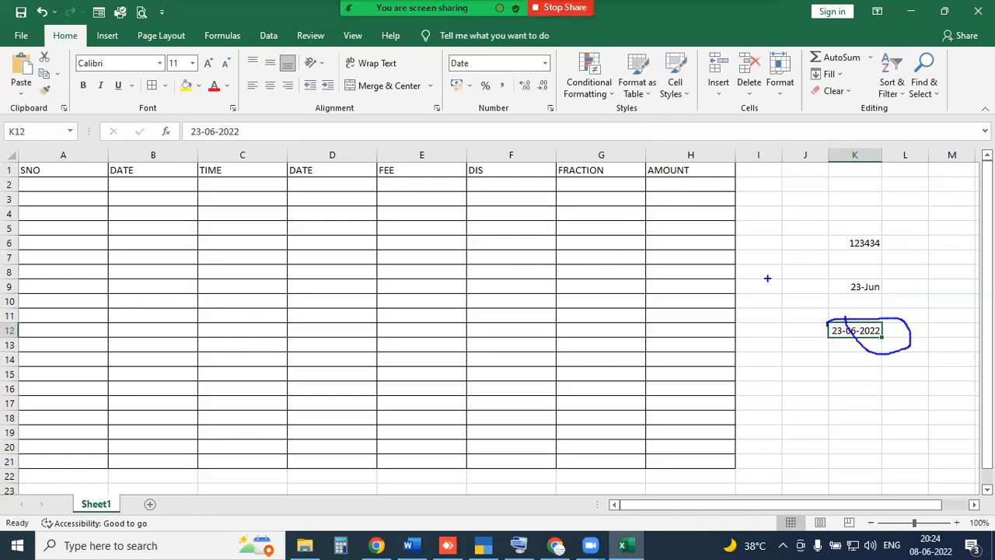
{"action": "left_click_drag", "start_coordinate": [483, 61], "coordinate": [829, 319]}
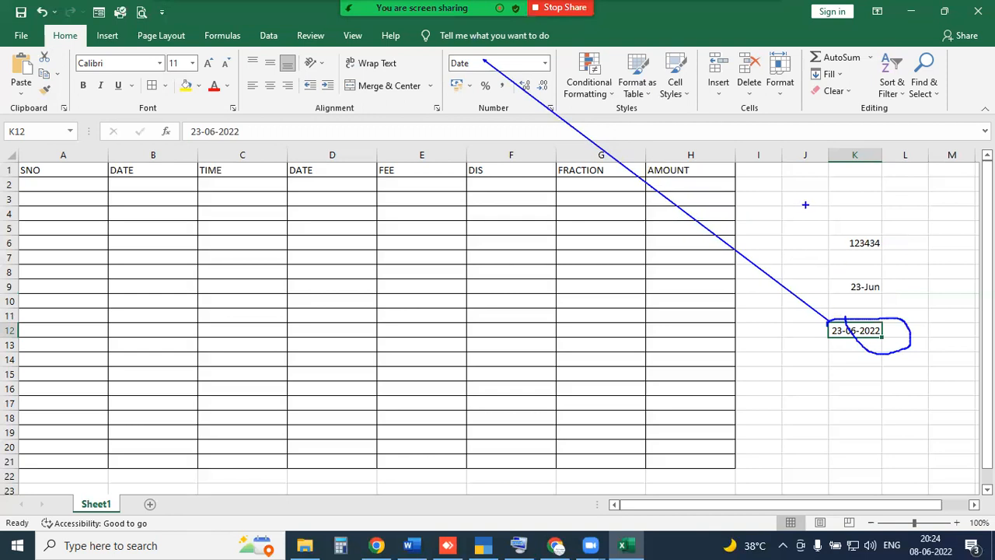
{"action": "mouse_move", "coordinate": [402, 183]}
{"action": "left_mouse_down"}
{"action": "mouse_move", "coordinate": [397, 342]}
{"action": "mouse_move", "coordinate": [412, 460]}
{"action": "left_mouse_up"}
{"action": "left_click_drag", "start_coordinate": [322, 182], "coordinate": [322, 444]}
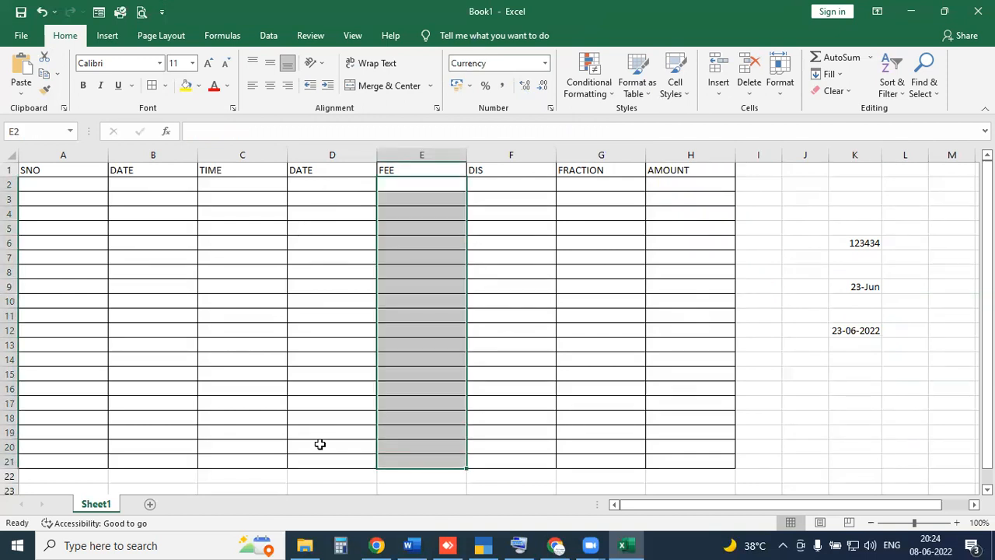
{"action": "left_click", "coordinate": [334, 273]}
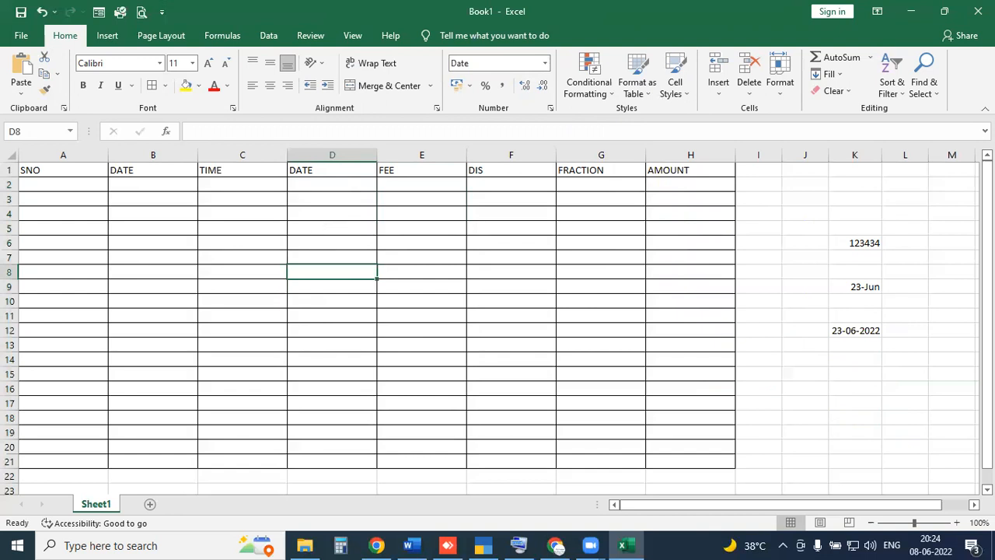
{"action": "mouse_move", "coordinate": [294, 257]}
{"action": "left_mouse_down"}
{"action": "mouse_move", "coordinate": [375, 286]}
{"action": "mouse_move", "coordinate": [319, 261]}
{"action": "left_mouse_up"}
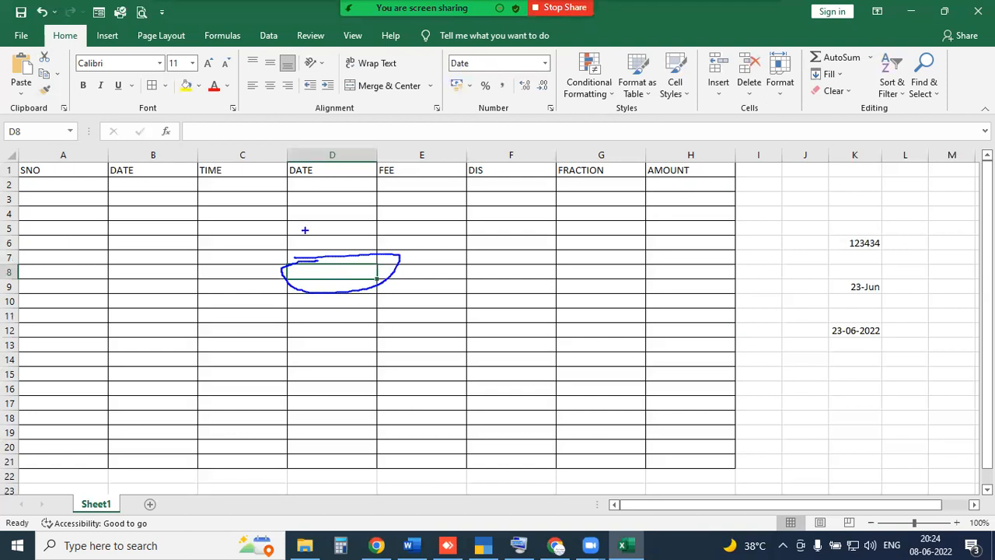
{"action": "left_click_drag", "start_coordinate": [346, 272], "coordinate": [463, 70]}
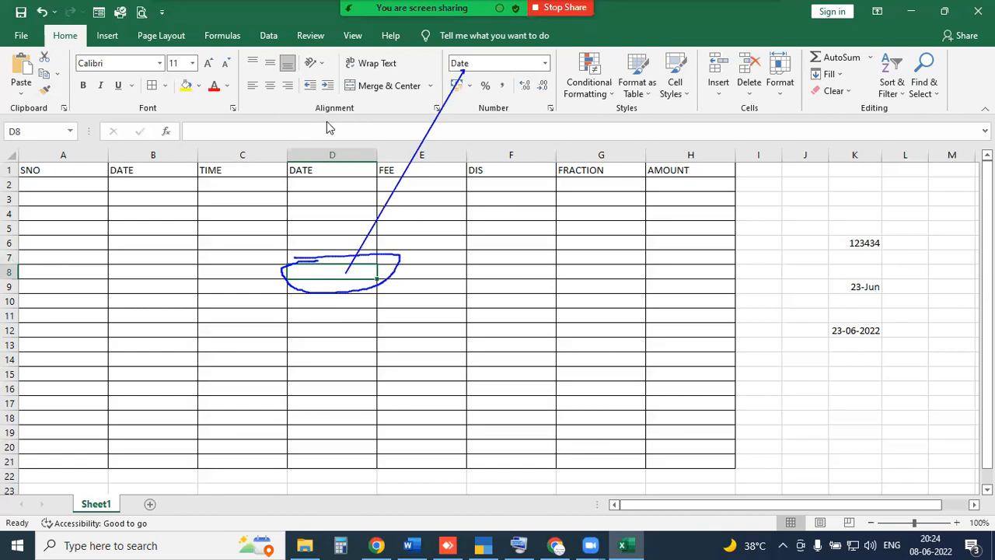
{"action": "key", "text": "Escape"}
{"action": "key", "text": "ctrl+2"}
{"action": "left_click_drag", "start_coordinate": [464, 68], "coordinate": [89, 241]}
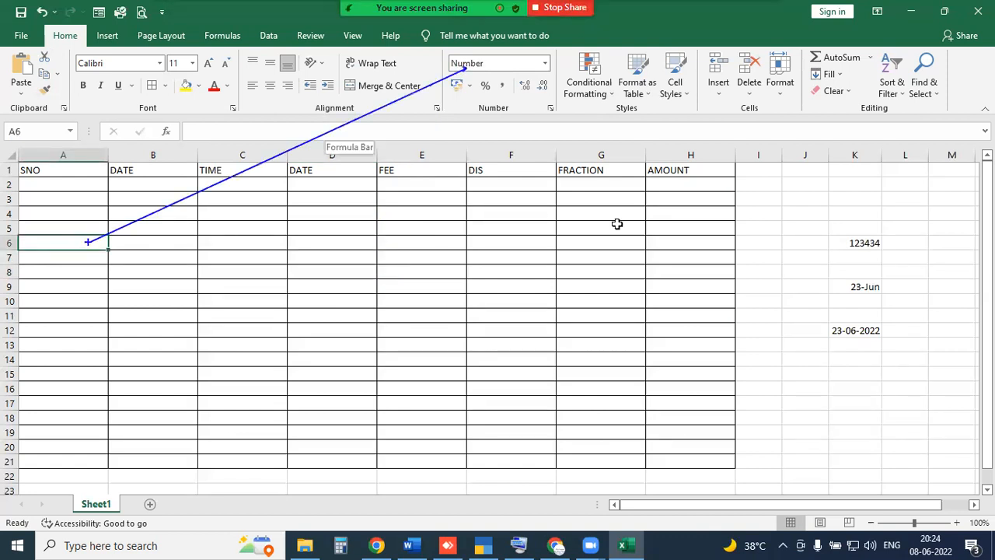
{"action": "key", "text": "Escape"}
{"action": "left_click", "coordinate": [574, 229]}
{"action": "left_click", "coordinate": [435, 314]}
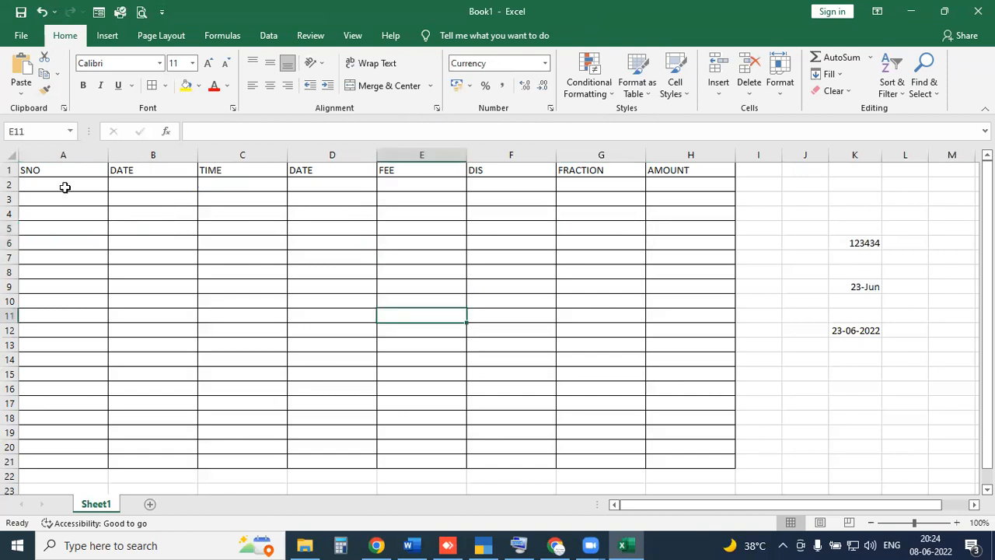
Step: Enter 1 in SNO cell A2 and in General cell I1 to compare how each format displays it
{"action": "left_click", "coordinate": [65, 187]}
{"action": "type", "text": "1"}
{"action": "key", "text": "Return"}
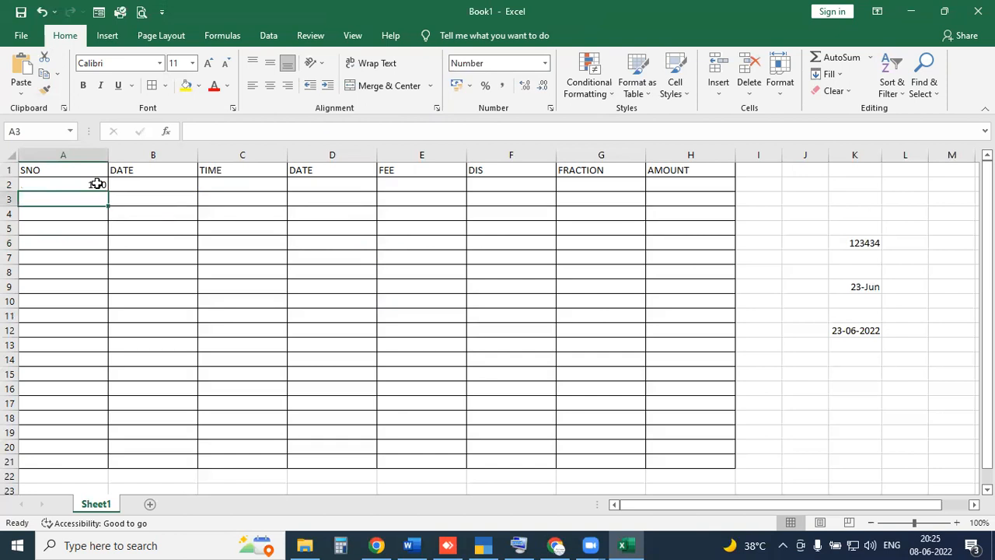
{"action": "left_click", "coordinate": [101, 187]}
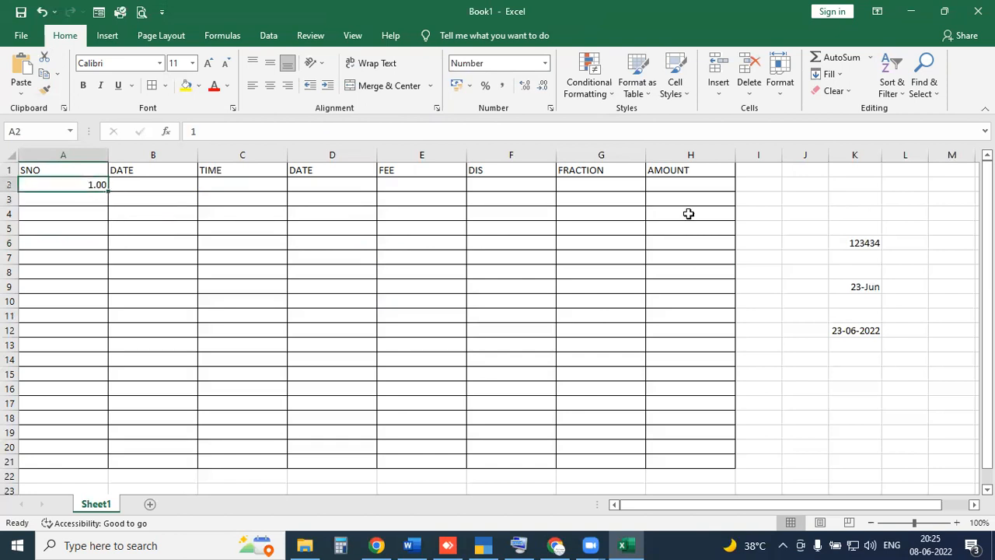
{"action": "left_click", "coordinate": [756, 171]}
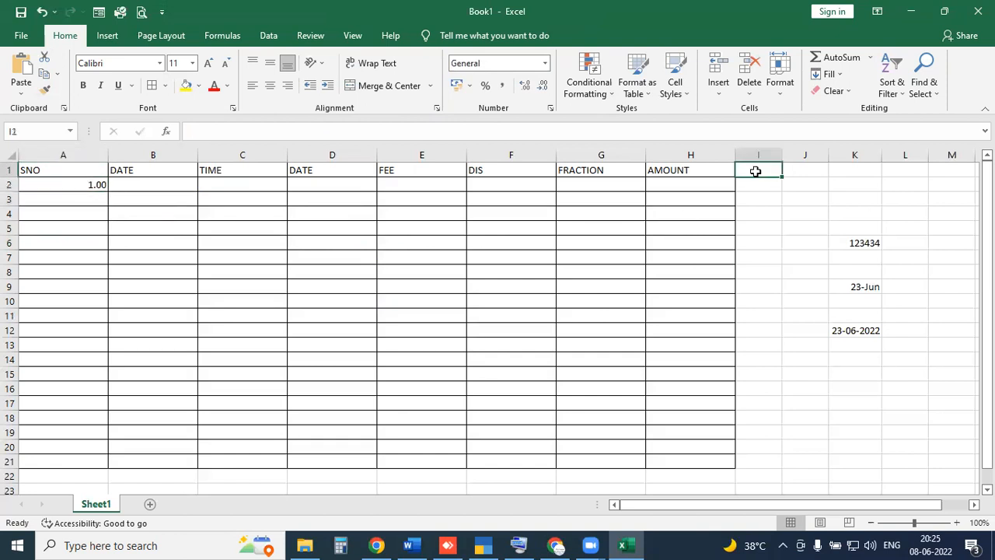
{"action": "type", "text": "1"}
{"action": "key", "text": "Return"}
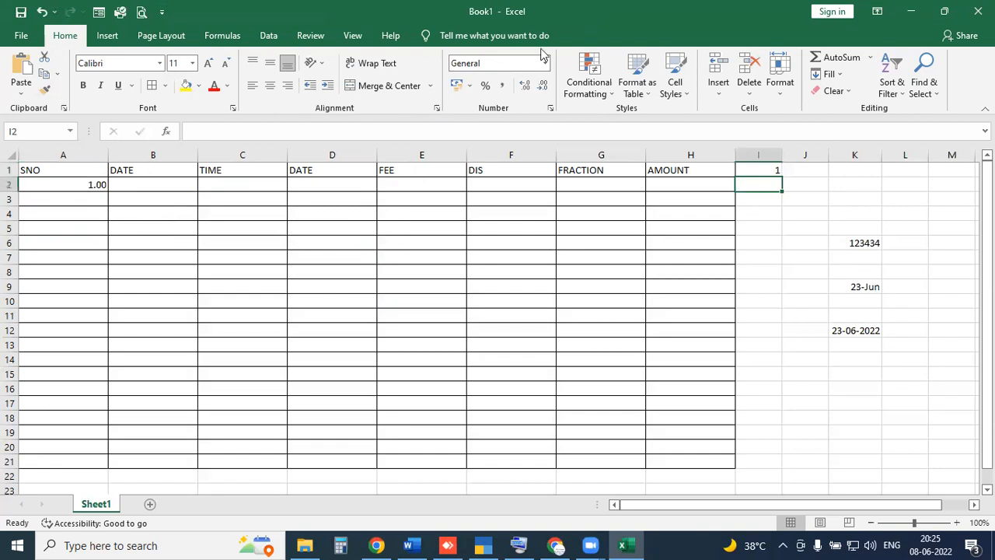
Step: Fill the SNO column from A2 down to A21 as a number series from 1 to 20
{"action": "left_click", "coordinate": [104, 192]}
{"action": "left_click_drag", "start_coordinate": [109, 204], "coordinate": [117, 470]}
{"action": "left_click", "coordinate": [129, 477]}
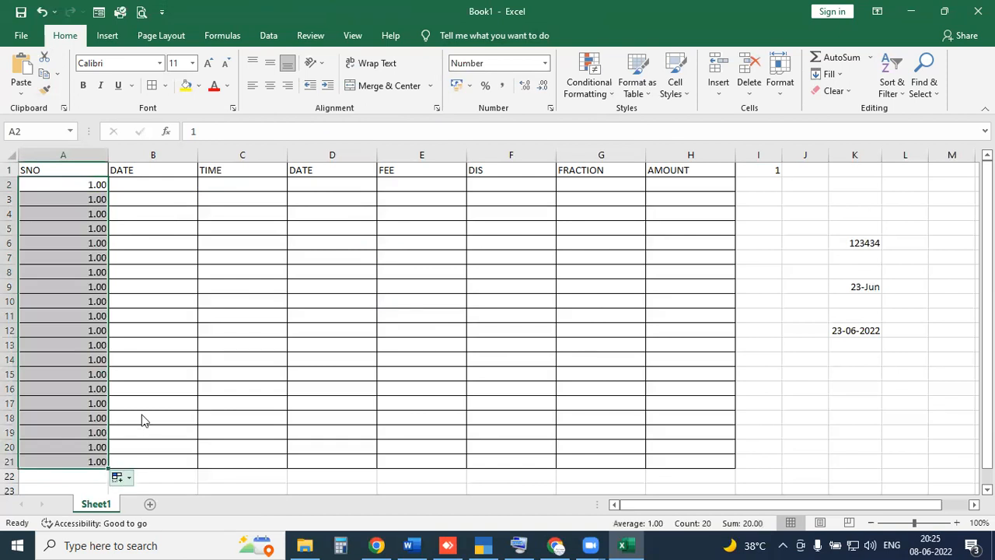
{"action": "key", "text": "Return"}
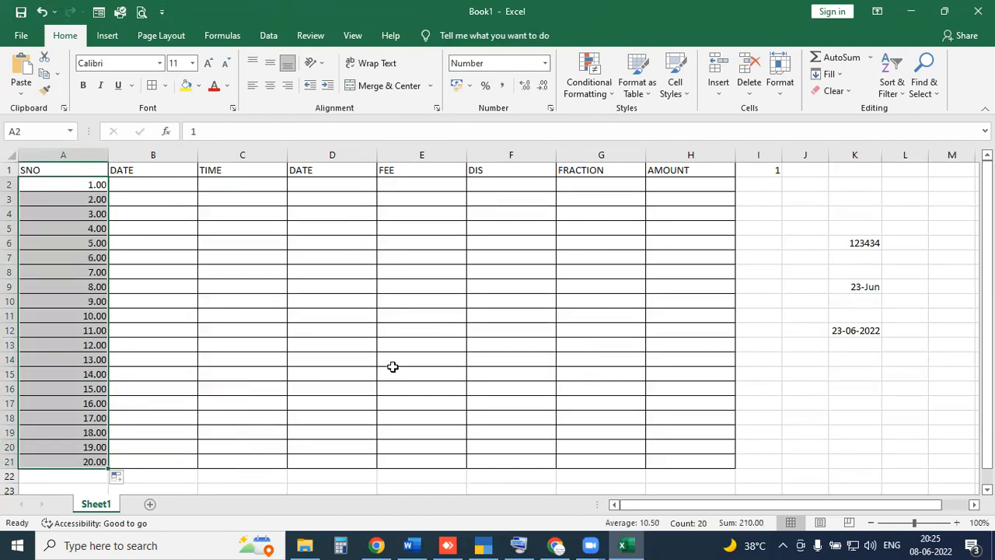
Step: Remove both decimal places from the serial numbers in A2:A21
{"action": "left_click_drag", "start_coordinate": [513, 78], "coordinate": [568, 101]}
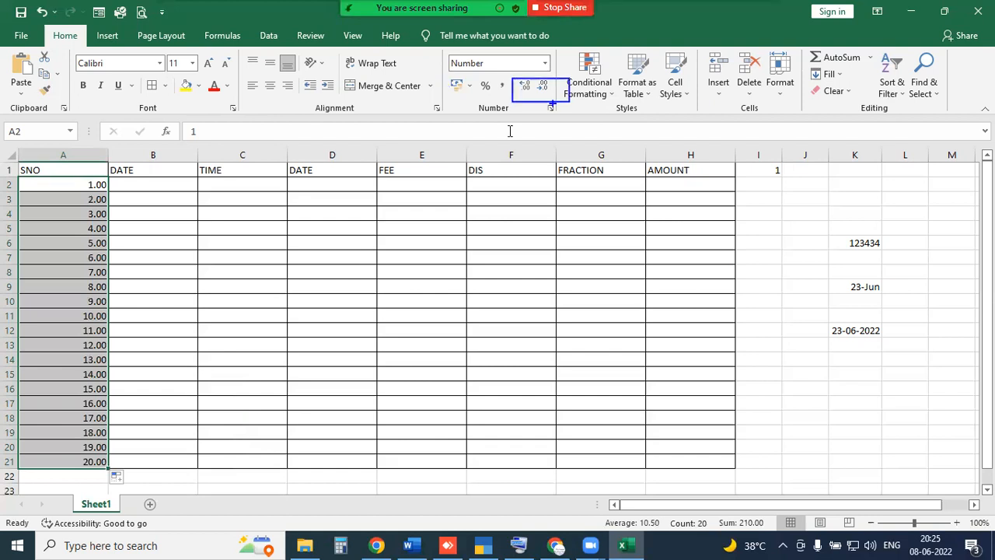
{"action": "left_click", "coordinate": [536, 84]}
{"action": "left_click", "coordinate": [536, 84]}
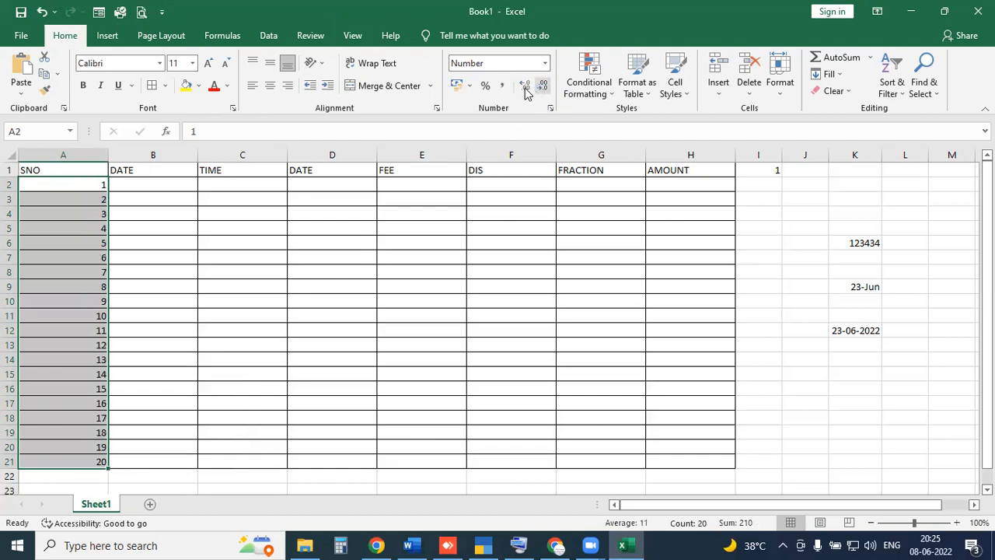
Step: Extend the serial numbers in A2:A21 to four decimal places and reduce them back to whole numbers
{"action": "left_click", "coordinate": [524, 86]}
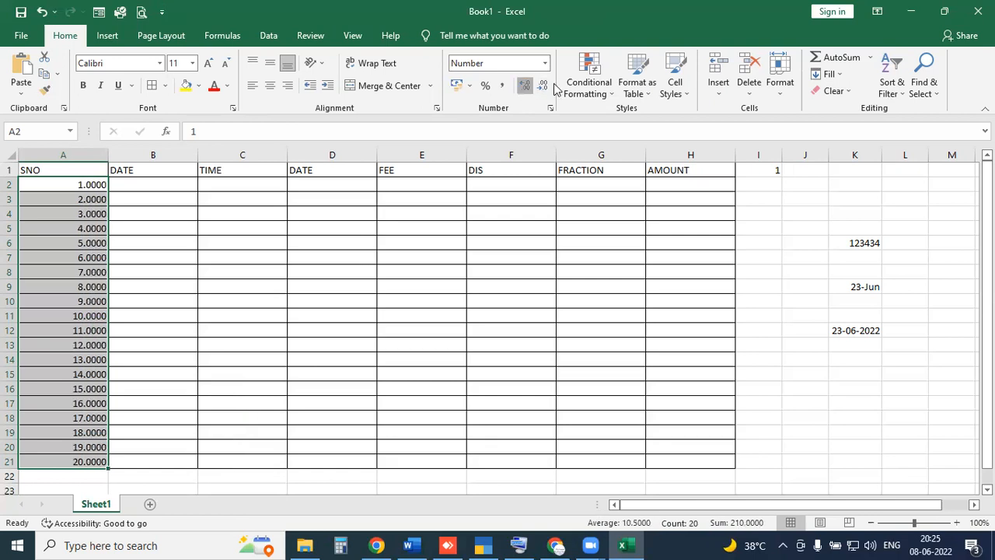
{"action": "left_click", "coordinate": [524, 85]}
{"action": "left_click", "coordinate": [542, 87]}
{"action": "left_click", "coordinate": [542, 87]}
{"action": "left_click", "coordinate": [542, 87]}
{"action": "left_click", "coordinate": [542, 87]}
{"action": "left_click", "coordinate": [542, 87]}
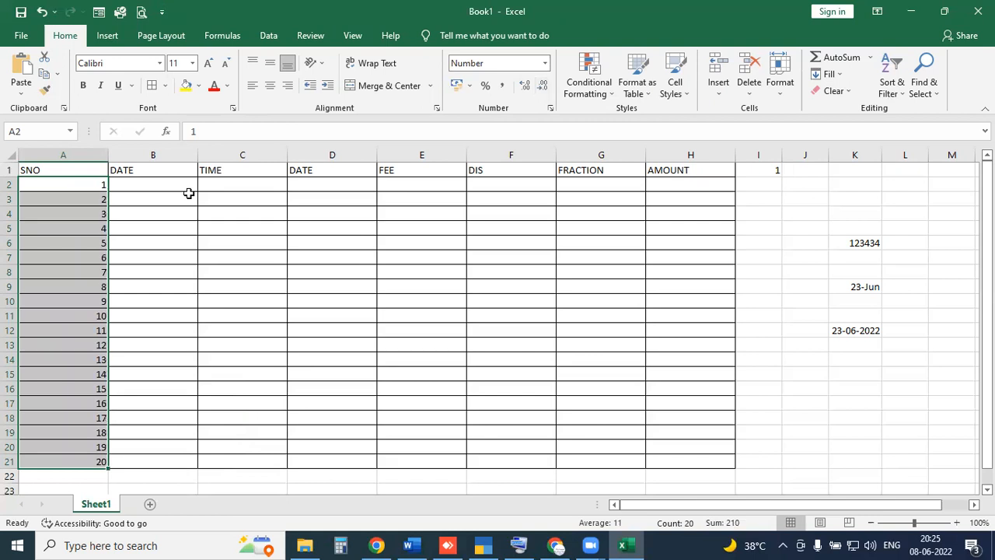
Step: Compare the number format of DATE cell B2 with that of K9 outside the table
{"action": "left_click", "coordinate": [166, 184]}
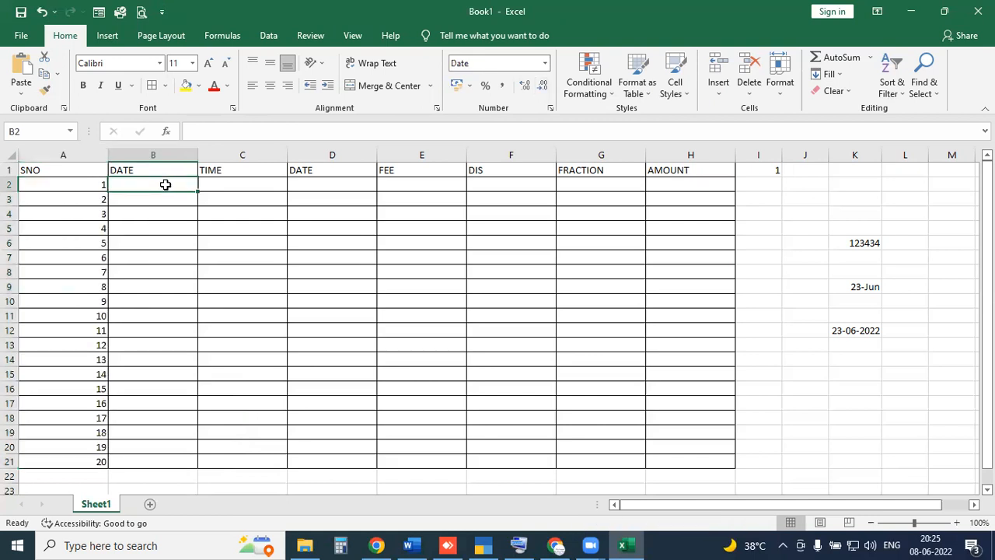
{"action": "left_click", "coordinate": [851, 284]}
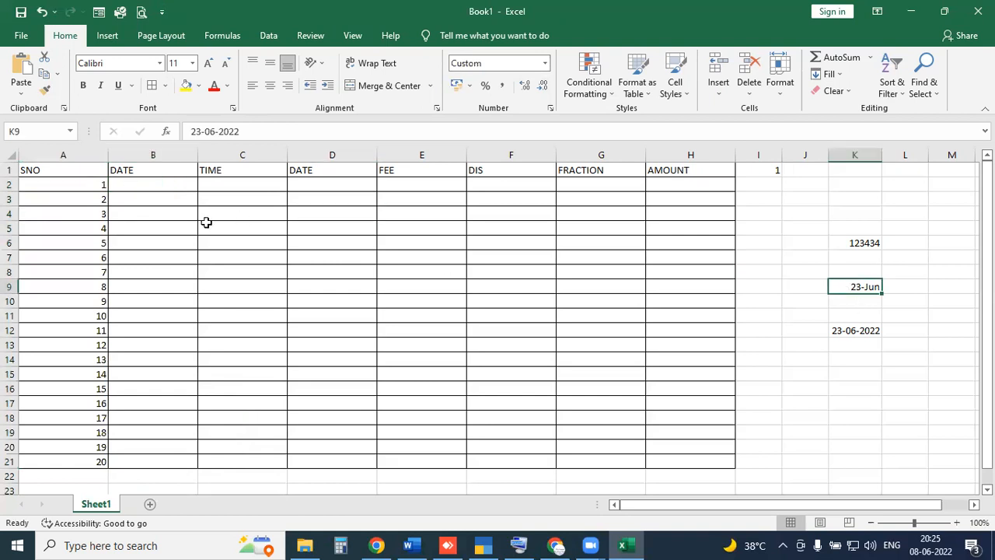
{"action": "left_click", "coordinate": [885, 300]}
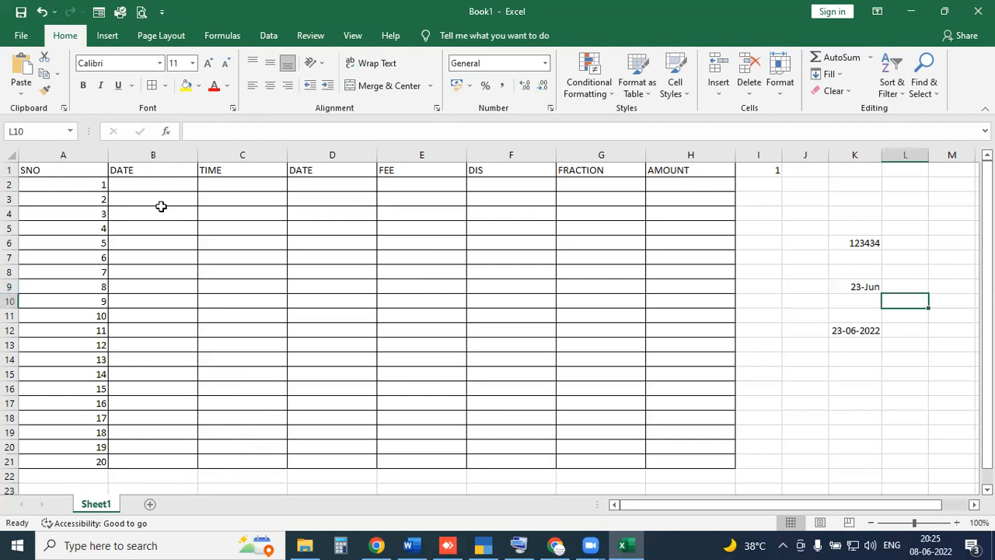
Step: Enter 23-6 in cell B2 and 01-05 in cell B3 of the first DATE column
{"action": "left_click", "coordinate": [154, 184]}
{"action": "type", "text": "2"}
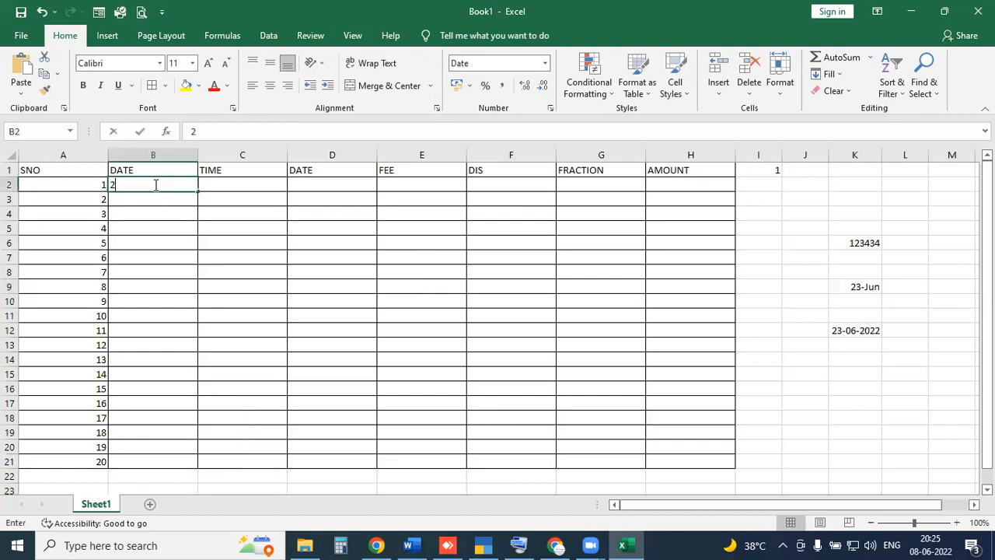
{"action": "type", "text": "3-6"}
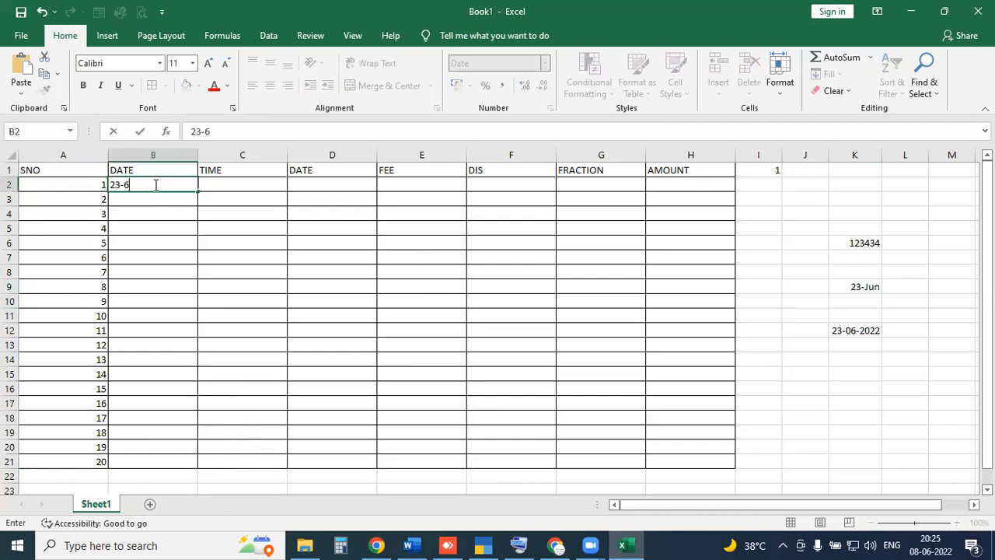
{"action": "key", "text": "Return"}
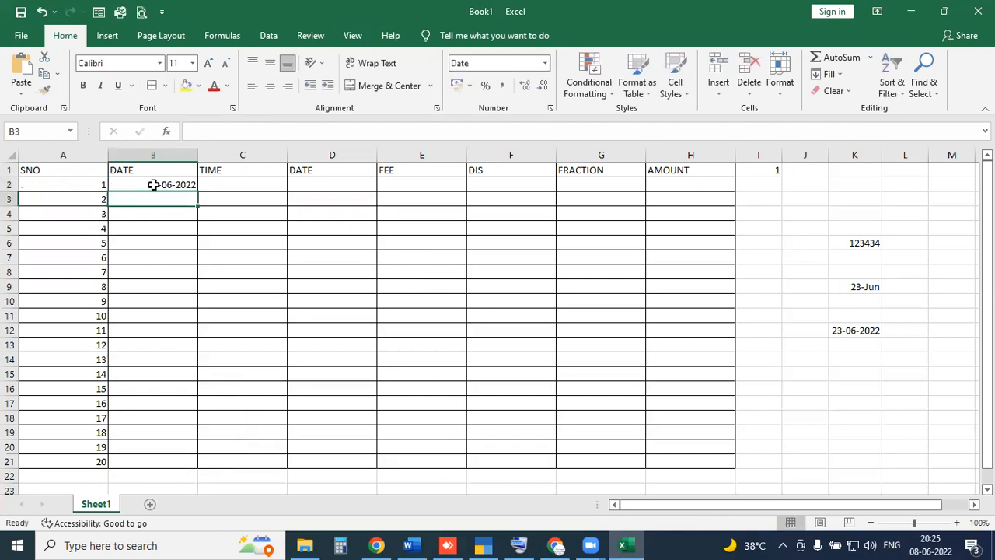
{"action": "type", "text": "01-05"}
{"action": "key", "text": "Return"}
Step: Enter 01/05 in cell B4 and fill the dates down from there to B21
{"action": "type", "text": "01/0"}
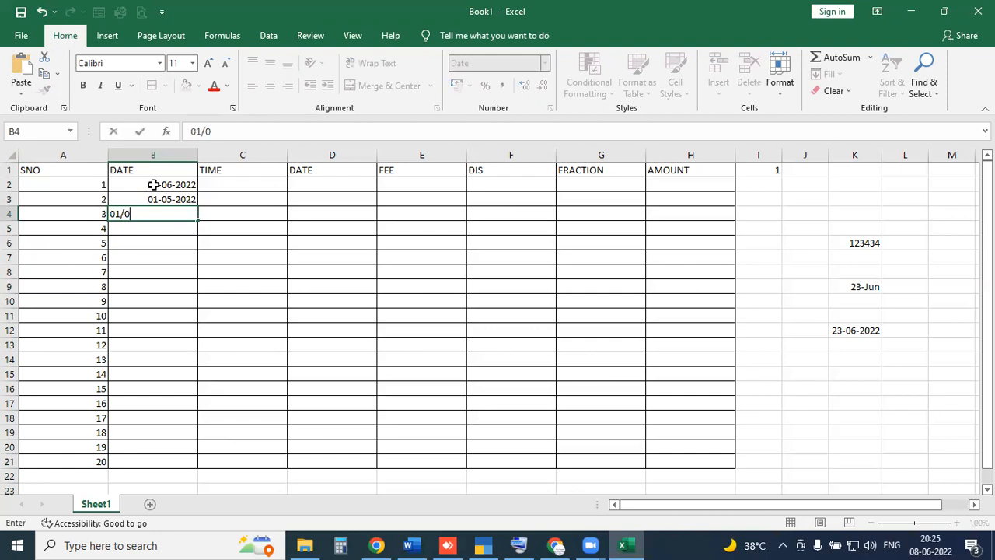
{"action": "type", "text": "5"}
{"action": "key", "text": "Return"}
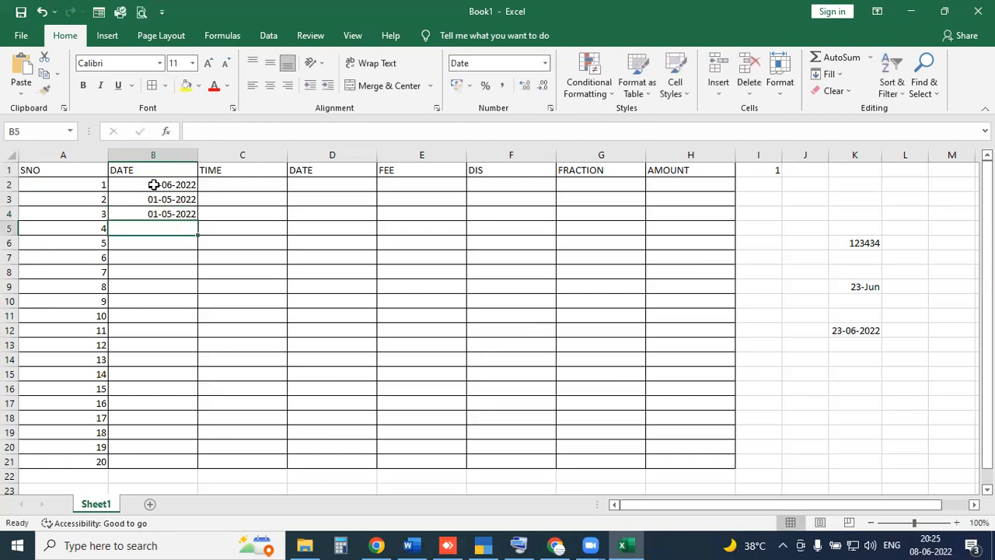
{"action": "left_click", "coordinate": [191, 218]}
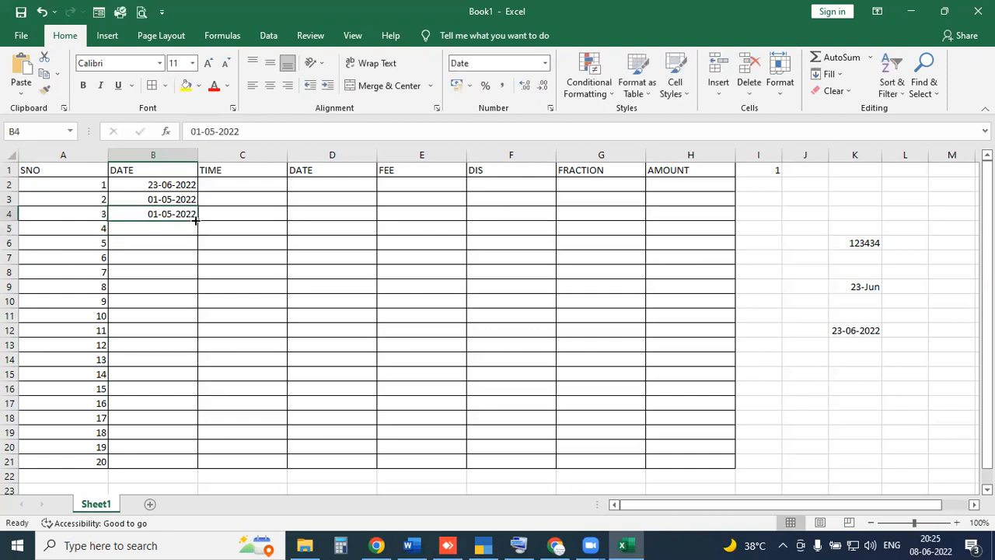
{"action": "double_click", "coordinate": [197, 221]}
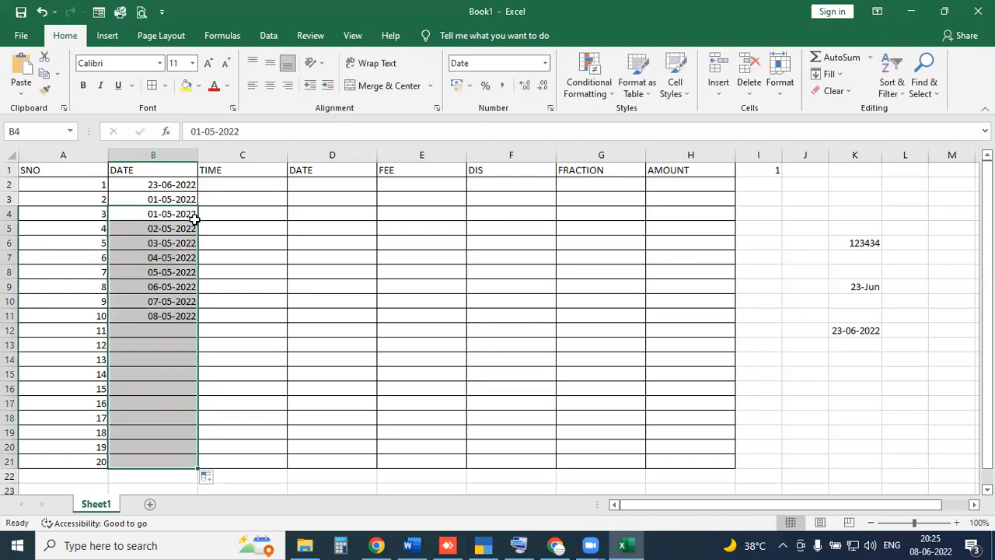
Step: Enter the time 11:00 in cell C2 and fill the TIME column down to C21 in hourly steps
{"action": "left_click", "coordinate": [243, 190]}
{"action": "type", "text": "11:00"}
{"action": "key", "text": "BackSpace"}
{"action": "key", "text": "BackSpace"}
{"action": "key", "text": "BackSpace"}
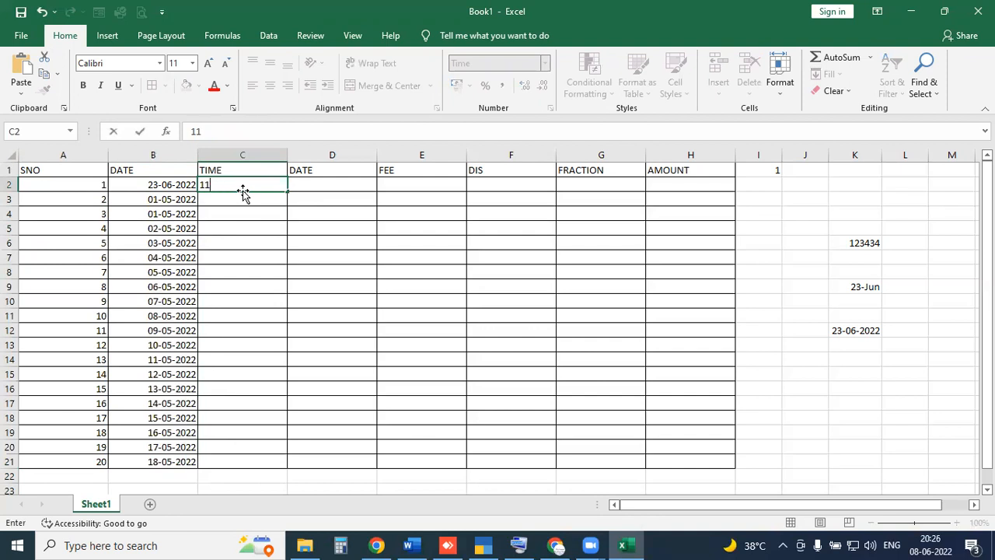
{"action": "type", "text": ":00"}
{"action": "key", "text": "Return"}
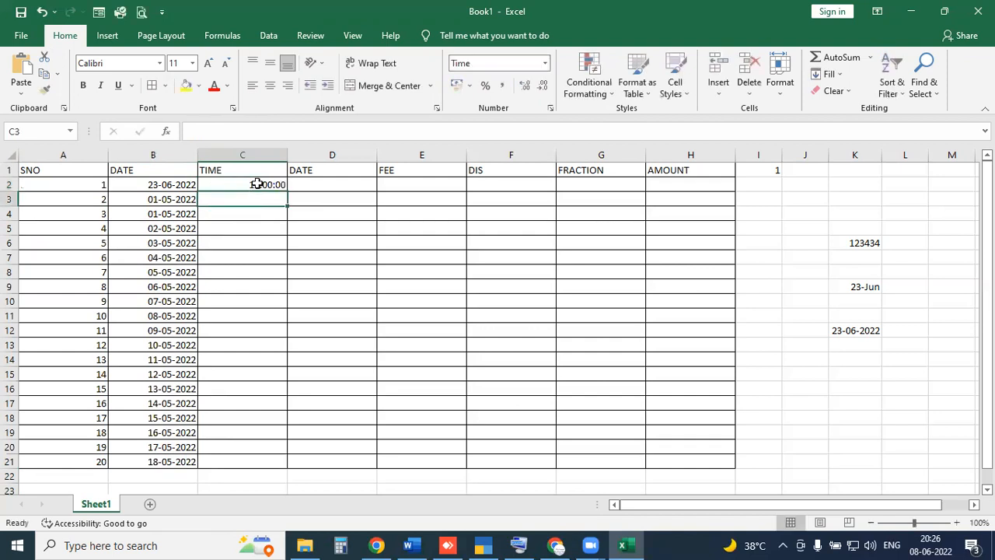
{"action": "left_click", "coordinate": [283, 190]}
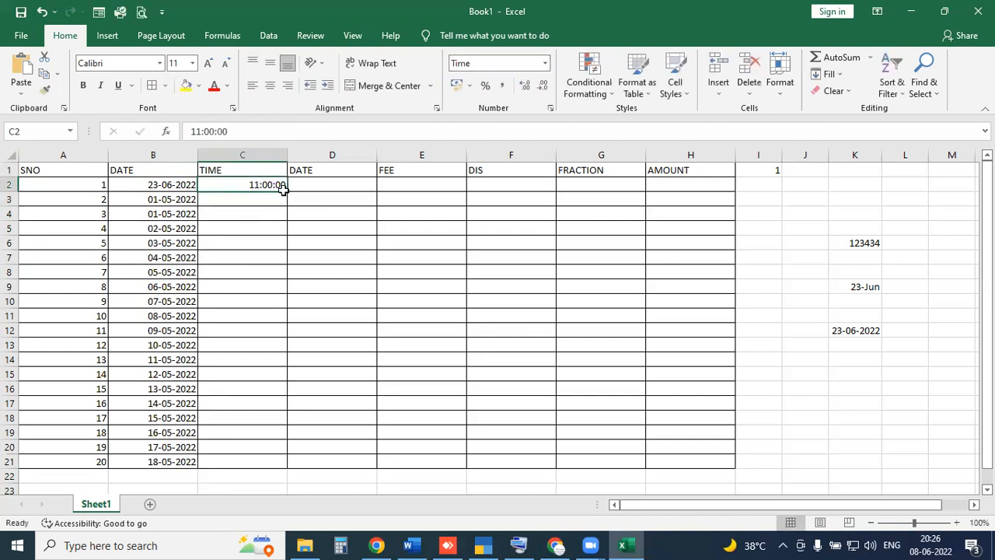
{"action": "double_click", "coordinate": [285, 193]}
Step: Enter 01-05 in cell D2 and 05-01 in cell D3 of the second DATE column
{"action": "left_click", "coordinate": [324, 182]}
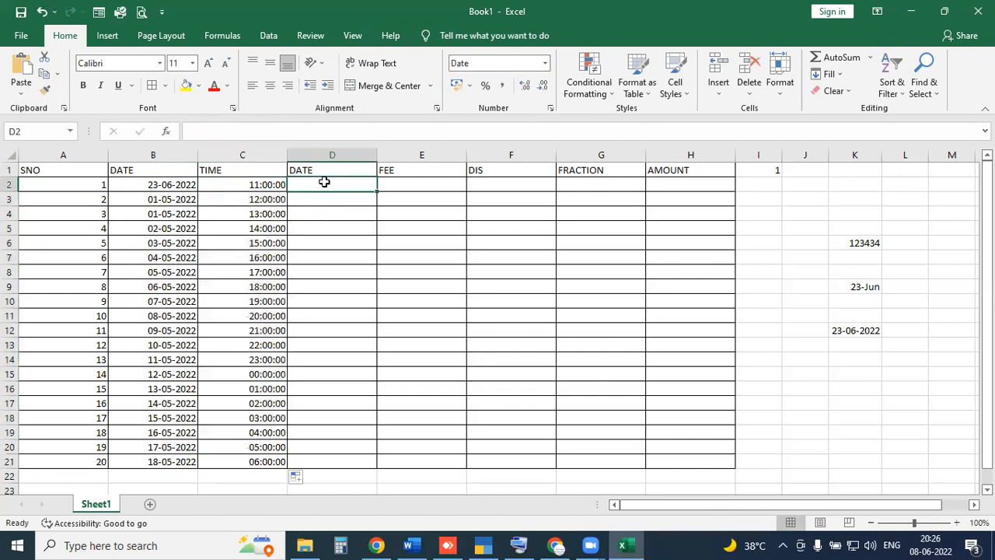
{"action": "left_click", "coordinate": [143, 199]}
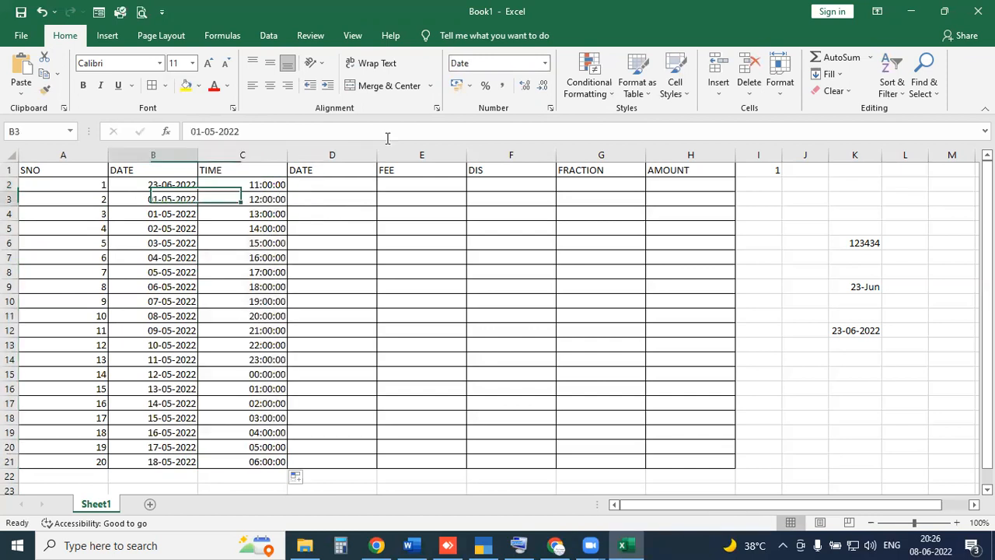
{"action": "left_click", "coordinate": [338, 183]}
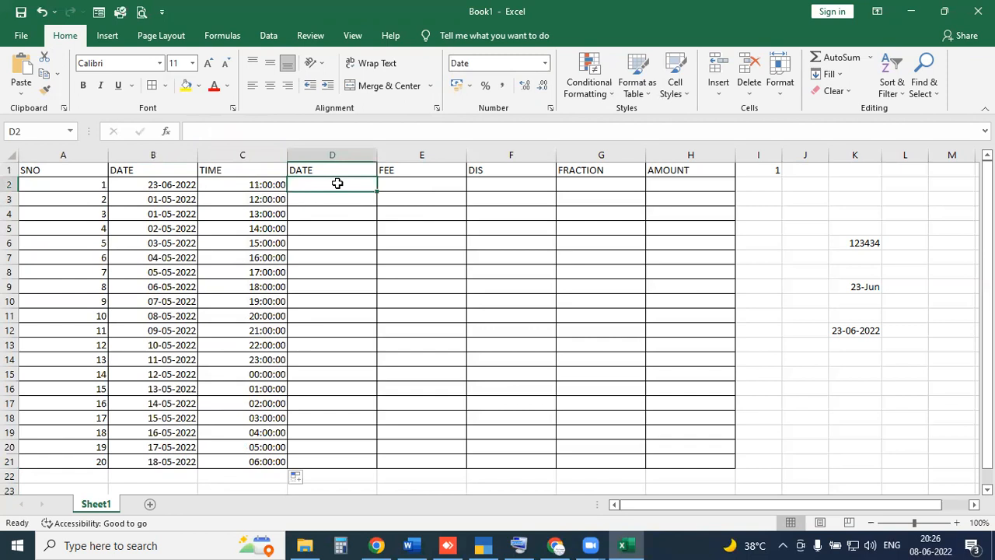
{"action": "type", "text": "01-05"}
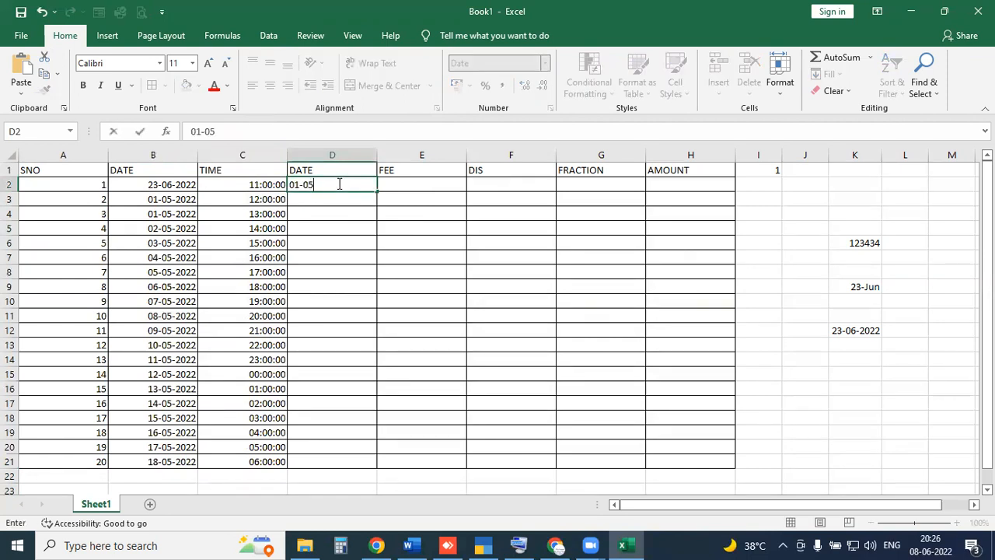
{"action": "key", "text": "Return"}
{"action": "left_click", "coordinate": [345, 185]}
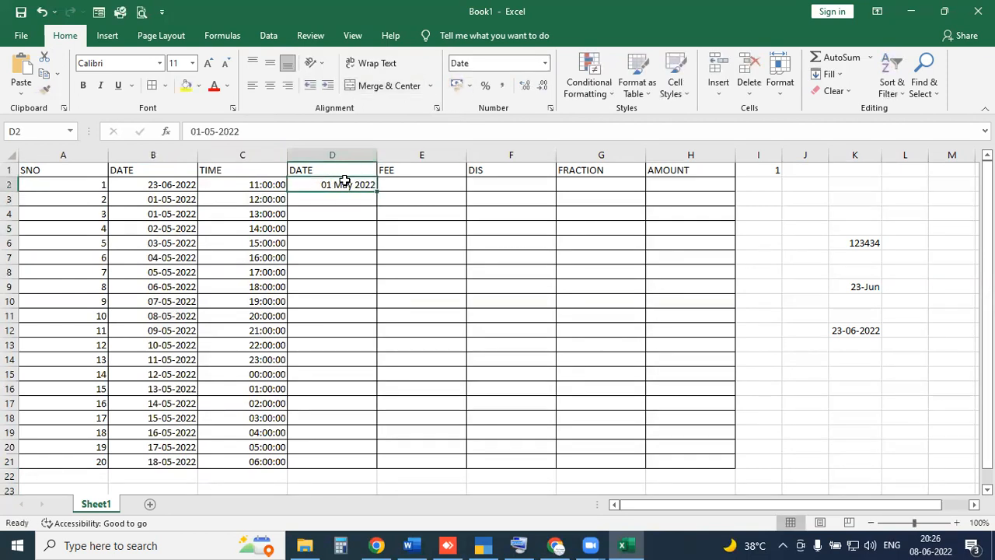
{"action": "left_click", "coordinate": [345, 195]}
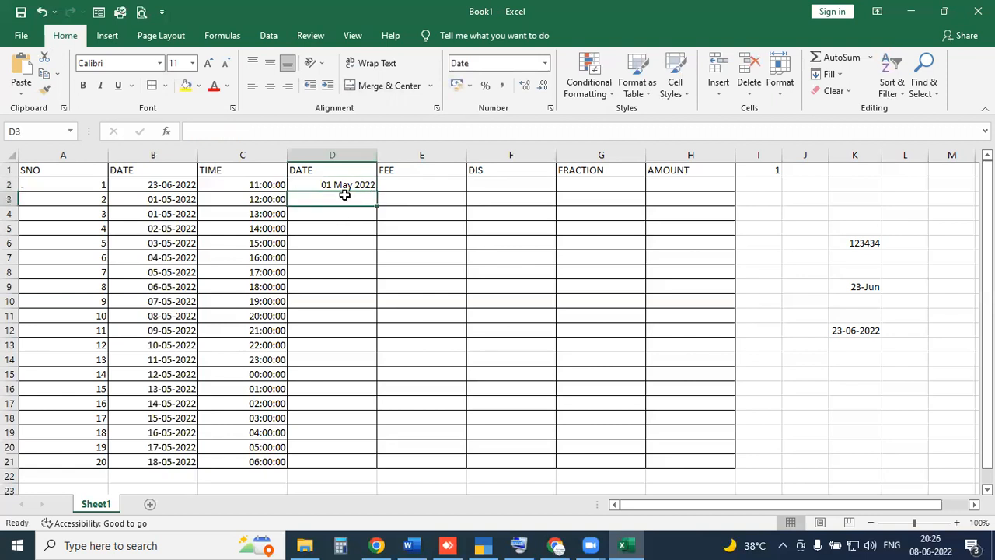
{"action": "type", "text": "05-01"}
{"action": "key", "text": "Return"}
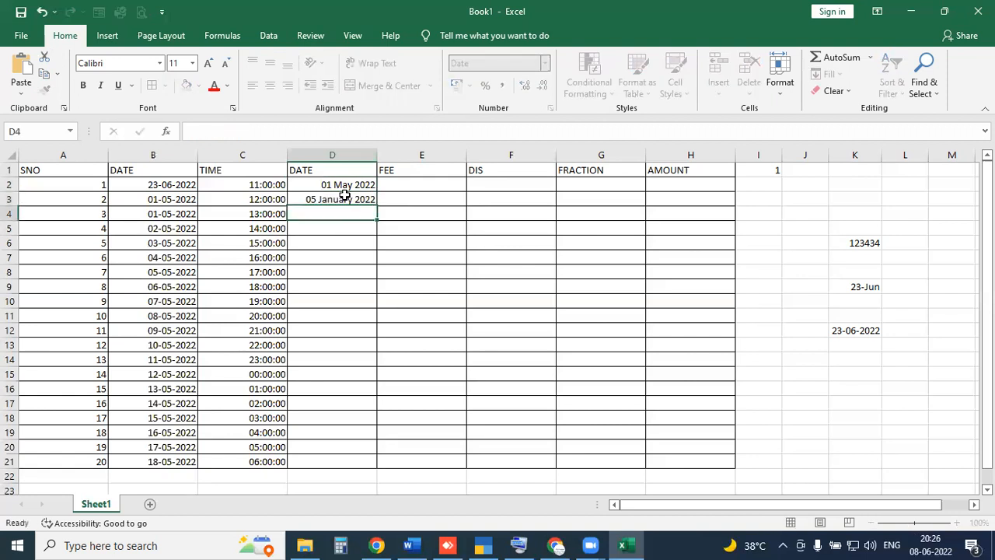
Step: Enter 05-10 in cell D4 of the second DATE column
{"action": "type", "text": "05-05"}
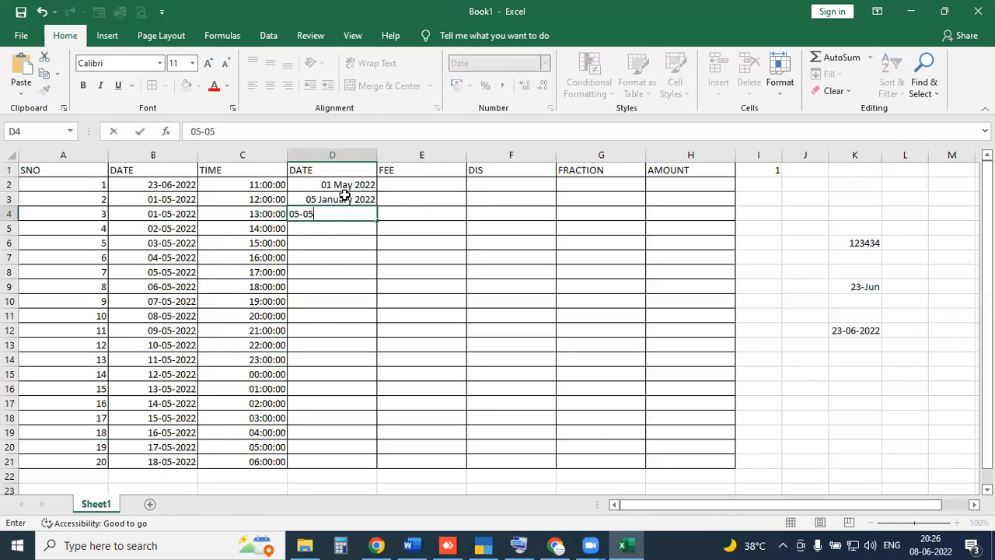
{"action": "key", "text": "BackSpace"}
{"action": "key", "text": "BackSpace"}
{"action": "type", "text": "10"}
{"action": "key", "text": "Return"}
Step: Enter 05-12 in cell D5 and fill the dates down from there to D21
{"action": "type", "text": "05-12"}
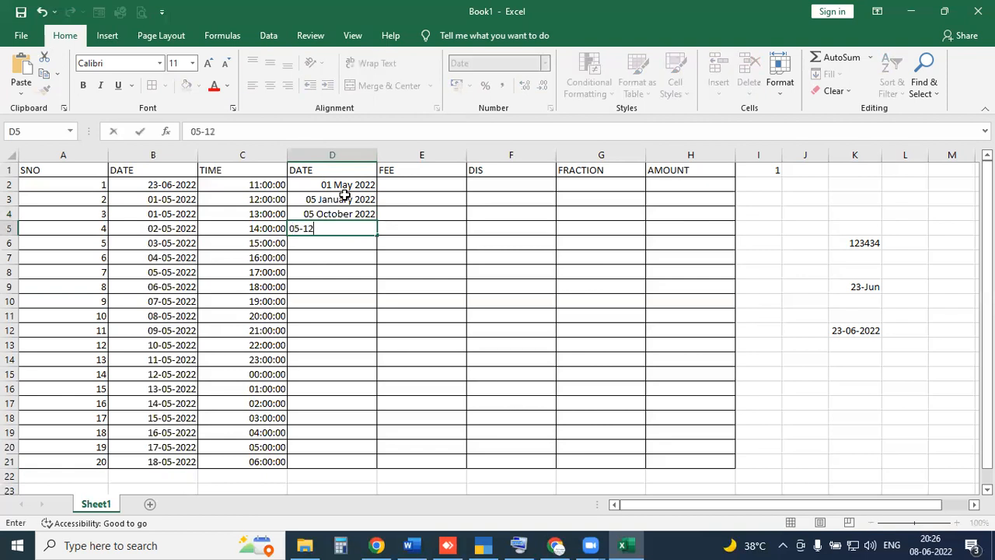
{"action": "key", "text": "Return"}
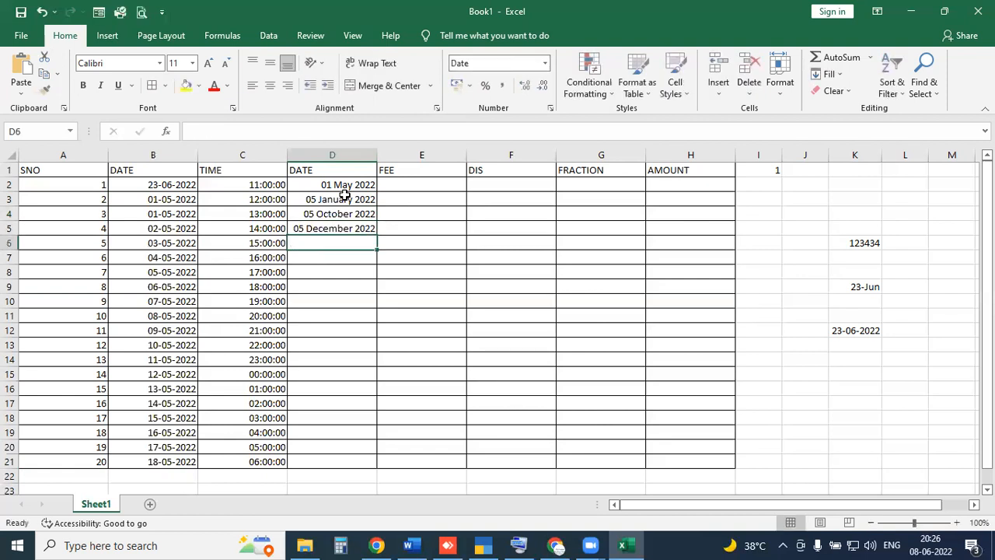
{"action": "left_click", "coordinate": [343, 227]}
{"action": "left_click_drag", "start_coordinate": [374, 231], "coordinate": [374, 462]}
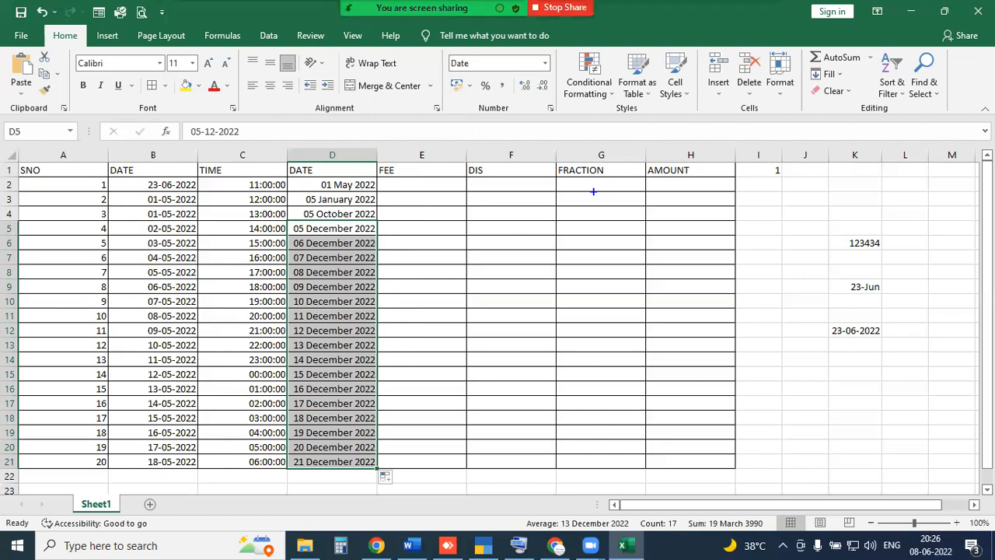
{"action": "mouse_move", "coordinate": [379, 179]}
{"action": "left_mouse_down"}
{"action": "mouse_move", "coordinate": [427, 256]}
{"action": "mouse_move", "coordinate": [453, 465]}
{"action": "mouse_move", "coordinate": [467, 466]}
{"action": "left_mouse_up"}
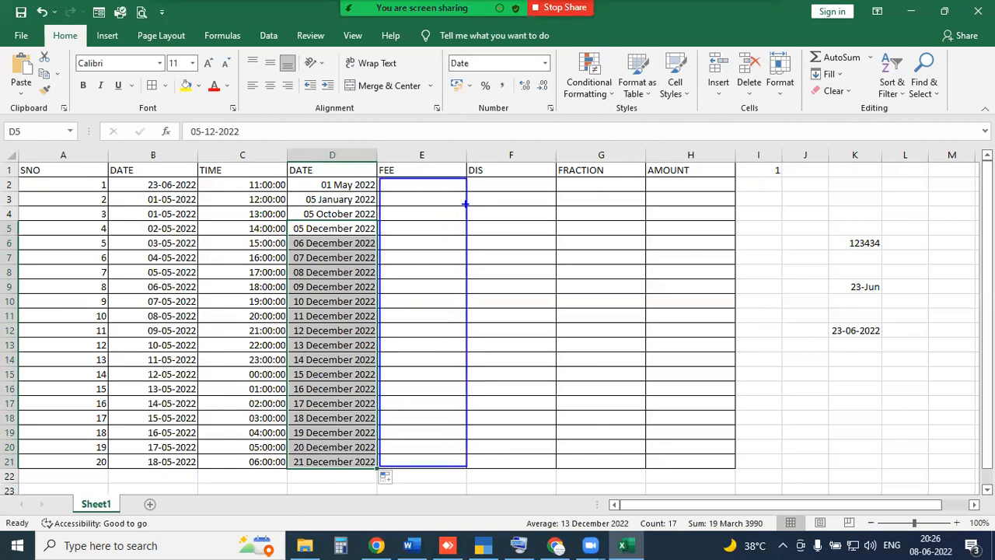
{"action": "left_click_drag", "start_coordinate": [440, 47], "coordinate": [568, 75]}
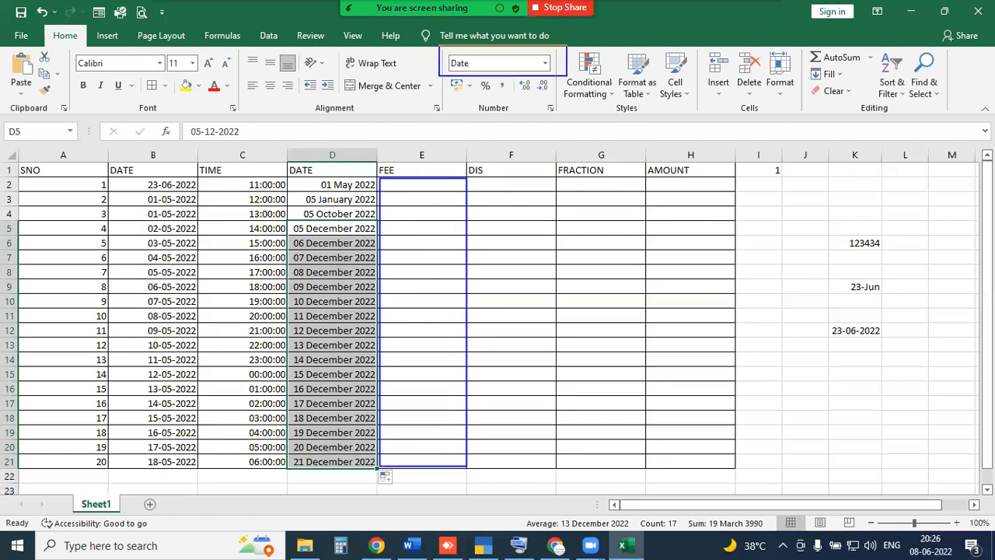
{"action": "left_click_drag", "start_coordinate": [484, 62], "coordinate": [524, 50]}
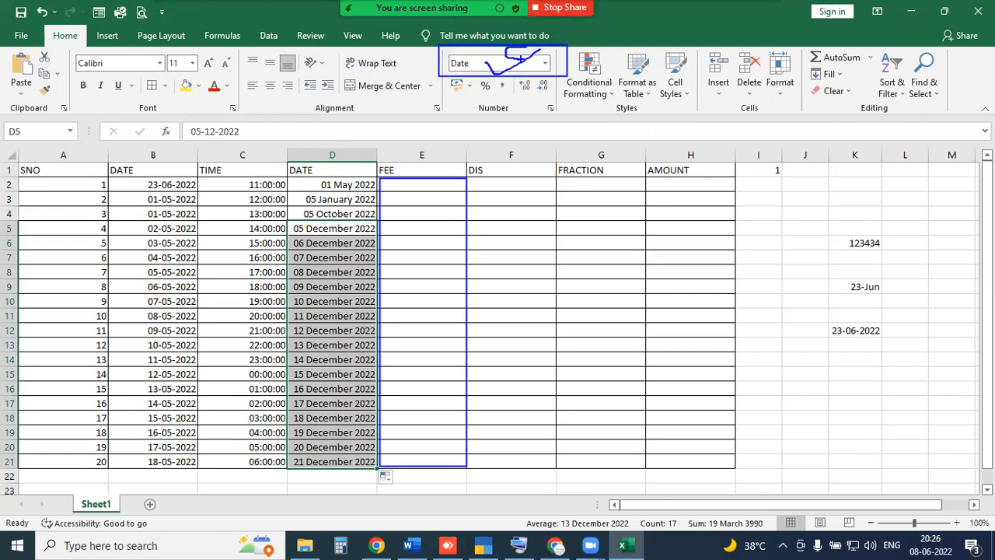
{"action": "left_click", "coordinate": [272, 195]}
{"action": "mouse_move", "coordinate": [293, 176]}
{"action": "left_mouse_down"}
{"action": "mouse_move", "coordinate": [357, 340]}
{"action": "mouse_move", "coordinate": [375, 471]}
{"action": "left_mouse_up"}
{"action": "mouse_move", "coordinate": [344, 176]}
{"action": "left_mouse_down"}
{"action": "mouse_move", "coordinate": [474, 74]}
{"action": "mouse_move", "coordinate": [465, 79]}
{"action": "left_mouse_up"}
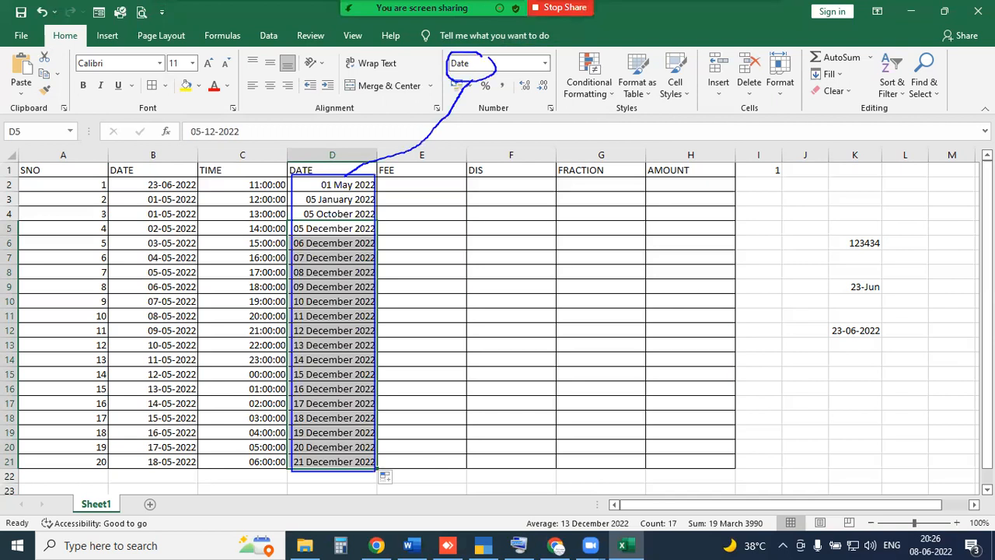
{"action": "key", "text": "Escape"}
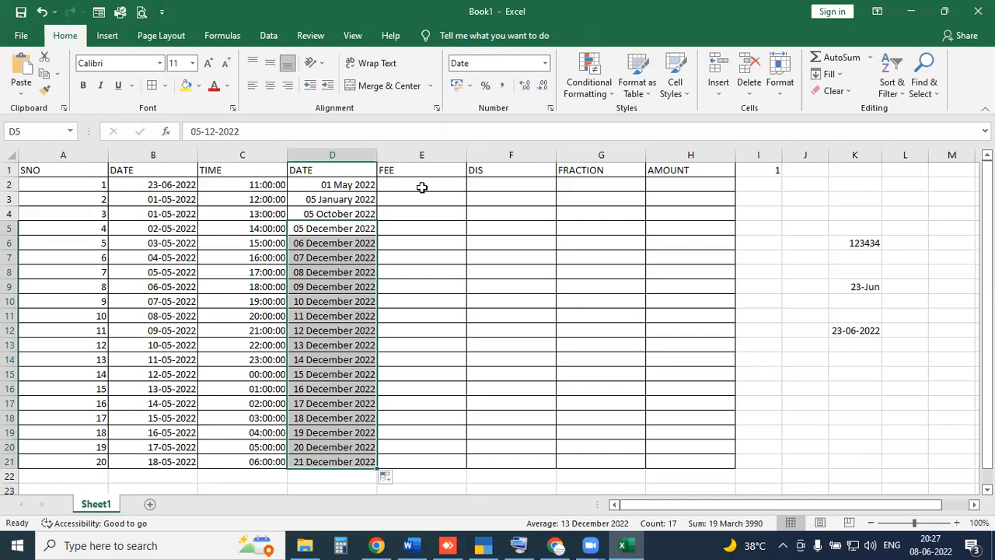
Step: Enter 5000 in cell E2 and 6000 in E3, and continue the FEE series down to E21
{"action": "left_click", "coordinate": [420, 184]}
{"action": "type", "text": "5,000"}
{"action": "key", "text": "Return"}
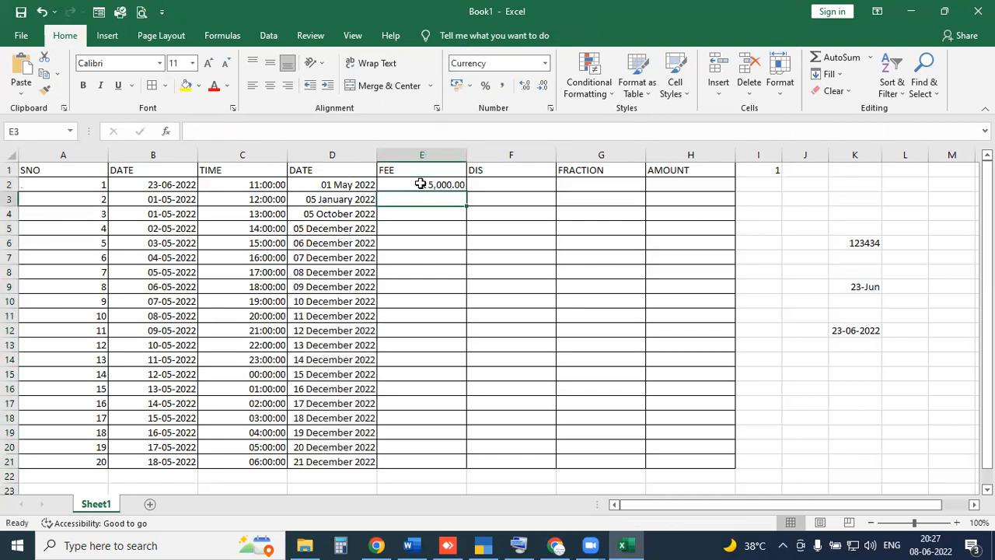
{"action": "type", "text": "6000"}
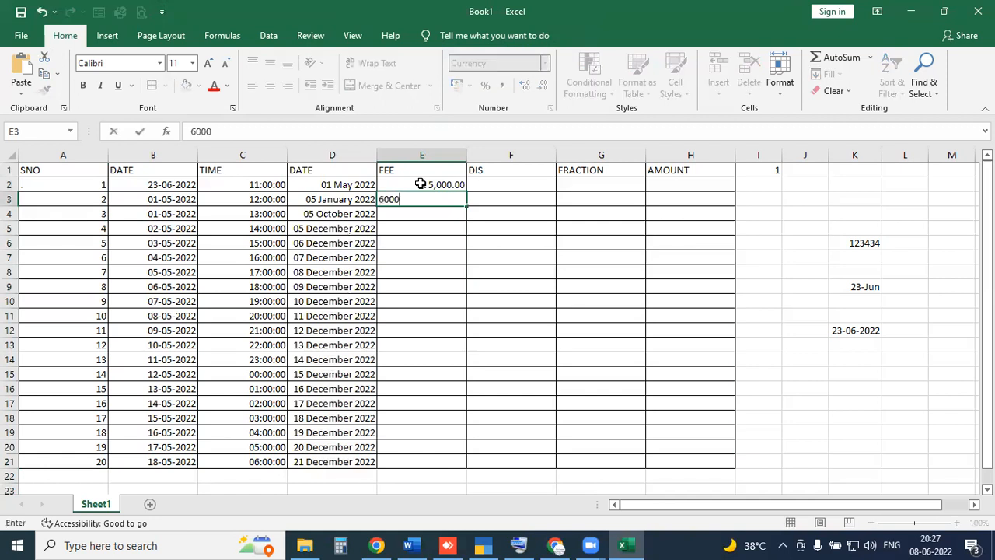
{"action": "key", "text": "Return"}
{"action": "left_click", "coordinate": [420, 184]}
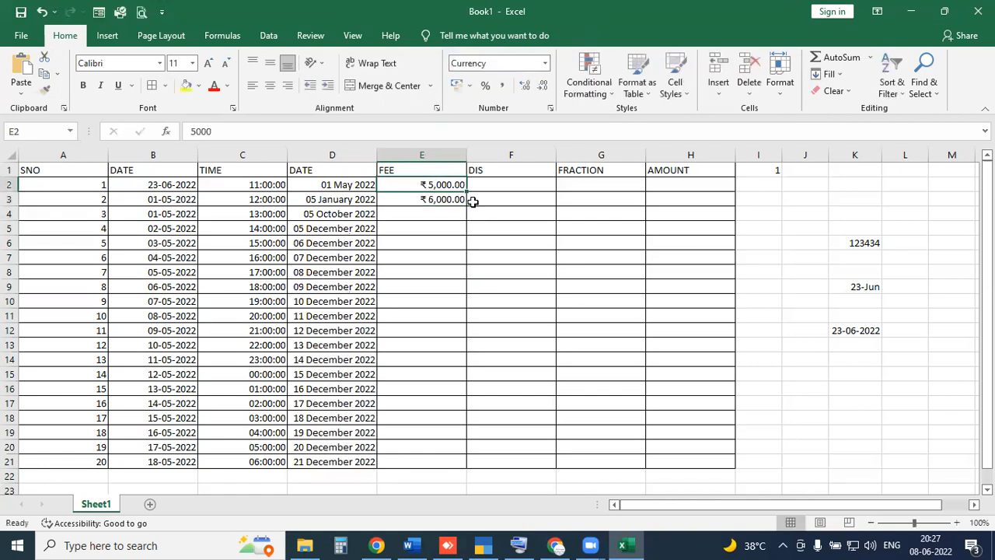
{"action": "left_click_drag", "start_coordinate": [473, 201], "coordinate": [475, 206]}
{"action": "double_click", "coordinate": [467, 206]}
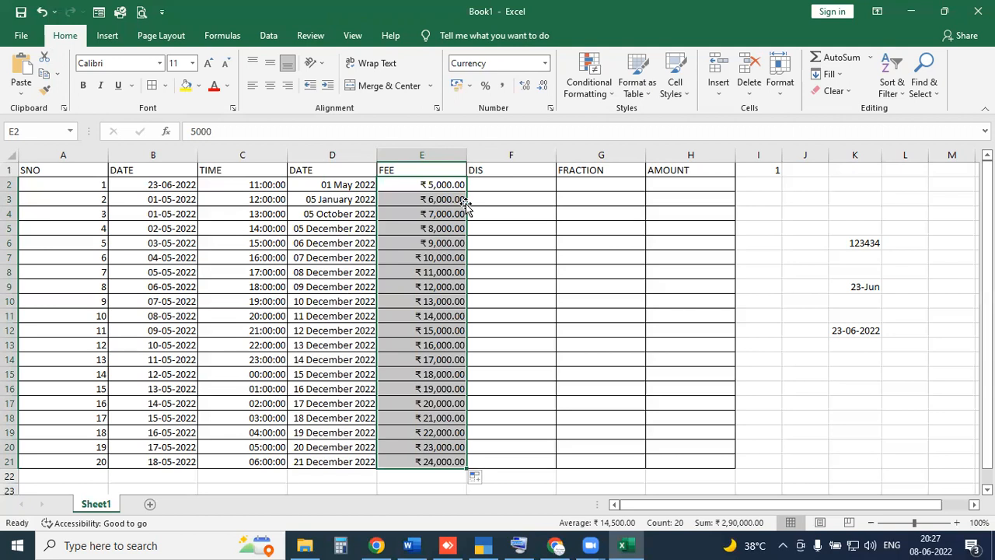
Step: Enter 10% in cell L3 outside the table
{"action": "left_click", "coordinate": [516, 184]}
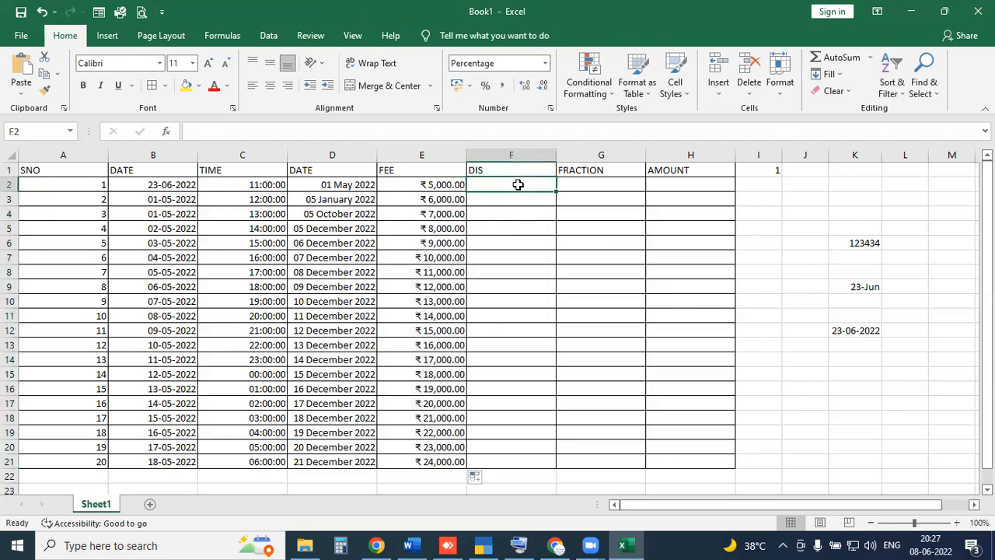
{"action": "left_click", "coordinate": [906, 198]}
{"action": "type", "text": "10%"}
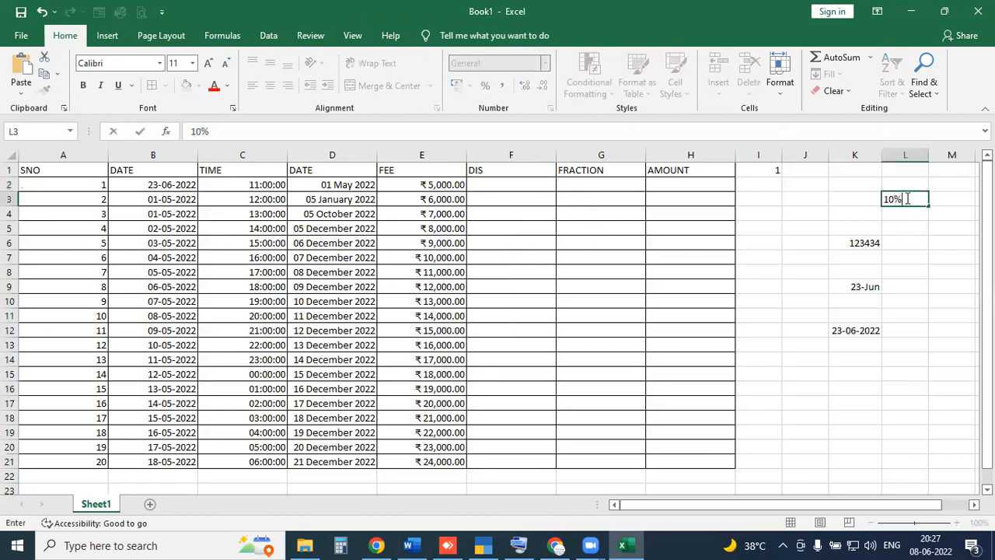
Step: Enter 5, 2, 4, 1, 10, 20, 25, 10 and 12 in cells F2 to F10 of the DIS column
{"action": "left_click", "coordinate": [511, 185]}
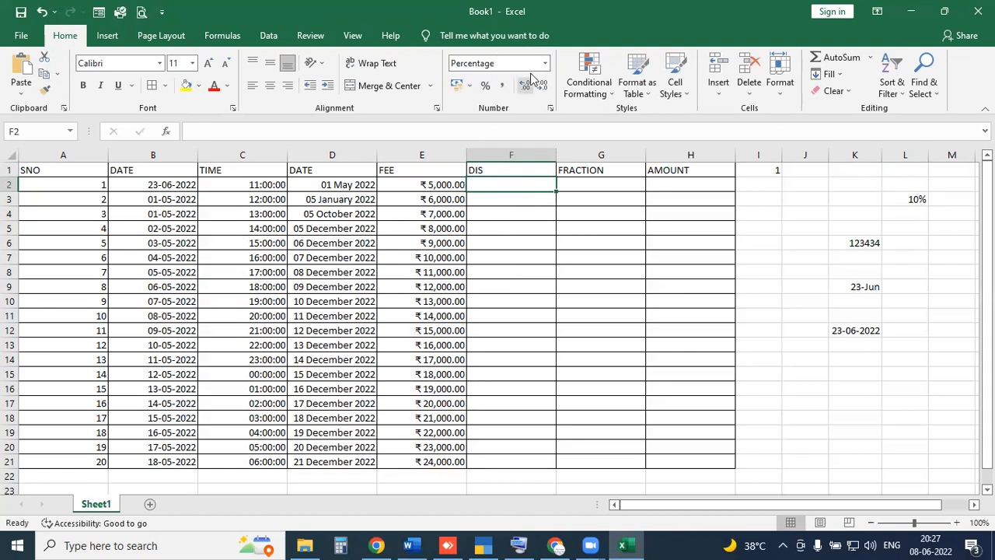
{"action": "type", "text": "5"}
{"action": "key", "text": "Return"}
{"action": "type", "text": "2"}
{"action": "key", "text": "Return"}
{"action": "type", "text": "4"}
{"action": "key", "text": "Return"}
{"action": "type", "text": "1"}
{"action": "key", "text": "Return"}
{"action": "type", "text": "10"}
{"action": "key", "text": "Return"}
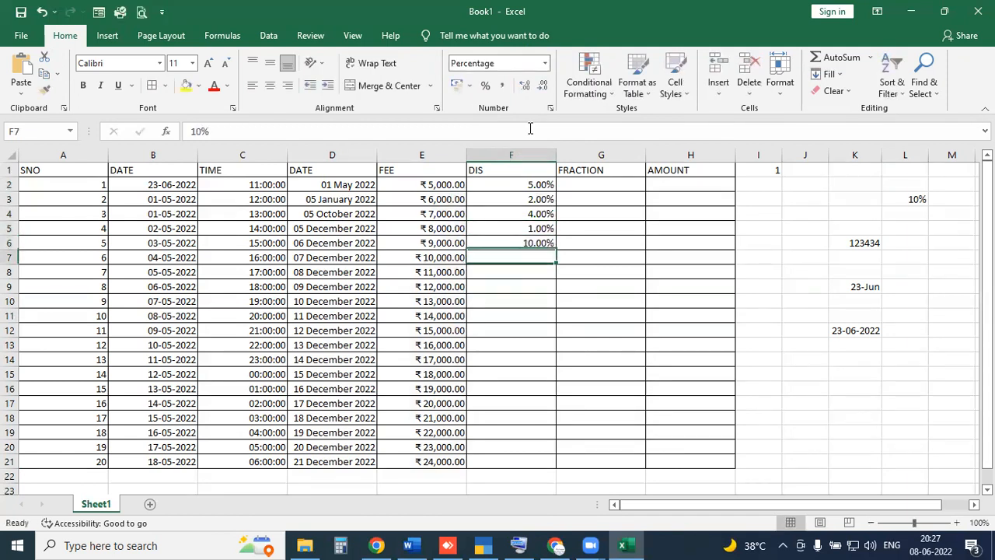
{"action": "type", "text": "20"}
{"action": "key", "text": "Return"}
{"action": "type", "text": "25"}
{"action": "key", "text": "Return"}
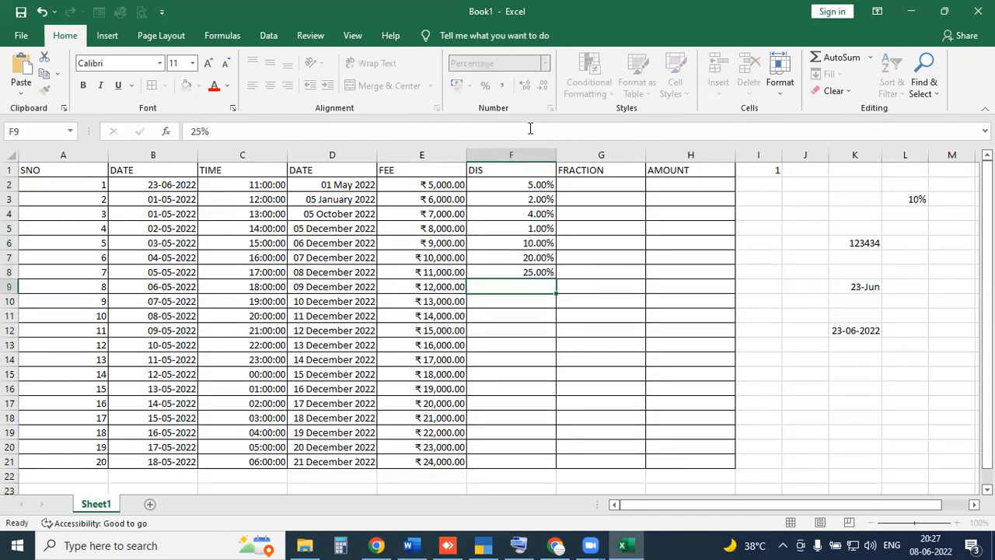
{"action": "type", "text": "10"}
{"action": "key", "text": "Return"}
{"action": "type", "text": "12"}
{"action": "key", "text": "Return"}
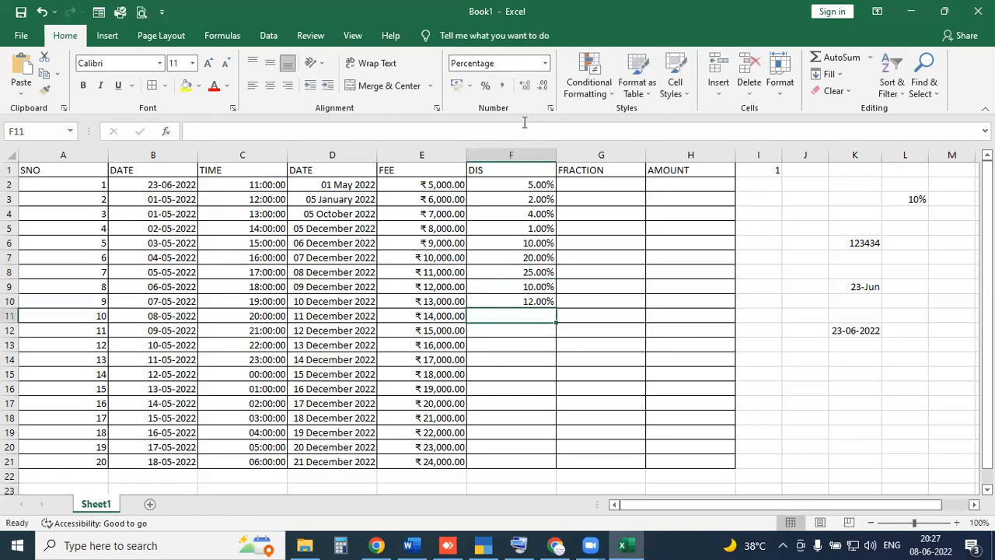
{"action": "left_click", "coordinate": [615, 188]}
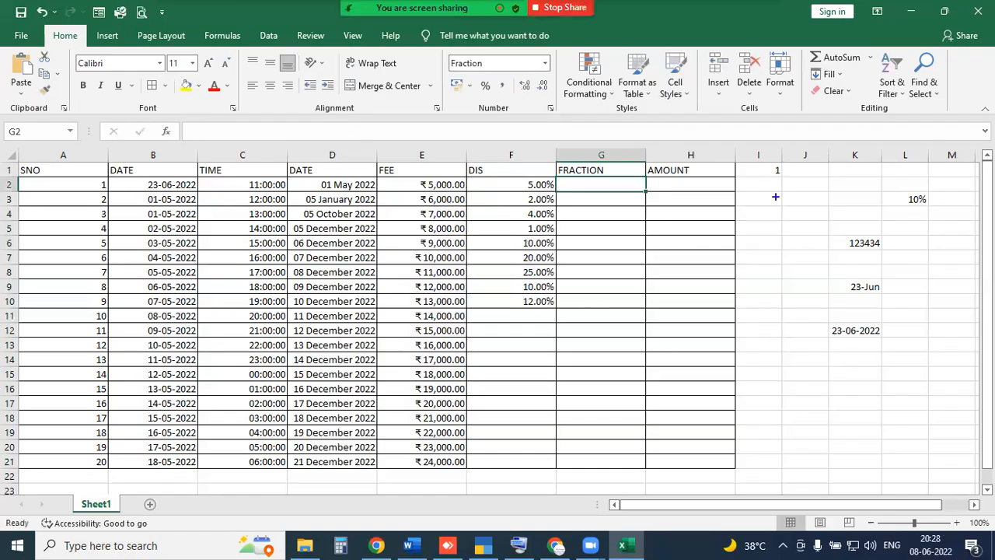
{"action": "left_click_drag", "start_coordinate": [796, 185], "coordinate": [796, 227]}
{"action": "type", "text": "1"}
{"action": "left_click", "coordinate": [812, 173]}
{"action": "type", "text": "1"}
{"action": "mouse_move", "coordinate": [805, 188]}
{"action": "left_mouse_down"}
{"action": "mouse_move", "coordinate": [828, 188]}
{"action": "mouse_move", "coordinate": [813, 217]}
{"action": "mouse_move", "coordinate": [824, 207]}
{"action": "left_mouse_up"}
{"action": "mouse_move", "coordinate": [776, 176]}
{"action": "left_mouse_down"}
{"action": "mouse_move", "coordinate": [828, 166]}
{"action": "mouse_move", "coordinate": [779, 181]}
{"action": "mouse_move", "coordinate": [852, 177]}
{"action": "left_mouse_up"}
{"action": "mouse_move", "coordinate": [860, 178]}
{"action": "left_mouse_down"}
{"action": "mouse_move", "coordinate": [859, 198]}
{"action": "mouse_move", "coordinate": [882, 184]}
{"action": "left_mouse_up"}
{"action": "left_click", "coordinate": [877, 184]}
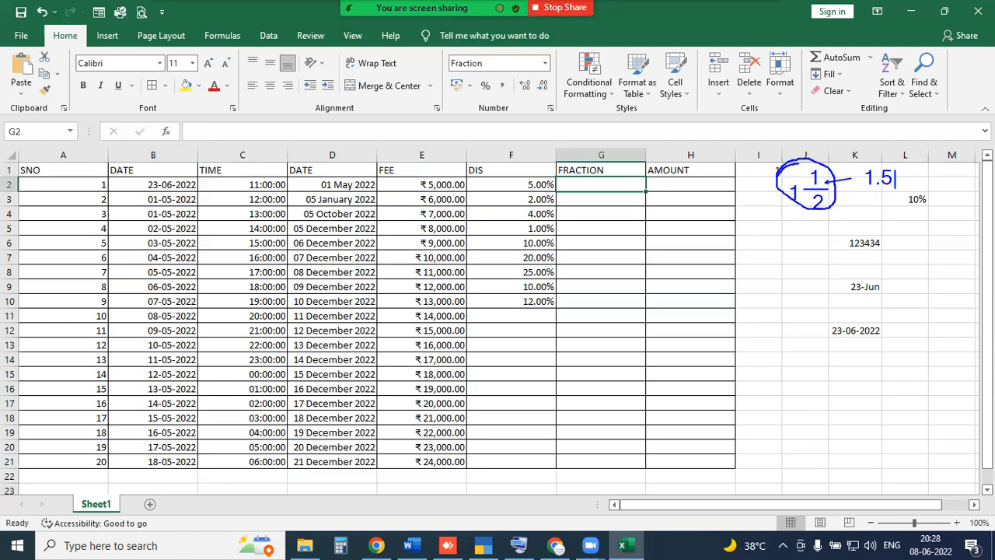
{"action": "left_click_drag", "start_coordinate": [863, 160], "coordinate": [902, 195]}
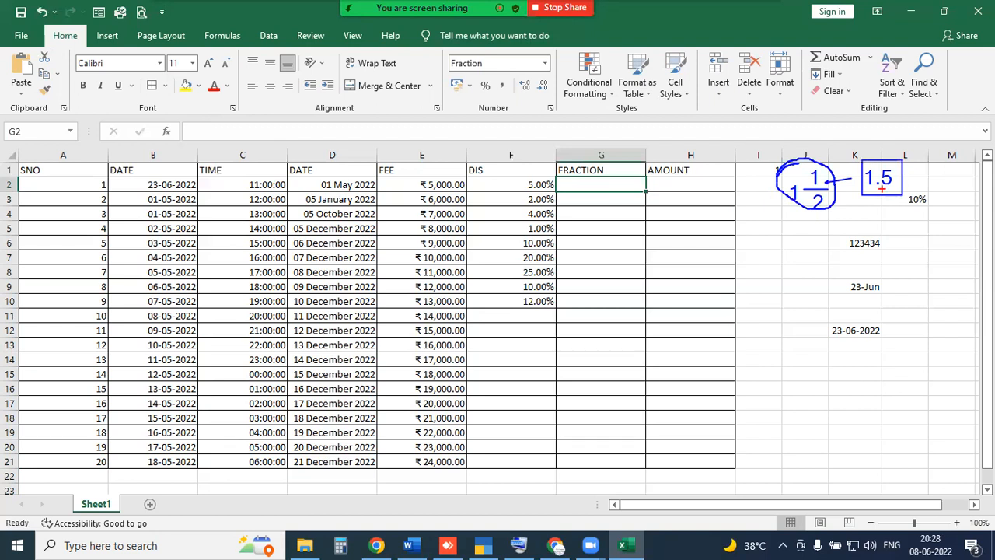
{"action": "mouse_move", "coordinate": [881, 191]}
{"action": "left_mouse_down"}
{"action": "mouse_move", "coordinate": [813, 214]}
{"action": "mouse_move", "coordinate": [821, 230]}
{"action": "left_mouse_up"}
{"action": "key", "text": "Escape"}
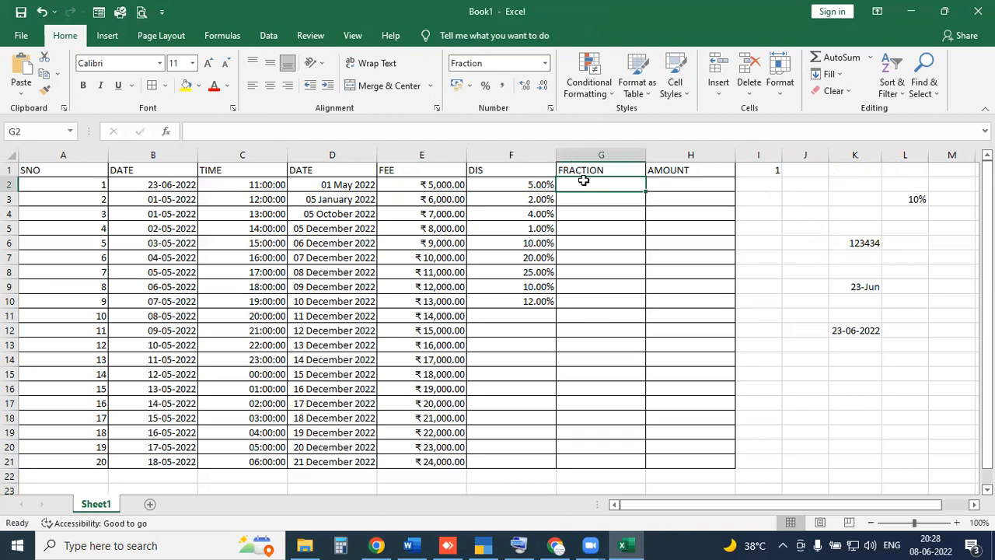
Step: Enter 5.5, 2.5 and 3.5 in cells G2 to G4 of the FRACTION column
{"action": "left_click_drag", "start_coordinate": [583, 180], "coordinate": [588, 466]}
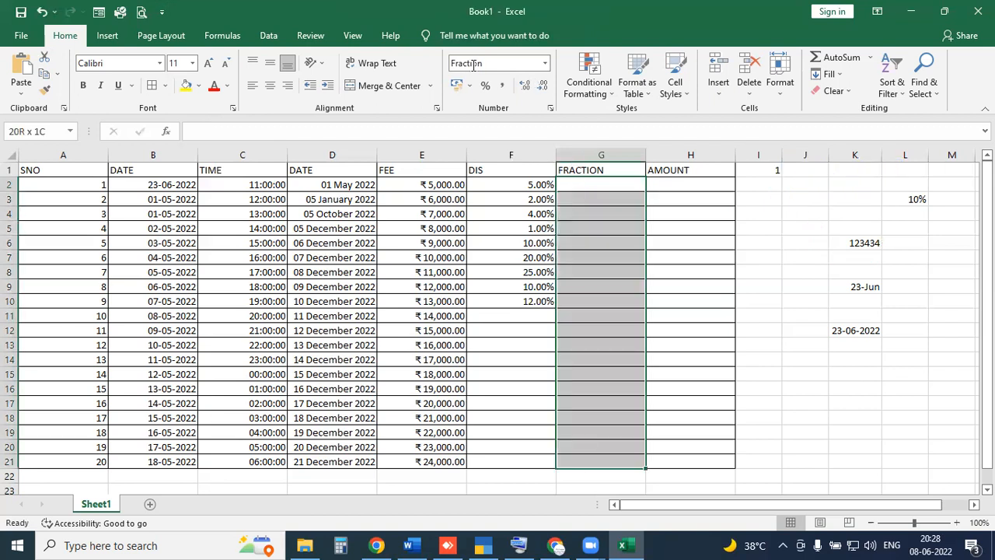
{"action": "left_click", "coordinate": [544, 63]}
{"action": "left_click", "coordinate": [599, 181]}
{"action": "left_click", "coordinate": [600, 181]}
{"action": "type", "text": "5.5"}
{"action": "key", "text": "Return"}
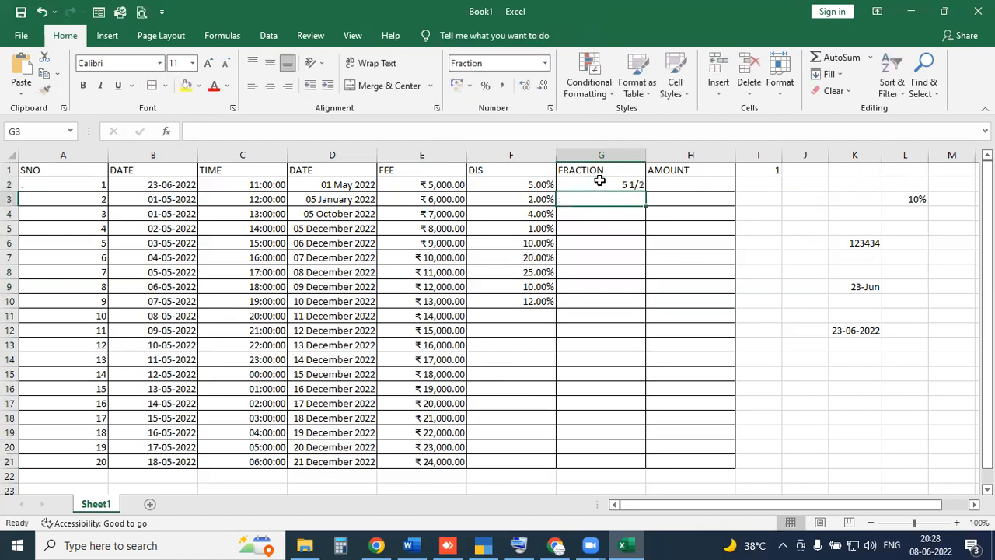
{"action": "key", "text": "F2"}
{"action": "type", "text": "2.5"}
{"action": "key", "text": "Return"}
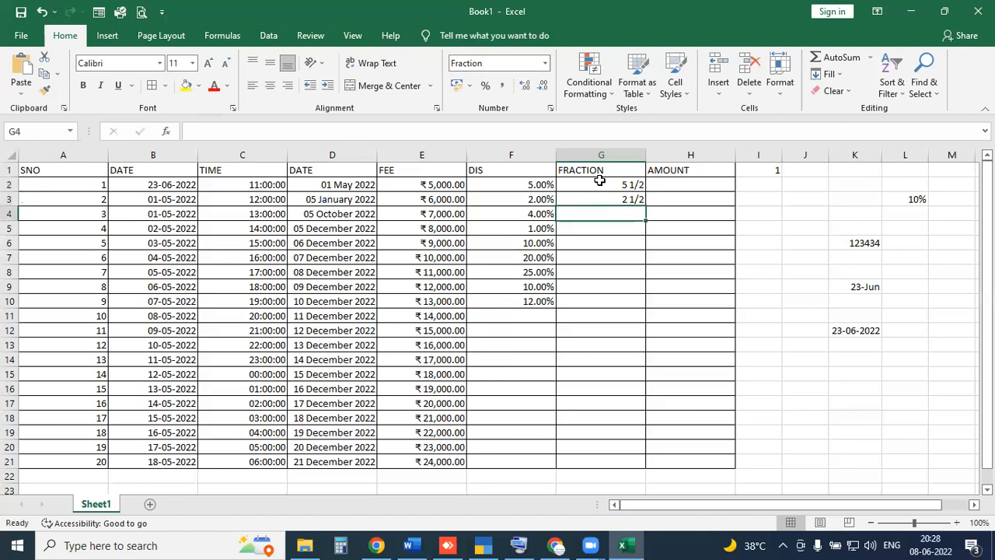
{"action": "type", "text": "3.5"}
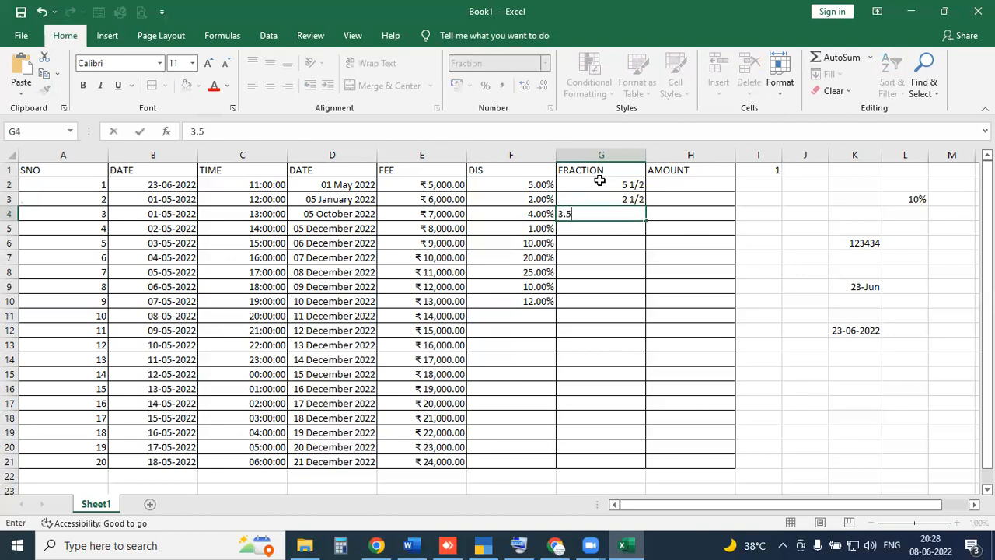
{"action": "key", "text": "ctrl+Return"}
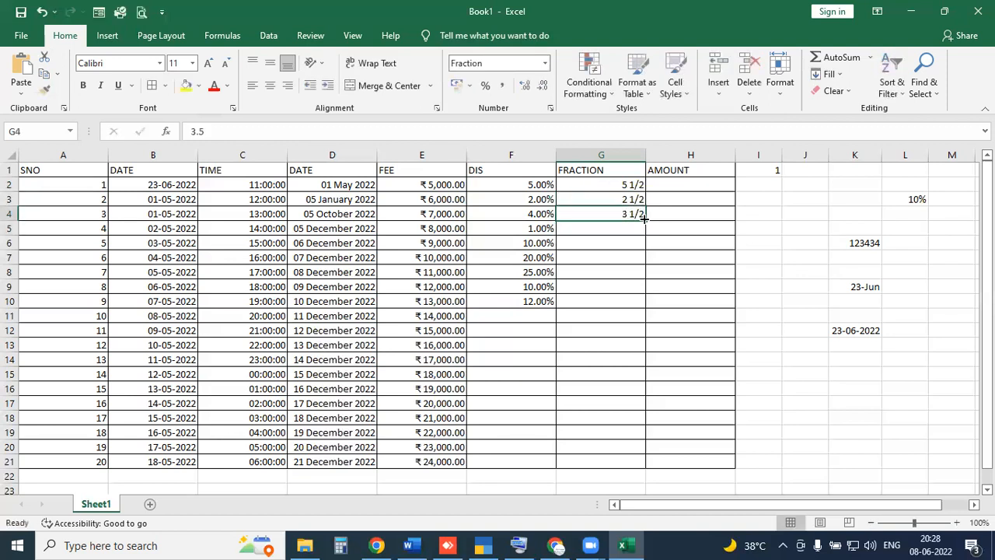
Step: Try filling 3.5 down from cell G4, undo that fill, and enter 4.5 in cell G5 of the FRACTION column
{"action": "double_click", "coordinate": [644, 218]}
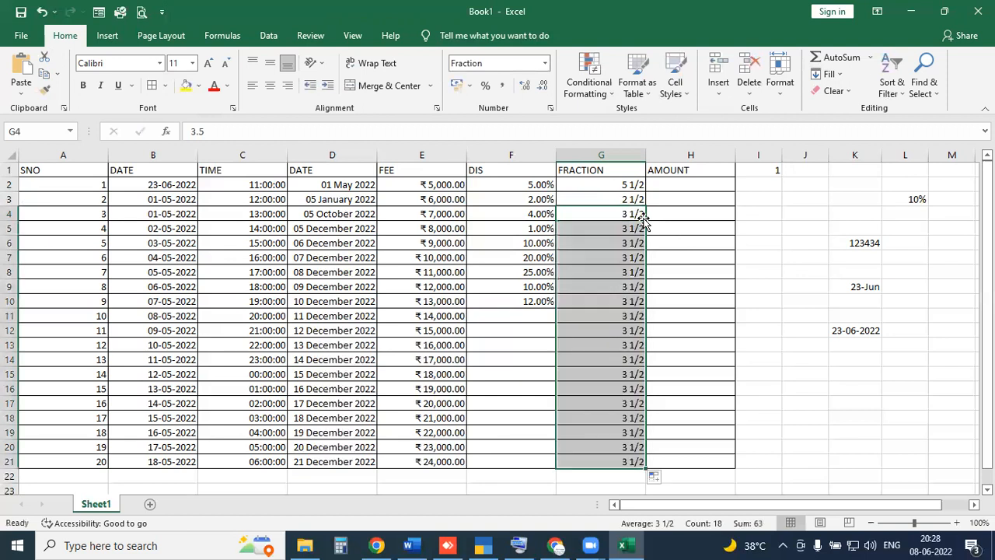
{"action": "key", "text": "ctrl+z"}
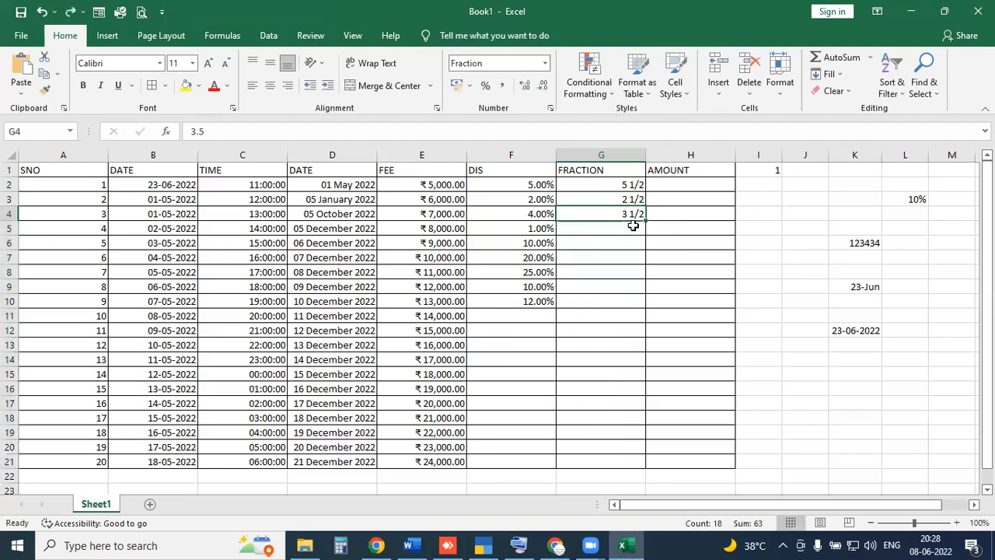
{"action": "left_click", "coordinate": [634, 227]}
{"action": "type", "text": "4"}
{"action": "type", "text": ".5"}
{"action": "key", "text": "Return"}
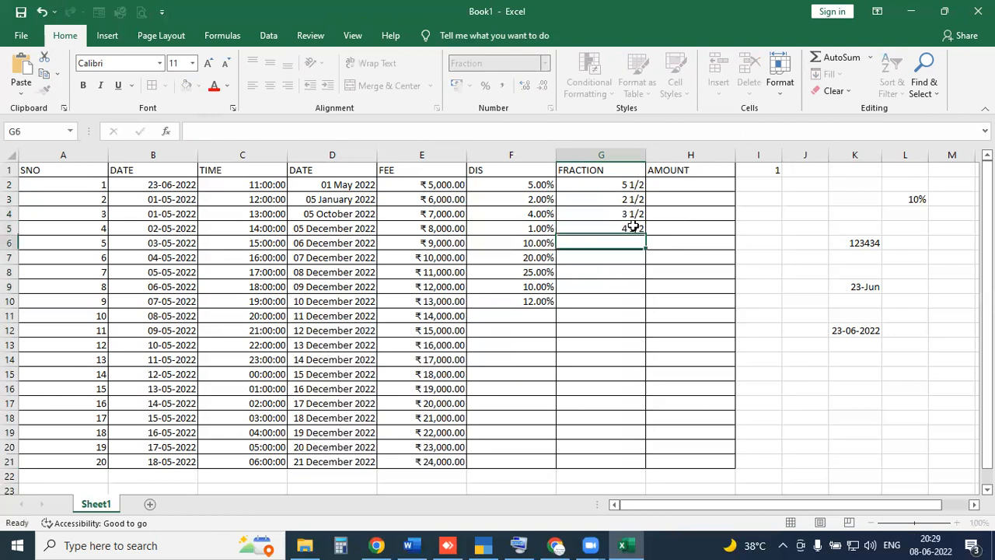
{"action": "left_click", "coordinate": [633, 227]}
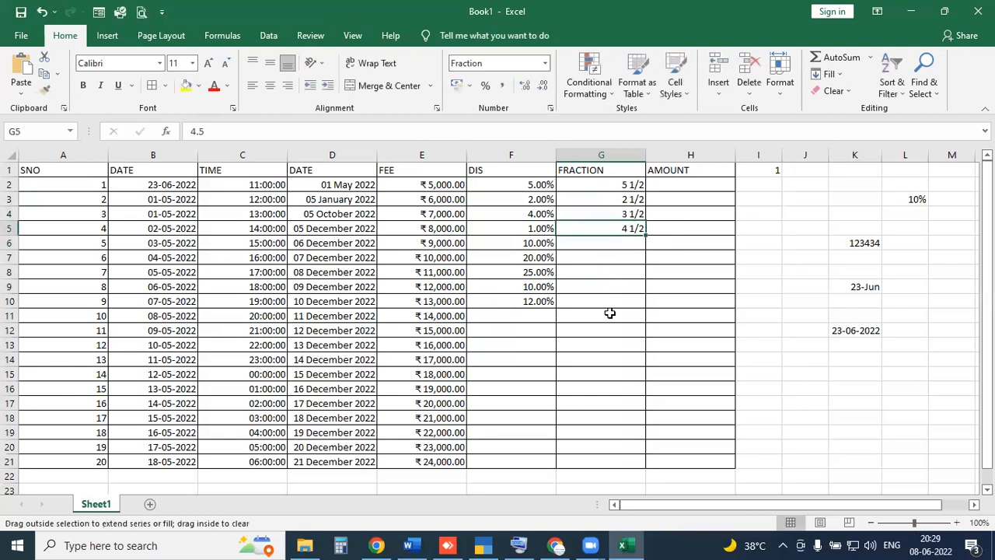
{"action": "double_click", "coordinate": [645, 234]}
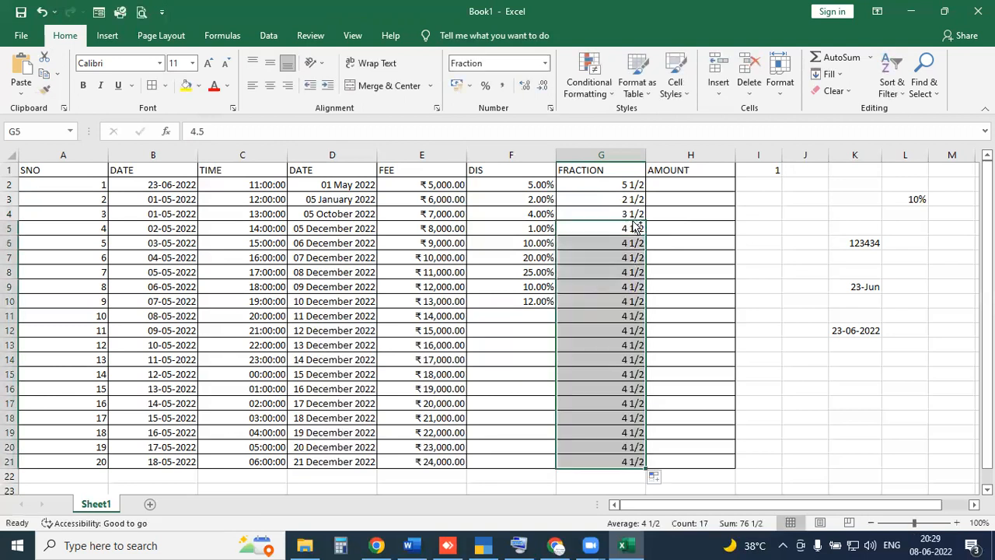
{"action": "key", "text": "ctrl+z"}
Step: Continue the FRACTION series from the pair of cells G4:G5 down to G21
{"action": "left_click_drag", "start_coordinate": [622, 214], "coordinate": [620, 227]}
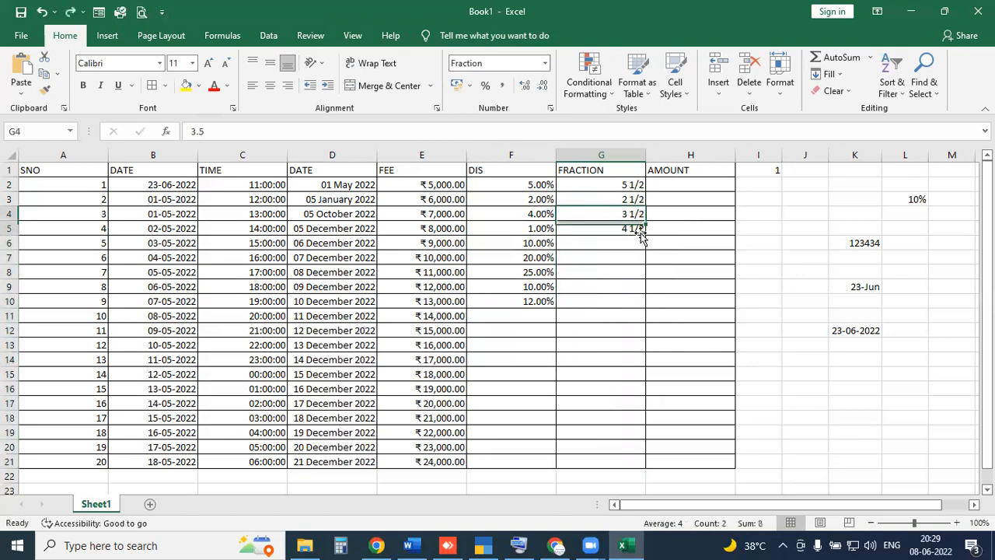
{"action": "double_click", "coordinate": [645, 235]}
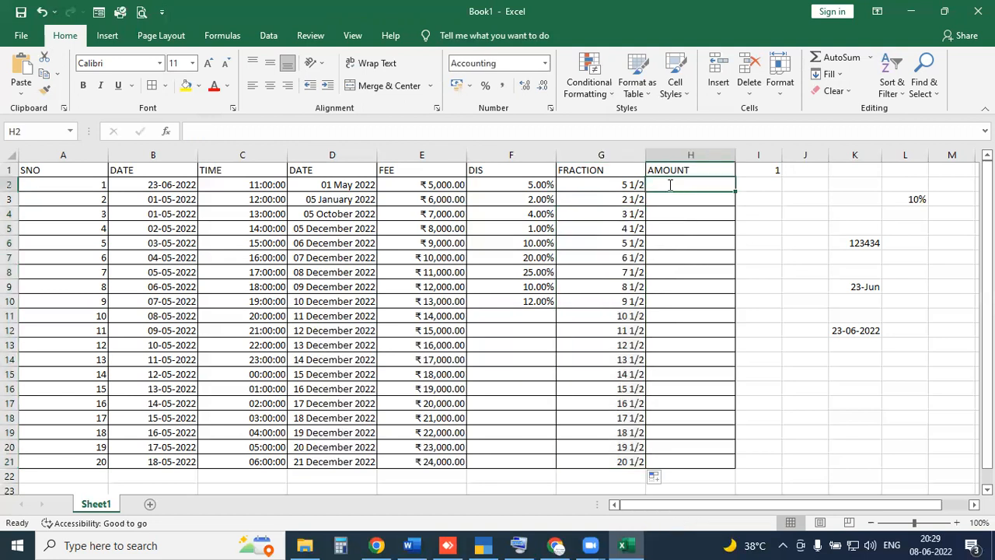
Step: Enter 2000 in cell H2 of the AMOUNT column and copy it down to H21
{"action": "type", "text": "2,00"}
{"action": "type", "text": "000"}
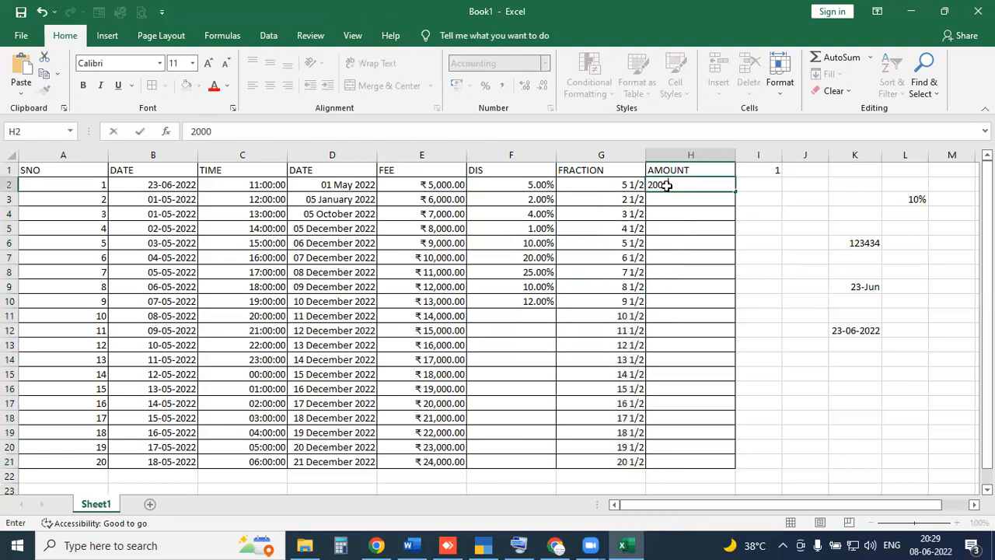
{"action": "key", "text": "Return"}
{"action": "left_click_drag", "start_coordinate": [420, 189], "coordinate": [409, 184]}
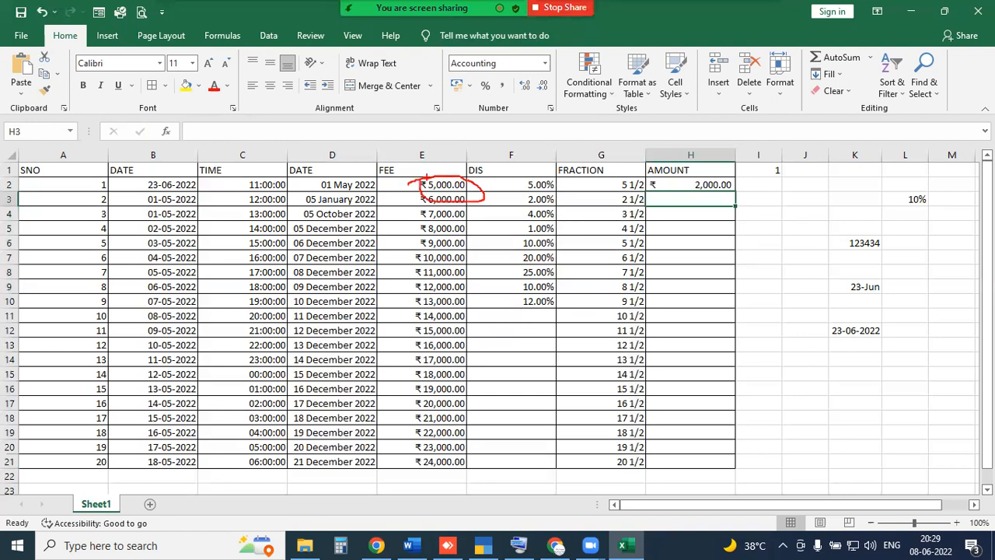
{"action": "mouse_move", "coordinate": [448, 49]}
{"action": "left_mouse_down"}
{"action": "mouse_move", "coordinate": [473, 47]}
{"action": "mouse_move", "coordinate": [638, 142]}
{"action": "mouse_move", "coordinate": [667, 189]}
{"action": "left_mouse_up"}
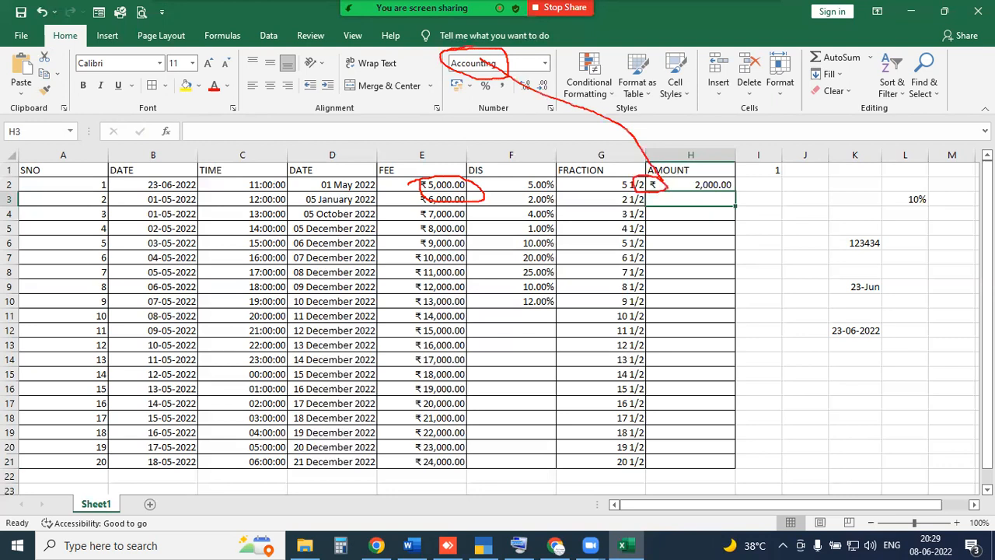
{"action": "left_click", "coordinate": [726, 184]}
{"action": "double_click", "coordinate": [735, 191]}
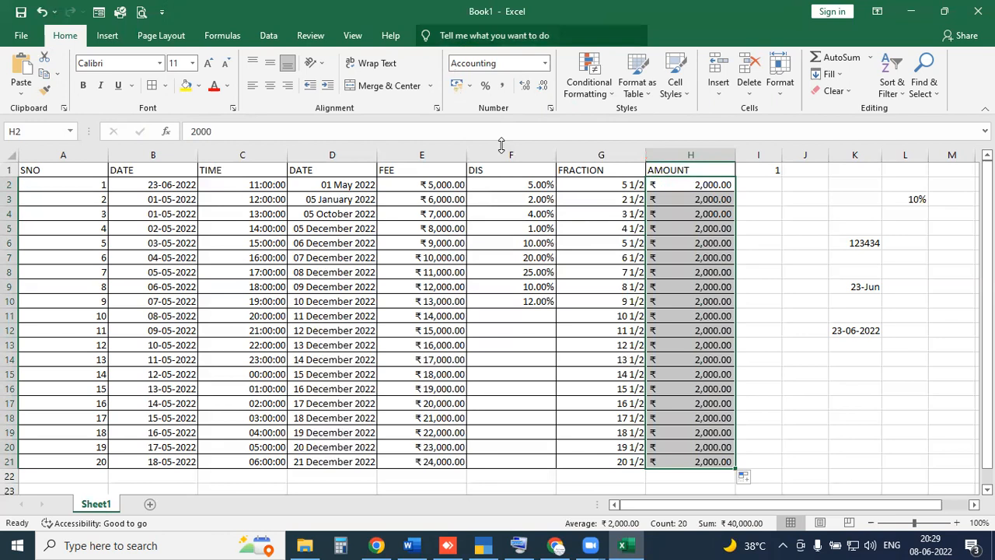
{"action": "left_click", "coordinate": [520, 199]}
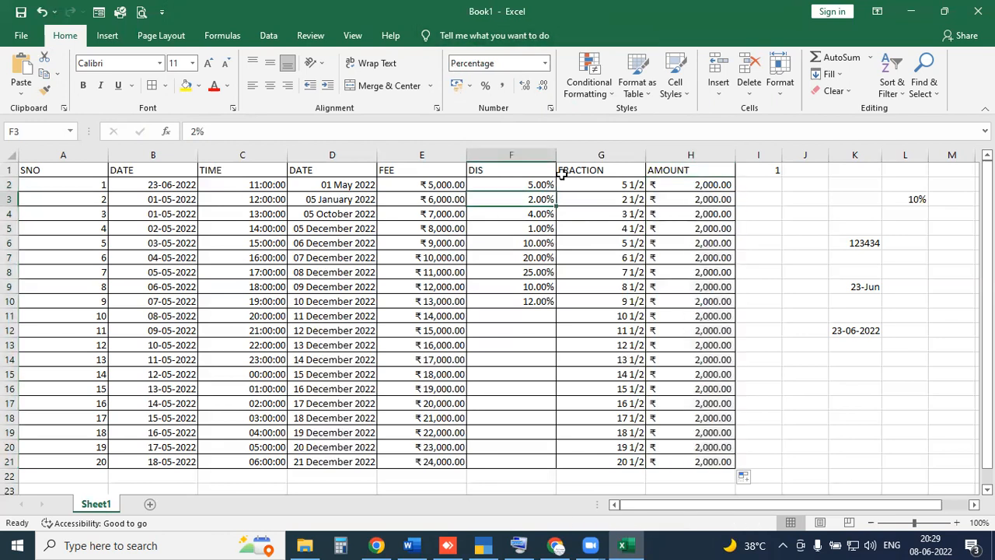
{"action": "left_click", "coordinate": [772, 196]}
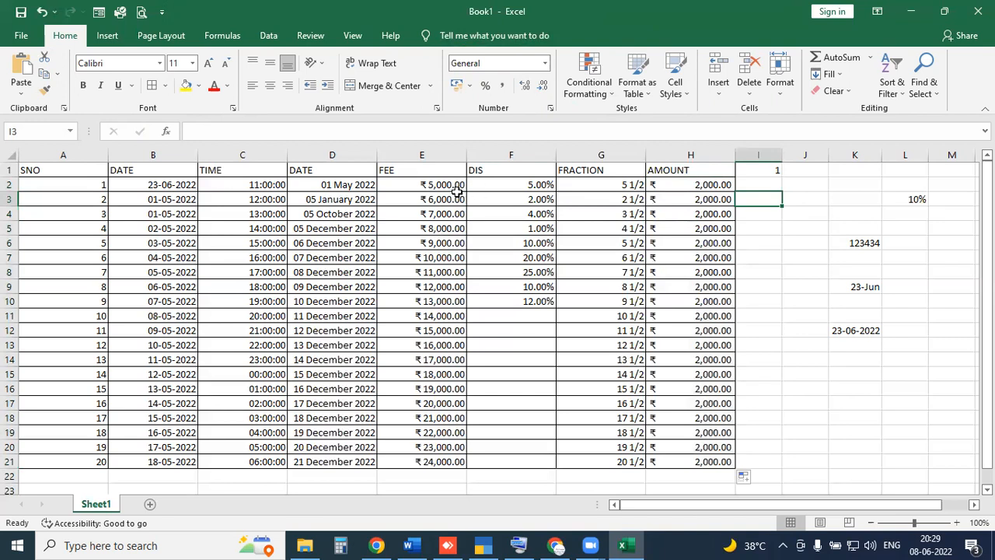
Step: Apply the $ English (United States) accounting format to the FEE values in E2:E21
{"action": "left_click_drag", "start_coordinate": [423, 185], "coordinate": [432, 458]}
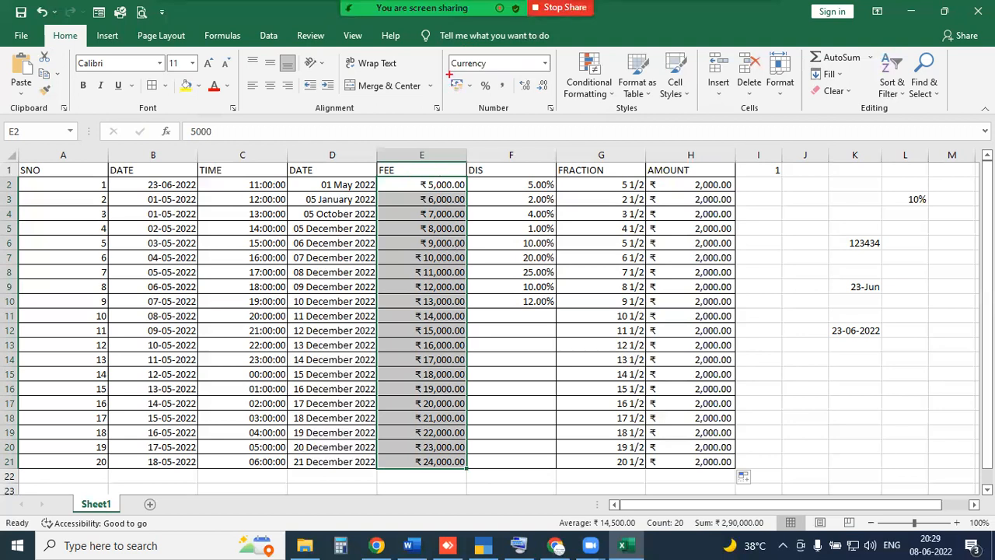
{"action": "mouse_move", "coordinate": [469, 75]}
{"action": "left_mouse_down"}
{"action": "mouse_move", "coordinate": [579, 102]}
{"action": "mouse_move", "coordinate": [558, 105]}
{"action": "left_mouse_up"}
{"action": "left_click_drag", "start_coordinate": [455, 90], "coordinate": [439, 181]}
{"action": "left_click_drag", "start_coordinate": [492, 91], "coordinate": [528, 183]}
{"action": "left_click_drag", "start_coordinate": [507, 88], "coordinate": [690, 183]}
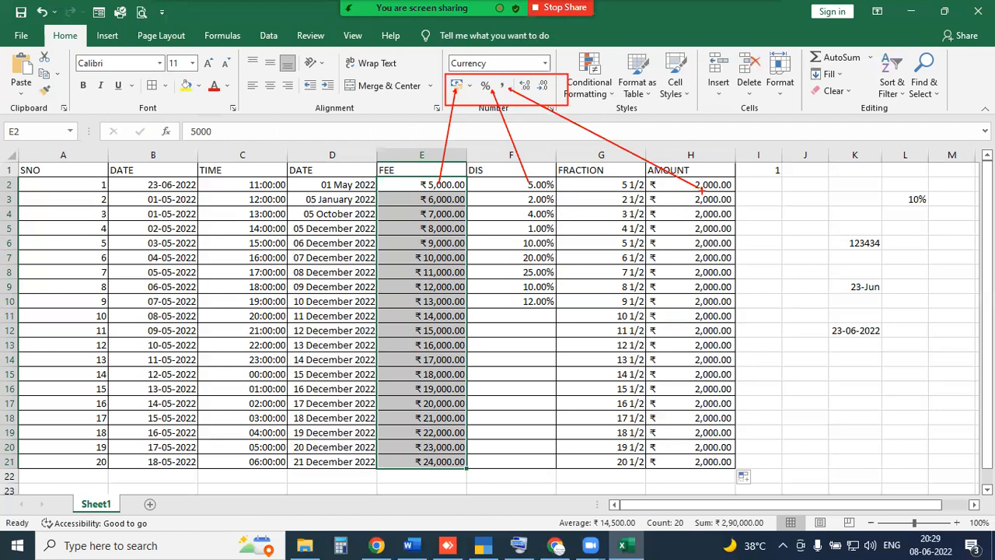
{"action": "mouse_move", "coordinate": [526, 91]}
{"action": "left_mouse_down"}
{"action": "mouse_move", "coordinate": [533, 72]}
{"action": "mouse_move", "coordinate": [535, 98]}
{"action": "left_mouse_up"}
{"action": "left_click", "coordinate": [470, 87]}
{"action": "left_click", "coordinate": [485, 123]}
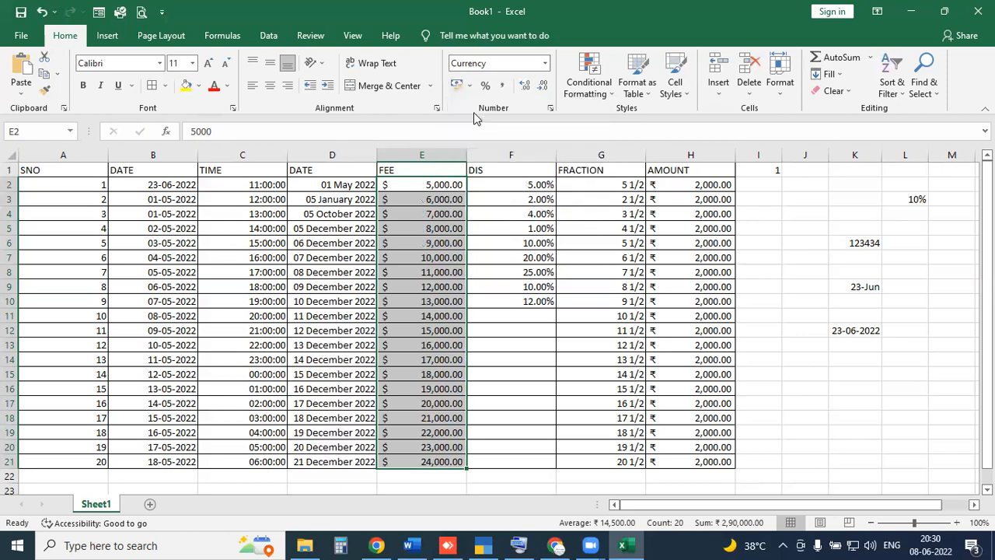
Step: Change the FEE values' accounting format to € Euro (€ 123), and after that to ¥ Chinese (China)
{"action": "left_click", "coordinate": [471, 86]}
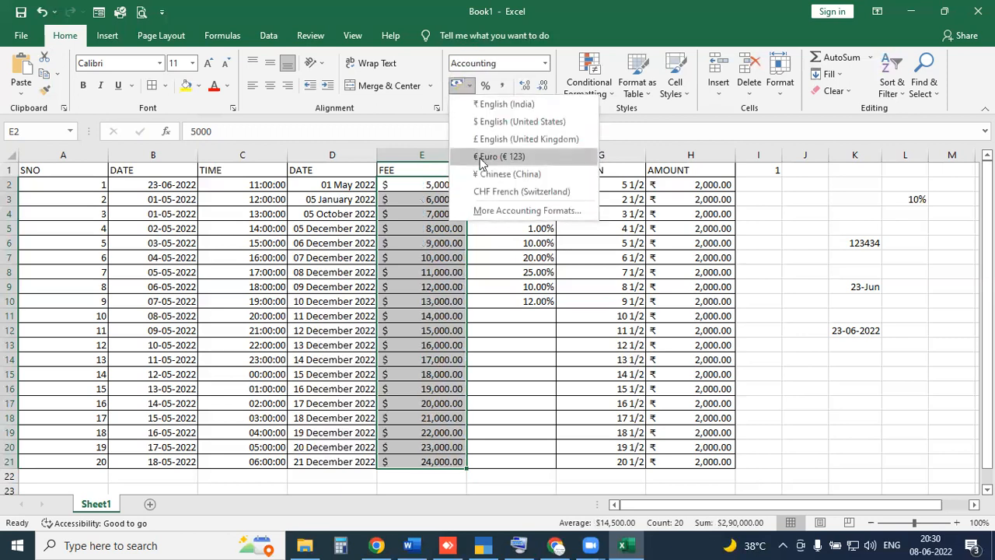
{"action": "left_click", "coordinate": [479, 155]}
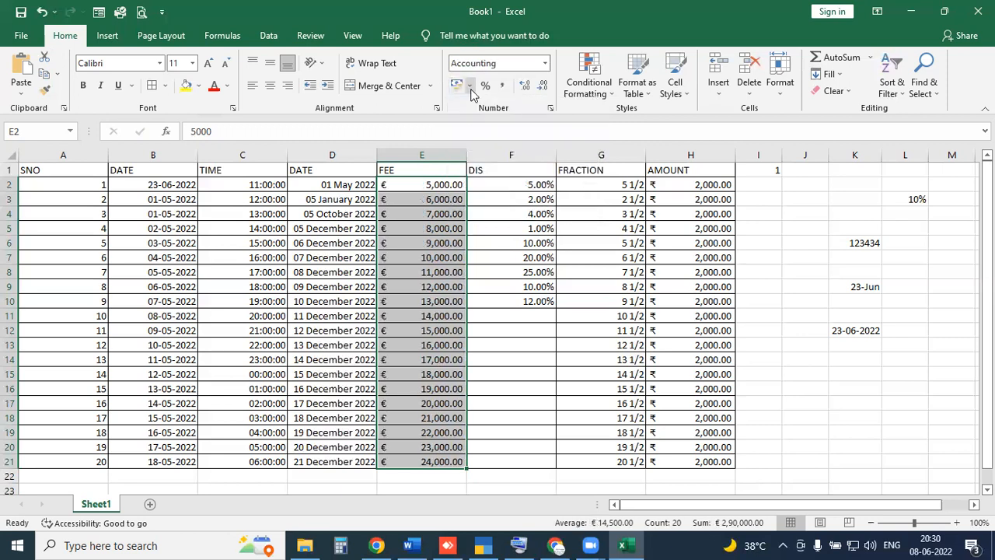
{"action": "left_click", "coordinate": [469, 87]}
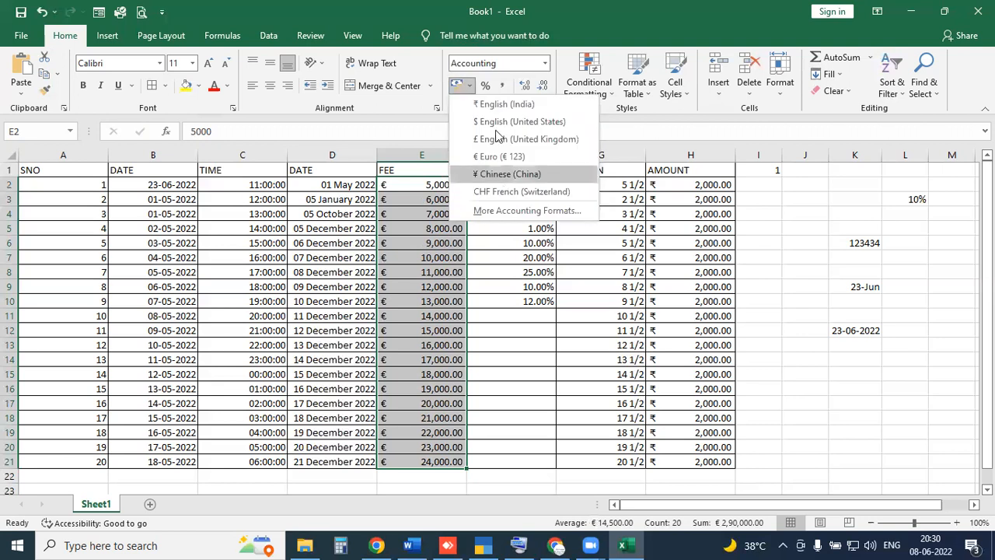
{"action": "left_click", "coordinate": [500, 173]}
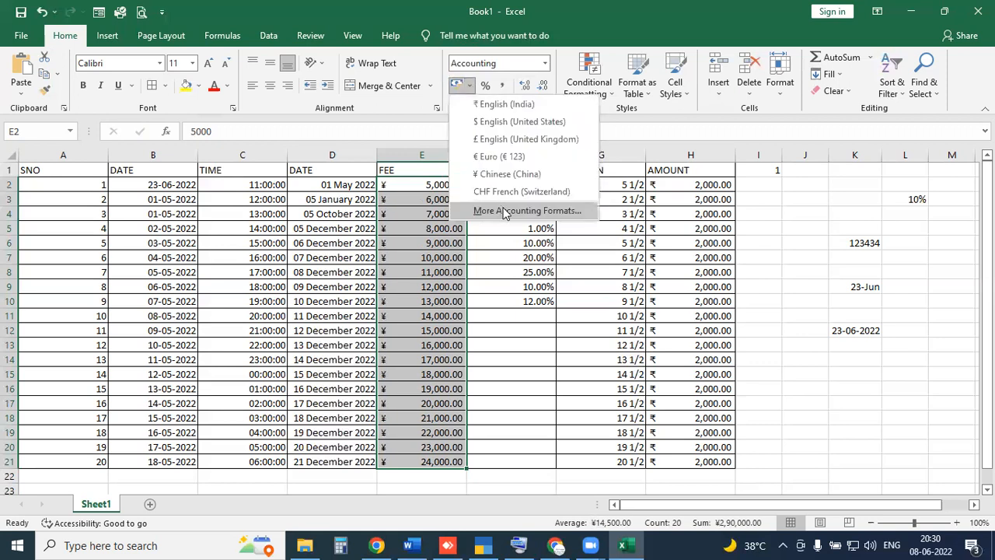
Step: Examine the additional accounting formats and their currency symbol choices for the FEE values, and cancel without applying any
{"action": "key", "text": "Escape"}
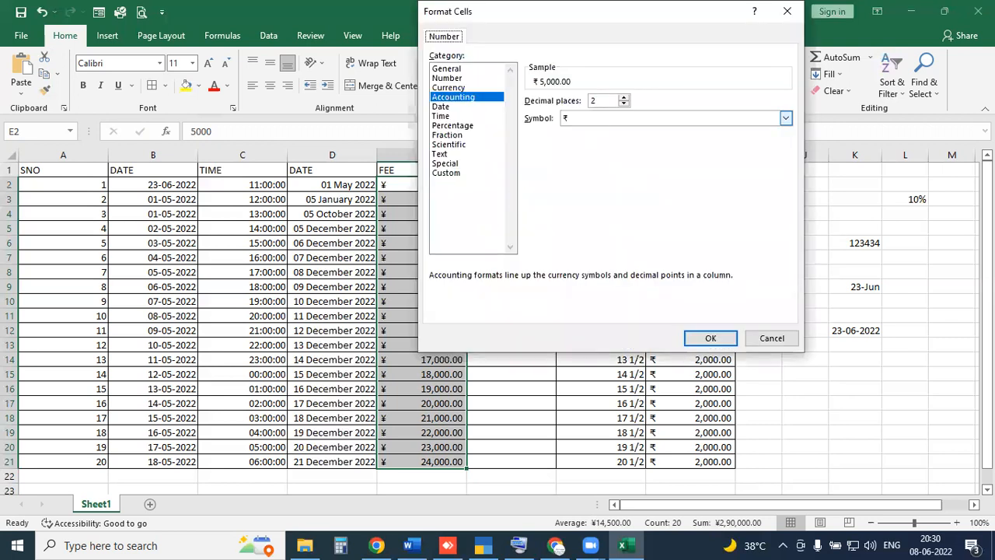
{"action": "left_click_drag", "start_coordinate": [439, 91], "coordinate": [495, 105]}
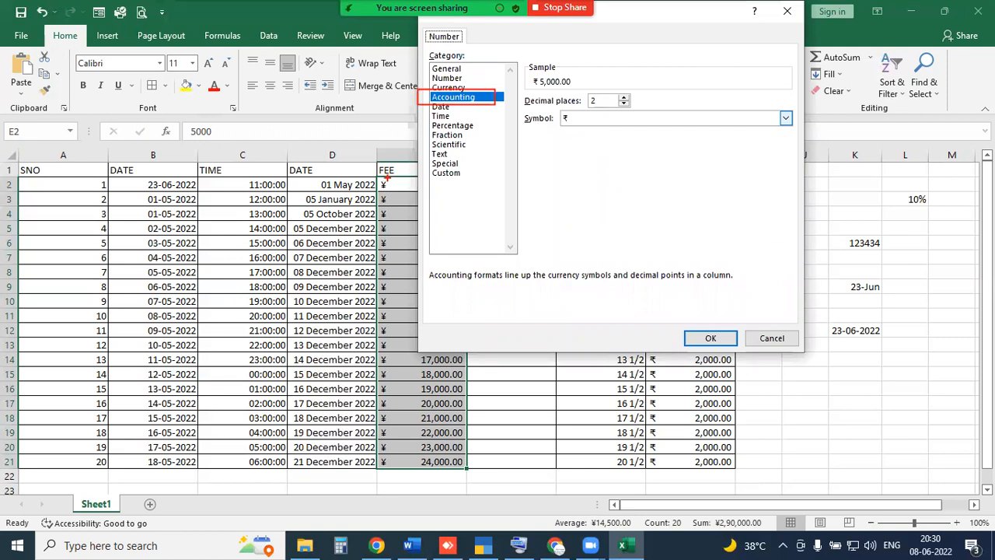
{"action": "mouse_move", "coordinate": [387, 178]}
{"action": "left_mouse_down"}
{"action": "mouse_move", "coordinate": [397, 285]}
{"action": "mouse_move", "coordinate": [454, 470]}
{"action": "left_mouse_up"}
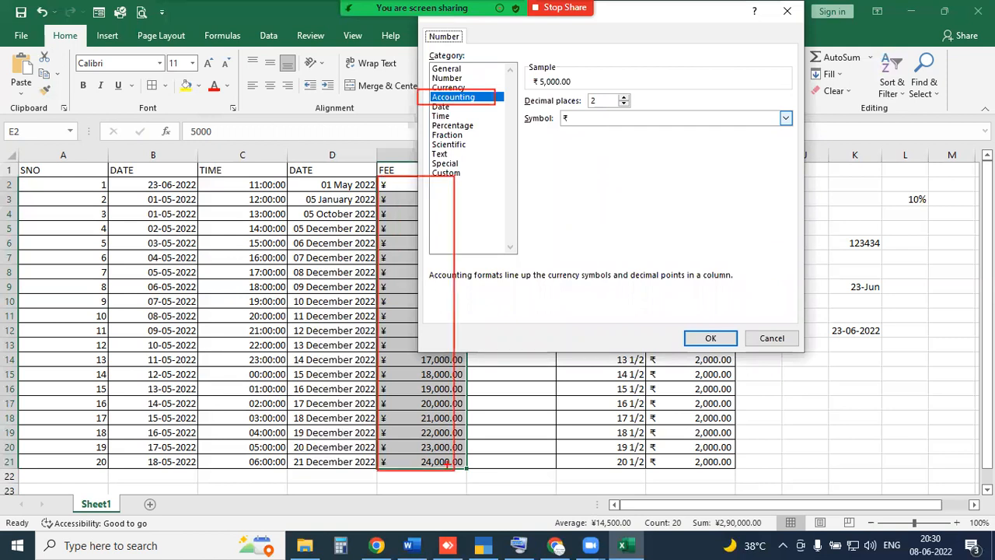
{"action": "mouse_move", "coordinate": [397, 357]}
{"action": "left_mouse_down"}
{"action": "mouse_move", "coordinate": [295, 249]}
{"action": "mouse_move", "coordinate": [419, 102]}
{"action": "mouse_move", "coordinate": [431, 111]}
{"action": "left_mouse_up"}
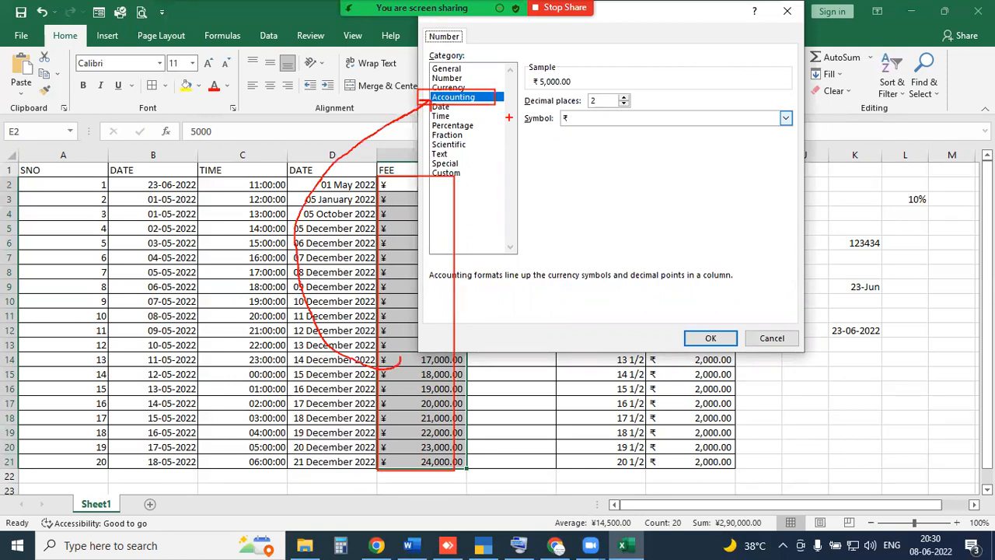
{"action": "mouse_move", "coordinate": [574, 99]}
{"action": "left_mouse_down"}
{"action": "mouse_move", "coordinate": [643, 109]}
{"action": "mouse_move", "coordinate": [587, 90]}
{"action": "mouse_move", "coordinate": [581, 111]}
{"action": "mouse_move", "coordinate": [558, 111]}
{"action": "left_mouse_up"}
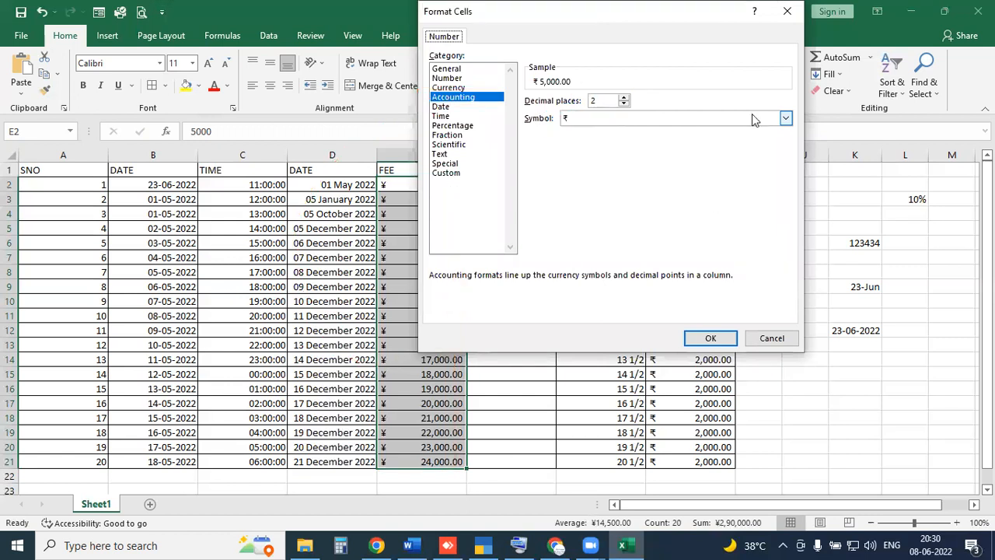
{"action": "left_click", "coordinate": [786, 118]}
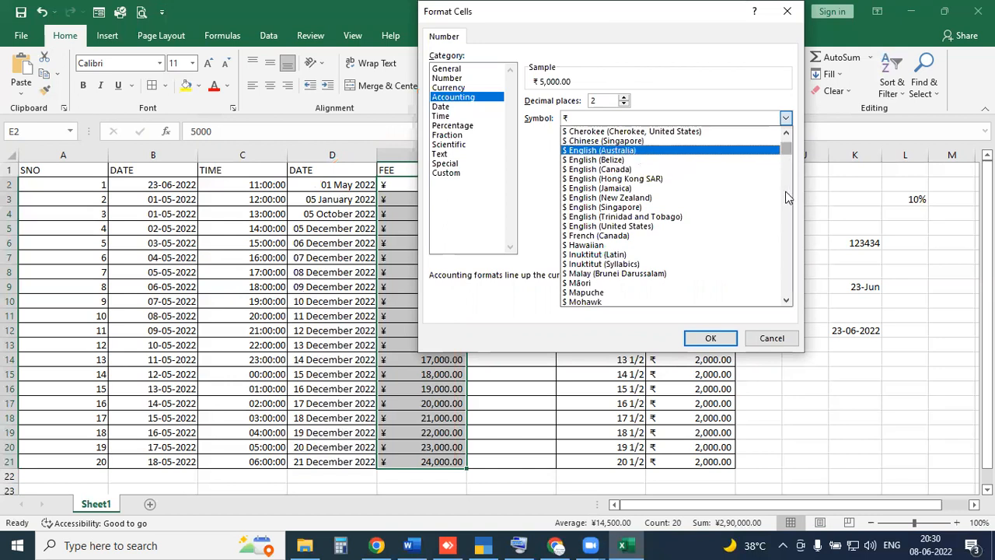
{"action": "scroll", "coordinate": [781, 241], "scroll_direction": "down", "scroll_amount": 15}
{"action": "left_click_drag", "start_coordinate": [781, 293], "coordinate": [777, 112]}
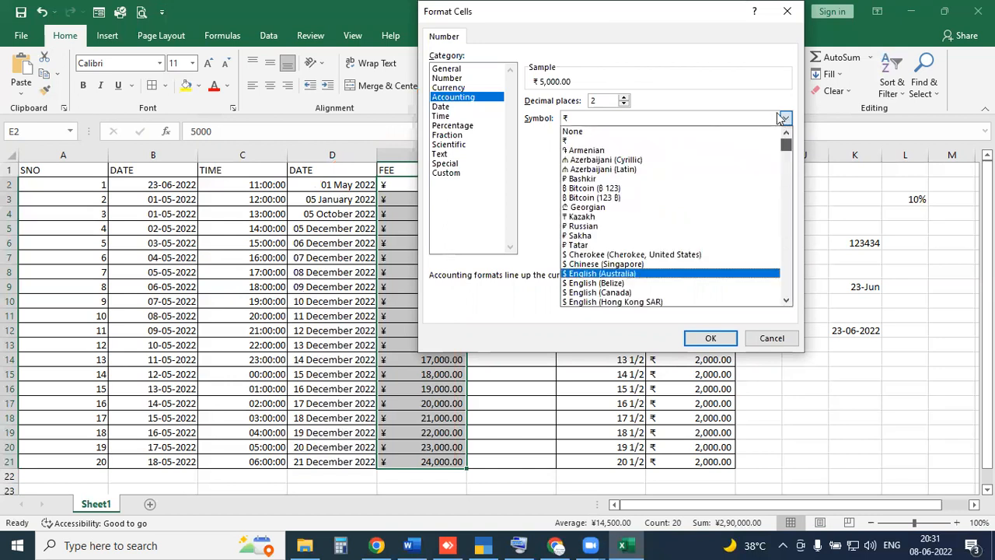
{"action": "left_click", "coordinate": [763, 339]}
{"action": "left_click", "coordinate": [763, 338]}
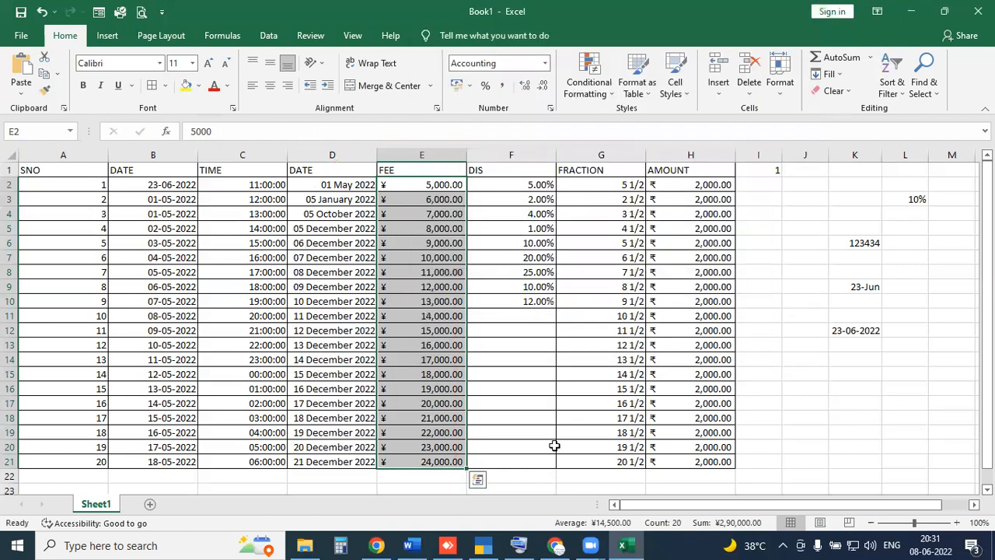
Step: View the additional number formats in Format Cells for the FEE values and close it without applying anything
{"action": "key", "text": "ctrl+q"}
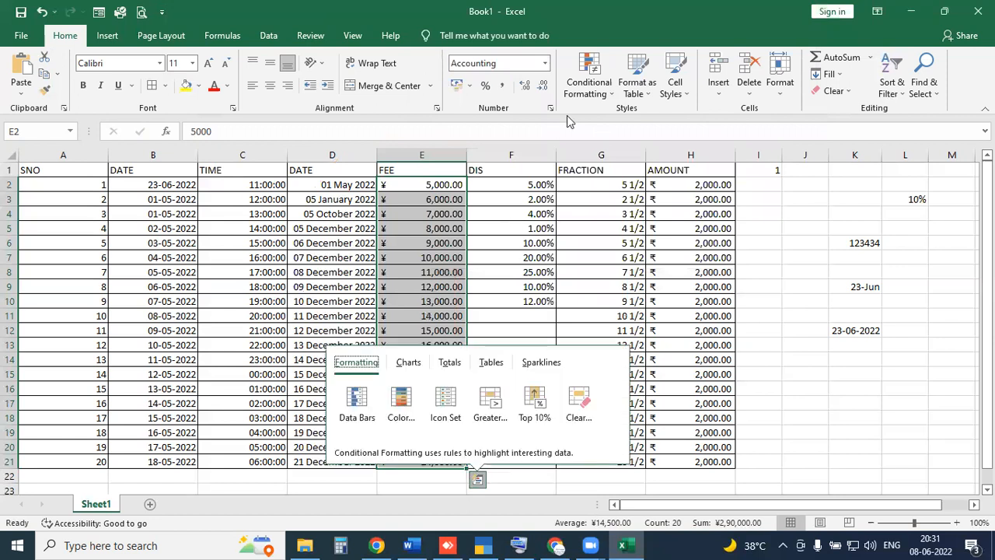
{"action": "key", "text": "Escape"}
{"action": "left_click", "coordinate": [546, 66]}
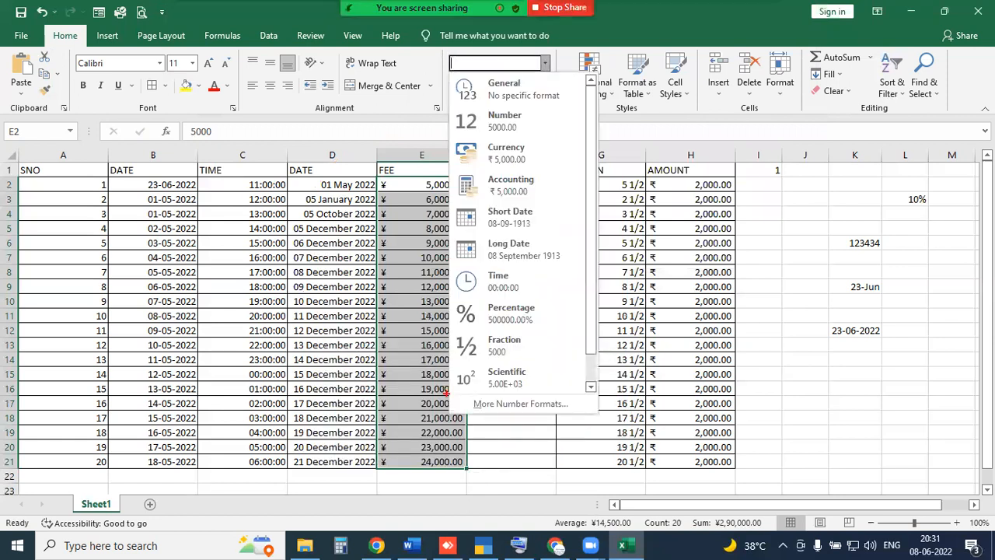
{"action": "left_click_drag", "start_coordinate": [565, 462], "coordinate": [544, 412]}
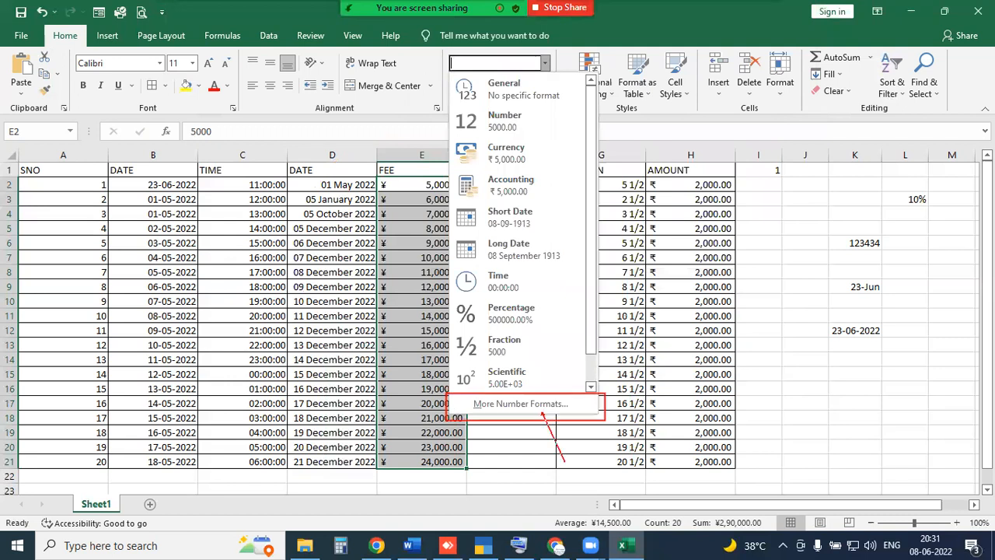
{"action": "left_click", "coordinate": [506, 405]}
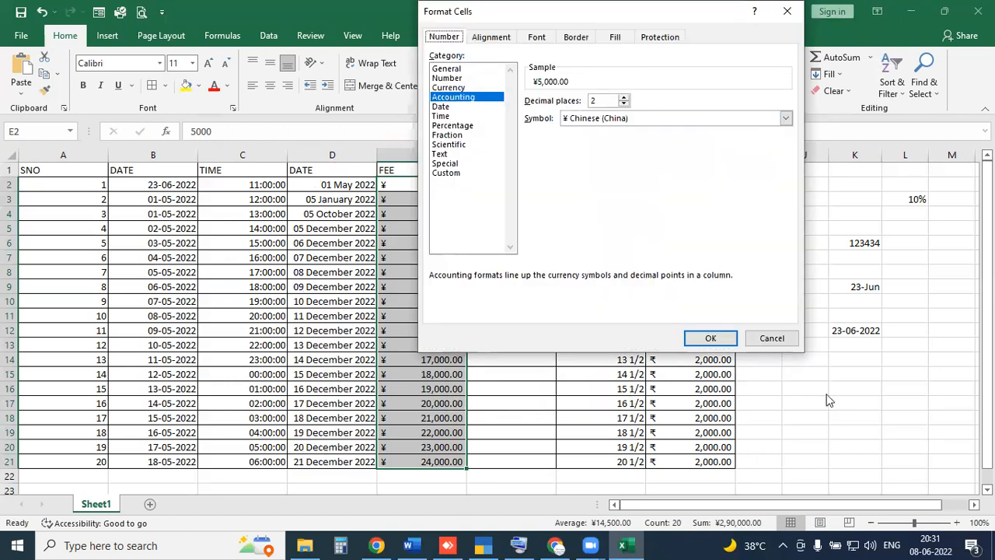
{"action": "left_click", "coordinate": [780, 339]}
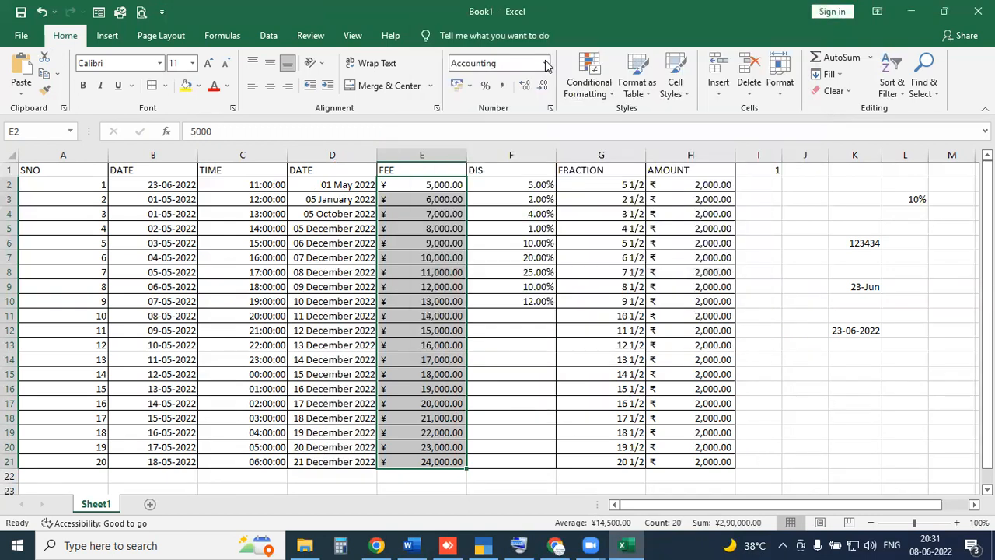
{"action": "left_click", "coordinate": [548, 65]}
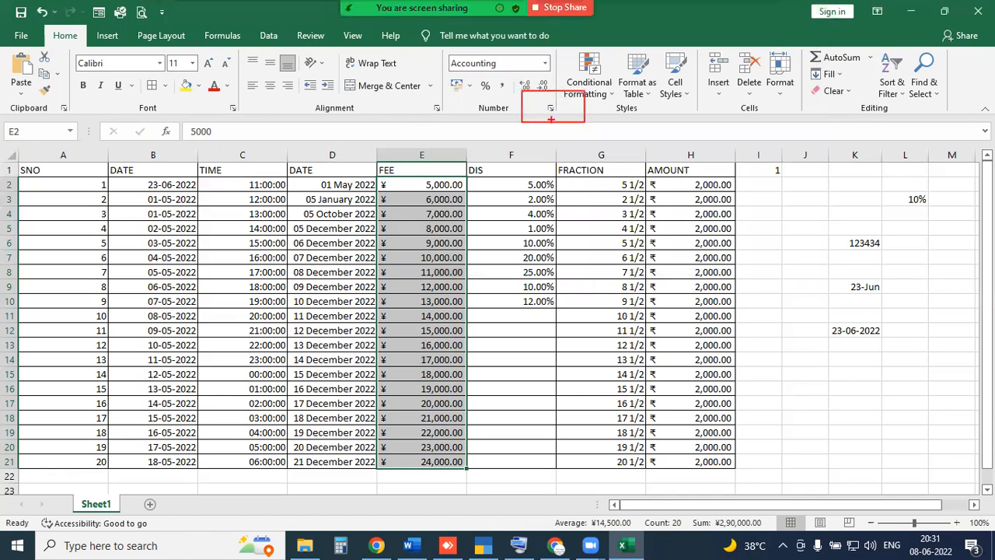
{"action": "mouse_move", "coordinate": [585, 175]}
{"action": "left_mouse_down"}
{"action": "mouse_move", "coordinate": [555, 109]}
{"action": "mouse_move", "coordinate": [537, 100]}
{"action": "left_mouse_up"}
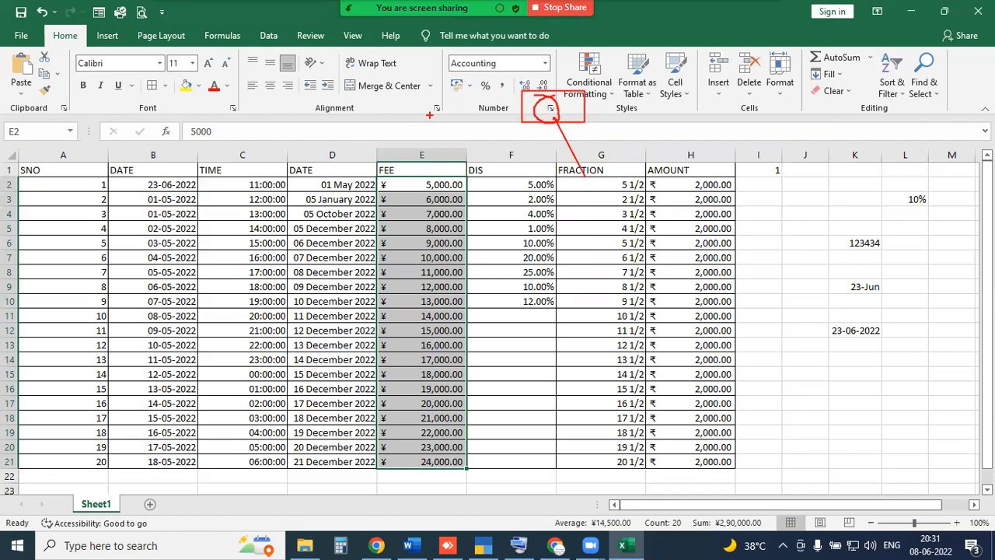
Step: View the font settings and the alignment settings in Format Cells for the FEE values, closing each without applying anything
{"action": "mouse_move", "coordinate": [427, 109]}
{"action": "left_mouse_down"}
{"action": "mouse_move", "coordinate": [444, 100]}
{"action": "mouse_move", "coordinate": [426, 109]}
{"action": "left_mouse_up"}
{"action": "mouse_move", "coordinate": [220, 108]}
{"action": "left_mouse_down"}
{"action": "mouse_move", "coordinate": [264, 100]}
{"action": "mouse_move", "coordinate": [220, 107]}
{"action": "left_mouse_up"}
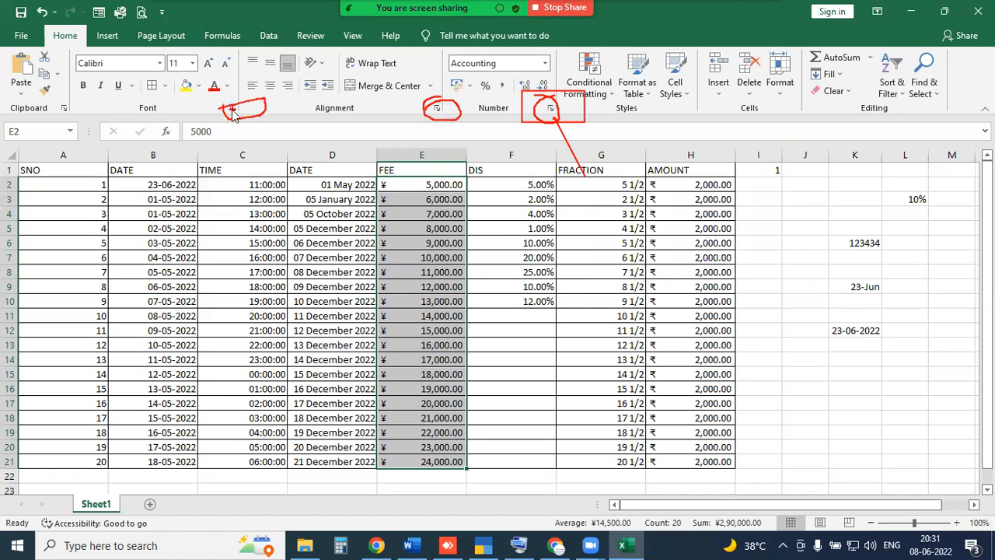
{"action": "left_click", "coordinate": [231, 108]}
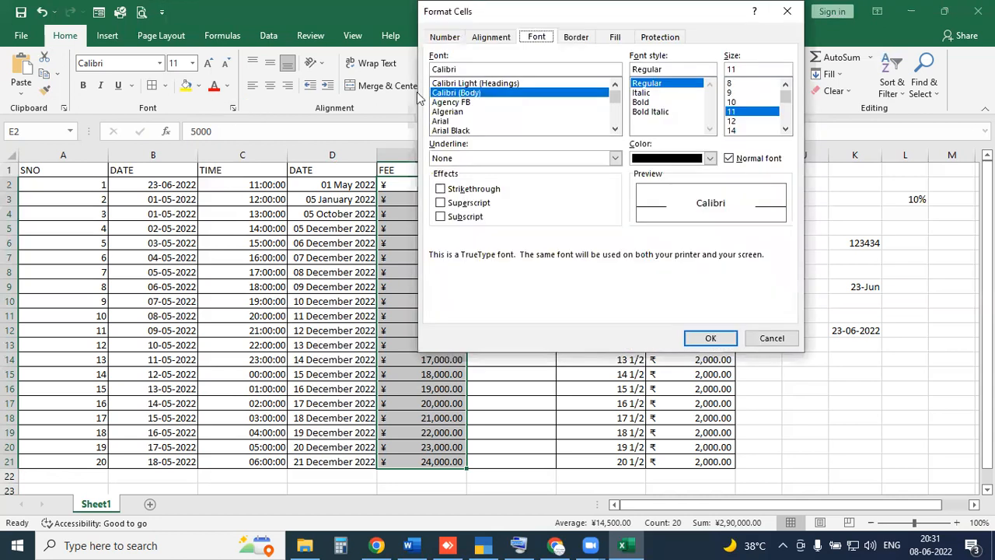
{"action": "left_click", "coordinate": [763, 335]}
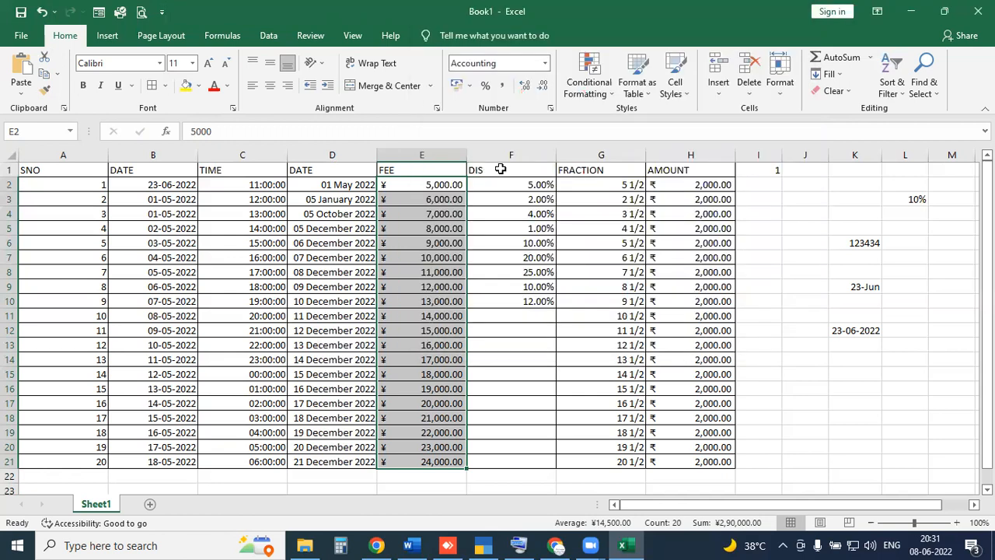
{"action": "left_click", "coordinate": [437, 111]}
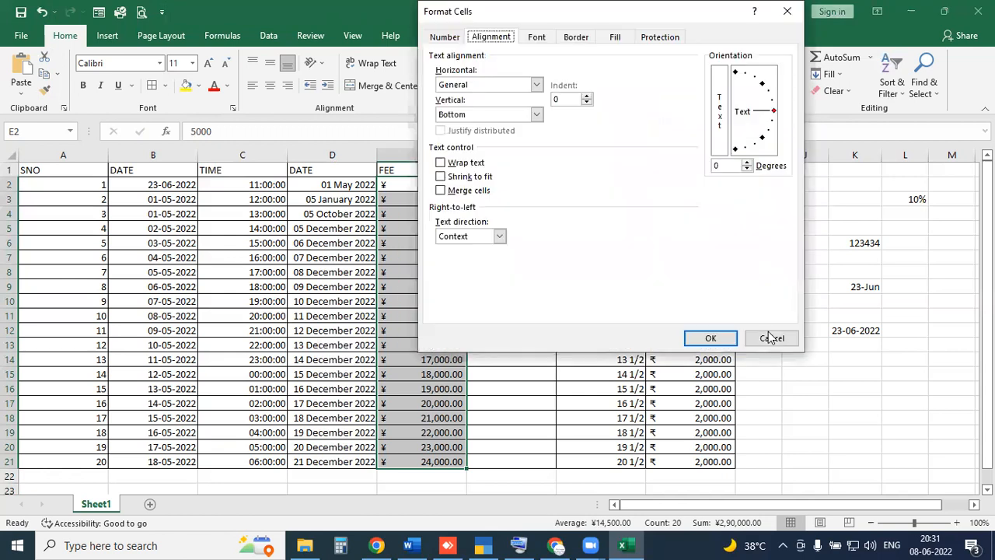
{"action": "left_click", "coordinate": [765, 337]}
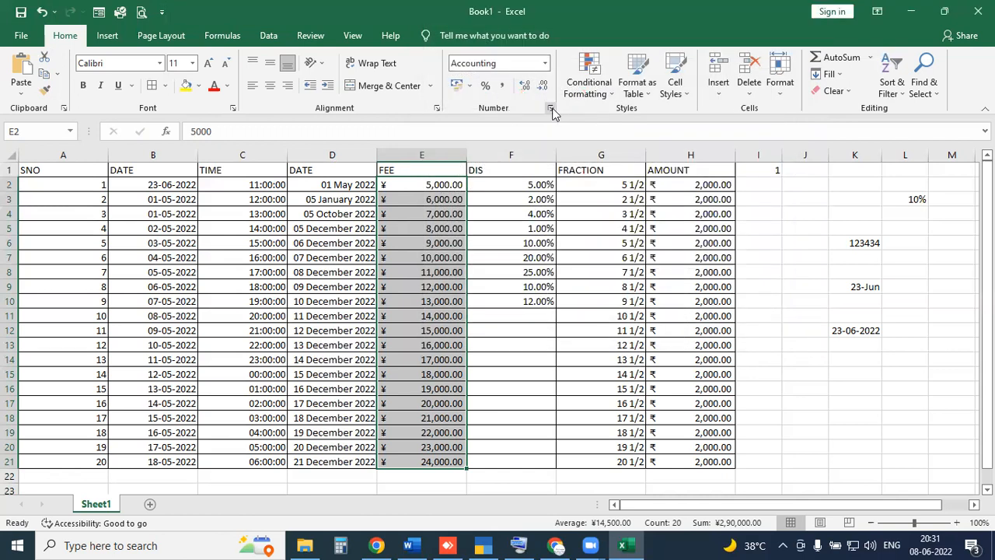
Step: View the number format categories in Format Cells for the FEE values, from General to Accounting, and close without changes
{"action": "left_click", "coordinate": [550, 111]}
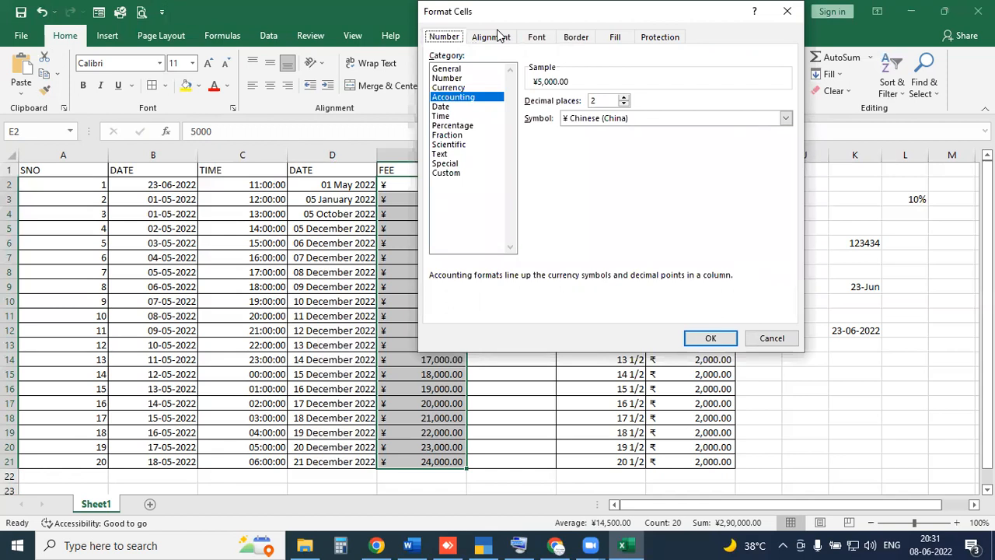
{"action": "left_click_drag", "start_coordinate": [408, 25], "coordinate": [468, 49]}
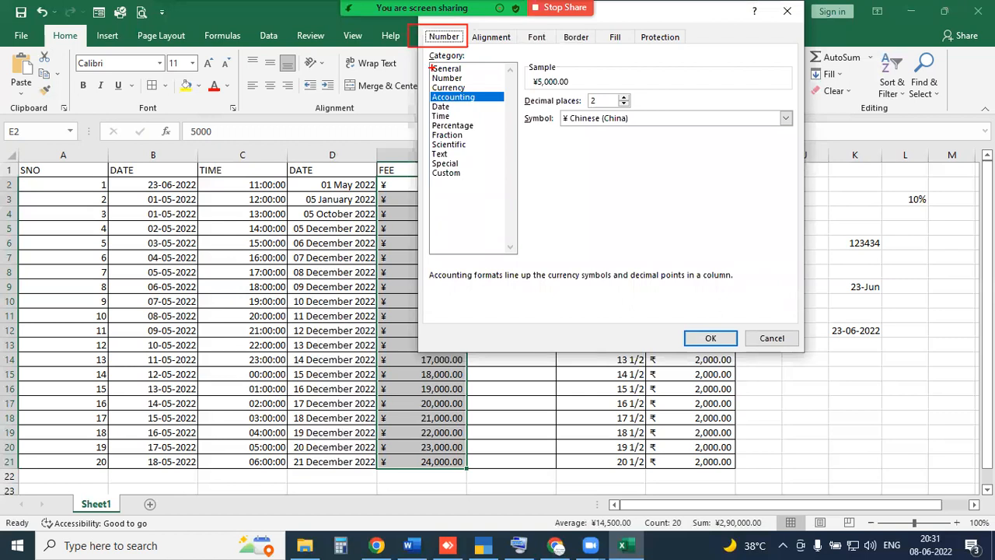
{"action": "left_click_drag", "start_coordinate": [359, 77], "coordinate": [429, 69]}
{"action": "left_click_drag", "start_coordinate": [349, 82], "coordinate": [430, 77]}
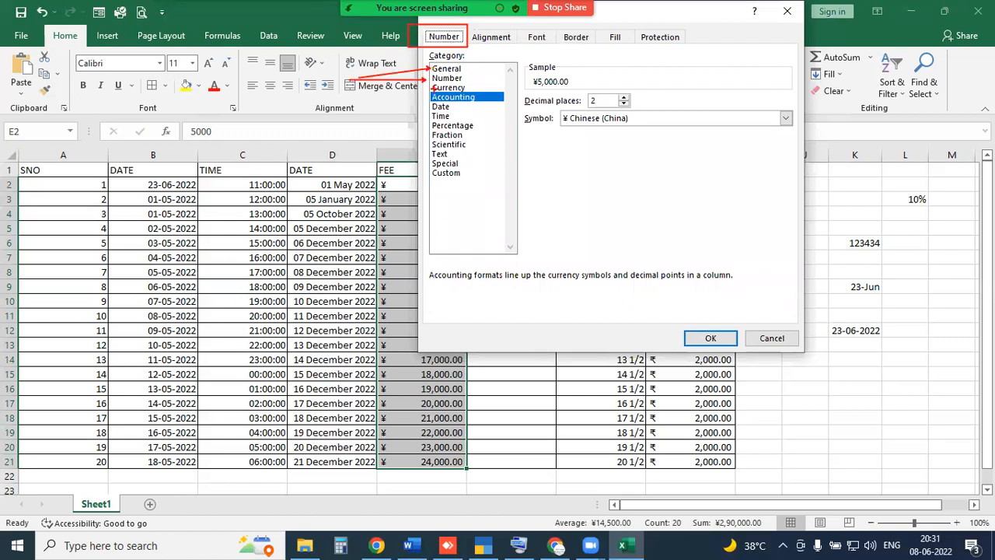
{"action": "left_click_drag", "start_coordinate": [363, 85], "coordinate": [431, 88]}
{"action": "left_click_drag", "start_coordinate": [356, 108], "coordinate": [430, 97]}
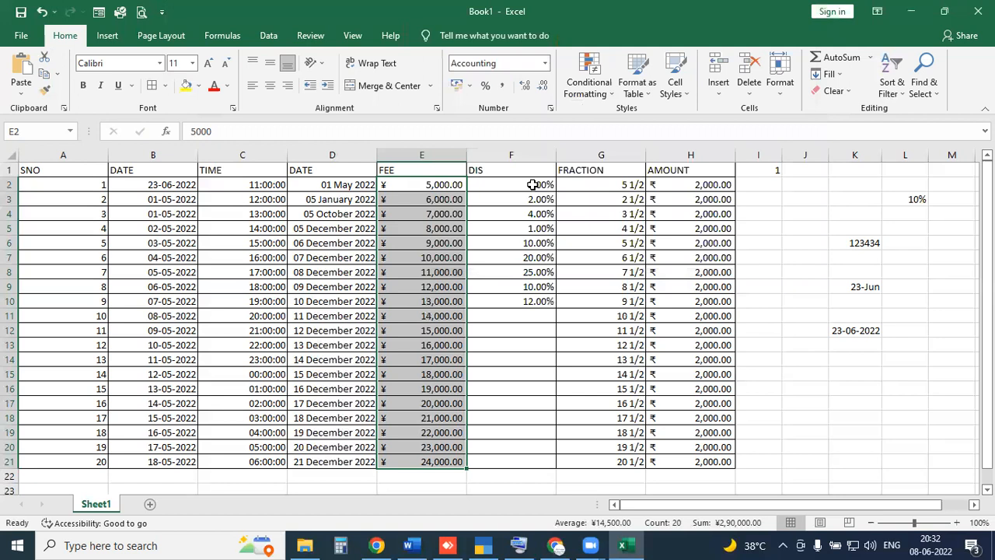
Step: Check the percentage format settings of the DIS cells F2:F21 in Format Cells and close the dialog
{"action": "left_click_drag", "start_coordinate": [533, 185], "coordinate": [524, 459]}
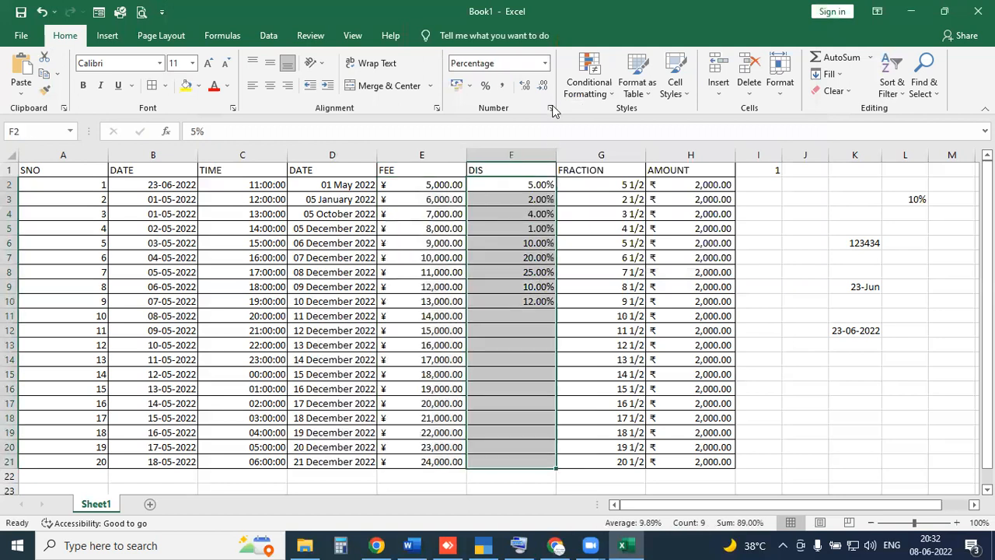
{"action": "left_click", "coordinate": [550, 109]}
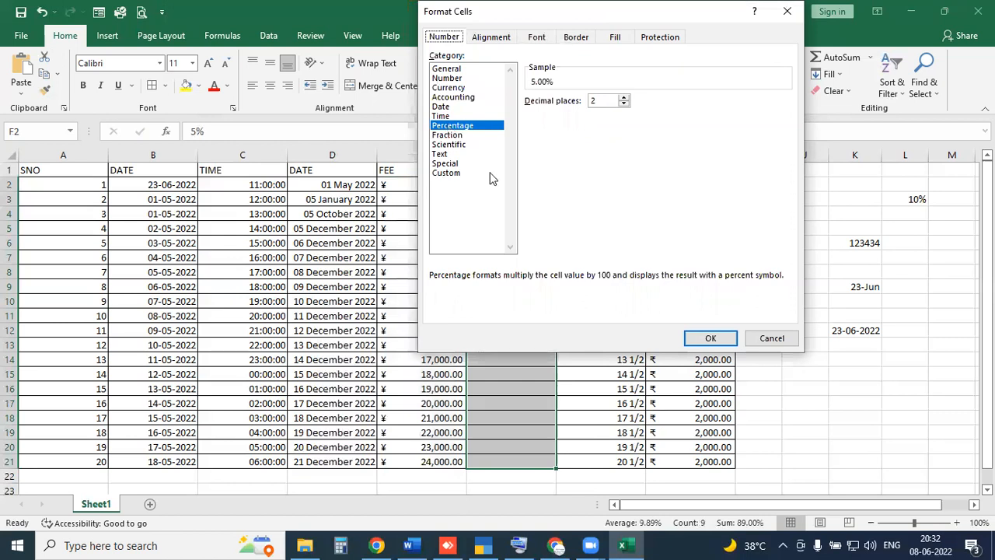
{"action": "key", "text": "Return"}
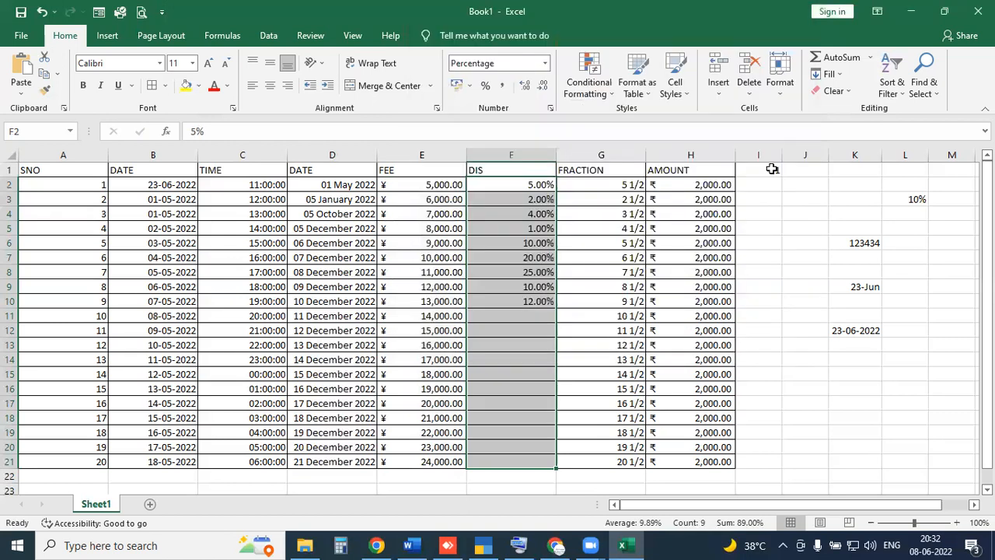
Step: Fill the value 1 from I1 down to I18 and view the filled cells' number format in Format Cells without changing it
{"action": "left_click", "coordinate": [759, 170]}
{"action": "left_click_drag", "start_coordinate": [784, 178], "coordinate": [762, 420]}
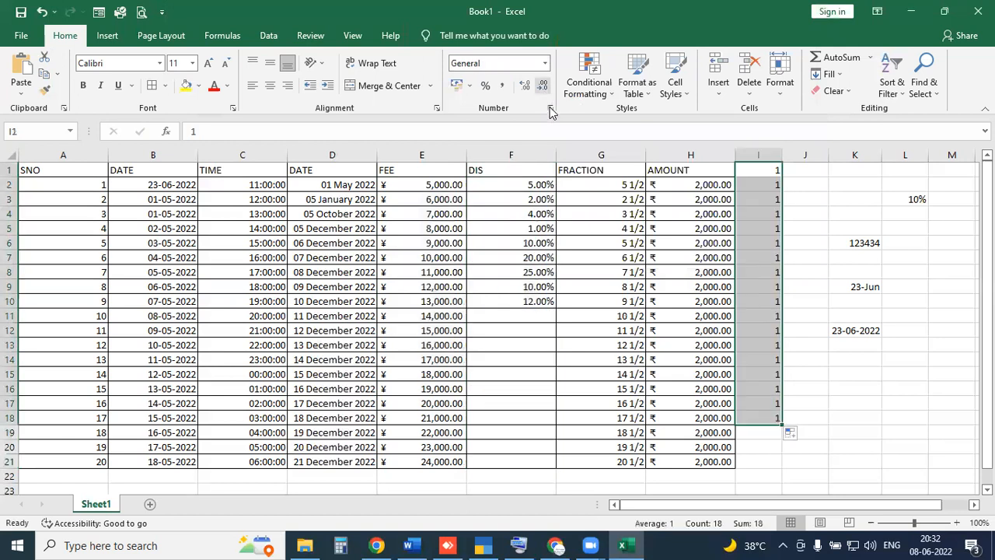
{"action": "key", "text": "ctrl+1"}
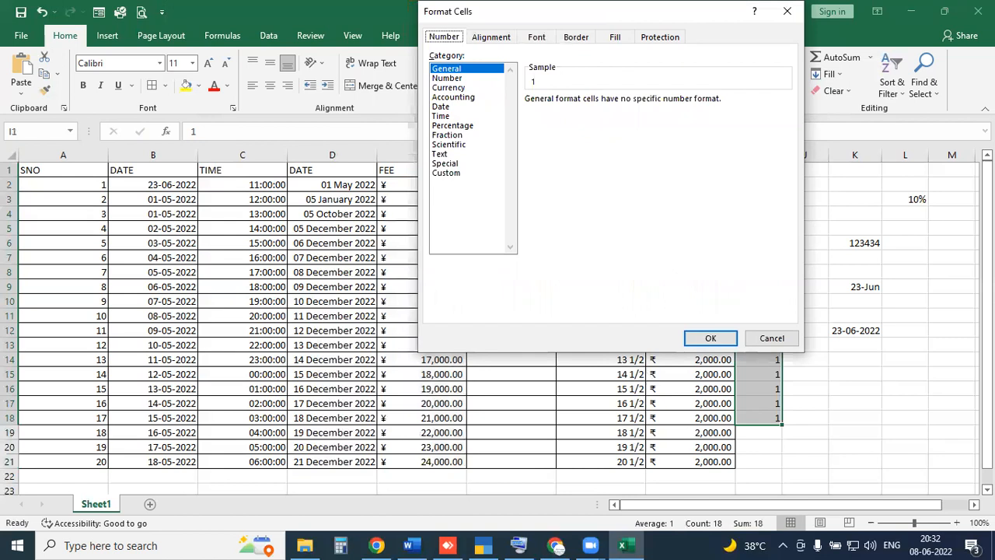
{"action": "left_click_drag", "start_coordinate": [741, 363], "coordinate": [825, 432]}
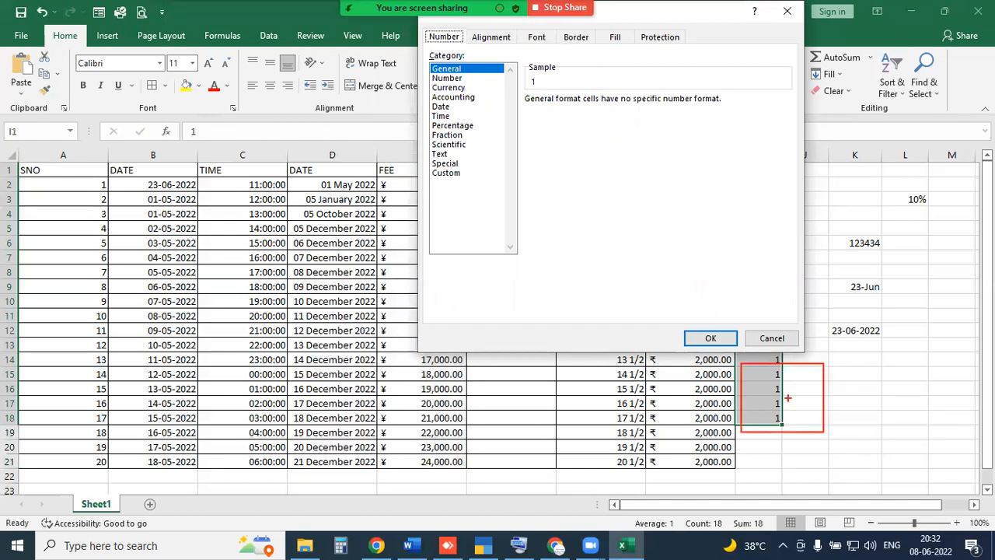
{"action": "left_click_drag", "start_coordinate": [787, 398], "coordinate": [847, 446]}
{"action": "key", "text": "Escape"}
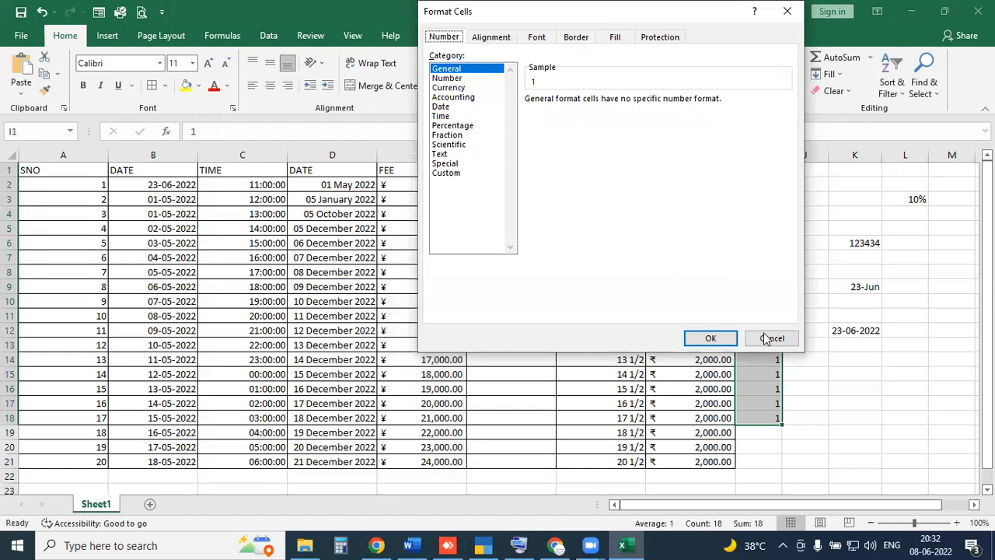
{"action": "left_click", "coordinate": [757, 341]}
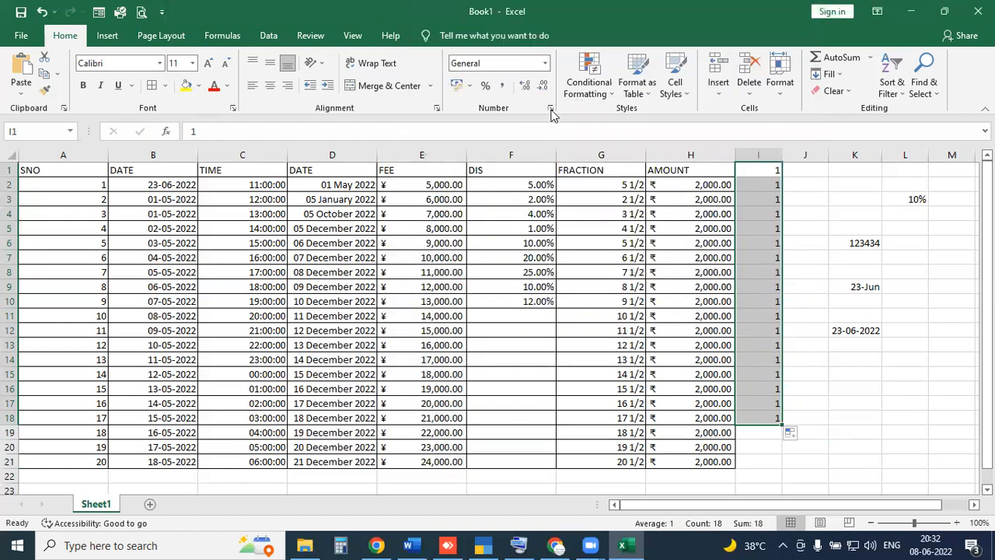
{"action": "left_click", "coordinate": [550, 111]}
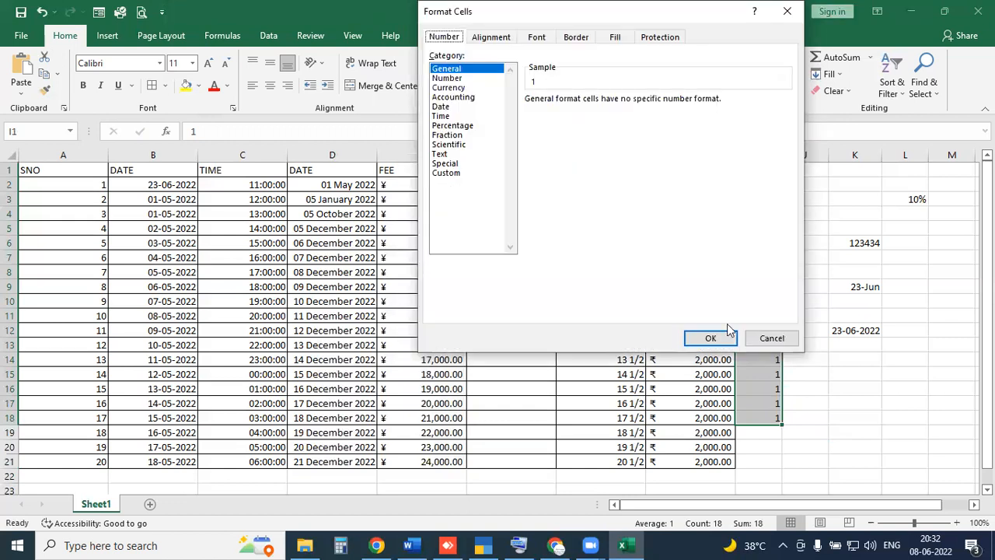
{"action": "left_click", "coordinate": [772, 338]}
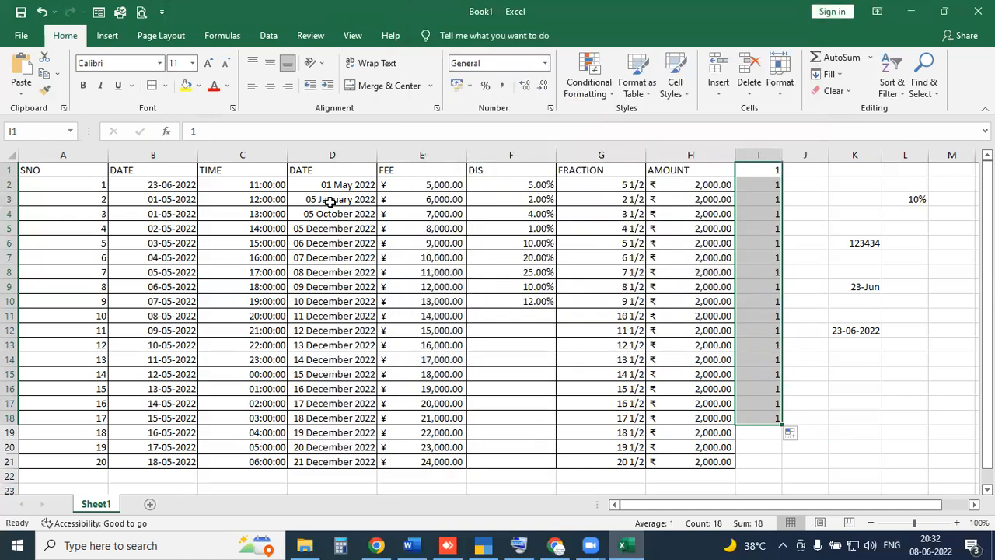
Step: Apply the 2012-03-14 date format to the DATE values in B2:B21
{"action": "left_click_drag", "start_coordinate": [337, 186], "coordinate": [365, 356]}
{"action": "left_click_drag", "start_coordinate": [153, 189], "coordinate": [164, 460]}
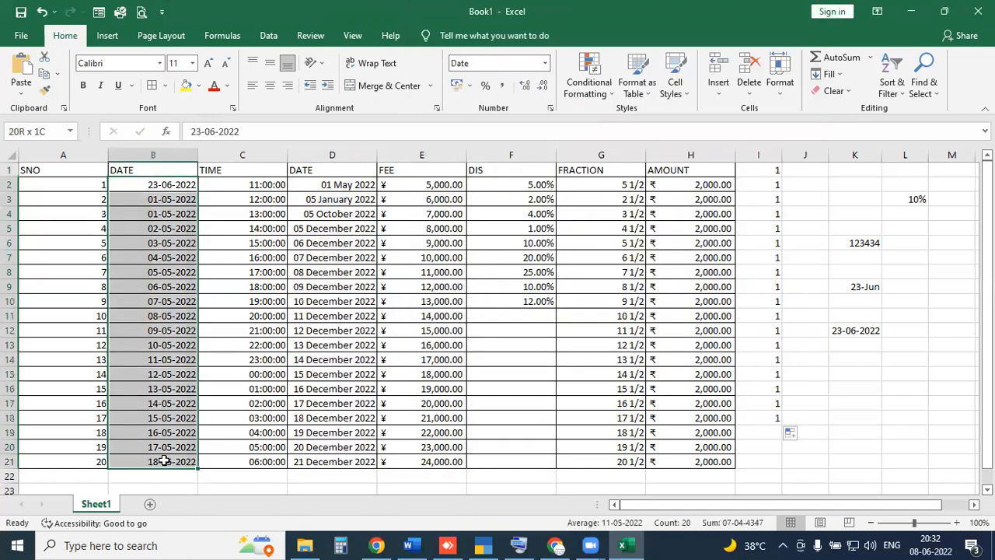
{"action": "left_click", "coordinate": [551, 108]}
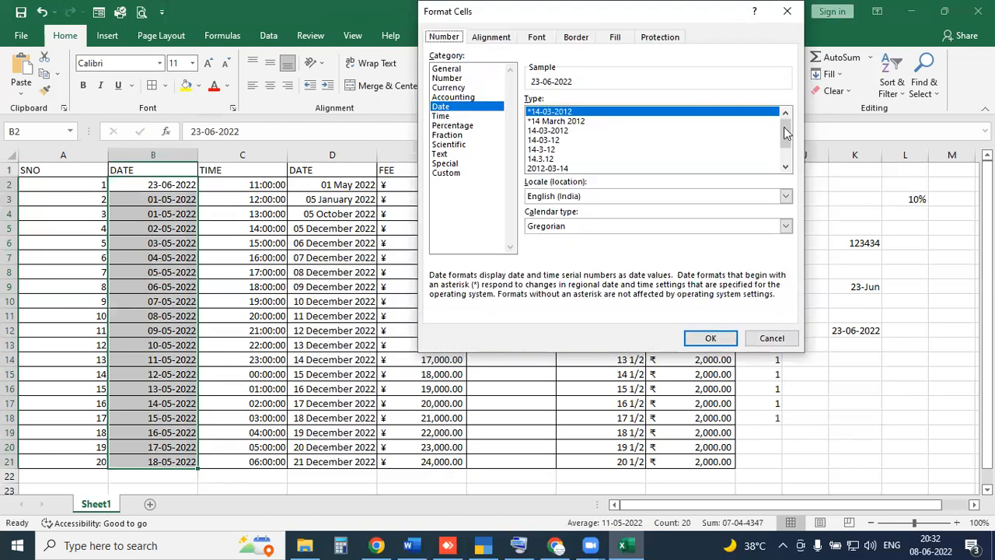
{"action": "left_click_drag", "start_coordinate": [785, 144], "coordinate": [785, 156]}
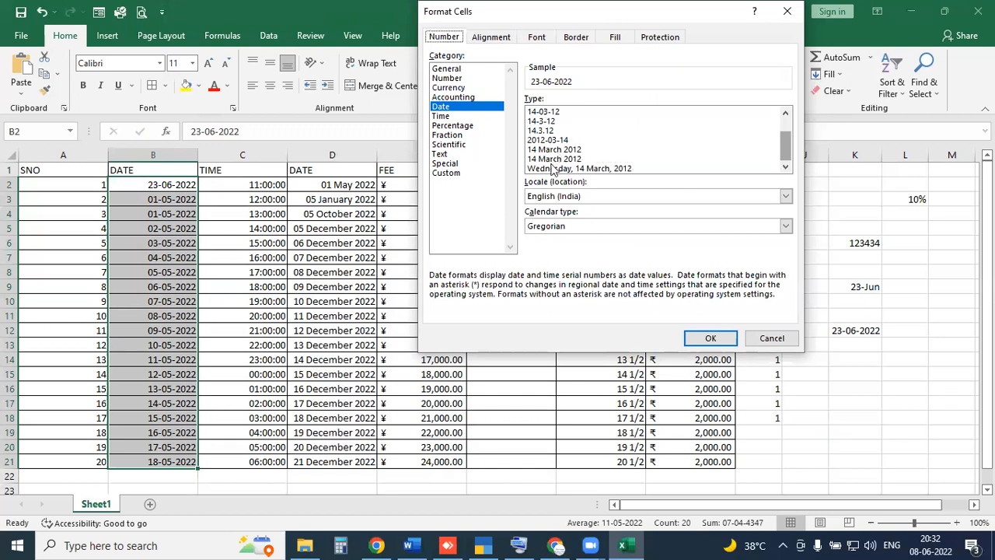
{"action": "left_click", "coordinate": [552, 169]}
{"action": "left_click", "coordinate": [540, 140]}
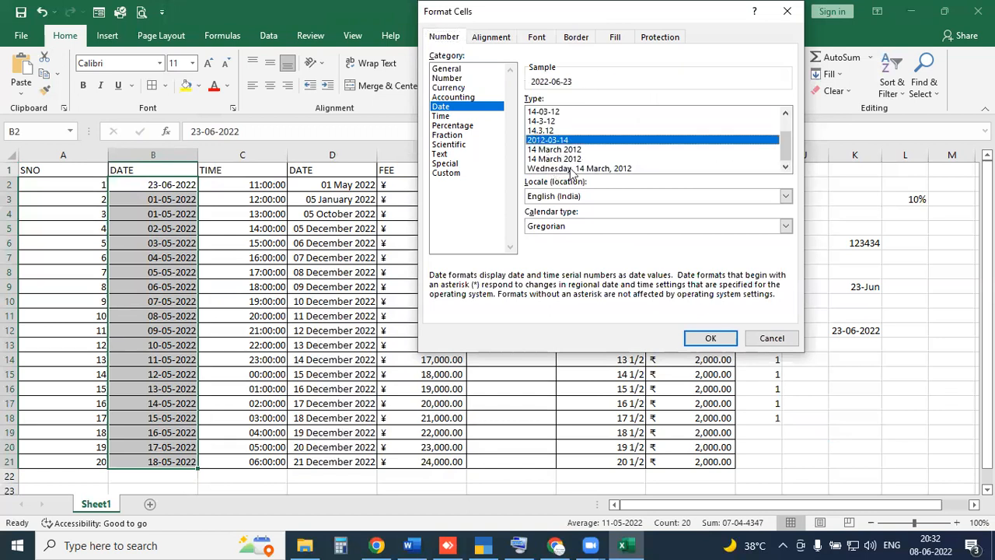
{"action": "left_click", "coordinate": [709, 337]}
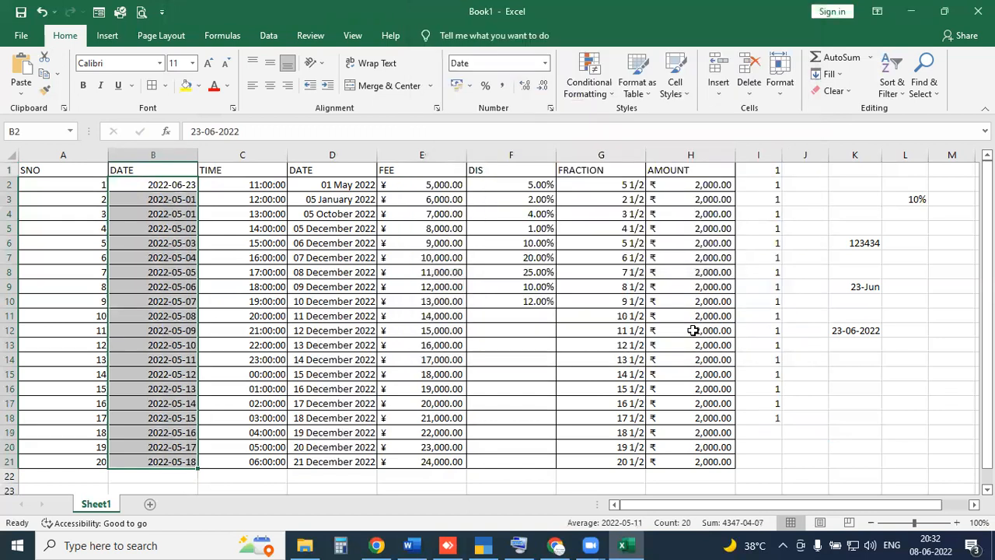
Step: Look through the date types for B2:B21 in Format Cells and switch to the Custom category
{"action": "left_click", "coordinate": [549, 109]}
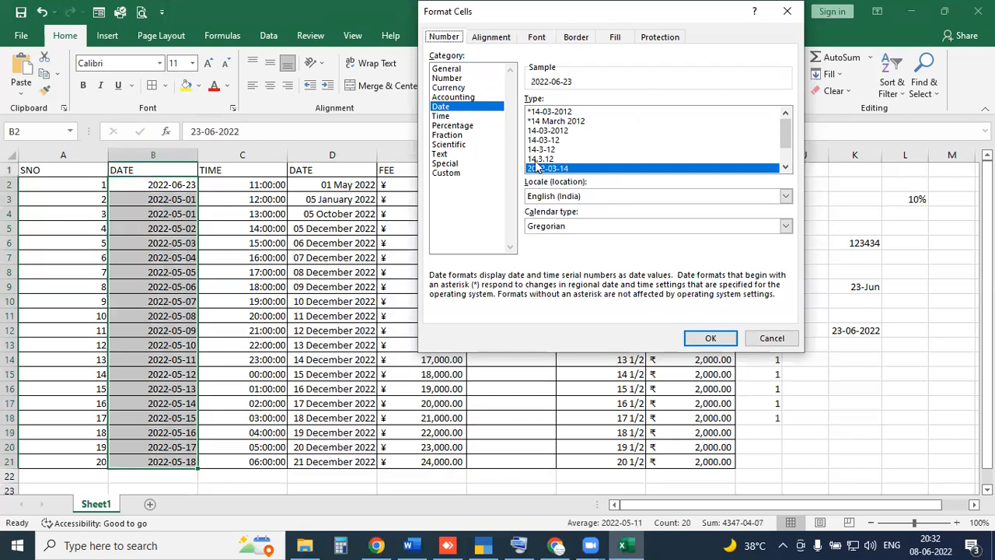
{"action": "scroll", "coordinate": [554, 142], "scroll_direction": "down", "scroll_amount": 1}
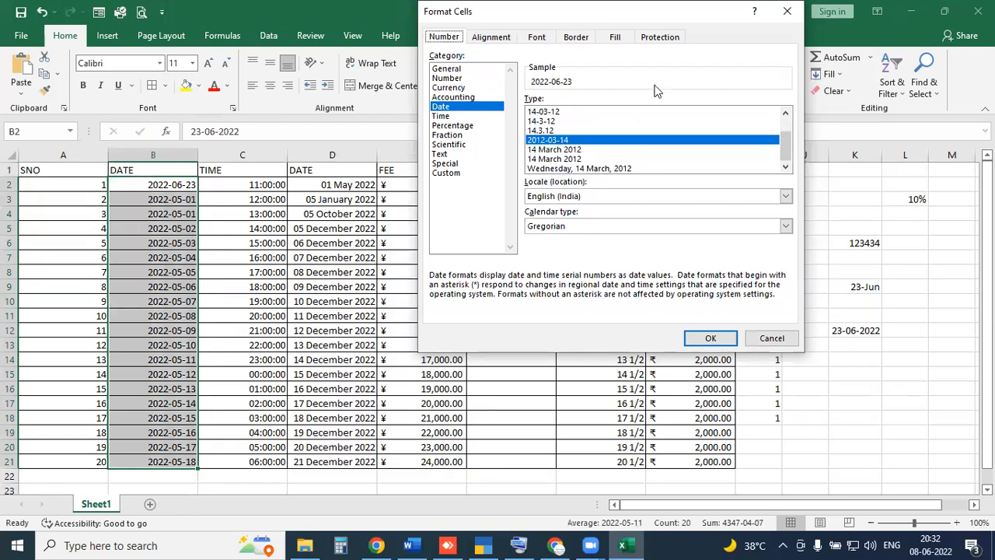
{"action": "scroll", "coordinate": [593, 143], "scroll_direction": "up", "scroll_amount": 1}
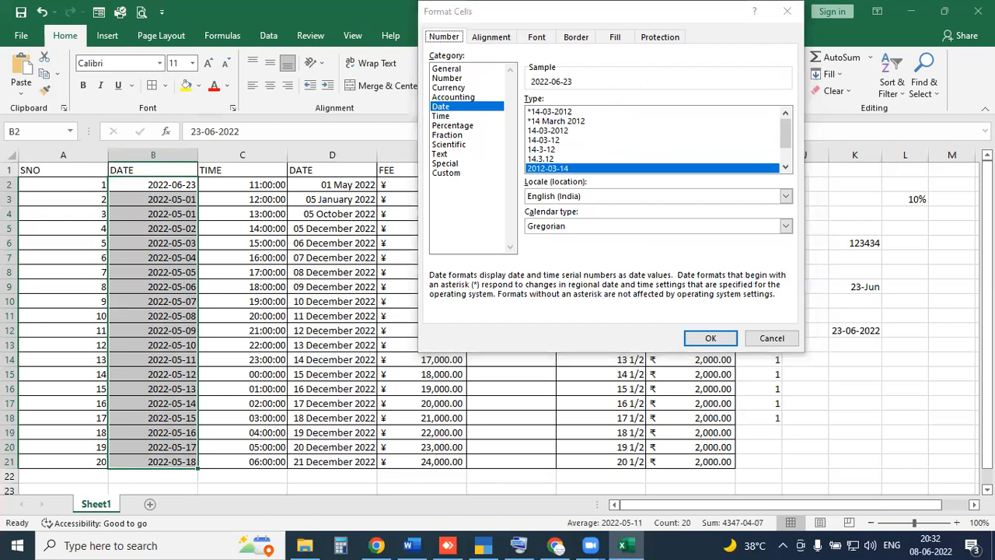
{"action": "mouse_move", "coordinate": [414, 163]}
{"action": "left_mouse_down"}
{"action": "mouse_move", "coordinate": [493, 186]}
{"action": "mouse_move", "coordinate": [468, 206]}
{"action": "mouse_move", "coordinate": [487, 234]}
{"action": "left_mouse_up"}
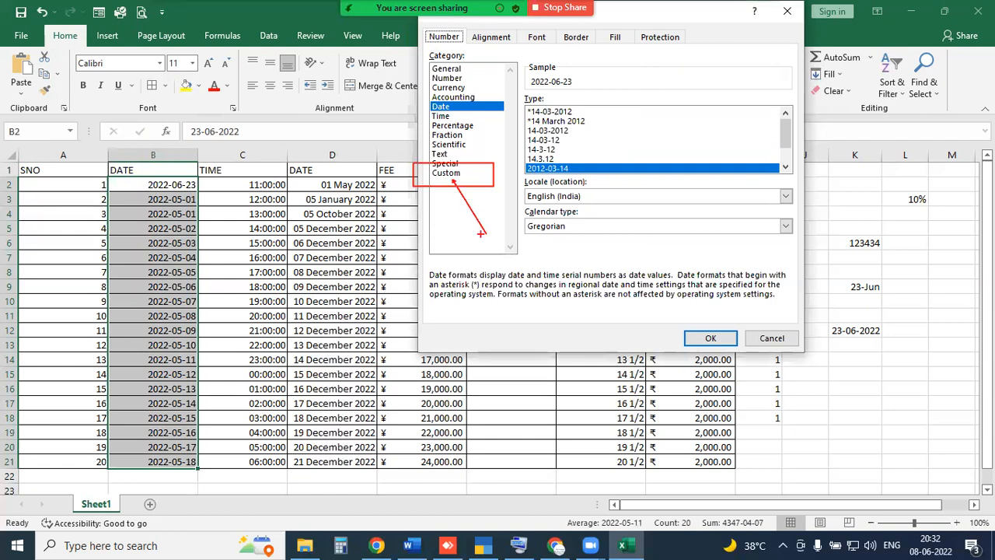
{"action": "left_click", "coordinate": [454, 173]}
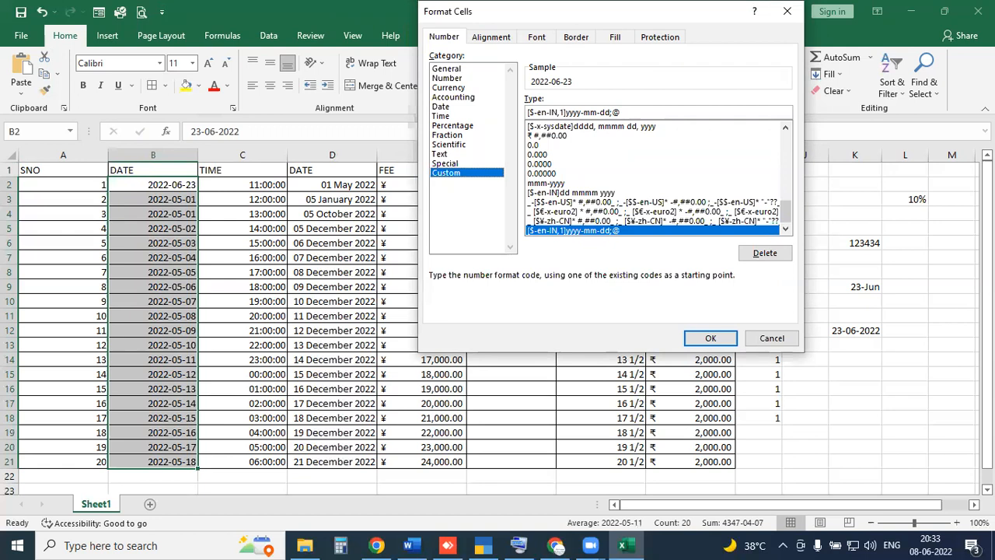
{"action": "left_click_drag", "start_coordinate": [519, 105], "coordinate": [787, 120]}
{"action": "left_click_drag", "start_coordinate": [644, 134], "coordinate": [624, 113]}
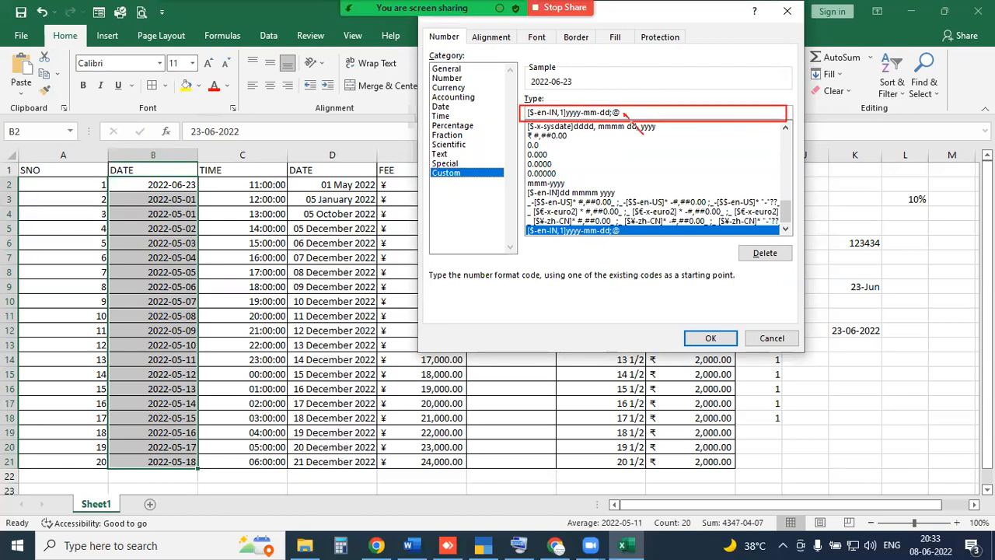
{"action": "key", "text": "Escape"}
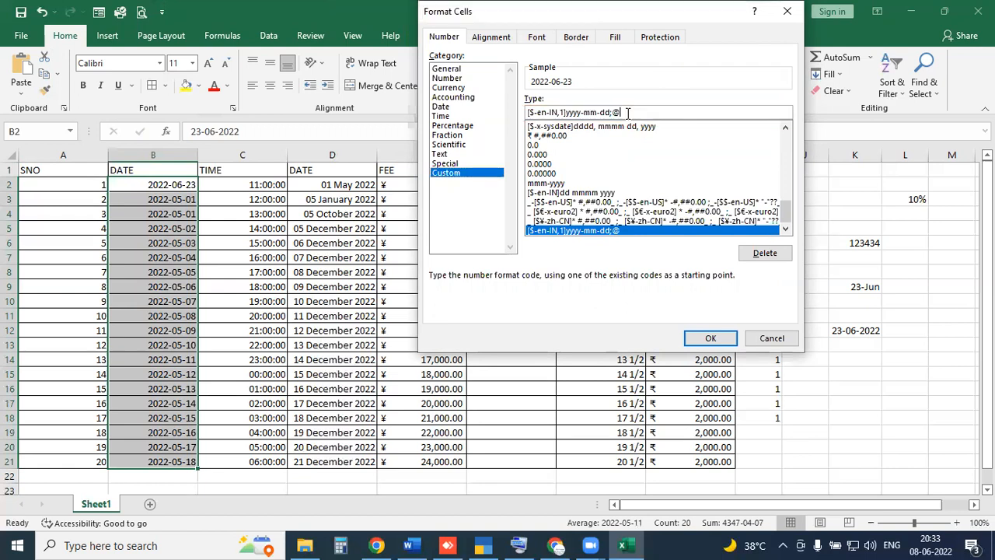
Step: Replace the custom format code for the DATE values in B2:B21 with DD-MM-YYYY
{"action": "key", "text": "BackSpace"}
{"action": "key", "text": "BackSpace"}
{"action": "key", "text": "BackSpace"}
{"action": "key", "text": "BackSpace"}
{"action": "key", "text": "BackSpace"}
{"action": "key", "text": "BackSpace"}
{"action": "key", "text": "BackSpace"}
{"action": "key", "text": "BackSpace"}
{"action": "key", "text": "BackSpace"}
{"action": "key", "text": "BackSpace"}
{"action": "key", "text": "BackSpace"}
{"action": "key", "text": "BackSpace"}
{"action": "key", "text": "BackSpace"}
{"action": "key", "text": "BackSpace"}
{"action": "key", "text": "BackSpace"}
{"action": "key", "text": "BackSpace"}
{"action": "key", "text": "BackSpace"}
{"action": "key", "text": "BackSpace"}
{"action": "key", "text": "BackSpace"}
{"action": "key", "text": "BackSpace"}
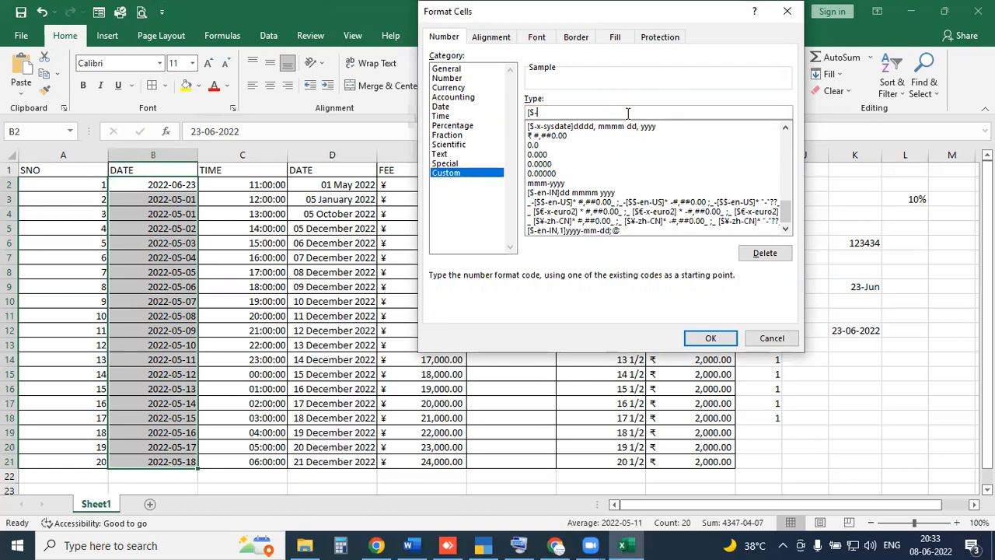
{"action": "key", "text": "BackSpace"}
{"action": "key", "text": "BackSpace"}
{"action": "key", "text": "BackSpace"}
{"action": "type", "text": "DD-MM-YYYY"}
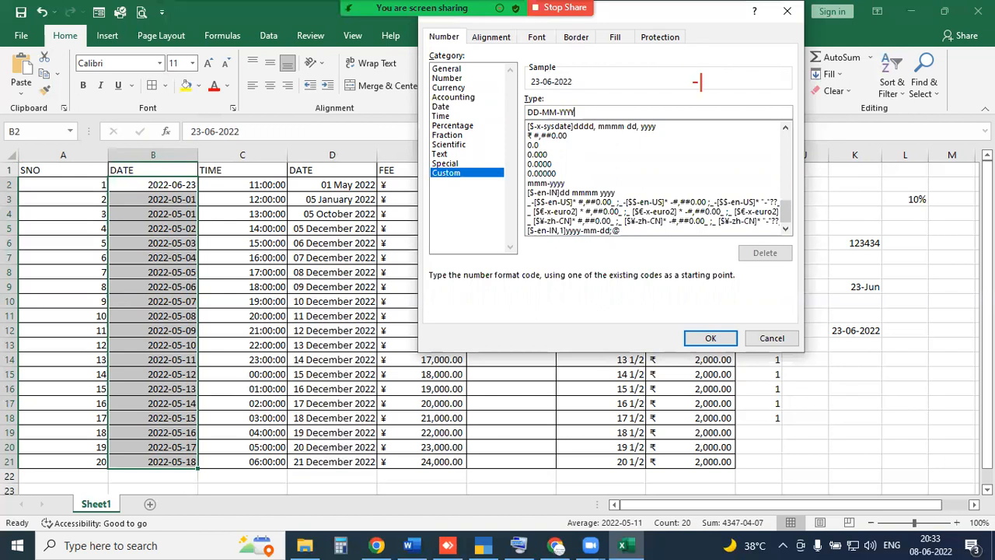
{"action": "mouse_move", "coordinate": [678, 70]}
{"action": "left_mouse_down"}
{"action": "mouse_move", "coordinate": [729, 105]}
{"action": "mouse_move", "coordinate": [733, 134]}
{"action": "left_mouse_up"}
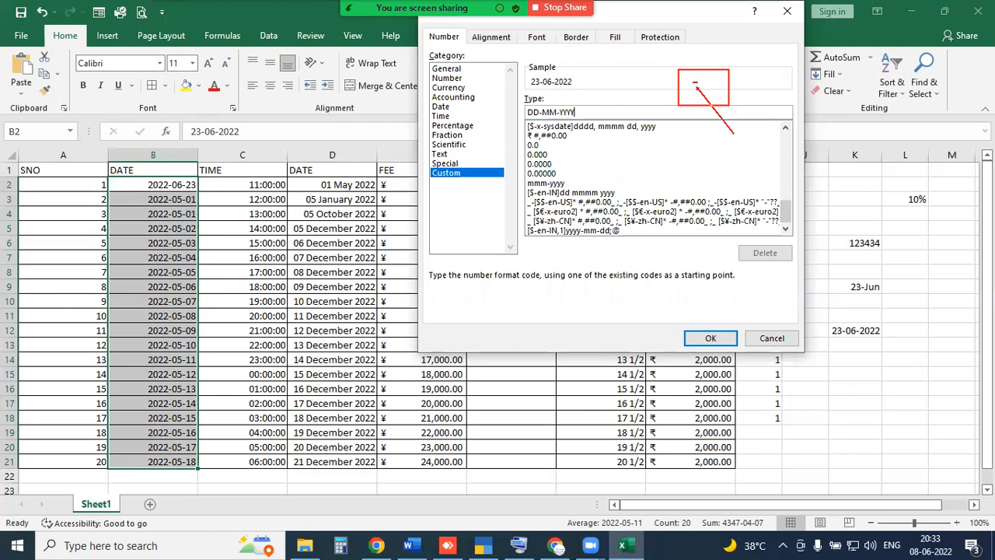
{"action": "key", "text": "Escape"}
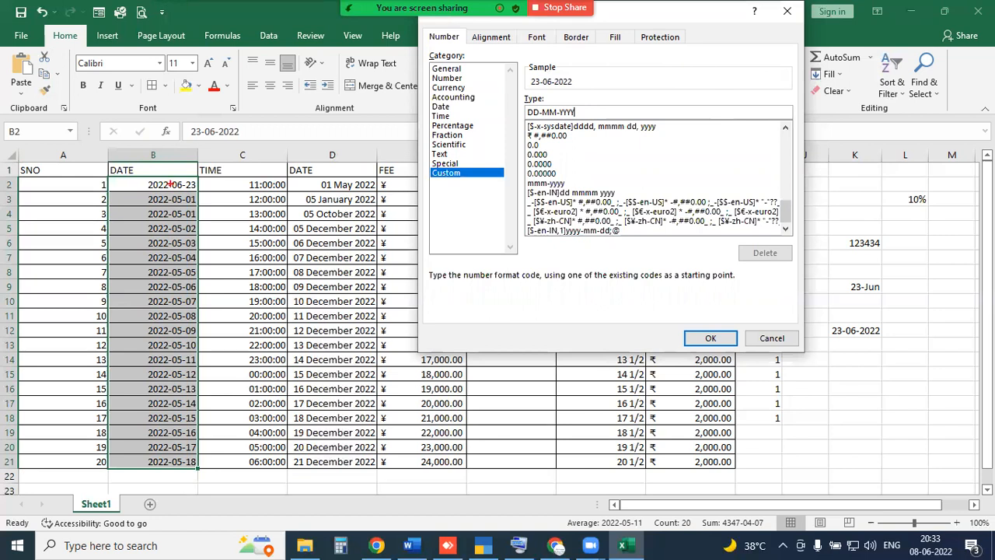
{"action": "left_click_drag", "start_coordinate": [171, 143], "coordinate": [171, 183]}
{"action": "left_click_drag", "start_coordinate": [196, 116], "coordinate": [186, 184]}
{"action": "key", "text": "Escape"}
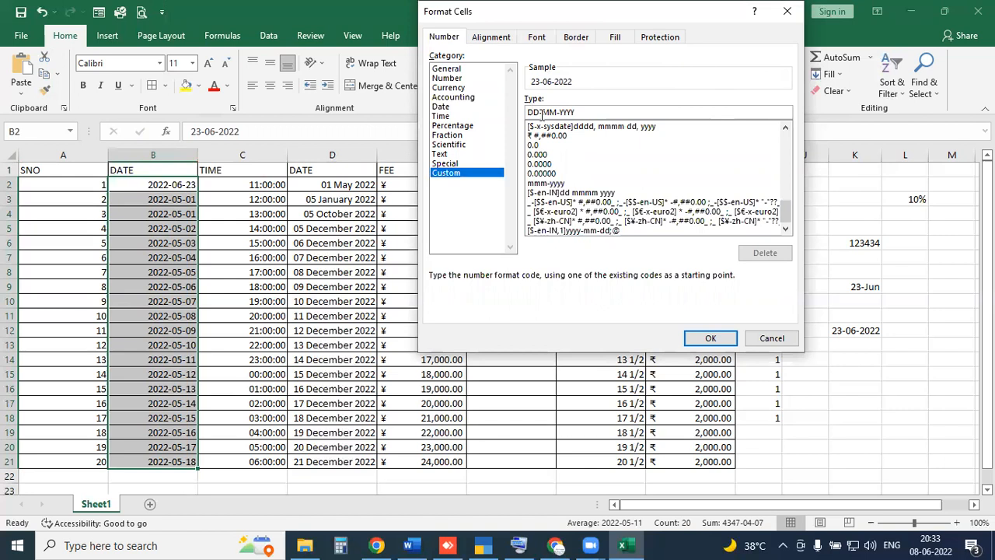
Step: Try slashes as separators in the custom date format code, making it DD/MM/YYYY
{"action": "key", "text": "BackSpace"}
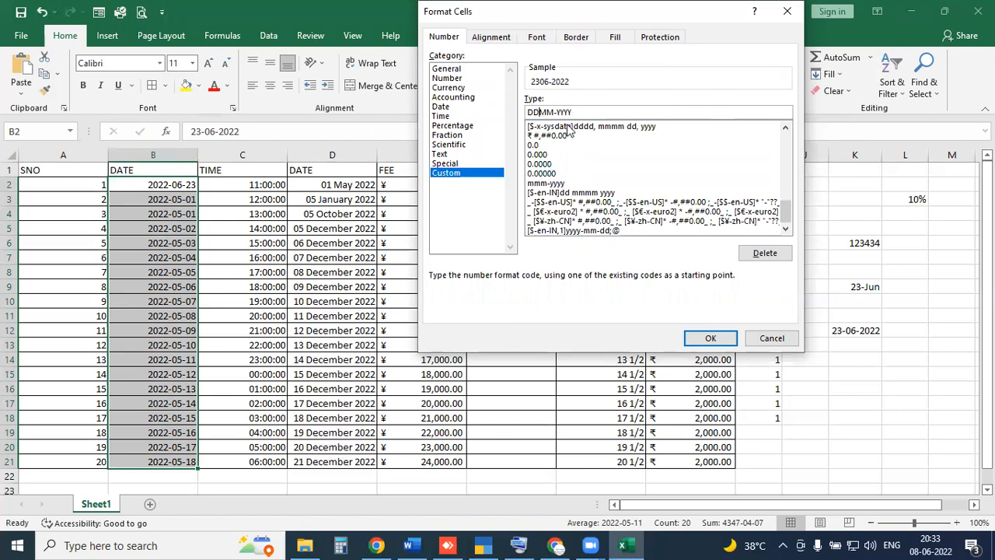
{"action": "type", "text": "/"}
{"action": "key", "text": "BackSpace"}
{"action": "type", "text": "/MM/"}
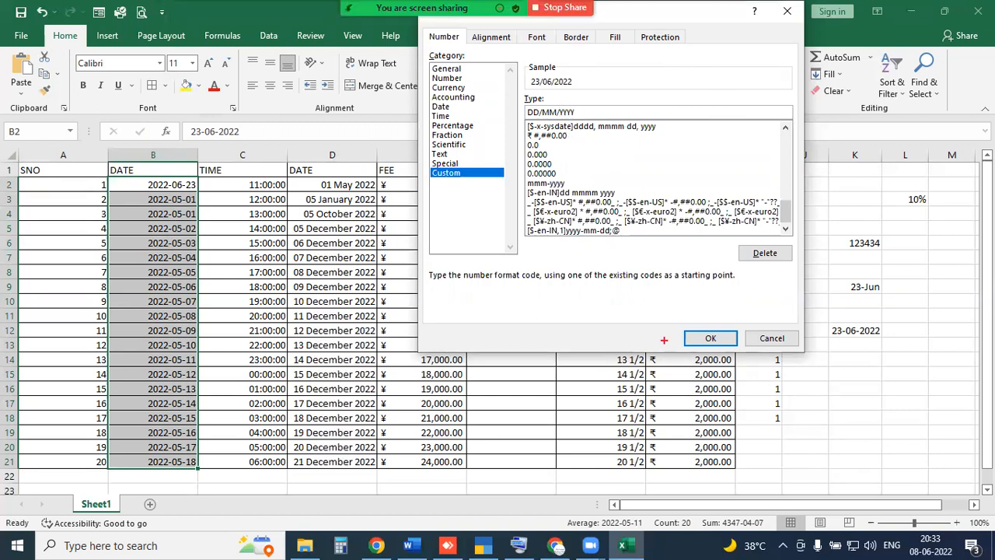
{"action": "left_click_drag", "start_coordinate": [139, 185], "coordinate": [167, 231]}
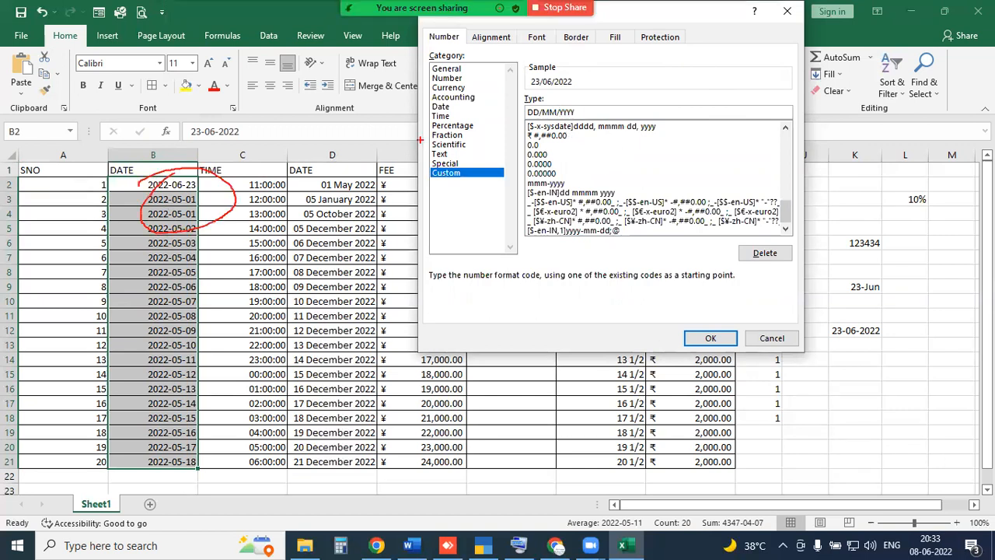
{"action": "mouse_move", "coordinate": [511, 60]}
{"action": "left_mouse_down"}
{"action": "mouse_move", "coordinate": [605, 73]}
{"action": "mouse_move", "coordinate": [515, 43]}
{"action": "left_mouse_up"}
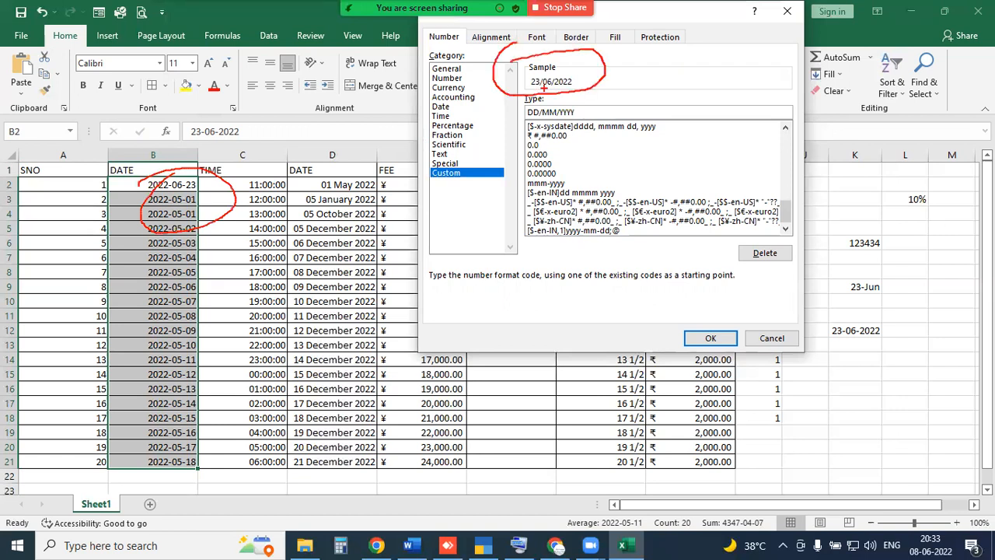
{"action": "key", "text": "Escape"}
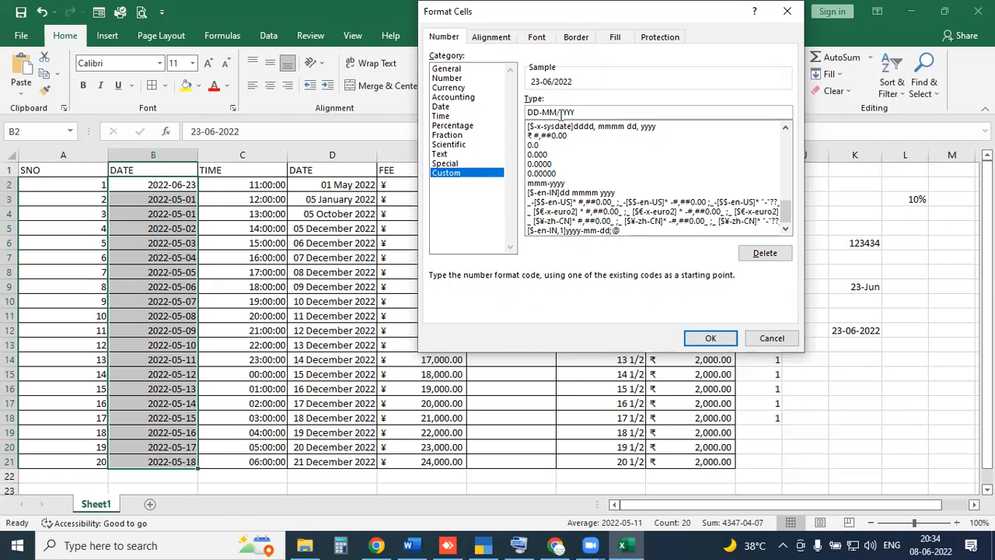
Step: Put hyphens back in the format code and apply DD-MM-YYYY to the DATE values in B2:B21
{"action": "key", "text": "BackSpace"}
{"action": "type", "text": "-"}
{"action": "left_click", "coordinate": [706, 338]}
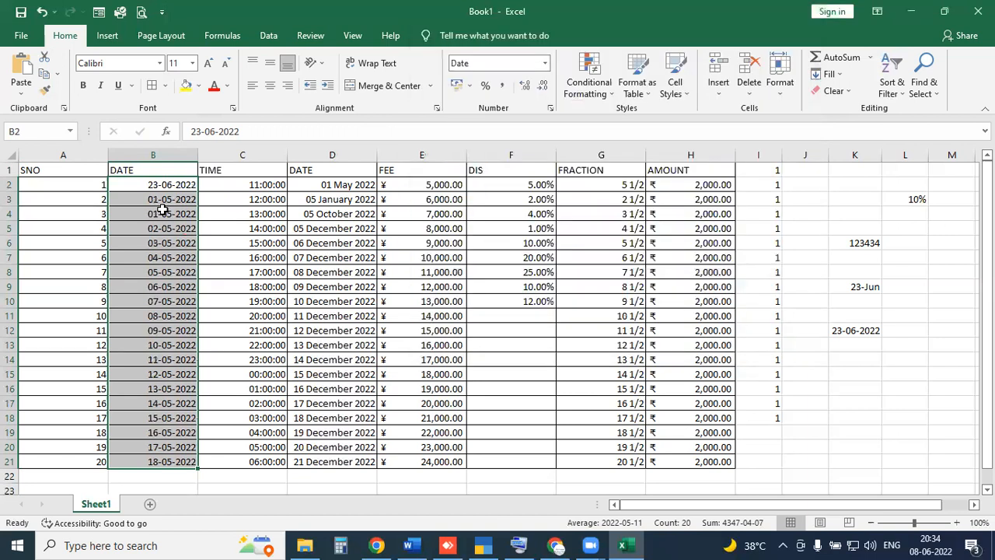
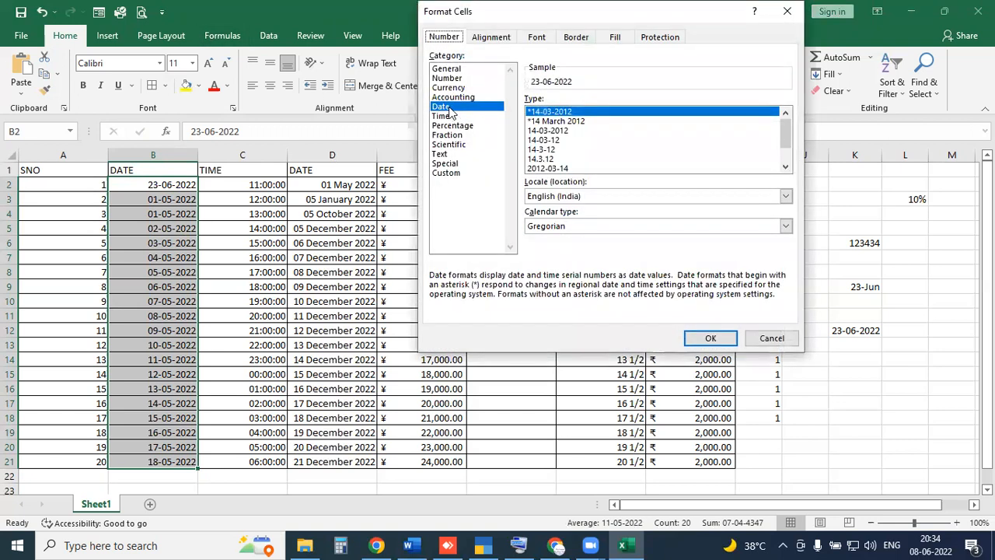
Step: Apply the custom format mm-yyyy to the DATE values in B2:B21
{"action": "left_click", "coordinate": [444, 173]}
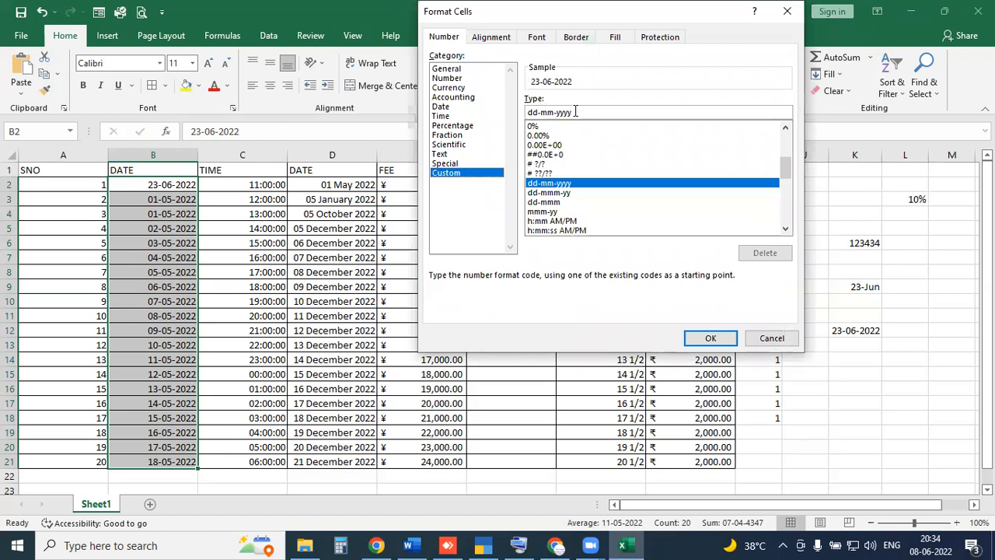
{"action": "left_click_drag", "start_coordinate": [577, 112], "coordinate": [470, 109]}
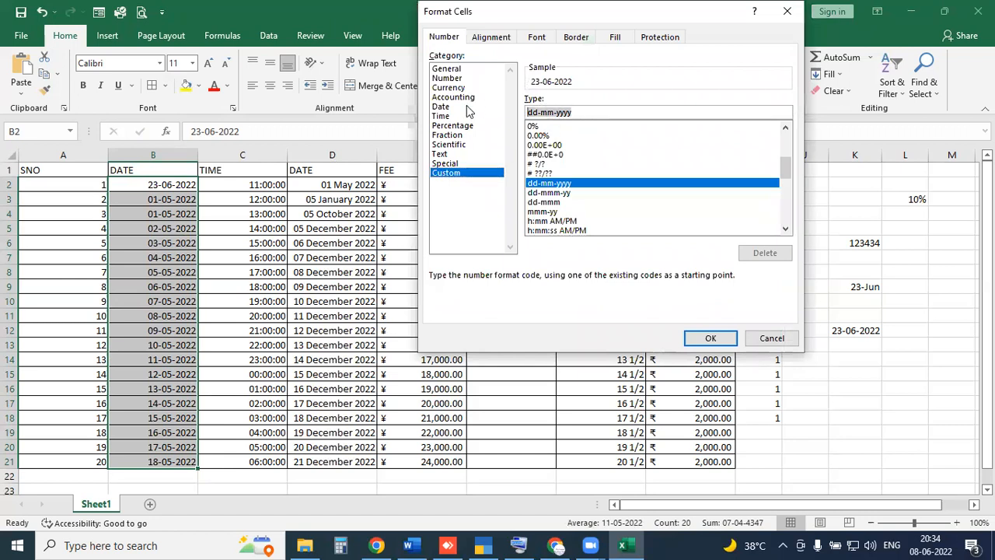
{"action": "type", "text": "mm-yyy"}
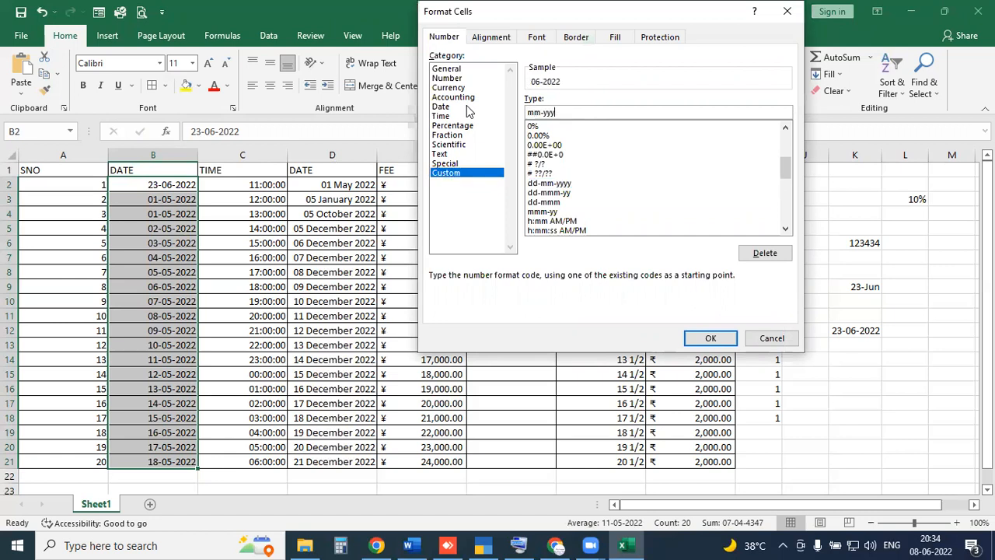
{"action": "key", "text": "Return"}
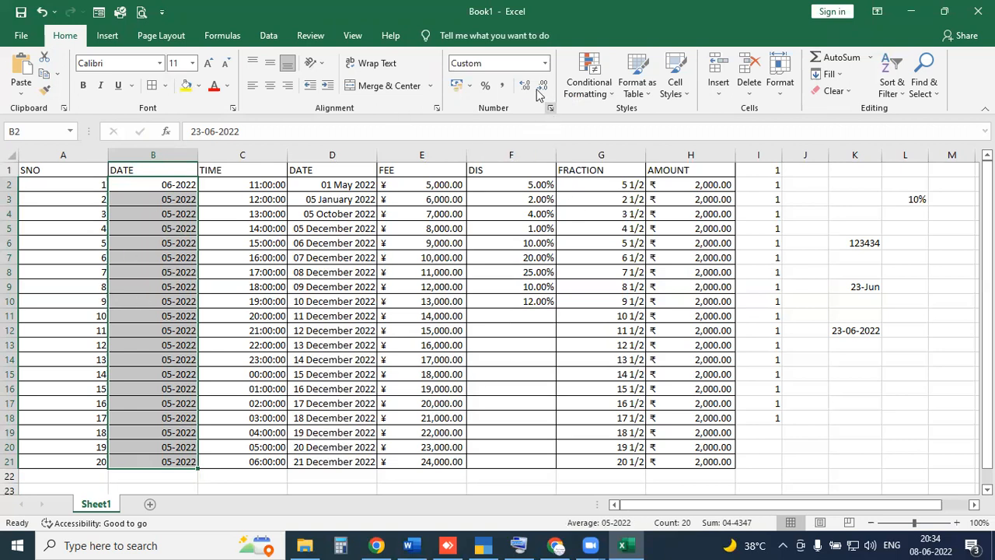
Step: Change the custom format of B2:B21 to mmm-yyyy so the month shows as an abbreviated name
{"action": "left_click", "coordinate": [549, 108]}
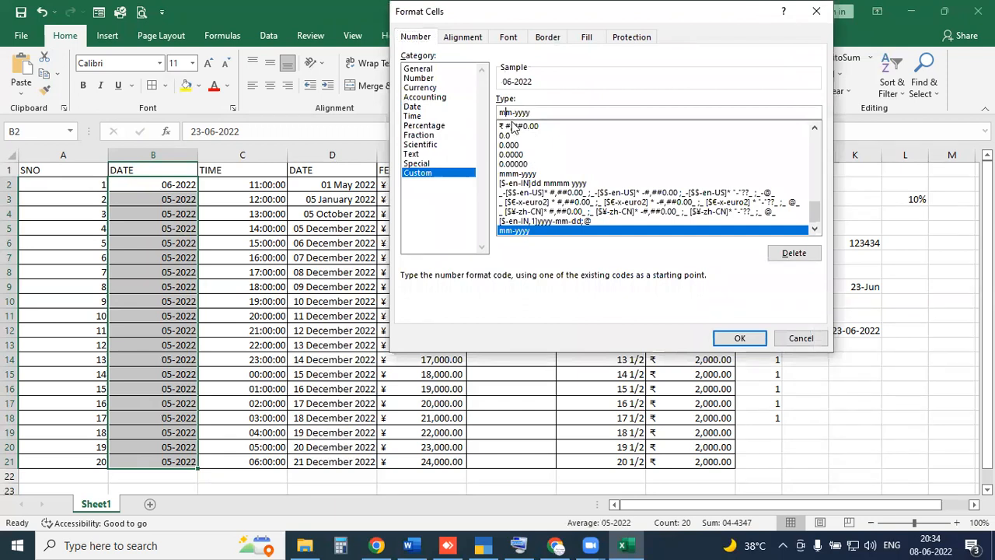
{"action": "type", "text": "m"}
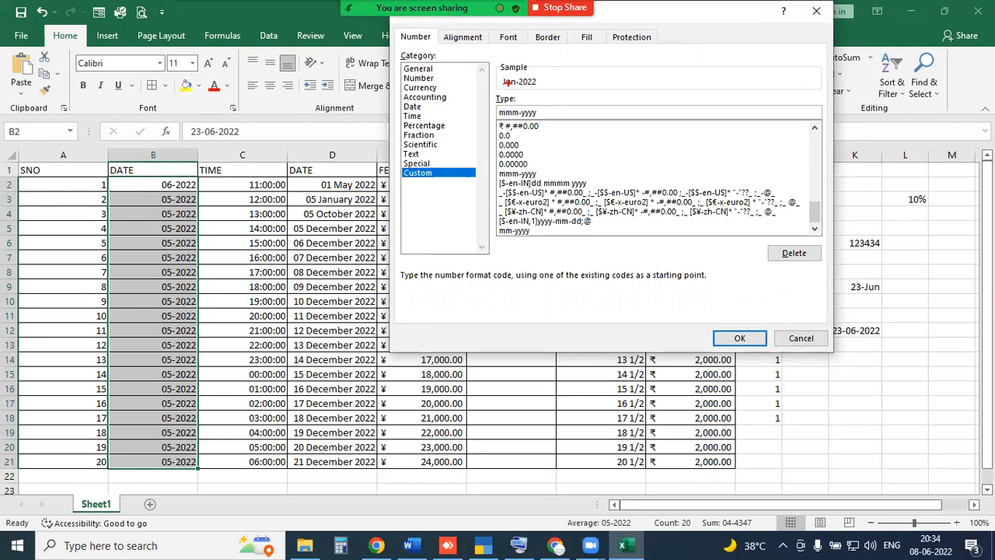
{"action": "mouse_move", "coordinate": [499, 88]}
{"action": "left_mouse_down"}
{"action": "mouse_move", "coordinate": [516, 88]}
{"action": "mouse_move", "coordinate": [497, 101]}
{"action": "mouse_move", "coordinate": [521, 104]}
{"action": "left_mouse_up"}
{"action": "left_click", "coordinate": [739, 338]}
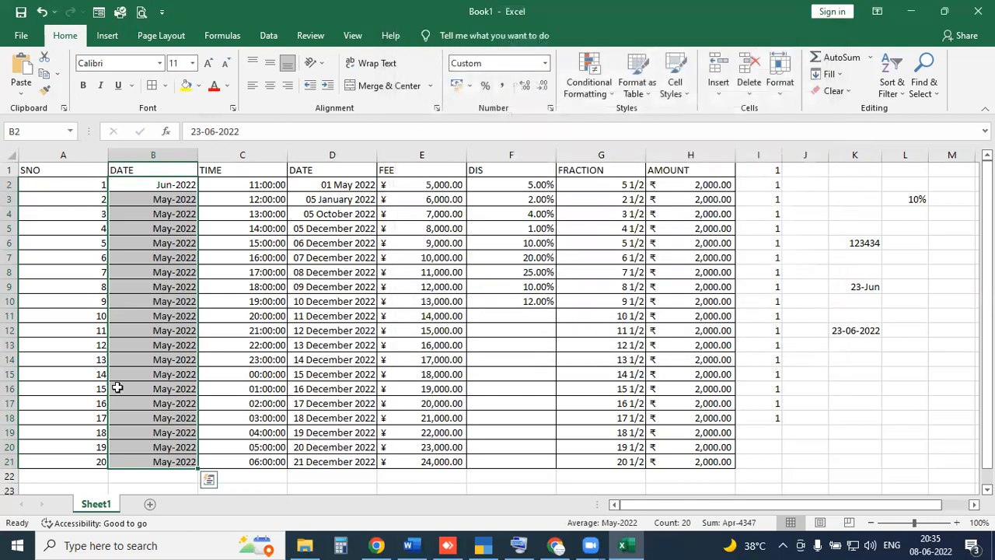
Step: Enter the date 5-10 in B13 and 1-2022 in B11
{"action": "left_click", "coordinate": [139, 345]}
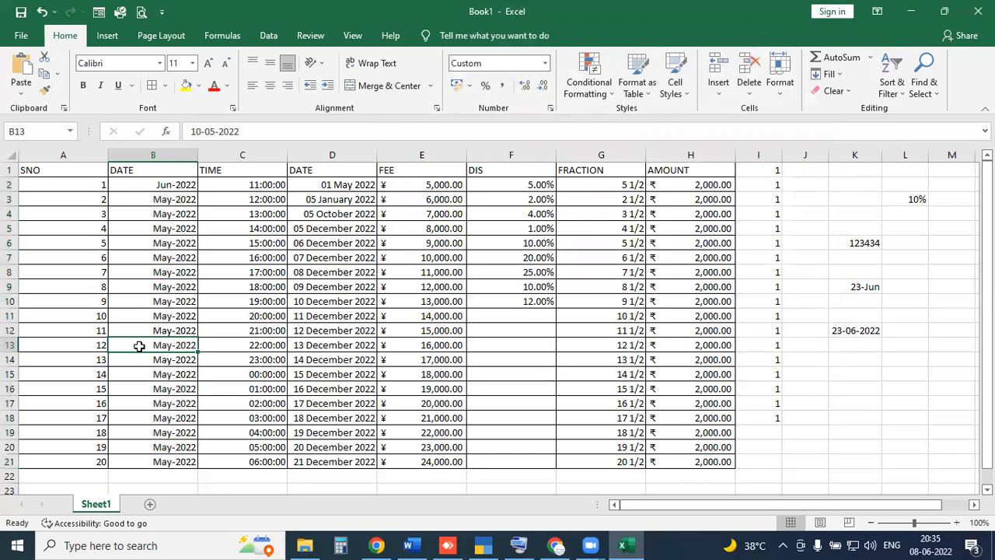
{"action": "type", "text": "5-10"}
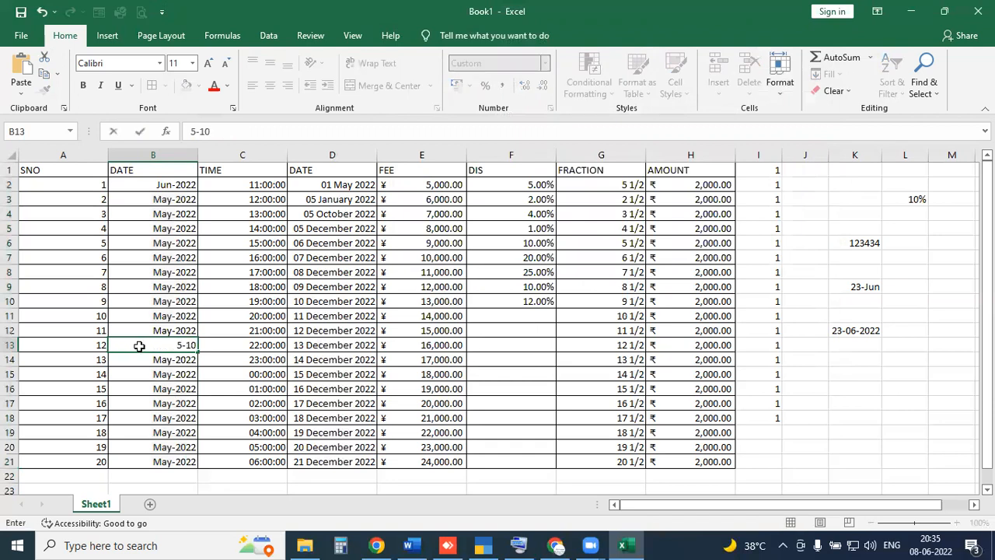
{"action": "key", "text": "Return"}
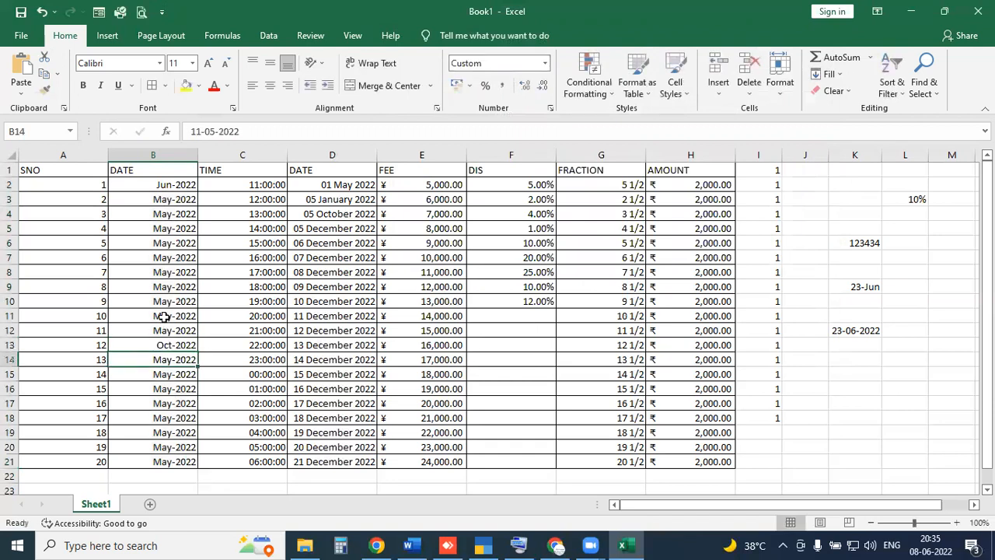
{"action": "left_click", "coordinate": [164, 316]}
{"action": "type", "text": "1"}
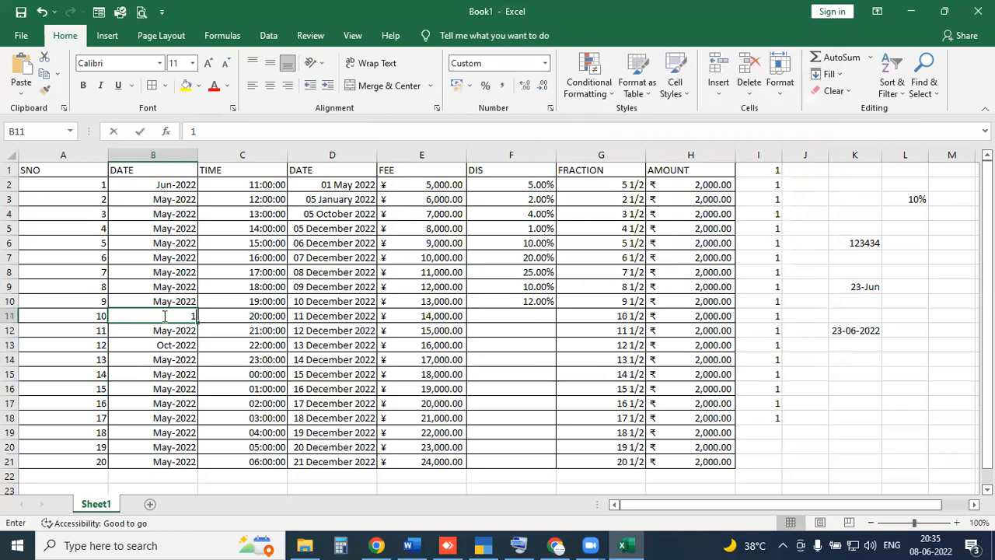
{"action": "type", "text": "-2022"}
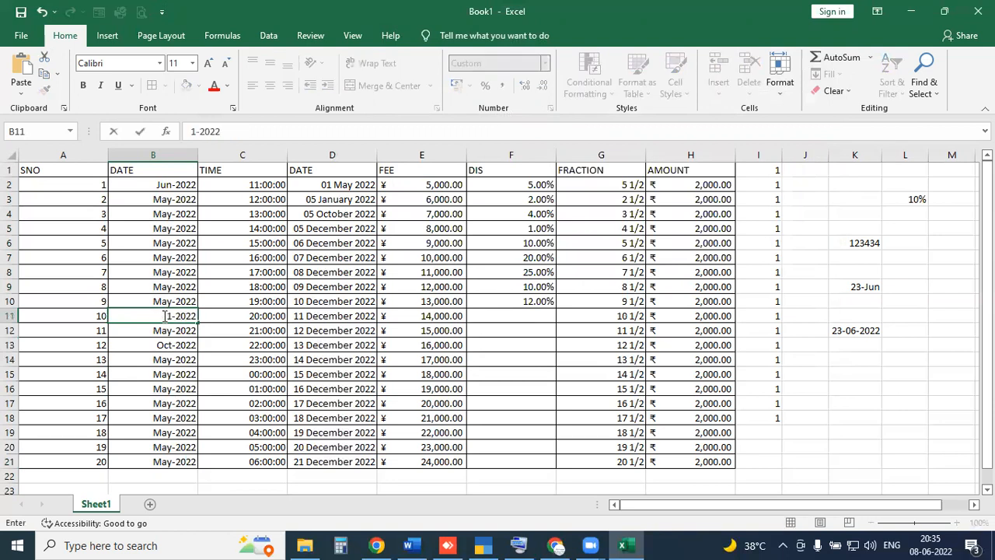
{"action": "key", "text": "Return"}
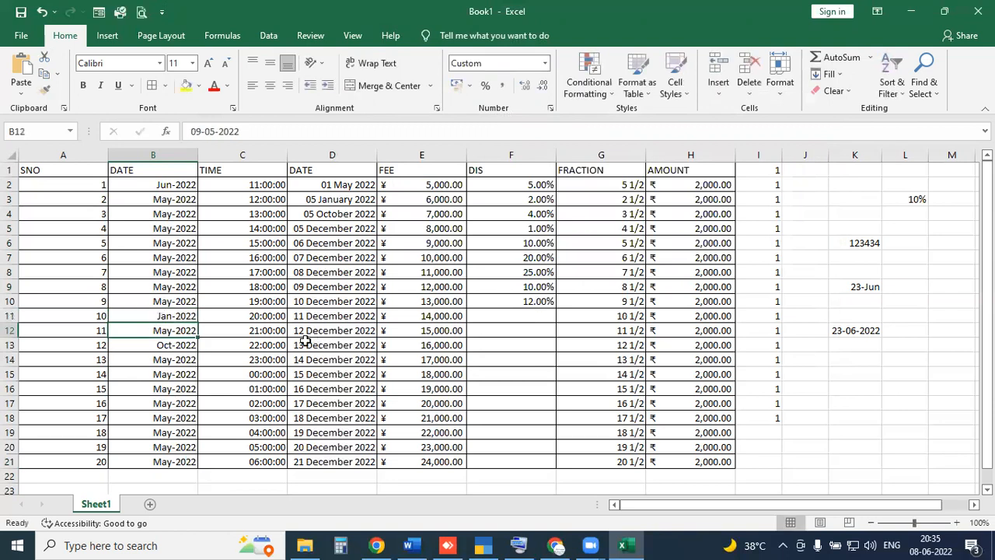
Step: Shorten the year in the custom format of B2:B21, applying mmm-yy
{"action": "left_click_drag", "start_coordinate": [171, 184], "coordinate": [178, 461]}
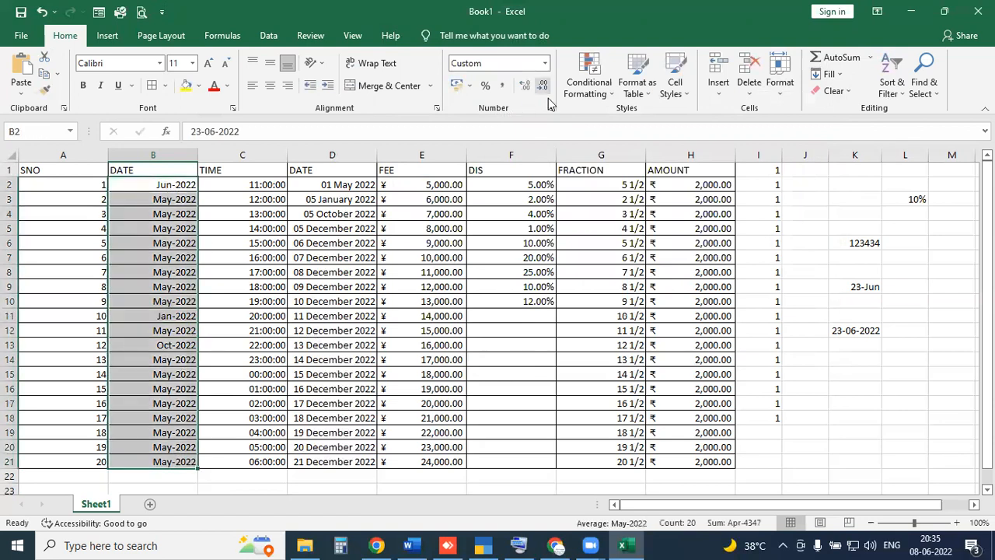
{"action": "left_click", "coordinate": [549, 108]}
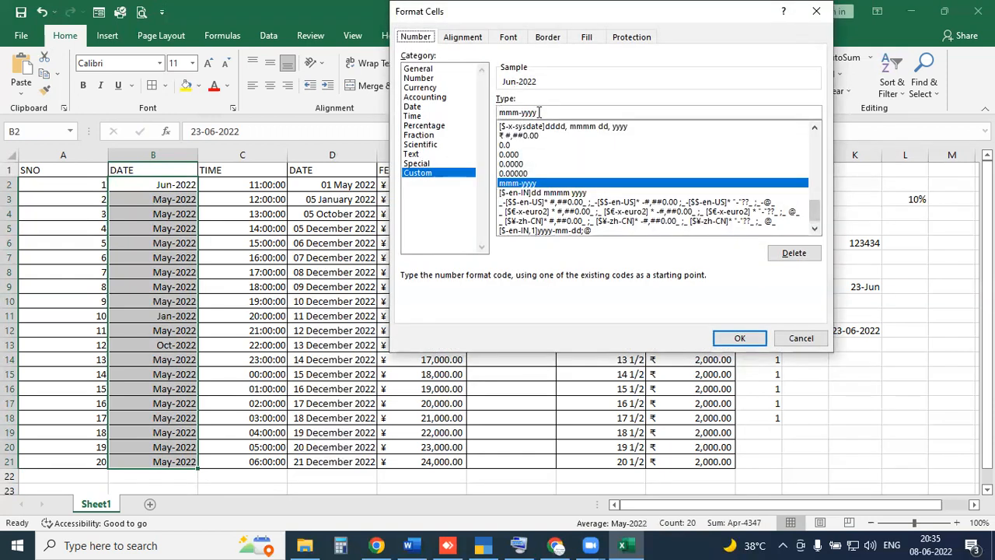
{"action": "left_click", "coordinate": [540, 112]}
{"action": "key", "text": "BackSpace"}
{"action": "key", "text": "BackSpace"}
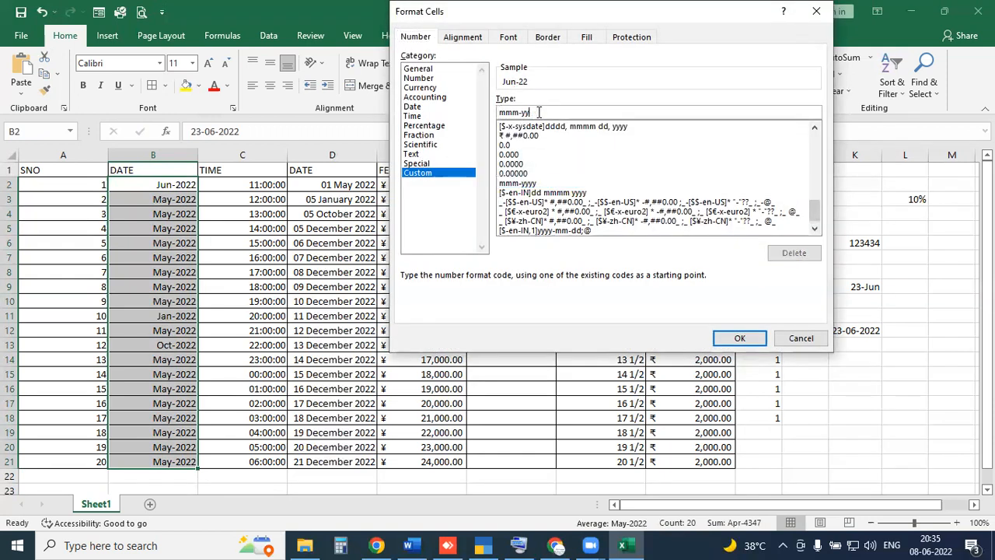
{"action": "left_click", "coordinate": [715, 336]}
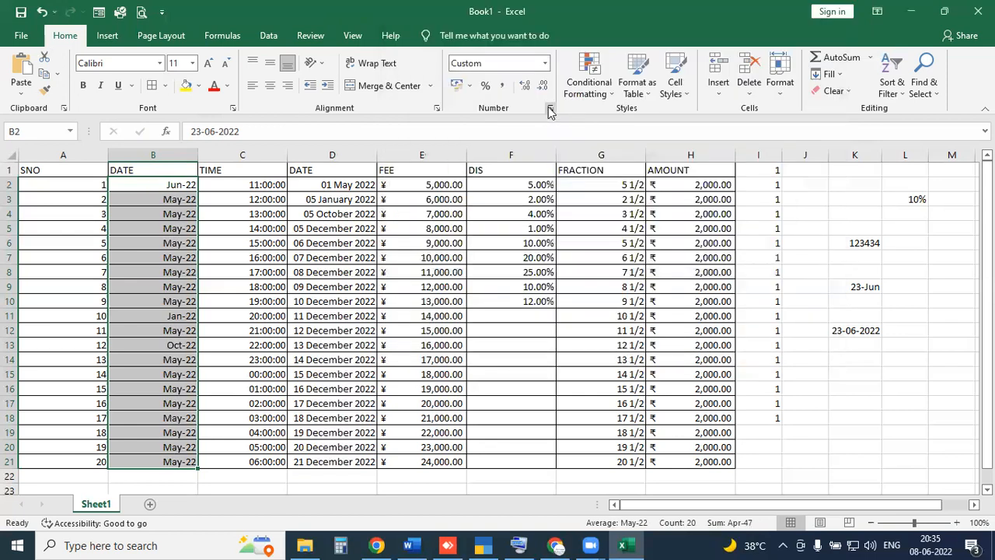
Step: Apply the custom format -ddmm-yy to the DATE values in B2:B21
{"action": "left_click", "coordinate": [549, 112]}
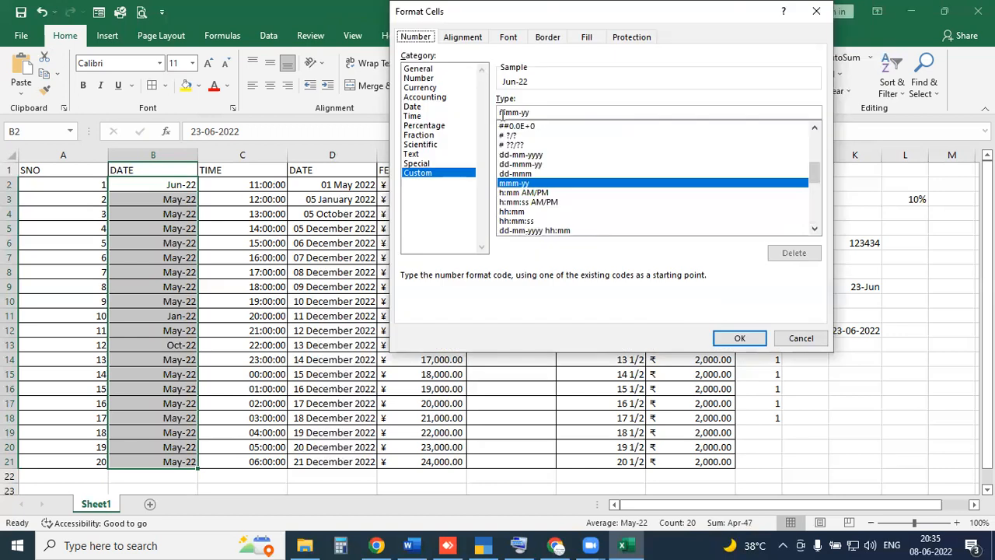
{"action": "left_click", "coordinate": [544, 115]}
{"action": "key", "text": "Delete"}
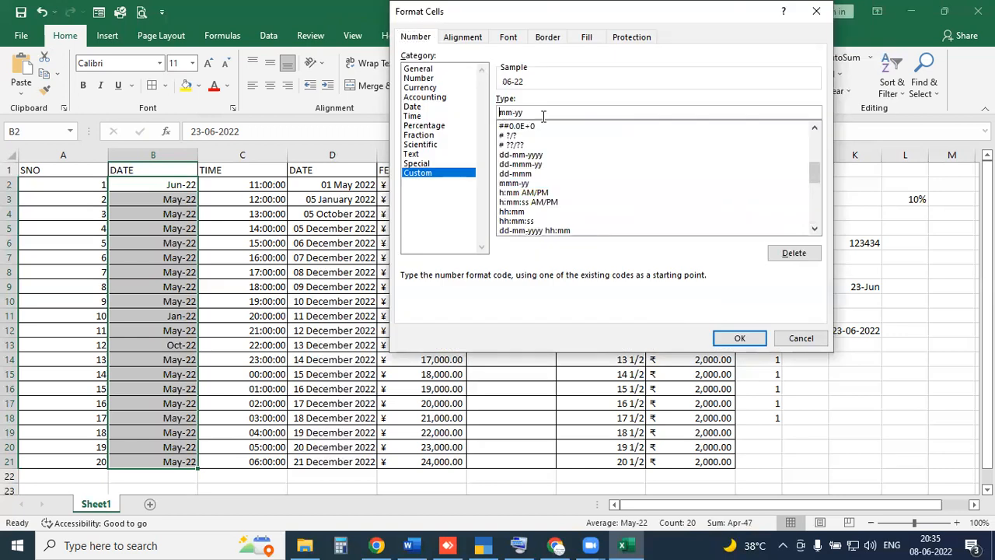
{"action": "type", "text": "-dd"}
{"action": "key", "text": "Return"}
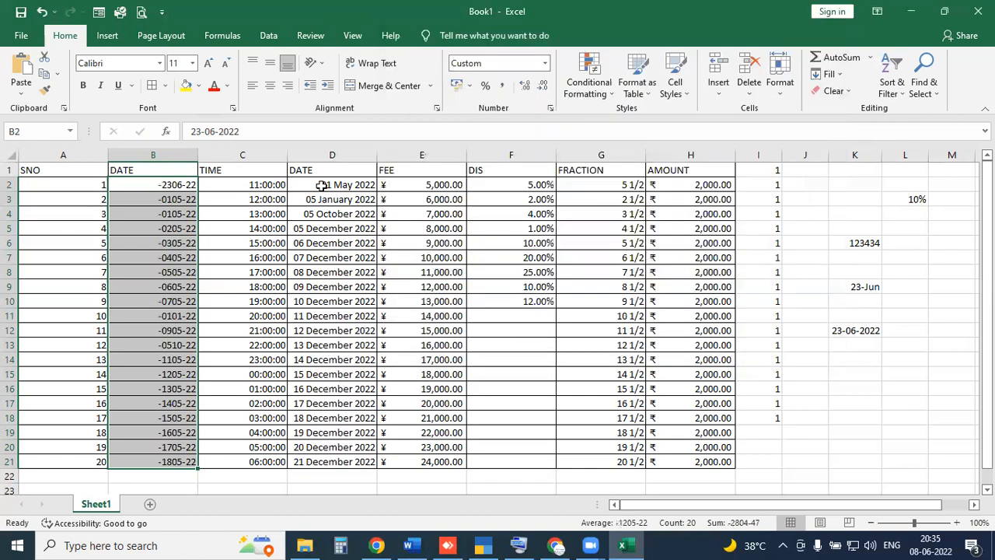
Step: Correct the hyphens in the custom format code of B2:B21 and apply it as dd-mm-yy
{"action": "left_click", "coordinate": [549, 109]}
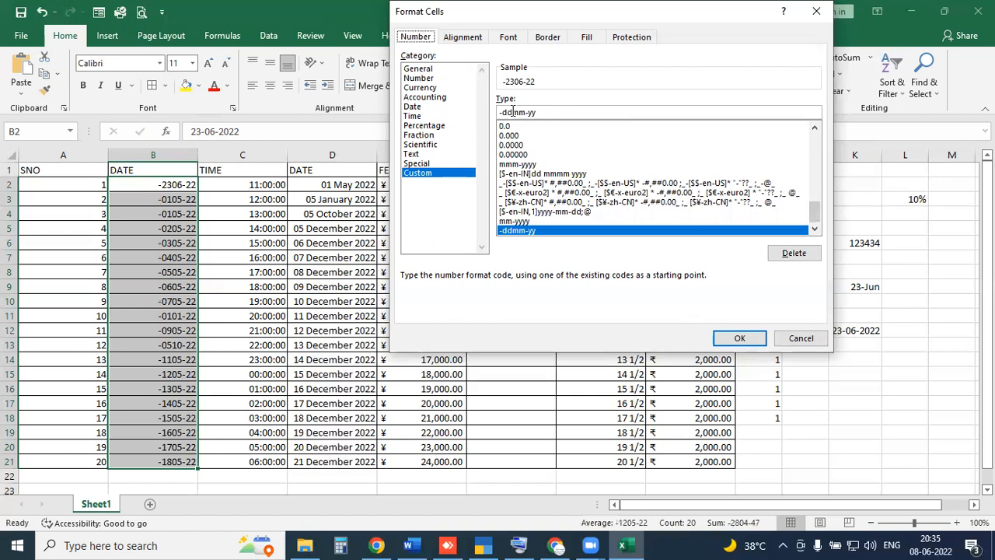
{"action": "type", "text": "-"}
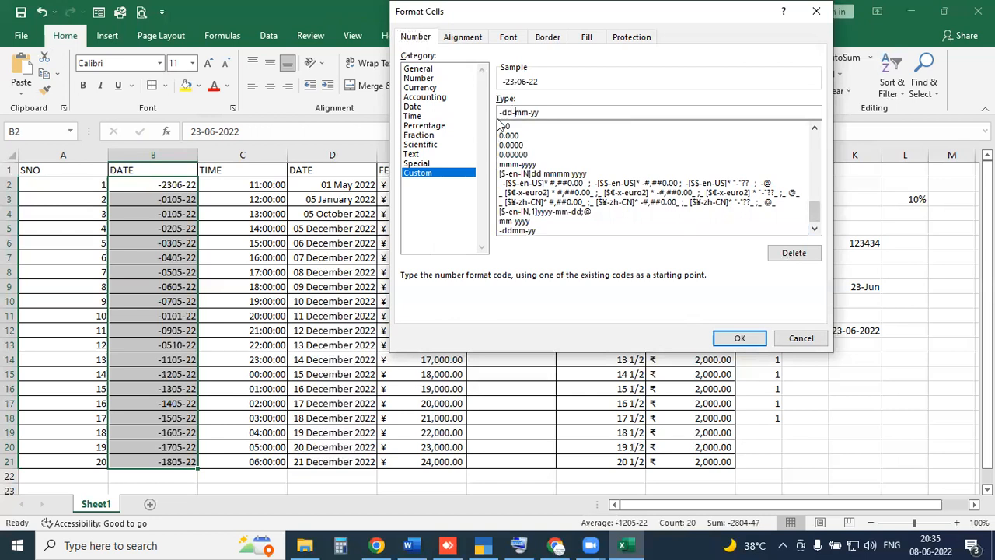
{"action": "key", "text": "Left"}
{"action": "key", "text": "Left"}
{"action": "key", "text": "Left"}
{"action": "key", "text": "BackSpace"}
{"action": "key", "text": "Return"}
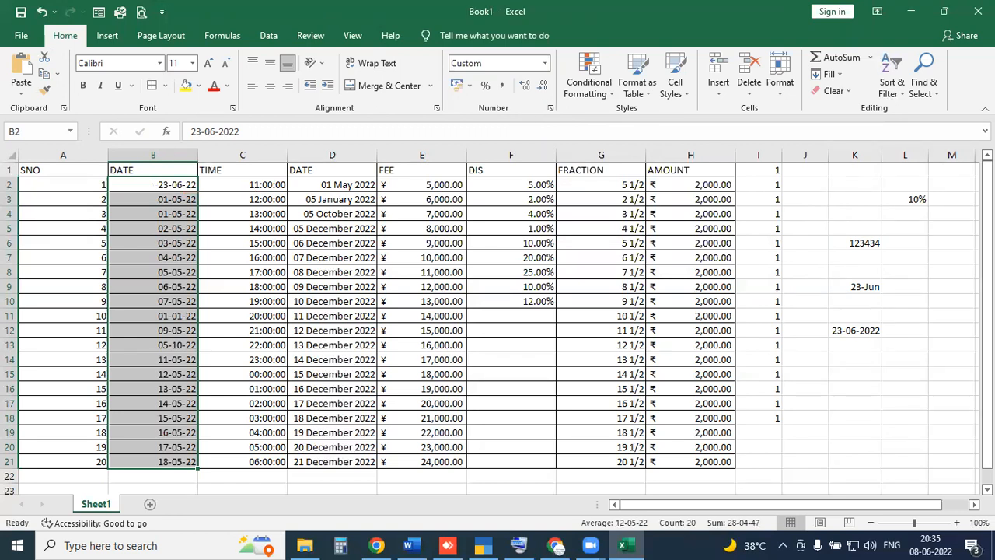
{"action": "left_click_drag", "start_coordinate": [184, 120], "coordinate": [273, 146]}
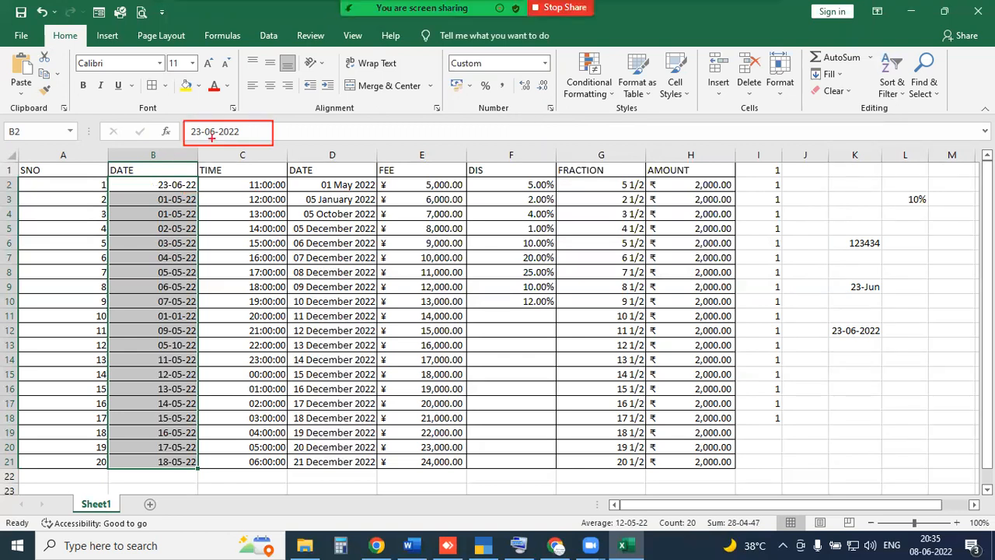
{"action": "mouse_move", "coordinate": [195, 178]}
{"action": "left_mouse_down"}
{"action": "mouse_move", "coordinate": [212, 140]}
{"action": "mouse_move", "coordinate": [293, 114]}
{"action": "left_mouse_up"}
{"action": "left_click_drag", "start_coordinate": [160, 178], "coordinate": [162, 175]}
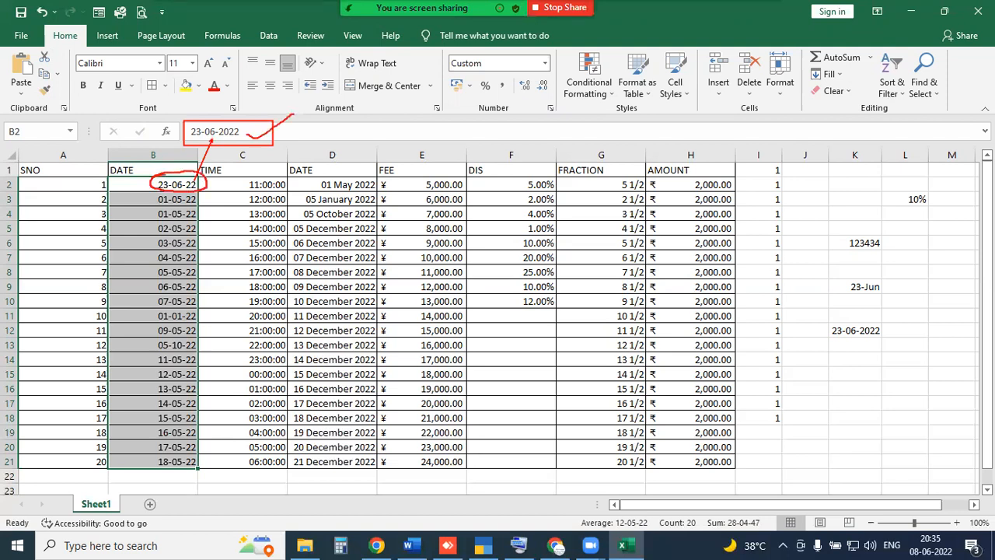
{"action": "key", "text": "Escape"}
Step: Apply the custom format ddd-mm-yy to the dates in B2:B21
{"action": "left_click", "coordinate": [549, 111]}
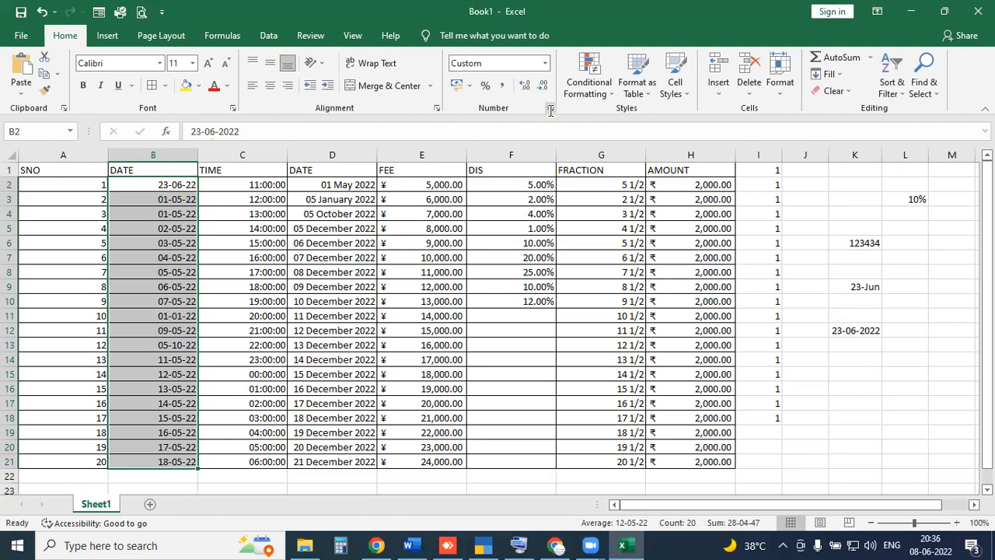
{"action": "left_click", "coordinate": [513, 115]}
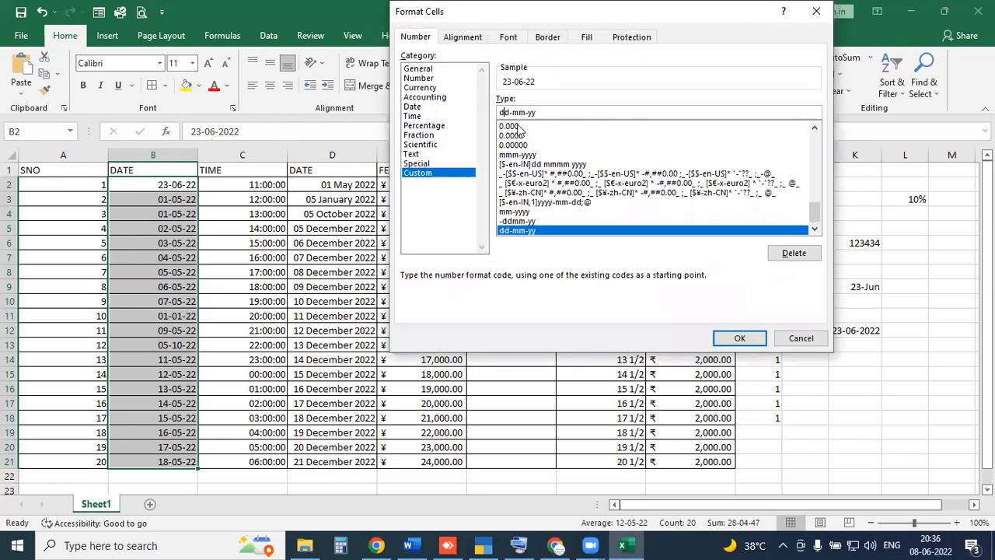
{"action": "type", "text": "d"}
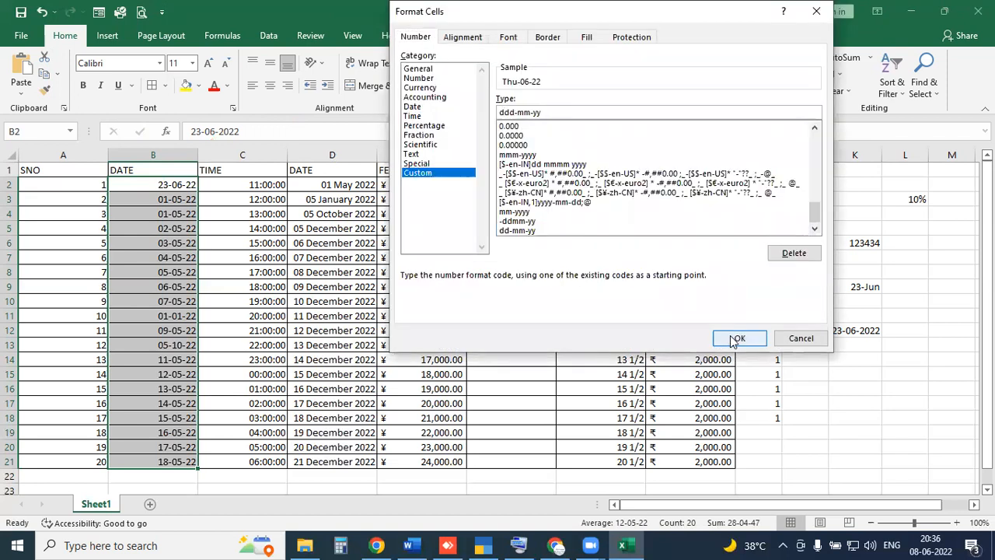
{"action": "left_click", "coordinate": [733, 339]}
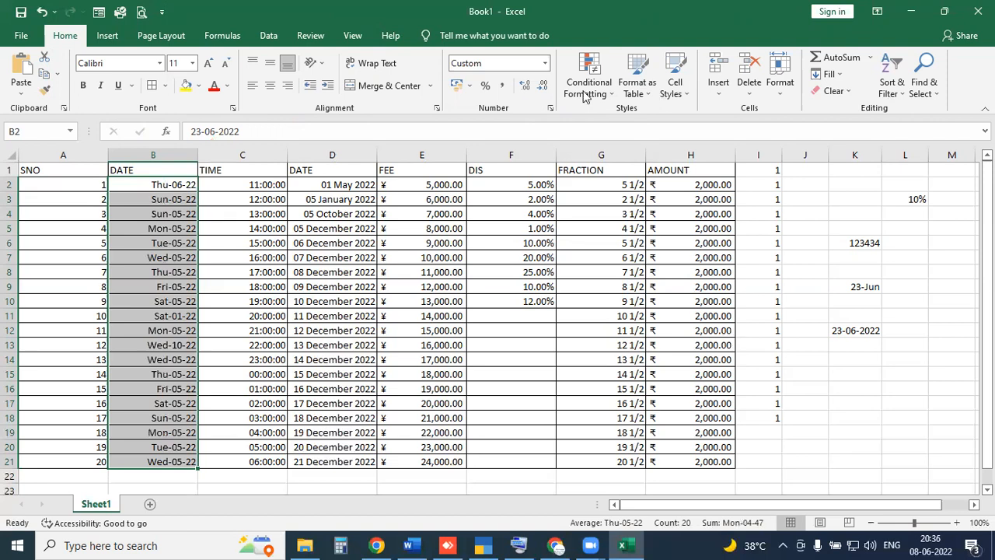
Step: Extend the day code of B2:B21 to the full weekday name, applying the custom format dddd-mm-yy
{"action": "left_click", "coordinate": [552, 109]}
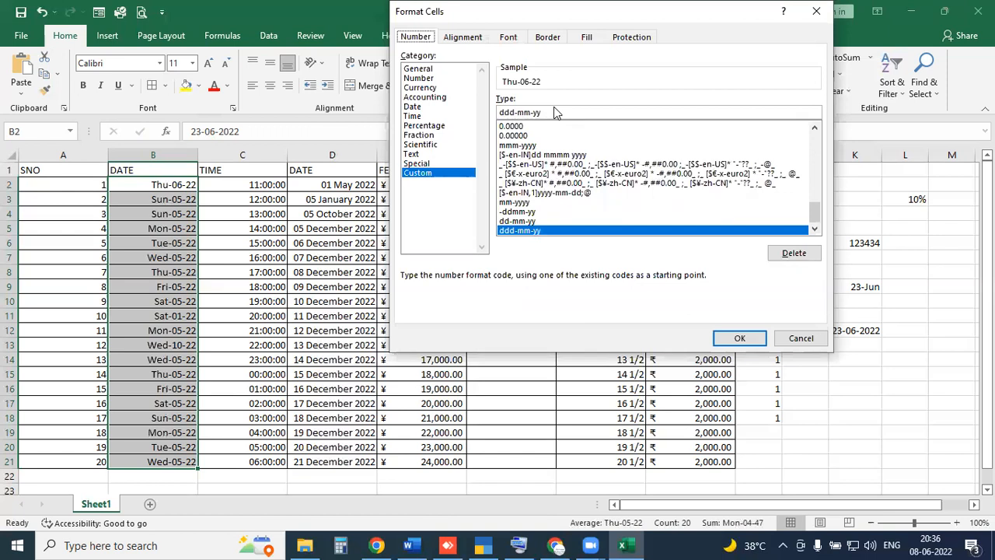
{"action": "left_click", "coordinate": [504, 113]}
{"action": "type", "text": "d"}
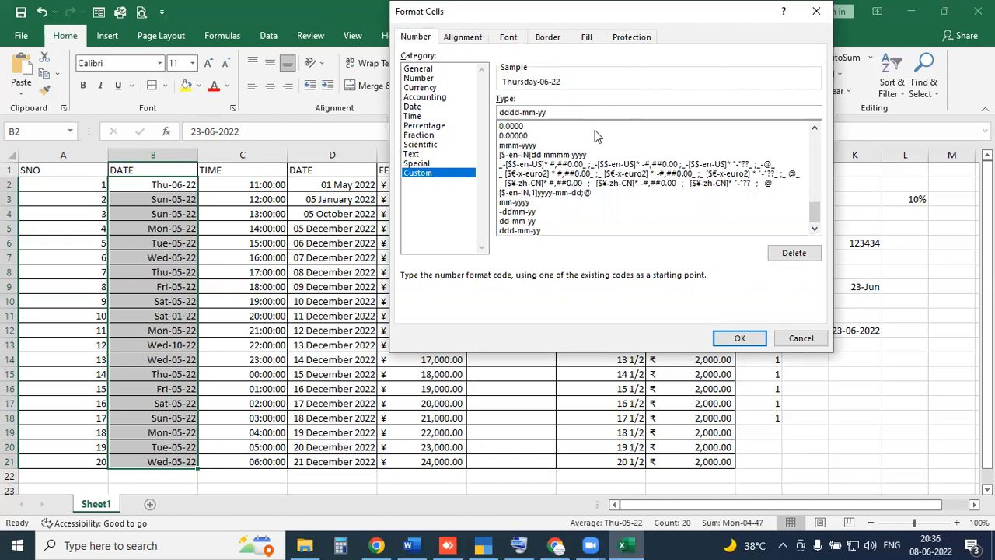
{"action": "left_click", "coordinate": [726, 338]}
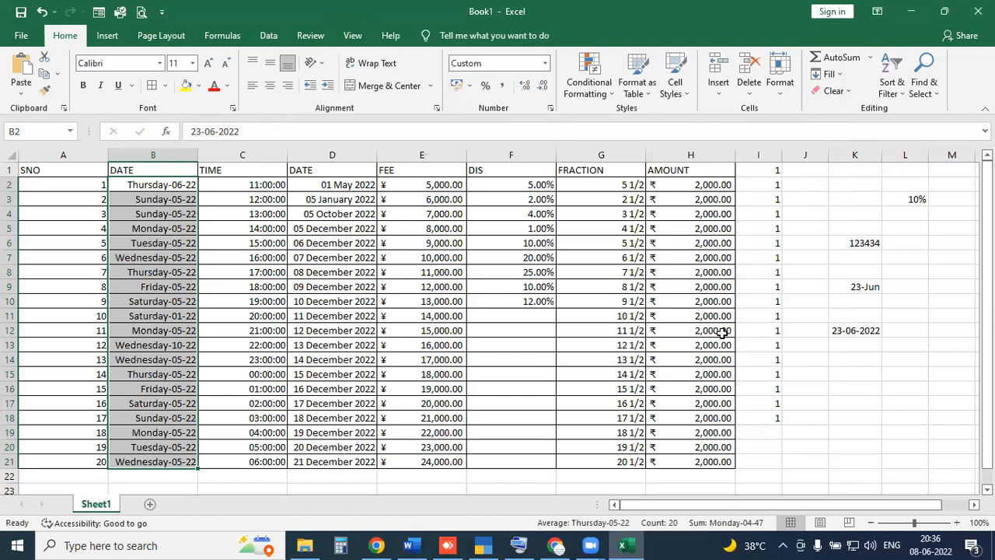
Step: Extend the month code of B2:B21 to the full month name, applying dddd-mmmm-yy
{"action": "left_click", "coordinate": [550, 112]}
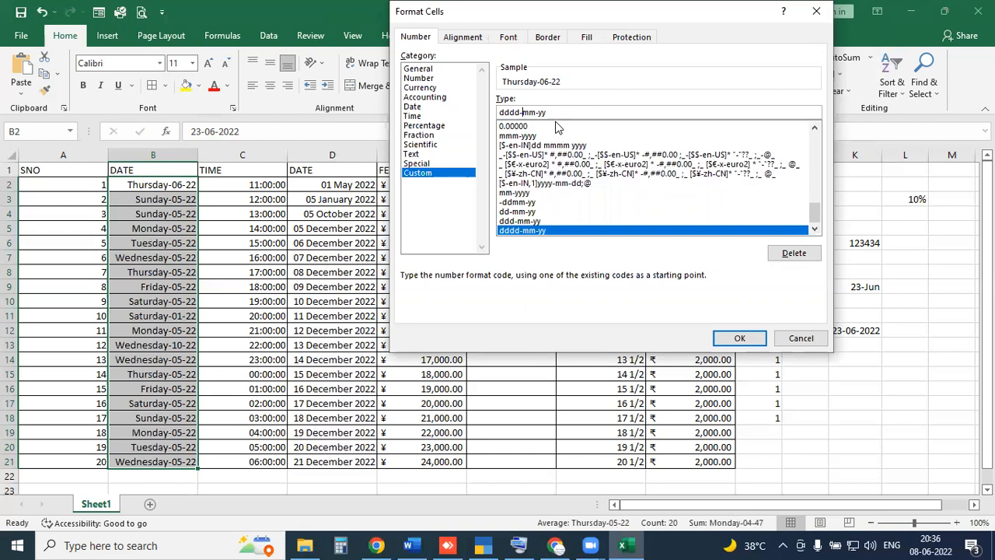
{"action": "type", "text": "mm"}
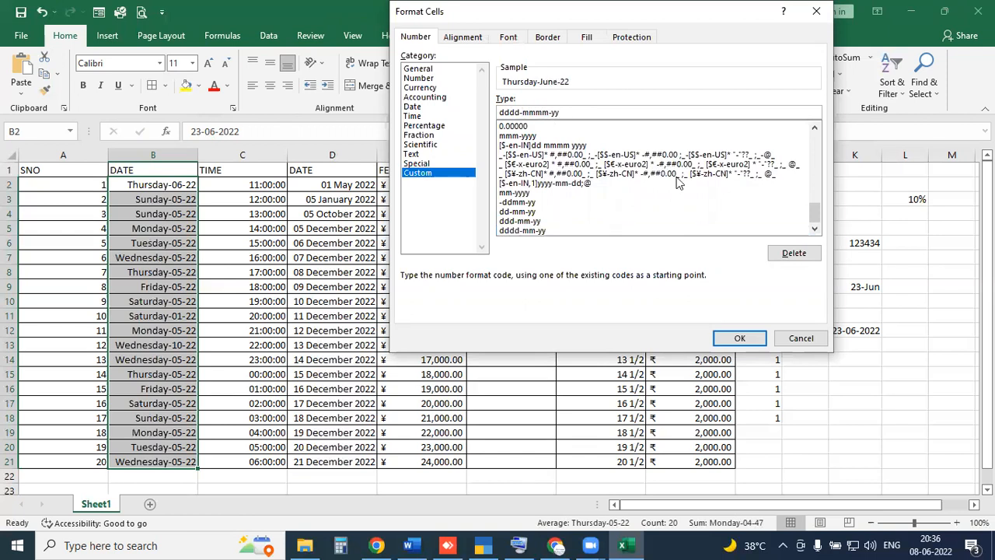
{"action": "left_click", "coordinate": [739, 337]}
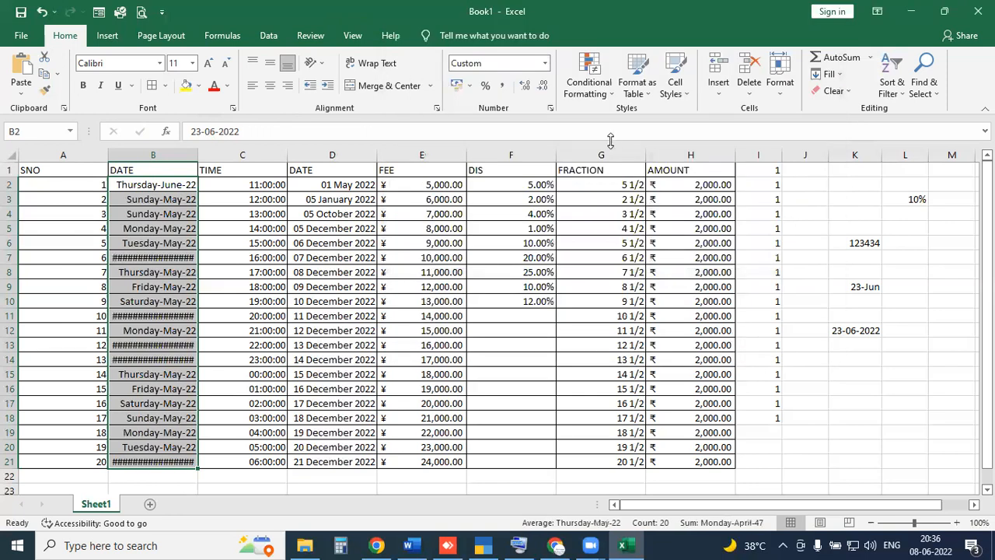
Step: Shorten the month code in the custom format of B2:B21, applying dddd-mmm-yy
{"action": "left_click", "coordinate": [550, 109]}
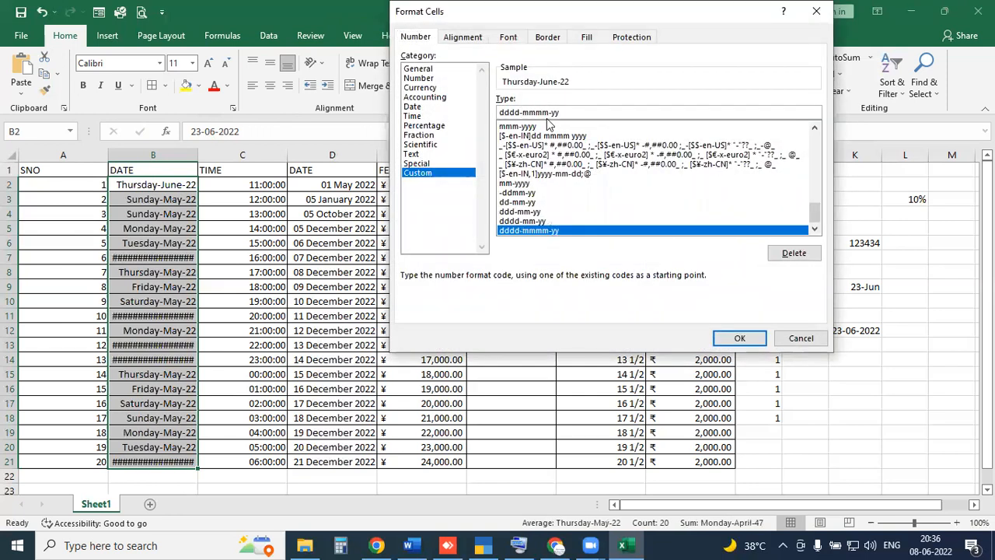
{"action": "key", "text": "BackSpace"}
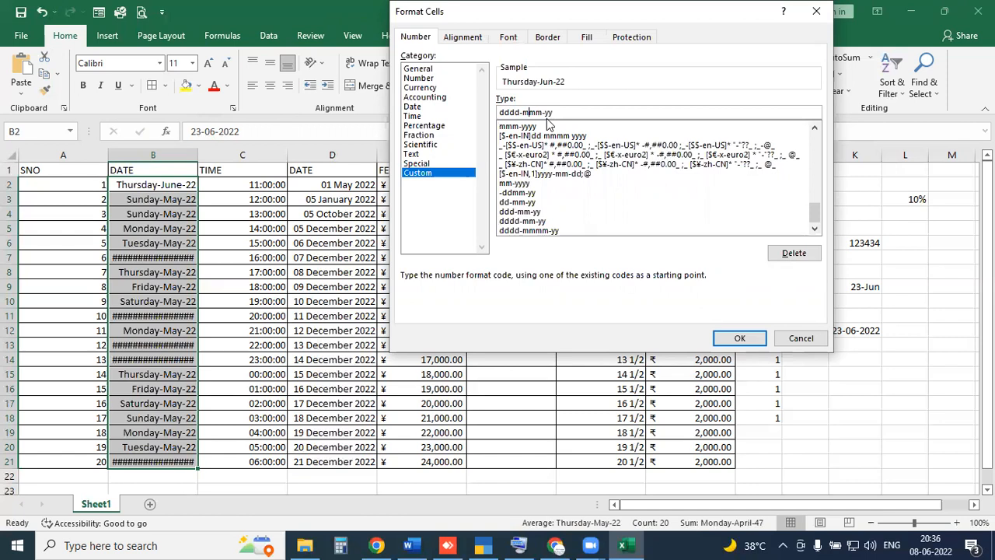
{"action": "left_click", "coordinate": [739, 338]}
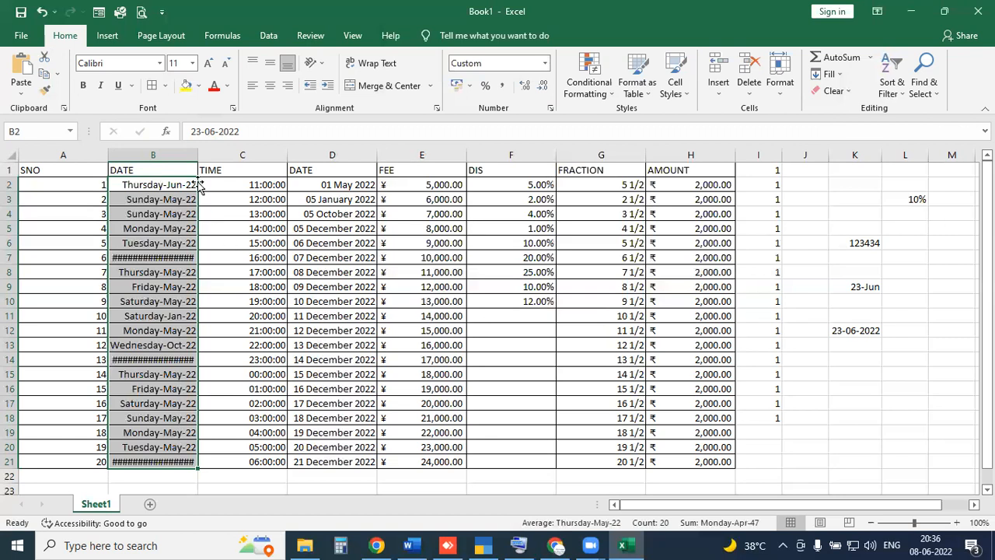
Step: Widen the first DATE column, B, to fit its longest date entry
{"action": "double_click", "coordinate": [198, 154]}
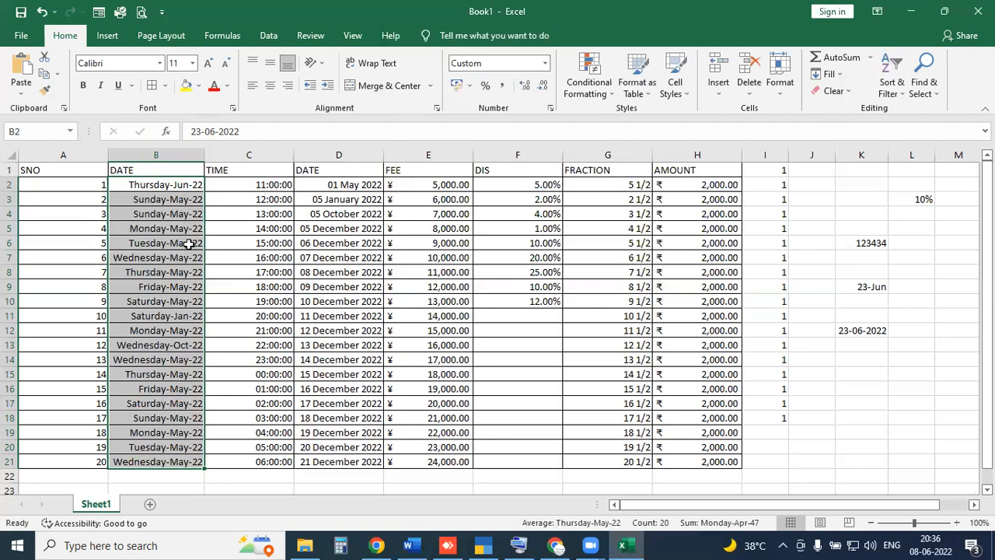
{"action": "key", "text": "ctrl+z"}
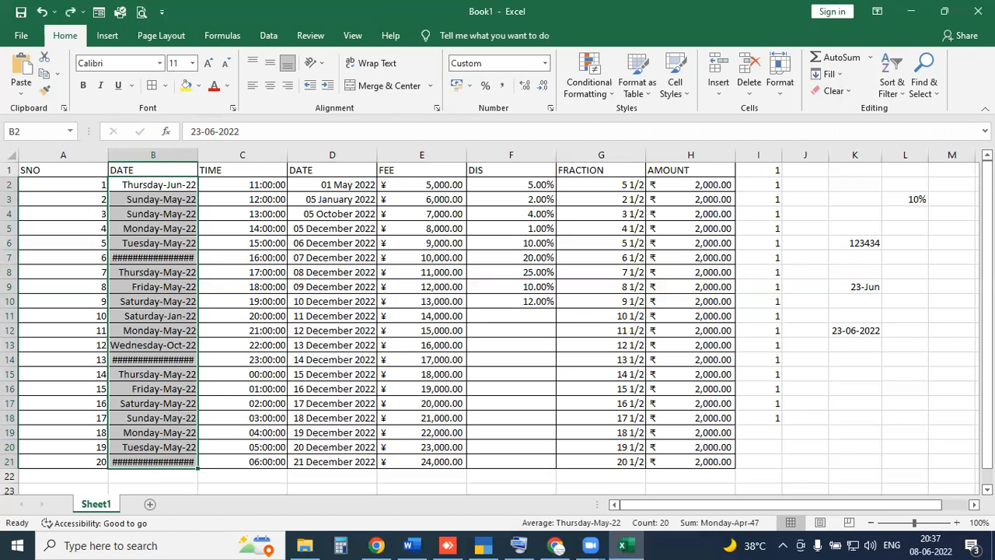
{"action": "mouse_move", "coordinate": [120, 244]}
{"action": "left_mouse_down"}
{"action": "mouse_move", "coordinate": [114, 247]}
{"action": "mouse_move", "coordinate": [112, 228]}
{"action": "left_mouse_up"}
{"action": "left_click_drag", "start_coordinate": [115, 171], "coordinate": [193, 171]}
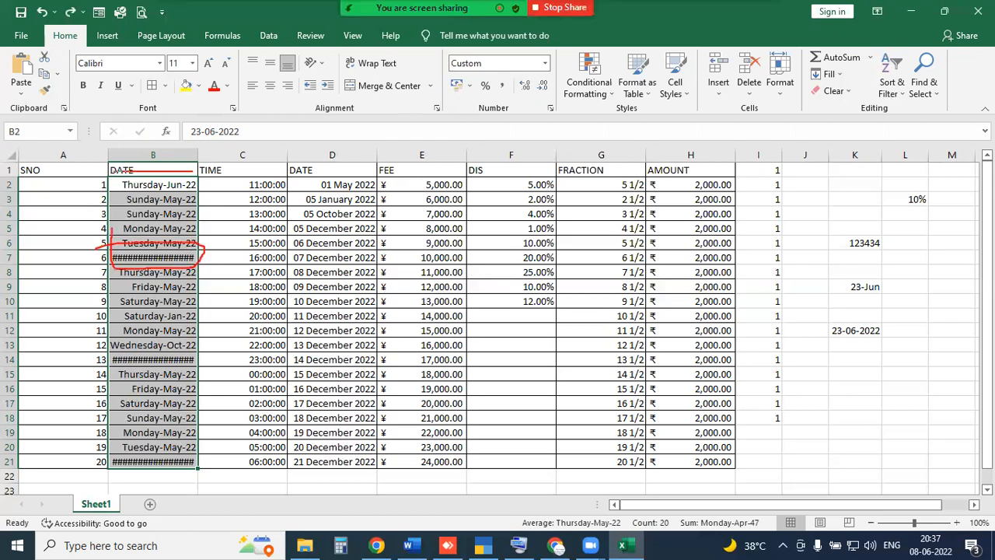
{"action": "left_click", "coordinate": [199, 152]}
{"action": "left_click_drag", "start_coordinate": [199, 153], "coordinate": [205, 152]}
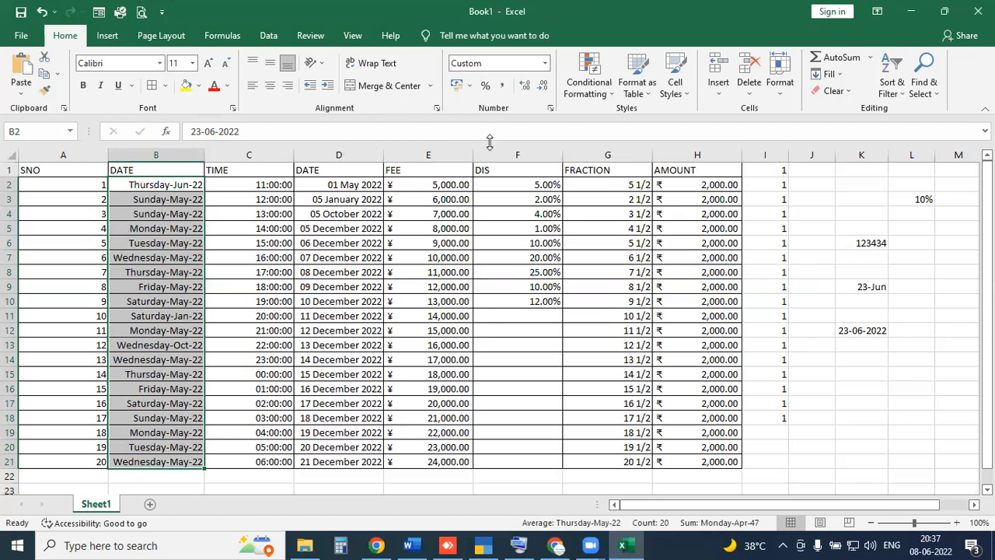
{"action": "left_click", "coordinate": [550, 110]}
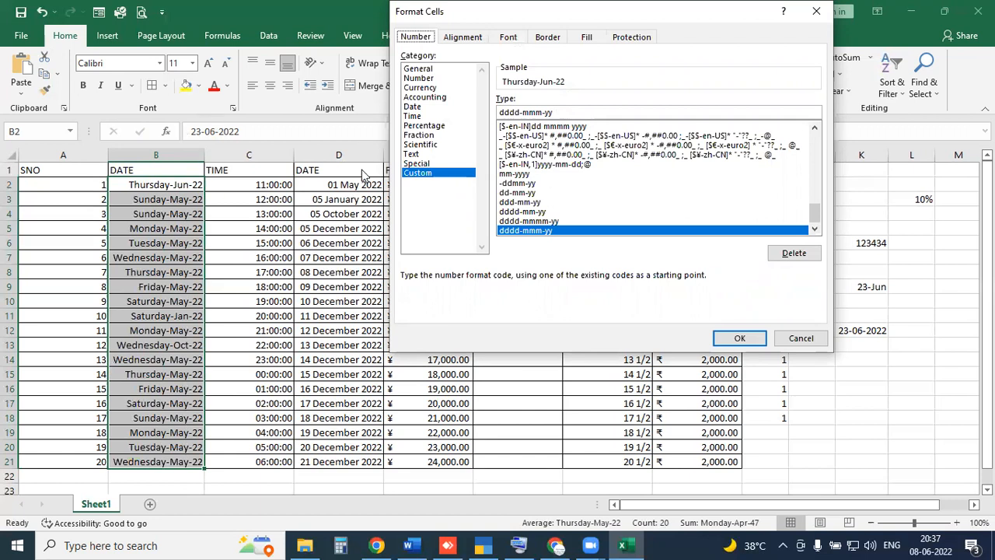
{"action": "mouse_move", "coordinate": [187, 117]}
{"action": "left_mouse_down"}
{"action": "mouse_move", "coordinate": [172, 137]}
{"action": "mouse_move", "coordinate": [226, 119]}
{"action": "left_mouse_up"}
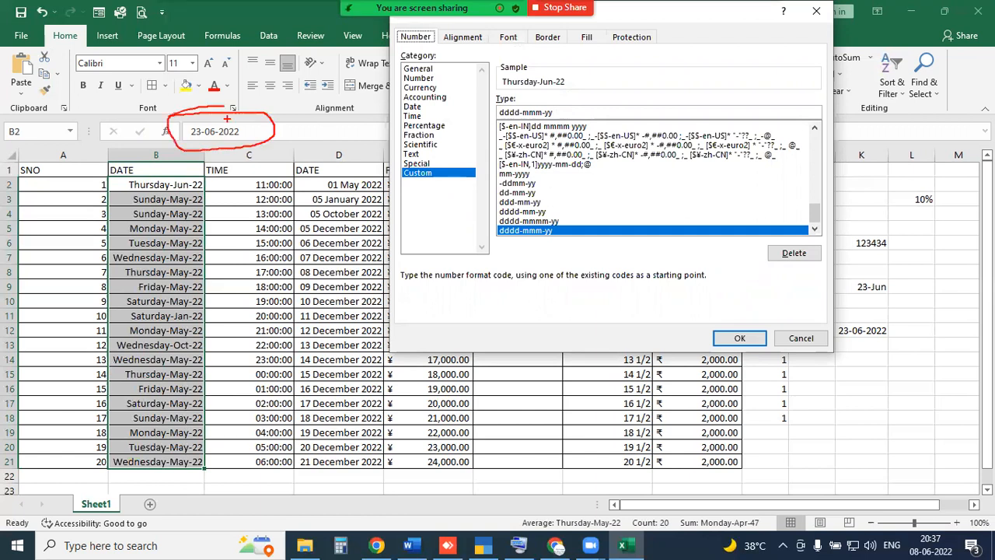
{"action": "mouse_move", "coordinate": [90, 153]}
{"action": "left_mouse_down"}
{"action": "mouse_move", "coordinate": [105, 150]}
{"action": "mouse_move", "coordinate": [109, 163]}
{"action": "mouse_move", "coordinate": [147, 155]}
{"action": "mouse_move", "coordinate": [160, 159]}
{"action": "mouse_move", "coordinate": [157, 168]}
{"action": "left_mouse_up"}
{"action": "left_click_drag", "start_coordinate": [108, 146], "coordinate": [99, 160]}
{"action": "mouse_move", "coordinate": [154, 154]}
{"action": "left_mouse_down"}
{"action": "mouse_move", "coordinate": [191, 163]}
{"action": "mouse_move", "coordinate": [153, 158]}
{"action": "left_mouse_up"}
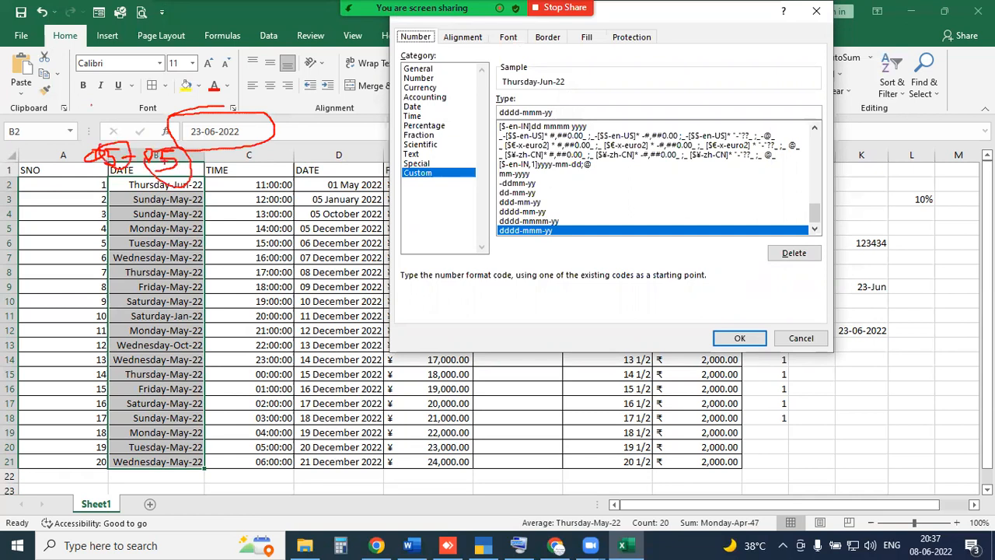
{"action": "mouse_move", "coordinate": [75, 198]}
{"action": "left_mouse_down"}
{"action": "mouse_move", "coordinate": [75, 219]}
{"action": "mouse_move", "coordinate": [179, 204]}
{"action": "mouse_move", "coordinate": [161, 225]}
{"action": "mouse_move", "coordinate": [208, 207]}
{"action": "left_mouse_up"}
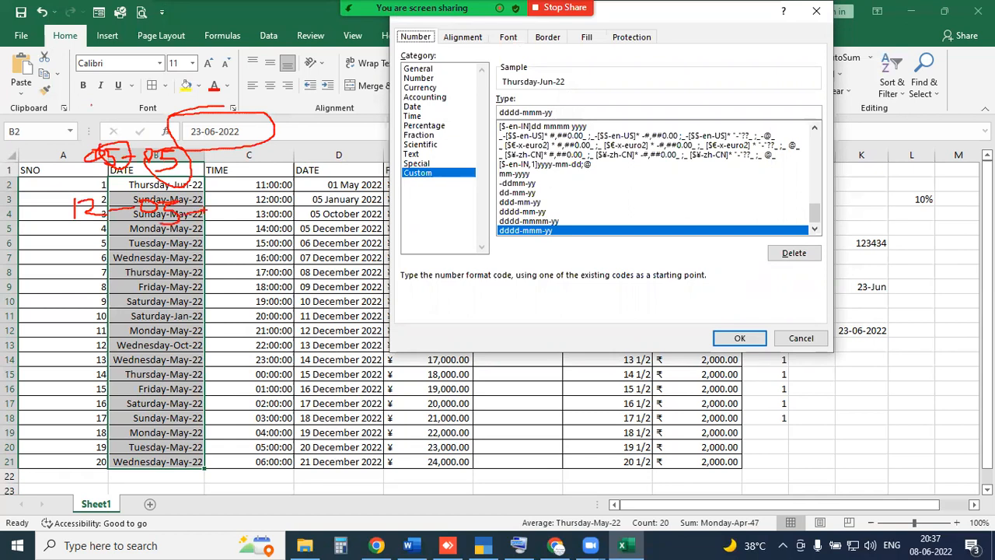
{"action": "left_click_drag", "start_coordinate": [69, 267], "coordinate": [70, 293]}
{"action": "mouse_move", "coordinate": [87, 266]}
{"action": "left_mouse_down"}
{"action": "mouse_move", "coordinate": [87, 290]}
{"action": "mouse_move", "coordinate": [146, 274]}
{"action": "left_mouse_up"}
{"action": "mouse_move", "coordinate": [159, 267]}
{"action": "left_mouse_down"}
{"action": "mouse_move", "coordinate": [164, 279]}
{"action": "mouse_move", "coordinate": [168, 265]}
{"action": "mouse_move", "coordinate": [189, 275]}
{"action": "mouse_move", "coordinate": [185, 283]}
{"action": "left_mouse_up"}
{"action": "left_click_drag", "start_coordinate": [73, 230], "coordinate": [198, 222]}
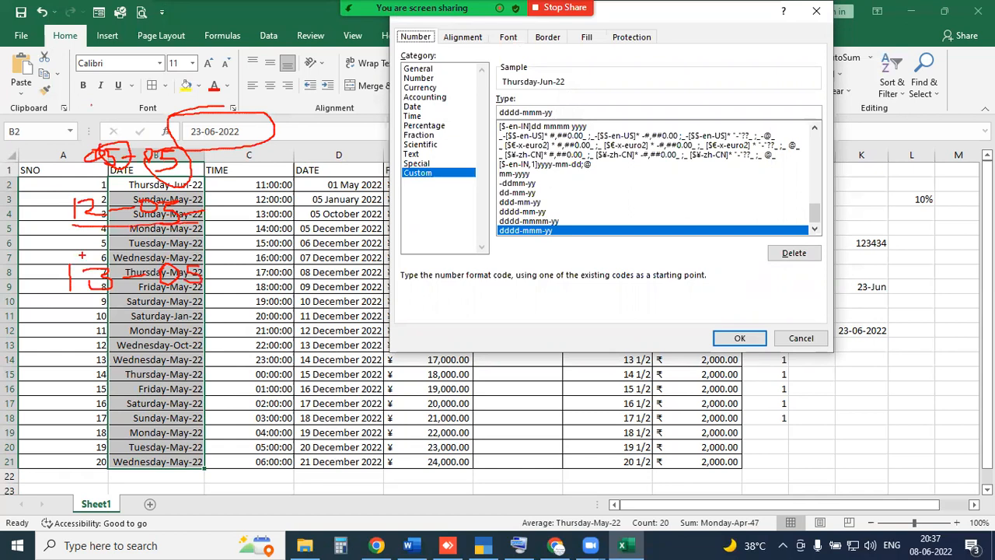
{"action": "left_click_drag", "start_coordinate": [56, 272], "coordinate": [71, 283]}
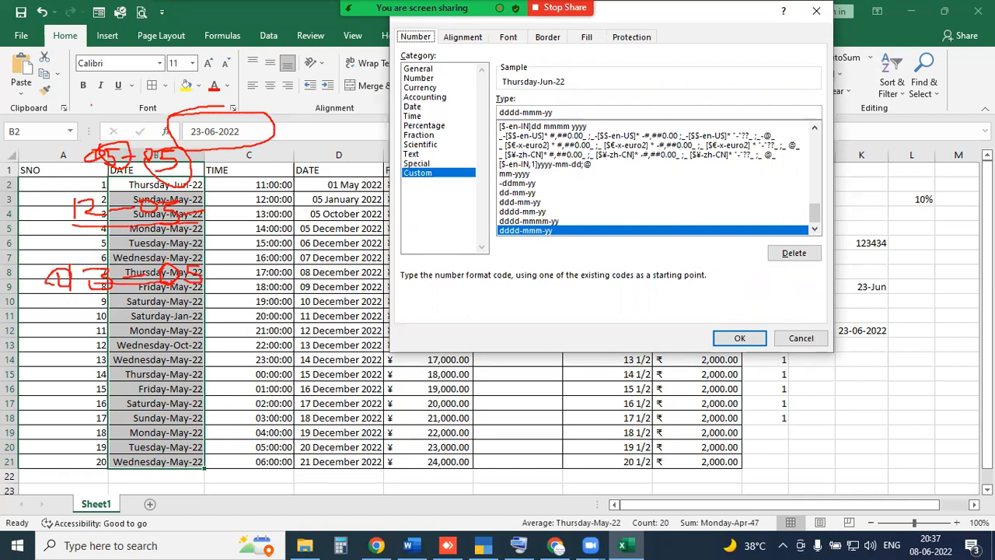
{"action": "left_click_drag", "start_coordinate": [61, 192], "coordinate": [105, 233]}
{"action": "mouse_move", "coordinate": [99, 187]}
{"action": "left_mouse_down"}
{"action": "mouse_move", "coordinate": [74, 210]}
{"action": "mouse_move", "coordinate": [91, 362]}
{"action": "mouse_move", "coordinate": [123, 355]}
{"action": "mouse_move", "coordinate": [122, 342]}
{"action": "left_mouse_up"}
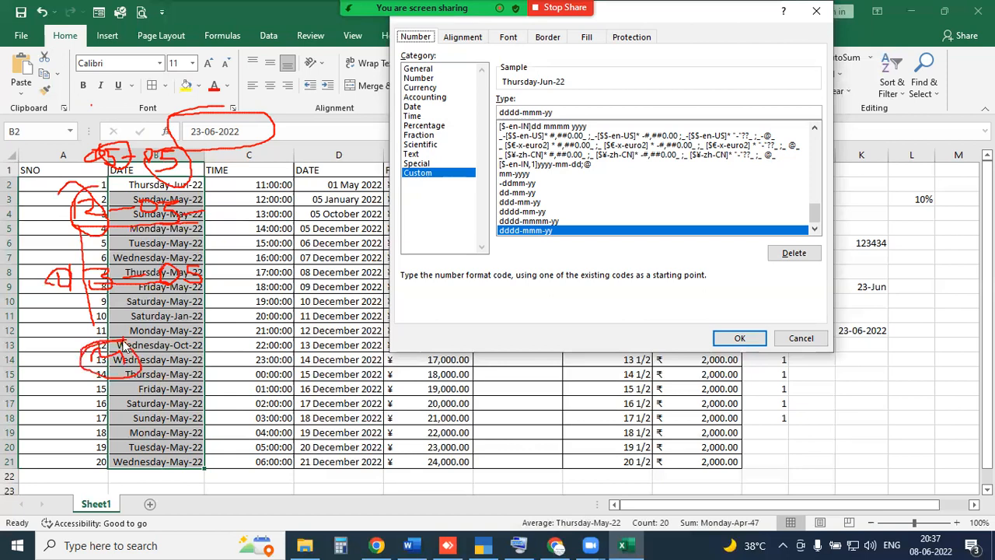
{"action": "key", "text": "Escape"}
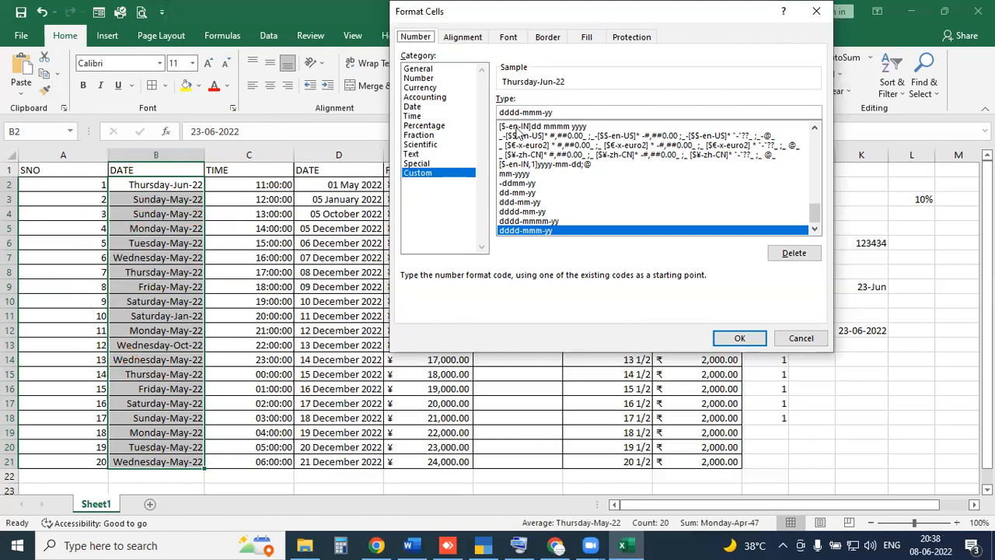
{"action": "left_click", "coordinate": [510, 111]}
{"action": "key", "text": "ctrl+2"}
{"action": "mouse_move", "coordinate": [551, 42]}
{"action": "left_mouse_down"}
{"action": "mouse_move", "coordinate": [715, 104]}
{"action": "mouse_move", "coordinate": [679, 105]}
{"action": "left_mouse_up"}
{"action": "left_click", "coordinate": [636, 80]}
{"action": "type", "text": "2019"}
{"action": "key", "text": "Escape"}
{"action": "left_click_drag", "start_coordinate": [615, 57], "coordinate": [754, 58]}
{"action": "key", "text": "t"}
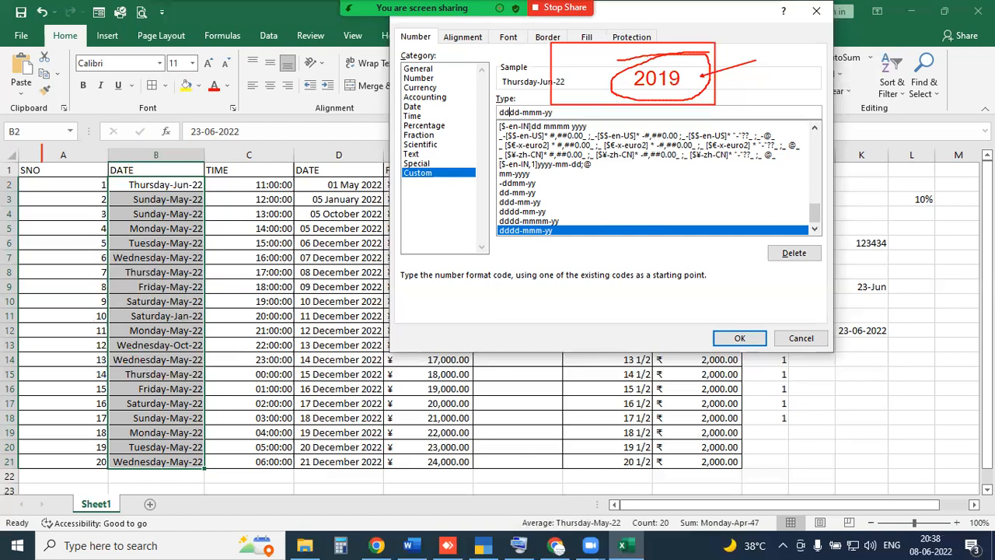
{"action": "left_click", "coordinate": [444, 313]}
{"action": "type", "text": "01-01-2"}
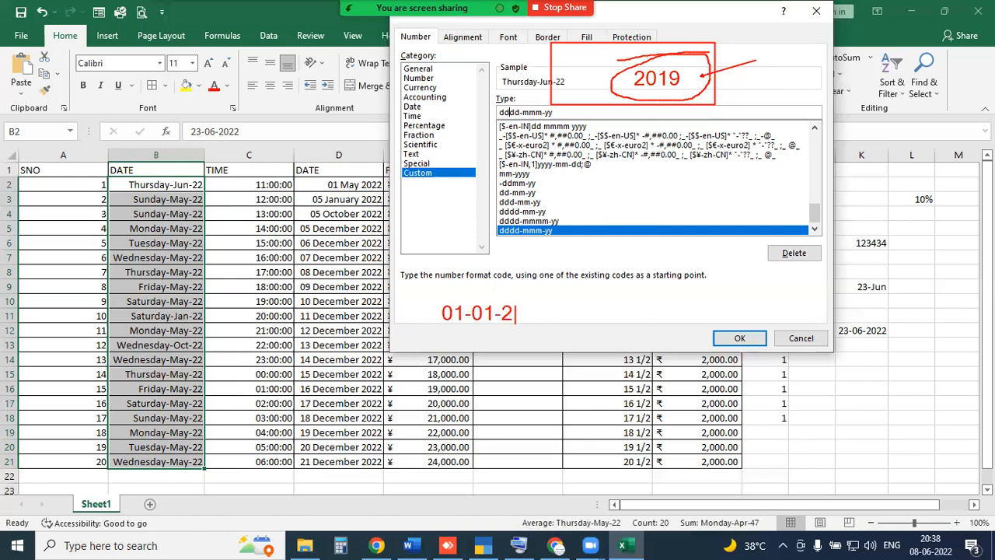
{"action": "type", "text": "022"}
{"action": "left_click", "coordinate": [418, 412]}
{"action": "type", "text": "mm-dd-yyyy"}
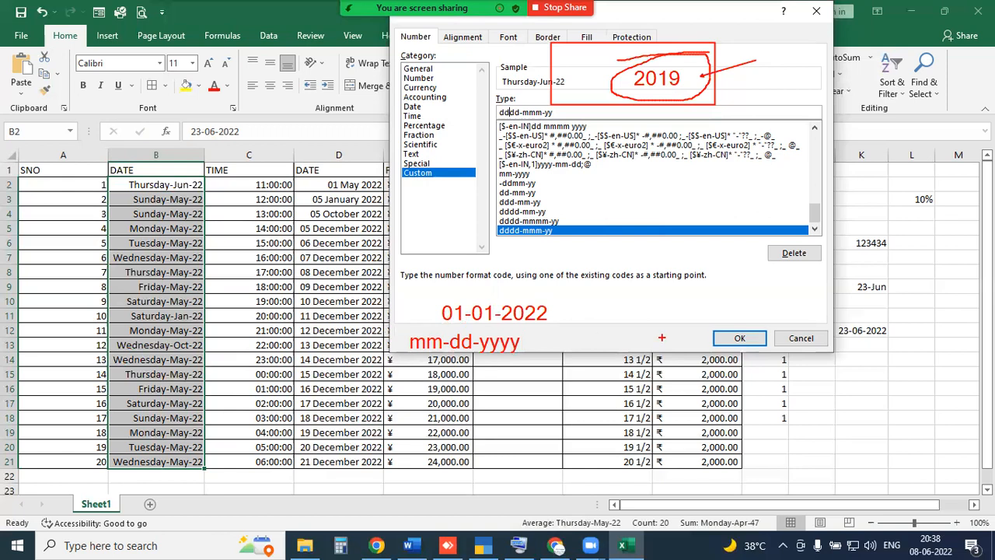
{"action": "left_click", "coordinate": [778, 336]}
{"action": "left_click", "coordinate": [780, 336]}
Step: Enter the date 01-01-2022 in the empty cell P1
{"action": "left_click_drag", "start_coordinate": [792, 506], "coordinate": [972, 508]}
{"action": "scroll", "coordinate": [626, 179], "scroll_direction": "right", "scroll_amount": 5}
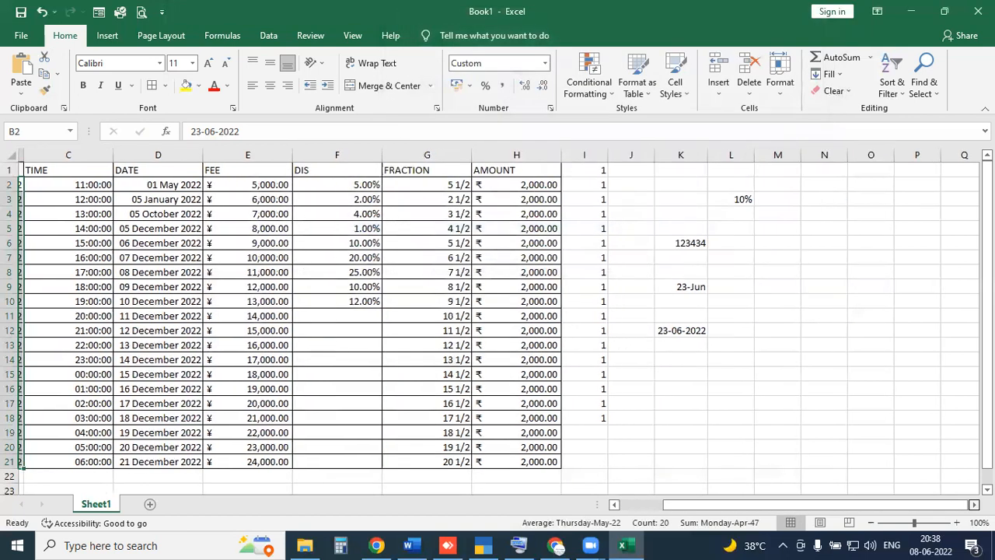
{"action": "left_click", "coordinate": [624, 174]}
{"action": "type", "text": "01-0"}
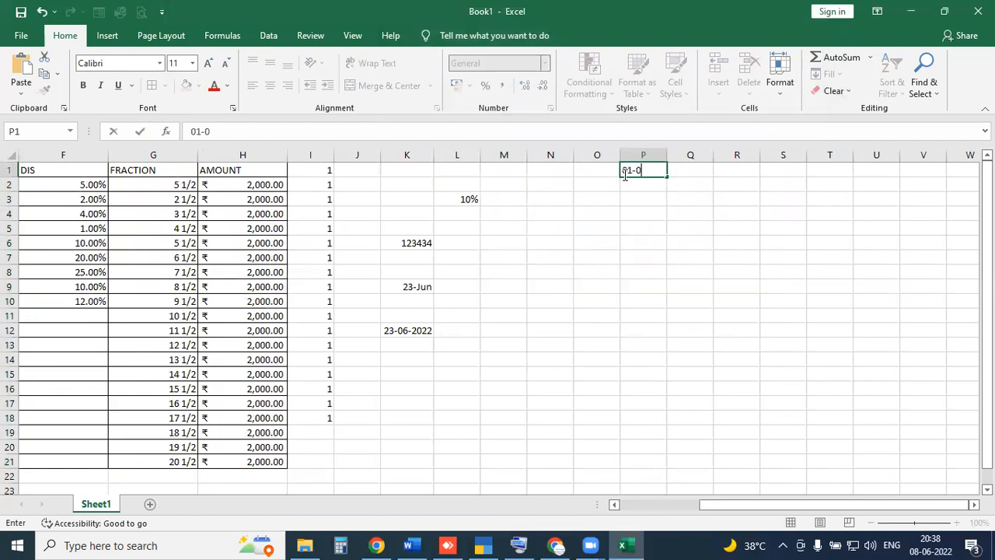
{"action": "type", "text": "1-2022"}
{"action": "key", "text": "Return"}
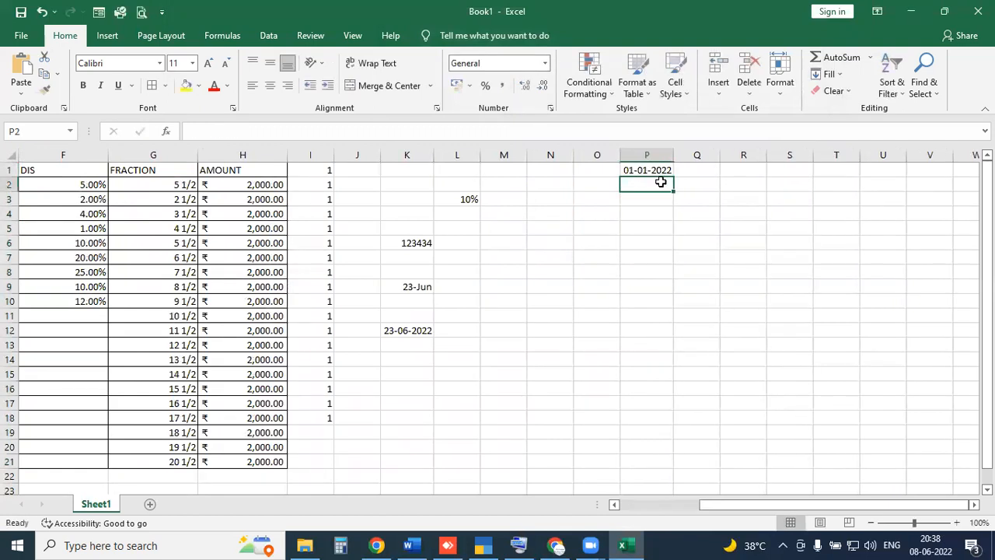
Step: Fill the date series from P1 down to P20 in daily increments
{"action": "left_click", "coordinate": [667, 173]}
{"action": "left_click_drag", "start_coordinate": [669, 213], "coordinate": [670, 462]}
{"action": "left_click_drag", "start_coordinate": [604, 425], "coordinate": [604, 425]}
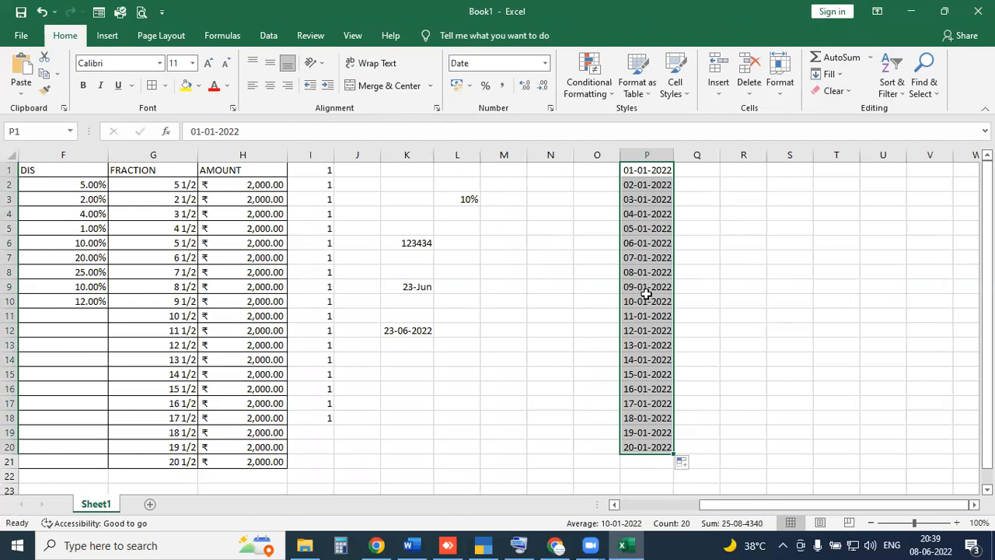
Step: Clear the cells P11:P23, keeping only the first ten dates of the series
{"action": "left_click", "coordinate": [640, 300], "text": "shift"}
{"action": "left_click_drag", "start_coordinate": [641, 317], "coordinate": [645, 474]}
{"action": "key", "text": "Delete"}
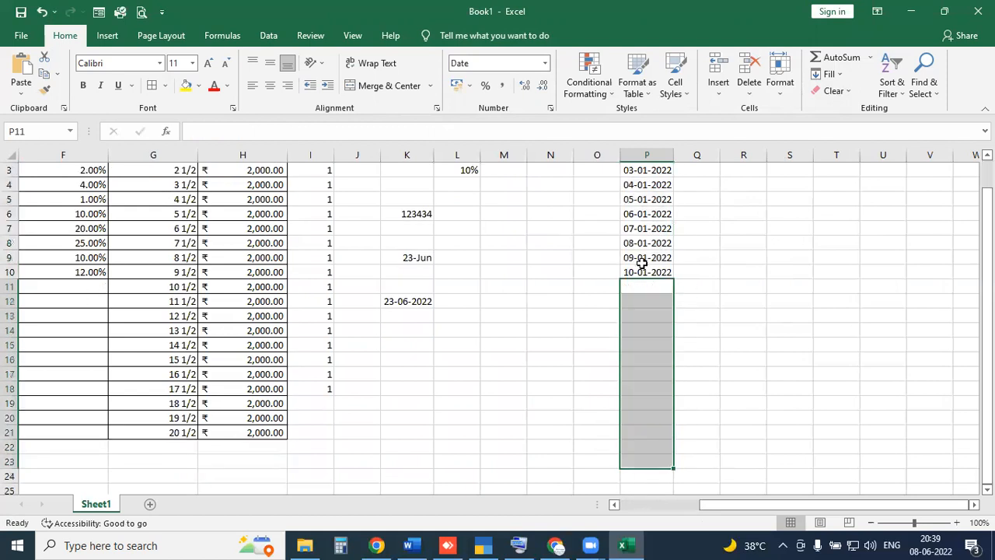
Step: Apply the custom date format mm-dd-yyyy to the dates in P3:P10
{"action": "left_click_drag", "start_coordinate": [643, 173], "coordinate": [646, 285]}
{"action": "key", "text": "shift+Up"}
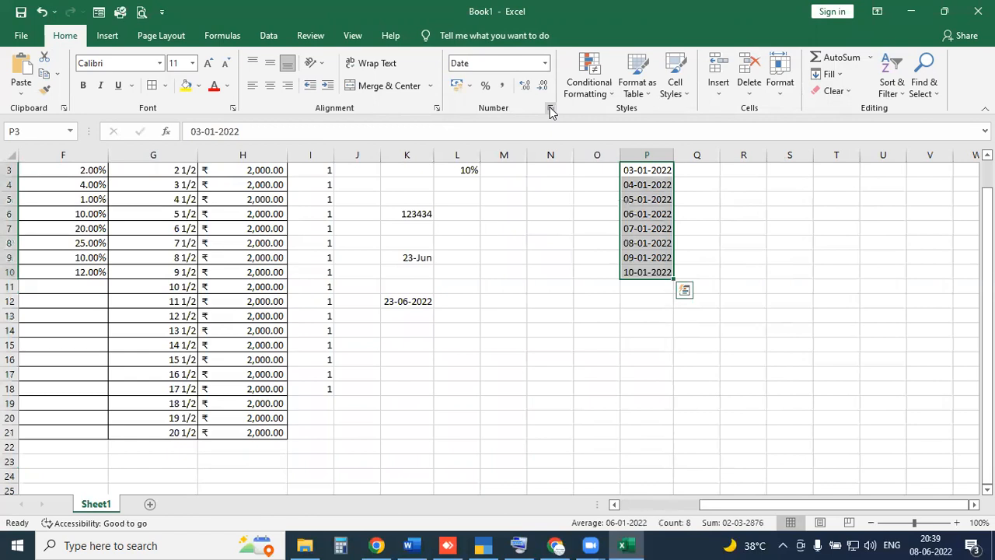
{"action": "left_click", "coordinate": [550, 109]}
{"action": "left_click", "coordinate": [454, 173]}
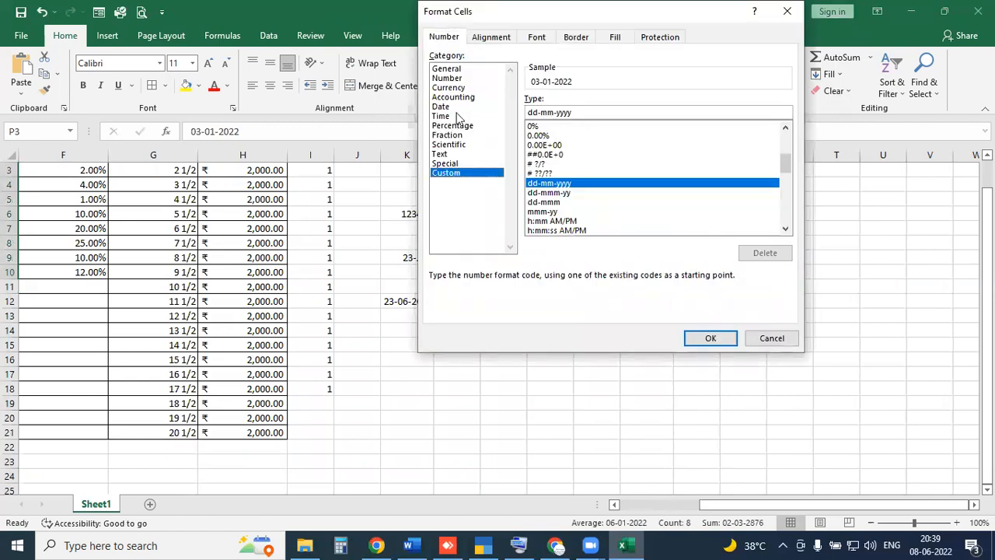
{"action": "key", "text": "Tab"}
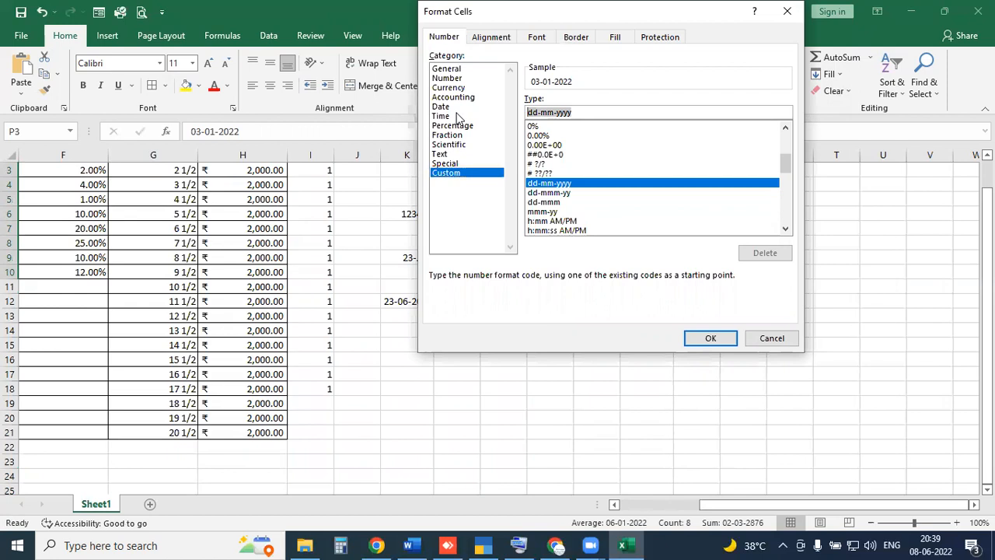
{"action": "type", "text": "mm-dd"}
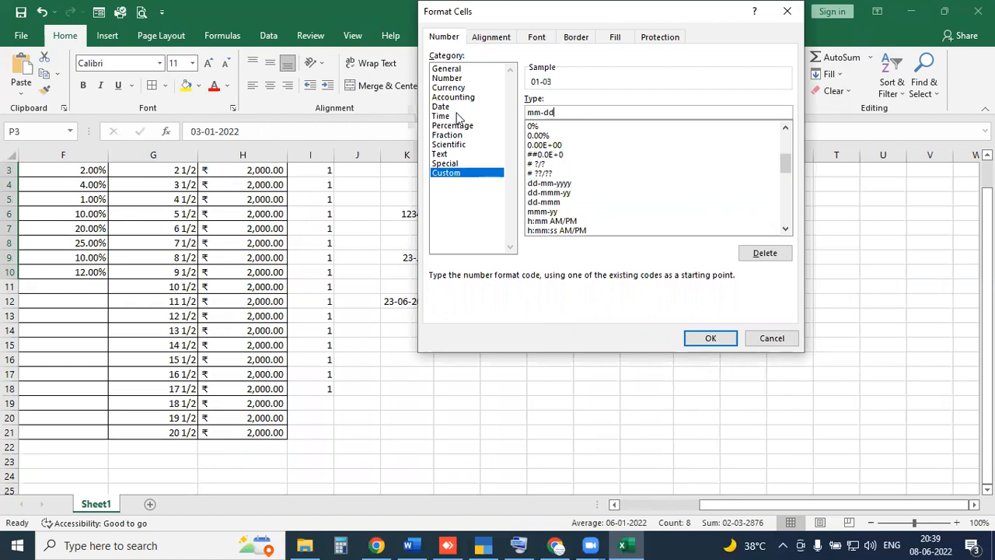
{"action": "type", "text": "-yyyy"}
{"action": "key", "text": "Return"}
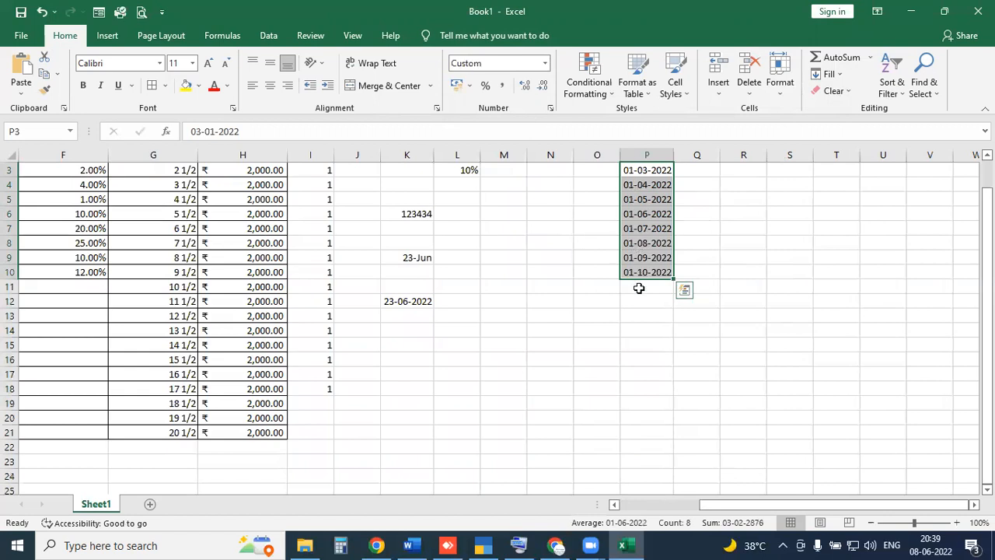
{"action": "mouse_move", "coordinate": [608, 297]}
{"action": "left_mouse_down"}
{"action": "mouse_move", "coordinate": [629, 276]}
{"action": "mouse_move", "coordinate": [645, 278]}
{"action": "left_mouse_up"}
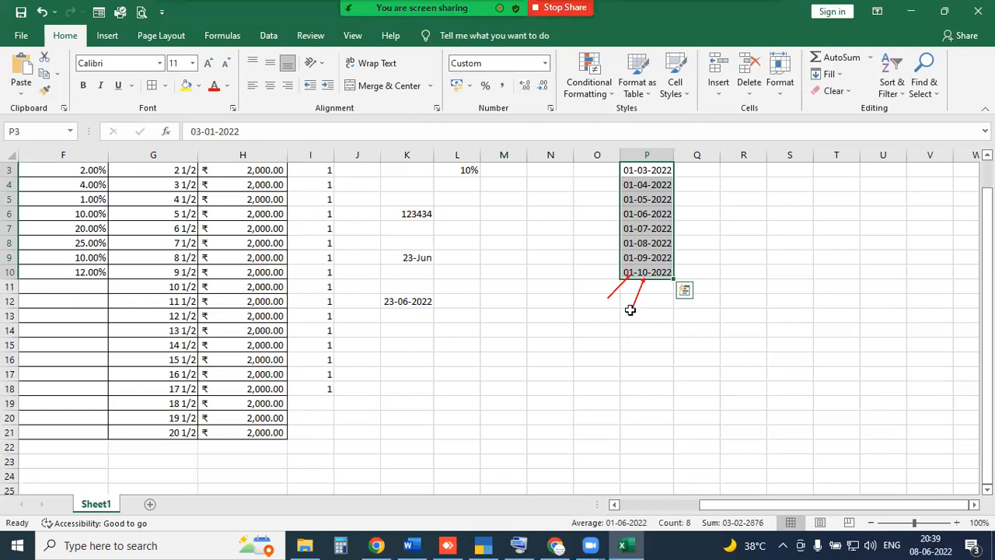
{"action": "key", "text": "Escape"}
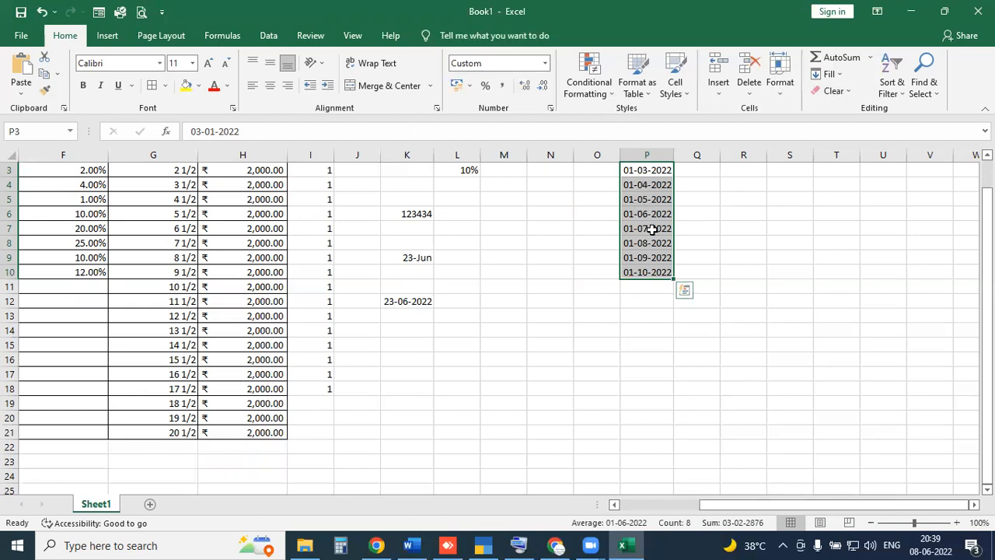
Step: Clear the dates in P3:P10 and enter the date 12-01-2022 in P3
{"action": "key", "text": "Delete"}
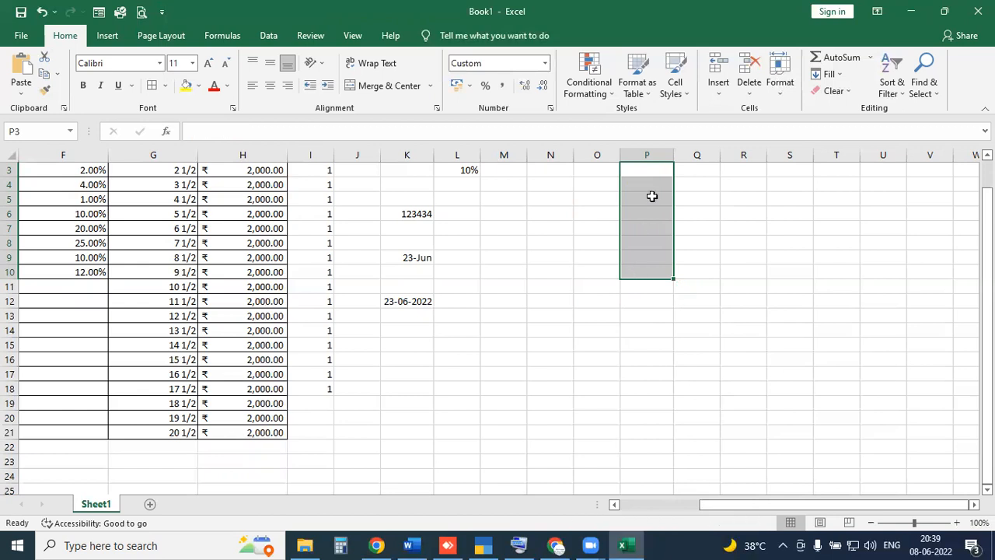
{"action": "left_click", "coordinate": [641, 167]}
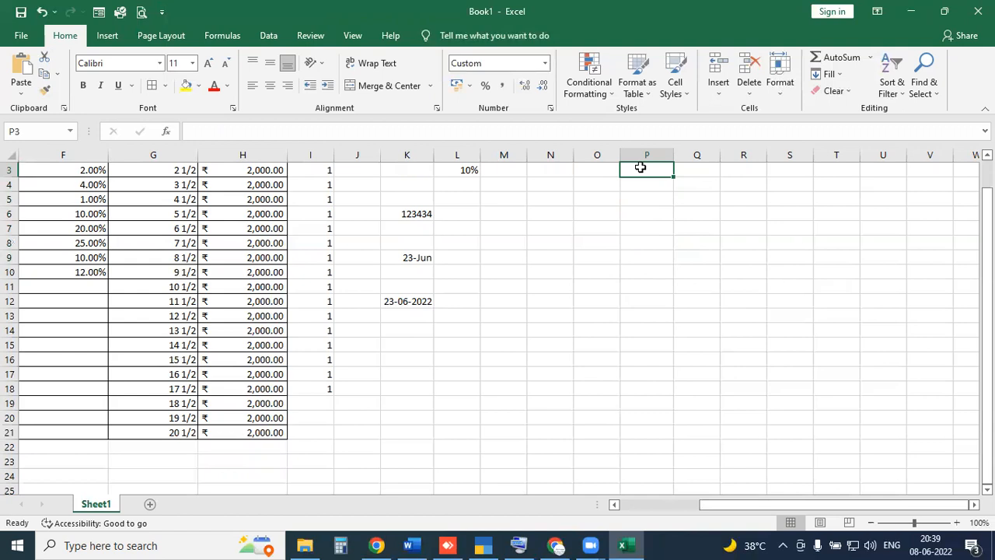
{"action": "type", "text": "0"}
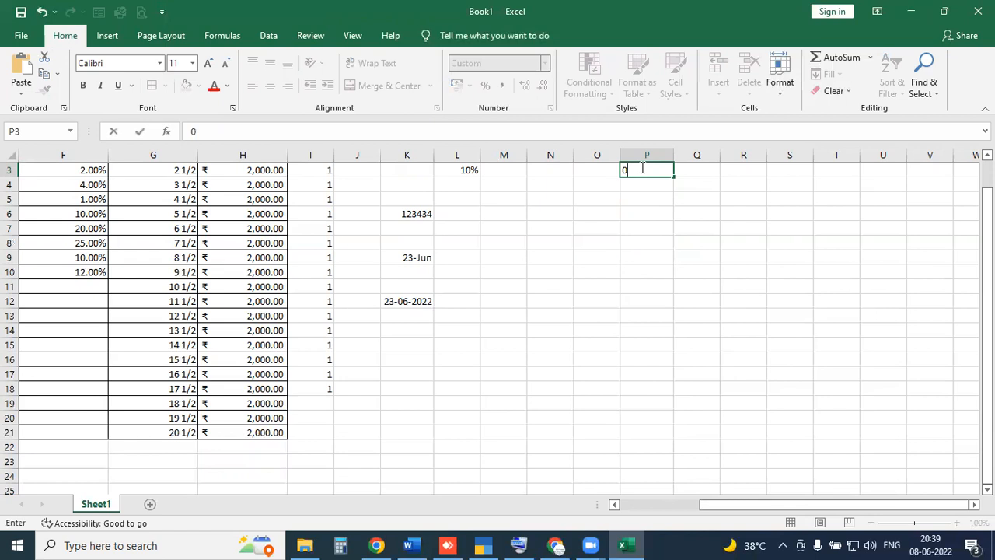
{"action": "key", "text": "BackSpace"}
{"action": "type", "text": "12-01-2022"}
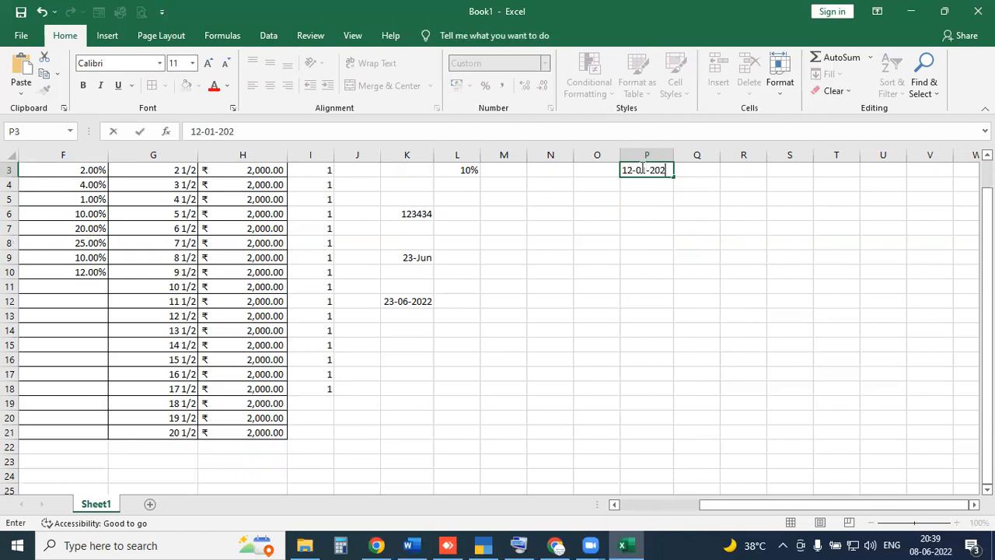
{"action": "key", "text": "Return"}
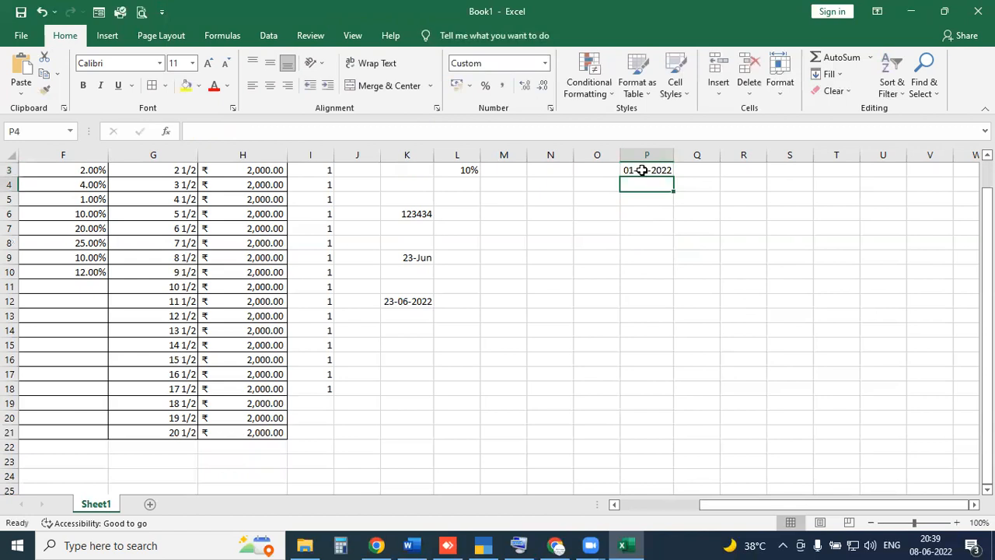
Step: Compare the date stored in P3 with the way the cell displays it
{"action": "left_click", "coordinate": [632, 170]}
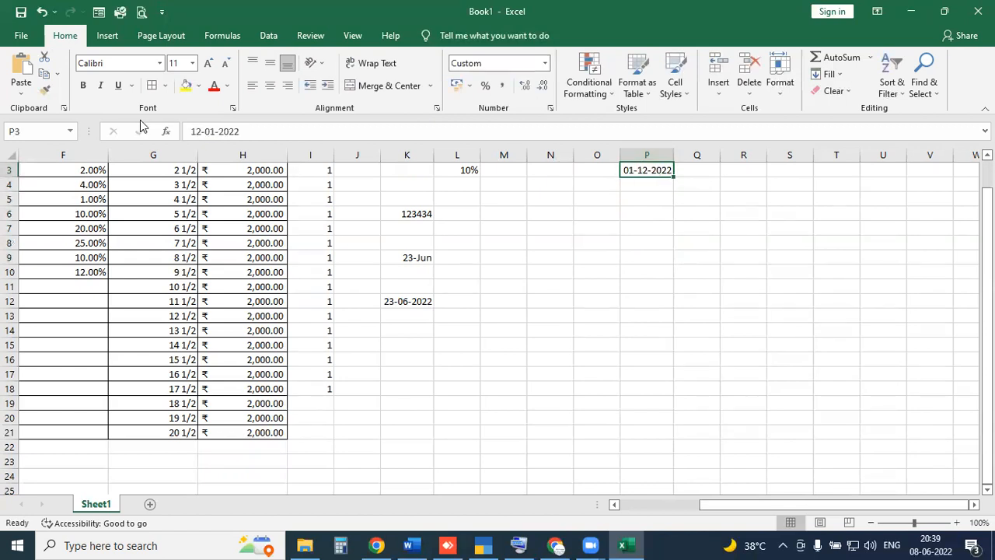
{"action": "key", "text": "ctrl+2"}
{"action": "left_click_drag", "start_coordinate": [188, 136], "coordinate": [111, 185]}
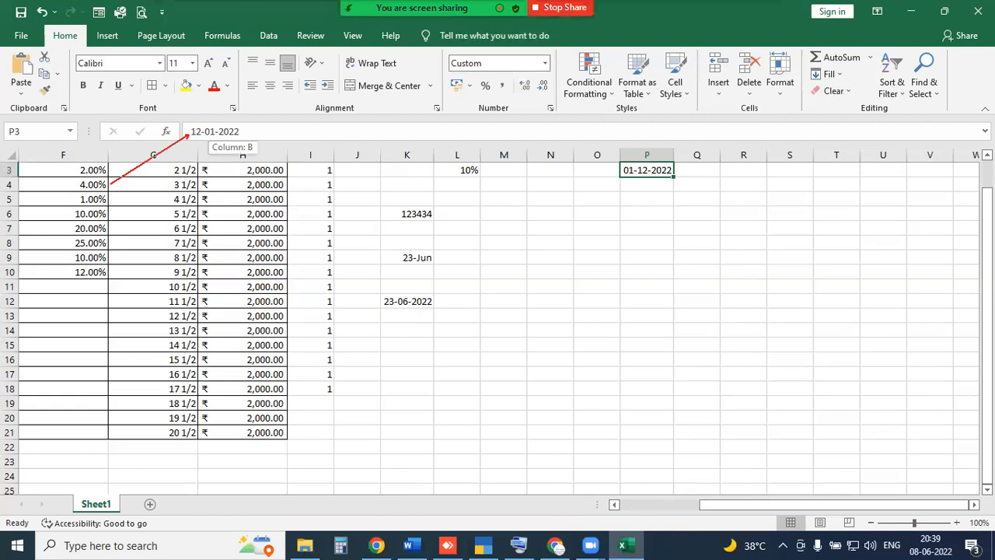
{"action": "left_click_drag", "start_coordinate": [208, 137], "coordinate": [176, 169]}
{"action": "left_click_drag", "start_coordinate": [230, 137], "coordinate": [213, 166]}
{"action": "mouse_move", "coordinate": [175, 127]}
{"action": "left_mouse_down"}
{"action": "mouse_move", "coordinate": [437, 108]}
{"action": "mouse_move", "coordinate": [617, 160]}
{"action": "mouse_move", "coordinate": [604, 173]}
{"action": "left_mouse_up"}
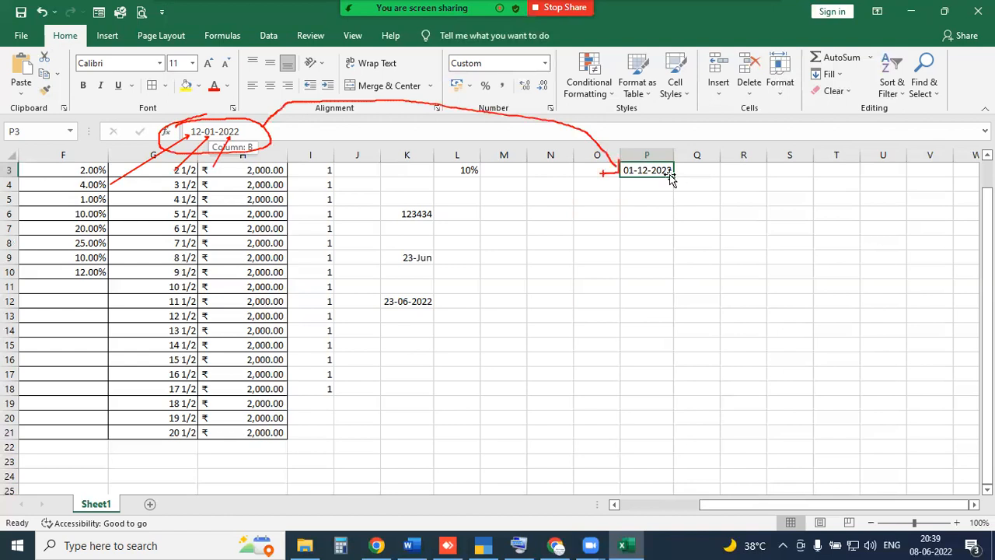
Step: Clear P3 and enter the date 12-01-2022 in it again
{"action": "key", "text": "Delete"}
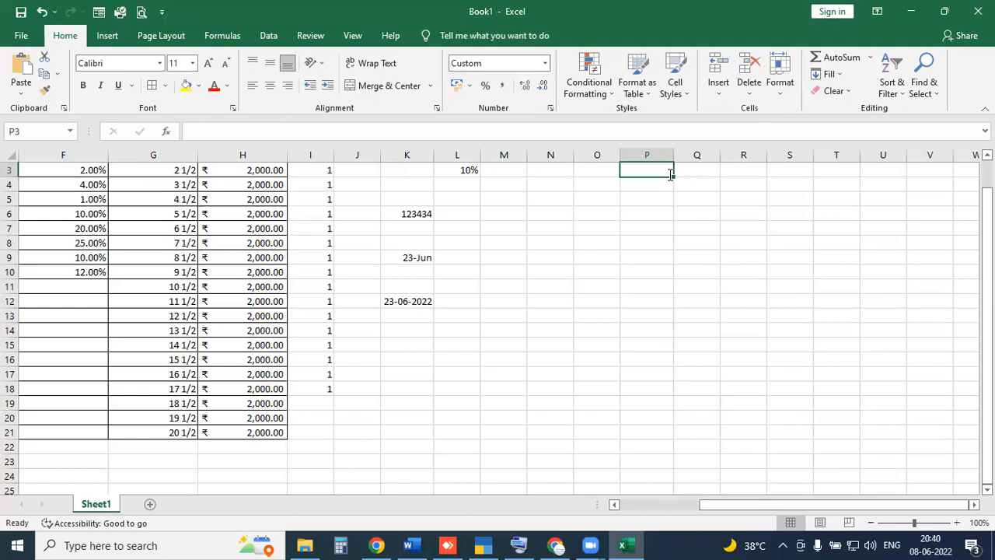
{"action": "type", "text": "12-01-2022"}
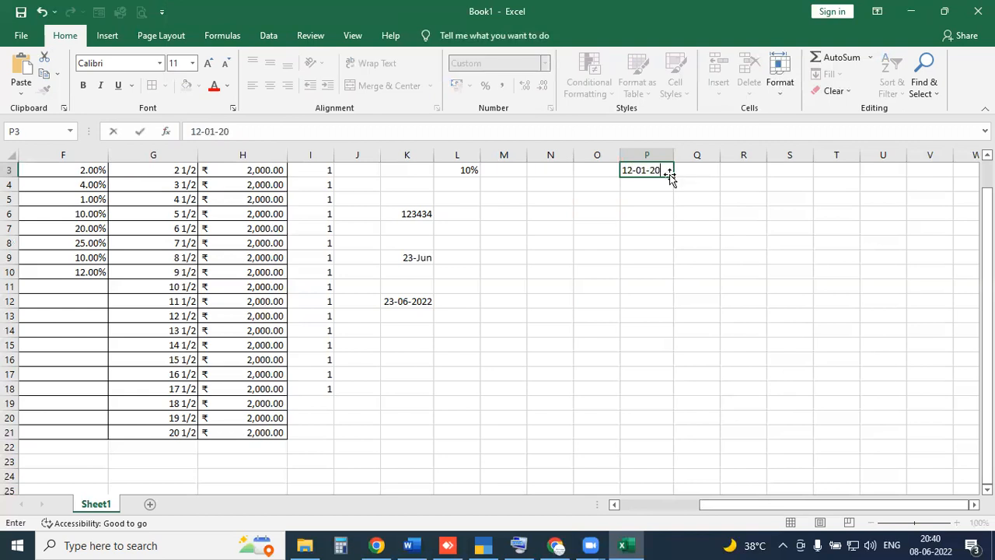
{"action": "key", "text": "Return"}
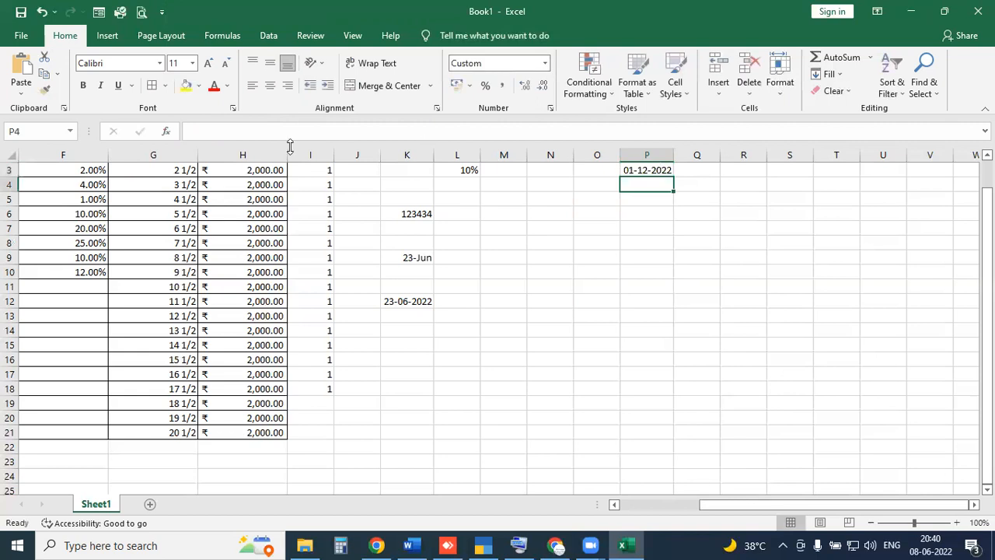
Step: Check the day and month order of P3's stored date against its displayed date
{"action": "left_click", "coordinate": [660, 170]}
{"action": "mouse_move", "coordinate": [194, 132]}
{"action": "left_mouse_down"}
{"action": "mouse_move", "coordinate": [247, 159]}
{"action": "mouse_move", "coordinate": [622, 164]}
{"action": "left_mouse_up"}
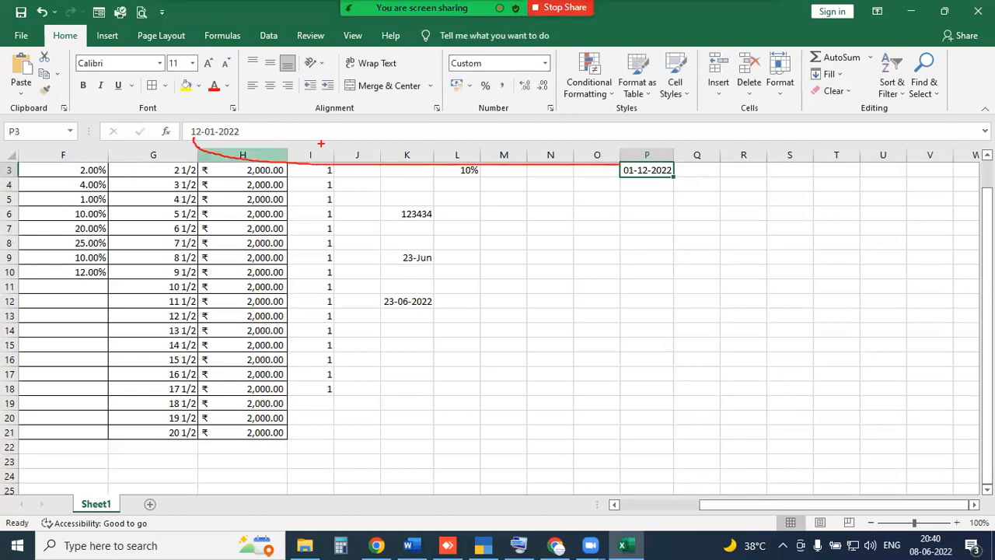
{"action": "mouse_move", "coordinate": [196, 128]}
{"action": "left_mouse_down"}
{"action": "mouse_move", "coordinate": [487, 110]}
{"action": "mouse_move", "coordinate": [620, 161]}
{"action": "left_mouse_up"}
{"action": "mouse_move", "coordinate": [213, 143]}
{"action": "left_mouse_down"}
{"action": "mouse_move", "coordinate": [434, 145]}
{"action": "mouse_move", "coordinate": [579, 167]}
{"action": "left_mouse_up"}
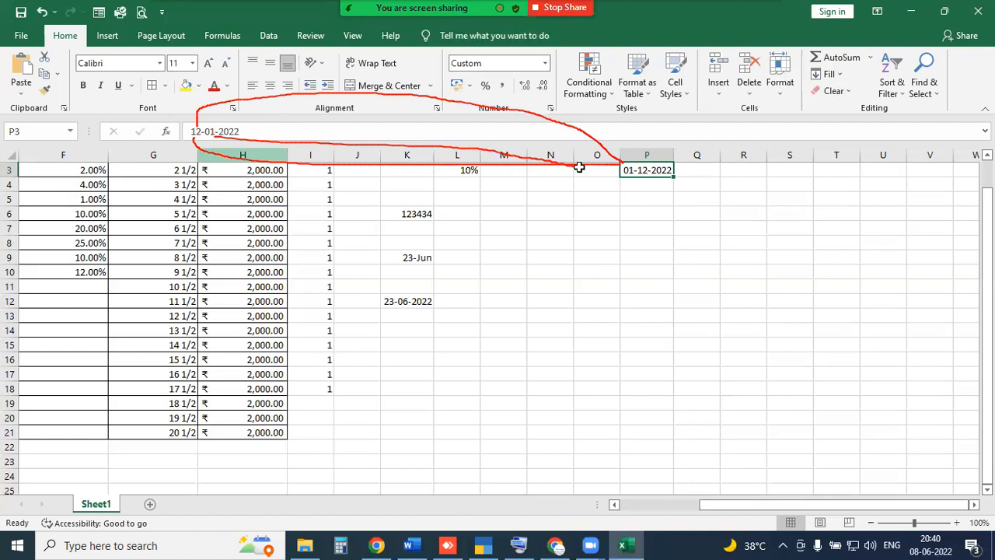
{"action": "key", "text": "Escape"}
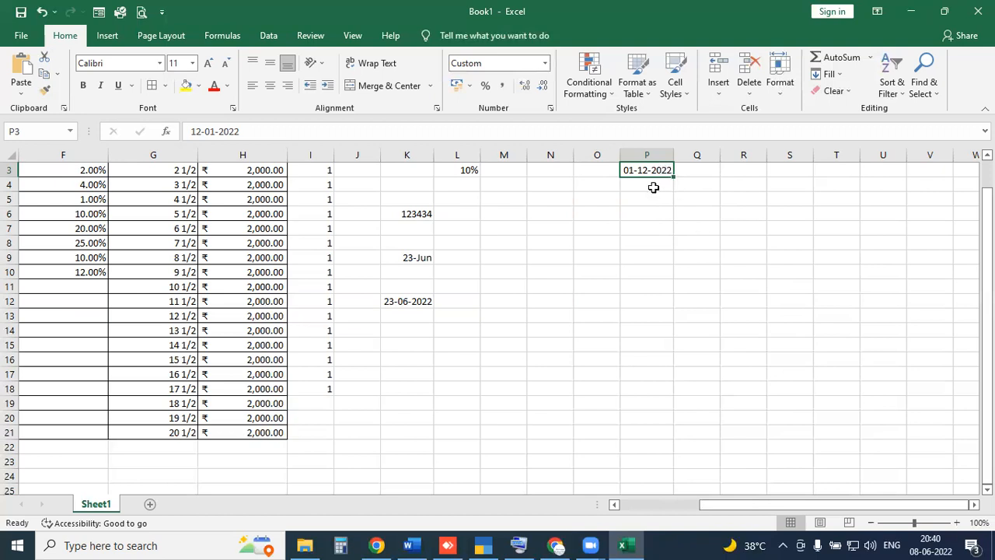
Step: Set P3's custom format to dd-mm-yyyy and fill the daily date series down to P15
{"action": "left_click", "coordinate": [550, 109]}
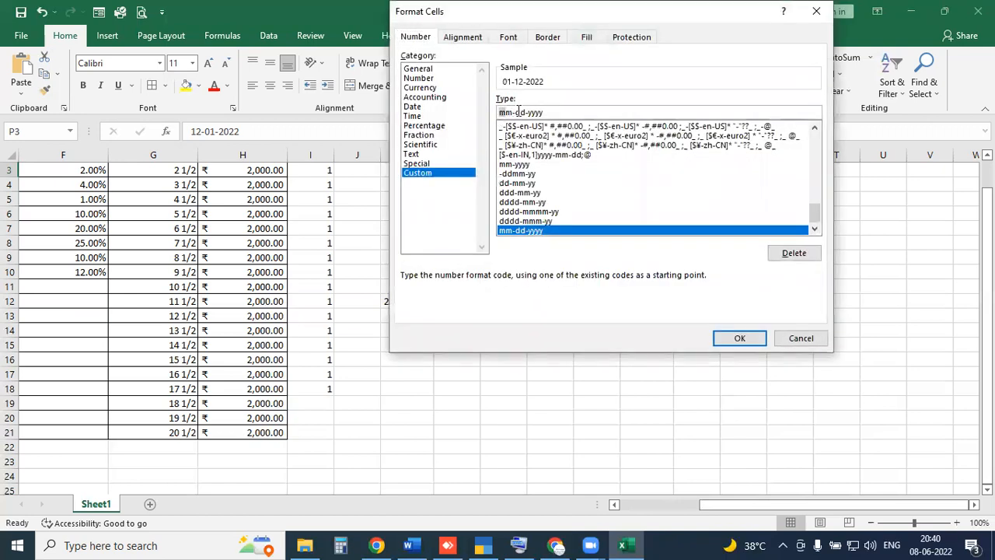
{"action": "type", "text": "dd"}
{"action": "left_click_drag", "start_coordinate": [513, 113], "coordinate": [523, 114]}
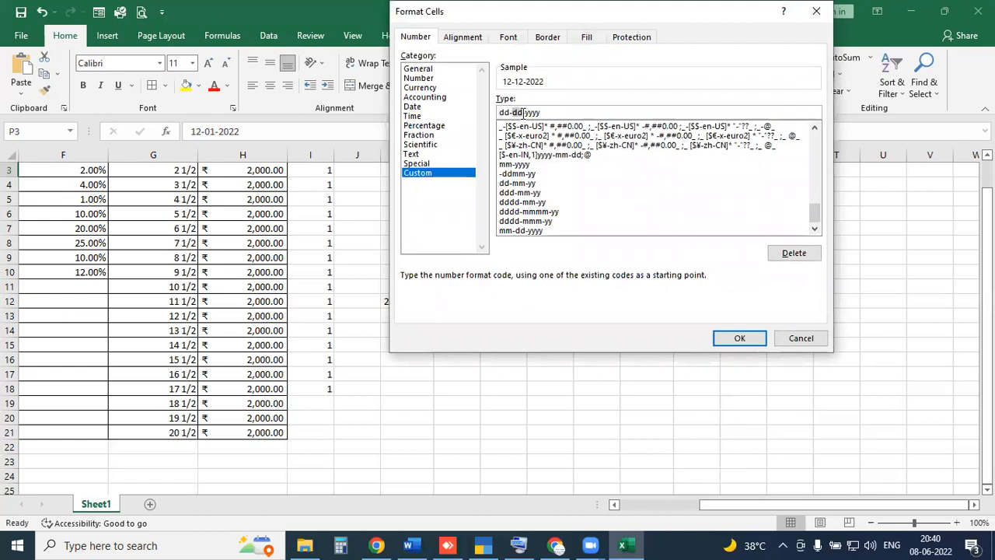
{"action": "type", "text": "mm"}
{"action": "left_click", "coordinate": [723, 338]}
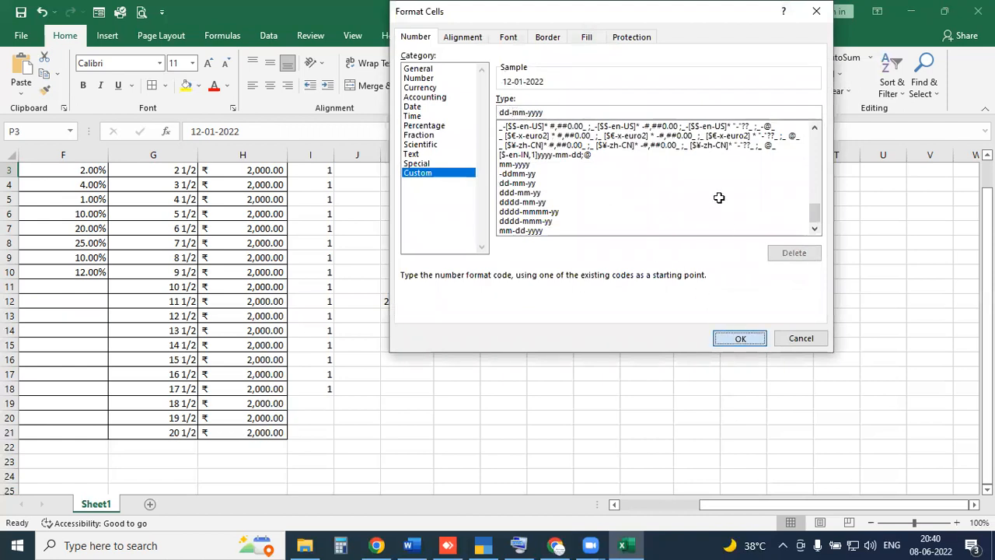
{"action": "left_click_drag", "start_coordinate": [672, 177], "coordinate": [661, 352]}
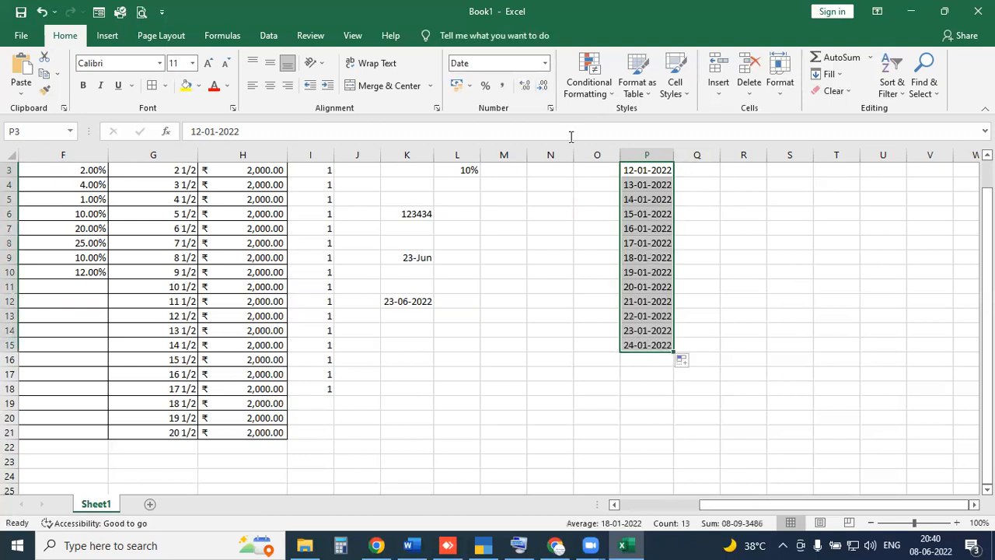
Step: Delete columns I through Q, which hold the practice values beside the main table
{"action": "left_click", "coordinate": [442, 327]}
{"action": "left_click_drag", "start_coordinate": [334, 156], "coordinate": [737, 144]}
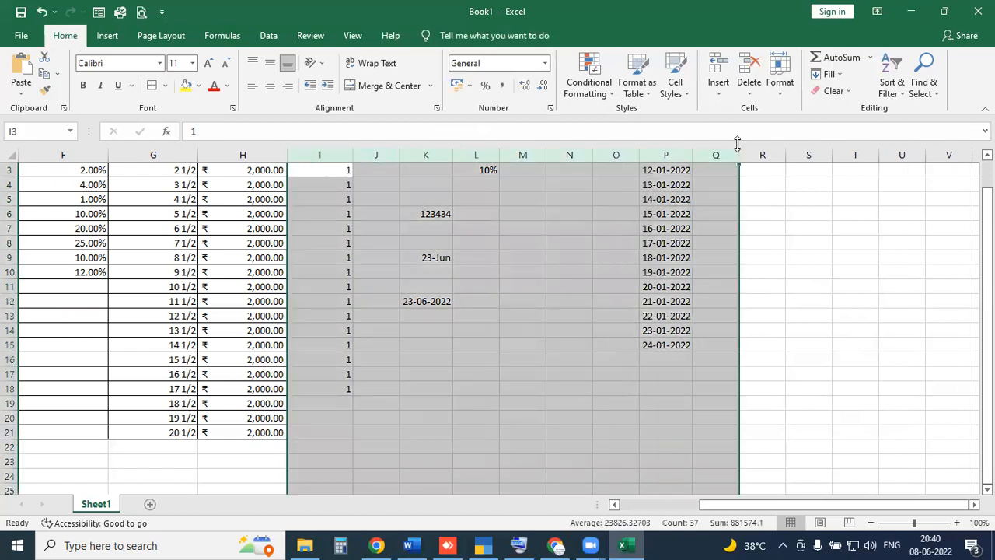
{"action": "key", "text": "ctrl+minus"}
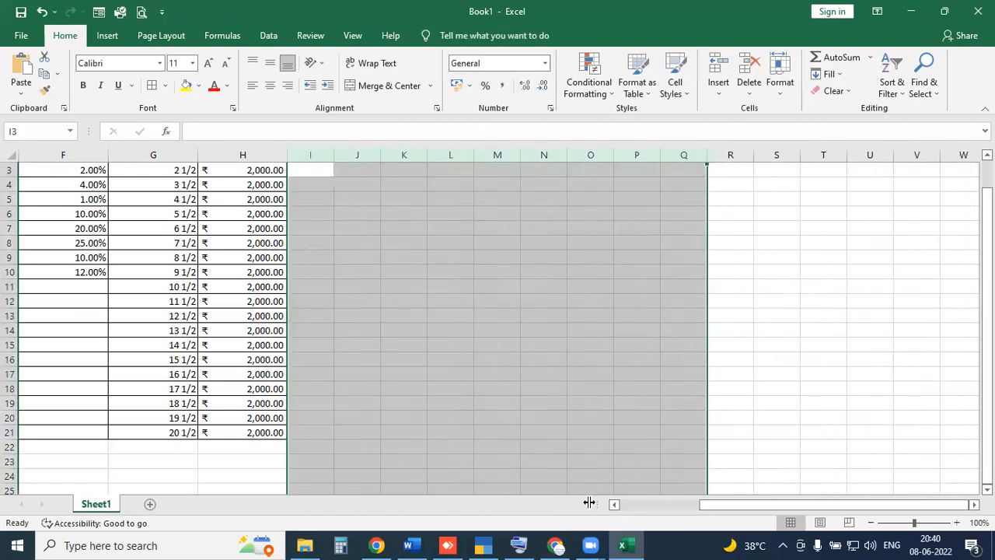
{"action": "scroll", "coordinate": [418, 345], "scroll_direction": "left", "scroll_amount": 5}
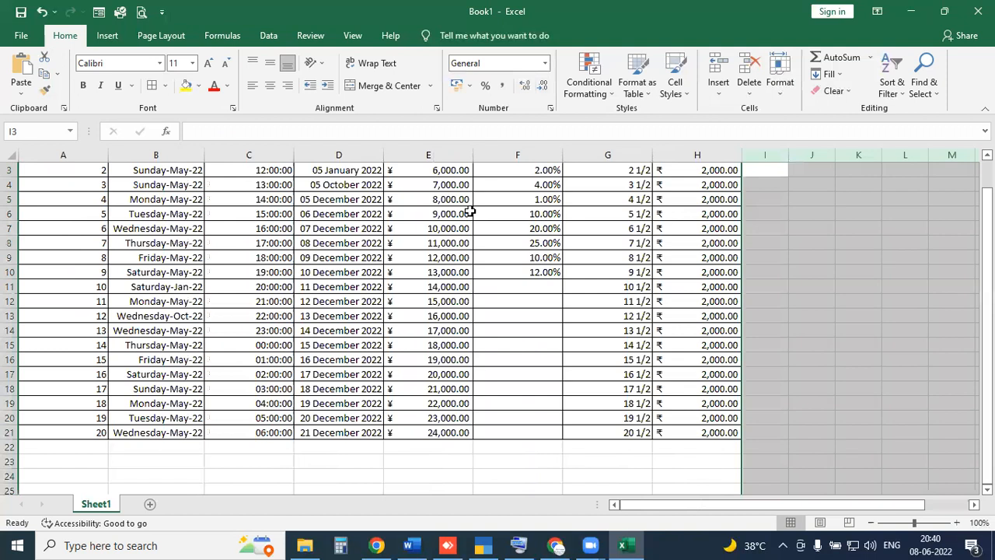
Step: Enter the heading Amount in J1 and the value 5000 in J2
{"action": "left_click", "coordinate": [546, 64]}
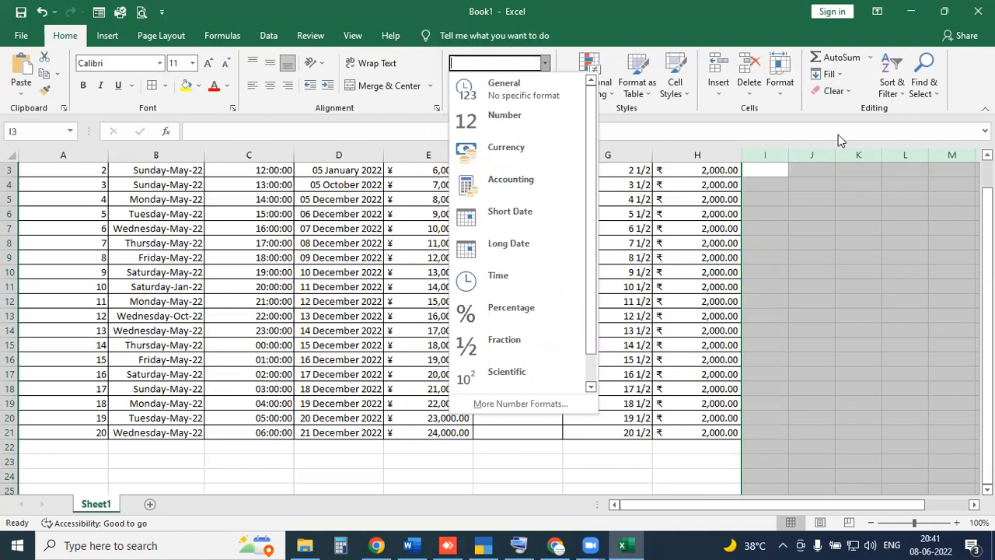
{"action": "scroll", "coordinate": [808, 173], "scroll_direction": "up", "scroll_amount": 1}
{"action": "left_click", "coordinate": [814, 168]}
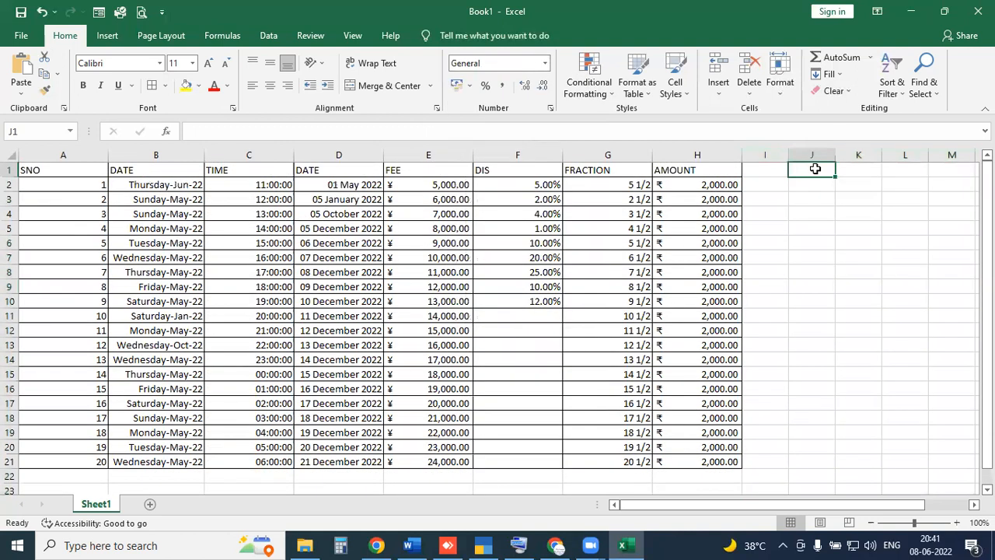
{"action": "type", "text": "Amount"}
{"action": "key", "text": "Return"}
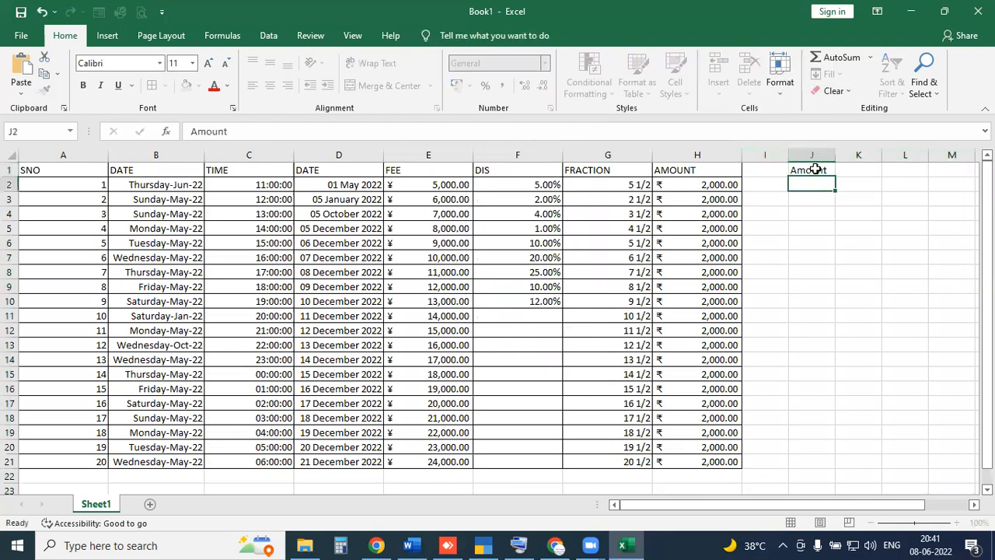
{"action": "type", "text": "5000"}
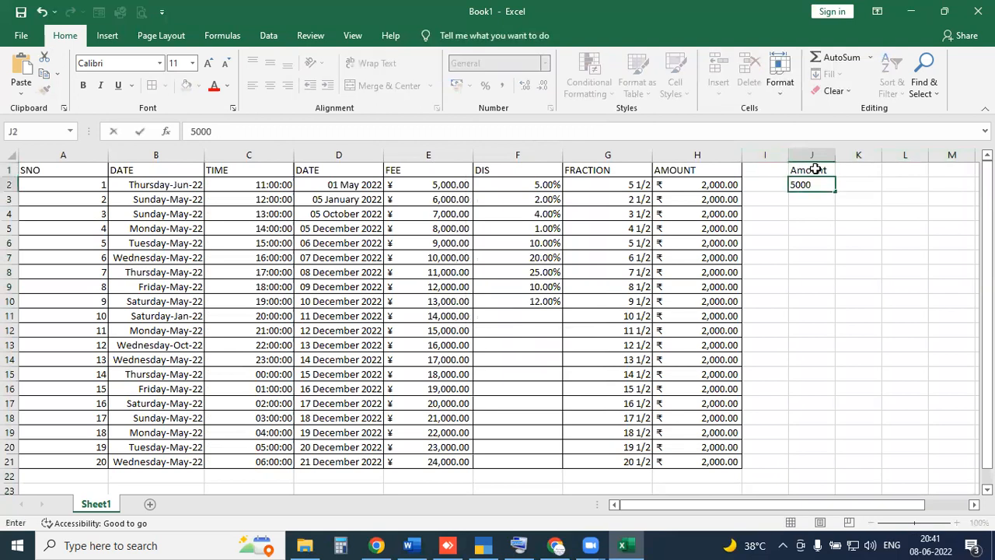
{"action": "left_click", "coordinate": [814, 169]}
Step: Copy the 5000 from J2 down to J20 and format those cells as Currency
{"action": "left_click", "coordinate": [827, 189]}
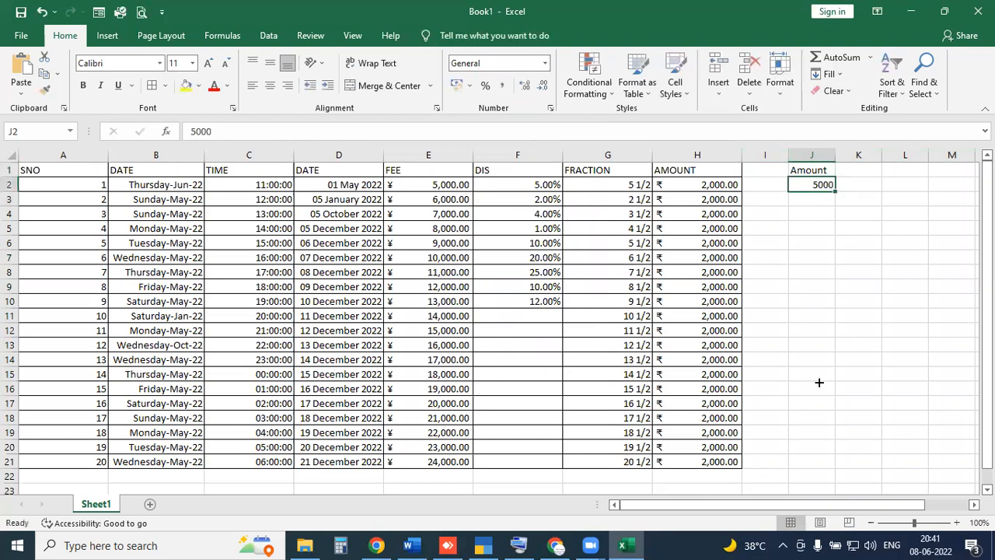
{"action": "left_click_drag", "start_coordinate": [816, 457], "coordinate": [812, 447]}
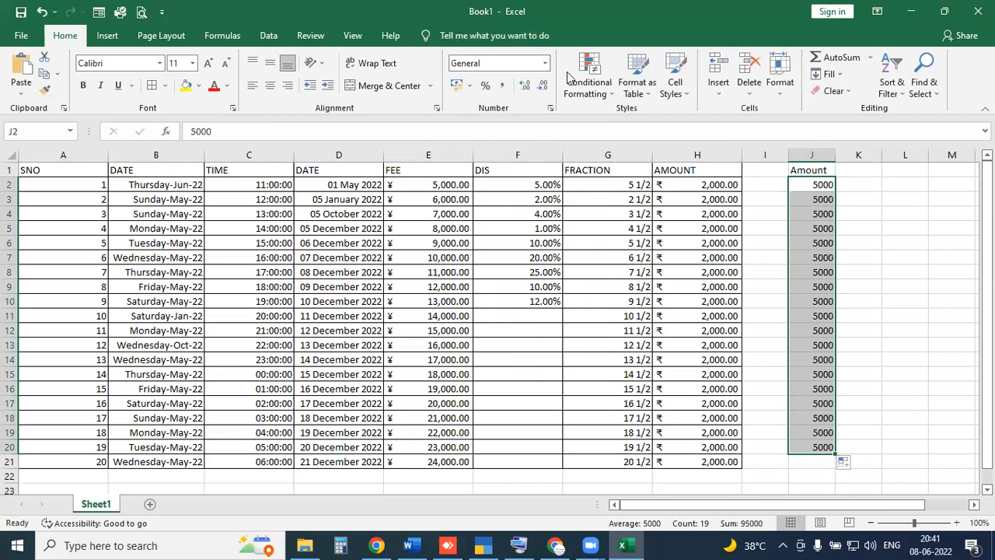
{"action": "left_click", "coordinate": [546, 67]}
{"action": "left_click", "coordinate": [506, 165]}
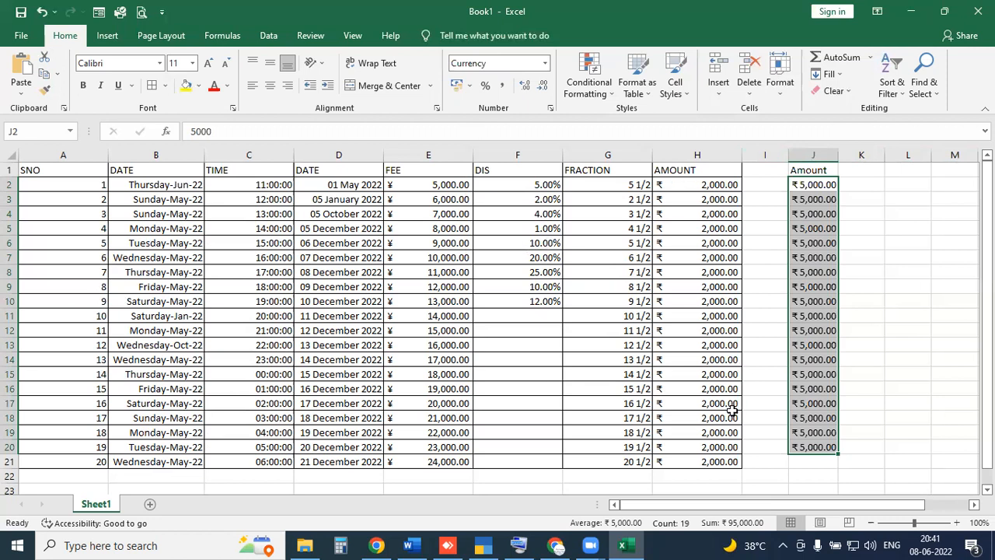
Step: Insert an empty column in front of the TIME column
{"action": "left_click", "coordinate": [177, 154]}
{"action": "left_click", "coordinate": [268, 154]}
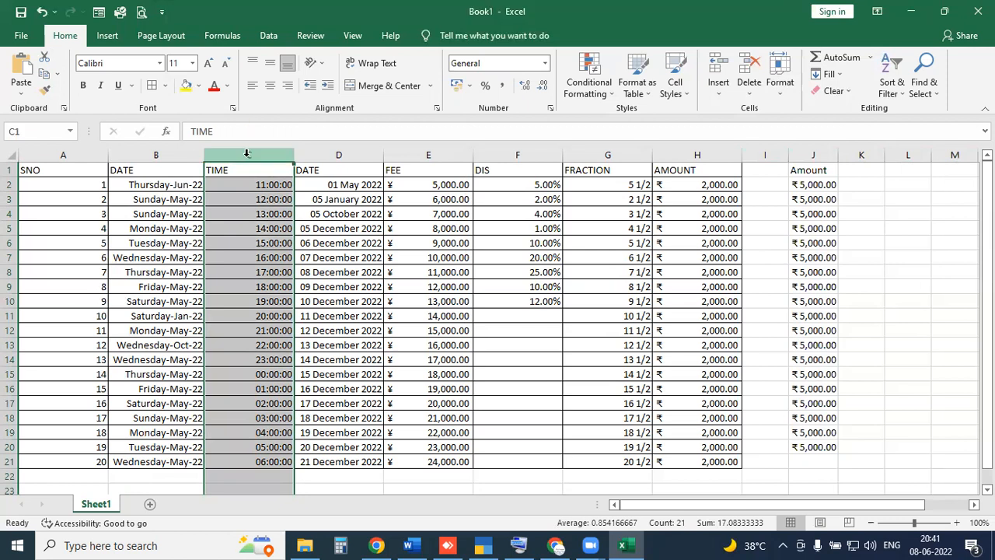
{"action": "left_click", "coordinate": [719, 64]}
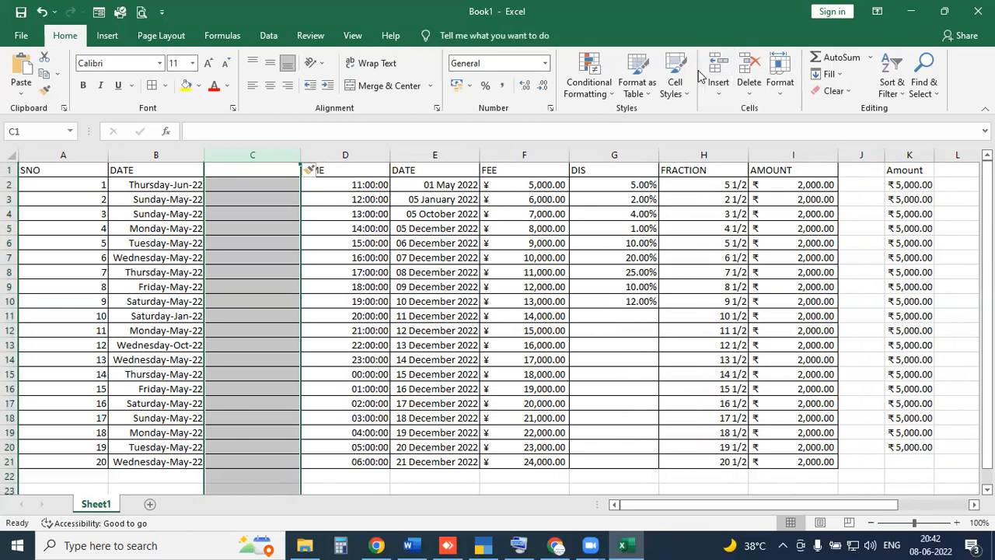
{"action": "key", "text": "F4"}
{"action": "key", "text": "F4"}
{"action": "key", "text": "F4"}
{"action": "key", "text": "ctrl+z"}
{"action": "key", "text": "ctrl+z"}
{"action": "key", "text": "ctrl+z"}
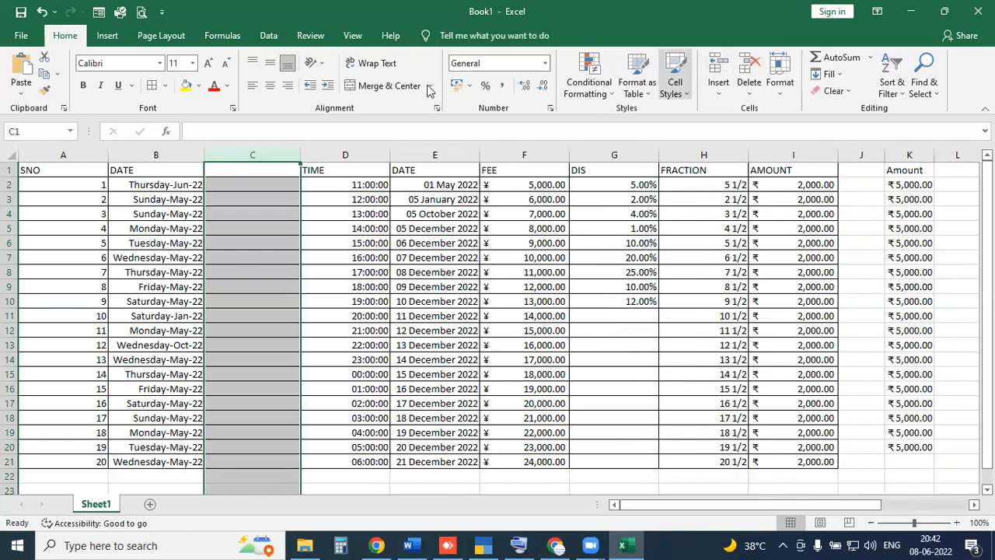
Step: Enter the heading ProductNO in C1 of the new column
{"action": "left_click", "coordinate": [234, 168]}
{"action": "key", "text": "Down"}
{"action": "key", "text": "Up"}
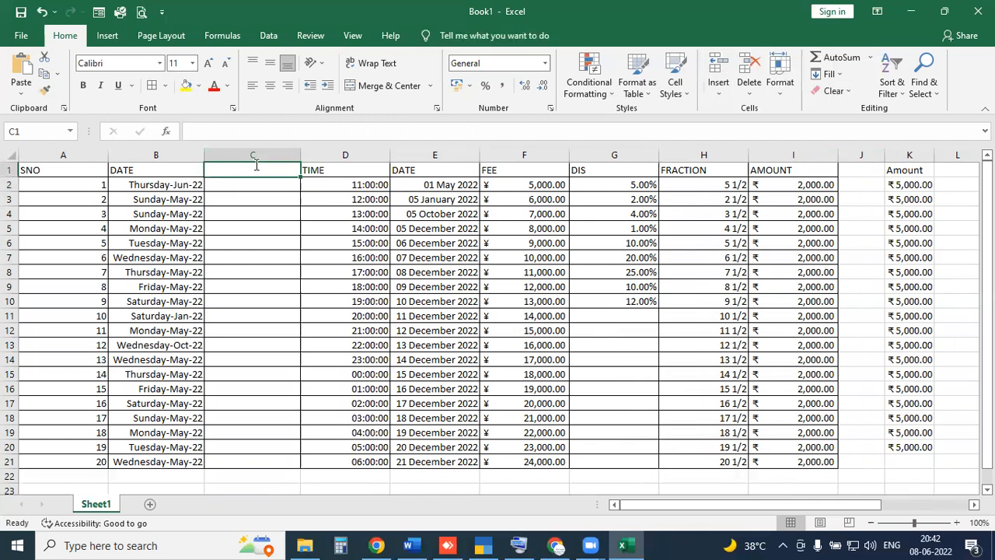
{"action": "type", "text": "Pro ductNO"}
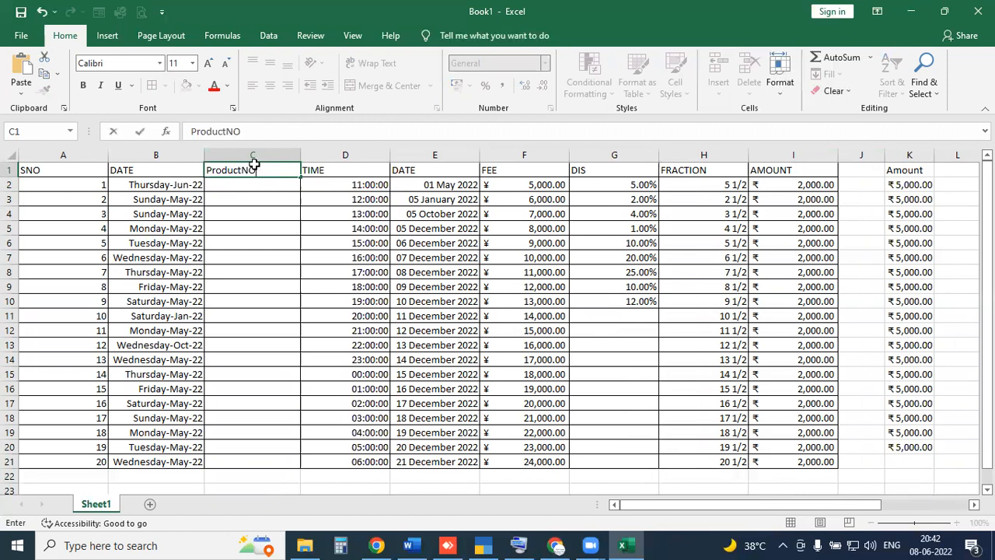
{"action": "key", "text": "Return"}
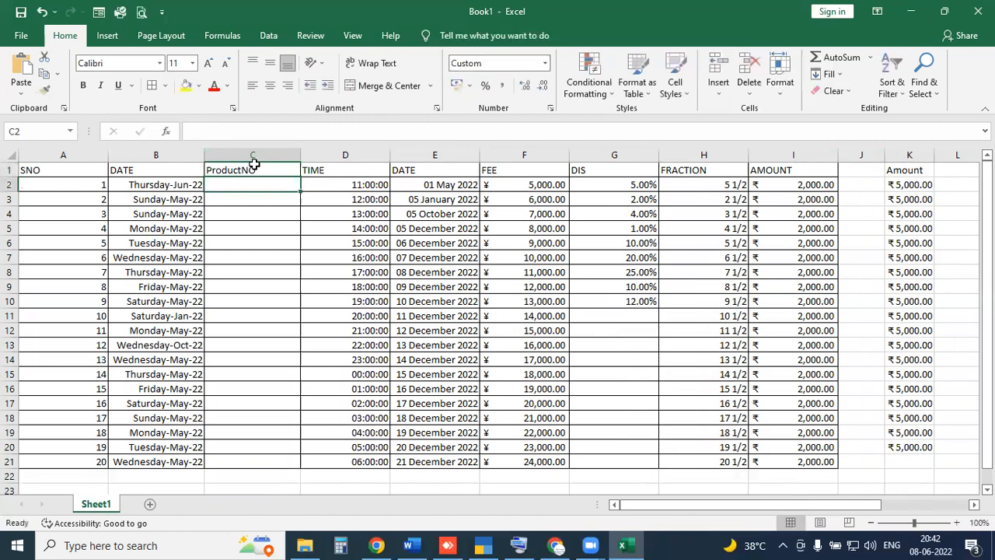
Step: Fill C2 to C4 under ProductNO with the values 12555, 12587 and 4589
{"action": "type", "text": "12555"}
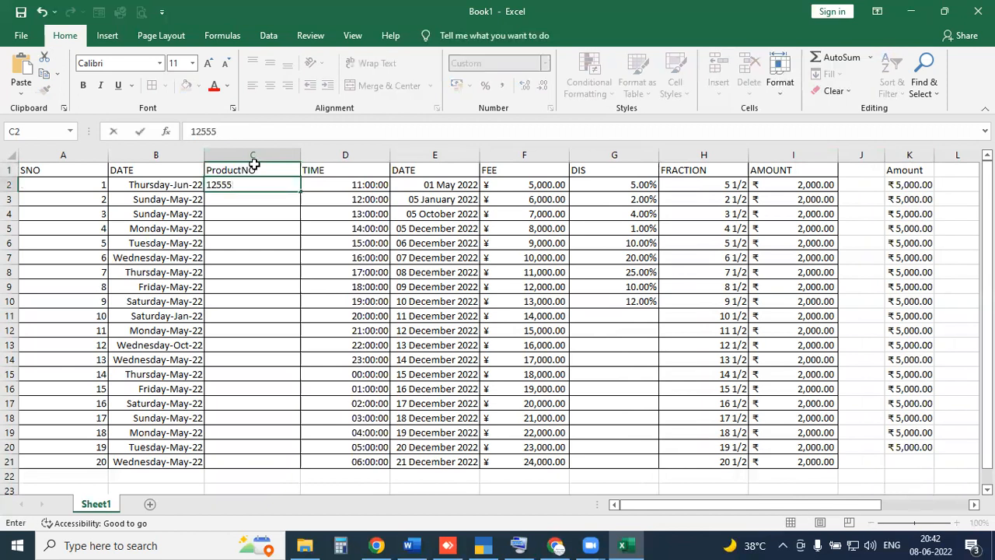
{"action": "key", "text": "Return"}
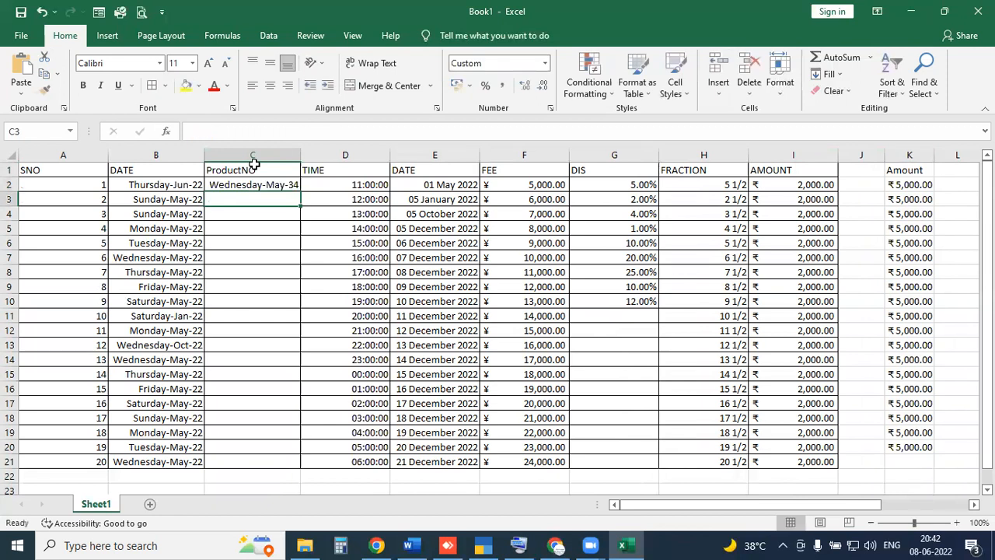
{"action": "type", "text": "12587"}
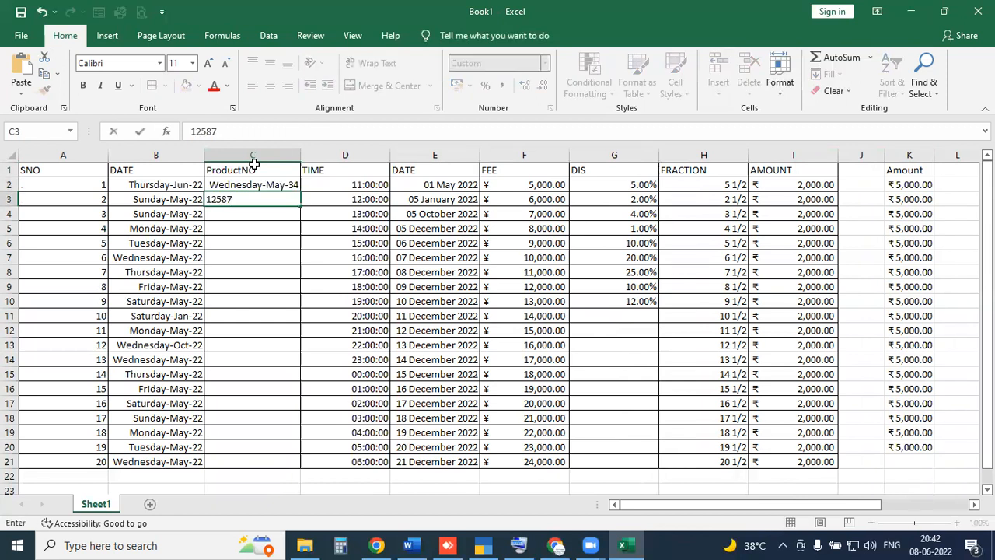
{"action": "key", "text": "Return"}
{"action": "type", "text": "4589"}
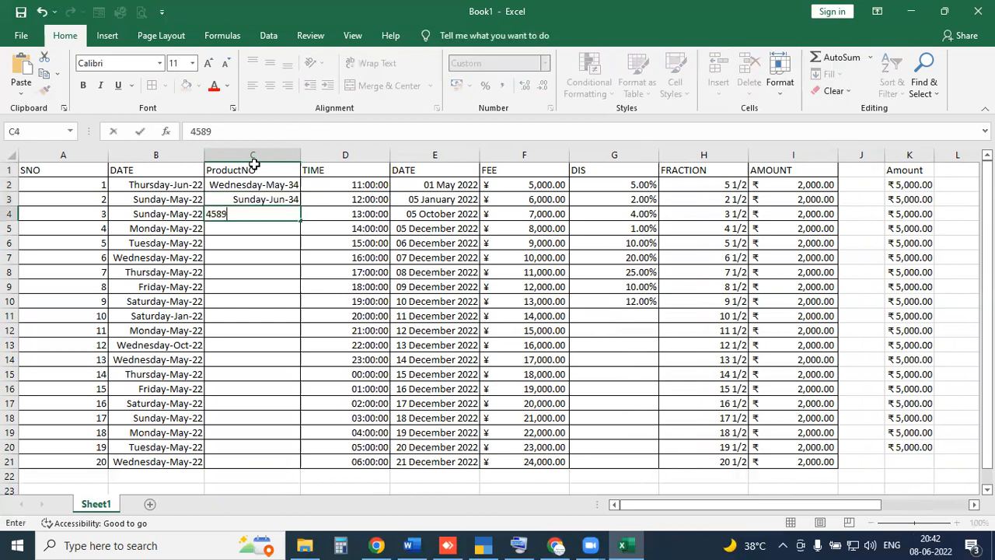
{"action": "key", "text": "Return"}
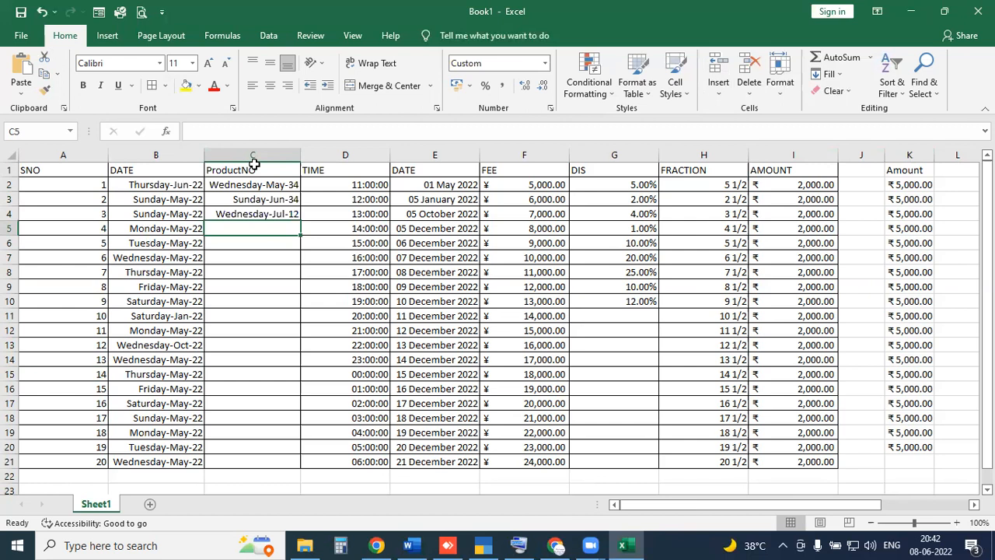
Step: Insert an empty column between TIME and the second DATE column, and check the number format of its cell E5
{"action": "left_click", "coordinate": [418, 152]}
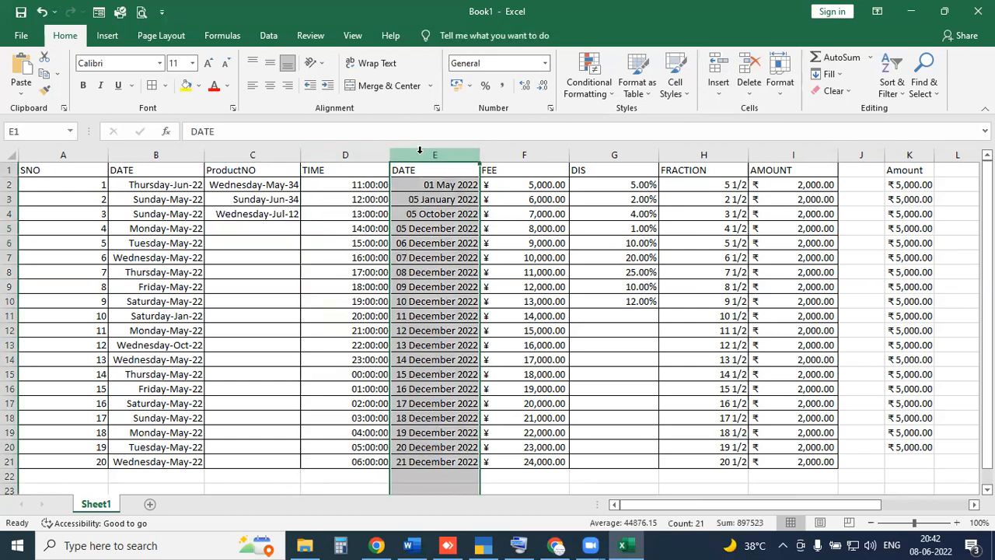
{"action": "key", "text": "ctrl+shift+plus"}
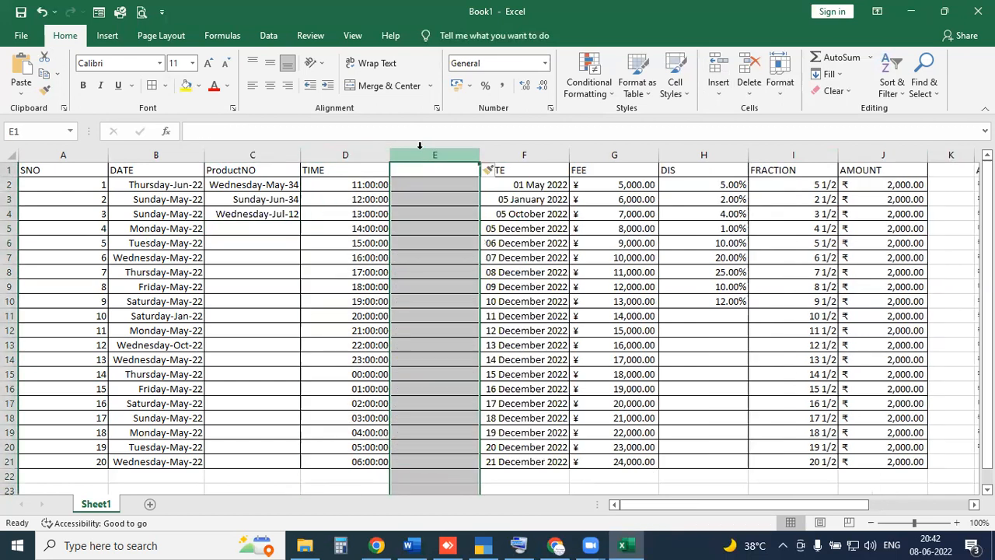
{"action": "mouse_move", "coordinate": [414, 189]}
{"action": "left_mouse_down"}
{"action": "mouse_move", "coordinate": [411, 230]}
{"action": "mouse_move", "coordinate": [410, 106]}
{"action": "mouse_move", "coordinate": [360, 179]}
{"action": "mouse_move", "coordinate": [374, 162]}
{"action": "left_mouse_up"}
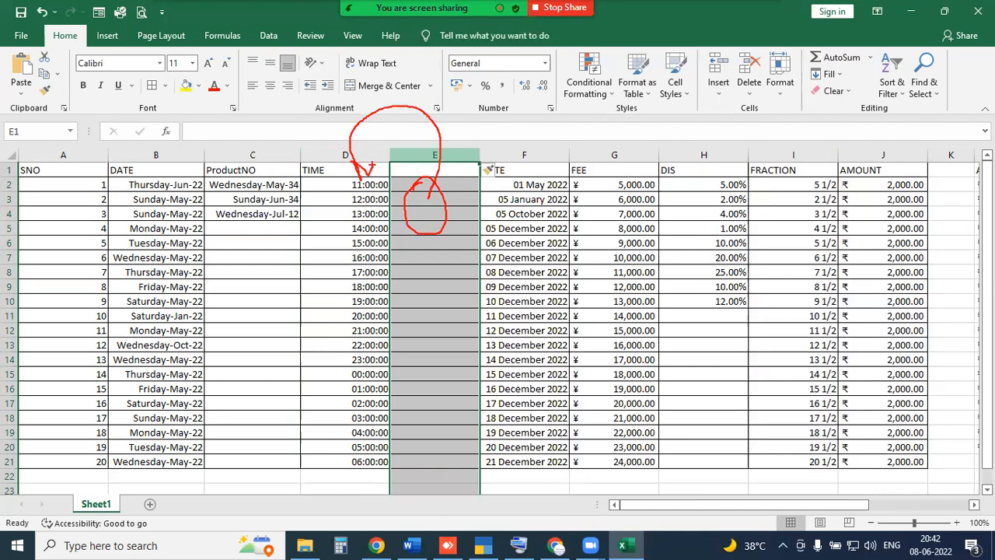
{"action": "mouse_move", "coordinate": [314, 267]}
{"action": "left_mouse_down"}
{"action": "mouse_move", "coordinate": [355, 248]}
{"action": "mouse_move", "coordinate": [315, 255]}
{"action": "left_mouse_up"}
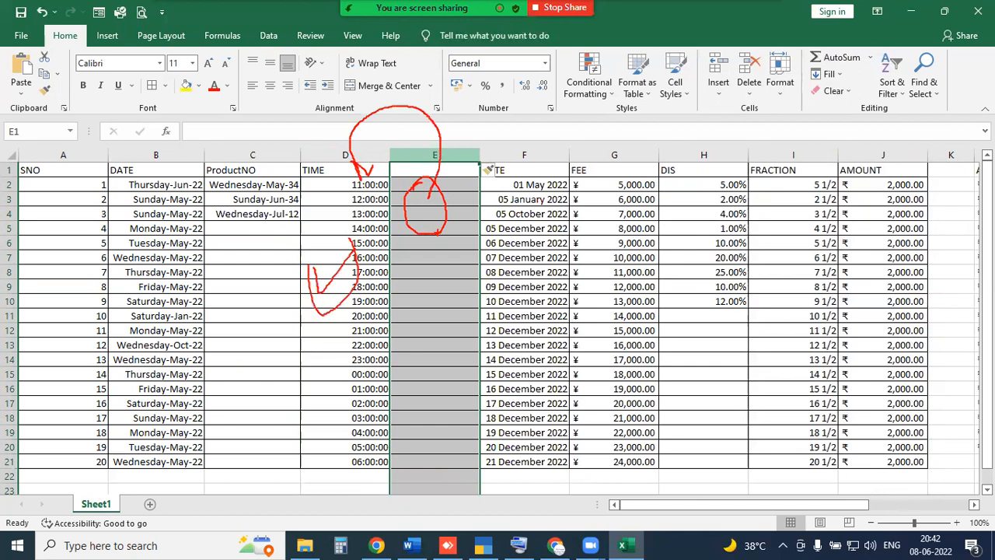
{"action": "left_click", "coordinate": [463, 226]}
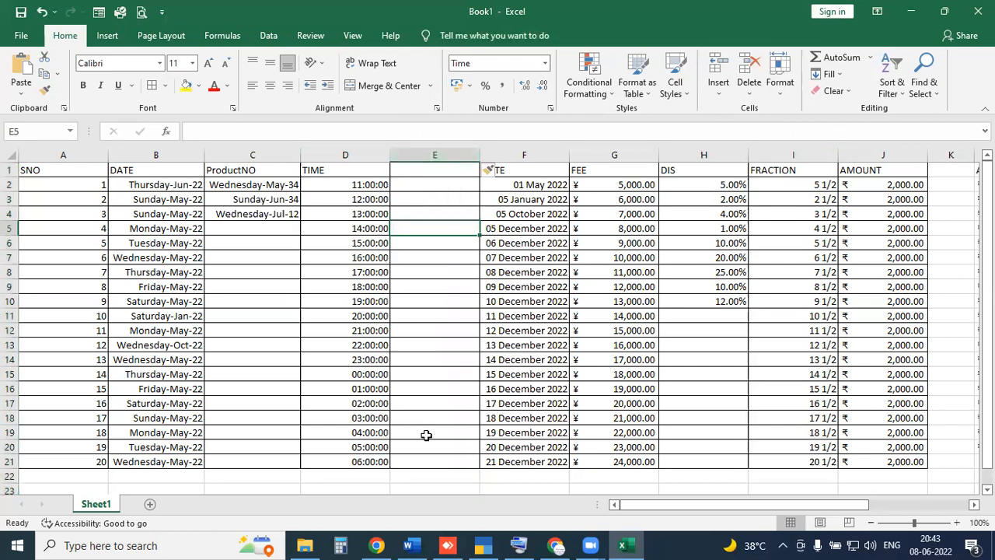
{"action": "mouse_move", "coordinate": [392, 229]}
{"action": "left_mouse_down"}
{"action": "mouse_move", "coordinate": [410, 225]}
{"action": "mouse_move", "coordinate": [407, 237]}
{"action": "mouse_move", "coordinate": [454, 67]}
{"action": "left_mouse_up"}
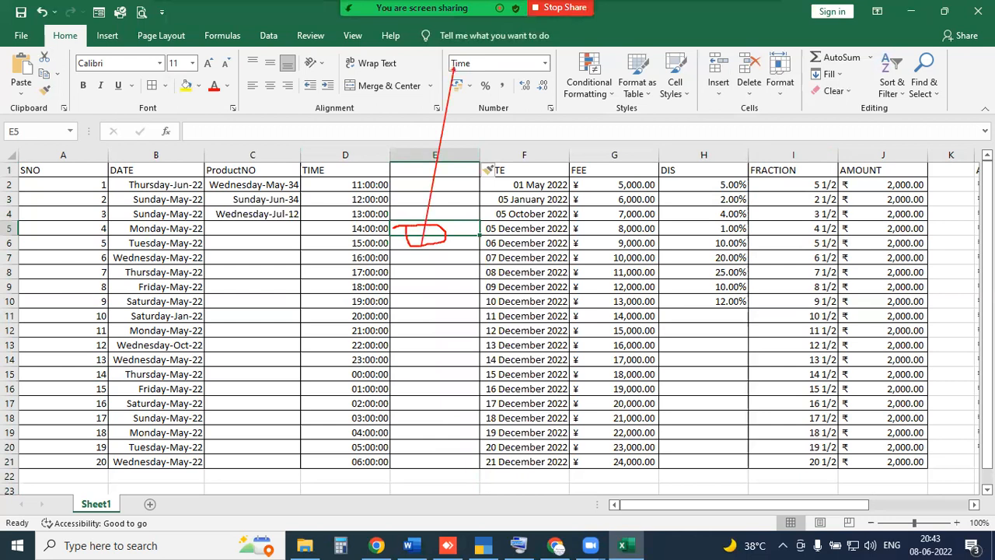
{"action": "key", "text": "Escape"}
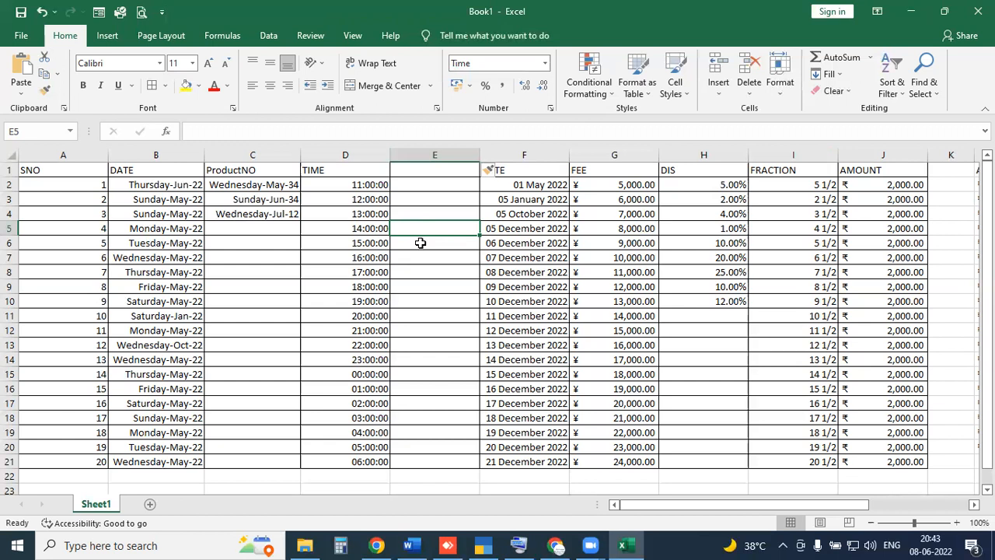
Step: Continue the ProductNO column in C5 to C10 with 154545, 21245, 12589, 12554, 4589 and 4578
{"action": "left_click", "coordinate": [248, 231]}
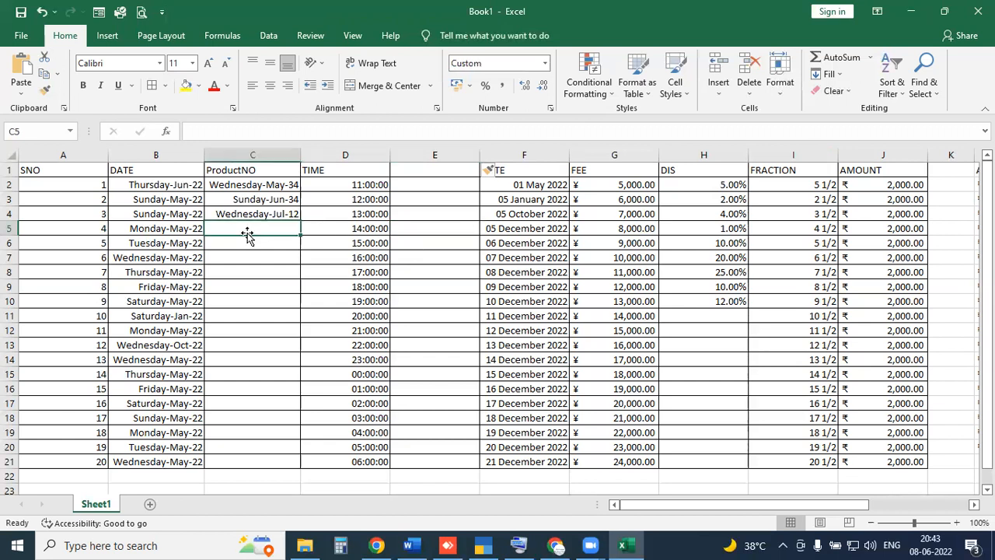
{"action": "type", "text": "44974"}
{"action": "key", "text": "Return"}
{"action": "type", "text": "21245"}
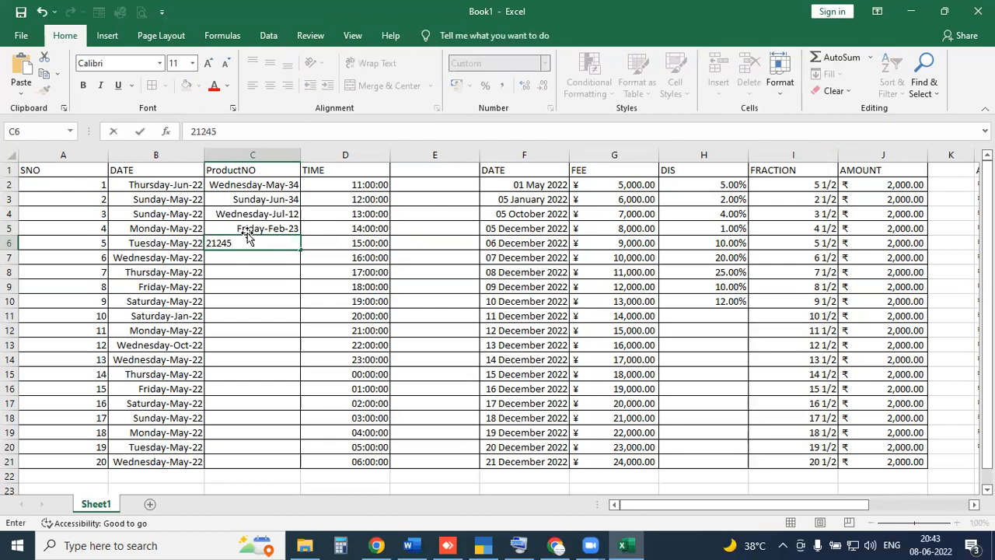
{"action": "key", "text": "Return"}
{"action": "type", "text": "1258"}
{"action": "type", "text": "5"}
{"action": "key", "text": "Return"}
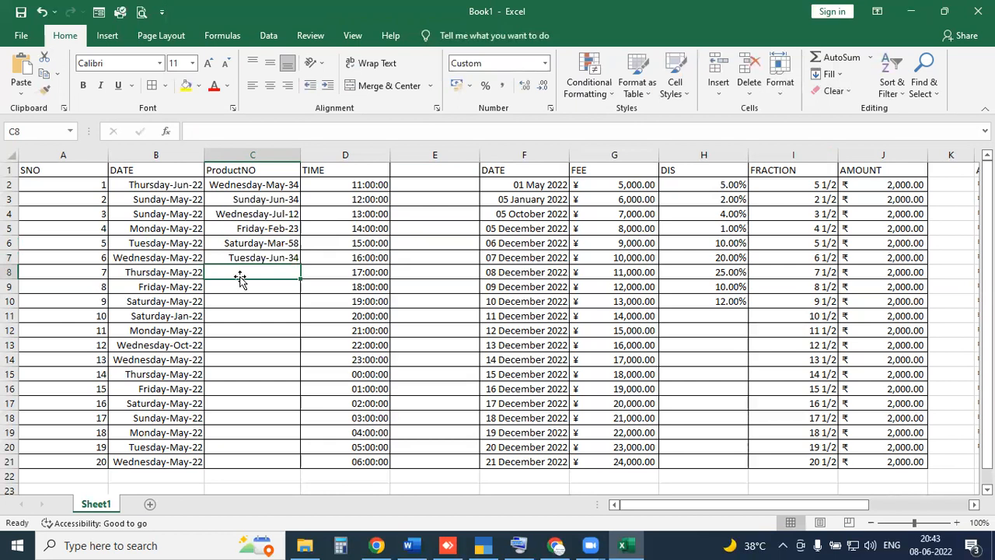
{"action": "type", "text": "12554"}
{"action": "key", "text": "Return"}
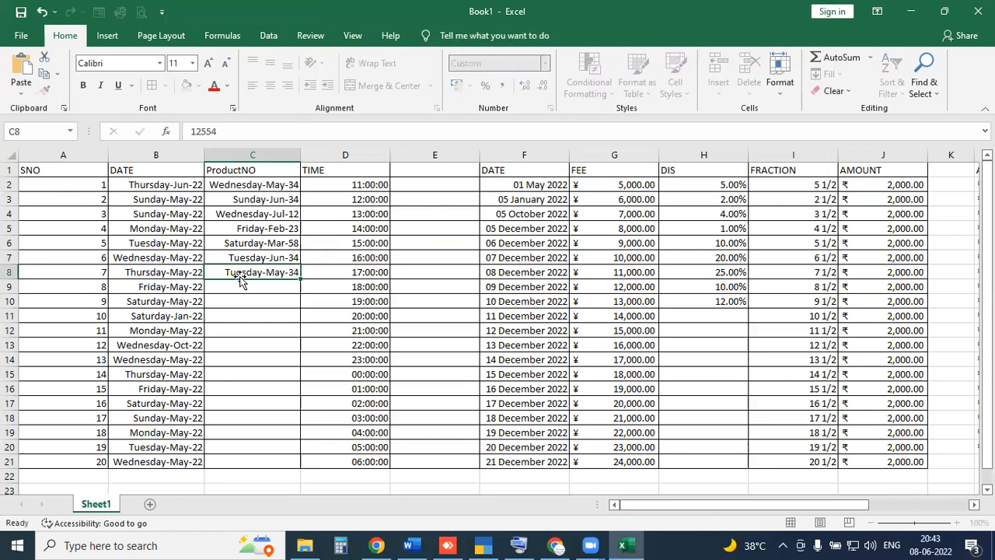
{"action": "type", "text": "4589"}
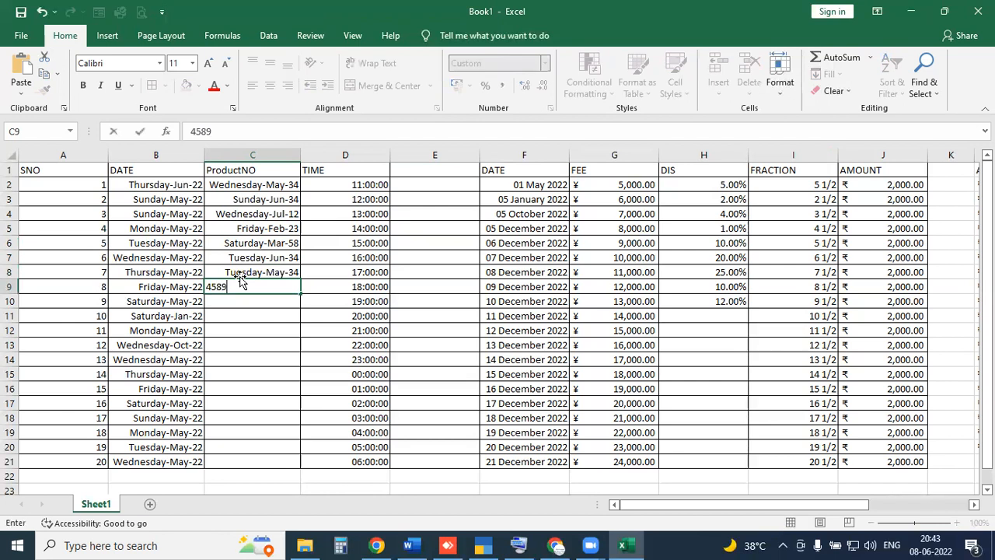
{"action": "key", "text": "Return"}
{"action": "type", "text": "4578"}
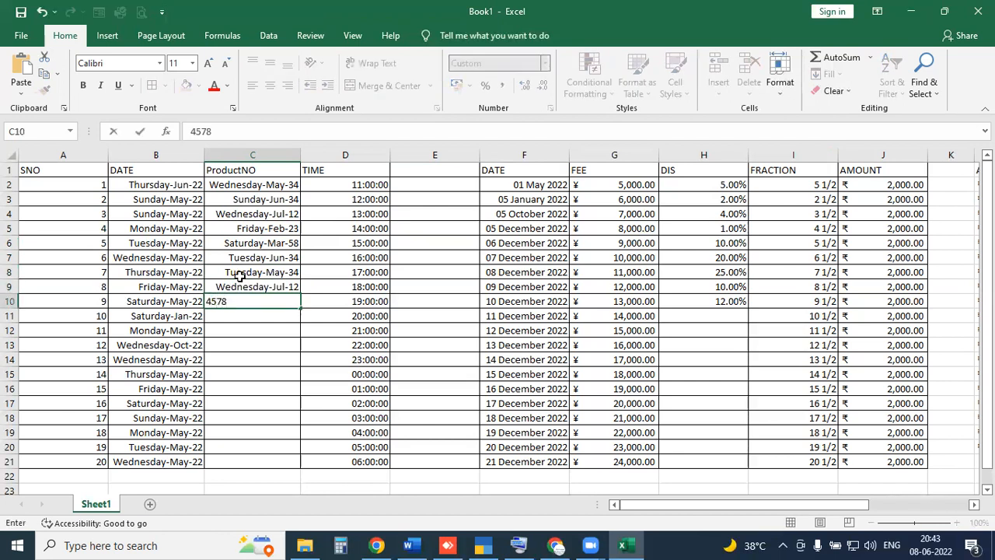
{"action": "key", "text": "Return"}
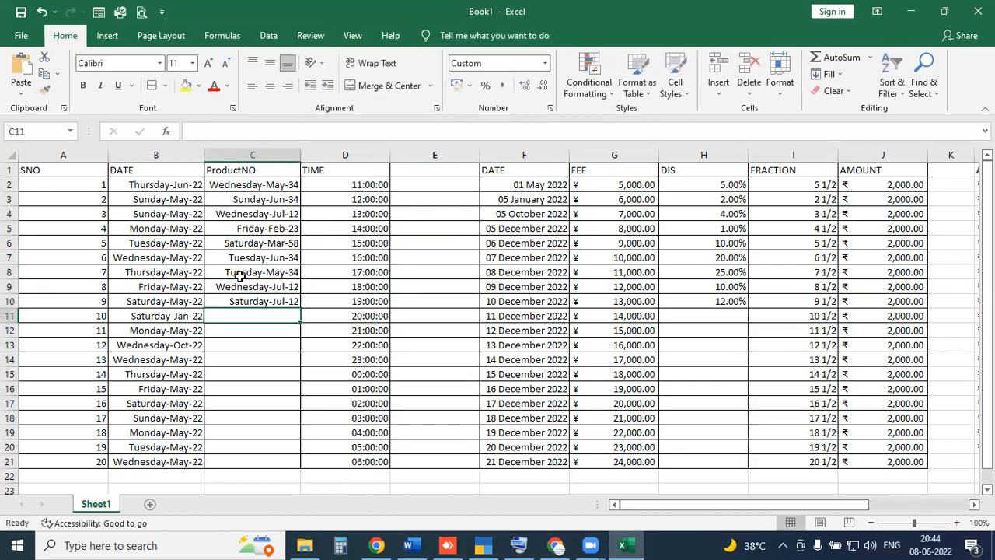
Step: Format the ProductNO cells C2 to C21 as Number
{"action": "left_click_drag", "start_coordinate": [260, 188], "coordinate": [267, 456]}
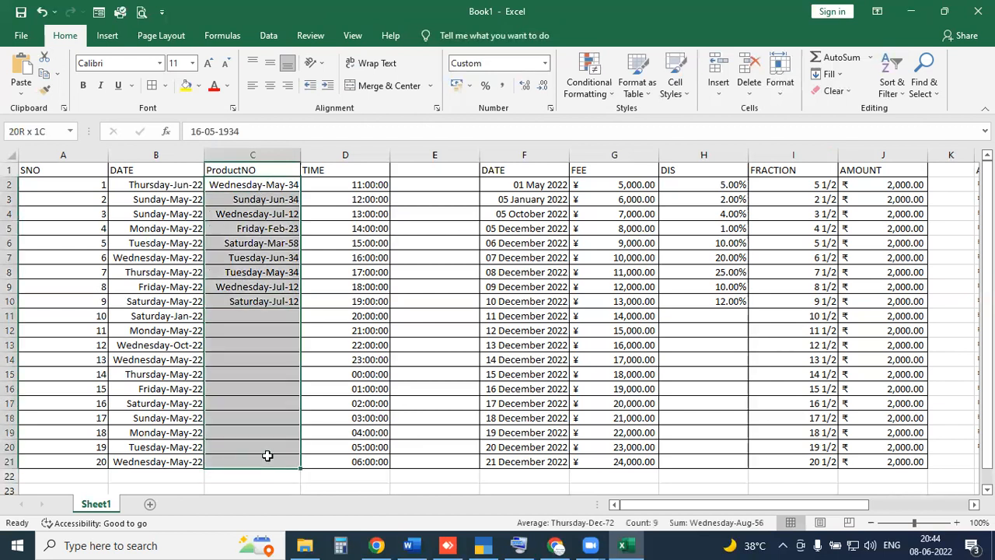
{"action": "left_click", "coordinate": [545, 64]}
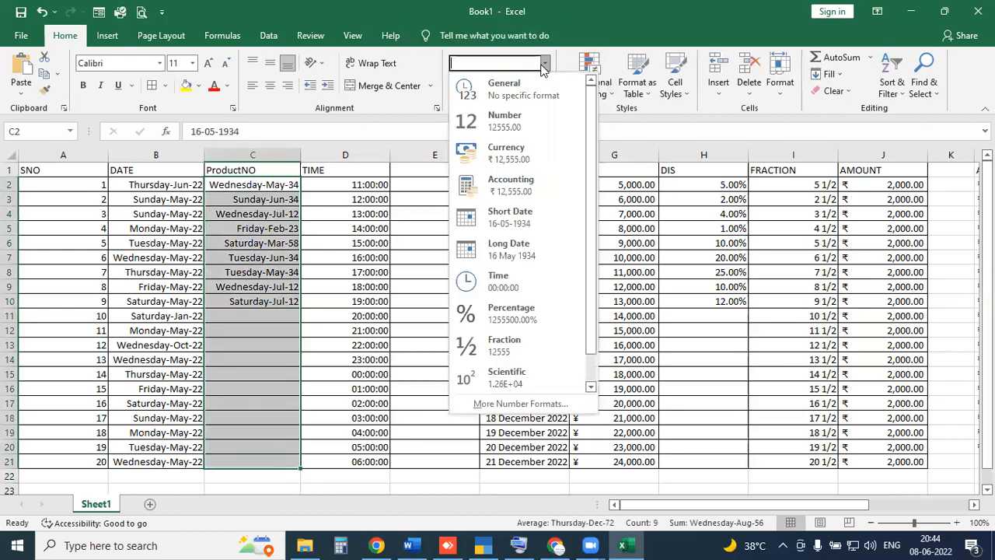
{"action": "left_click", "coordinate": [494, 122]}
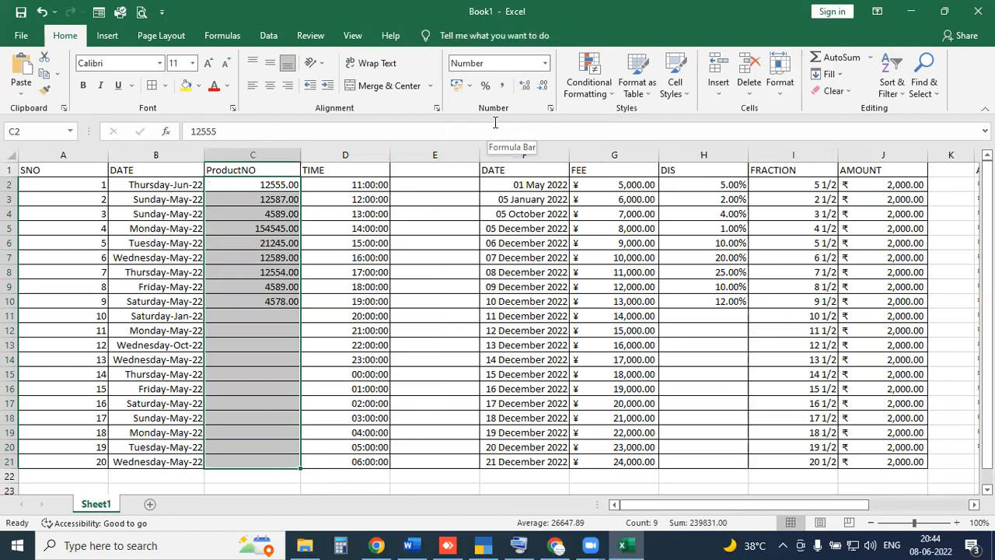
Step: Replace the heading in B1 with IDNO
{"action": "left_click_drag", "start_coordinate": [167, 186], "coordinate": [145, 462]}
{"action": "left_click", "coordinate": [155, 171]}
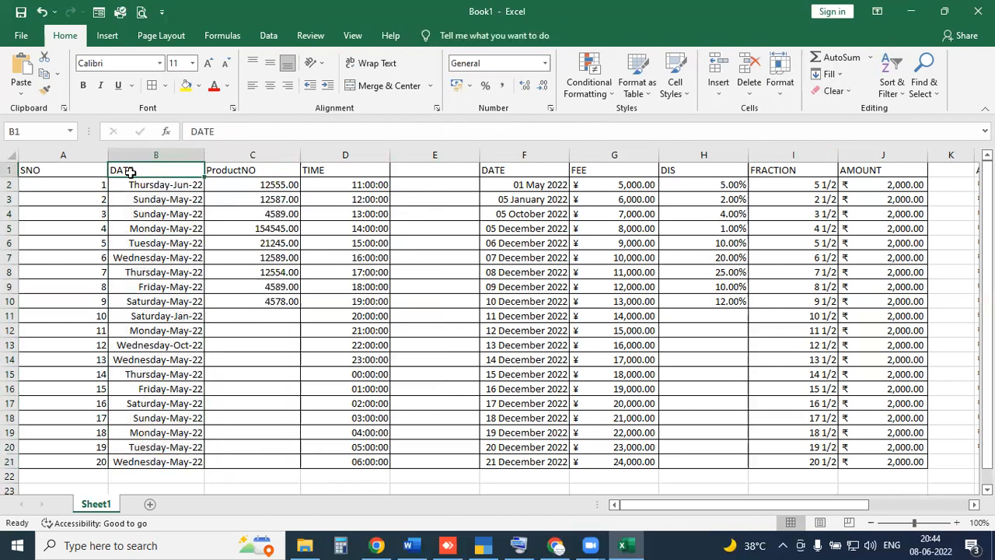
{"action": "type", "text": "IDNO"}
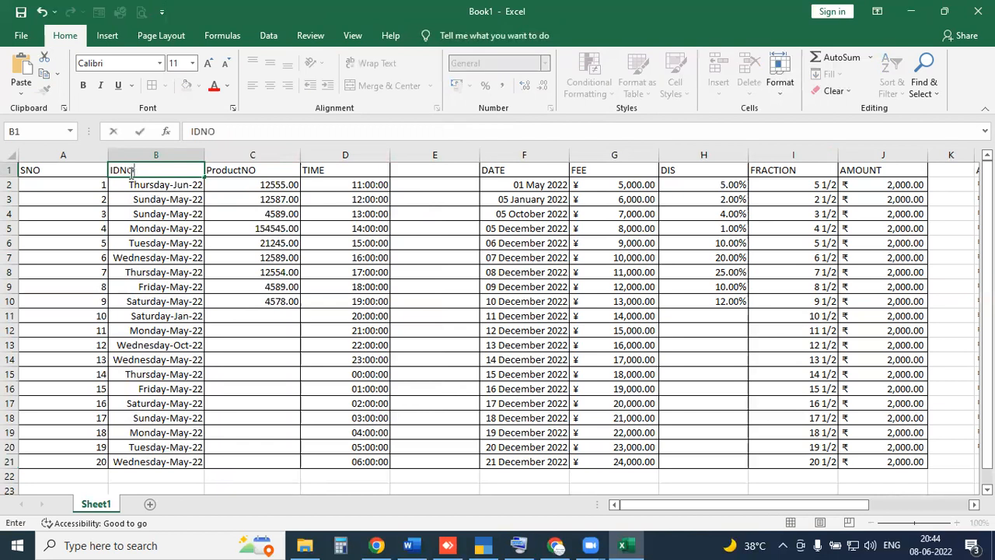
{"action": "key", "text": "Return"}
{"action": "left_click", "coordinate": [131, 172]}
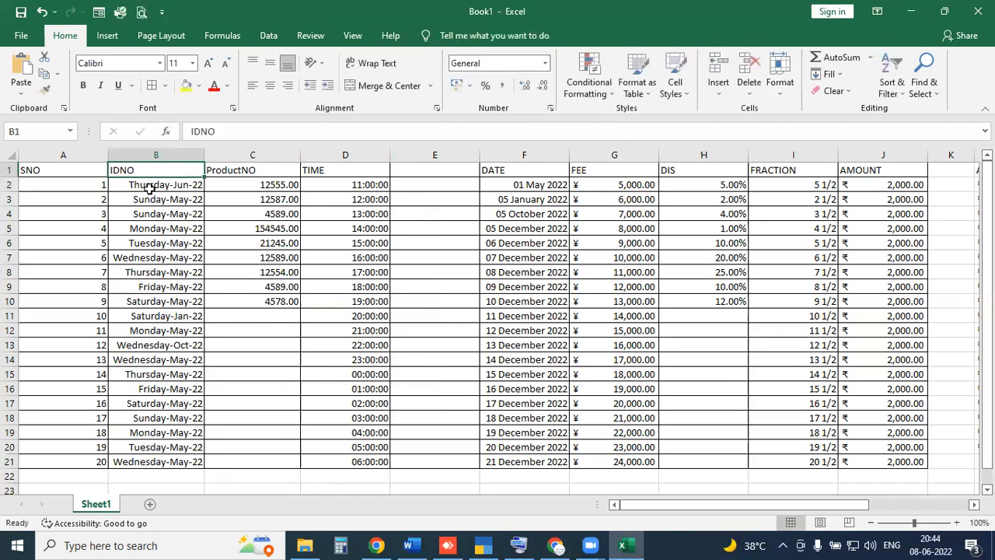
{"action": "left_click_drag", "start_coordinate": [149, 189], "coordinate": [124, 446]}
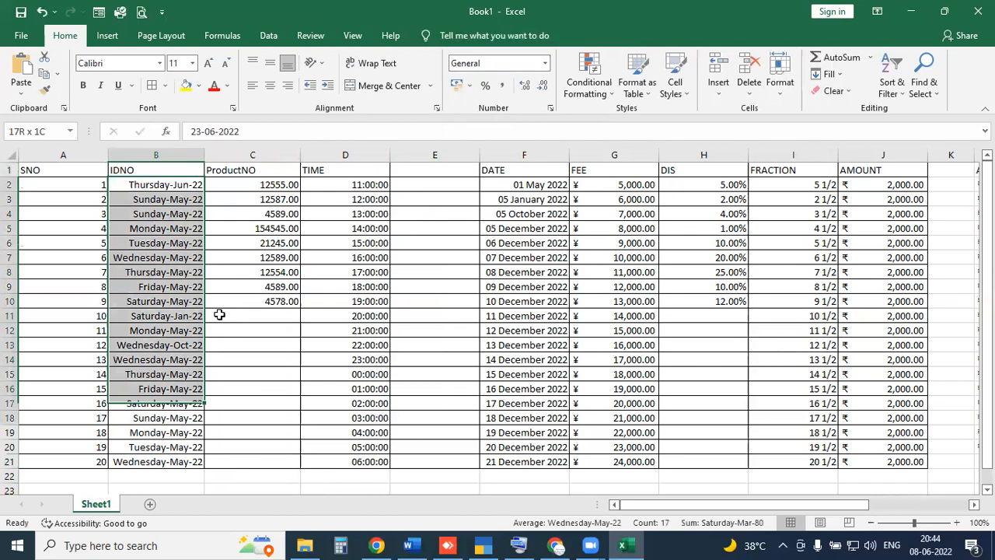
{"action": "left_click", "coordinate": [247, 243]}
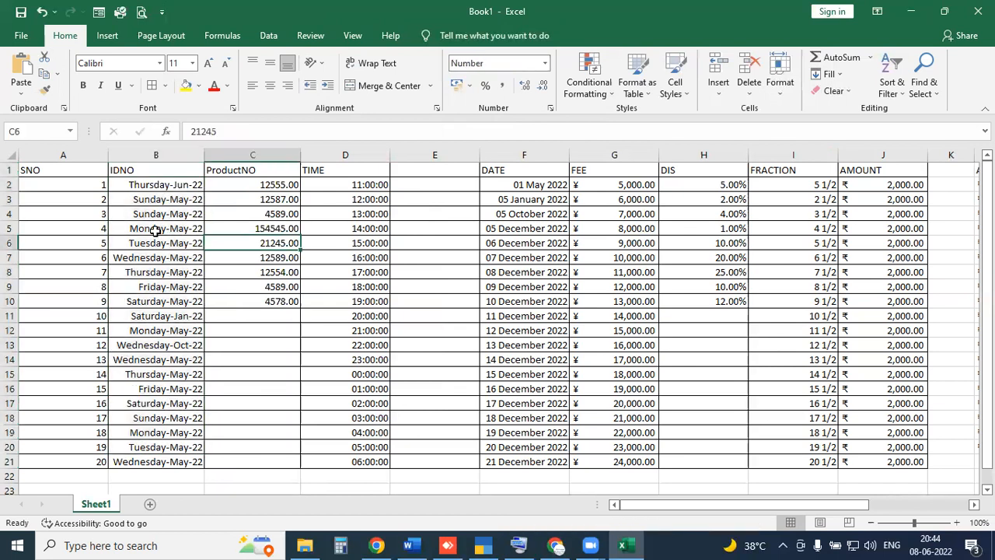
{"action": "left_click_drag", "start_coordinate": [103, 164], "coordinate": [130, 152]}
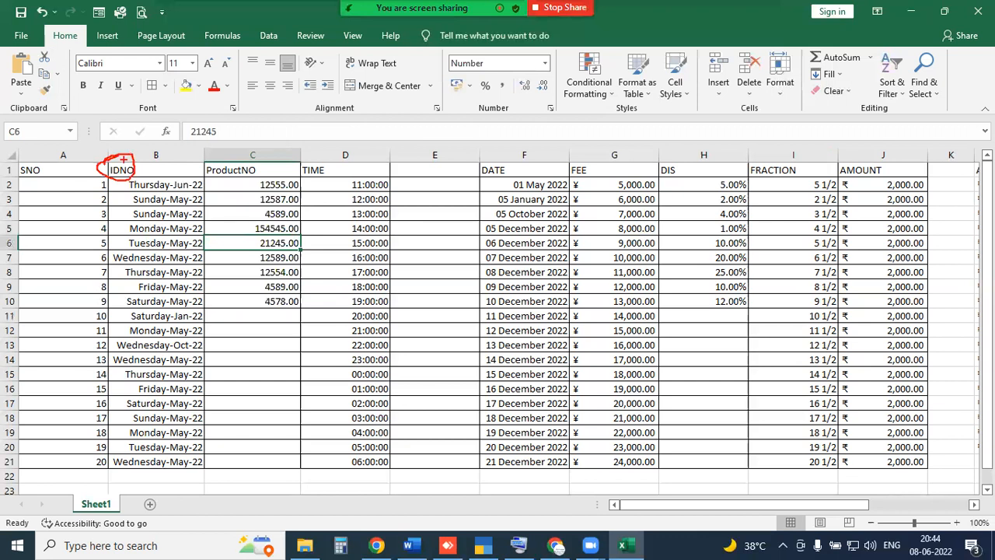
{"action": "left_click_drag", "start_coordinate": [108, 179], "coordinate": [156, 182]}
{"action": "left_click_drag", "start_coordinate": [156, 266], "coordinate": [204, 464]}
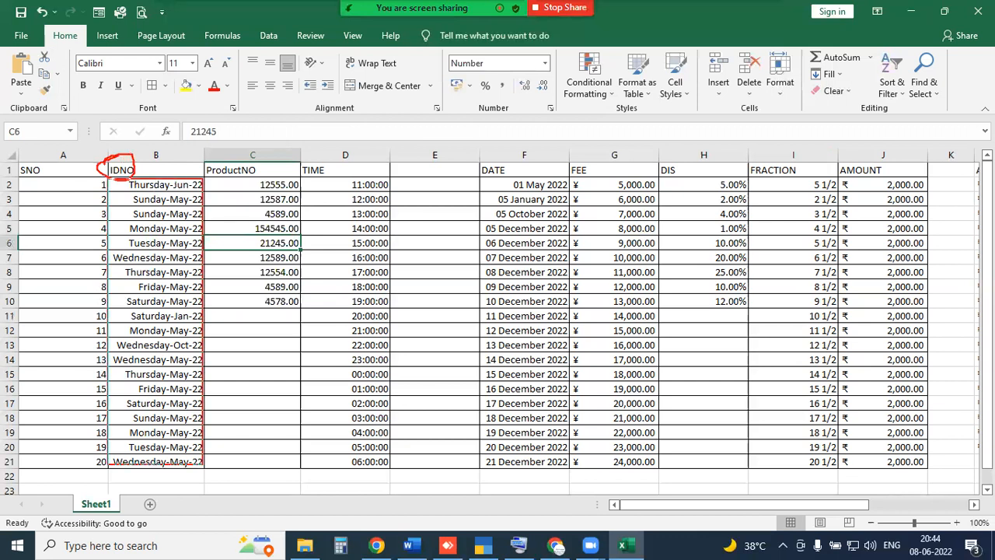
{"action": "key", "text": "Escape"}
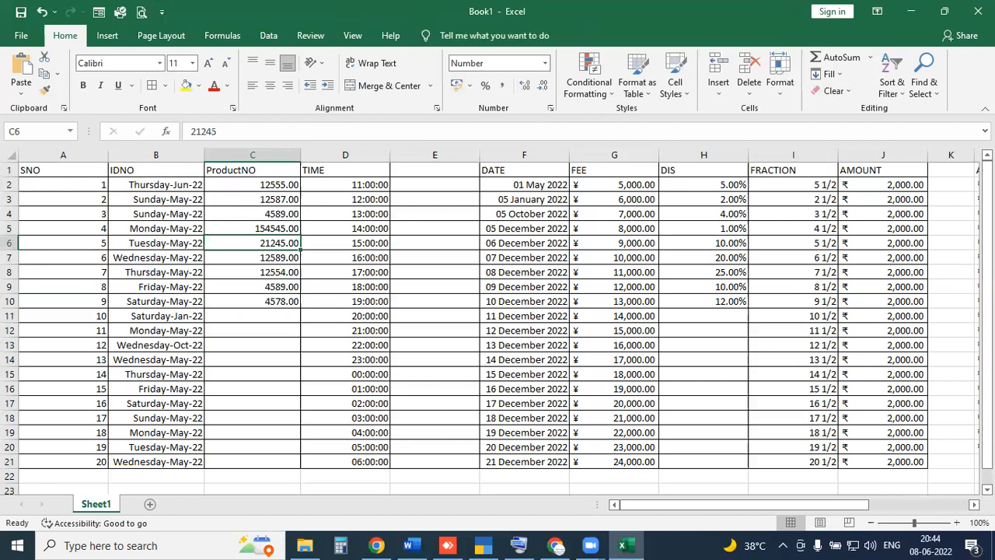
{"action": "left_click_drag", "start_coordinate": [135, 161], "coordinate": [196, 135]}
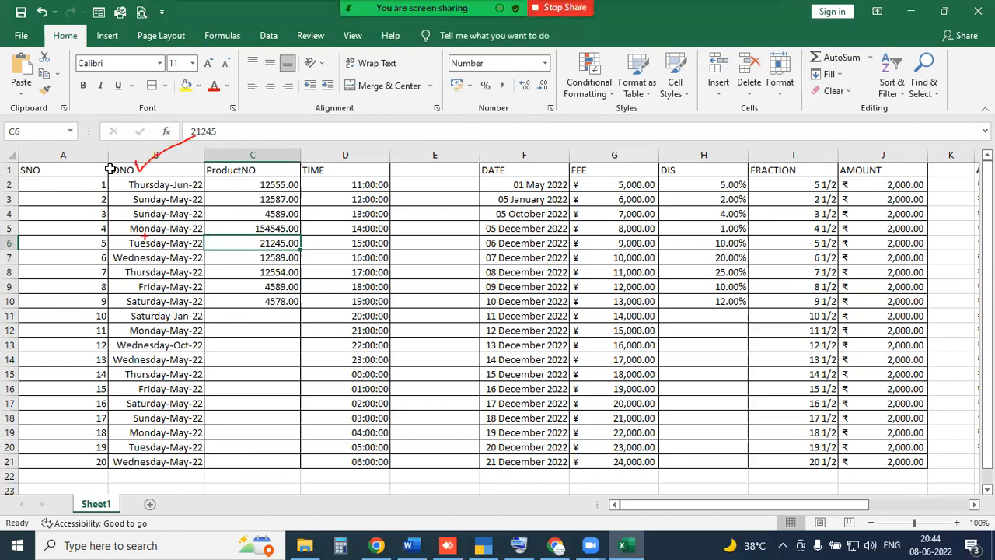
{"action": "key", "text": "e"}
{"action": "left_click_drag", "start_coordinate": [184, 177], "coordinate": [108, 264]}
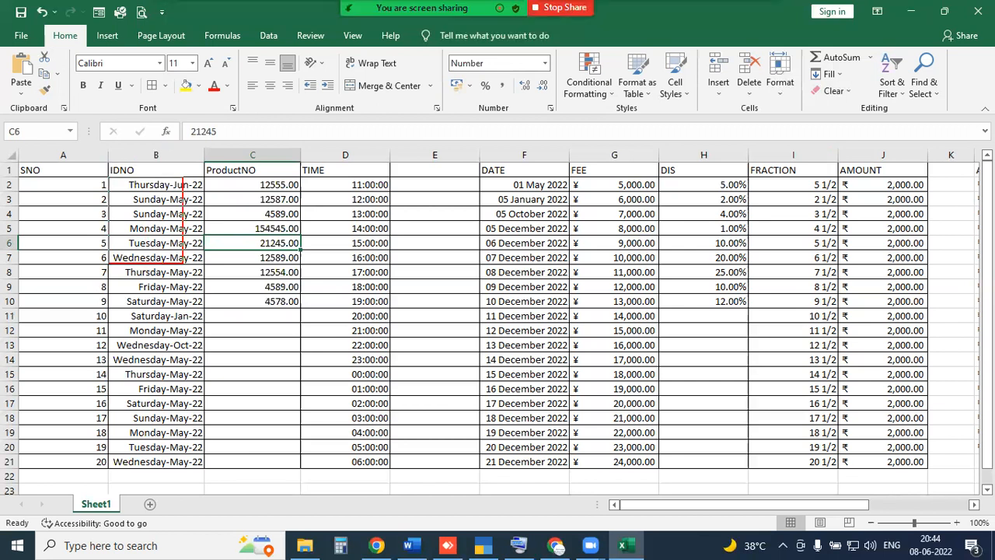
{"action": "mouse_move", "coordinate": [185, 263]}
{"action": "left_mouse_down"}
{"action": "mouse_move", "coordinate": [193, 467]}
{"action": "mouse_move", "coordinate": [177, 524]}
{"action": "left_mouse_up"}
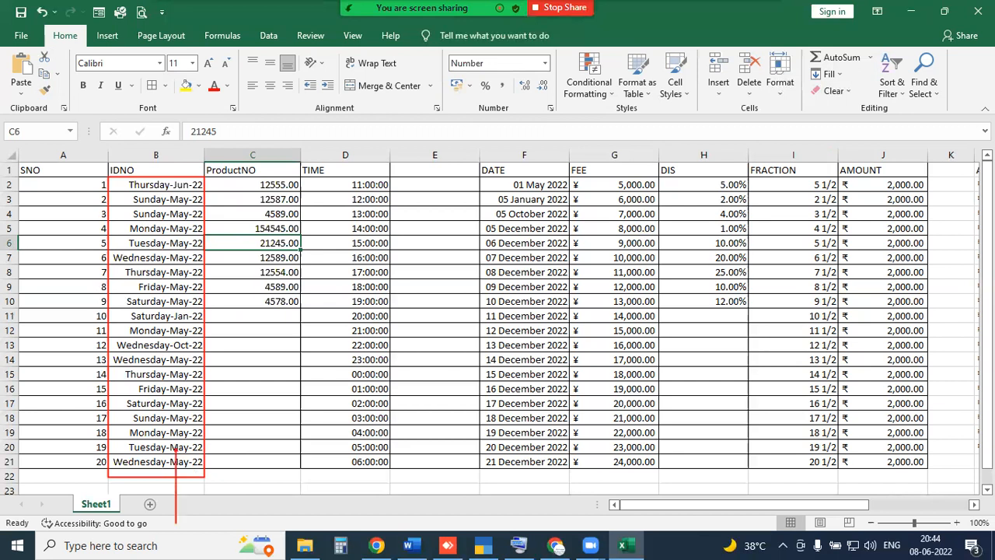
Step: Format the IDNO cells B2 to B21 as Number without decimals and centre them
{"action": "left_click", "coordinate": [147, 185]}
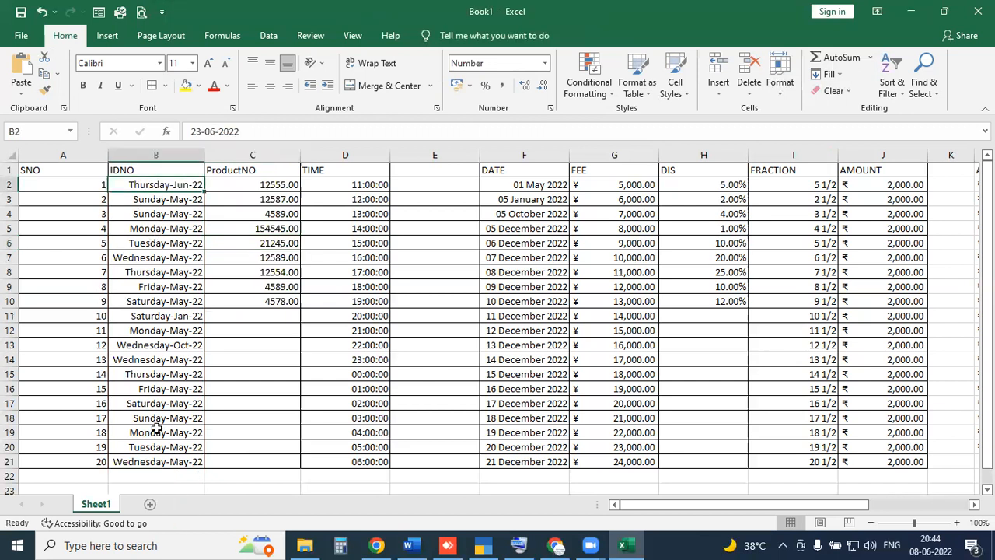
{"action": "left_click", "coordinate": [154, 462], "text": "shift"}
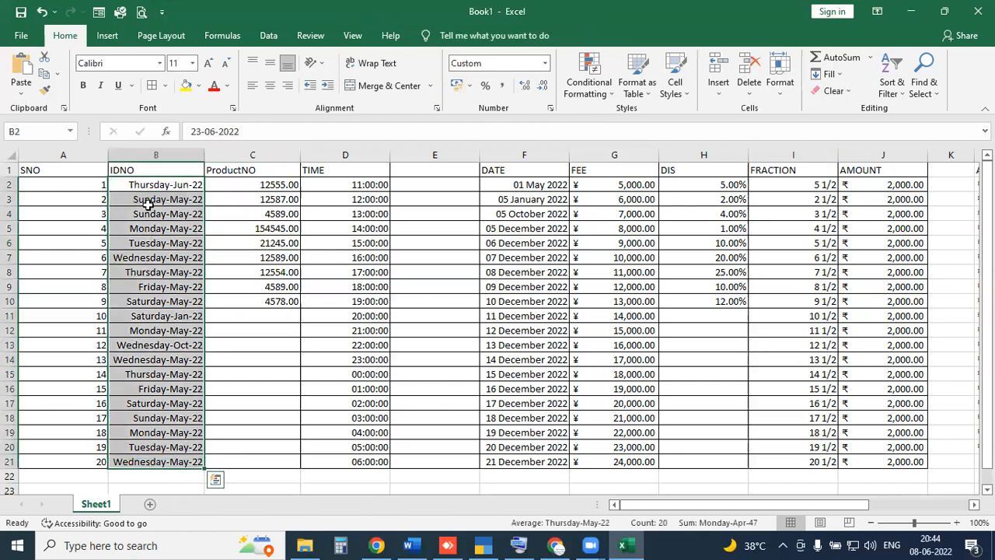
{"action": "left_click", "coordinate": [545, 63]}
{"action": "left_click", "coordinate": [518, 126]}
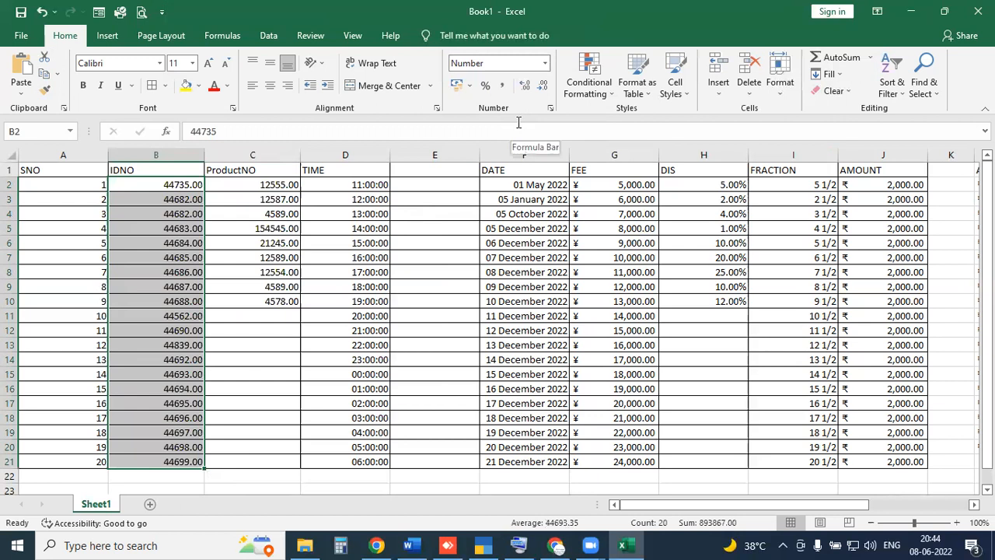
{"action": "left_click", "coordinate": [542, 85]}
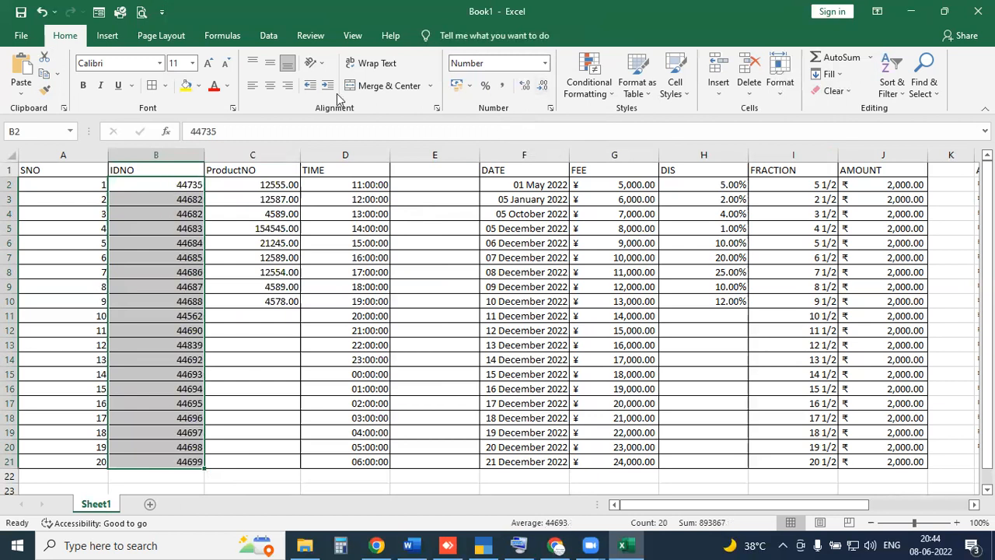
{"action": "left_click", "coordinate": [269, 86]}
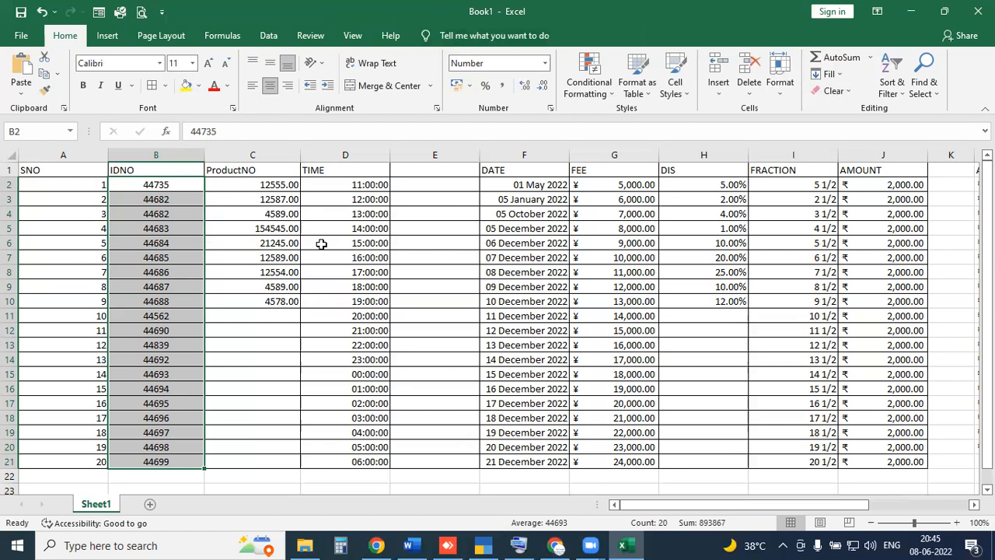
Step: Format the DATE cells F2 to F21 as Number
{"action": "left_click_drag", "start_coordinate": [501, 191], "coordinate": [513, 464]}
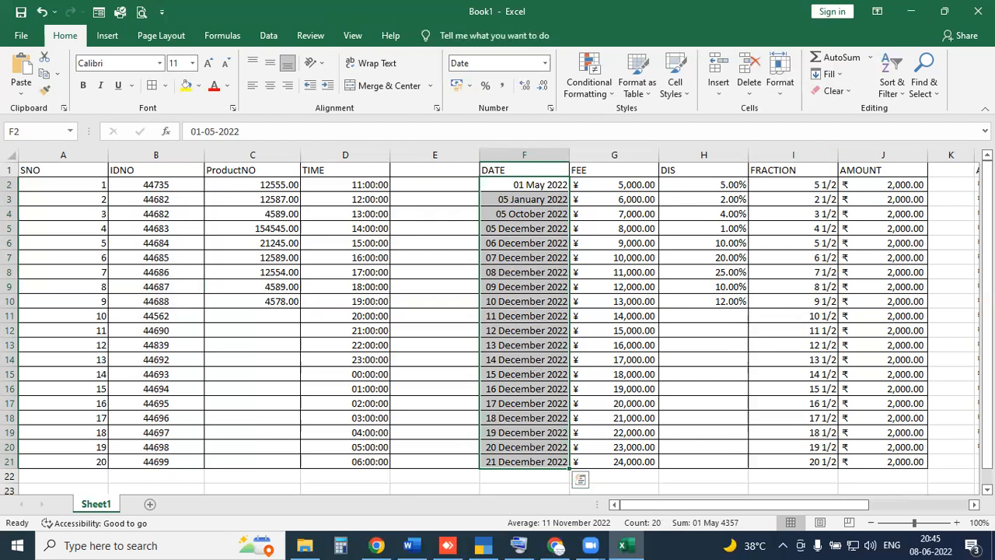
{"action": "key", "text": "ctrl+2"}
{"action": "left_click_drag", "start_coordinate": [491, 292], "coordinate": [450, 370]}
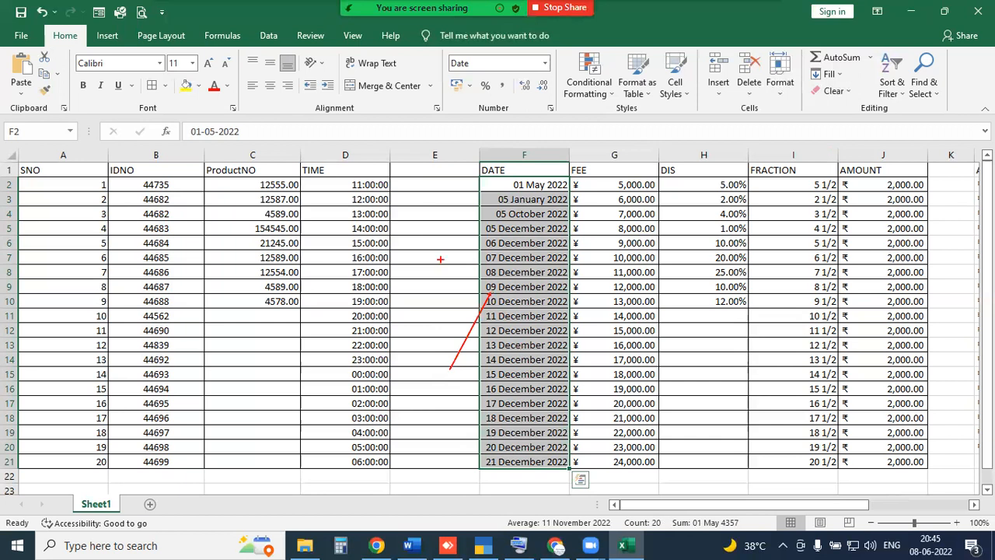
{"action": "mouse_move", "coordinate": [467, 183]}
{"action": "left_mouse_down"}
{"action": "mouse_move", "coordinate": [591, 465]}
{"action": "mouse_move", "coordinate": [580, 462]}
{"action": "left_mouse_up"}
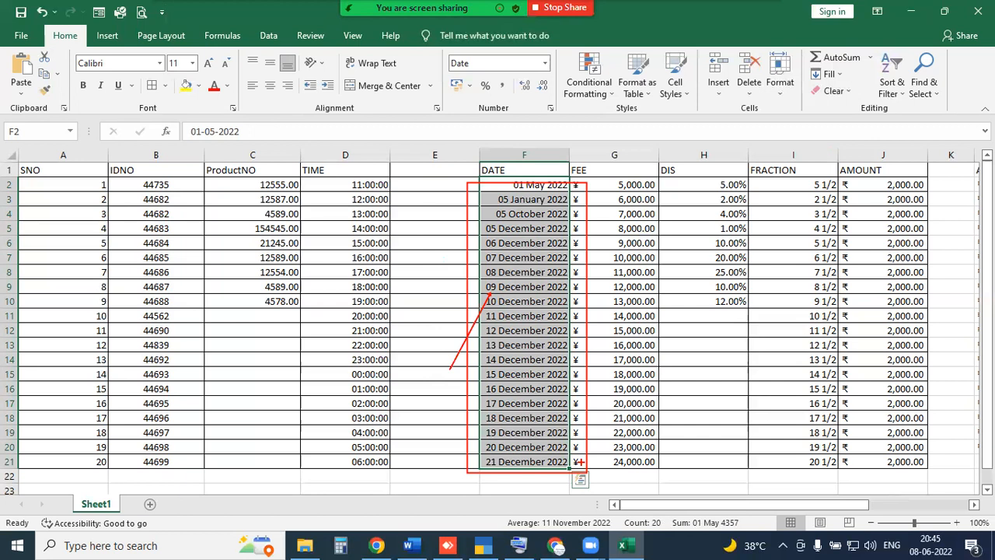
{"action": "key", "text": "Escape"}
{"action": "left_click", "coordinate": [545, 68]}
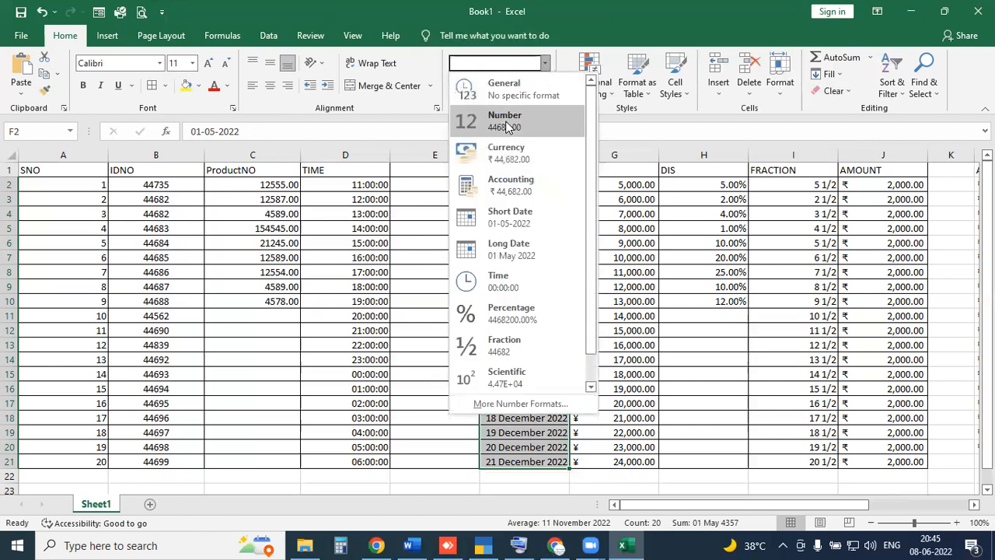
{"action": "left_click", "coordinate": [498, 118]}
Step: Replace the heading in B1 with Date
{"action": "left_click", "coordinate": [158, 170]}
{"action": "key", "text": "Escape"}
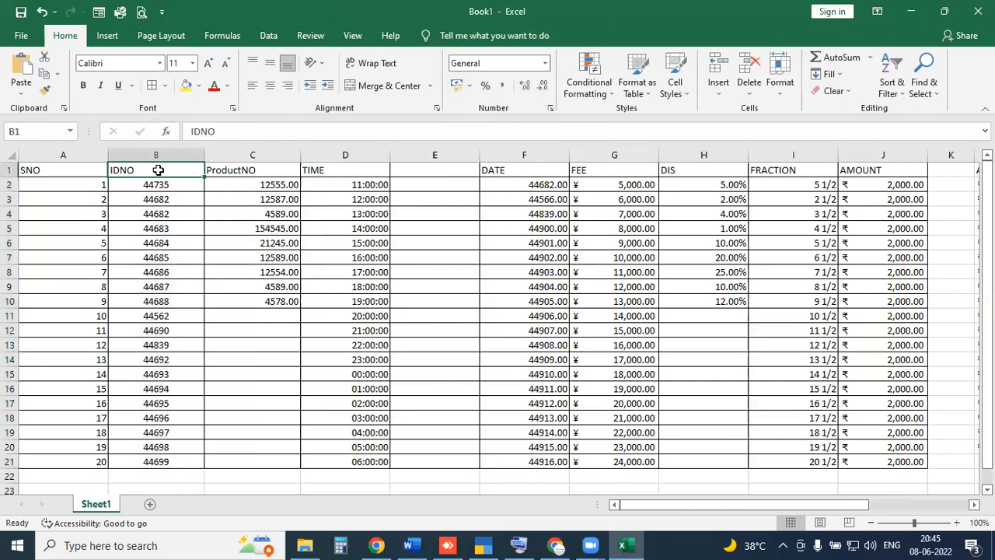
{"action": "type", "text": "Date"}
{"action": "left_click", "coordinate": [140, 272]}
{"action": "left_click", "coordinate": [137, 167]}
Step: Enter the date 08-06-2022 in B5
{"action": "left_click_drag", "start_coordinate": [144, 187], "coordinate": [143, 226]}
{"action": "left_click", "coordinate": [144, 227]}
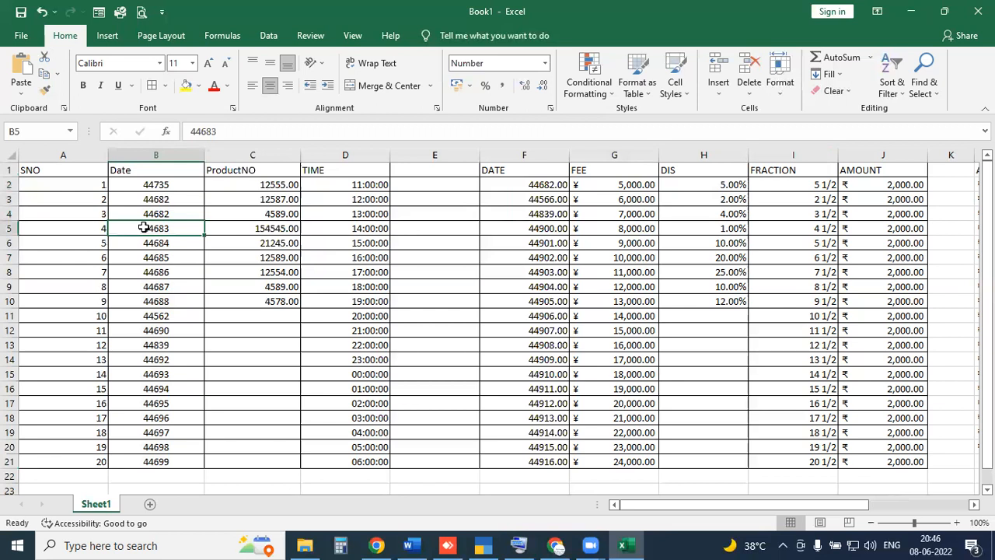
{"action": "type", "text": "08-06-2022"}
{"action": "key", "text": "Return"}
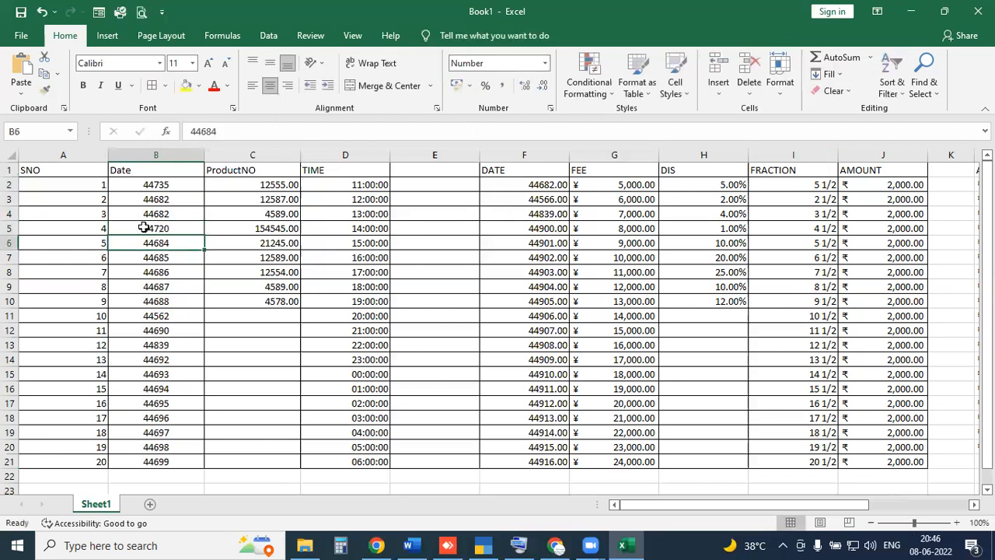
Step: Format the cells B2 to B22 under the Date heading as Short Date
{"action": "left_click_drag", "start_coordinate": [157, 186], "coordinate": [160, 476]}
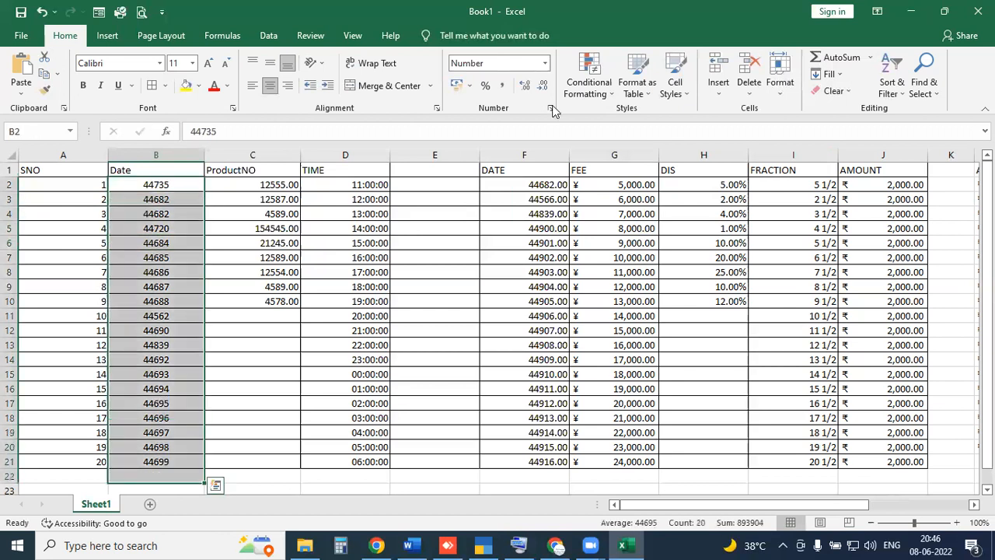
{"action": "left_click", "coordinate": [546, 66]}
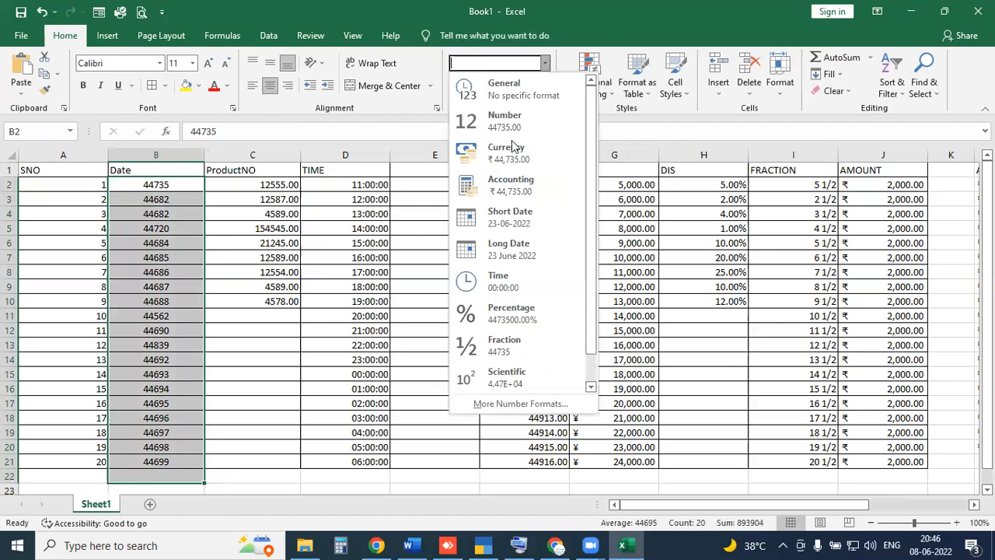
{"action": "left_click", "coordinate": [514, 223]}
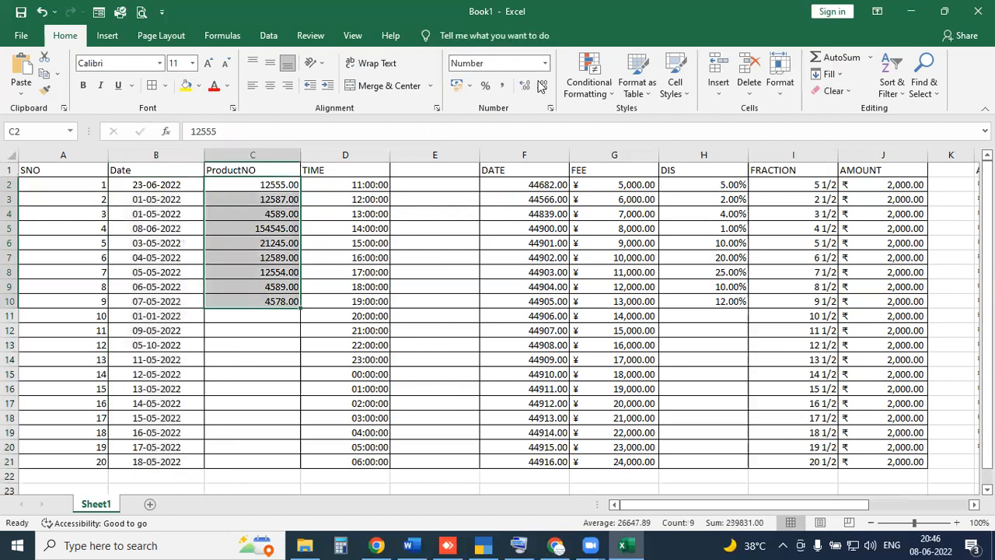
Step: Remove both decimal places from the ProductNO values in C2 to C10
{"action": "left_click", "coordinate": [542, 85]}
{"action": "left_click", "coordinate": [542, 85]}
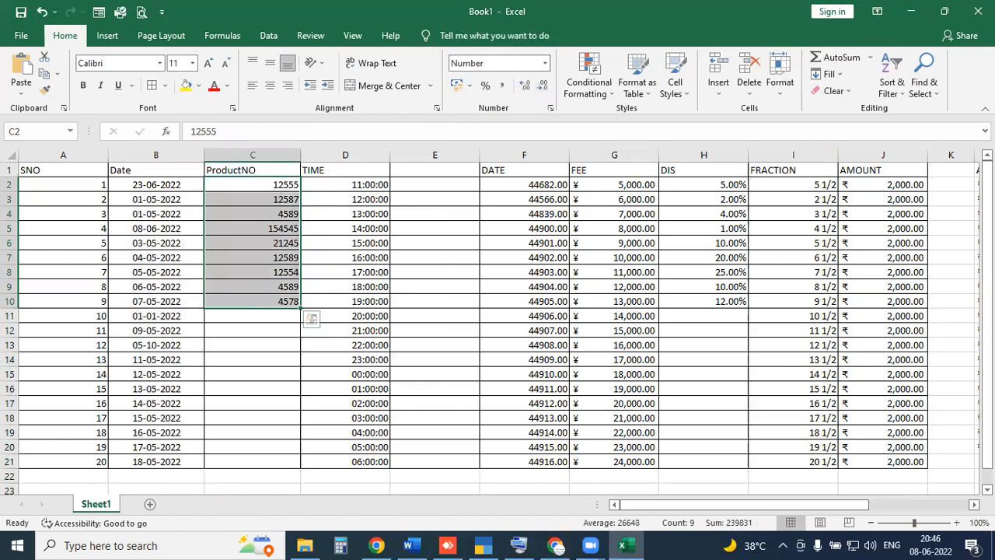
{"action": "left_click_drag", "start_coordinate": [271, 182], "coordinate": [284, 195]}
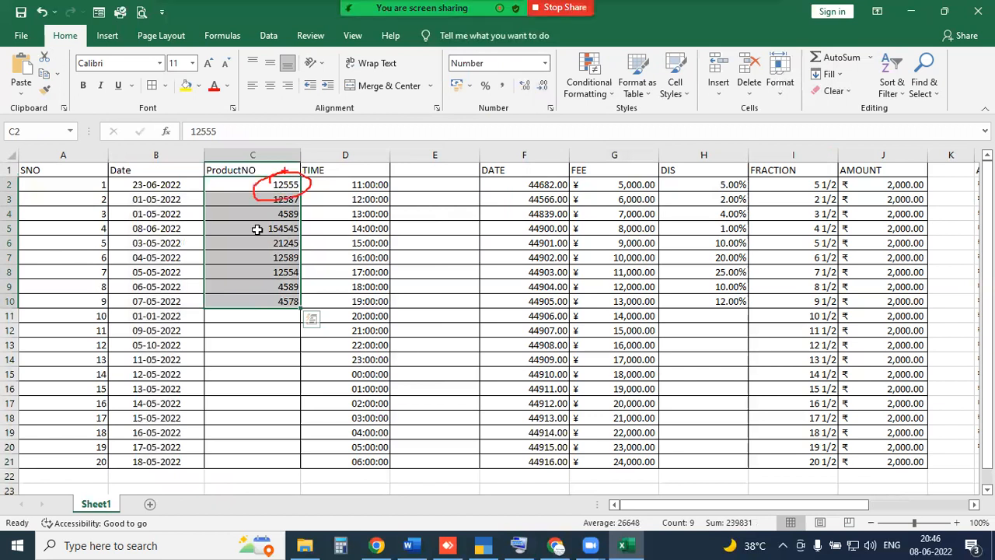
Step: Examine the number format previews for the ProductNO values and for the DIS percentage in H8
{"action": "left_click", "coordinate": [546, 65]}
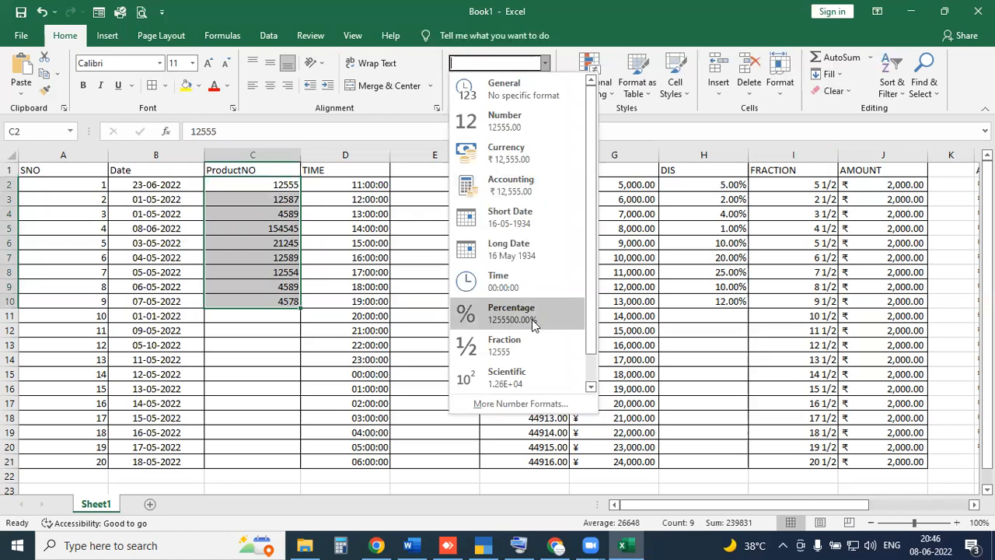
{"action": "key", "text": "Escape"}
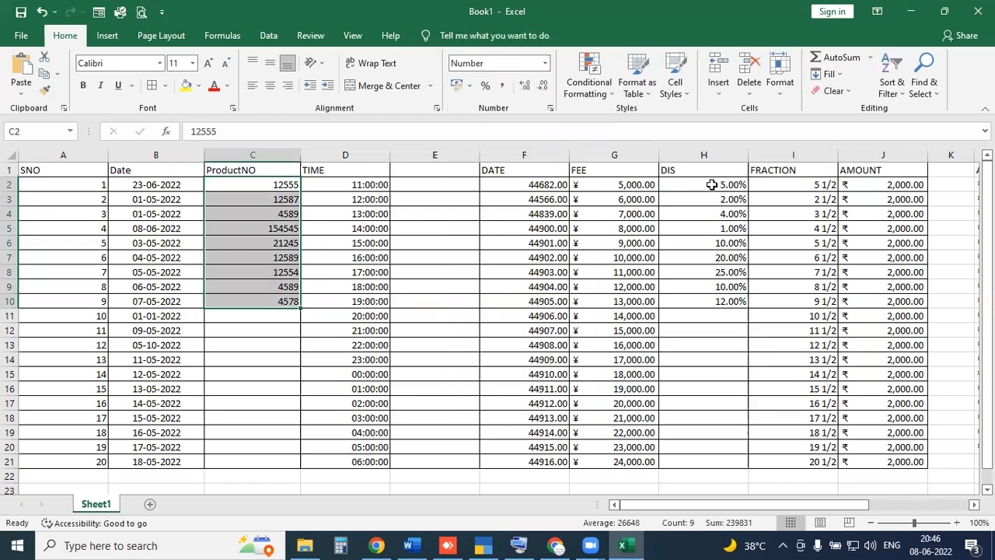
{"action": "left_click", "coordinate": [711, 184]}
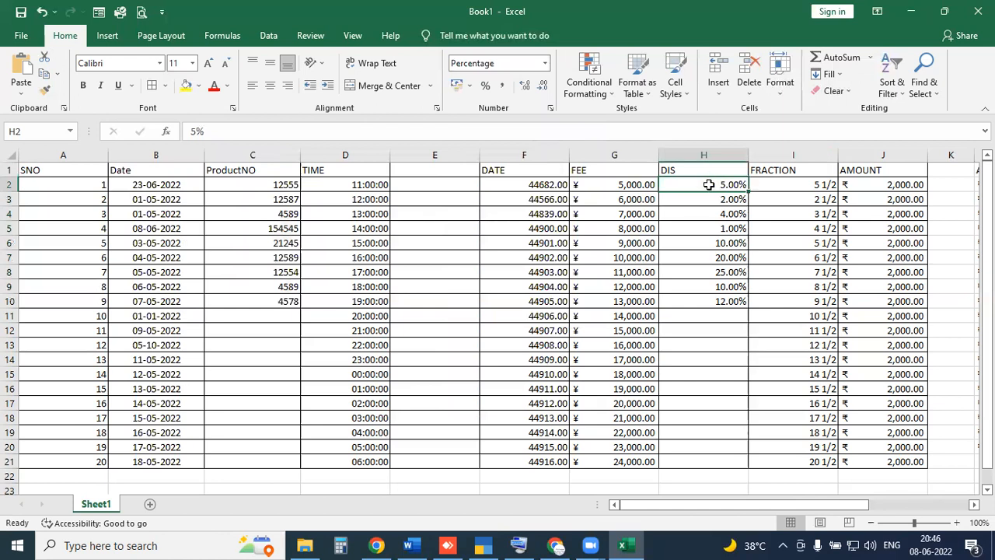
{"action": "left_click", "coordinate": [718, 276]}
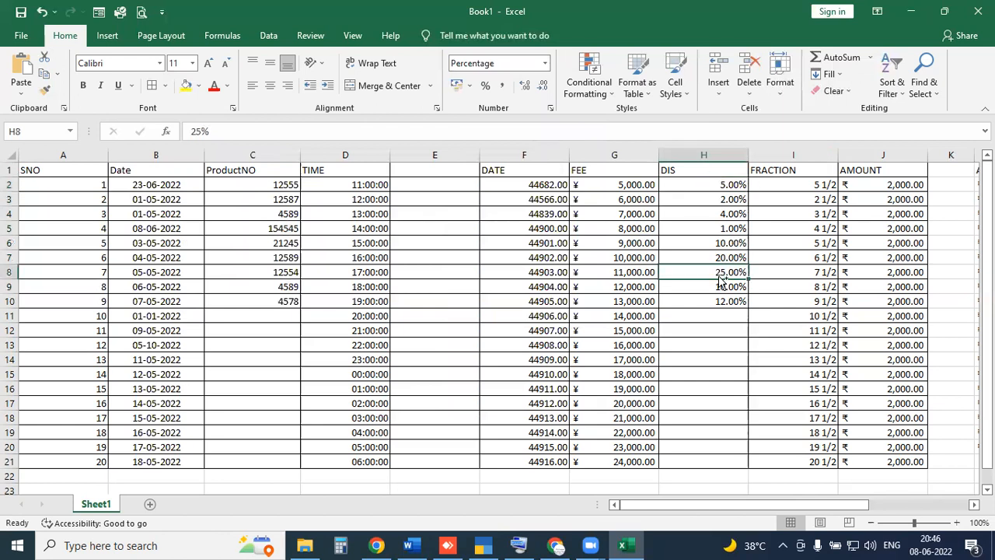
{"action": "left_click_drag", "start_coordinate": [730, 272], "coordinate": [732, 392]}
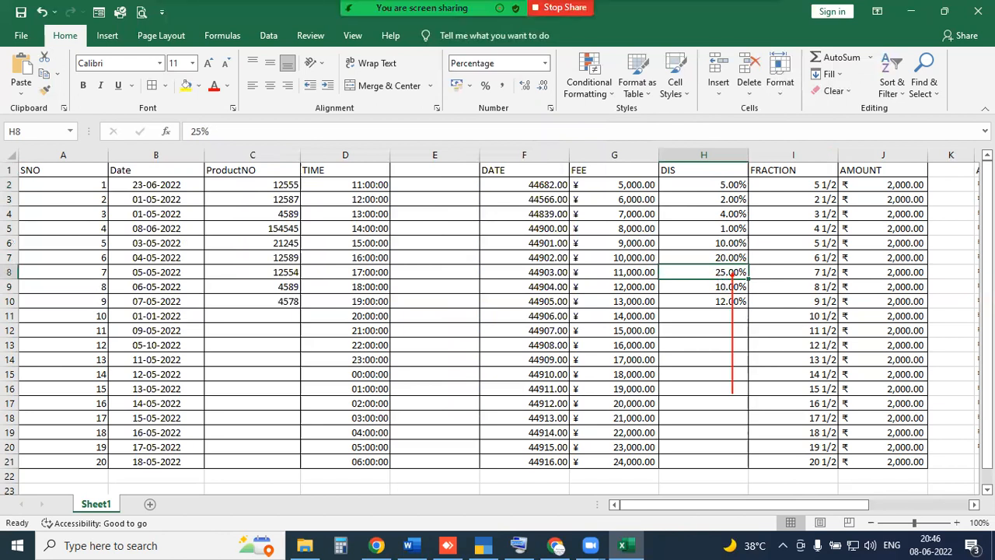
{"action": "key", "text": "Escape"}
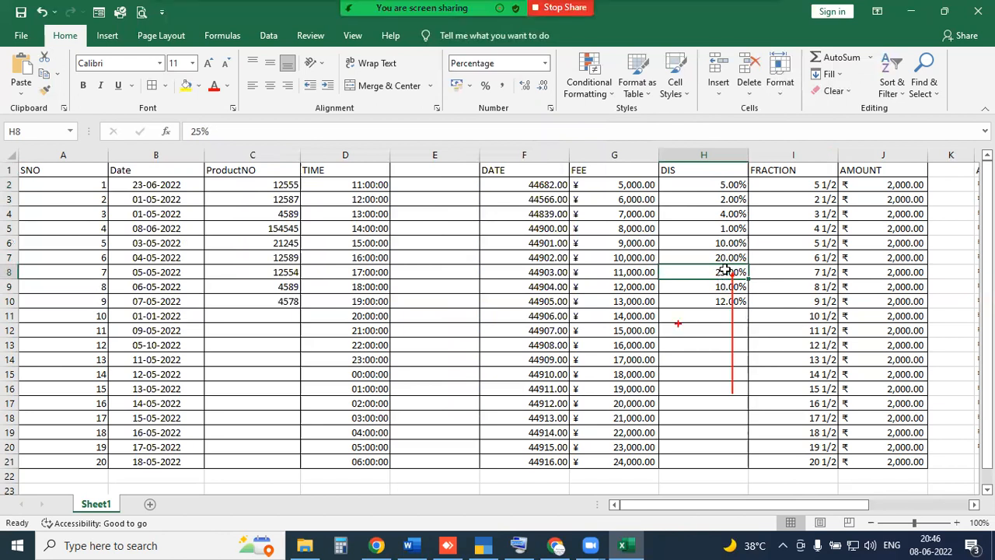
{"action": "left_click", "coordinate": [546, 64]}
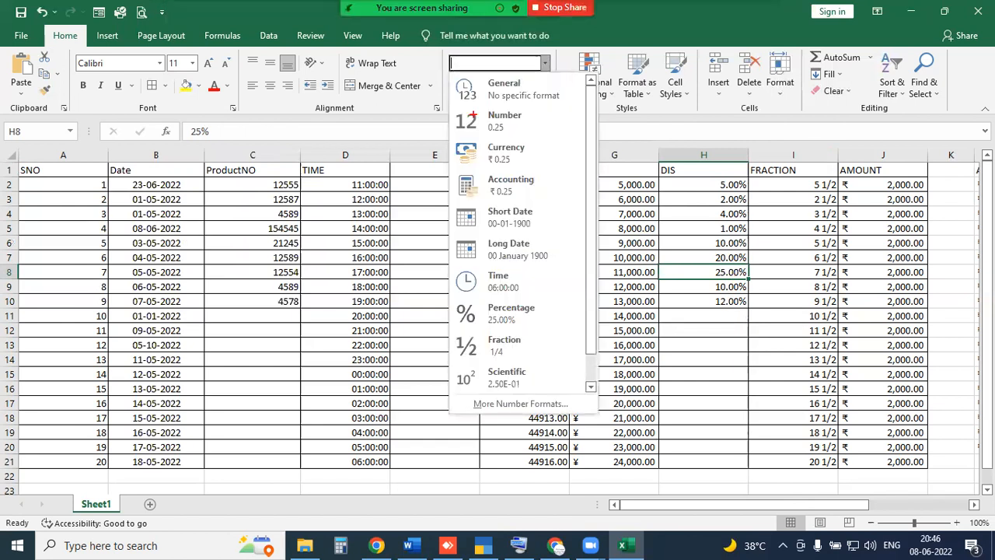
{"action": "left_click_drag", "start_coordinate": [579, 151], "coordinate": [499, 133]}
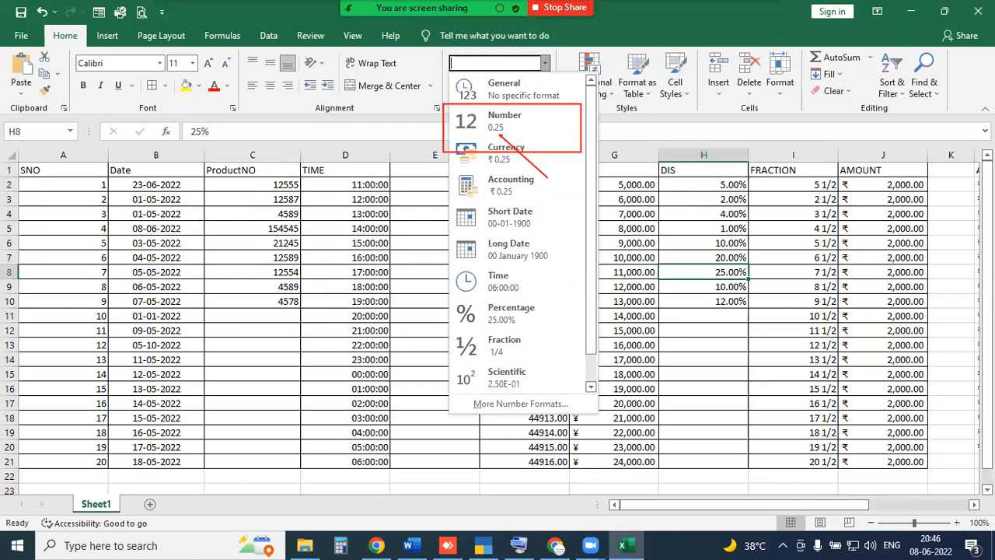
{"action": "key", "text": "Escape"}
Step: Enter 100 in the percentage-formatted DIS cell H13
{"action": "left_click", "coordinate": [705, 345]}
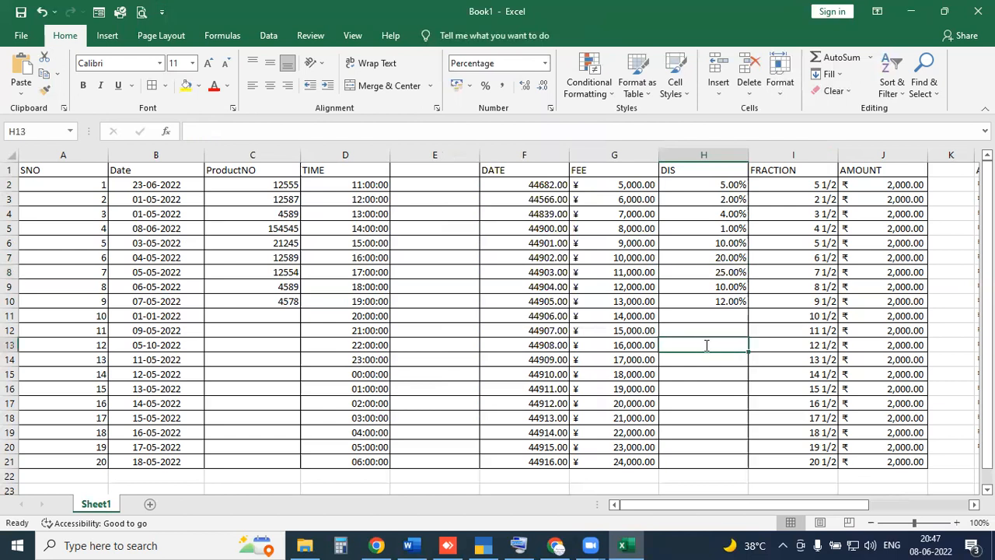
{"action": "type", "text": "100"}
{"action": "key", "text": "Return"}
Step: Examine how the value in H13 would look in the other number formats, including Number and Scientific
{"action": "left_click", "coordinate": [704, 344]}
{"action": "mouse_move", "coordinate": [704, 342]}
{"action": "left_mouse_down"}
{"action": "mouse_move", "coordinate": [764, 359]}
{"action": "mouse_move", "coordinate": [732, 325]}
{"action": "left_mouse_up"}
{"action": "left_click", "coordinate": [545, 63]}
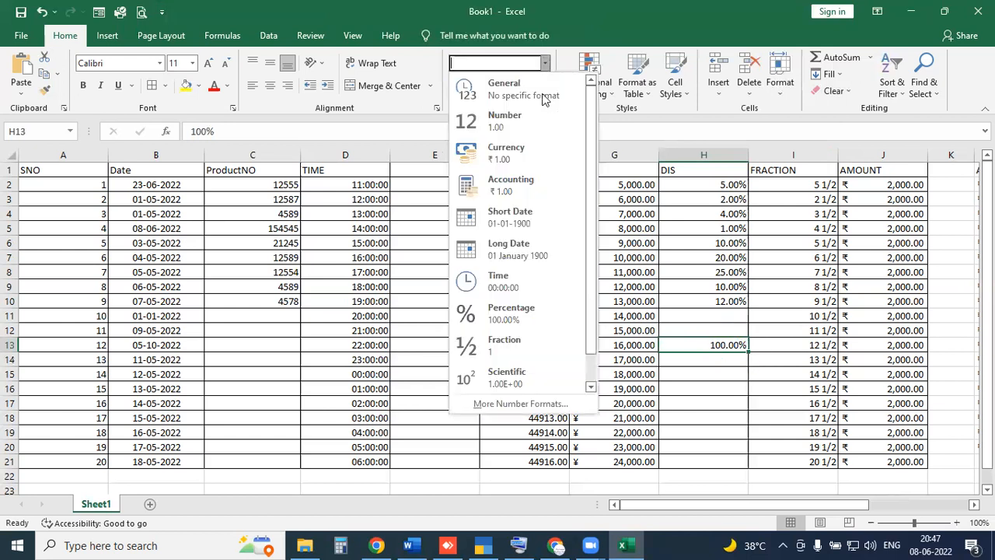
{"action": "mouse_move", "coordinate": [472, 124]}
{"action": "left_mouse_down"}
{"action": "mouse_move", "coordinate": [482, 138]}
{"action": "mouse_move", "coordinate": [514, 115]}
{"action": "mouse_move", "coordinate": [570, 112]}
{"action": "left_mouse_up"}
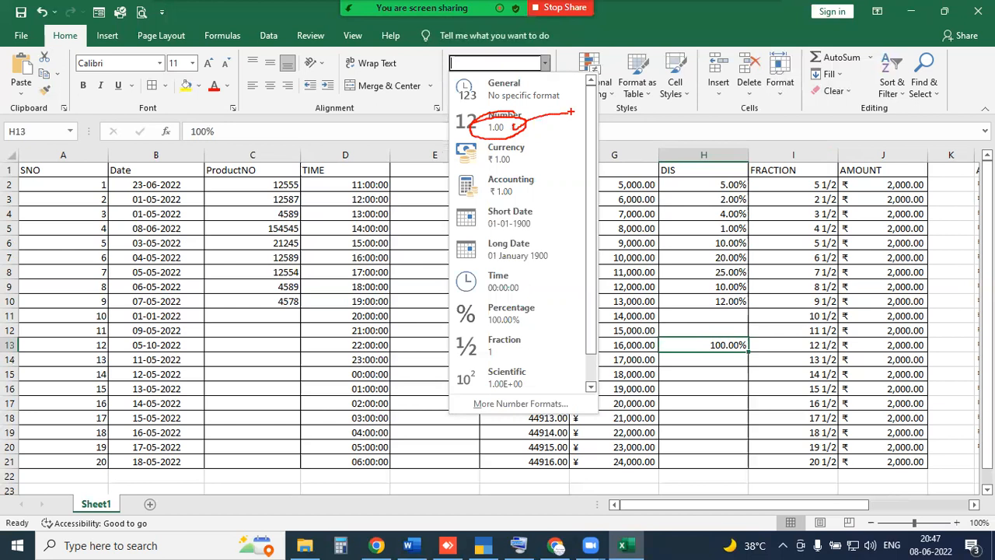
{"action": "key", "text": "Escape"}
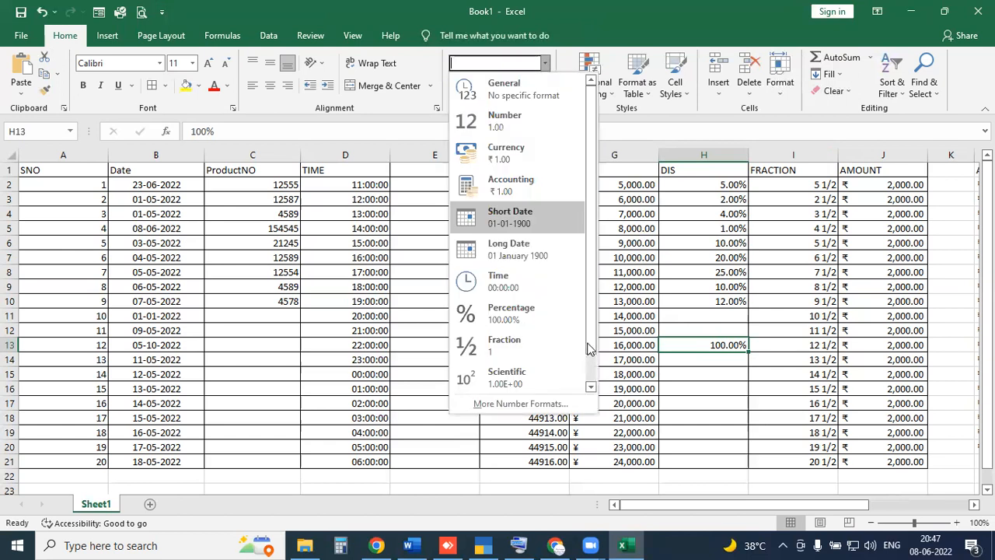
{"action": "scroll", "coordinate": [585, 374], "scroll_direction": "down", "scroll_amount": 1}
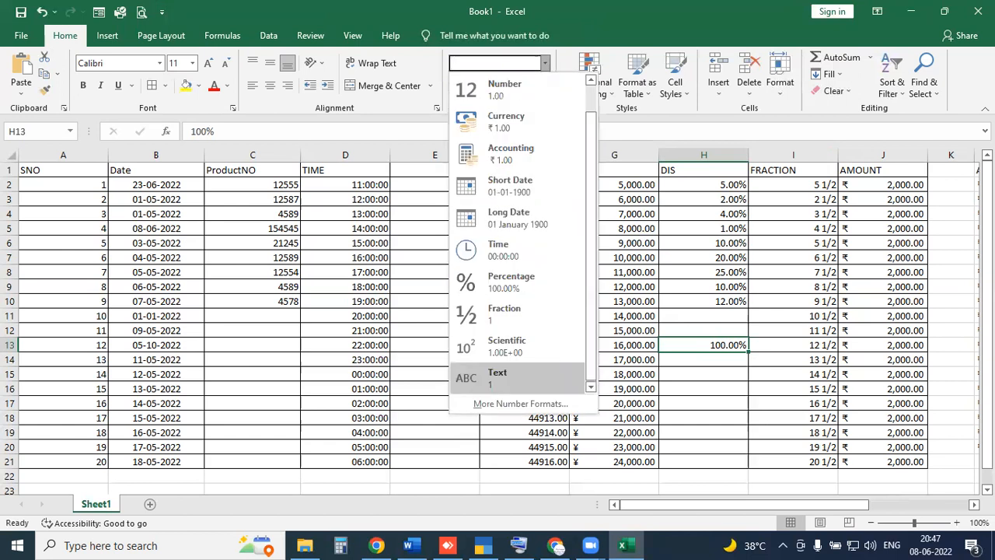
{"action": "left_click_drag", "start_coordinate": [447, 335], "coordinate": [552, 361]}
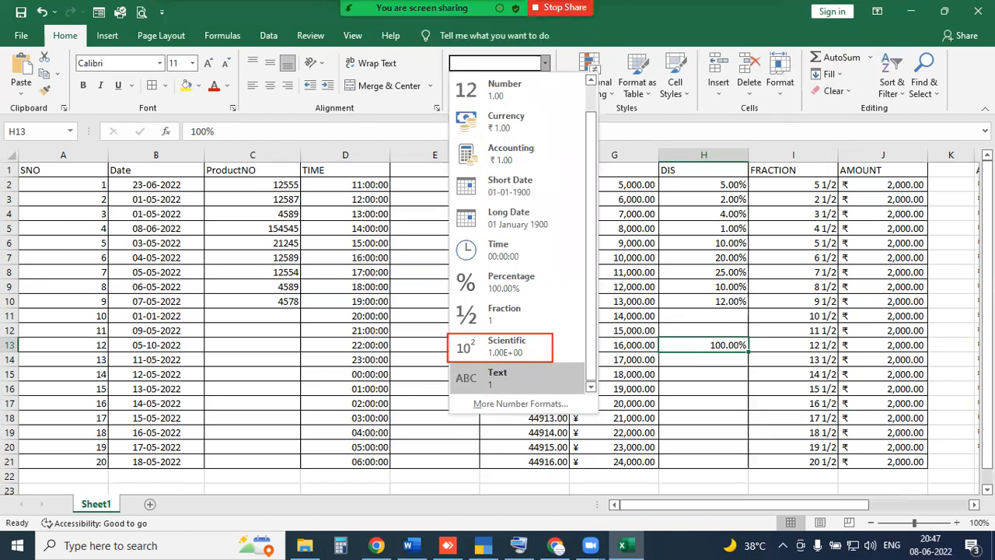
Step: Apply the Scientific number format to cell C10 in the ProductNO column
{"action": "left_click_drag", "start_coordinate": [533, 350], "coordinate": [592, 321]}
{"action": "left_click", "coordinate": [260, 311]}
{"action": "left_click", "coordinate": [271, 301]}
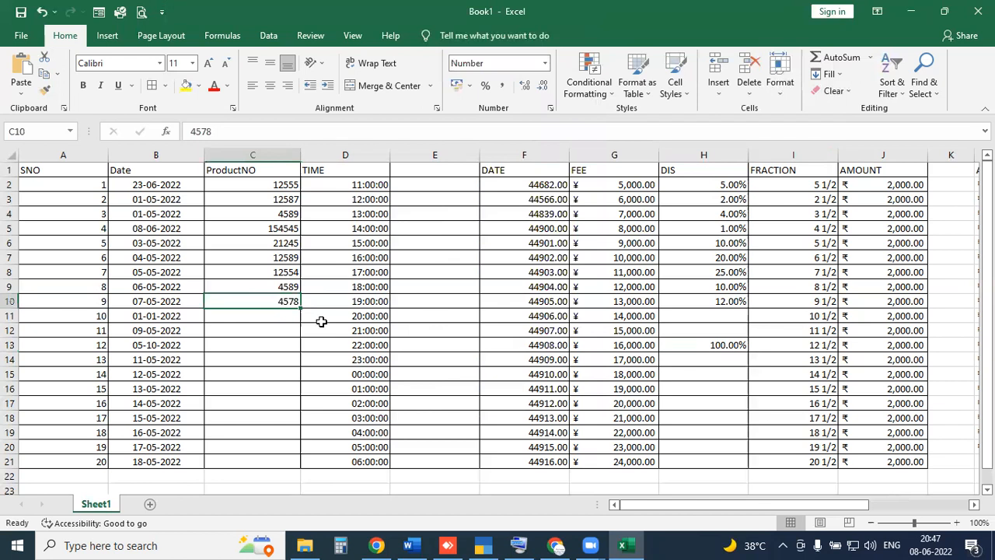
{"action": "mouse_move", "coordinate": [260, 293]}
{"action": "left_mouse_down"}
{"action": "mouse_move", "coordinate": [306, 310]}
{"action": "mouse_move", "coordinate": [279, 342]}
{"action": "mouse_move", "coordinate": [329, 360]}
{"action": "left_mouse_up"}
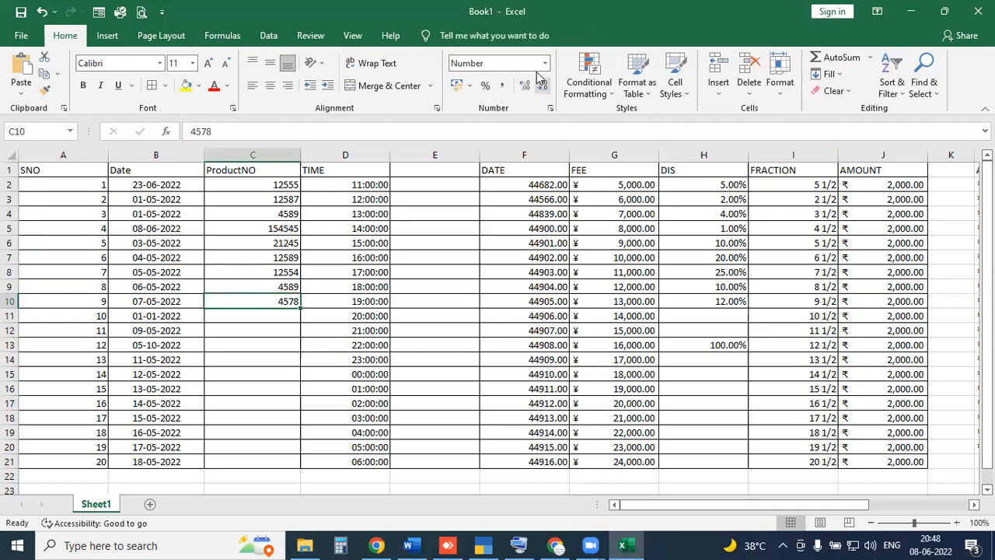
{"action": "left_click", "coordinate": [545, 63]}
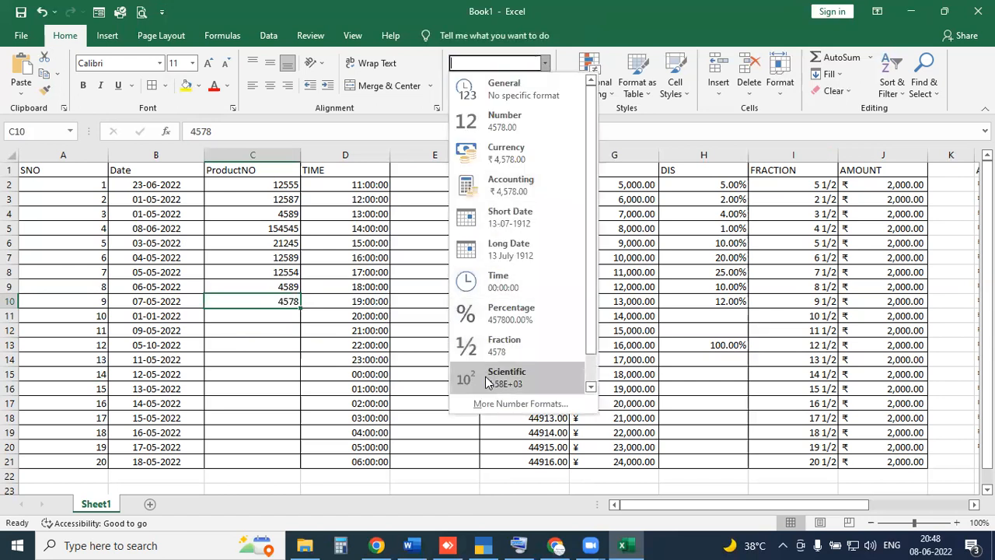
{"action": "left_click", "coordinate": [488, 381]}
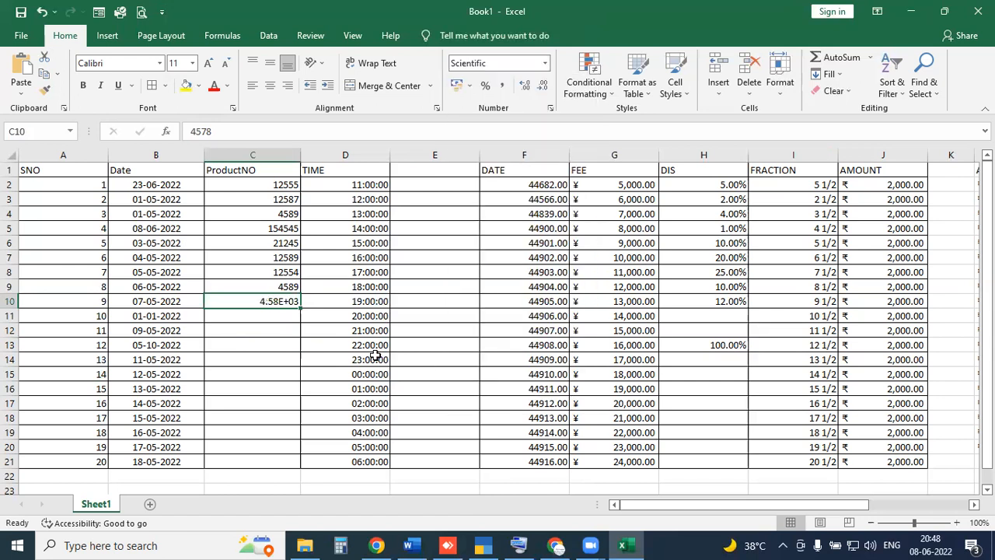
Step: Try entering 4.58E+04 in cell C11 and clear the cell again
{"action": "left_click", "coordinate": [281, 311]}
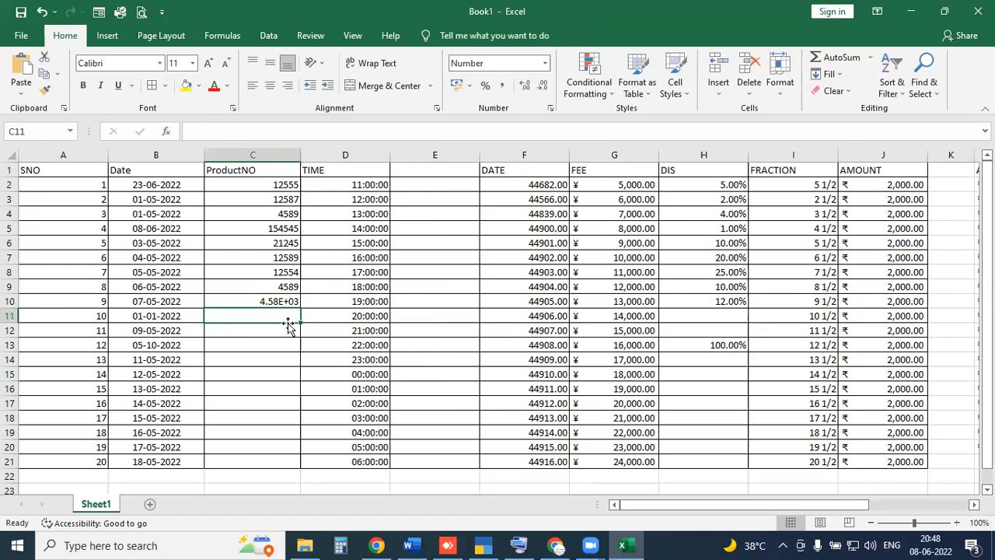
{"action": "type", "text": "4.5"}
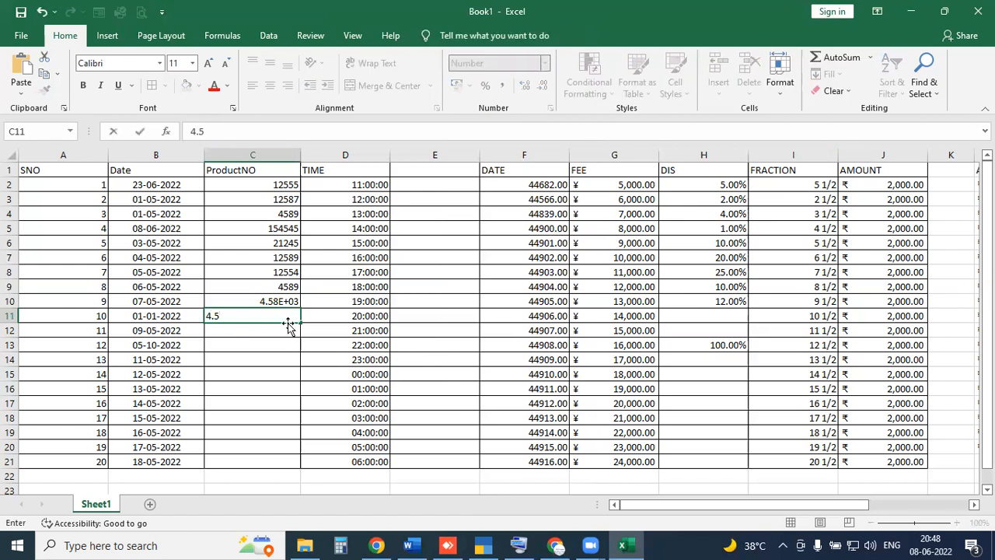
{"action": "type", "text": "8E+04"}
{"action": "key", "text": "Return"}
{"action": "left_click", "coordinate": [284, 315]}
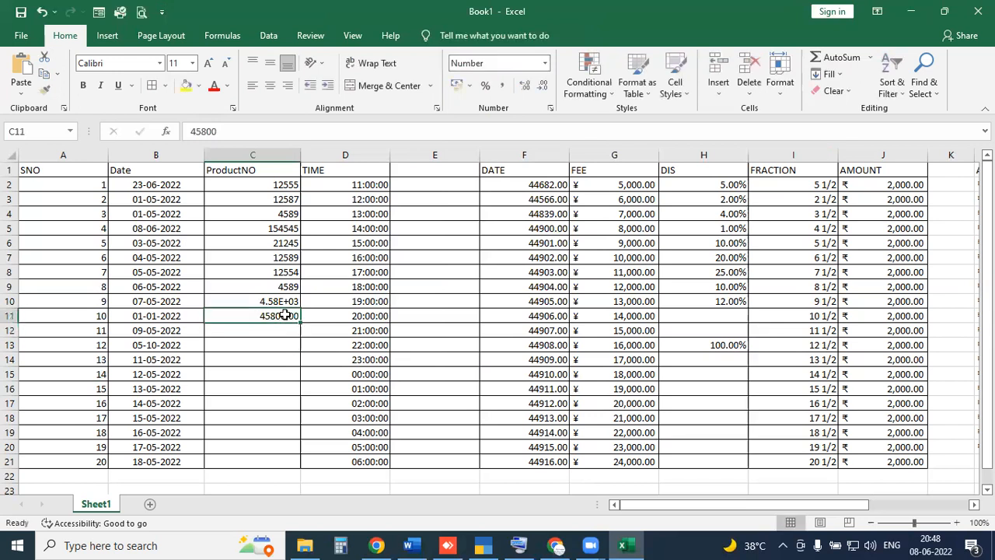
{"action": "key", "text": "Delete"}
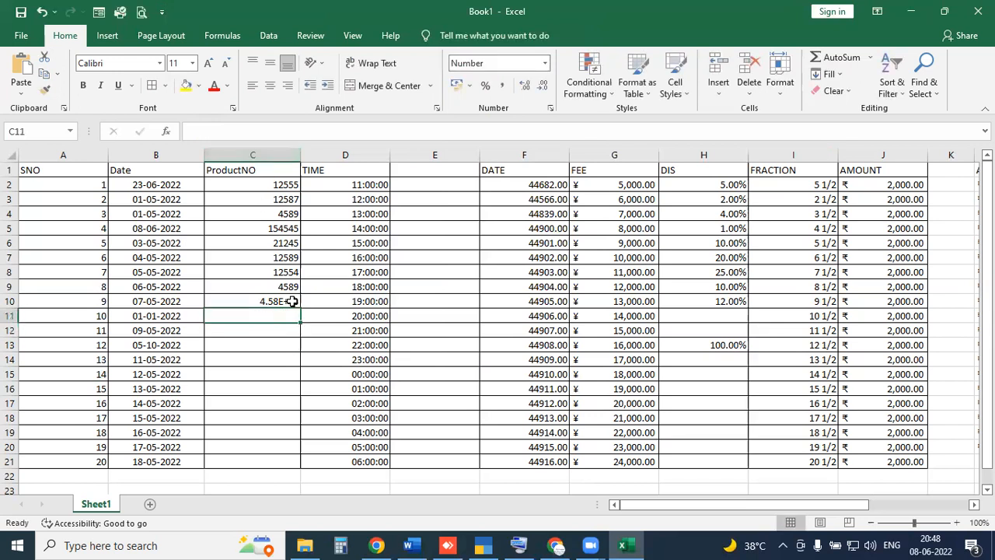
Step: Reapply the Scientific format to cell C10 and clear its contents
{"action": "left_click", "coordinate": [280, 301]}
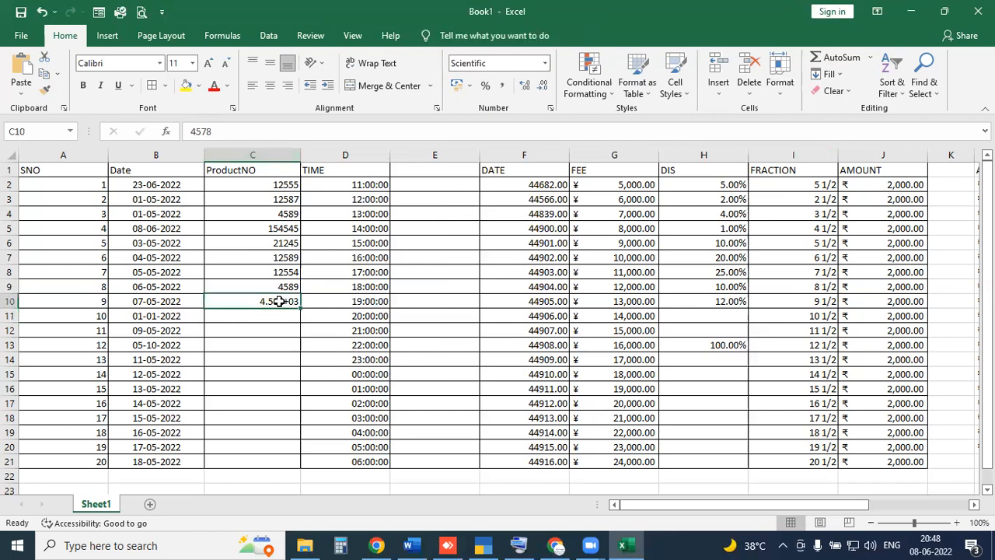
{"action": "left_click", "coordinate": [547, 65]}
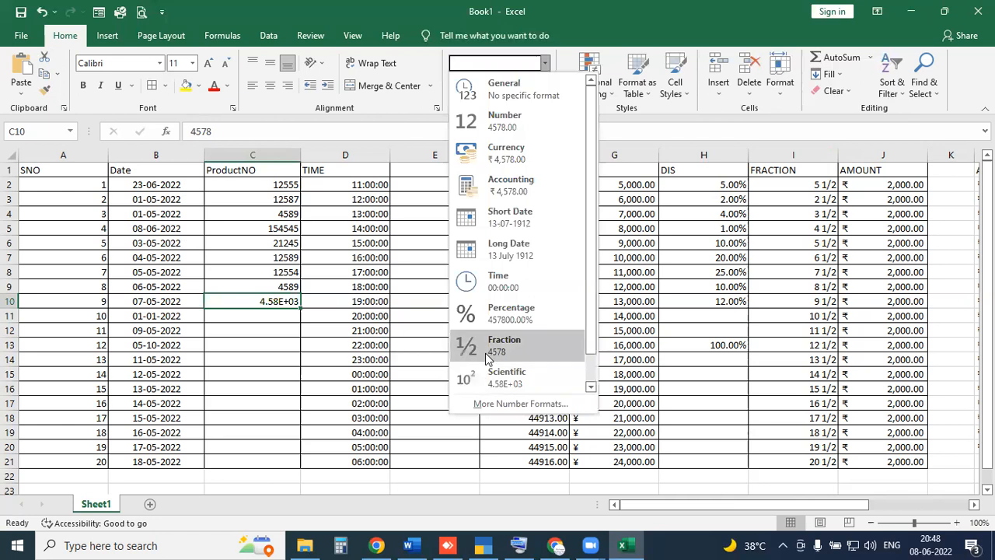
{"action": "left_click", "coordinate": [500, 381]}
{"action": "key", "text": "Delete"}
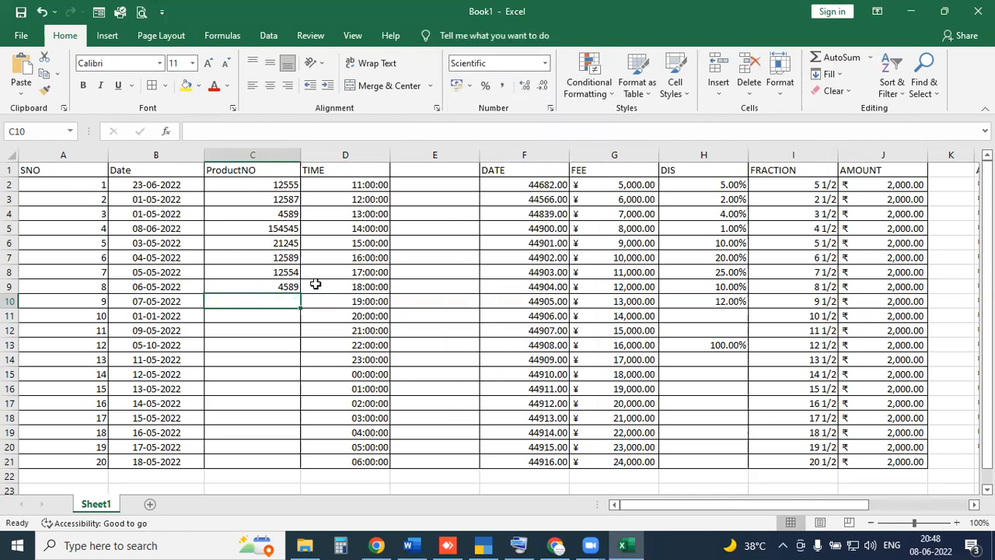
Step: Enter 122 in cell E2 and 123 in cell E3 of the untitled column
{"action": "left_click", "coordinate": [420, 169]}
{"action": "left_click", "coordinate": [420, 183]}
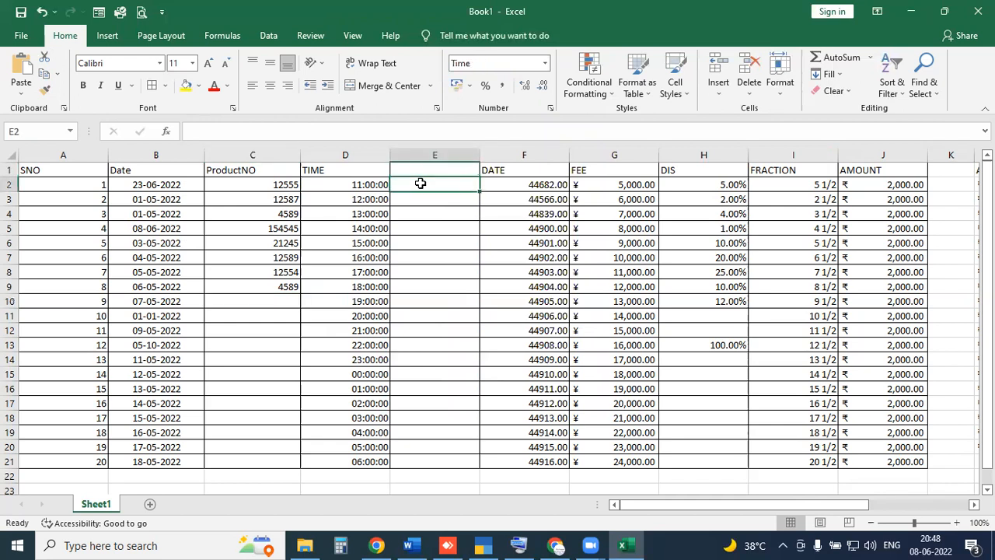
{"action": "type", "text": "122"}
{"action": "key", "text": "Return"}
{"action": "type", "text": "123"}
{"action": "key", "text": "Return"}
Step: Format cells E2 to E21 as Number with no decimal places
{"action": "left_click_drag", "start_coordinate": [420, 185], "coordinate": [427, 459]}
{"action": "left_click", "coordinate": [545, 63]}
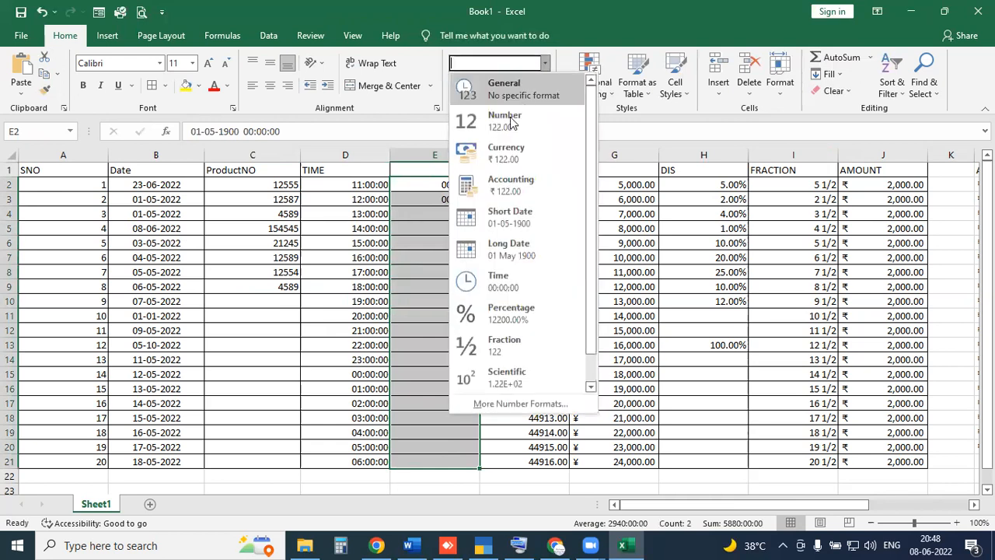
{"action": "left_click", "coordinate": [511, 122]}
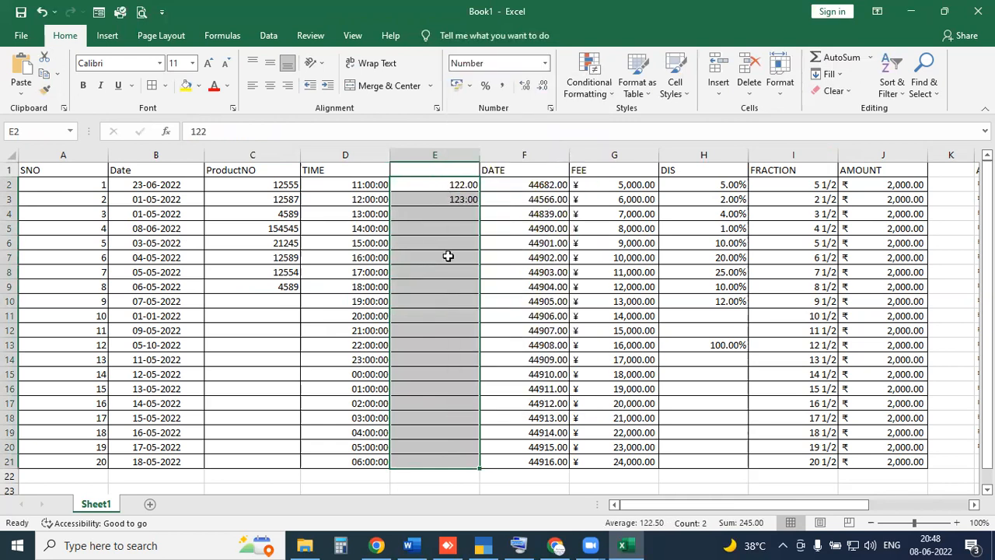
{"action": "left_click", "coordinate": [542, 88]}
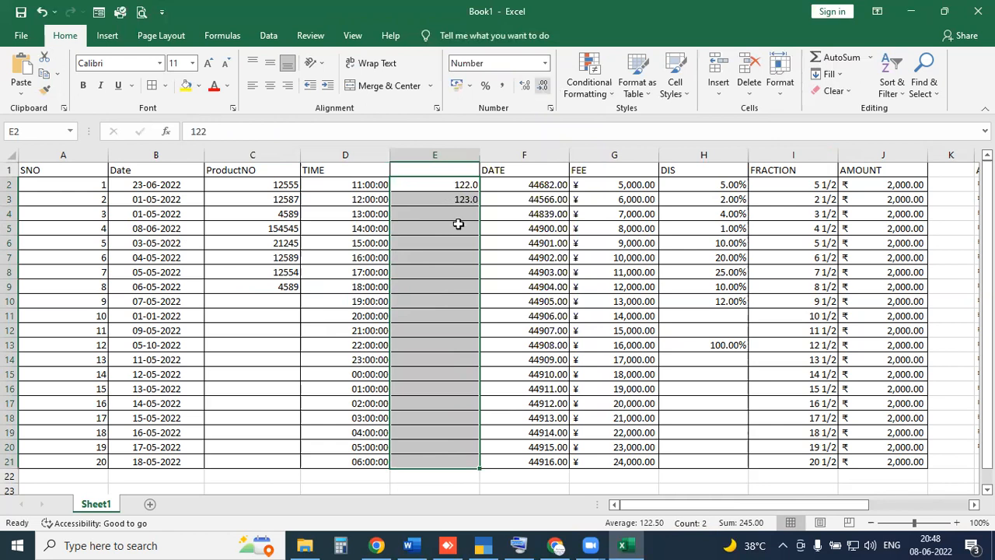
{"action": "left_click", "coordinate": [542, 85]}
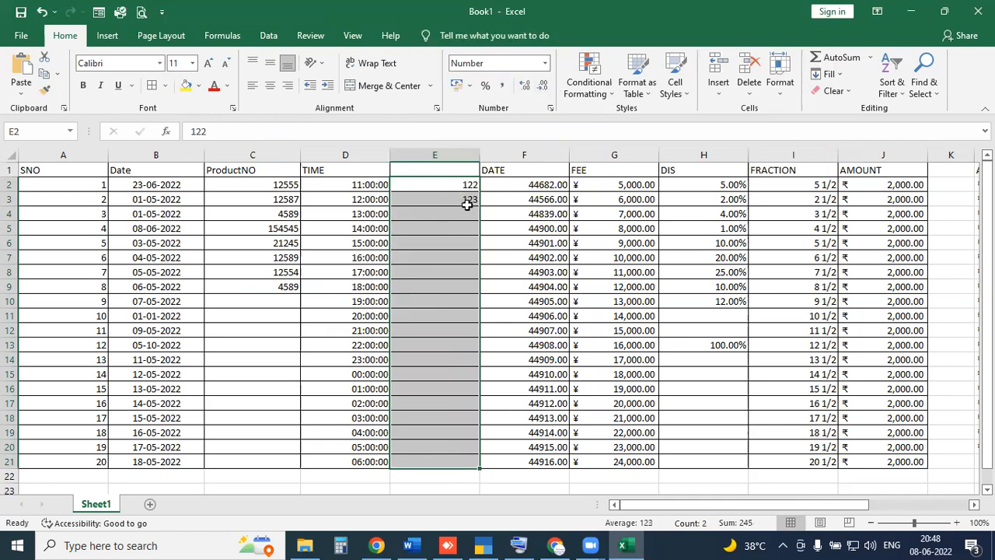
Step: Fill the 122, 123 series down to cell E21 and format the range as Scientific
{"action": "left_click", "coordinate": [470, 200], "text": "shift"}
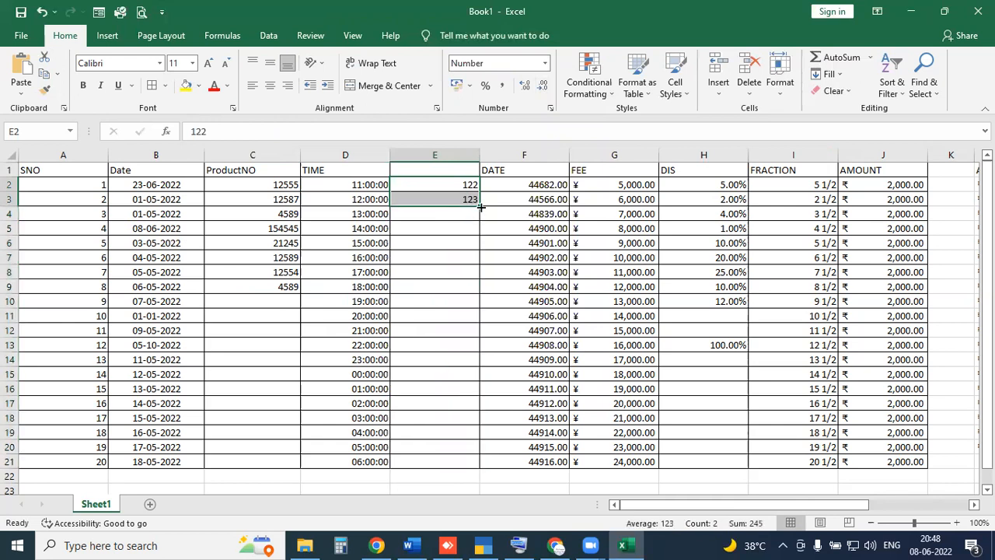
{"action": "left_click_drag", "start_coordinate": [479, 206], "coordinate": [480, 468]}
{"action": "left_click", "coordinate": [545, 63]}
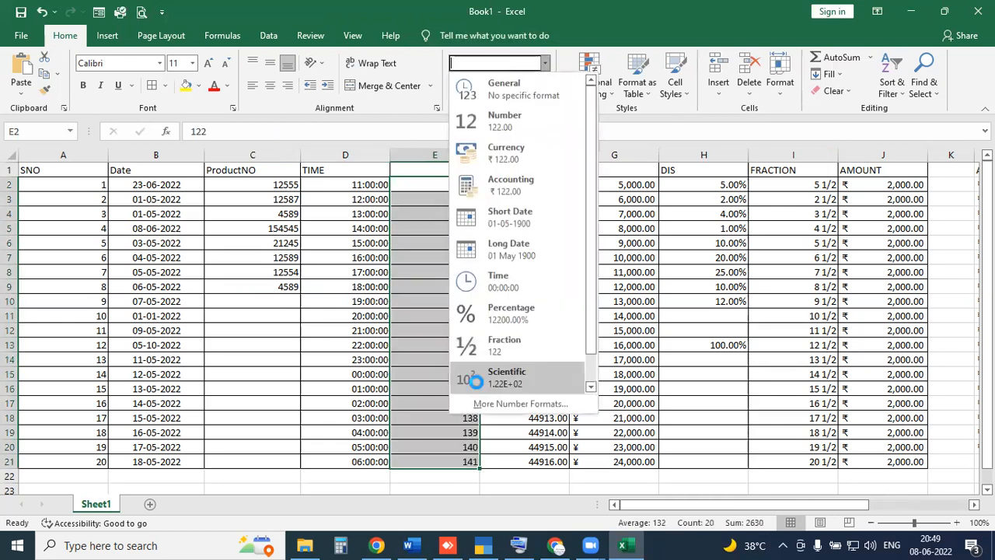
{"action": "left_click", "coordinate": [477, 381]}
{"action": "left_click_drag", "start_coordinate": [451, 190], "coordinate": [467, 460]}
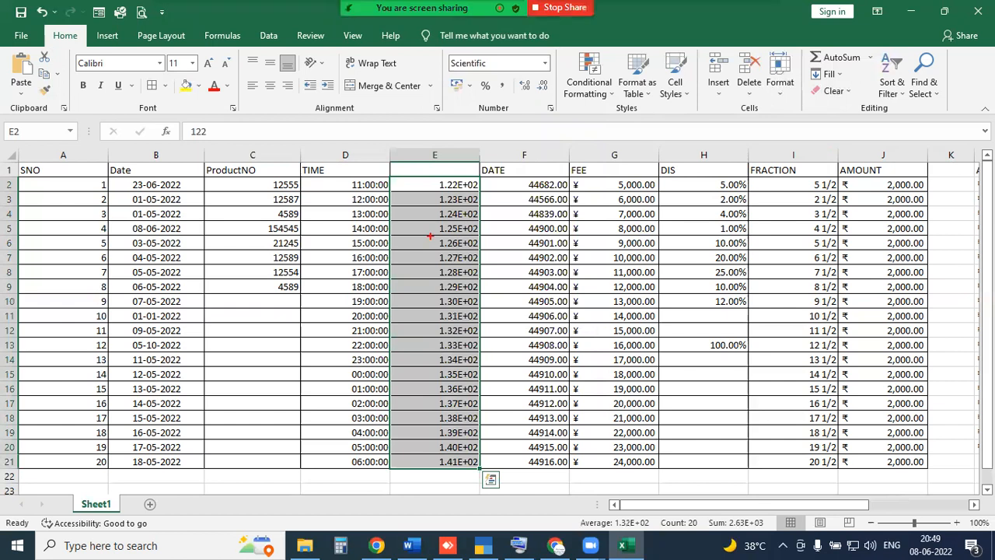
{"action": "mouse_move", "coordinate": [421, 178]}
{"action": "left_mouse_down"}
{"action": "mouse_move", "coordinate": [489, 403]}
{"action": "mouse_move", "coordinate": [489, 472]}
{"action": "left_mouse_up"}
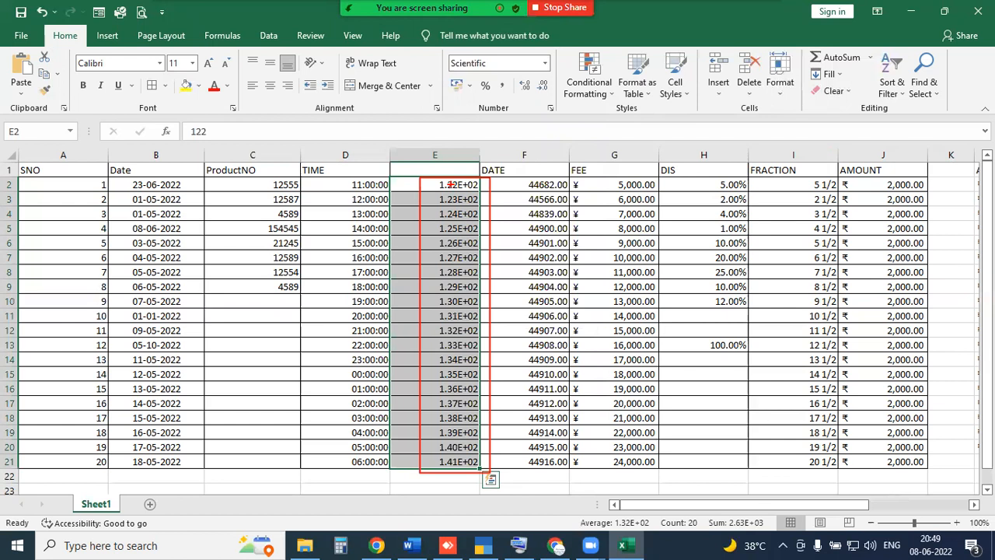
{"action": "left_click_drag", "start_coordinate": [449, 118], "coordinate": [449, 167]}
{"action": "mouse_move", "coordinate": [432, 185]}
{"action": "left_mouse_down"}
{"action": "mouse_move", "coordinate": [479, 179]}
{"action": "mouse_move", "coordinate": [479, 190]}
{"action": "left_mouse_up"}
{"action": "left_click_drag", "start_coordinate": [399, 183], "coordinate": [424, 178]}
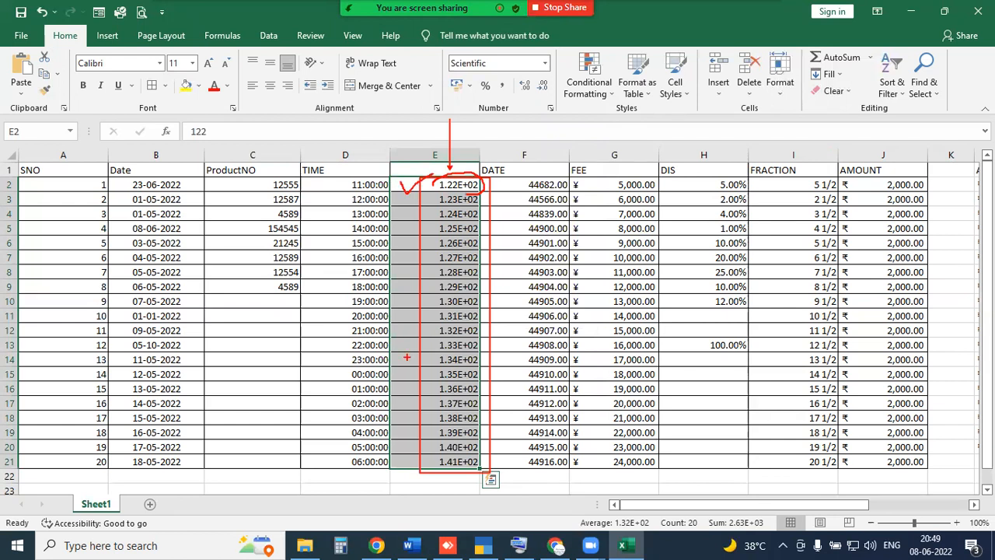
{"action": "left_click_drag", "start_coordinate": [395, 464], "coordinate": [428, 441]}
{"action": "key", "text": "Escape"}
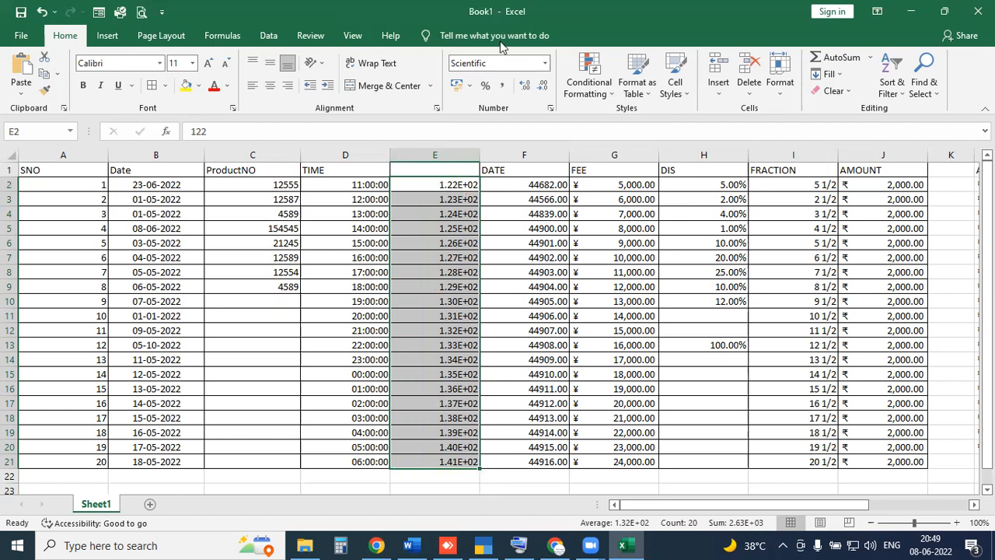
Step: Change the format of cells E2 to E21 to Number
{"action": "left_click", "coordinate": [545, 64]}
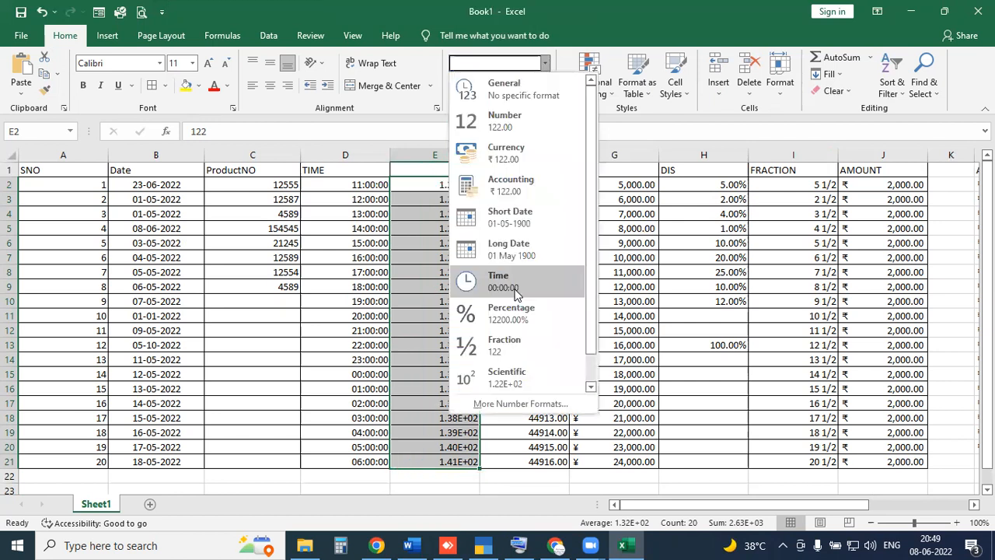
{"action": "left_click", "coordinate": [502, 121]}
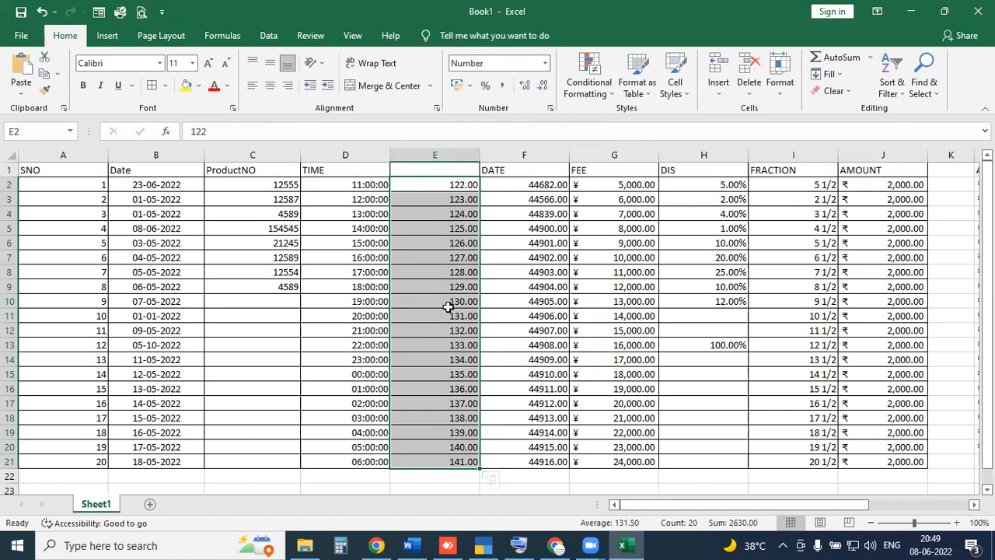
{"action": "left_click", "coordinate": [486, 300]}
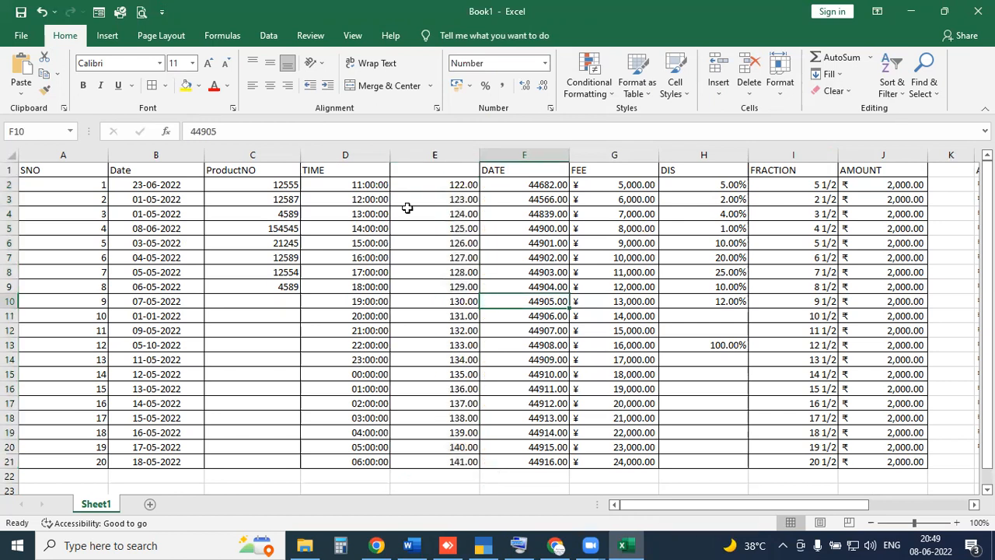
{"action": "left_click", "coordinate": [418, 151]}
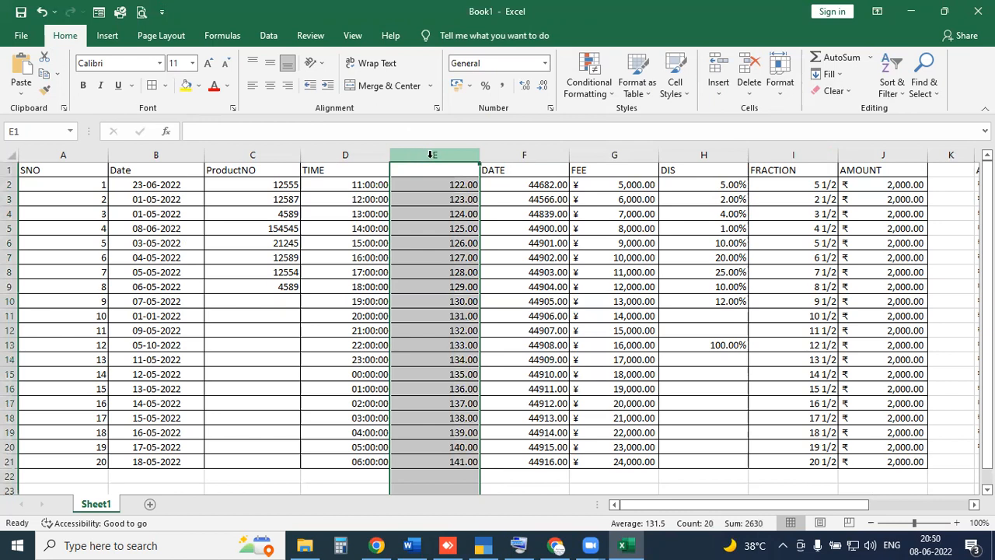
{"action": "mouse_move", "coordinate": [422, 165]}
{"action": "left_mouse_down"}
{"action": "mouse_move", "coordinate": [345, 168]}
{"action": "mouse_move", "coordinate": [358, 157]}
{"action": "left_mouse_up"}
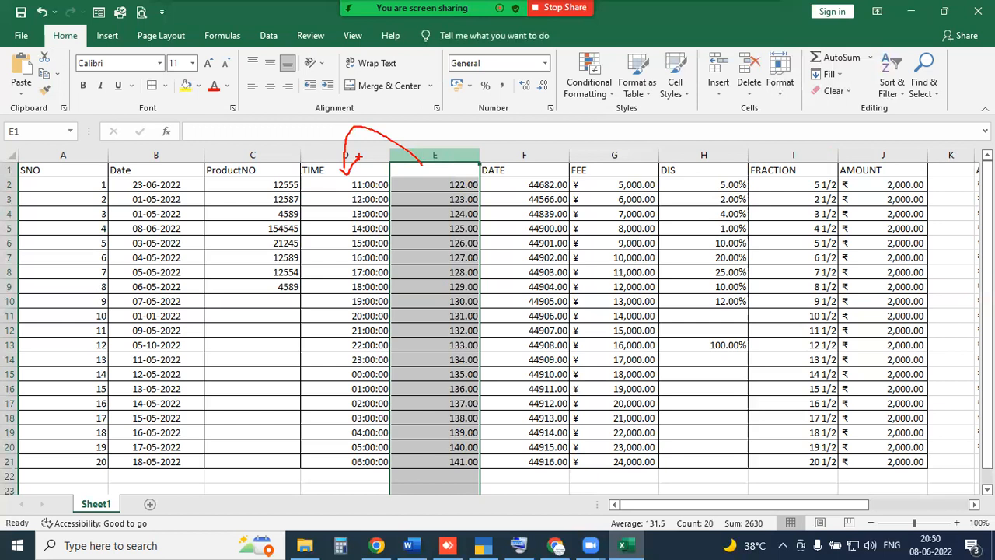
{"action": "left_click", "coordinate": [964, 505]}
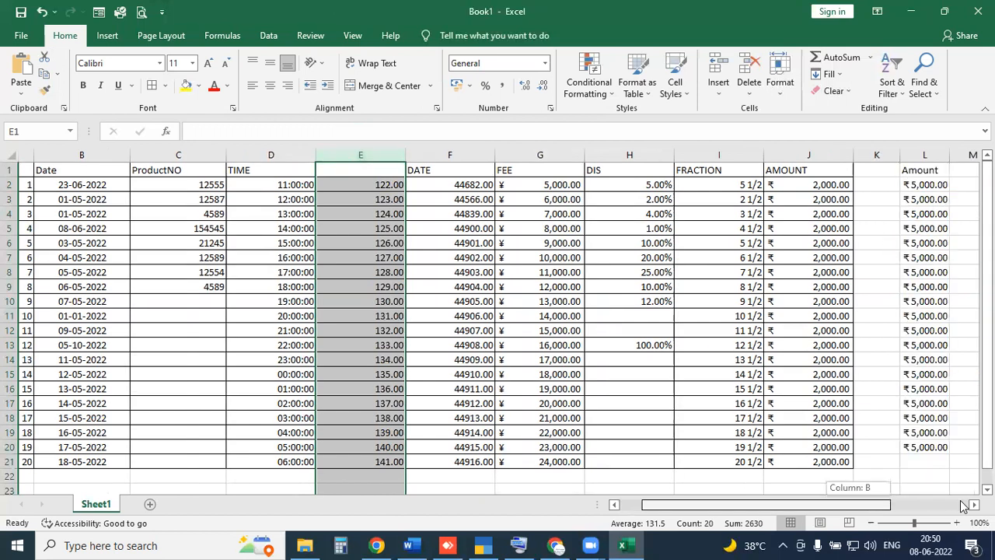
{"action": "left_click_drag", "start_coordinate": [964, 506], "coordinate": [970, 506]}
{"action": "left_click", "coordinate": [546, 63]}
{"action": "scroll", "coordinate": [614, 336], "scroll_direction": "down", "scroll_amount": 1}
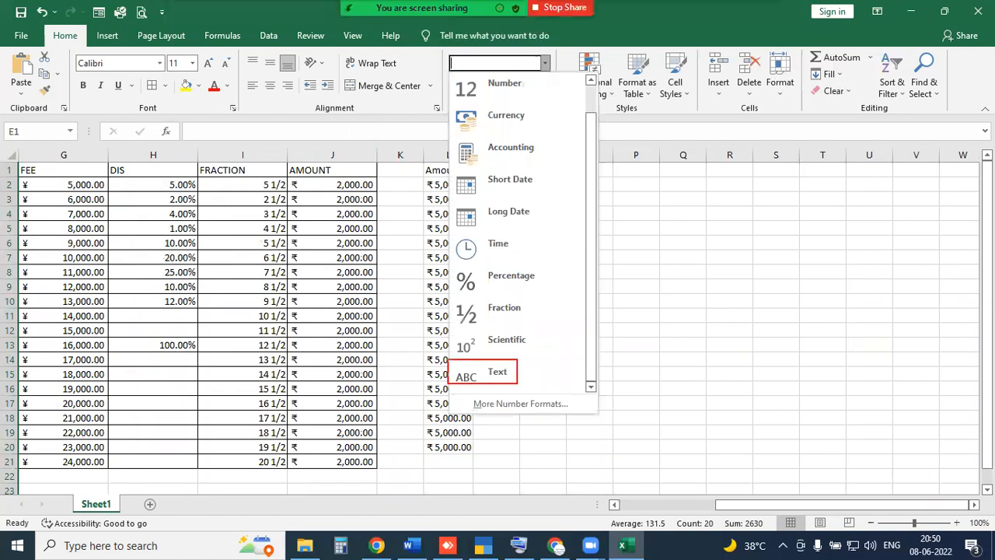
{"action": "mouse_move", "coordinate": [517, 383]}
{"action": "left_mouse_down"}
{"action": "mouse_move", "coordinate": [641, 318]}
{"action": "mouse_move", "coordinate": [621, 273]}
{"action": "left_mouse_up"}
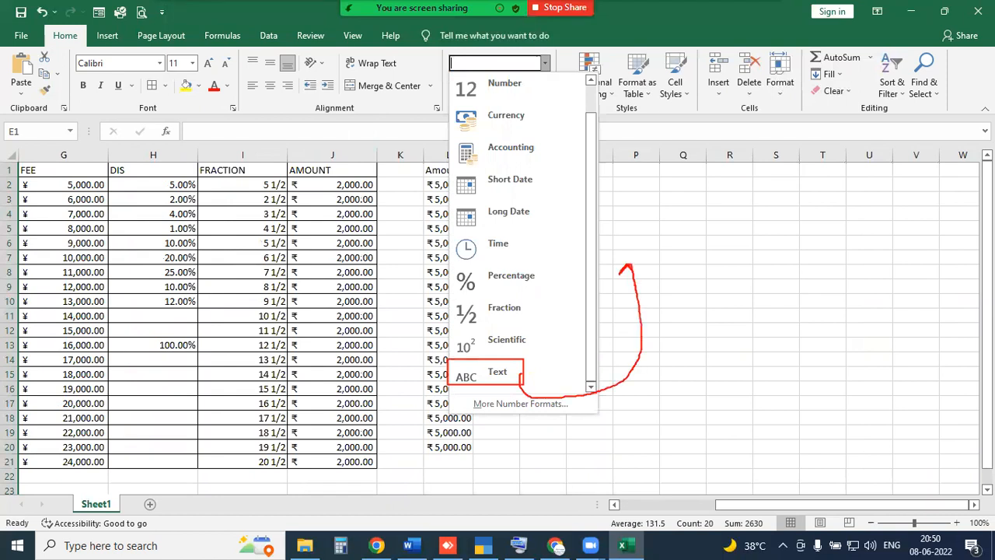
{"action": "key", "text": "Escape"}
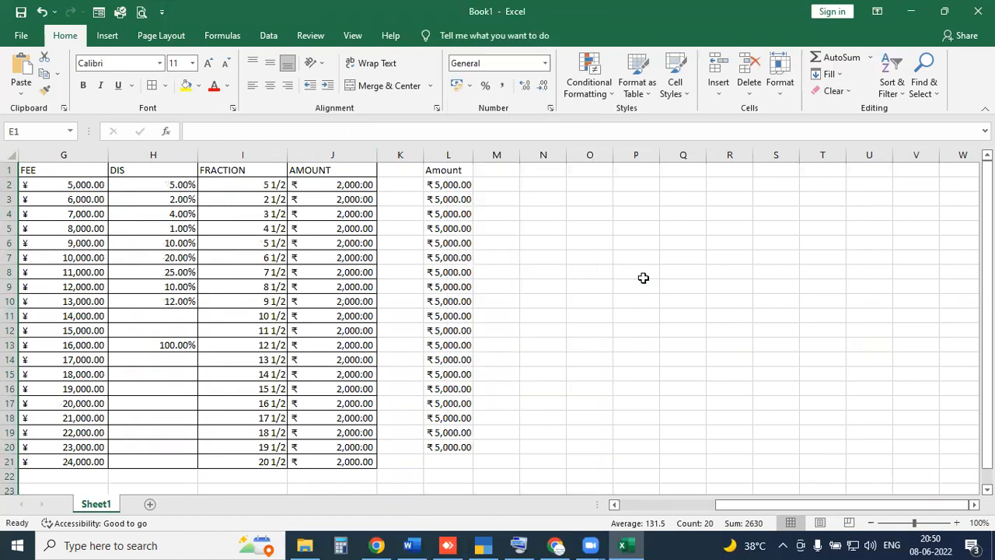
Step: Enter 5000 in cell N1
{"action": "left_click", "coordinate": [549, 172]}
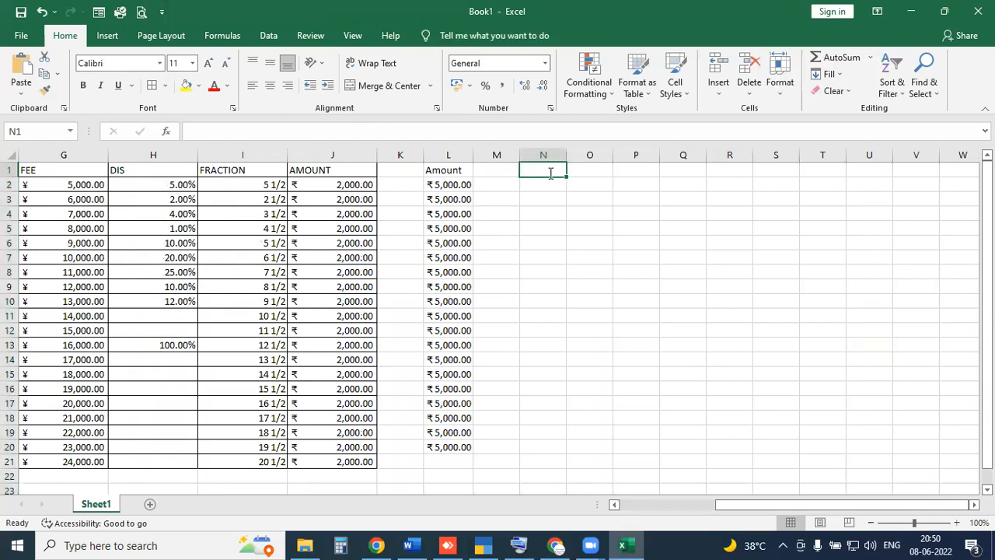
{"action": "type", "text": "5000"}
{"action": "left_click", "coordinate": [550, 173]}
Step: Enter Sunday in cell P1 and a person's first name in cell Q1
{"action": "key", "text": "Right"}
{"action": "key", "text": "Right"}
{"action": "type", "text": "sund"}
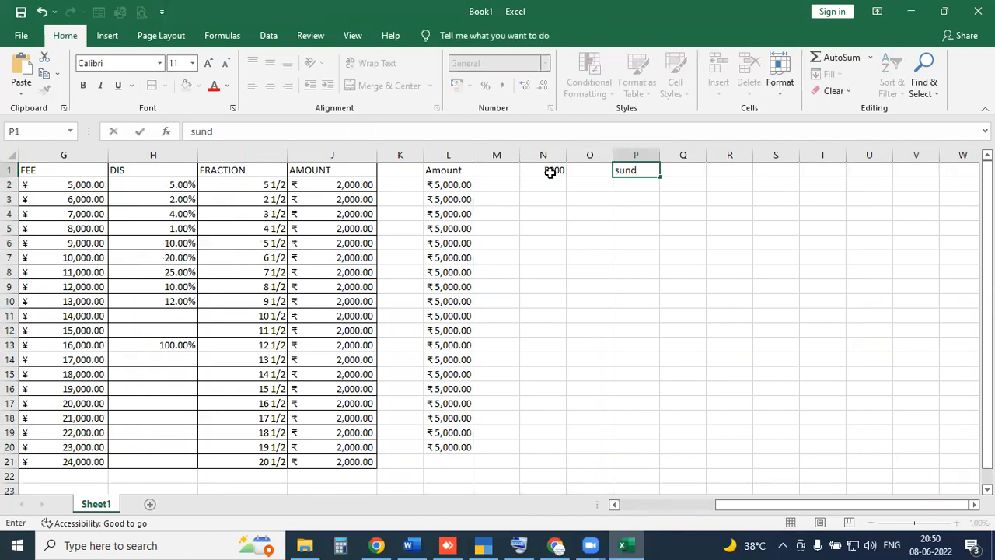
{"action": "type", "text": "ay"}
{"action": "key", "text": "Return"}
{"action": "key", "text": "Up"}
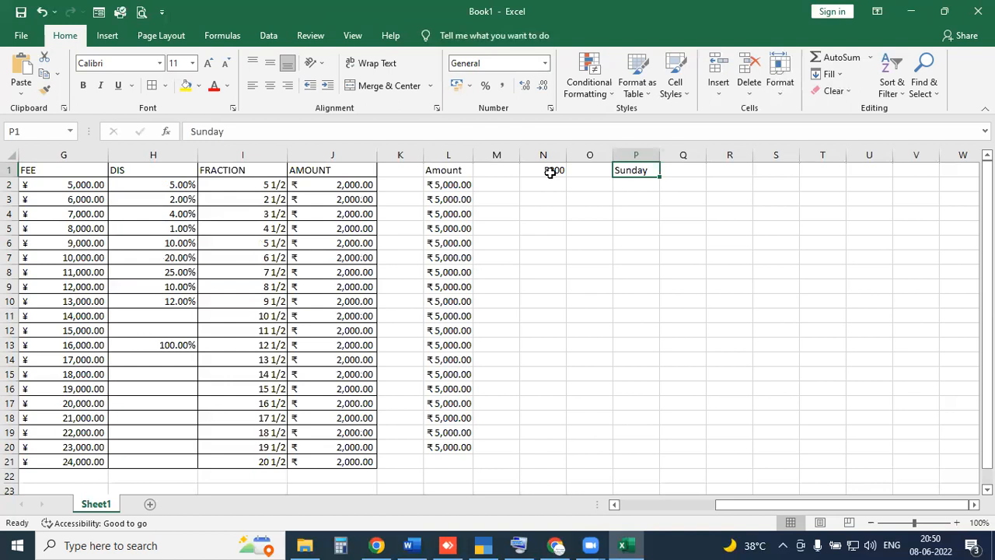
{"action": "key", "text": "Right"}
{"action": "type", "text": "amit"}
{"action": "key", "text": "Return"}
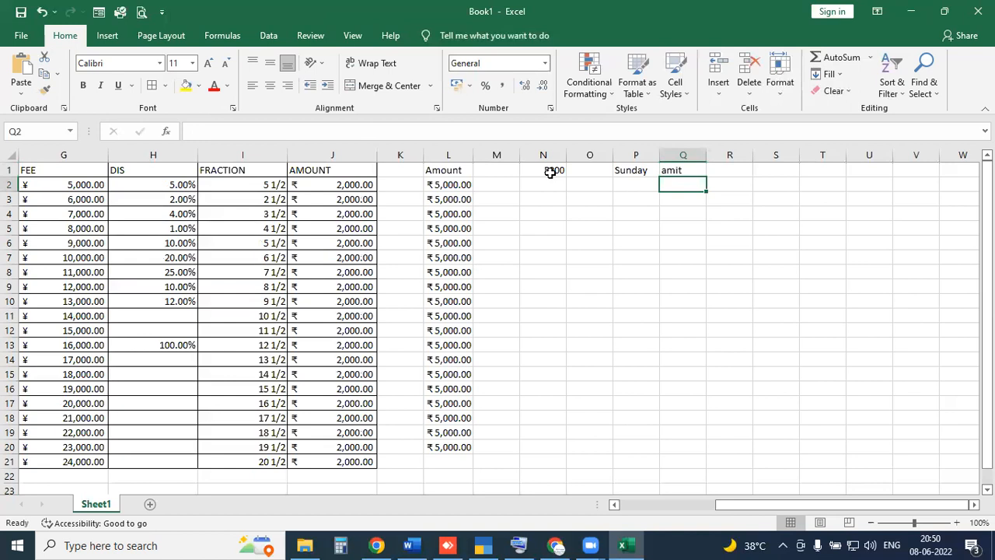
Step: Format cells Q1 to Q20 as Text
{"action": "left_click", "coordinate": [680, 170]}
{"action": "left_click_drag", "start_coordinate": [491, 177], "coordinate": [489, 450]}
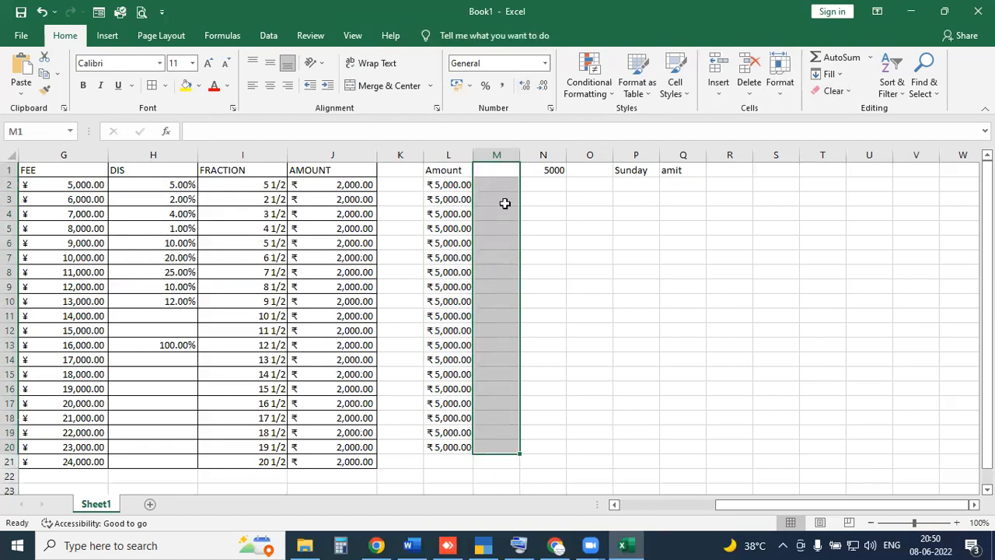
{"action": "left_click_drag", "start_coordinate": [682, 169], "coordinate": [682, 445]}
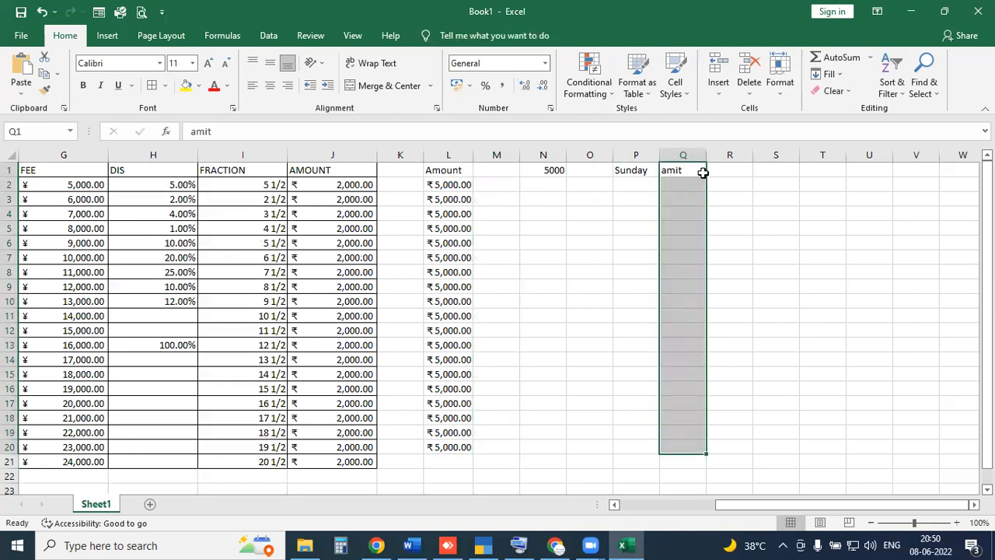
{"action": "left_click", "coordinate": [546, 63]}
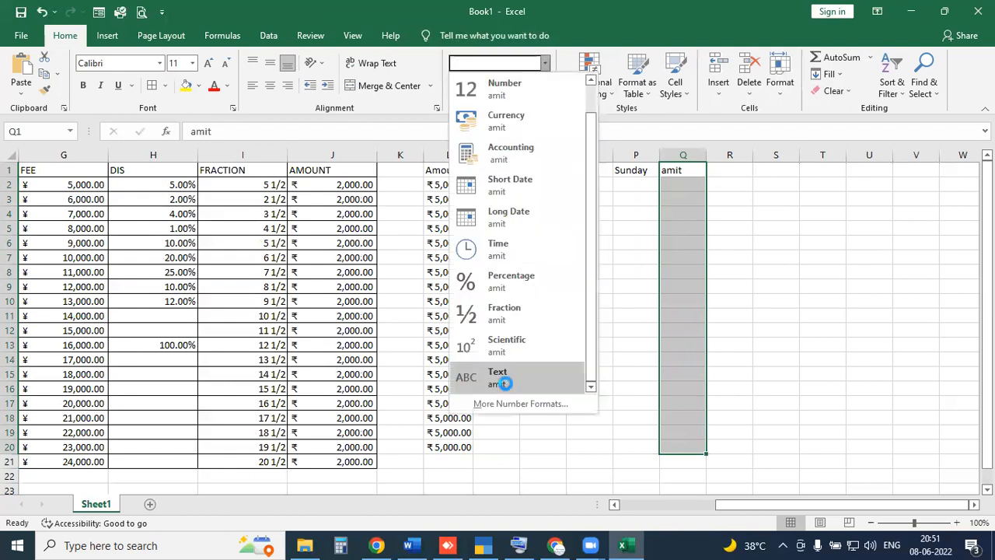
{"action": "left_click", "coordinate": [504, 384]}
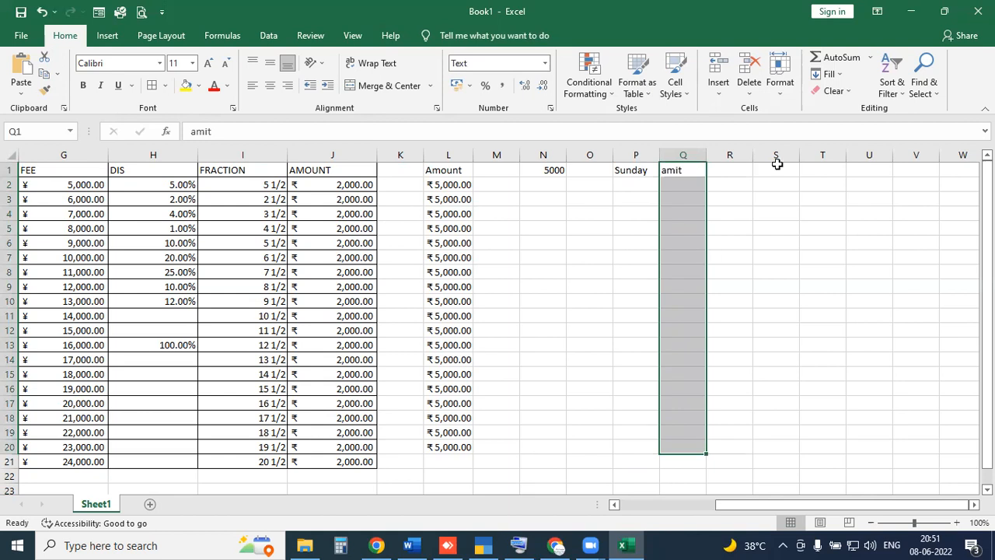
Step: Enter the heading Coupon Code in cell S1 and fit column S to its contents
{"action": "left_click", "coordinate": [768, 169]}
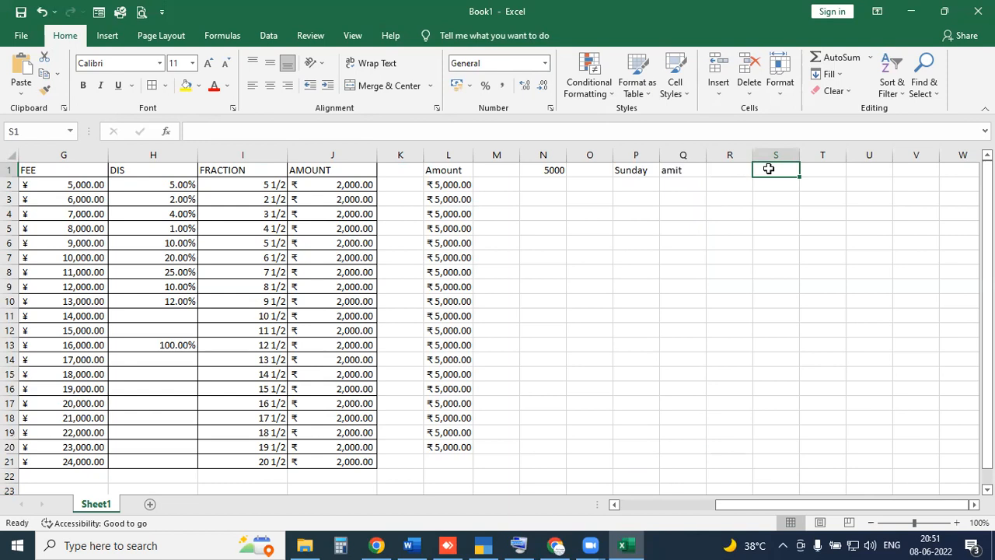
{"action": "type", "text": "Co"}
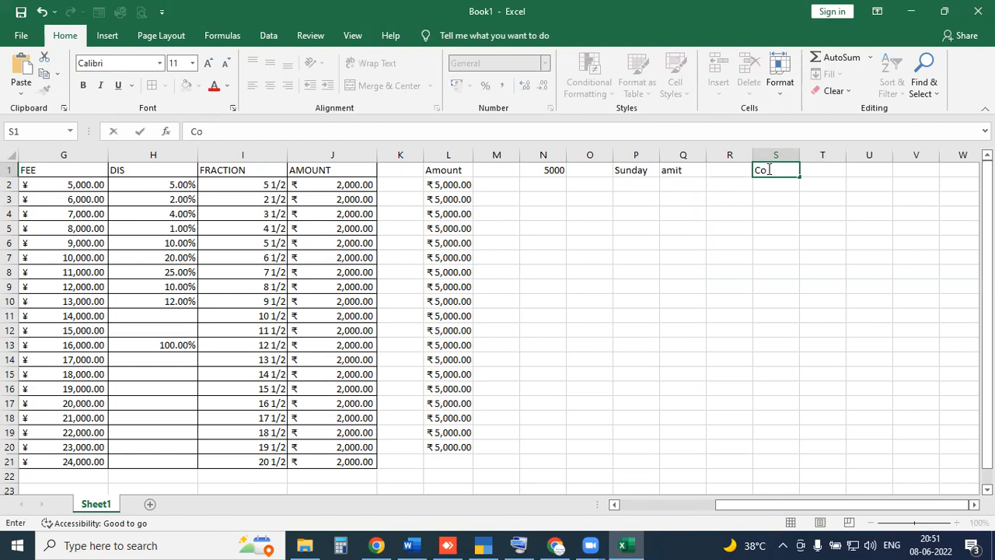
{"action": "type", "text": "upon Code"}
{"action": "key", "text": "Return"}
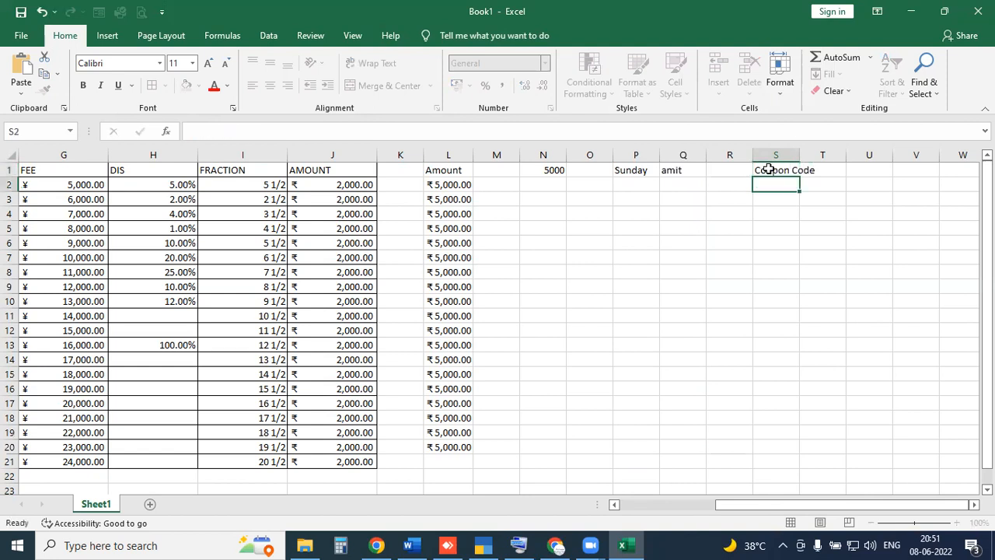
{"action": "double_click", "coordinate": [800, 154]}
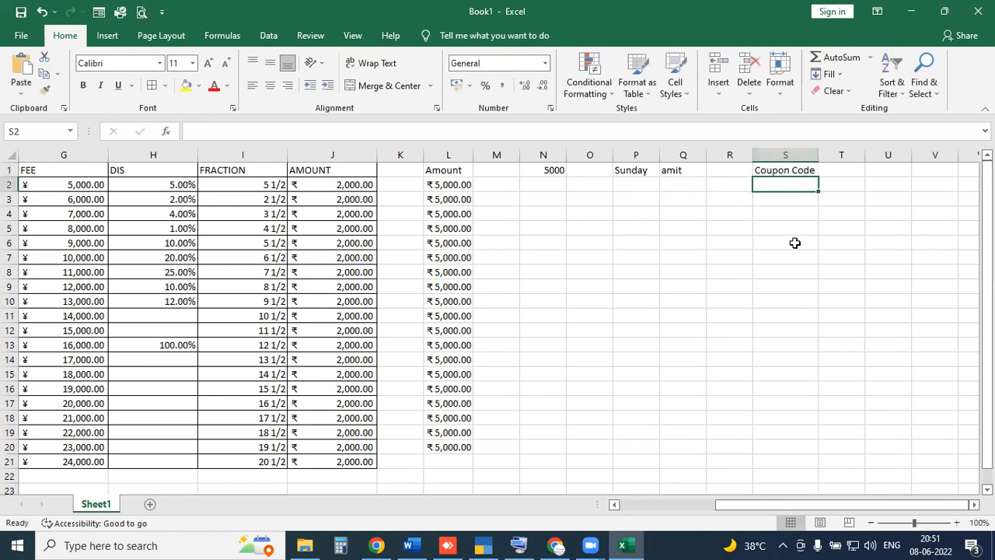
{"action": "type", "text": "t"}
{"action": "key", "text": "BackSpace"}
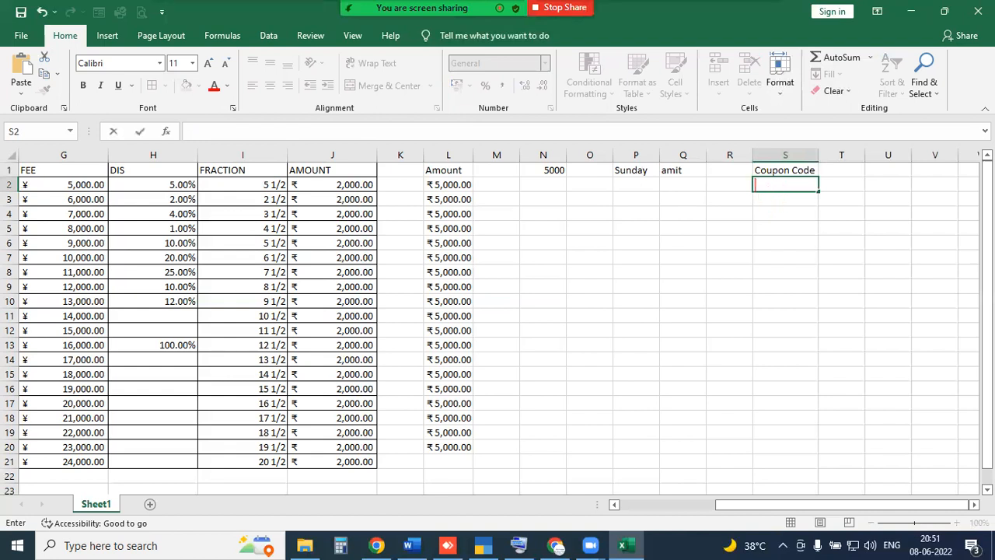
{"action": "type", "text": "0001"}
{"action": "key", "text": "Return"}
{"action": "type", "text": "0002"}
{"action": "key", "text": "alt+Return"}
{"action": "type", "text": "0003"}
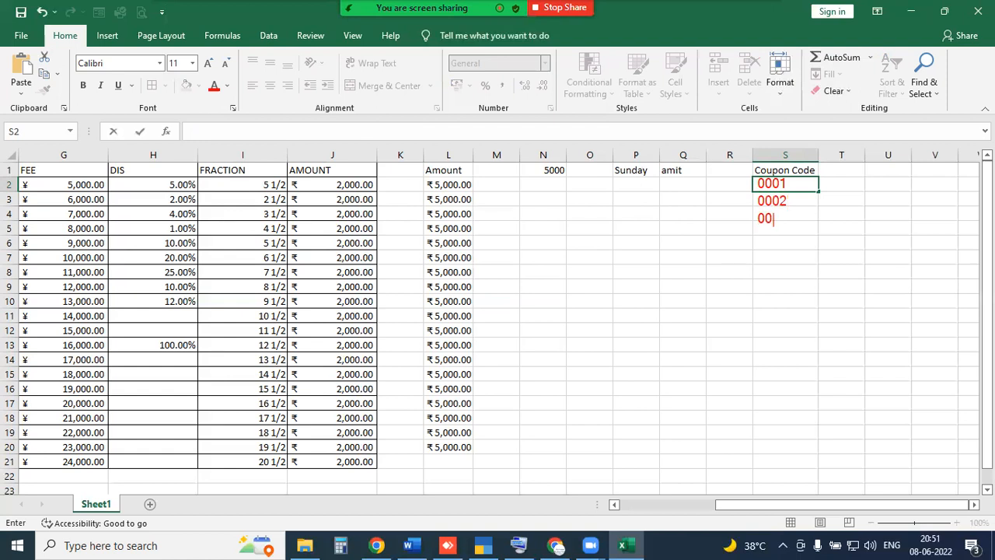
{"action": "key", "text": "alt+Return"}
{"action": "type", "text": "0004"}
{"action": "key", "text": "alt+Return"}
{"action": "key", "text": "BackSpace"}
{"action": "key", "text": "BackSpace"}
{"action": "key", "text": "BackSpace"}
{"action": "key", "text": "BackSpace"}
{"action": "key", "text": "BackSpace"}
{"action": "key", "text": "BackSpace"}
{"action": "key", "text": "BackSpace"}
{"action": "key", "text": "BackSpace"}
{"action": "key", "text": "BackSpace"}
{"action": "key", "text": "BackSpace"}
{"action": "key", "text": "BackSpace"}
{"action": "key", "text": "BackSpace"}
{"action": "key", "text": "BackSpace"}
{"action": "key", "text": "BackSpace"}
{"action": "key", "text": "BackSpace"}
{"action": "key", "text": "BackSpace"}
{"action": "key", "text": "BackSpace"}
{"action": "key", "text": "BackSpace"}
{"action": "key", "text": "BackSpace"}
{"action": "key", "text": "BackSpace"}
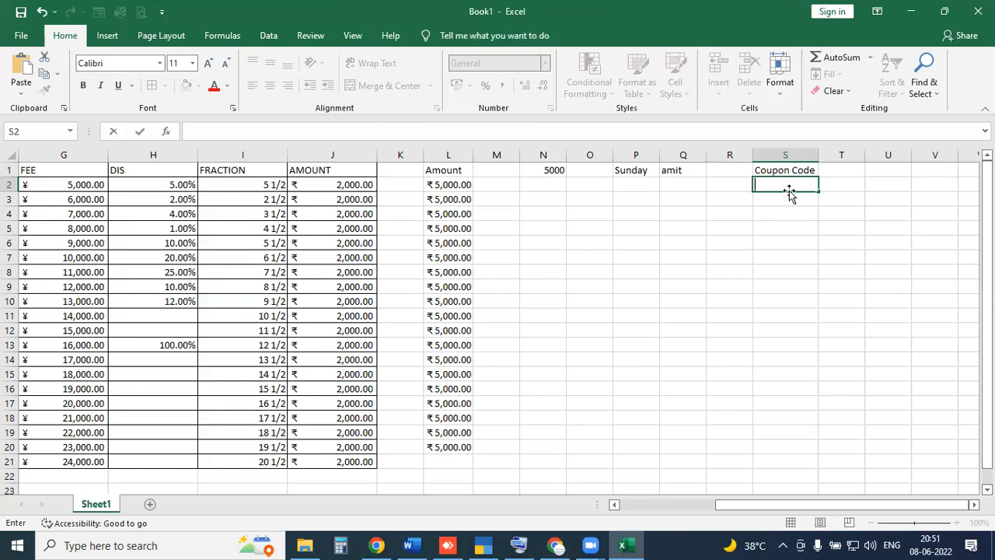
{"action": "left_click", "coordinate": [736, 269]}
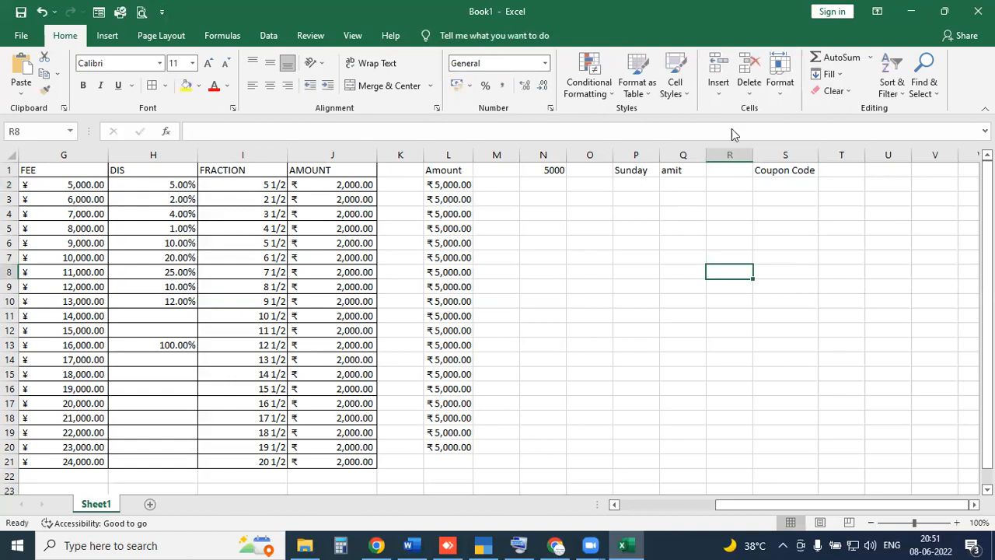
Step: Try entering 00001 in cell S2 under the General format, and clear the entry
{"action": "left_click", "coordinate": [793, 183]}
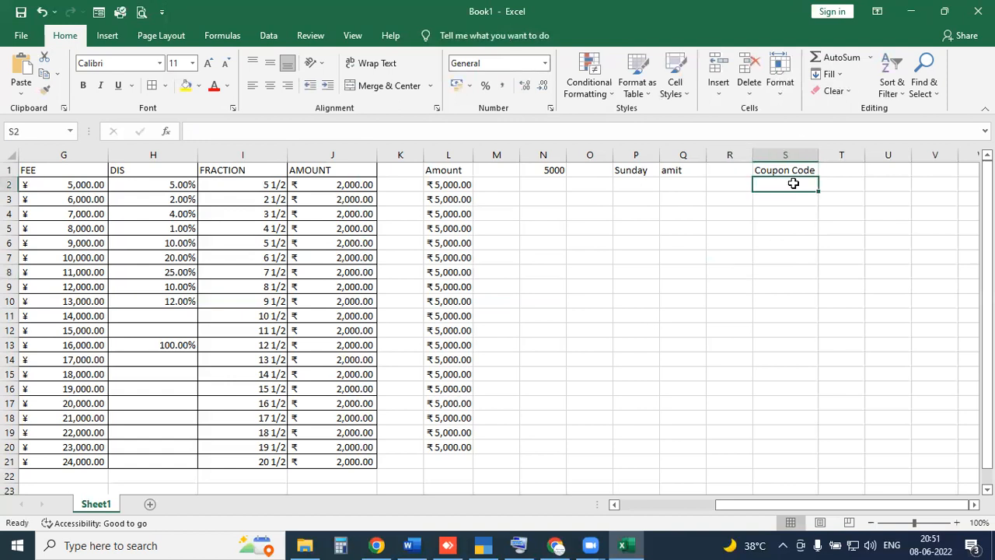
{"action": "type", "text": "000"}
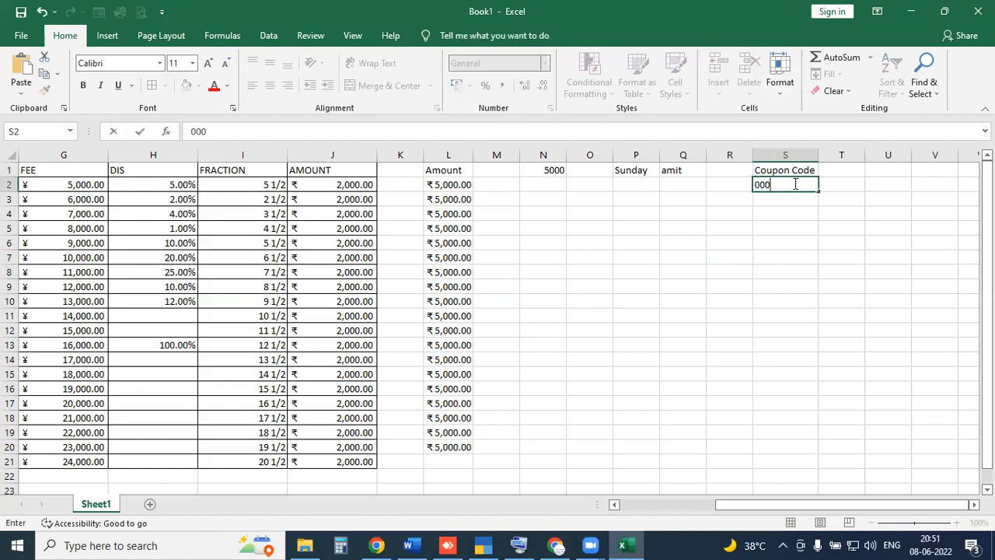
{"action": "type", "text": "01"}
{"action": "key", "text": "Return"}
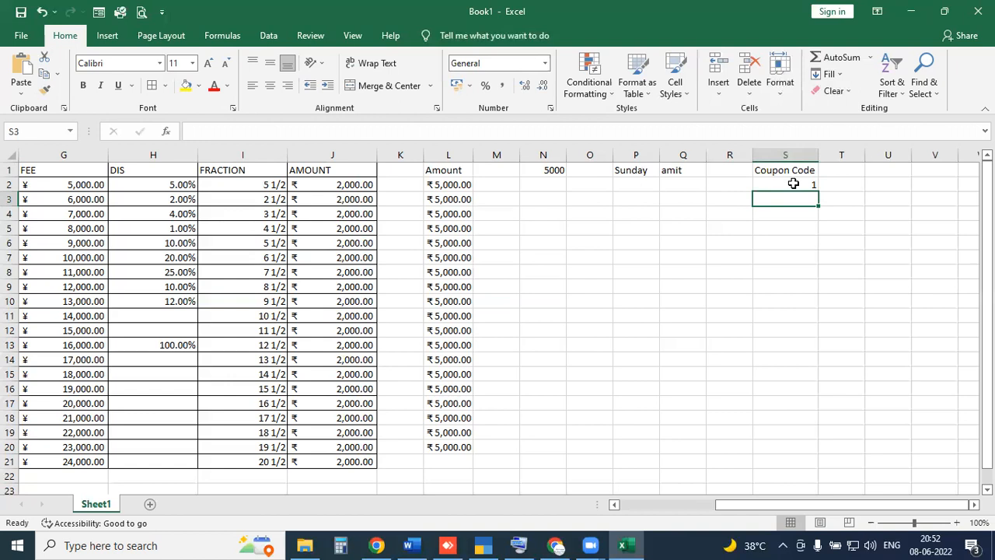
{"action": "left_click", "coordinate": [793, 183]}
{"action": "key", "text": "End"}
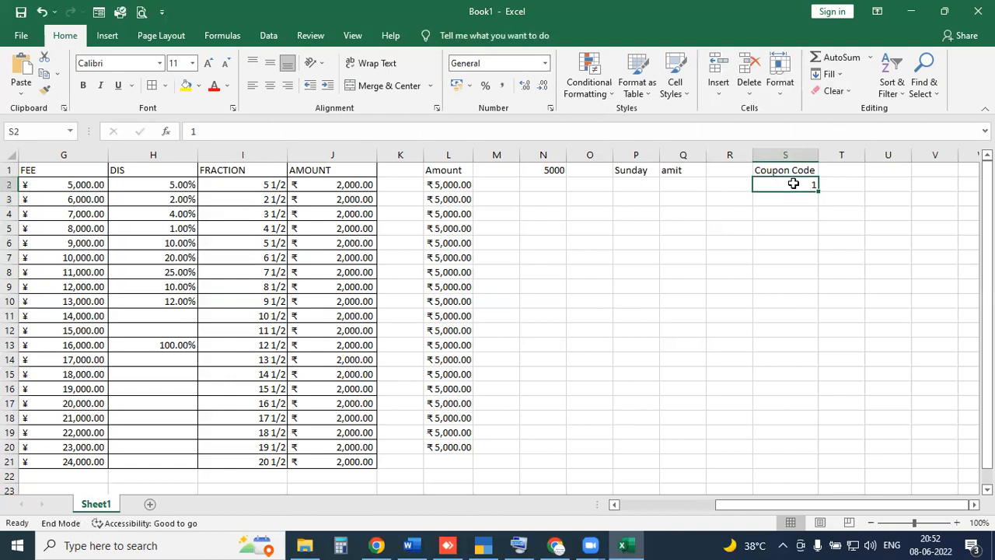
{"action": "key", "text": "Delete"}
{"action": "key", "text": "Return"}
Step: Format cells S2 to S22 below the Coupon Code heading as Text
{"action": "left_click_drag", "start_coordinate": [793, 183], "coordinate": [784, 472]}
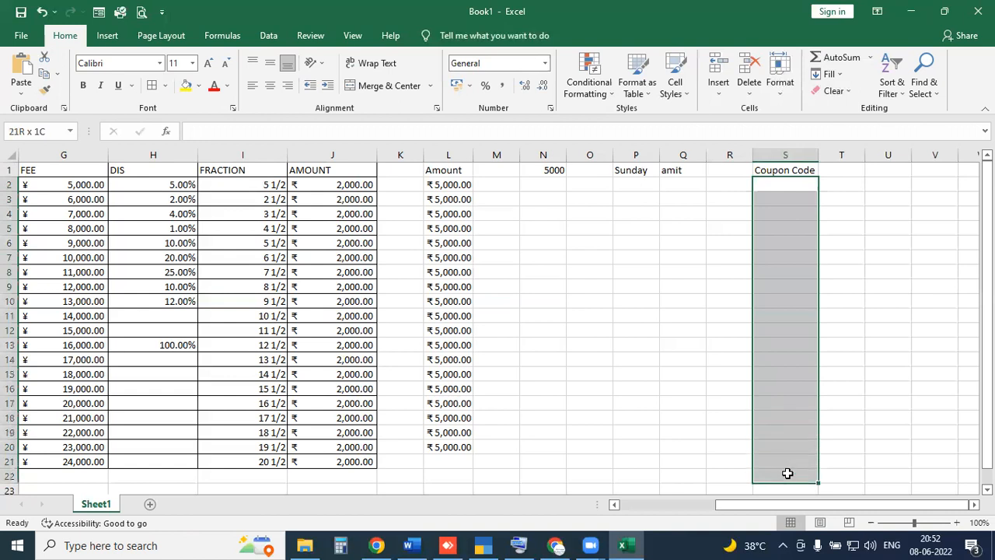
{"action": "left_click", "coordinate": [545, 63]}
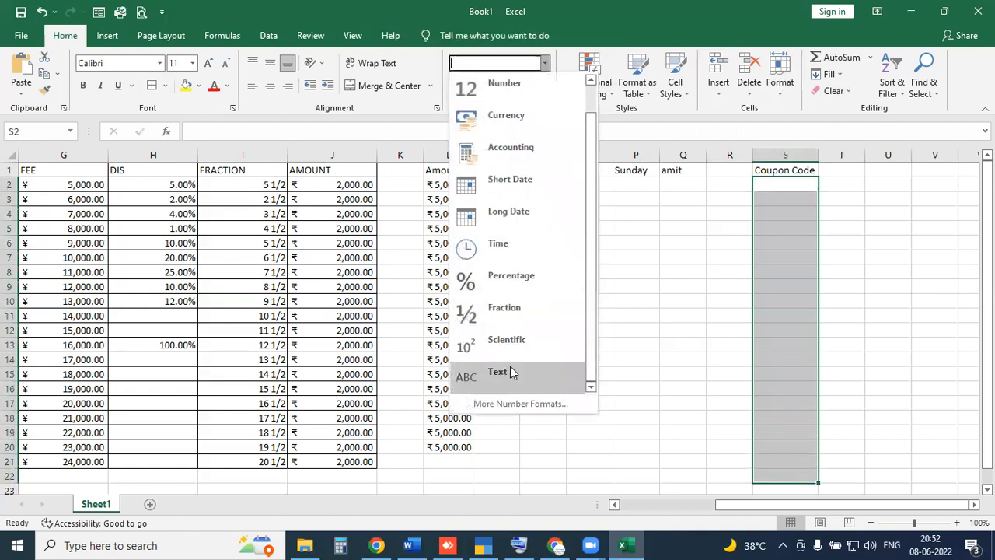
{"action": "left_click", "coordinate": [518, 371]}
{"action": "left_click", "coordinate": [767, 191]}
{"action": "left_click", "coordinate": [779, 227]}
{"action": "left_click", "coordinate": [782, 244]}
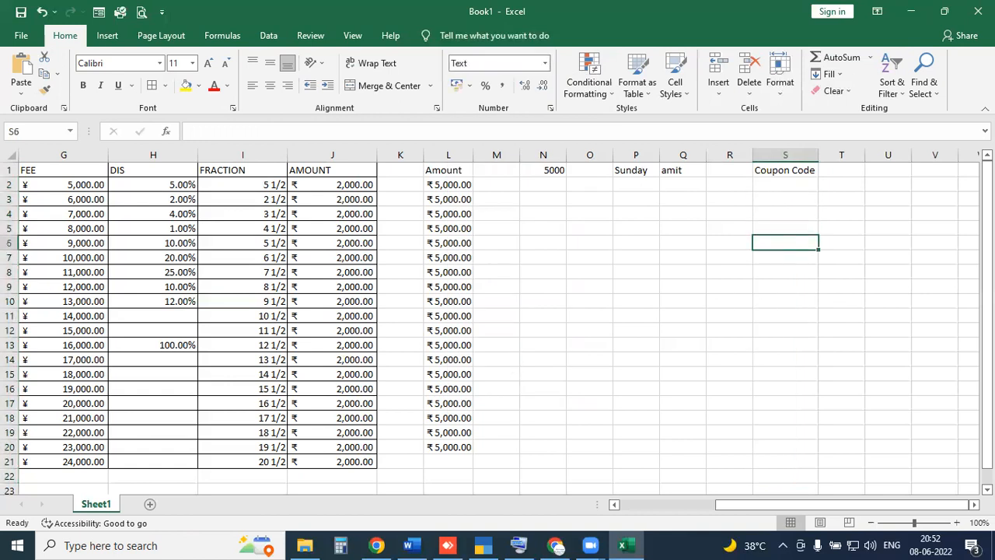
{"action": "mouse_move", "coordinate": [459, 44]}
{"action": "left_mouse_down"}
{"action": "mouse_move", "coordinate": [440, 75]}
{"action": "mouse_move", "coordinate": [447, 45]}
{"action": "mouse_move", "coordinate": [726, 233]}
{"action": "mouse_move", "coordinate": [756, 242]}
{"action": "left_mouse_up"}
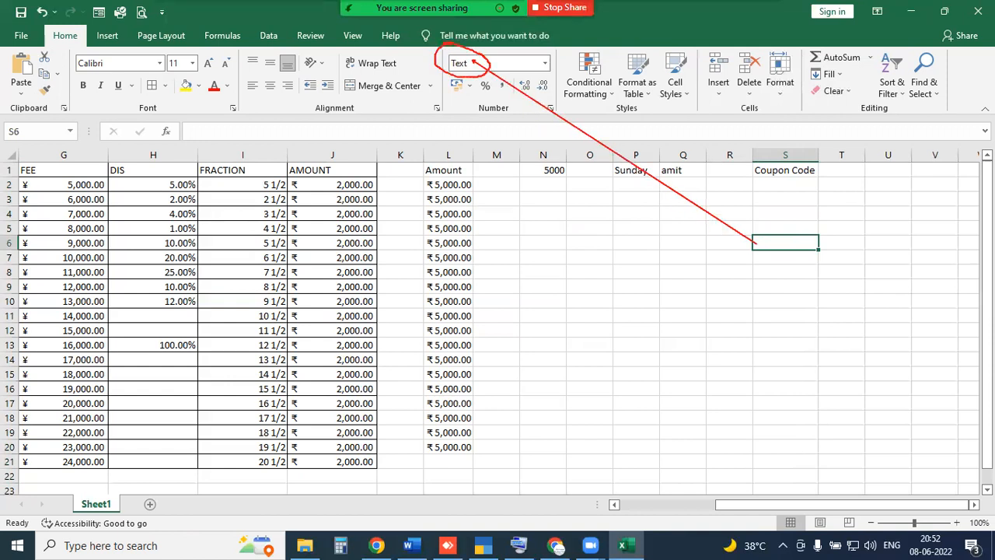
Step: Enter 0001 in cell S2 and fill the coupon codes down to cell S21
{"action": "left_click", "coordinate": [764, 185]}
{"action": "type", "text": "0001"}
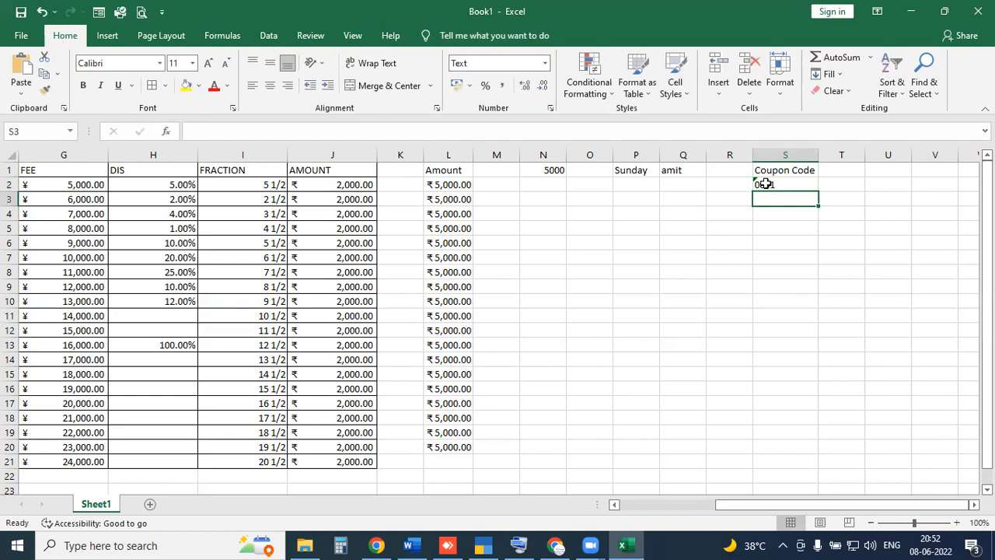
{"action": "left_click", "coordinate": [810, 188]}
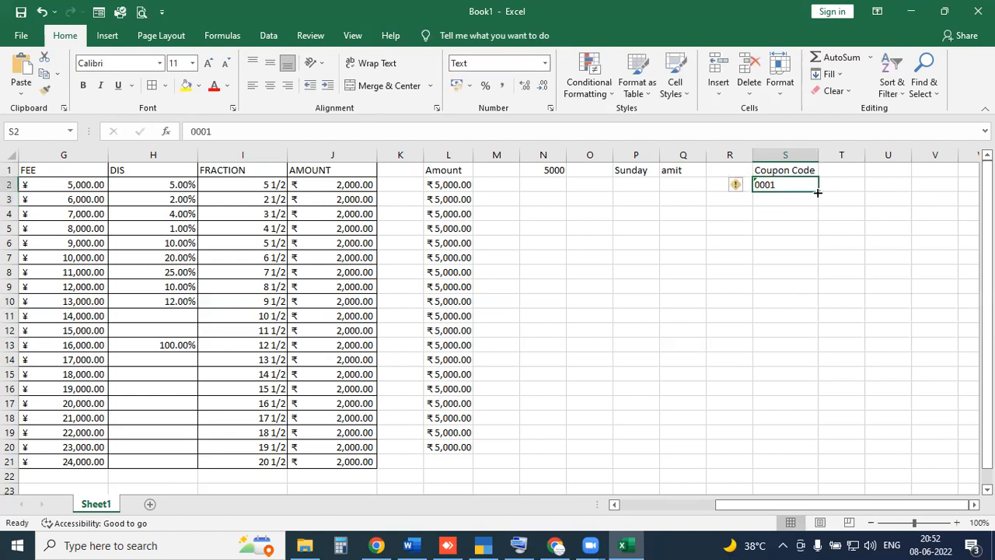
{"action": "left_click_drag", "start_coordinate": [817, 192], "coordinate": [796, 463]}
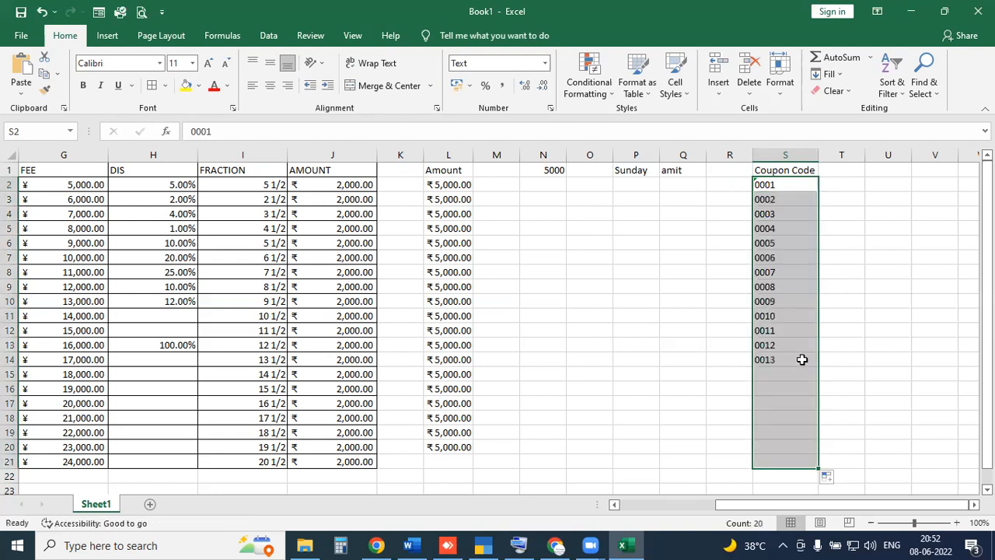
{"action": "left_click_drag", "start_coordinate": [743, 177], "coordinate": [792, 184]}
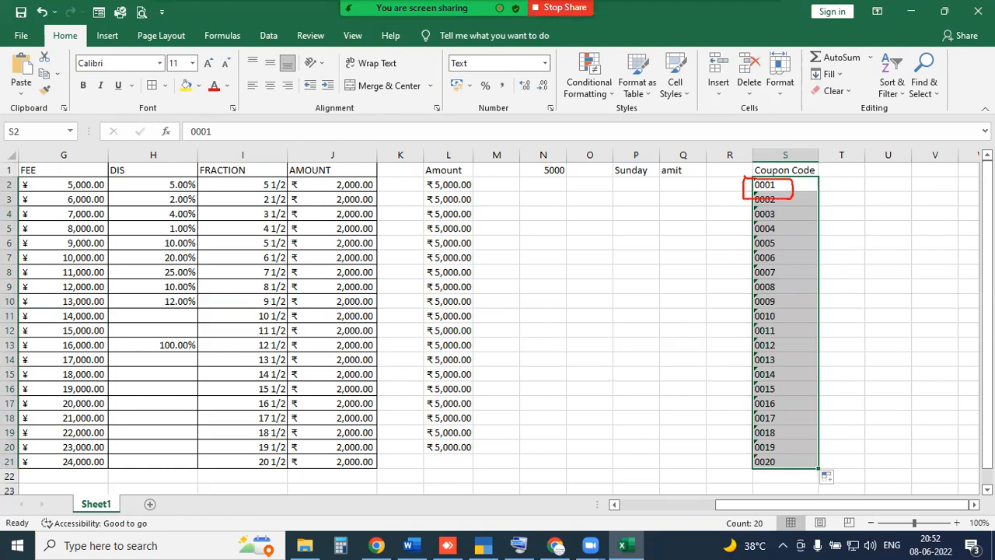
{"action": "left_click_drag", "start_coordinate": [471, 71], "coordinate": [743, 185]}
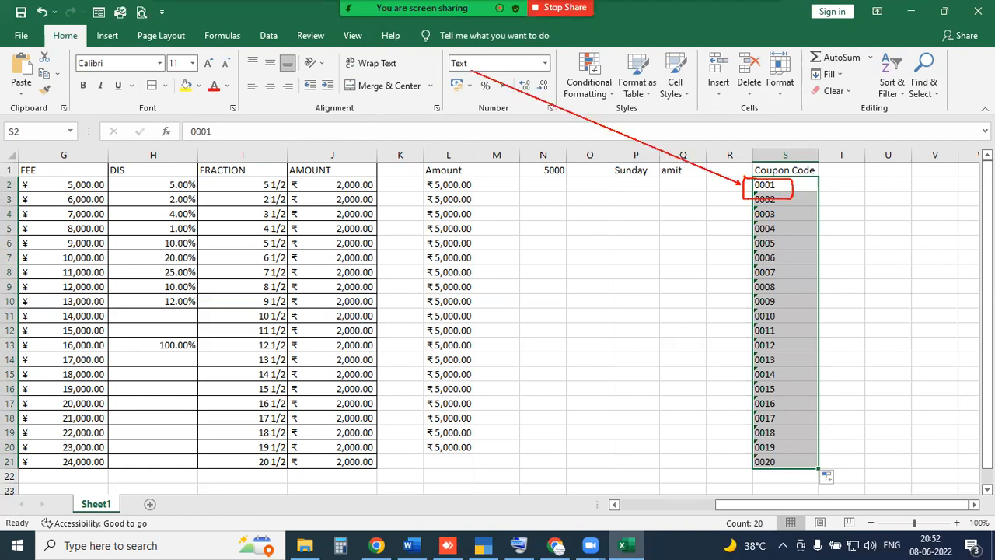
{"action": "mouse_move", "coordinate": [469, 49]}
{"action": "left_mouse_down"}
{"action": "mouse_move", "coordinate": [435, 75]}
{"action": "mouse_move", "coordinate": [468, 50]}
{"action": "left_mouse_up"}
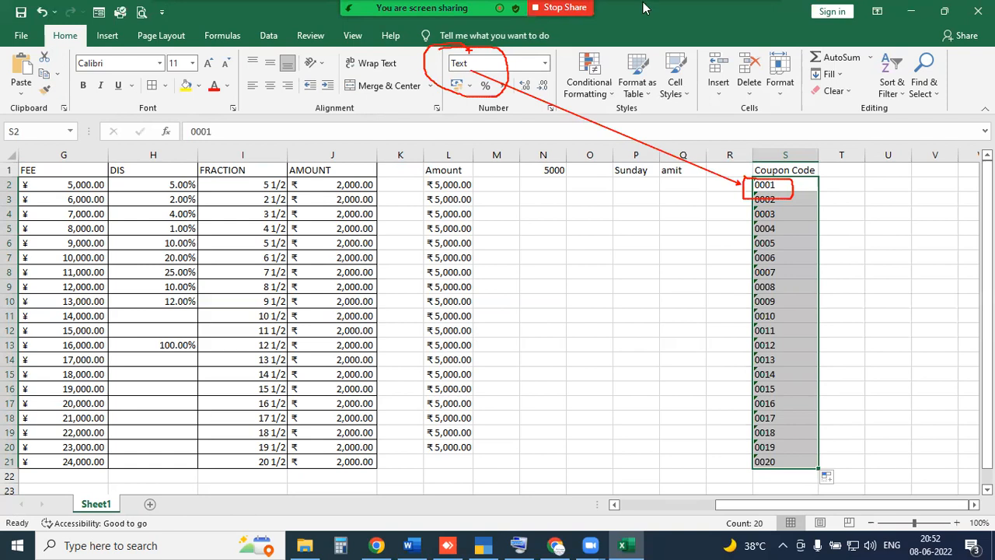
Step: Insert a new column T after Coupon Code, enter 0001 in cell T2 and fill it down to cell T21
{"action": "left_click", "coordinate": [850, 148]}
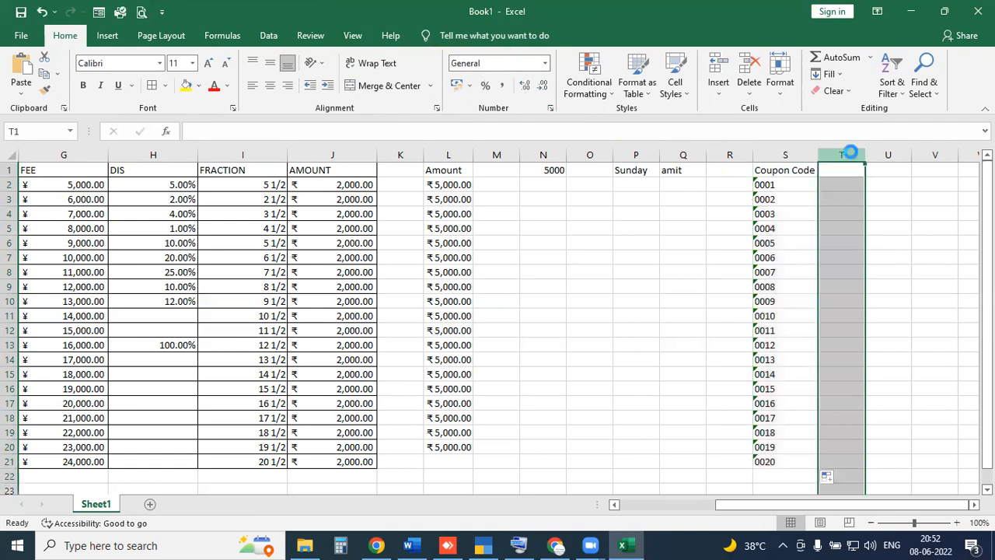
{"action": "key", "text": "ctrl+shift+plus"}
{"action": "left_click", "coordinate": [844, 184]}
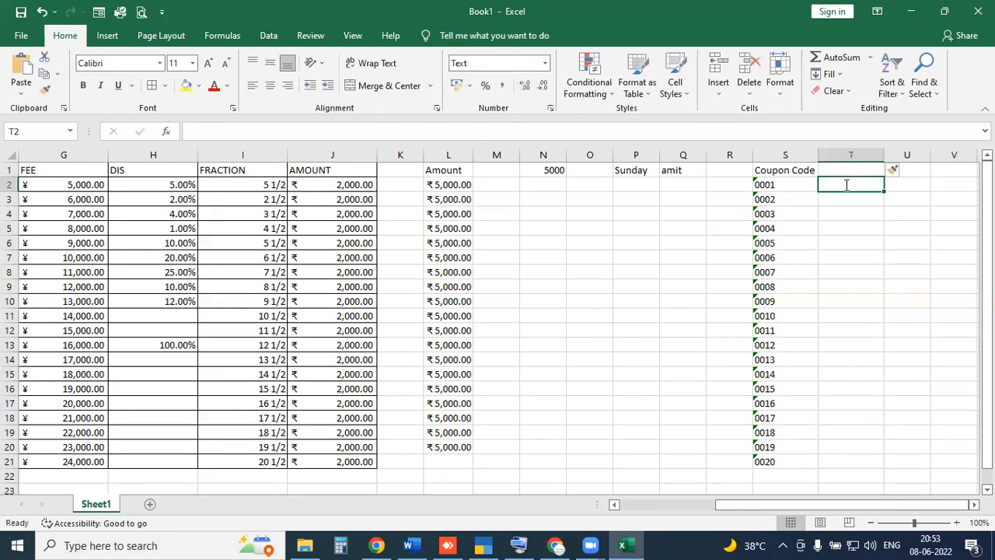
{"action": "type", "text": "0001"}
{"action": "key", "text": "Return"}
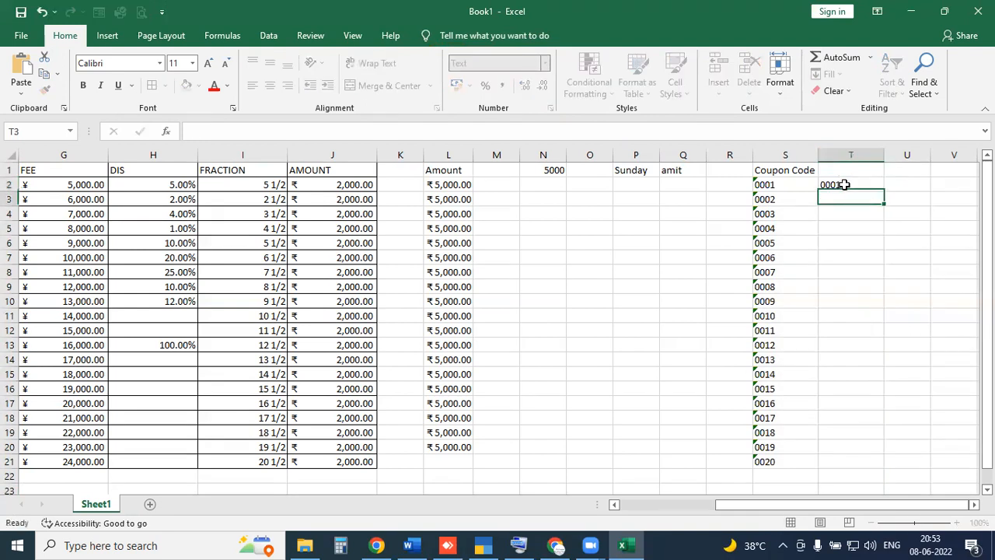
{"action": "left_click", "coordinate": [881, 189]}
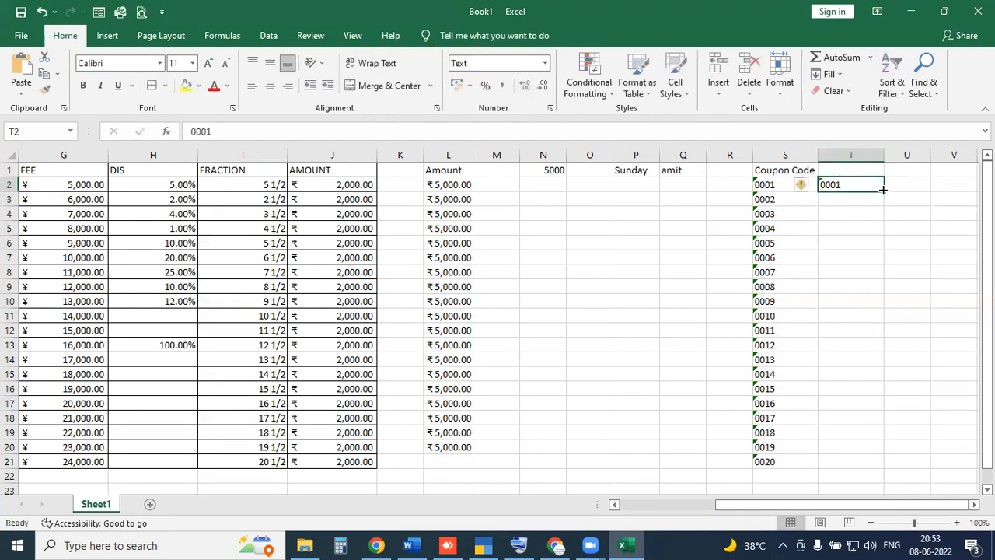
{"action": "double_click", "coordinate": [883, 189]}
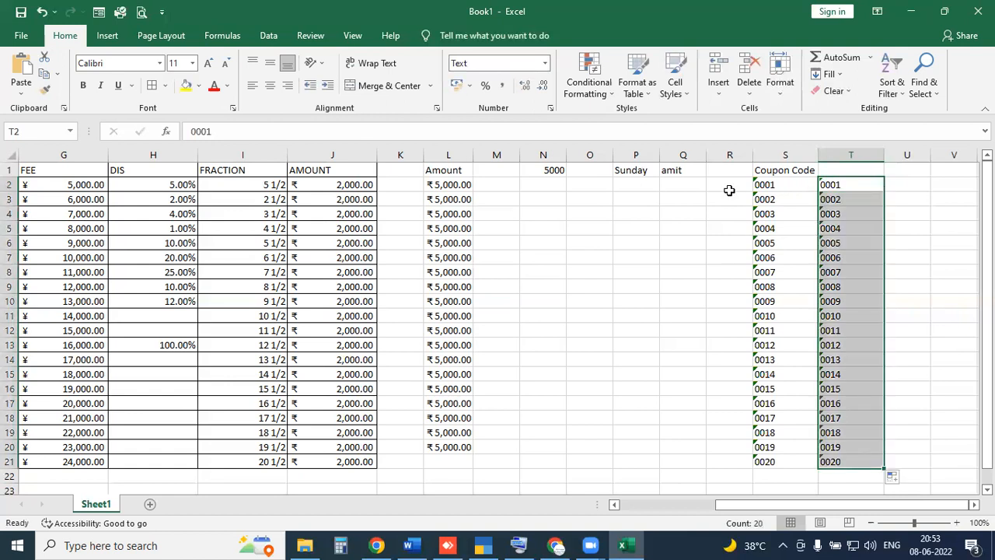
Step: Enter 1 in cell R2
{"action": "left_click", "coordinate": [728, 187]}
{"action": "type", "text": "1"}
{"action": "key", "text": "Return"}
Step: Fill cell R2 down to R21 as a number series, and undo the fill
{"action": "left_click", "coordinate": [746, 188]}
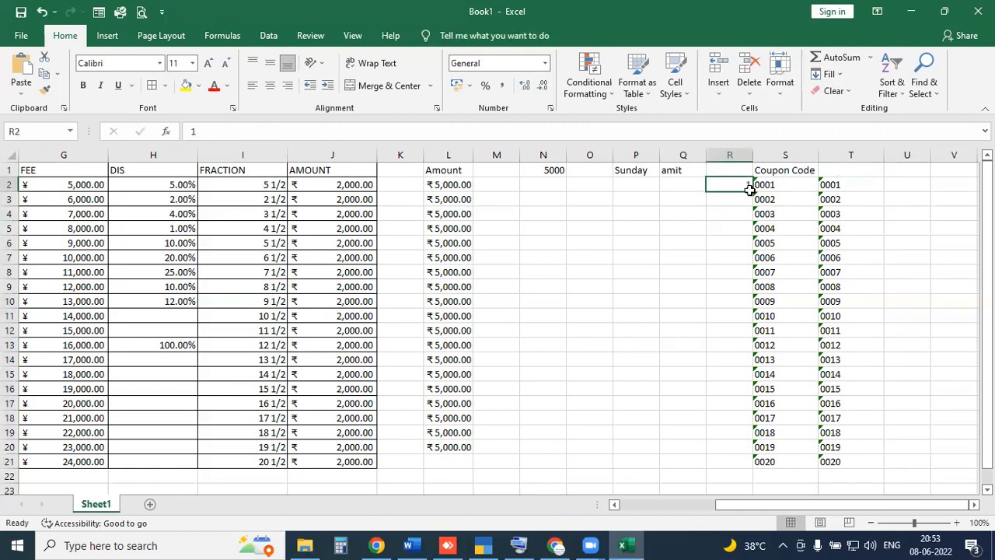
{"action": "double_click", "coordinate": [750, 191]}
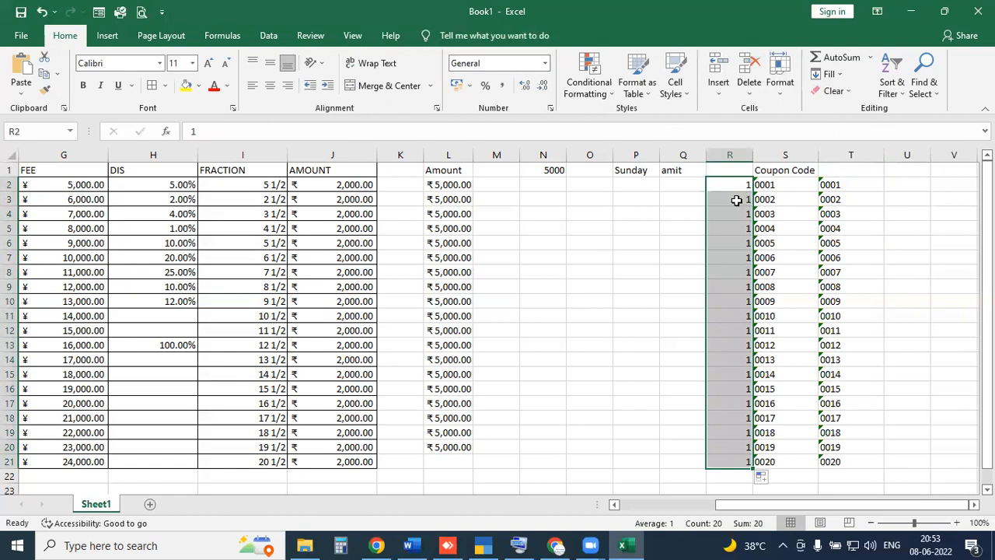
{"action": "left_click", "coordinate": [762, 477]}
{"action": "left_click", "coordinate": [792, 410]}
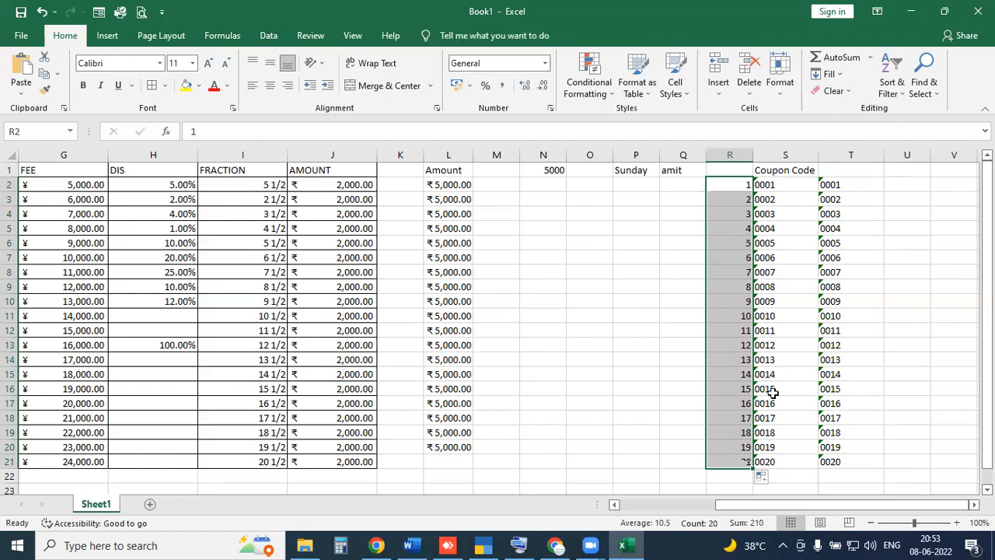
{"action": "key", "text": "ctrl+z"}
Step: Enter 2 in cell R3 and fill the 1, 2 number series from R2:R3 down to R21
{"action": "left_click", "coordinate": [739, 201]}
{"action": "type", "text": "2"}
{"action": "left_click_drag", "start_coordinate": [730, 185], "coordinate": [751, 204]}
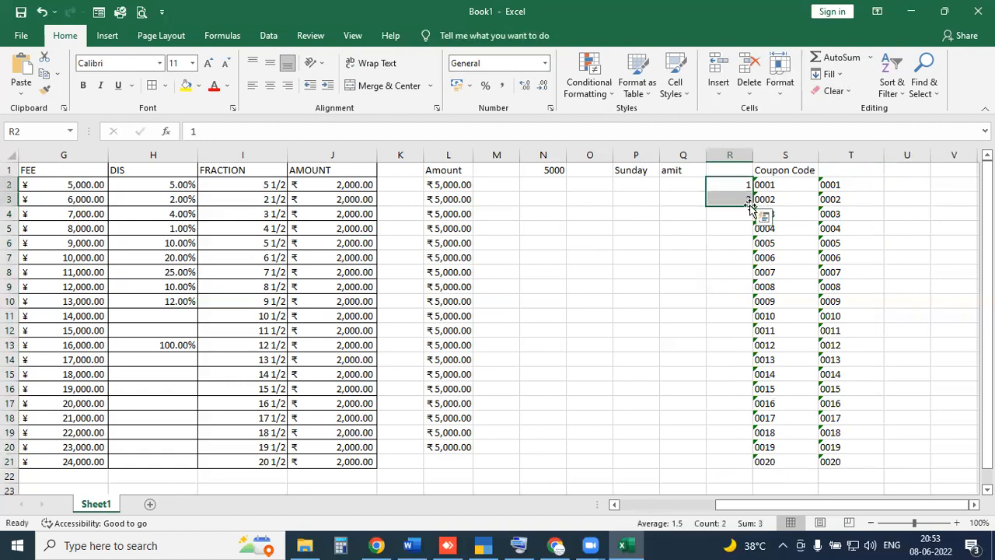
{"action": "double_click", "coordinate": [751, 204]}
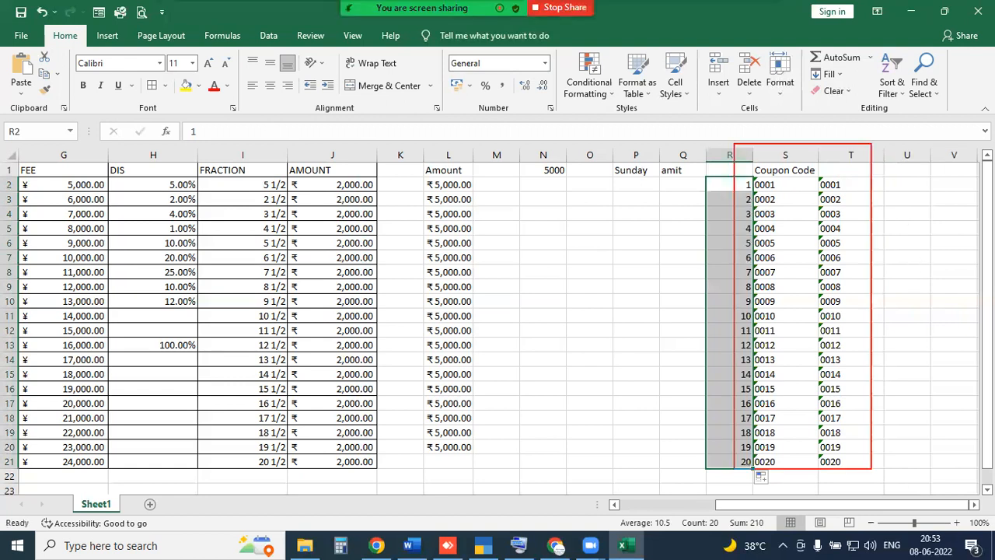
{"action": "left_click_drag", "start_coordinate": [802, 256], "coordinate": [888, 182]}
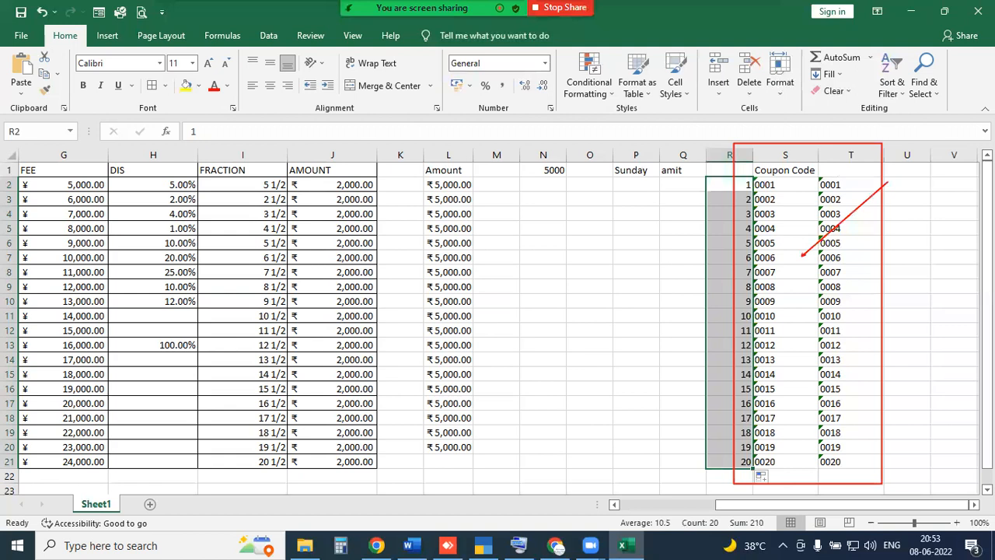
{"action": "left_click_drag", "start_coordinate": [200, 160], "coordinate": [264, 129]}
{"action": "left_click_drag", "start_coordinate": [290, 165], "coordinate": [204, 159]}
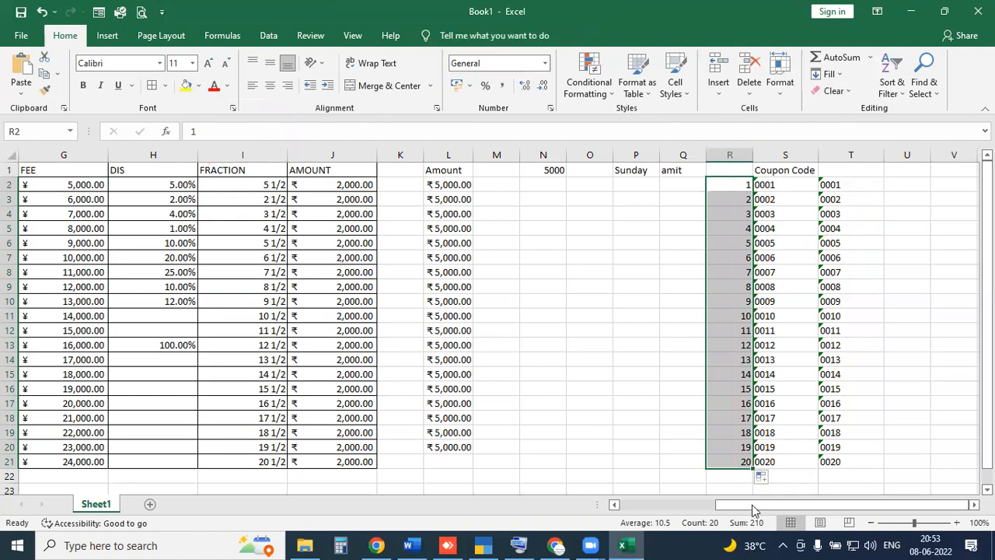
{"action": "scroll", "coordinate": [247, 232], "scroll_direction": "left", "scroll_amount": 3}
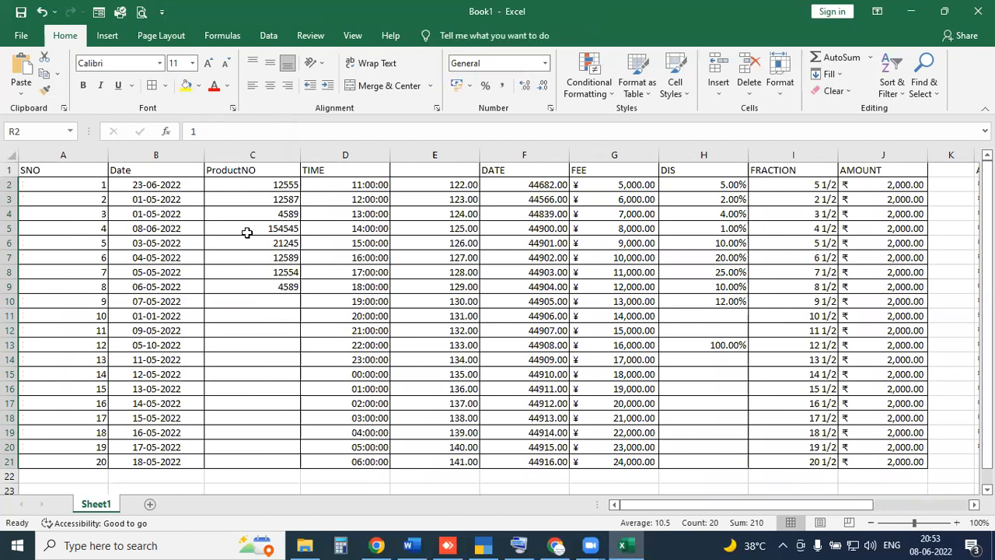
{"action": "left_click", "coordinate": [610, 95]}
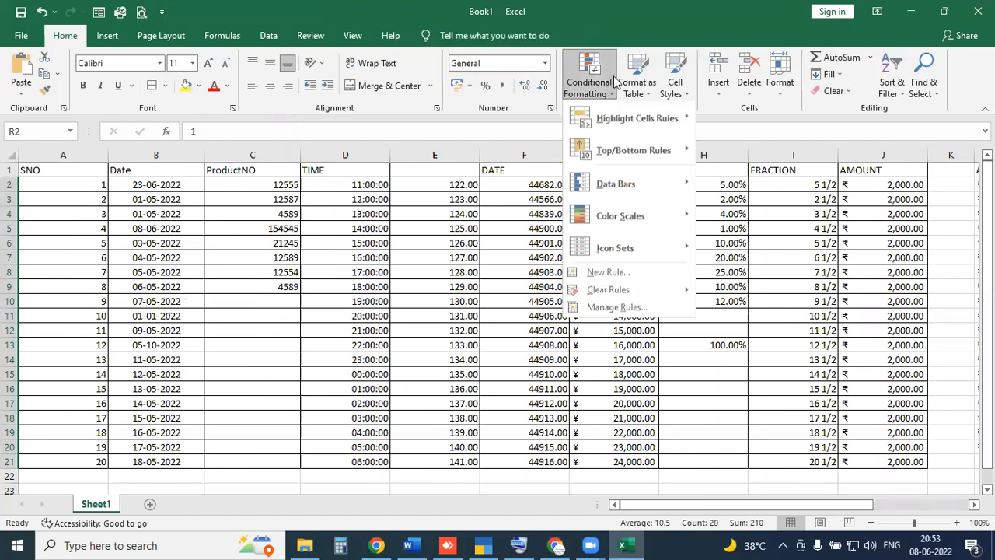
{"action": "left_click", "coordinate": [437, 74]}
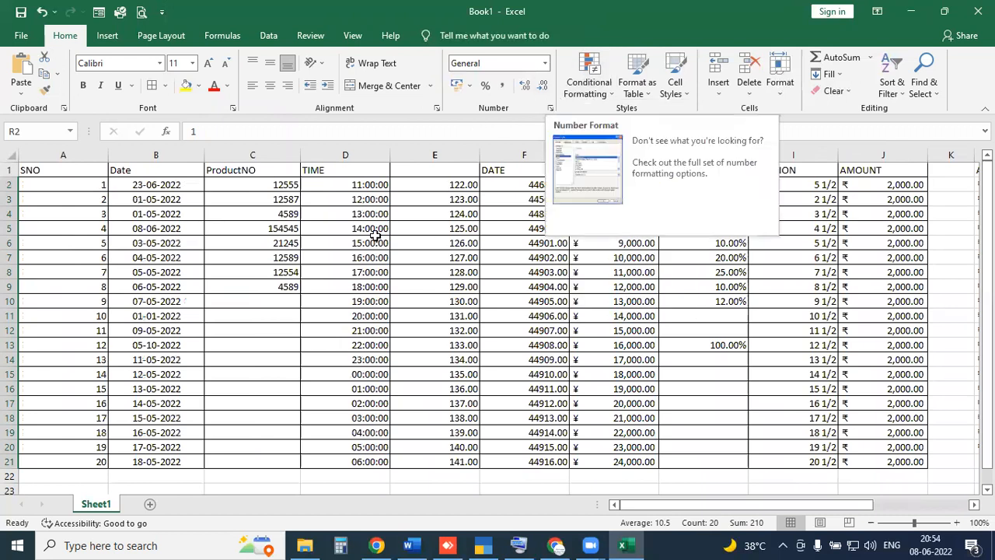
{"action": "left_click", "coordinate": [386, 257]}
{"action": "left_click", "coordinate": [603, 95]}
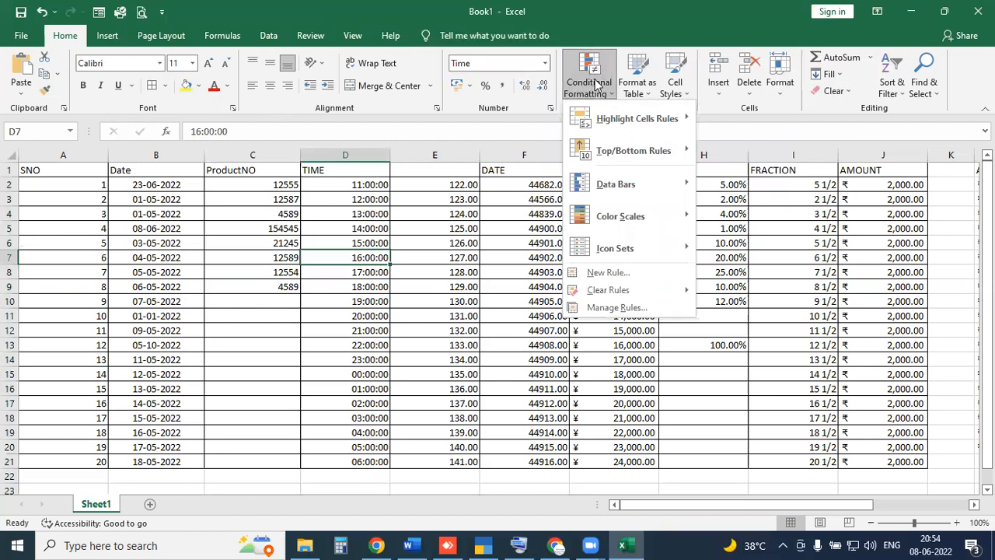
{"action": "left_click", "coordinate": [460, 224]}
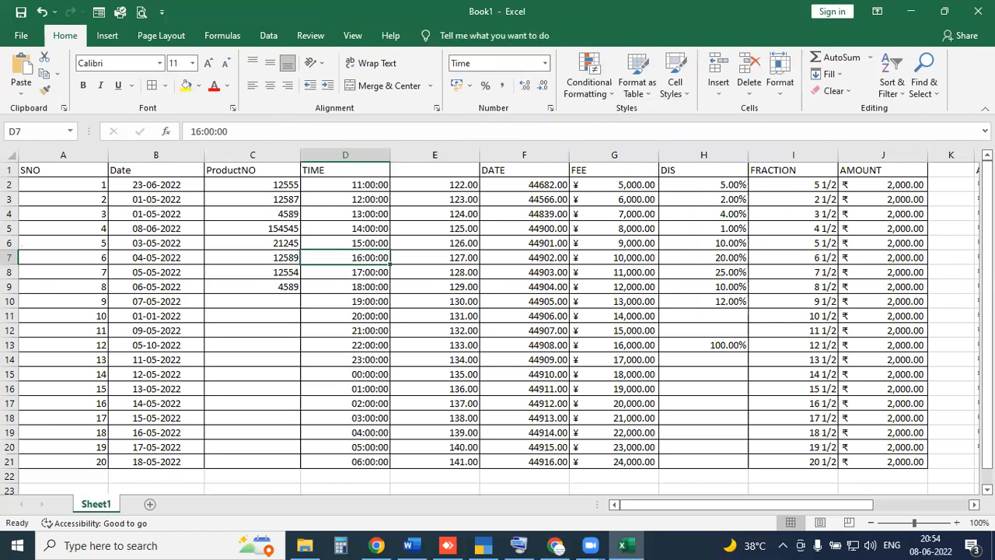
{"action": "left_click_drag", "start_coordinate": [432, 147], "coordinate": [485, 94]}
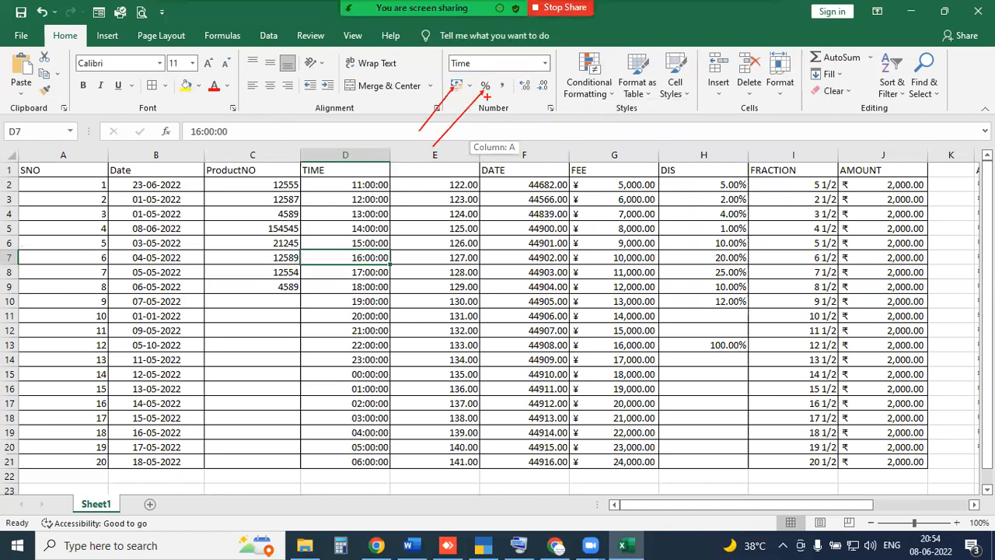
{"action": "left_click_drag", "start_coordinate": [482, 143], "coordinate": [496, 91]}
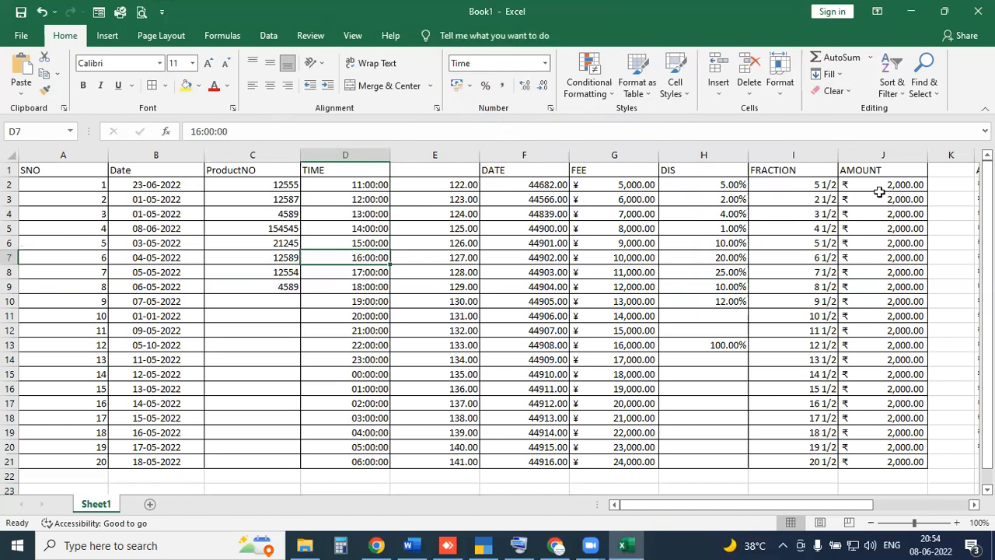
Step: Try the Comma Style on the AMOUNT values in J2:J21
{"action": "left_click_drag", "start_coordinate": [892, 185], "coordinate": [912, 461]}
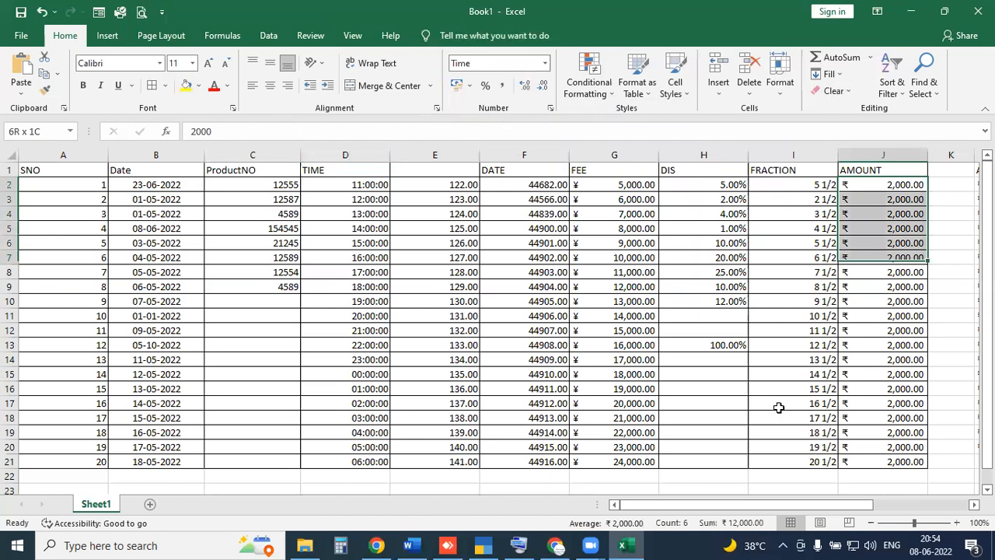
{"action": "left_click", "coordinate": [502, 91]}
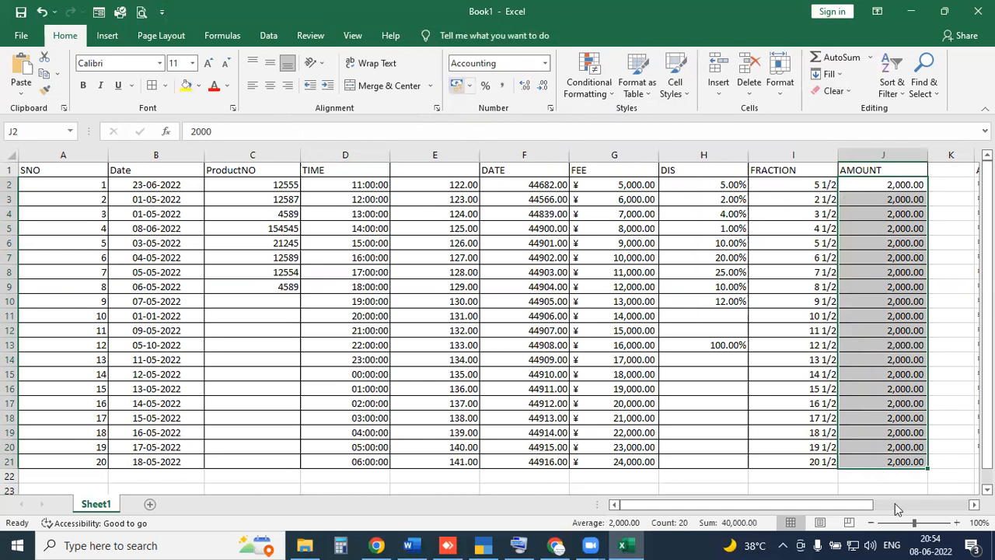
Step: Enter 4500888 in V2 and 4500889 in V3, and fill the series down to V21
{"action": "left_click_drag", "start_coordinate": [866, 506], "coordinate": [956, 490]}
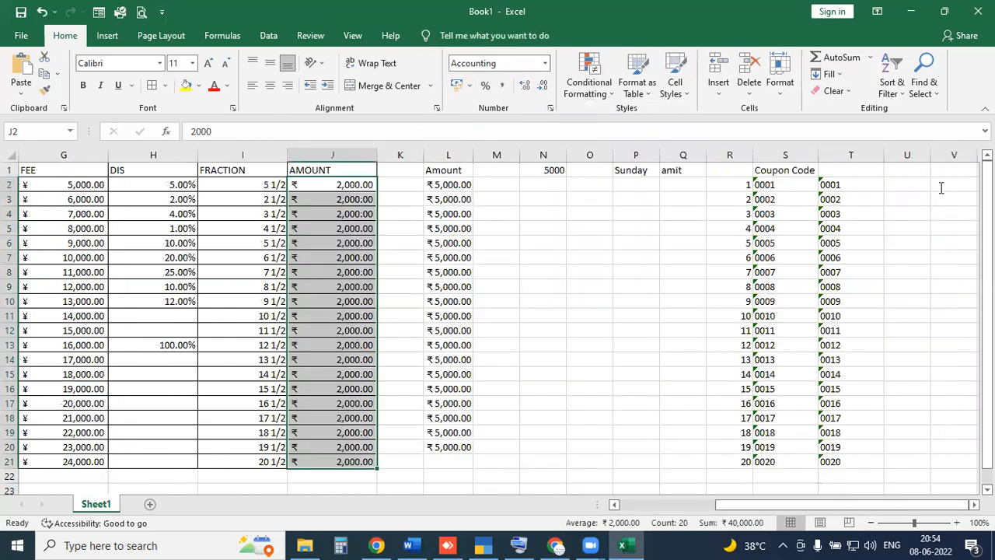
{"action": "left_click", "coordinate": [939, 187]}
{"action": "type", "text": "4500888"}
{"action": "key", "text": "Return"}
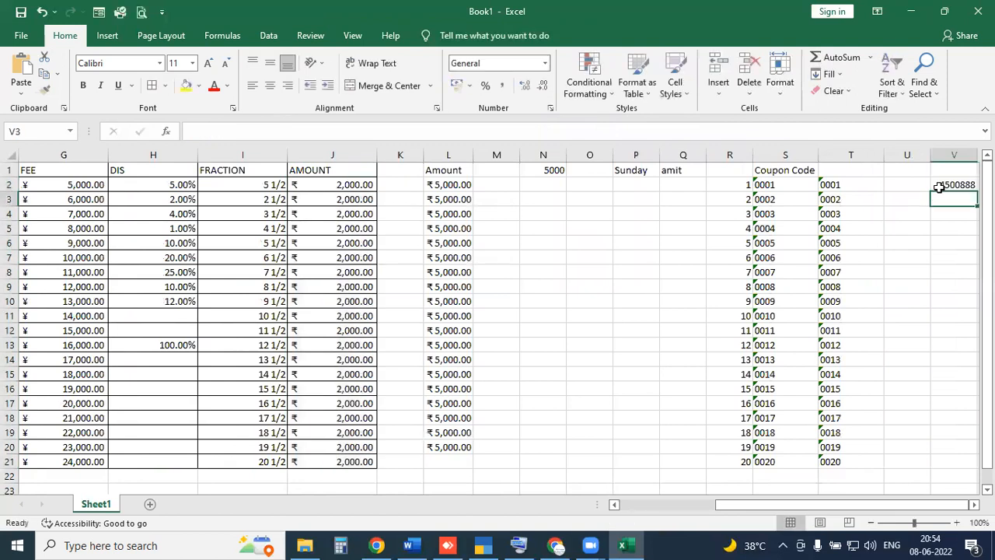
{"action": "type", "text": "4500889"}
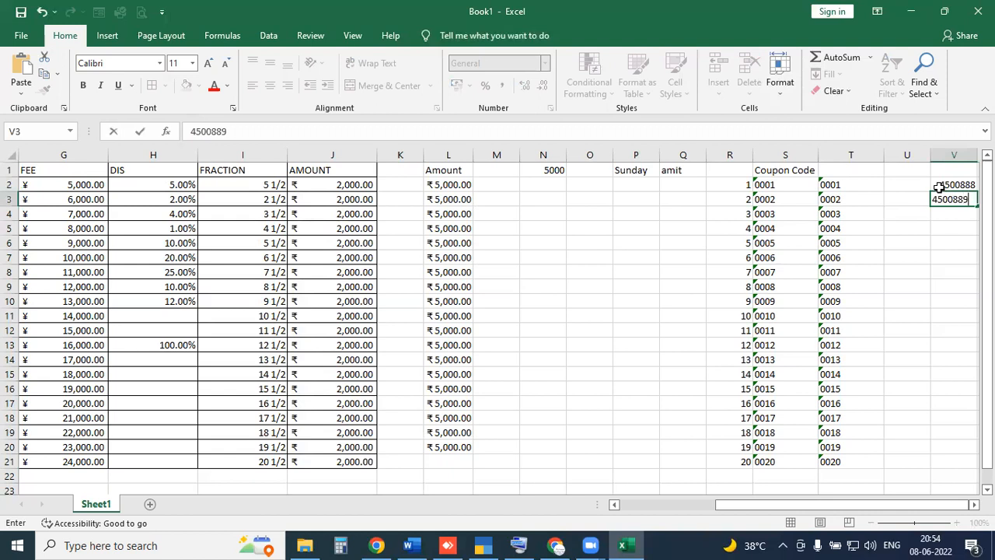
{"action": "left_click_drag", "start_coordinate": [940, 186], "coordinate": [955, 476]}
Step: Apply the Comma Style to the numbers in V2:V21
{"action": "left_click", "coordinate": [973, 505]}
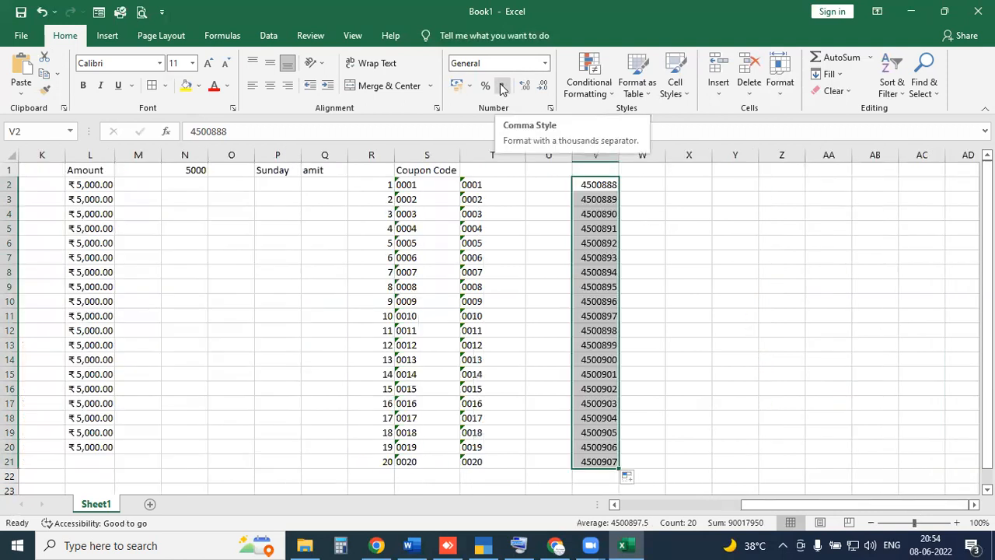
{"action": "left_click", "coordinate": [502, 87]}
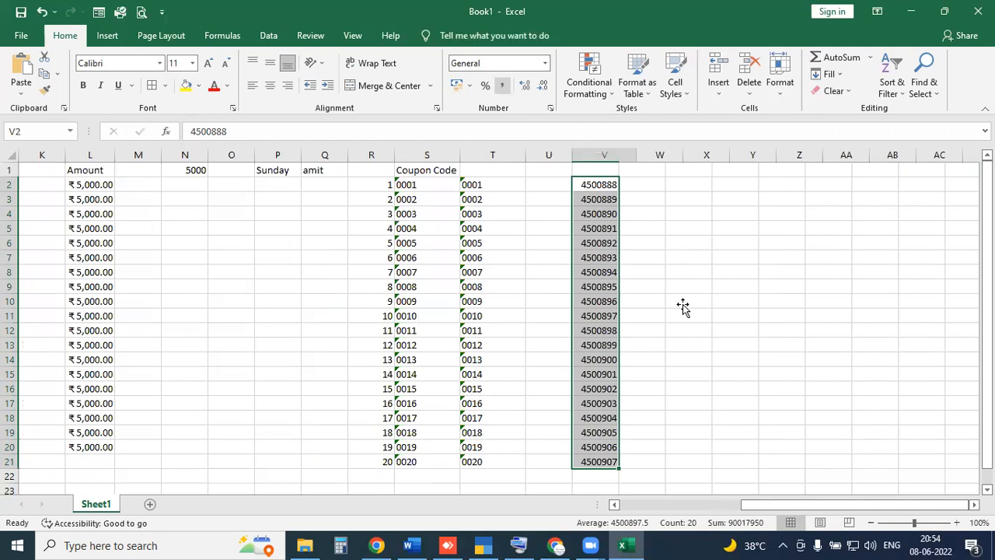
{"action": "left_click", "coordinate": [683, 305]}
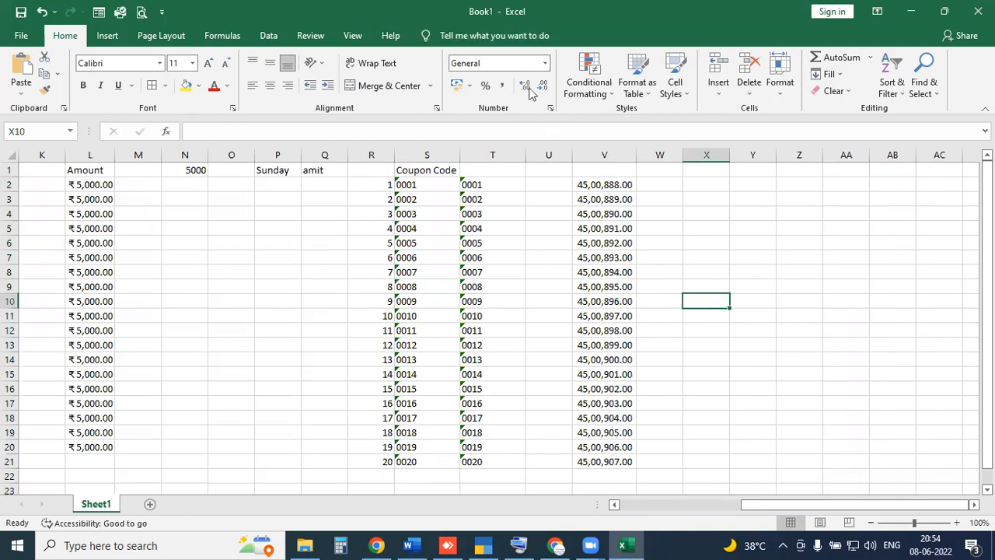
Step: Remove the decimal places from the numbers in V2:V21
{"action": "left_click", "coordinate": [593, 154]}
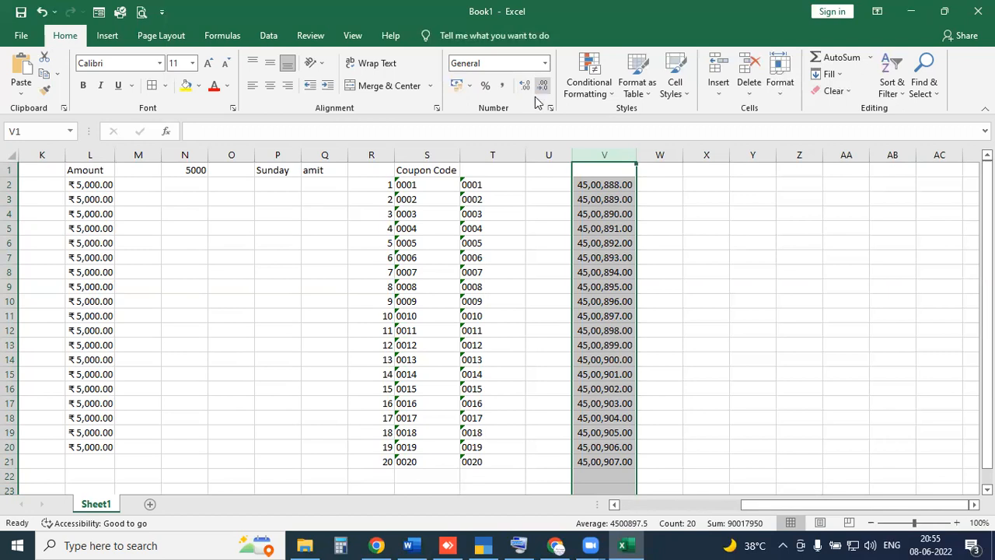
{"action": "scroll", "coordinate": [648, 284], "scroll_direction": "down", "scroll_amount": 5}
{"action": "scroll", "coordinate": [622, 256], "scroll_direction": "up", "scroll_amount": 5}
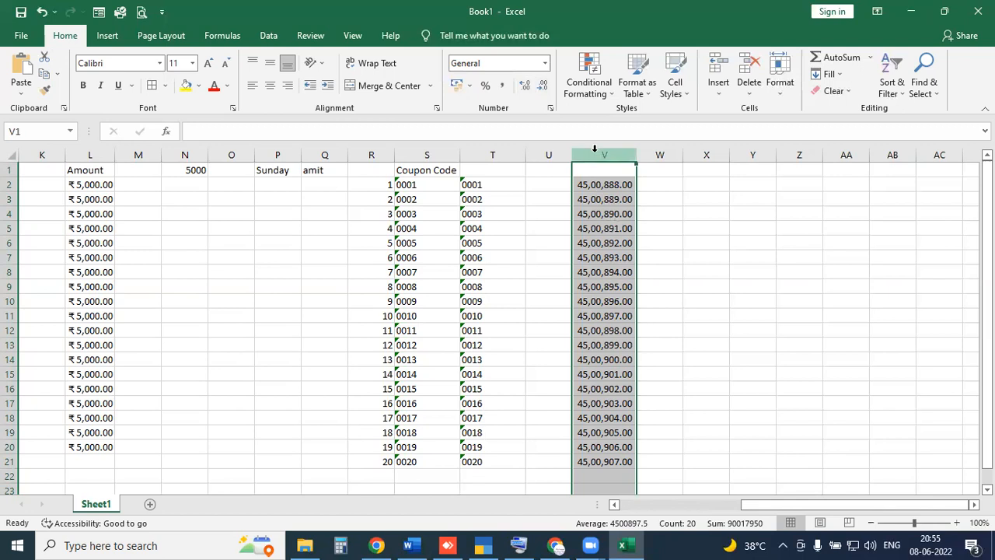
{"action": "left_click_drag", "start_coordinate": [595, 184], "coordinate": [605, 463]}
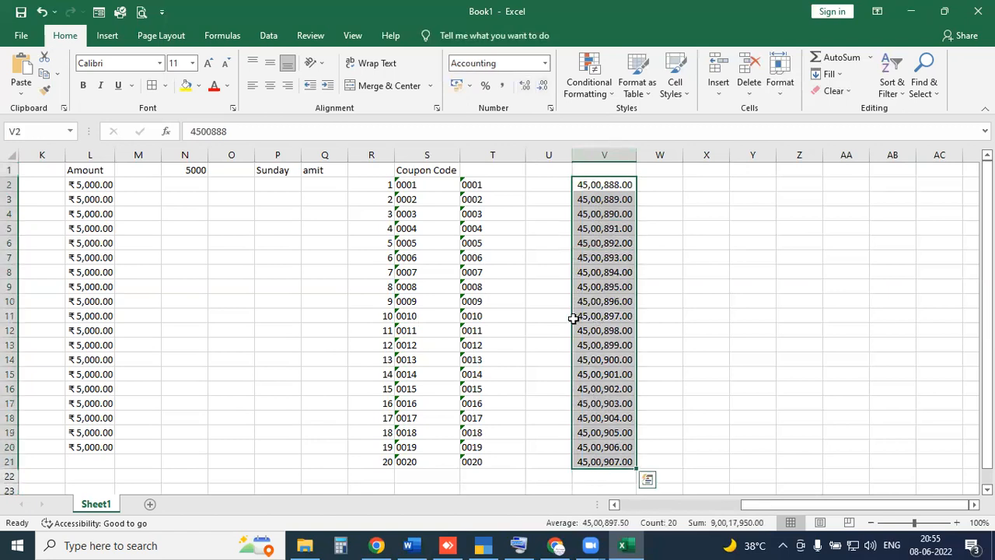
{"action": "left_click", "coordinate": [543, 87]}
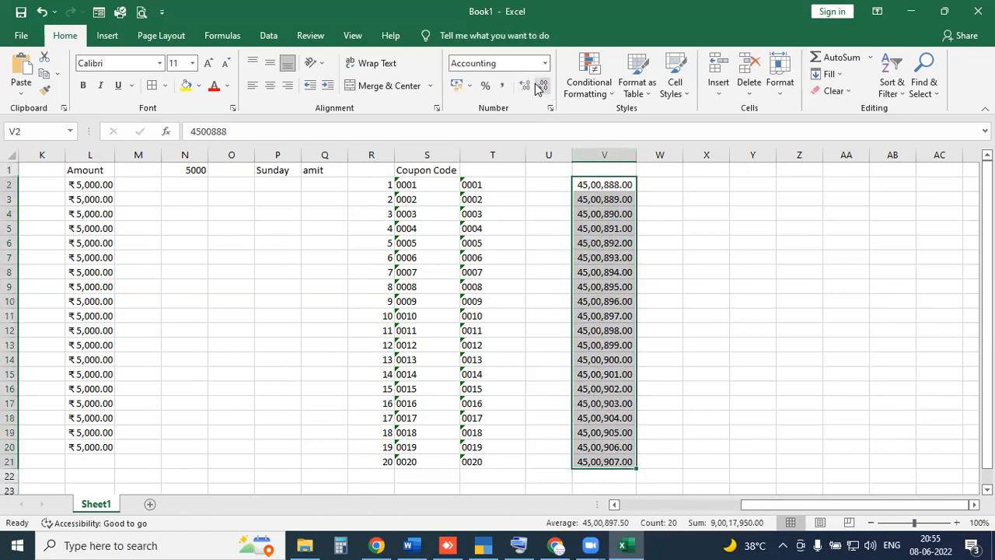
{"action": "left_click", "coordinate": [543, 87]}
Step: Increase the numbers in V2:V21 to ten decimal places
{"action": "left_click", "coordinate": [524, 86]}
{"action": "left_click", "coordinate": [524, 85]}
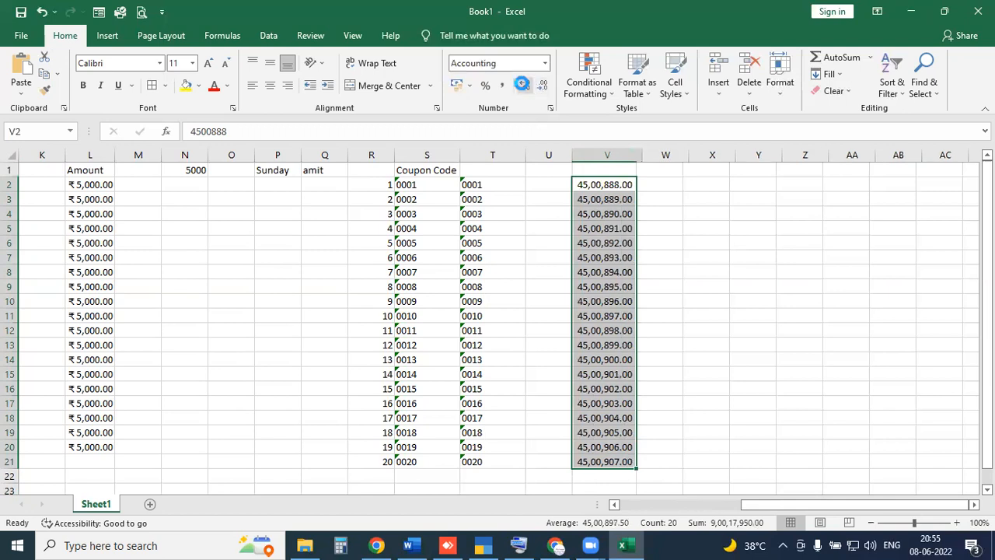
{"action": "left_click", "coordinate": [522, 84]}
{"action": "left_click", "coordinate": [523, 85]}
{"action": "left_click", "coordinate": [523, 85]}
{"action": "left_click", "coordinate": [524, 85]}
{"action": "left_click", "coordinate": [524, 85]}
{"action": "left_click", "coordinate": [524, 86]}
{"action": "left_click", "coordinate": [524, 85]}
{"action": "left_click", "coordinate": [524, 86]}
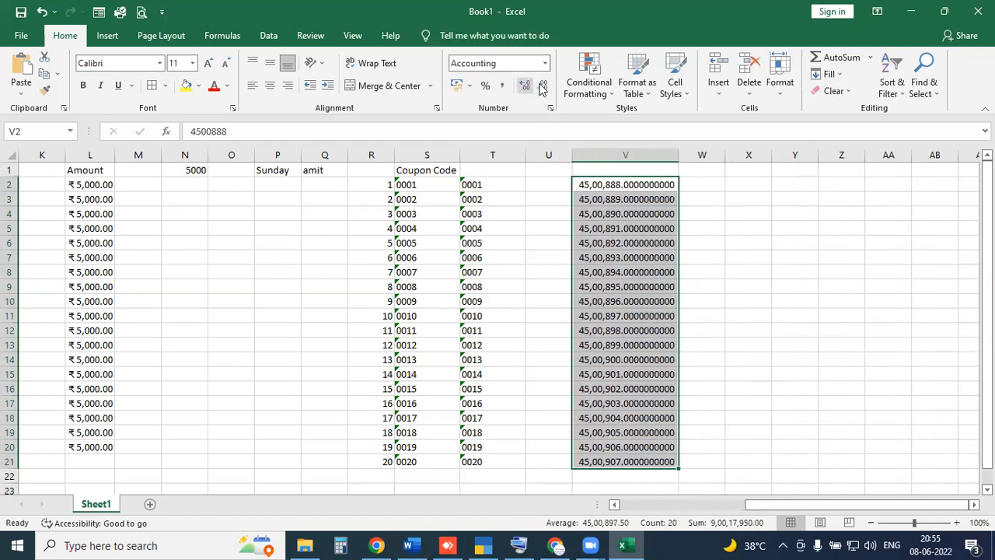
Step: Reduce the numbers in V2:V21 to two decimal places
{"action": "left_click", "coordinate": [542, 87]}
{"action": "left_click", "coordinate": [543, 87]}
{"action": "left_click", "coordinate": [543, 87]}
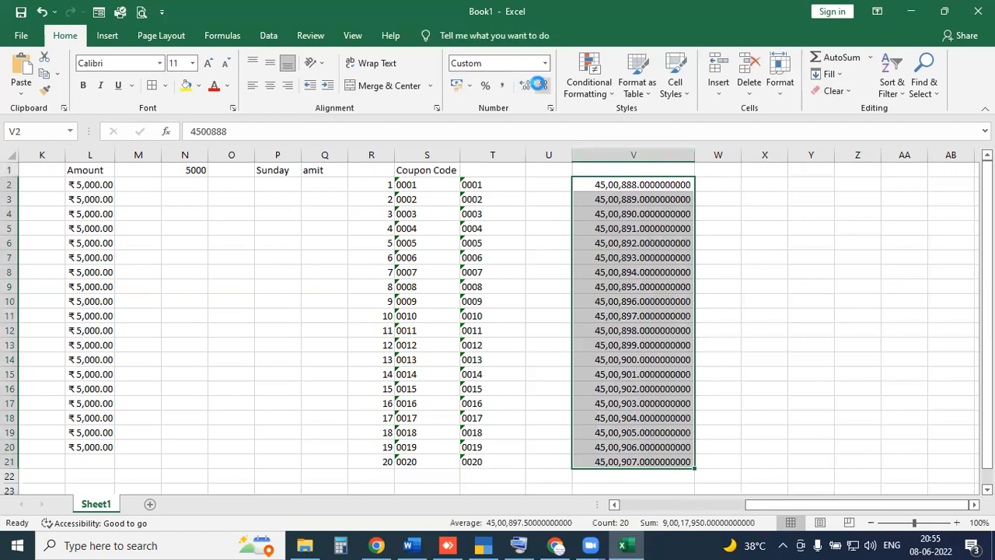
{"action": "left_click", "coordinate": [541, 86]}
{"action": "left_click", "coordinate": [542, 86]}
{"action": "left_click", "coordinate": [542, 87]}
{"action": "left_click", "coordinate": [542, 86]}
{"action": "left_click", "coordinate": [542, 86]}
{"action": "left_click", "coordinate": [542, 86]}
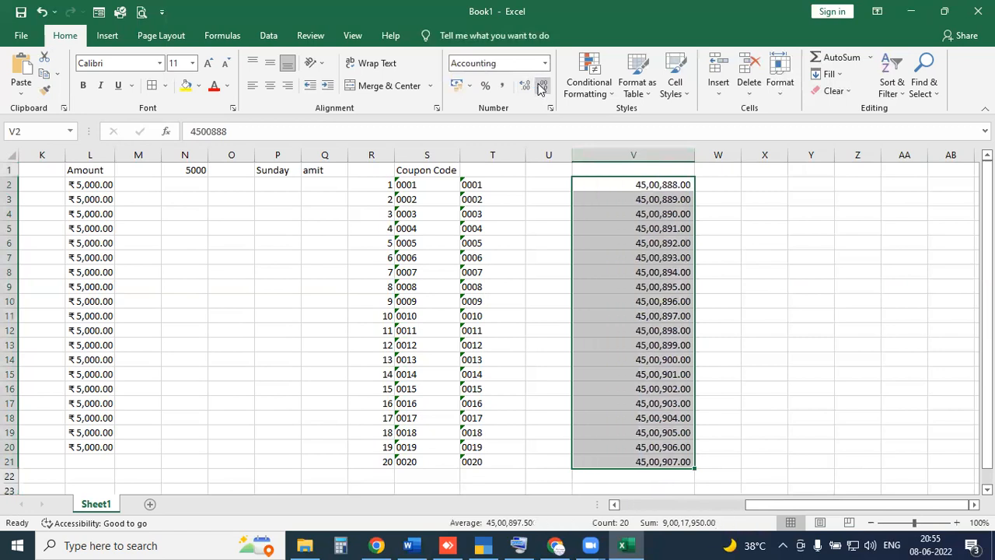
Step: Enter the heading dfgdfgdf in cell V1 and select the range V1:V21
{"action": "left_click", "coordinate": [658, 164]}
{"action": "type", "text": "dfgdfgdf"}
{"action": "left_click", "coordinate": [733, 300]}
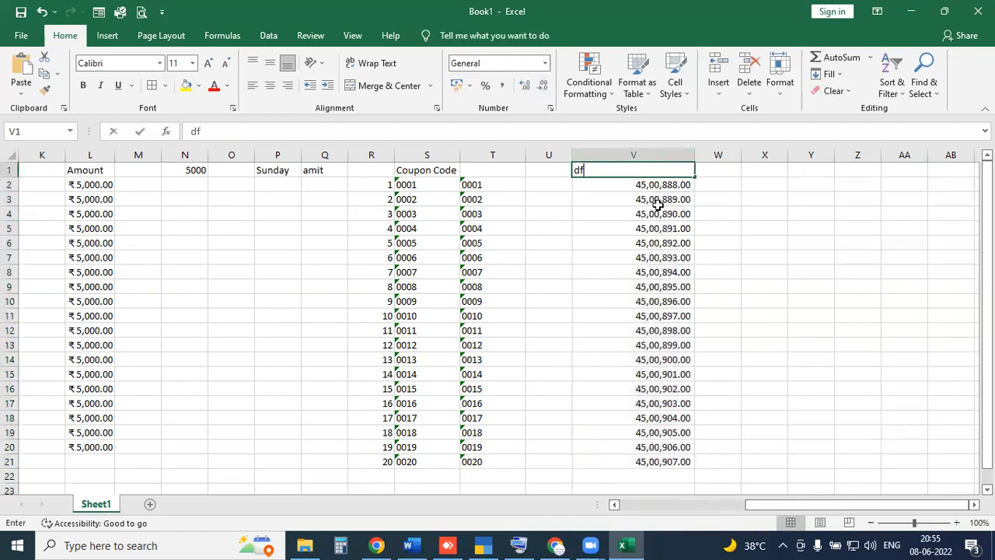
{"action": "left_click_drag", "start_coordinate": [626, 422], "coordinate": [625, 462]}
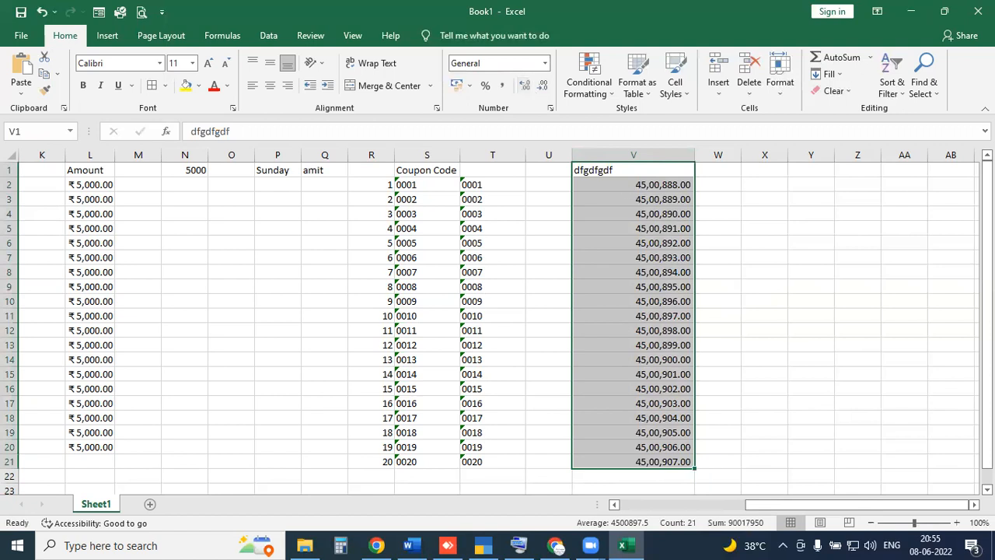
{"action": "mouse_move", "coordinate": [580, 170]}
{"action": "left_mouse_down"}
{"action": "mouse_move", "coordinate": [661, 444]}
{"action": "mouse_move", "coordinate": [704, 468]}
{"action": "left_mouse_up"}
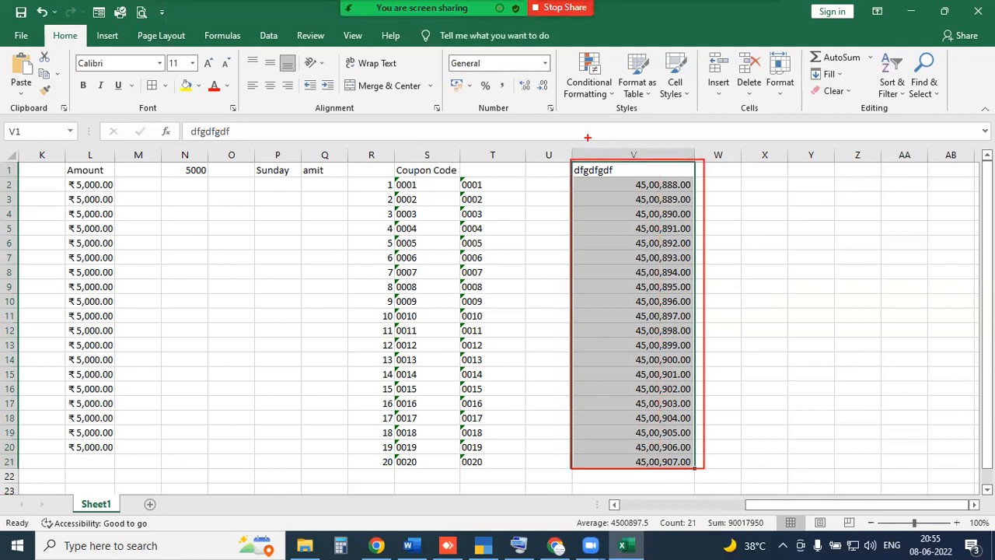
{"action": "mouse_move", "coordinate": [616, 169]}
{"action": "left_mouse_down"}
{"action": "mouse_move", "coordinate": [576, 172]}
{"action": "mouse_move", "coordinate": [599, 177]}
{"action": "left_mouse_up"}
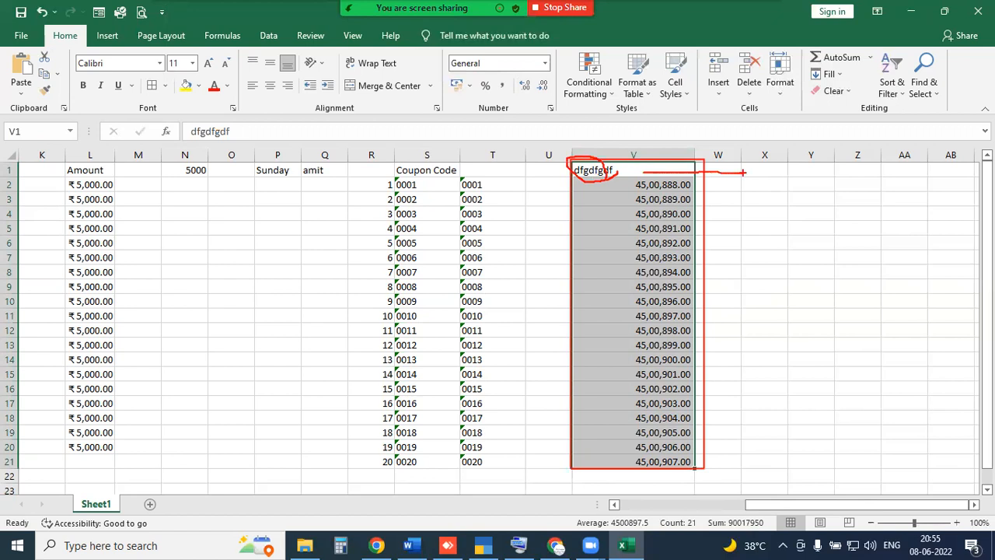
{"action": "key", "text": "Escape"}
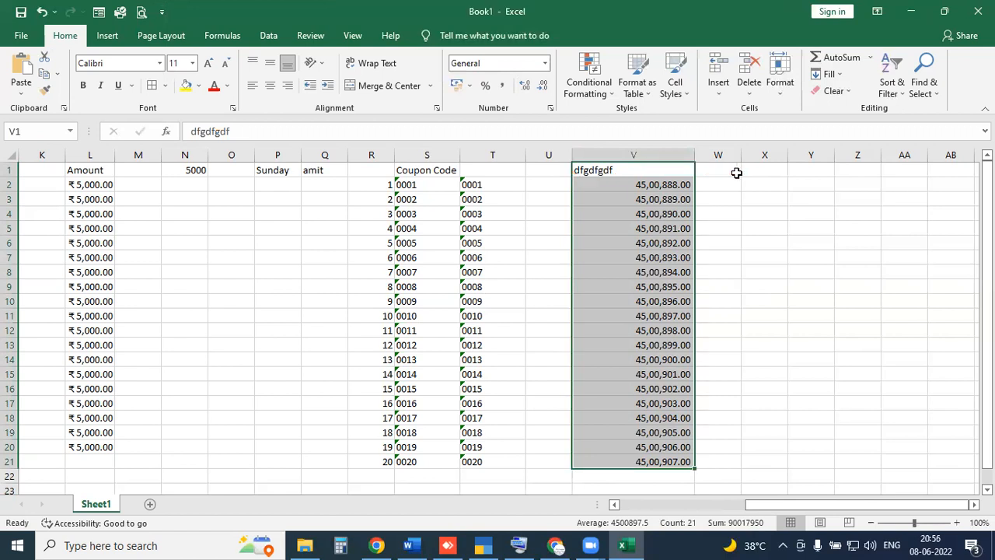
{"action": "key", "text": "ctrl+2"}
{"action": "left_click_drag", "start_coordinate": [572, 162], "coordinate": [696, 178]}
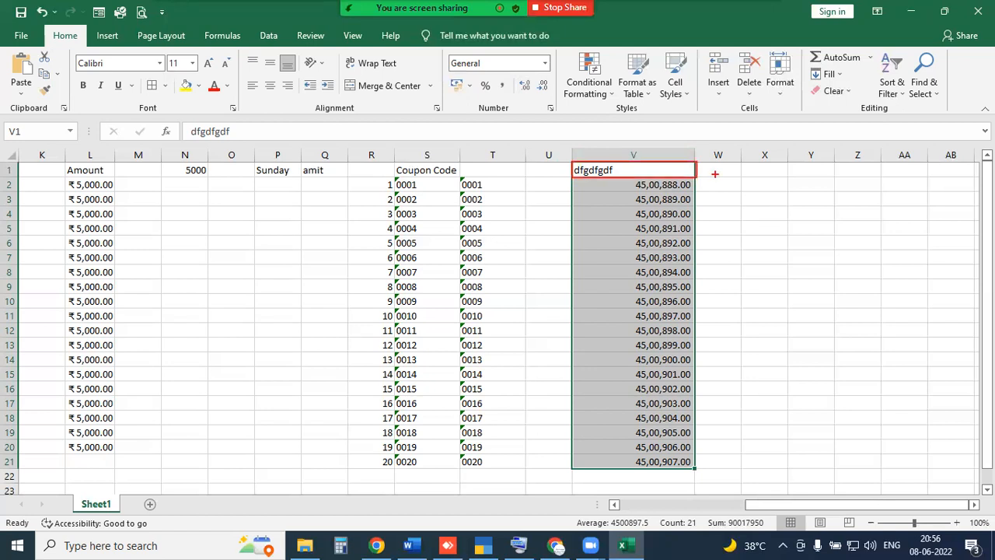
{"action": "mouse_move", "coordinate": [686, 167]}
{"action": "left_mouse_down"}
{"action": "mouse_move", "coordinate": [690, 177]}
{"action": "mouse_move", "coordinate": [730, 161]}
{"action": "left_mouse_up"}
{"action": "left_click_drag", "start_coordinate": [680, 173], "coordinate": [697, 486]}
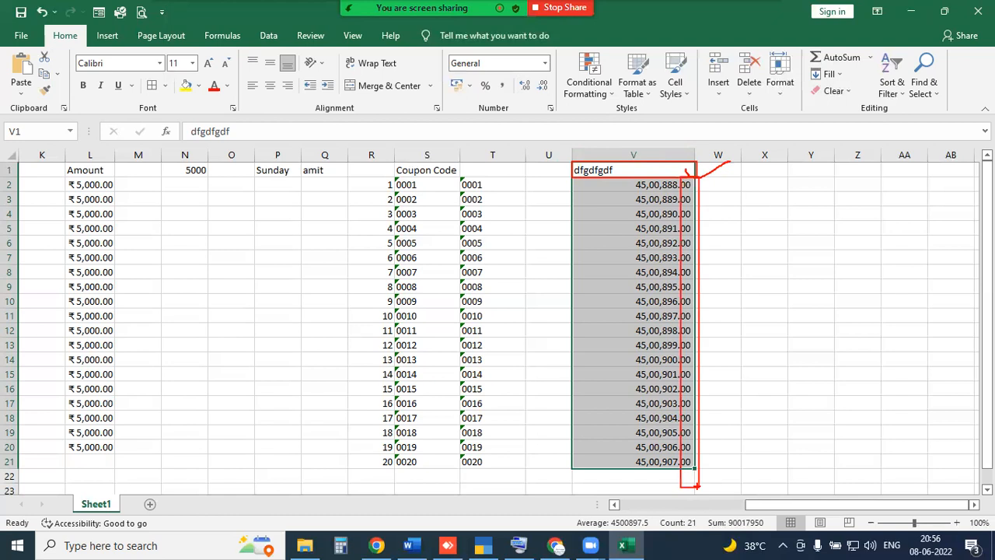
{"action": "key", "text": "Escape"}
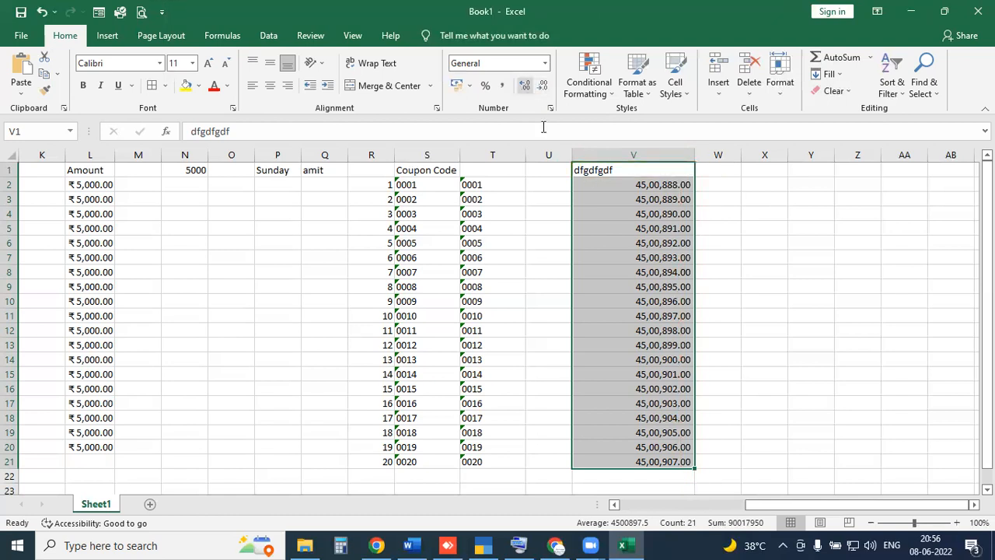
{"action": "key", "text": "ctrl+2"}
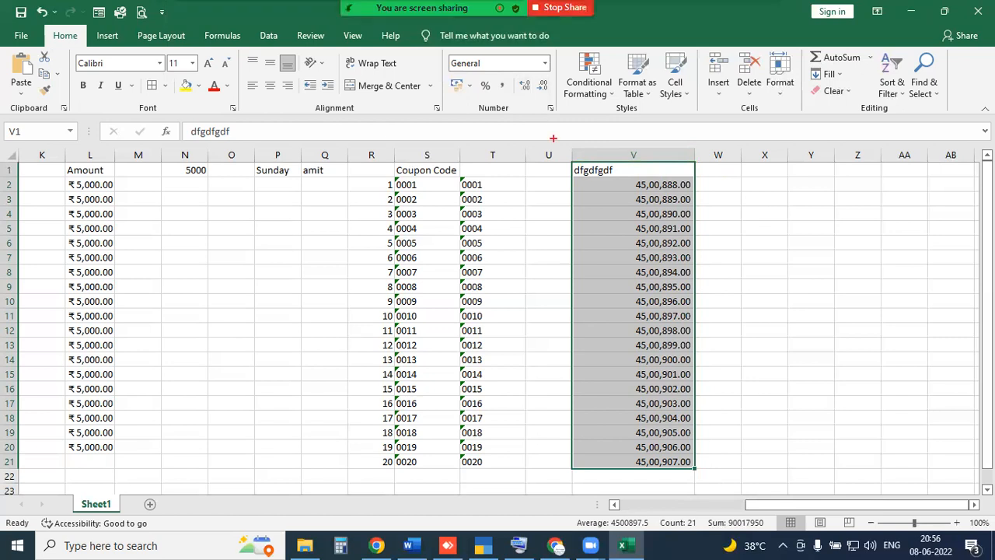
{"action": "left_click_drag", "start_coordinate": [569, 160], "coordinate": [694, 466]}
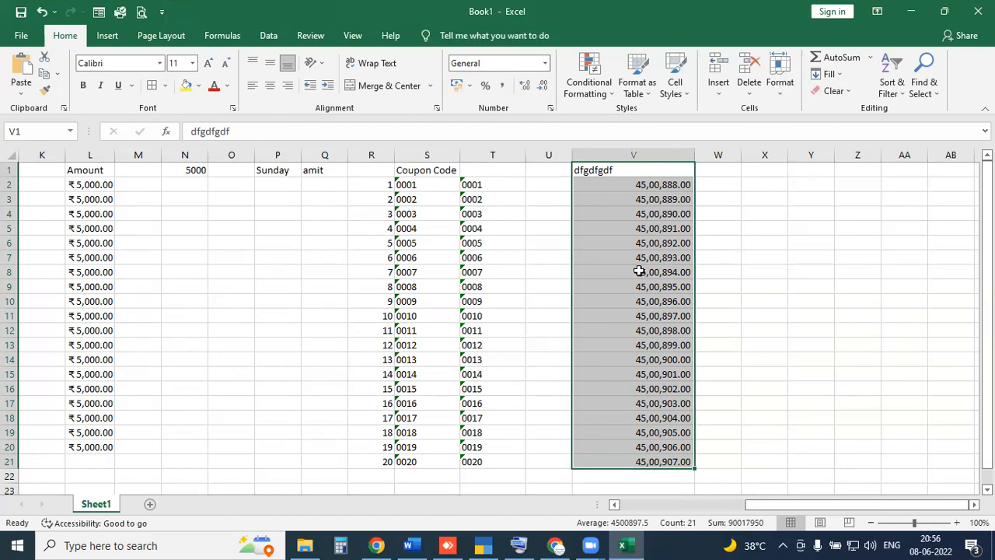
{"action": "left_click", "coordinate": [628, 184]}
{"action": "left_click_drag", "start_coordinate": [628, 462], "coordinate": [629, 461]}
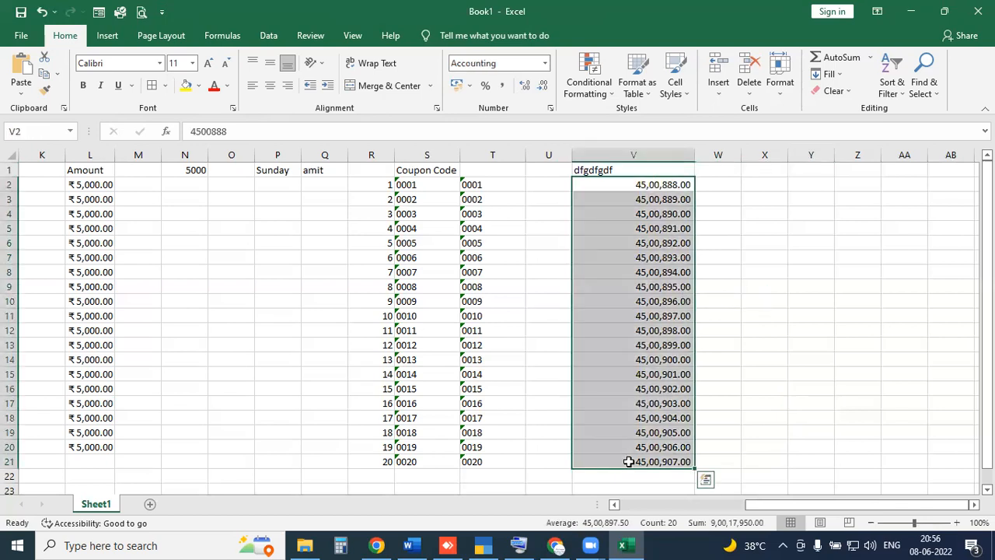
{"action": "left_click", "coordinate": [706, 318]}
{"action": "left_click_drag", "start_coordinate": [628, 165], "coordinate": [651, 458]}
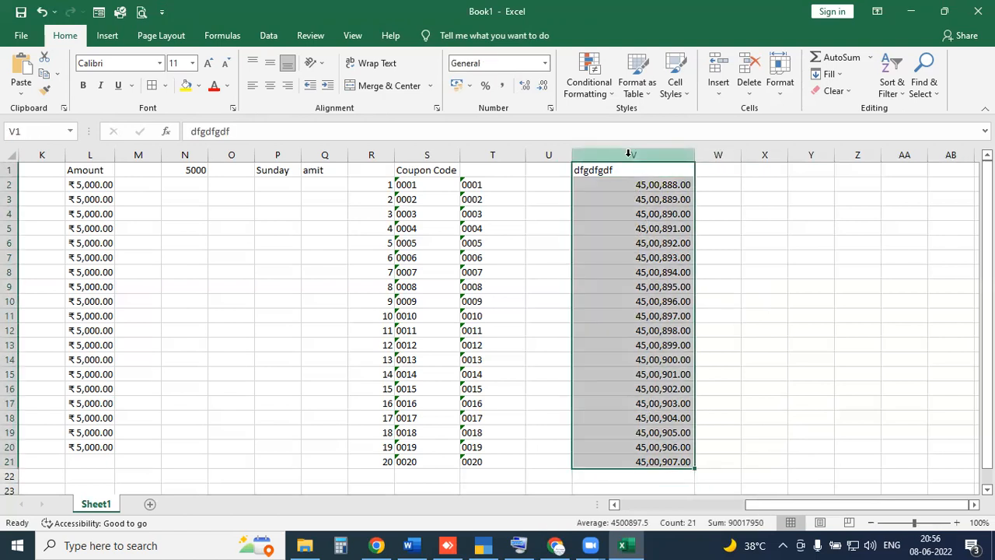
{"action": "key", "text": "ctrl+space"}
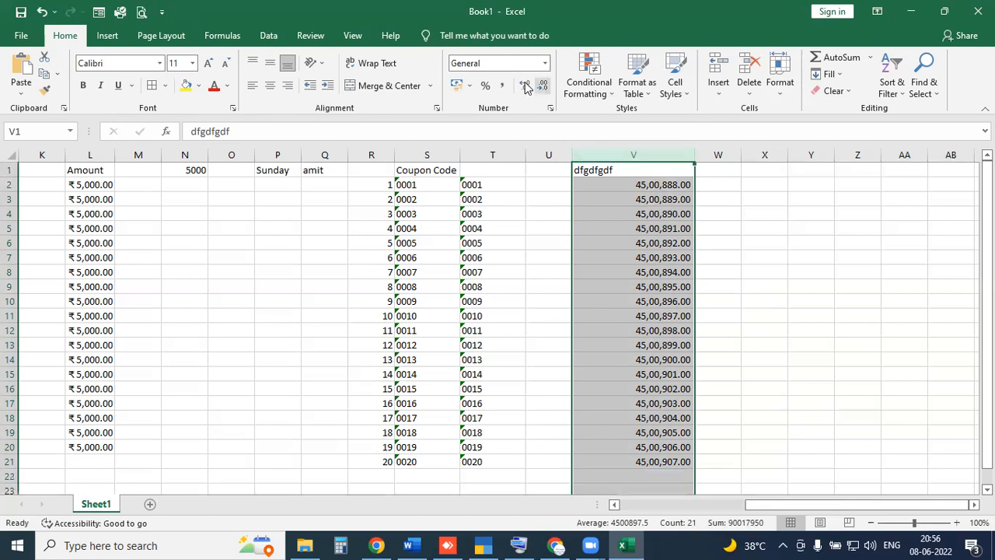
{"action": "scroll", "coordinate": [645, 435], "scroll_direction": "down", "scroll_amount": 8}
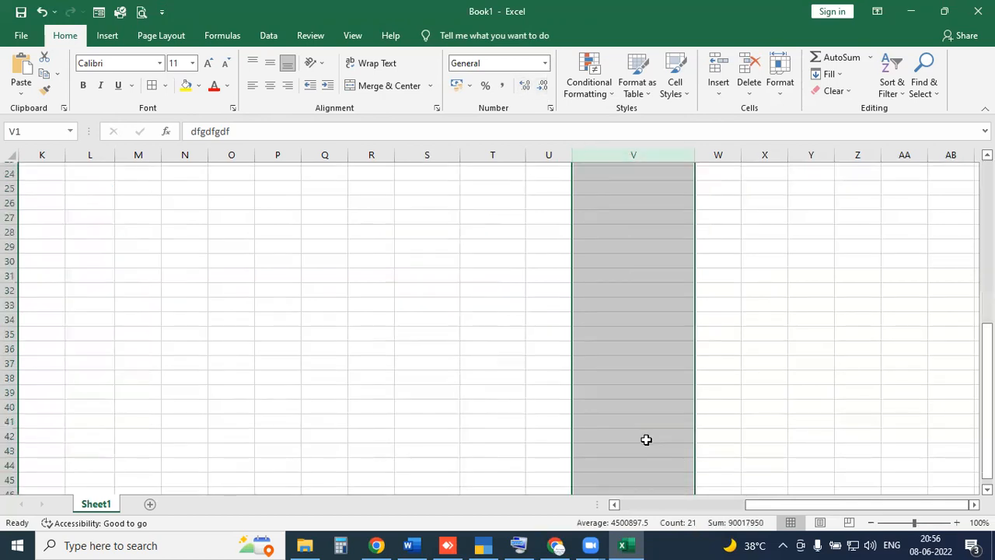
{"action": "scroll", "coordinate": [646, 440], "scroll_direction": "up", "scroll_amount": 8}
{"action": "left_click", "coordinate": [830, 420]}
Step: Try to decrease the decimal places of V1:V21 with the text heading included in the selection
{"action": "left_click_drag", "start_coordinate": [634, 170], "coordinate": [649, 462]}
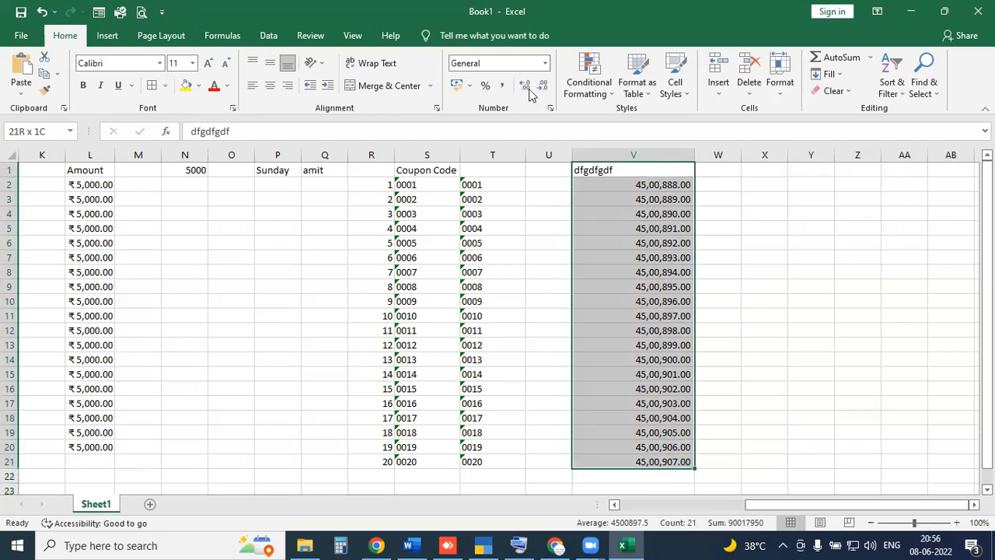
{"action": "left_click", "coordinate": [542, 89]}
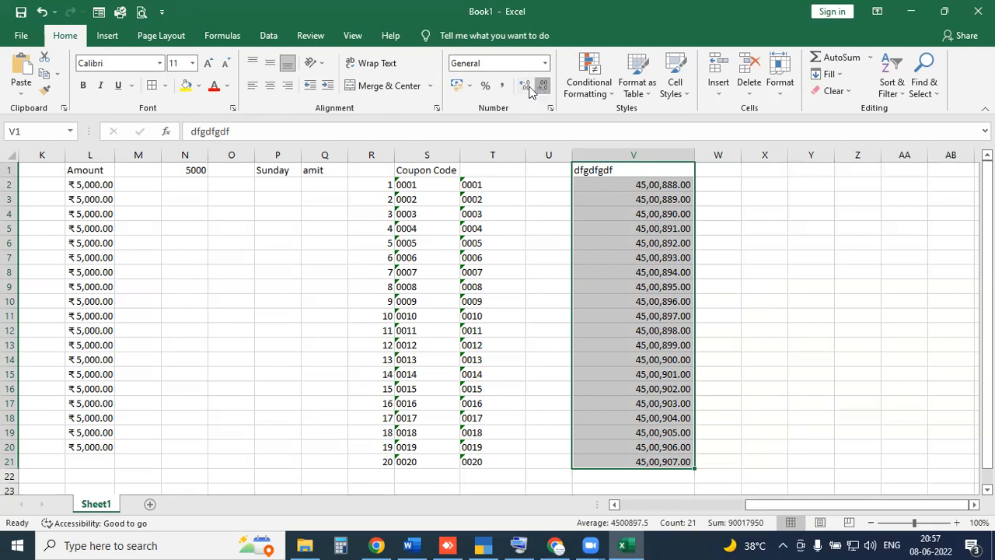
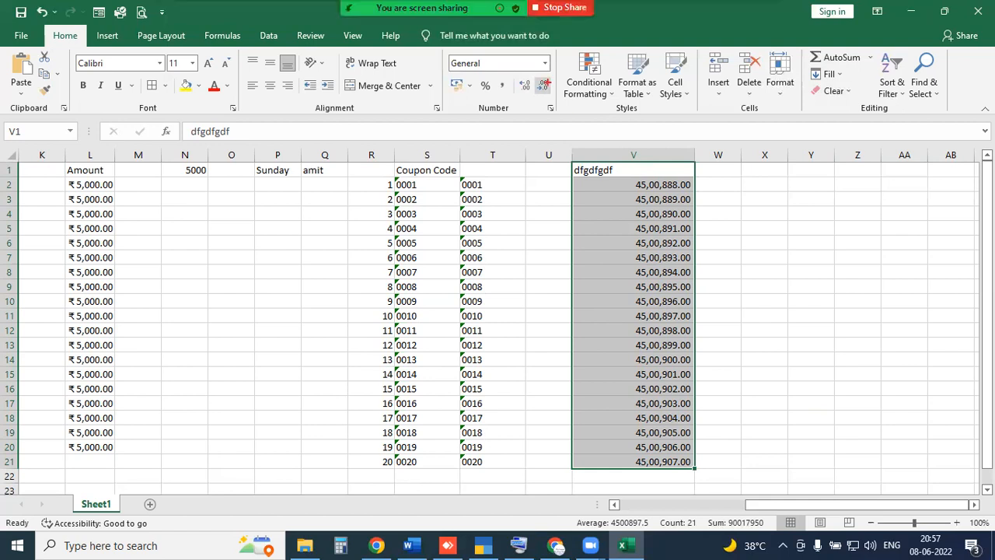
{"action": "left_click_drag", "start_coordinate": [657, 174], "coordinate": [698, 152]}
{"action": "mouse_move", "coordinate": [566, 165]}
{"action": "left_mouse_down"}
{"action": "mouse_move", "coordinate": [621, 174]}
{"action": "mouse_move", "coordinate": [583, 179]}
{"action": "left_mouse_up"}
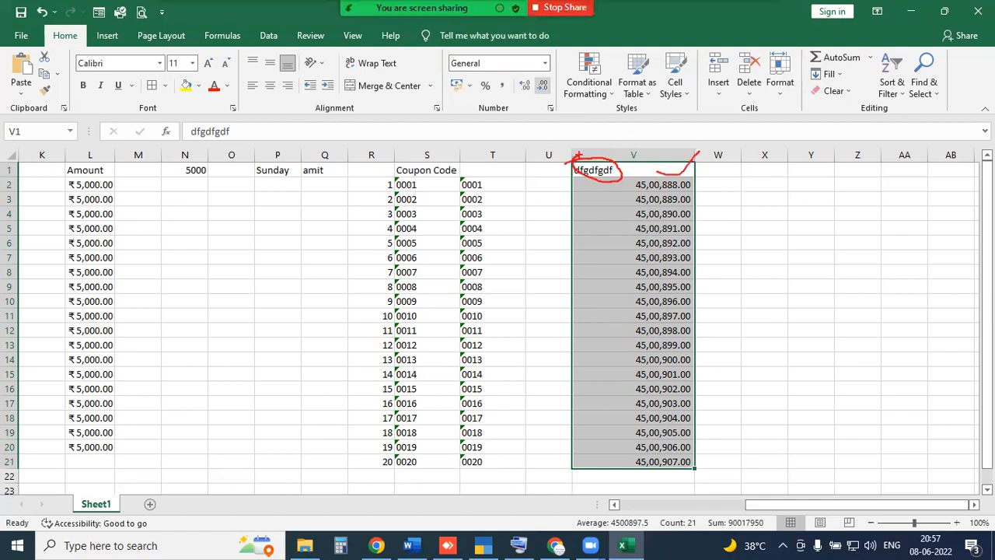
{"action": "key", "text": "Escape"}
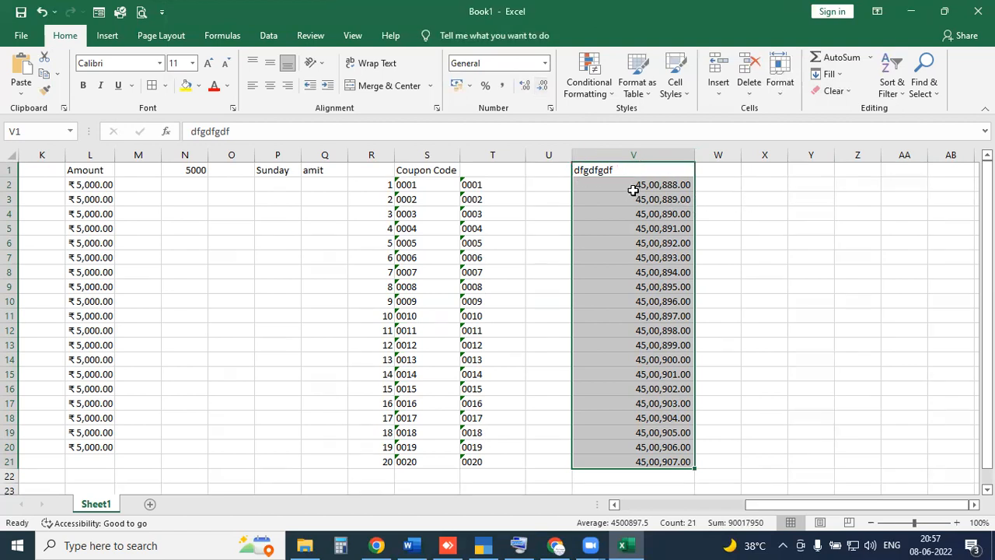
Step: Select only the numbers in V2:V21, remove their decimals and increase them to seven decimal places
{"action": "left_click", "coordinate": [723, 187]}
{"action": "left_click_drag", "start_coordinate": [612, 182], "coordinate": [667, 459]}
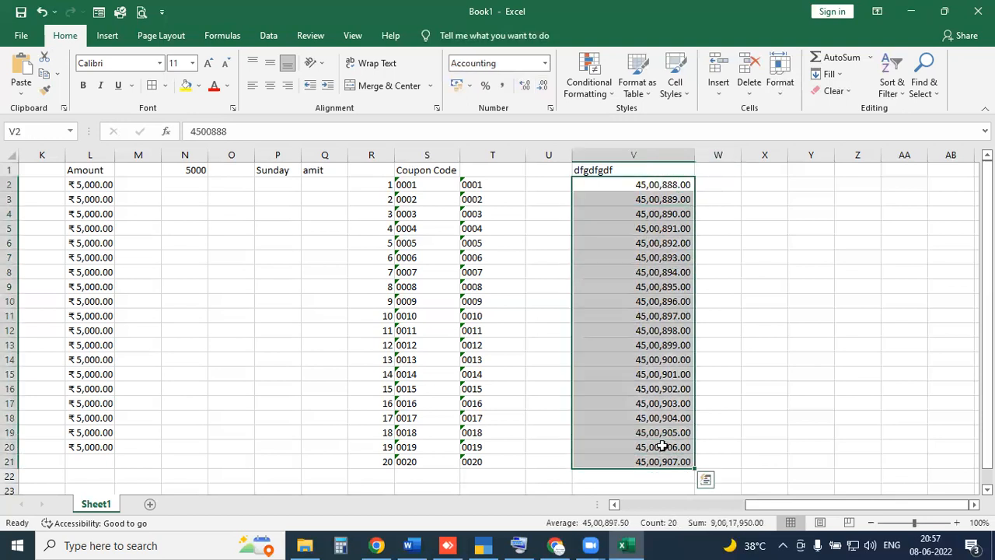
{"action": "left_click", "coordinate": [542, 87]}
{"action": "left_click", "coordinate": [542, 87]}
{"action": "left_click", "coordinate": [526, 86]}
{"action": "left_click", "coordinate": [526, 85]}
{"action": "left_click", "coordinate": [525, 85]}
{"action": "left_click", "coordinate": [526, 86]}
{"action": "left_click", "coordinate": [525, 86]}
{"action": "left_click", "coordinate": [525, 86]}
{"action": "left_click", "coordinate": [526, 85]}
Step: Reduce the numbers in V2:V21 to zero decimal places and deselect the range
{"action": "left_click", "coordinate": [542, 87]}
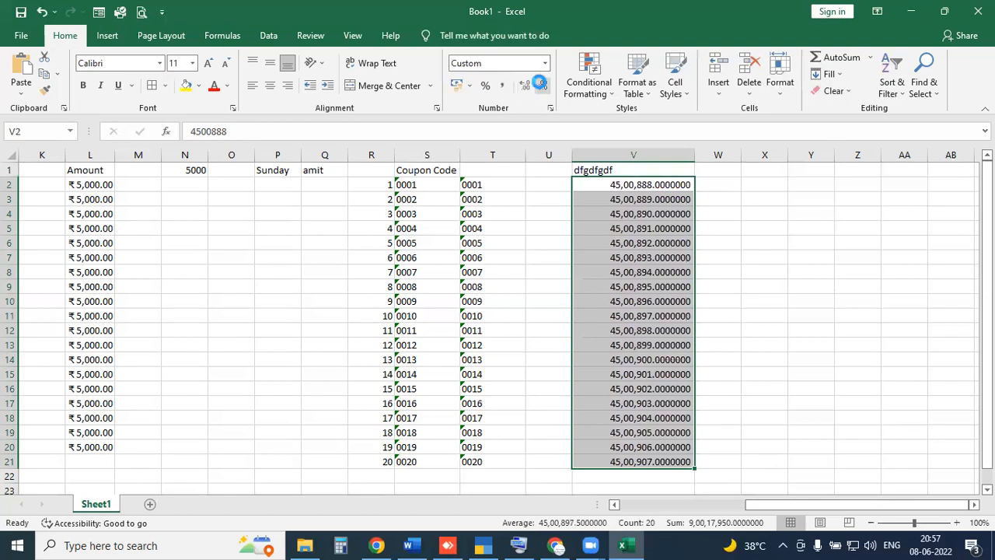
{"action": "left_click", "coordinate": [541, 87]}
{"action": "left_click", "coordinate": [542, 87]}
{"action": "left_click", "coordinate": [542, 87]}
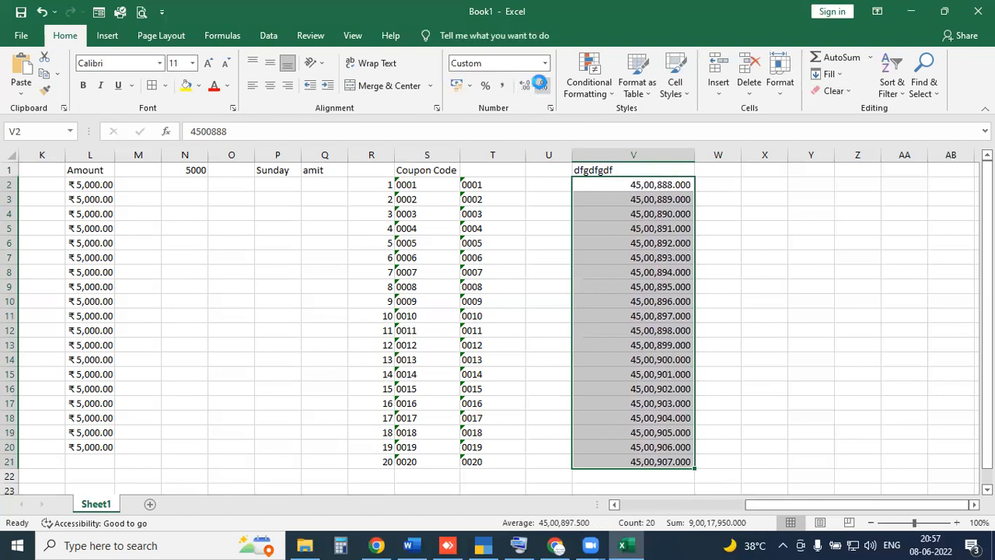
{"action": "left_click", "coordinate": [542, 87]}
{"action": "left_click", "coordinate": [542, 87]}
{"action": "left_click", "coordinate": [542, 87]}
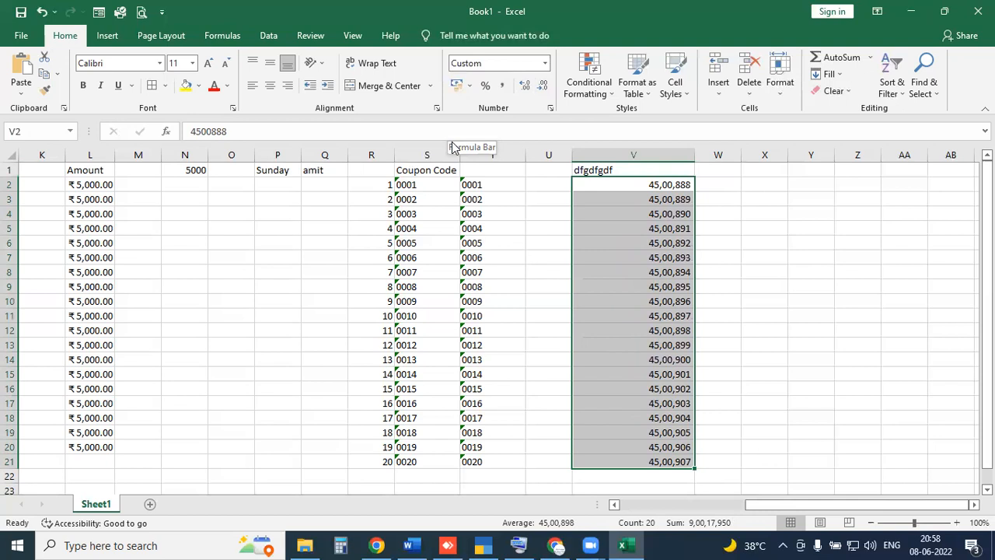
{"action": "left_click", "coordinate": [493, 228]}
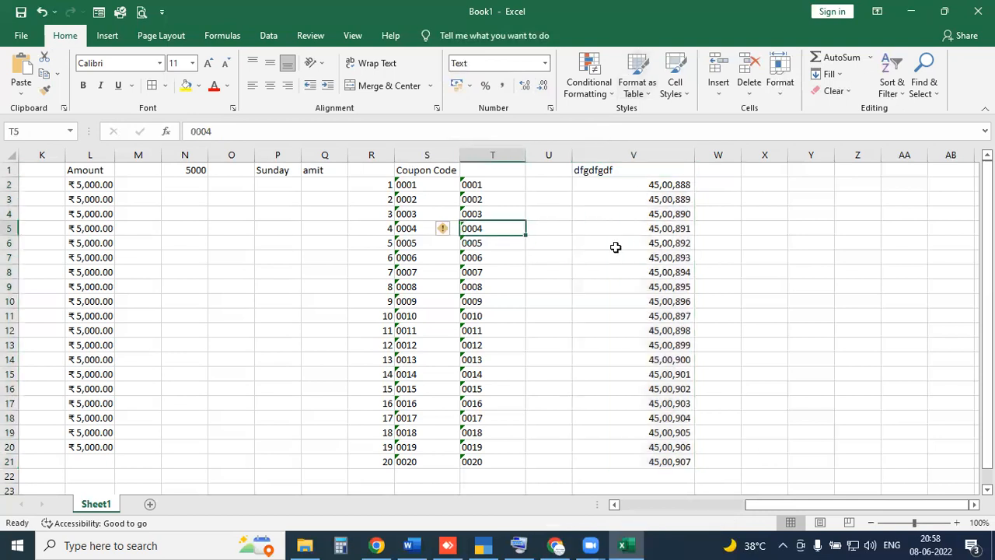
Step: Annotate the Conditional Formatting command with a box, an arrow and the text "Data information", and clear the annotation
{"action": "mouse_move", "coordinate": [562, 45]}
{"action": "left_mouse_down"}
{"action": "mouse_move", "coordinate": [636, 107]}
{"action": "mouse_move", "coordinate": [599, 111]}
{"action": "mouse_move", "coordinate": [753, 251]}
{"action": "left_mouse_up"}
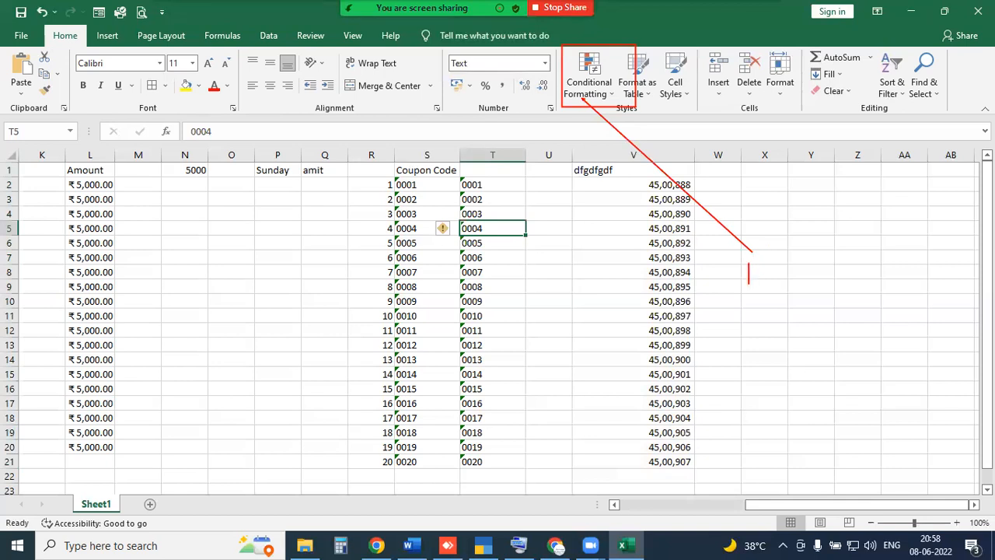
{"action": "left_click", "coordinate": [749, 274]}
{"action": "type", "text": "Data"}
{"action": "key", "text": "Return"}
{"action": "type", "text": "info"}
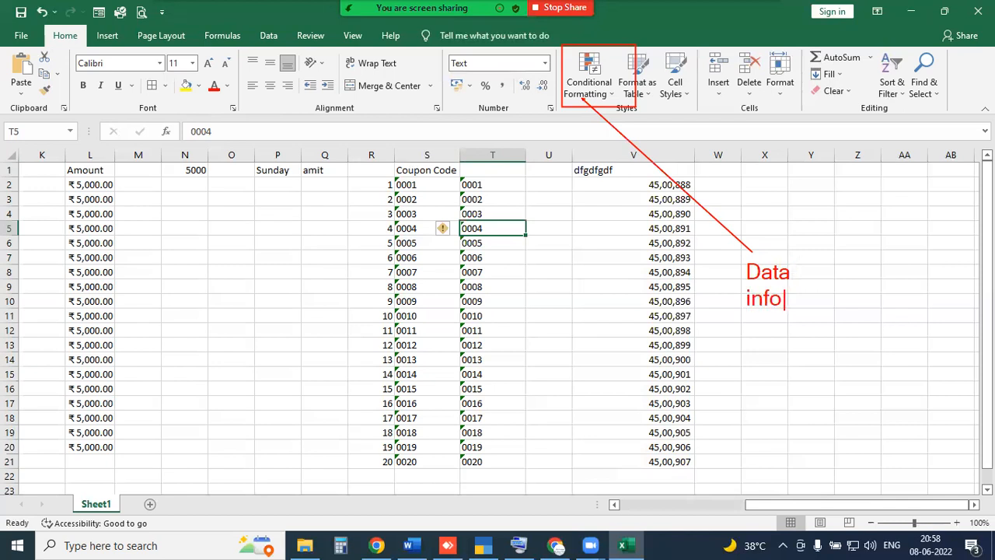
{"action": "type", "text": "rmation"}
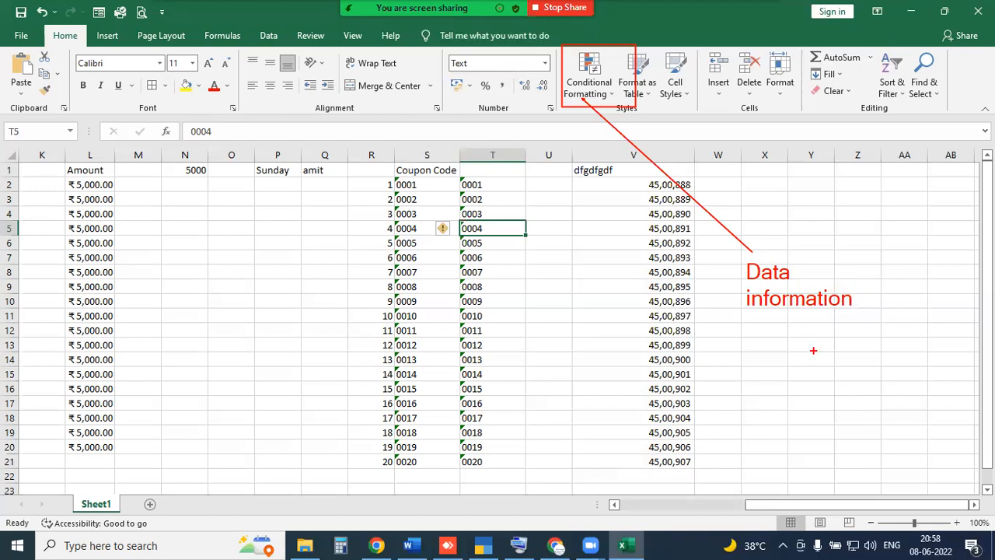
{"action": "left_click", "coordinate": [222, 239]}
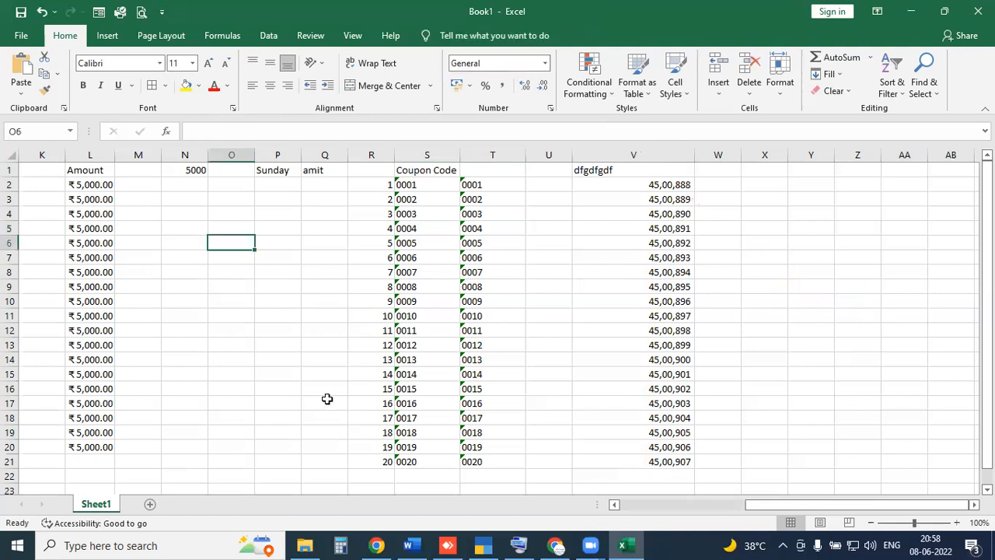
Step: Add a new worksheet and rename it "Sales Record for last 7 day"
{"action": "scroll", "coordinate": [307, 448], "scroll_direction": "left", "scroll_amount": 5}
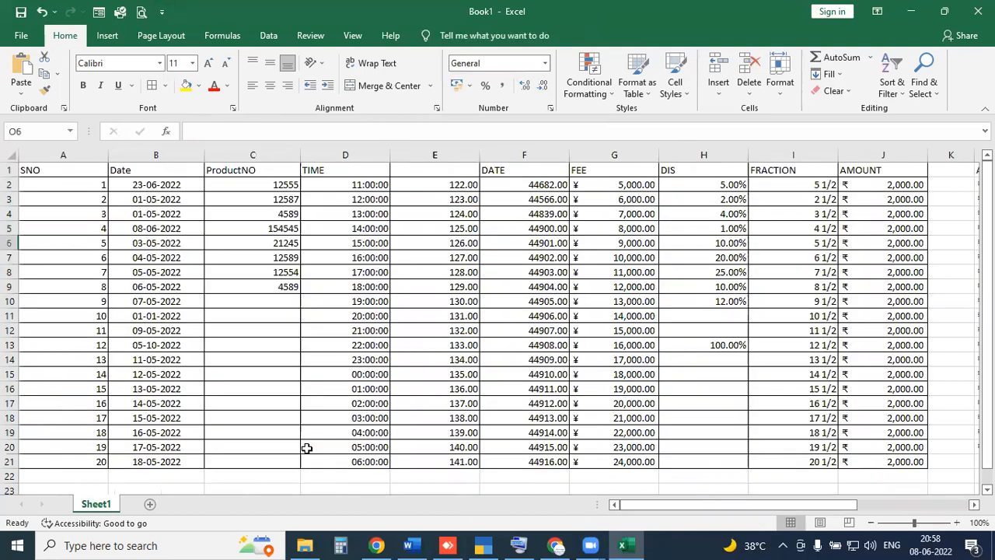
{"action": "left_click", "coordinate": [149, 506]}
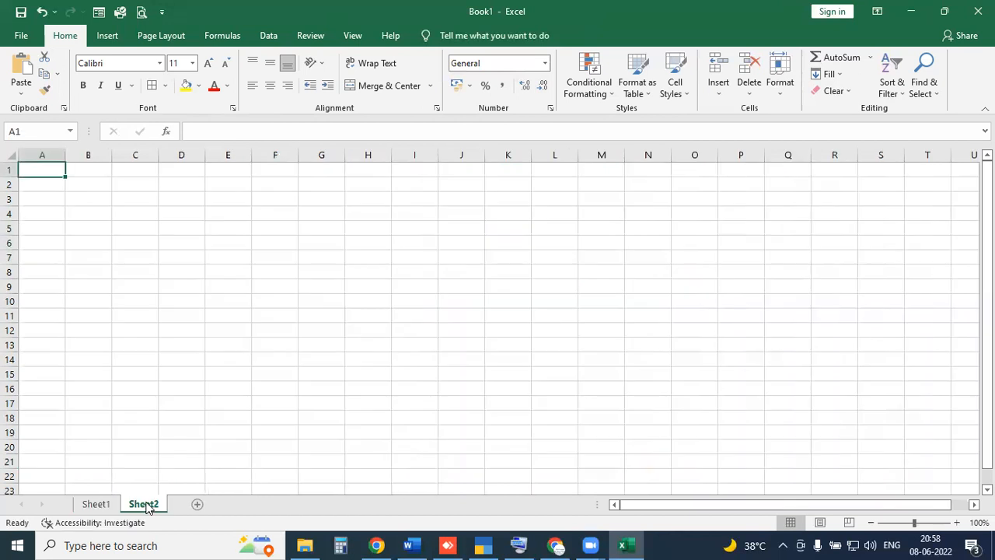
{"action": "double_click", "coordinate": [146, 504]}
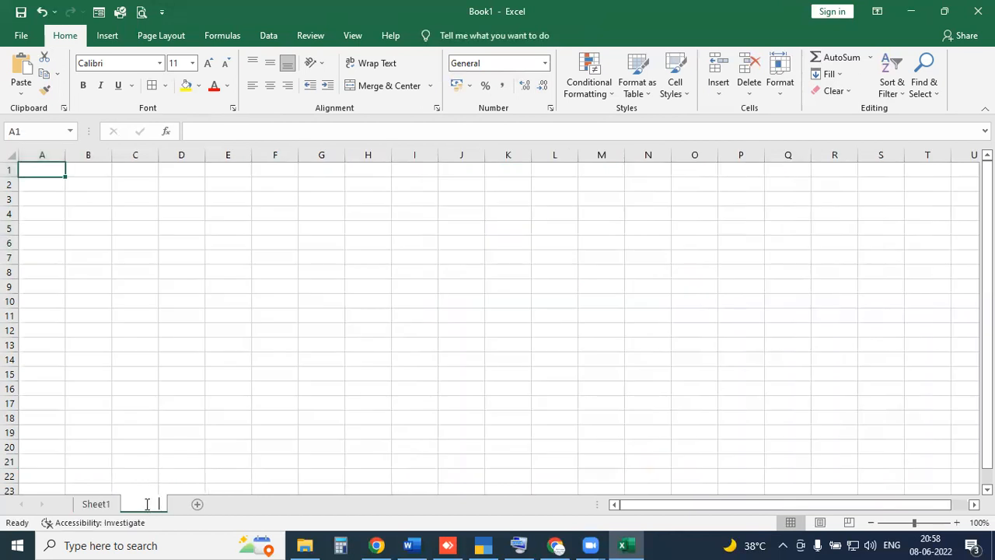
{"action": "type", "text": "Sales"}
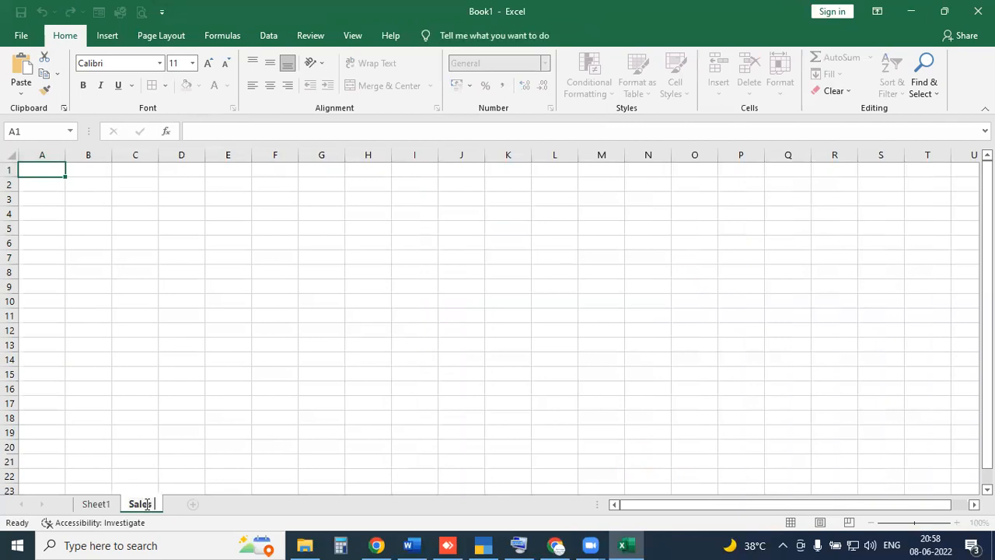
{"action": "type", "text": " Record for "}
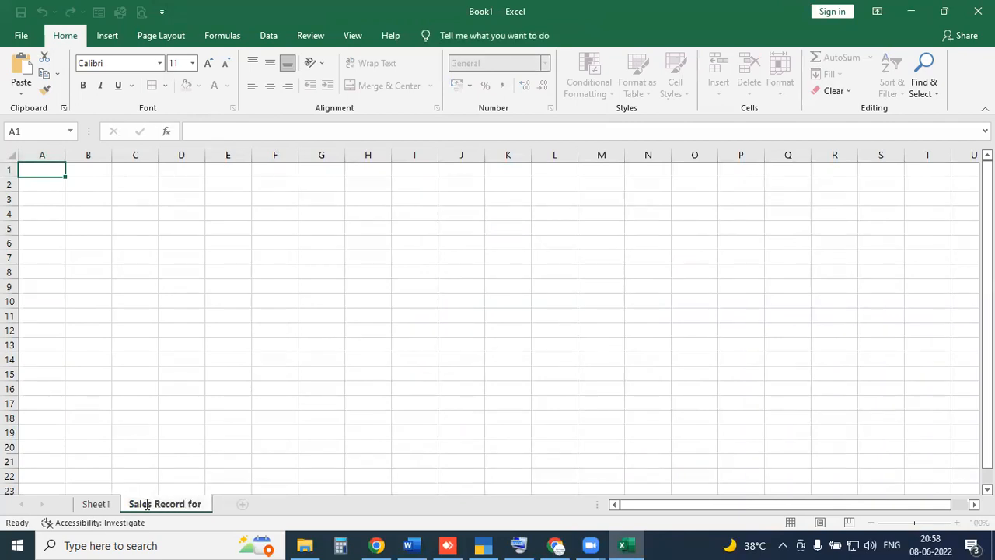
{"action": "type", "text": "last 7 day"}
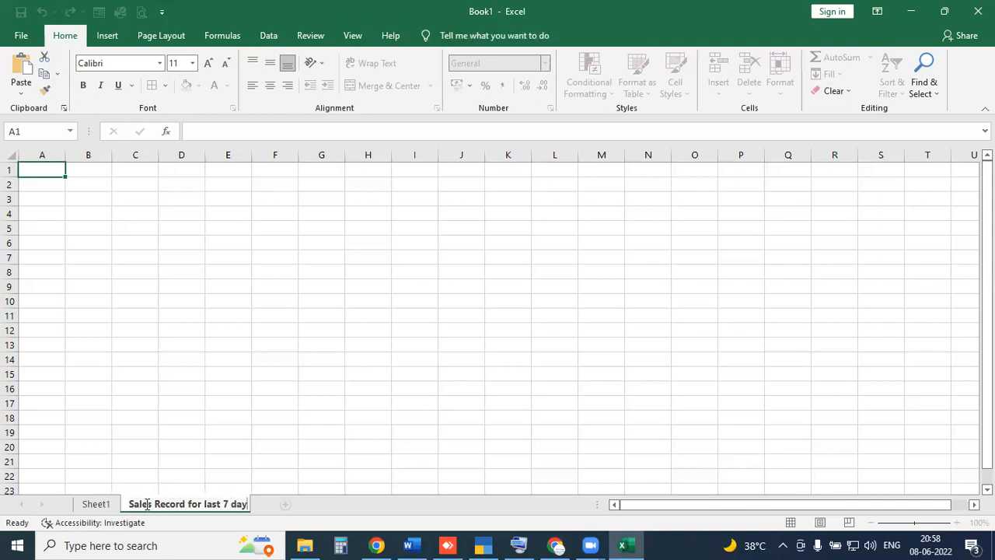
{"action": "key", "text": "Return"}
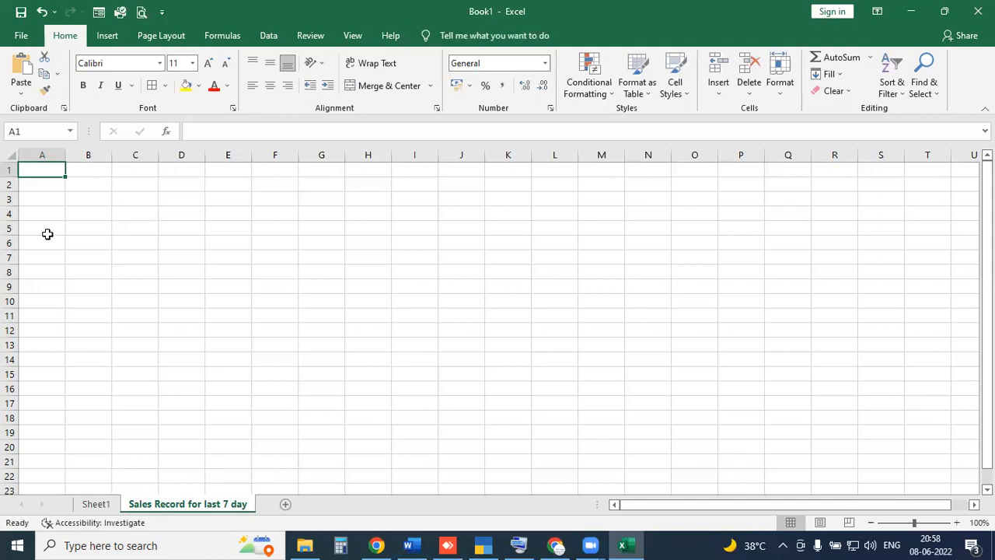
Step: Enter the heading Store in A1 and fill the series Sec1 to Sec21 down A2:A22
{"action": "type", "text": "Store"}
{"action": "key", "text": "Return"}
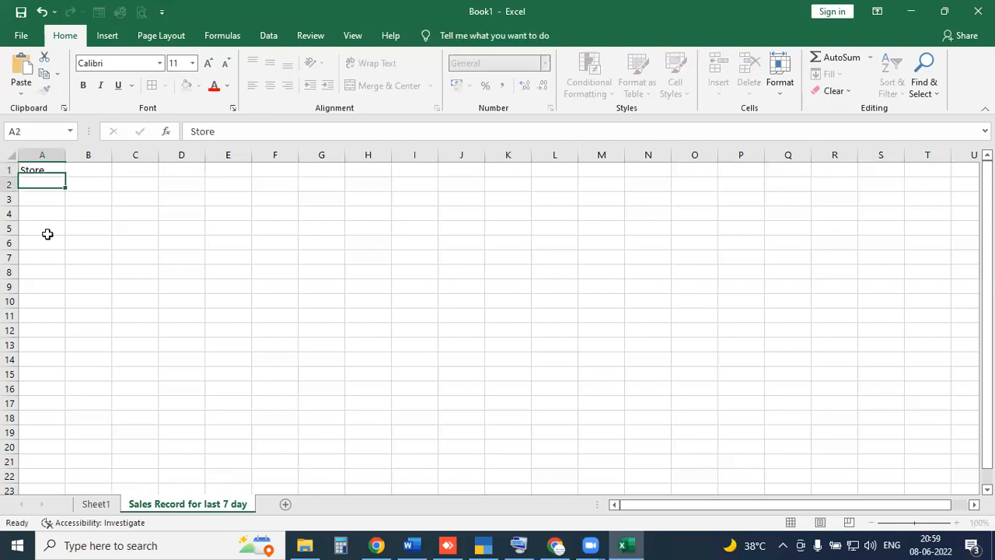
{"action": "type", "text": "Sec1"}
{"action": "key", "text": "ctrl+Return"}
{"action": "key", "text": "Return"}
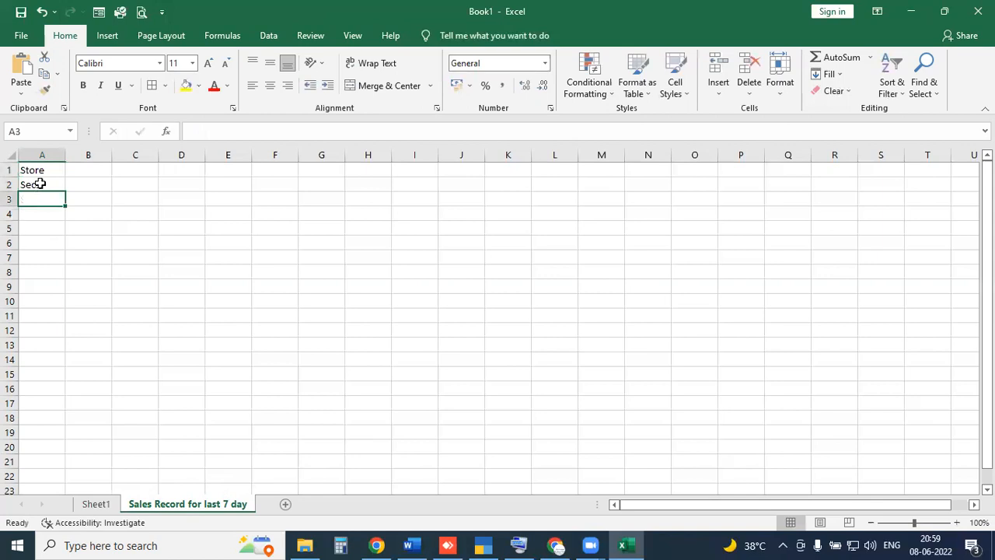
{"action": "left_click", "coordinate": [56, 187]}
{"action": "left_click_drag", "start_coordinate": [64, 201], "coordinate": [44, 480]}
Step: Enter Sun in B1 and fill the weekday headings across to Sat in H1
{"action": "left_click", "coordinate": [89, 170]}
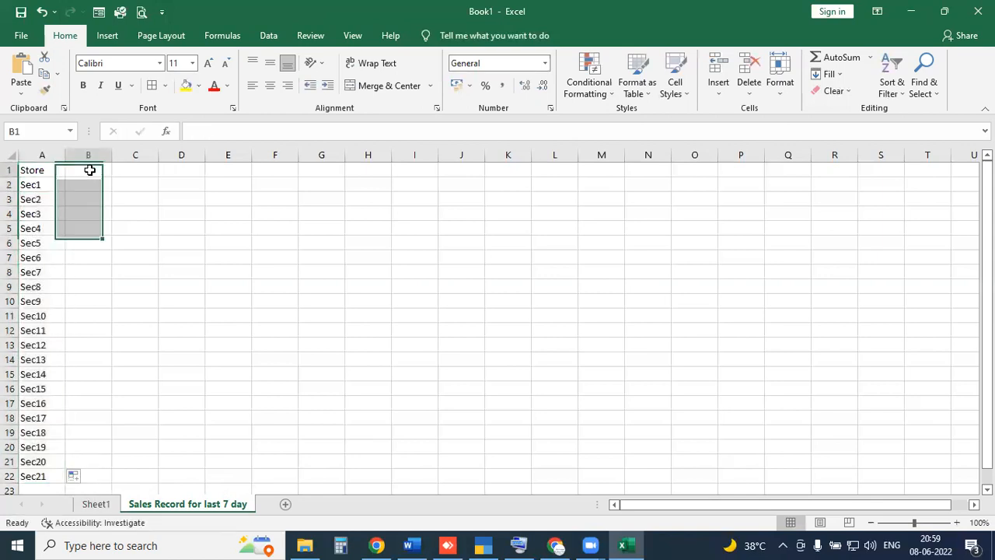
{"action": "type", "text": "Sun"}
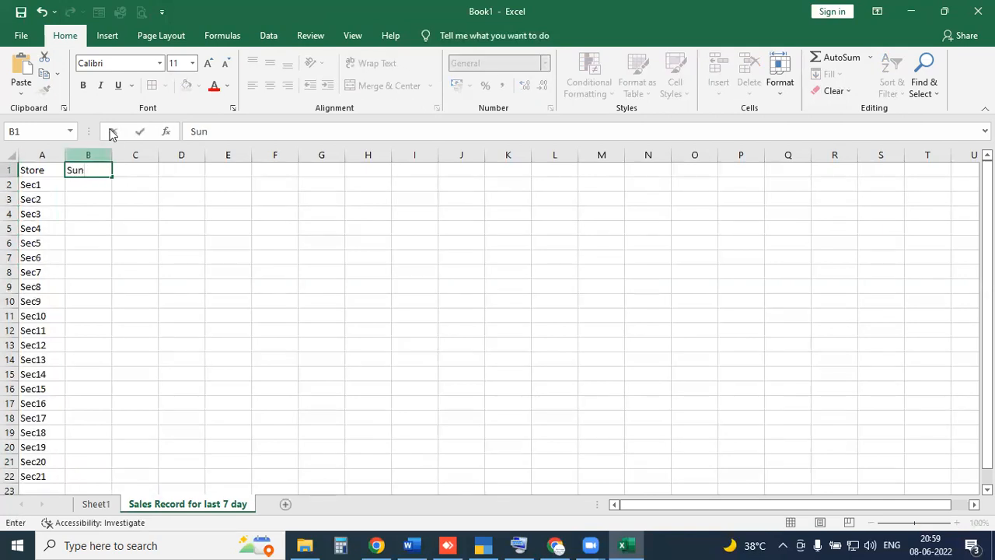
{"action": "left_click_drag", "start_coordinate": [116, 178], "coordinate": [414, 177]}
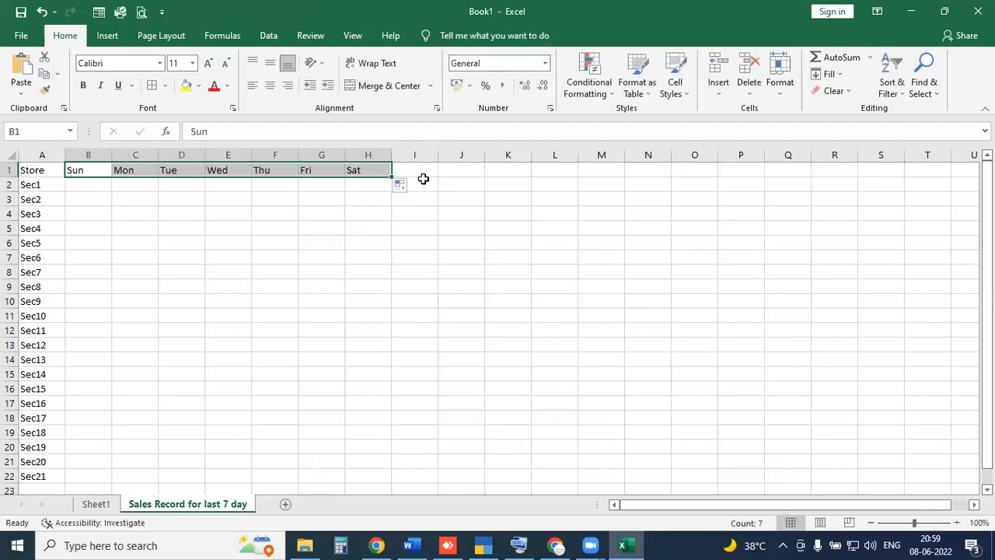
{"action": "left_click", "coordinate": [425, 242]}
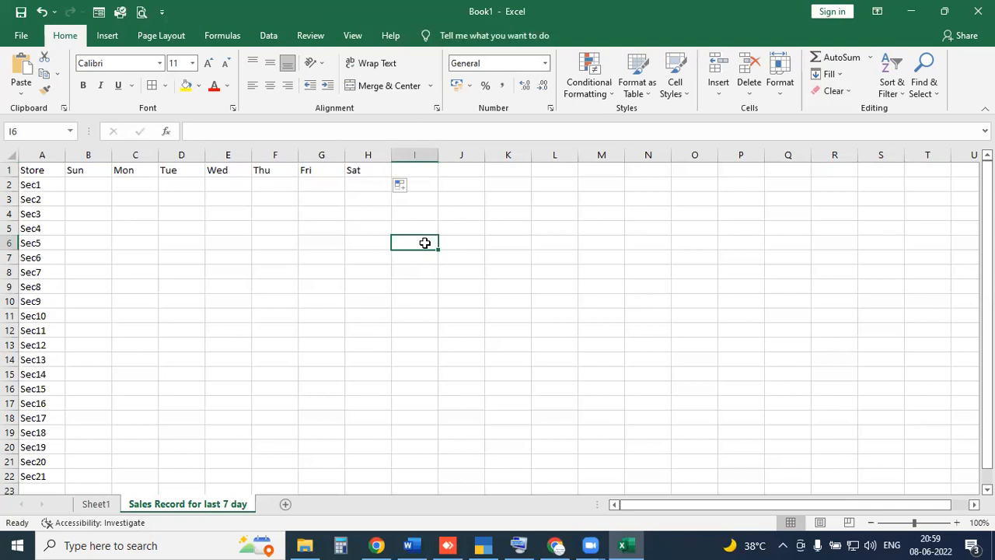
{"action": "left_click_drag", "start_coordinate": [42, 169], "coordinate": [348, 470]}
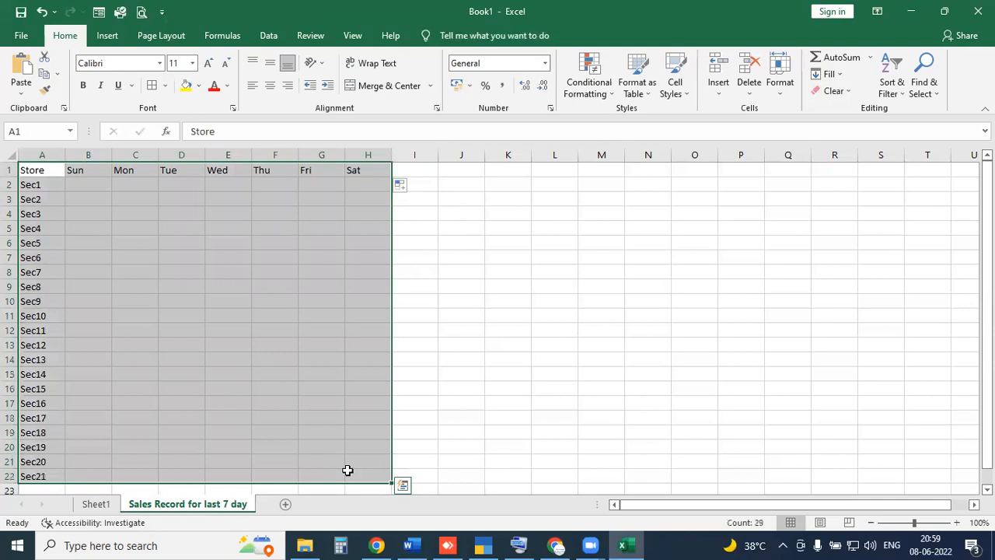
{"action": "left_click", "coordinate": [440, 390]}
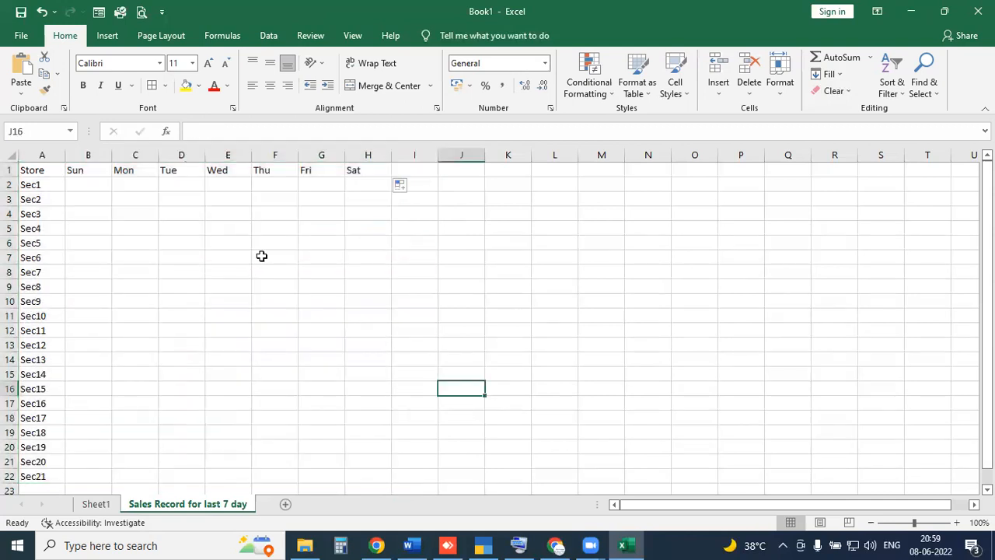
Step: Select the entire worksheet and apply all borders to it
{"action": "left_click", "coordinate": [261, 256]}
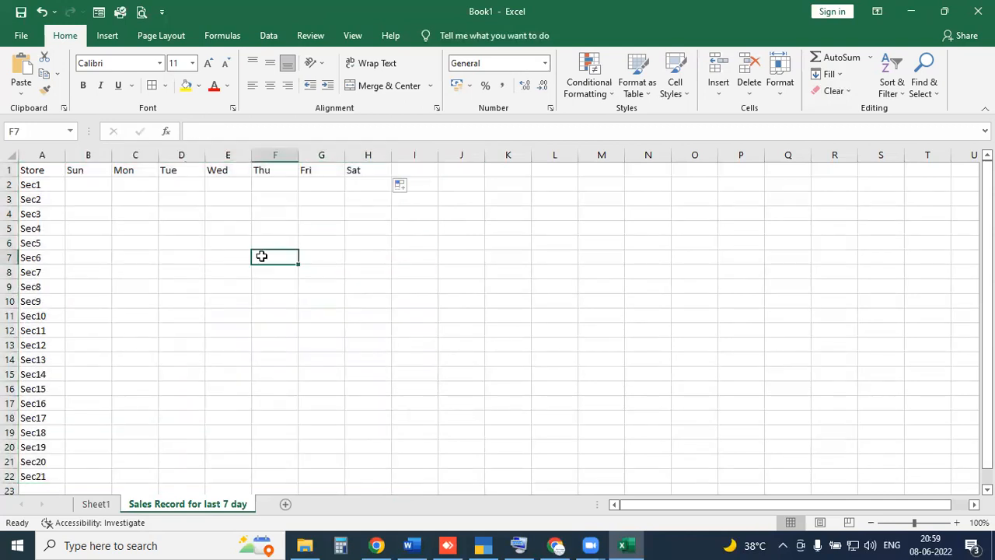
{"action": "key", "text": "ctrl+a"}
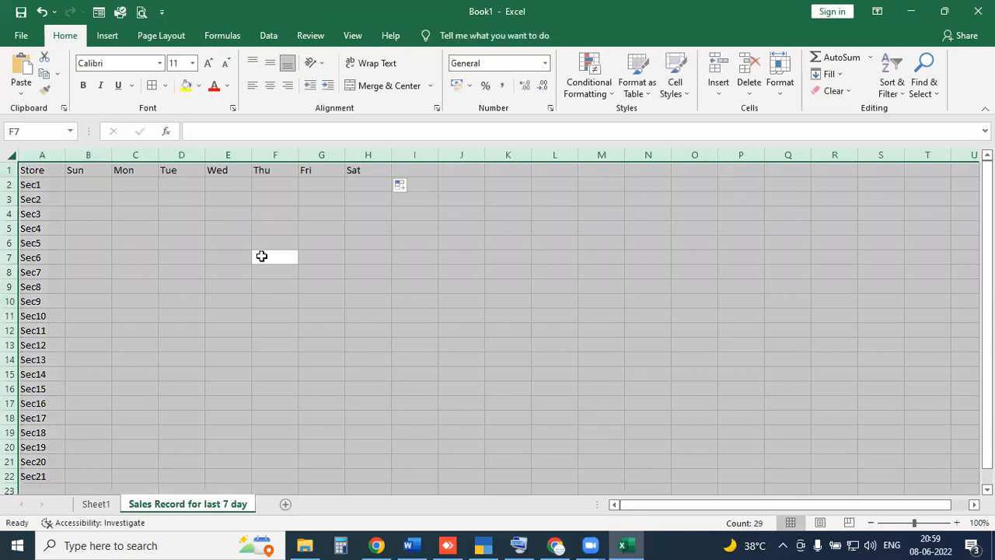
{"action": "key", "text": "Right"}
{"action": "key", "text": "Right"}
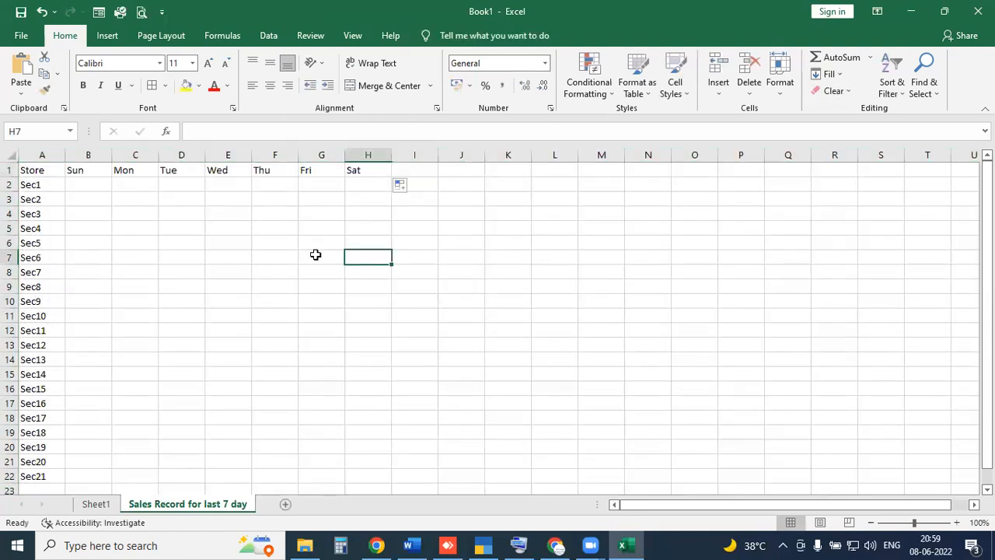
{"action": "key", "text": "ctrl+a"}
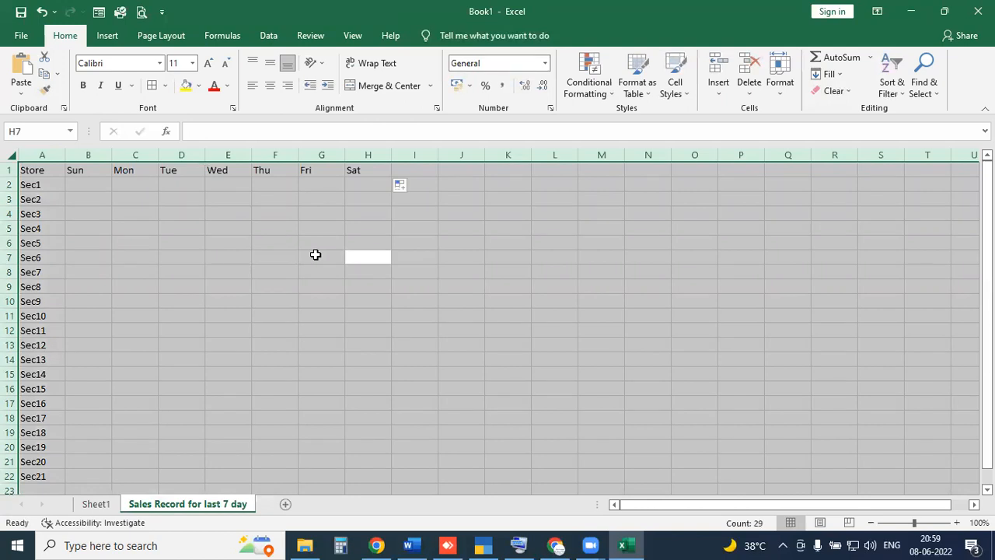
{"action": "left_click", "coordinate": [284, 262]}
{"action": "left_click", "coordinate": [188, 226]}
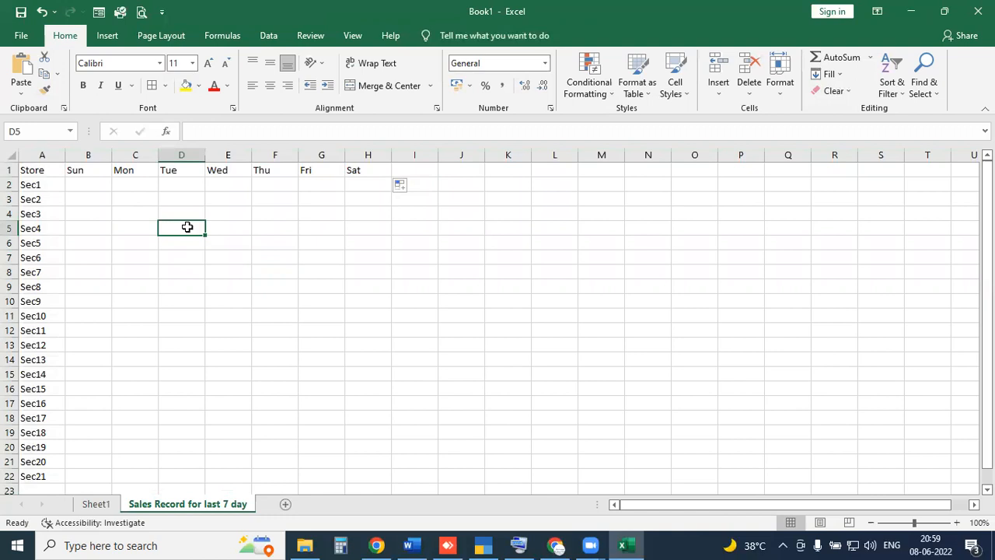
{"action": "key", "text": "ctrl+a"}
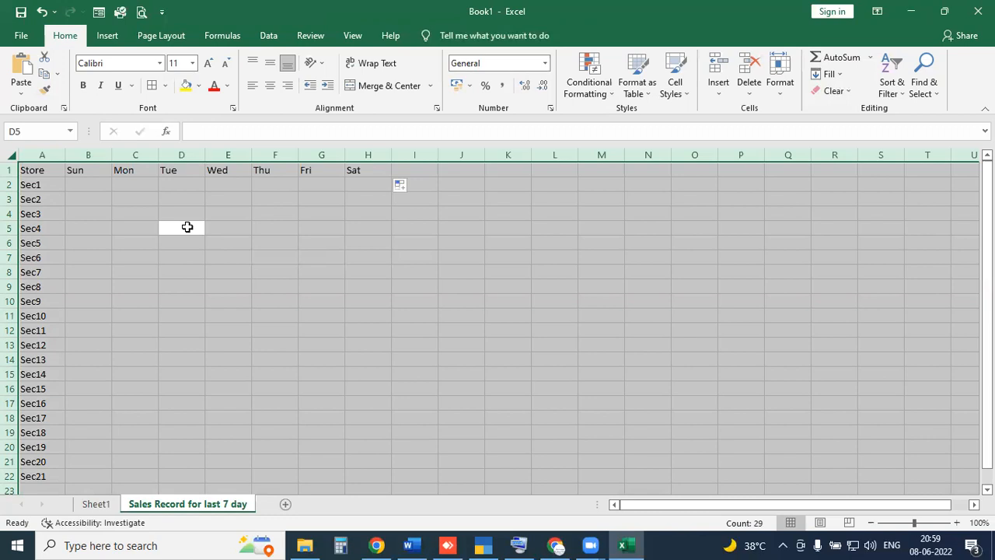
{"action": "left_click", "coordinate": [168, 86]}
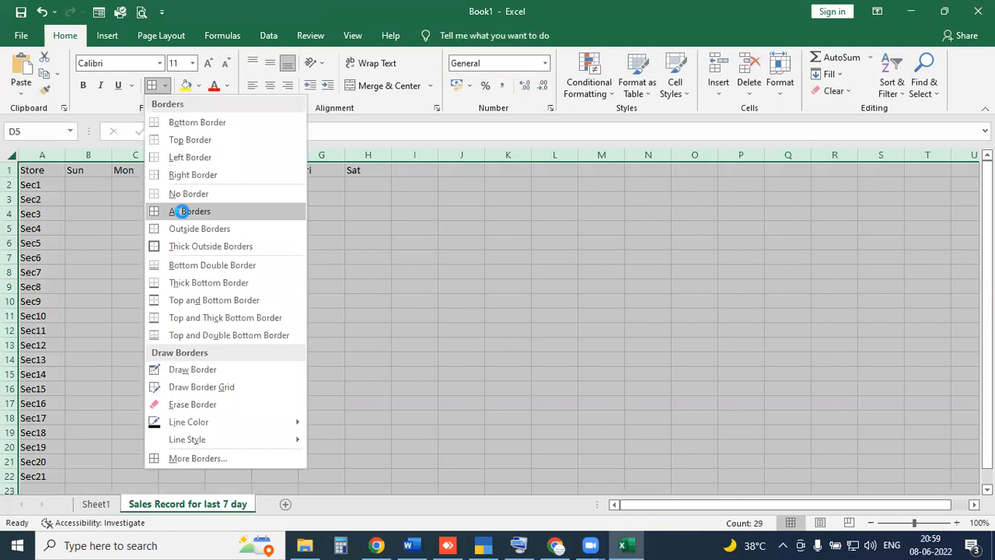
{"action": "left_click", "coordinate": [182, 212]}
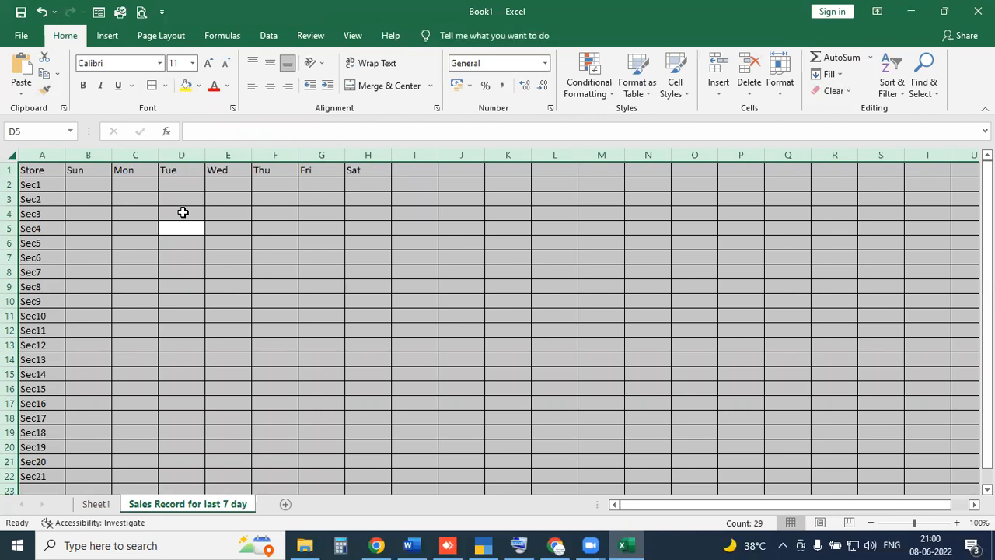
Step: Remove all borders from the entire worksheet
{"action": "left_click", "coordinate": [164, 86]}
{"action": "left_click", "coordinate": [173, 194]}
{"action": "left_click_drag", "start_coordinate": [40, 170], "coordinate": [380, 473]}
{"action": "left_click", "coordinate": [459, 367]}
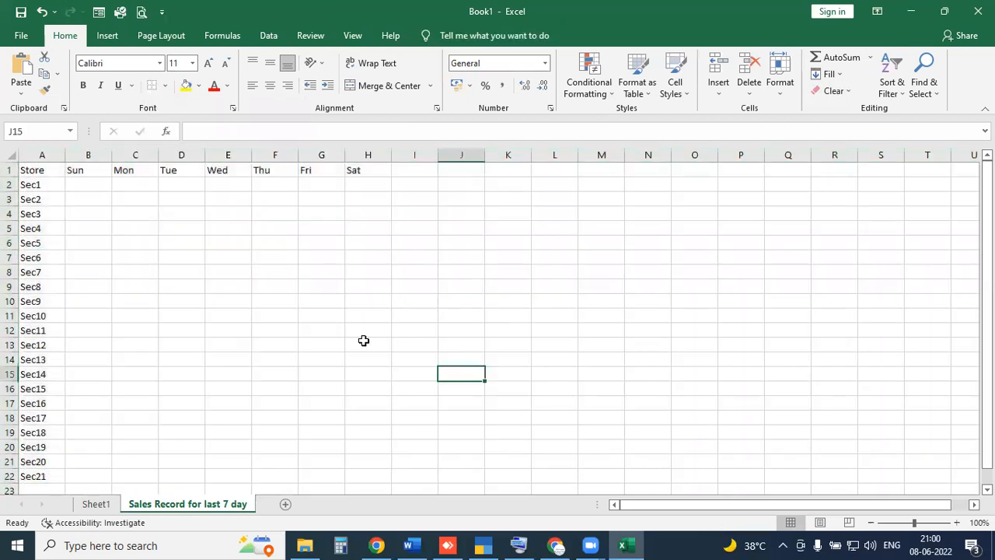
Step: Select the store table A1:H22 and apply all borders to it
{"action": "left_click", "coordinate": [41, 302]}
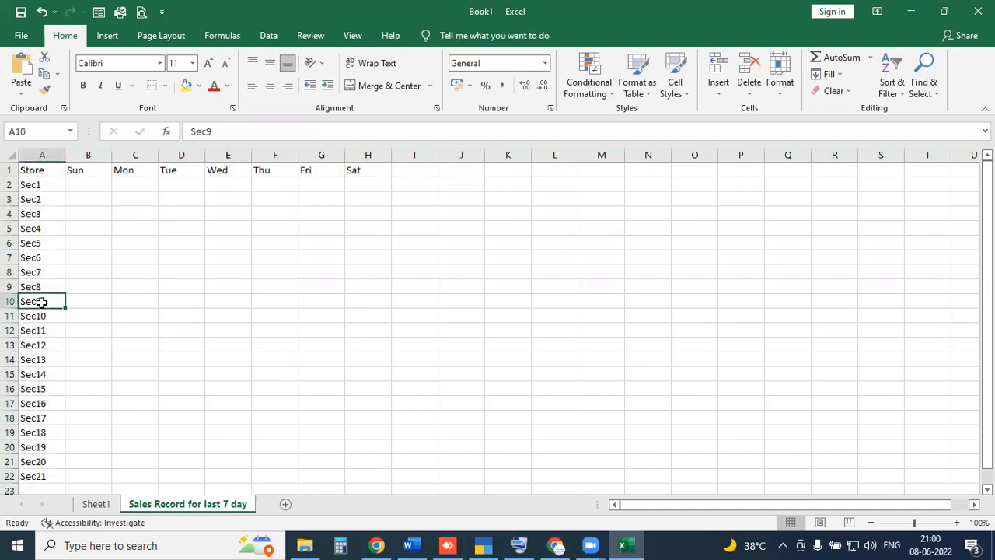
{"action": "key", "text": "ctrl+a"}
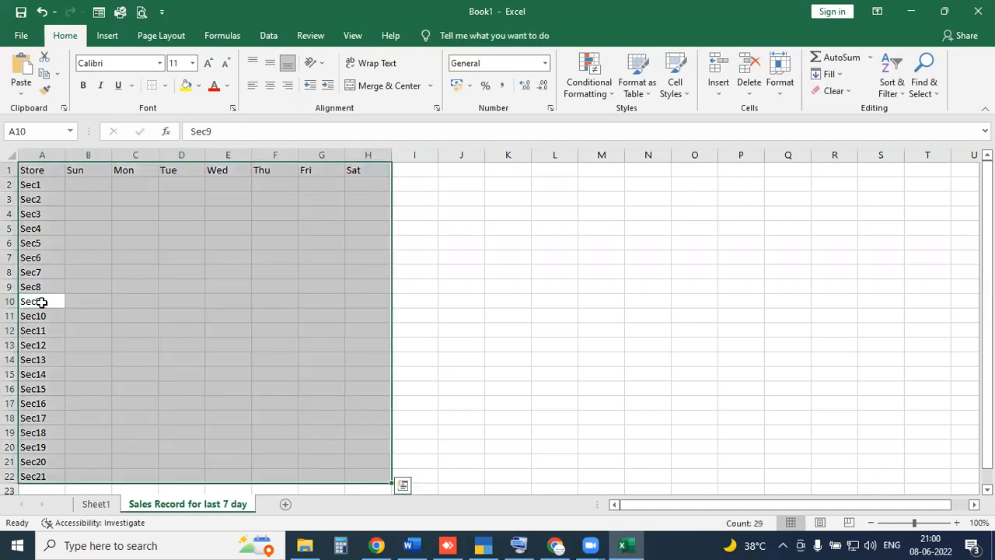
{"action": "left_click", "coordinate": [369, 168]}
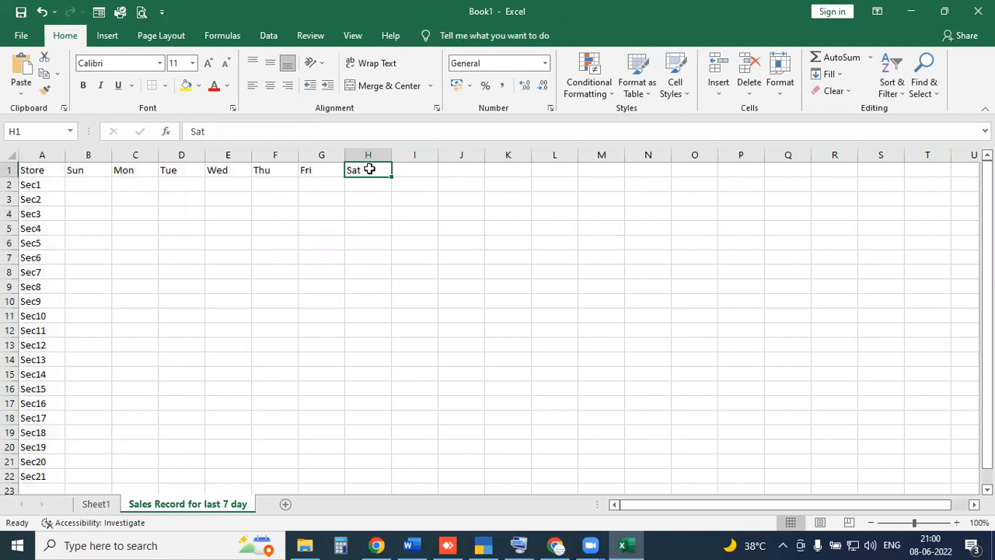
{"action": "left_click", "coordinate": [364, 219]}
{"action": "left_click", "coordinate": [360, 167]}
{"action": "key", "text": "ctrl+a"}
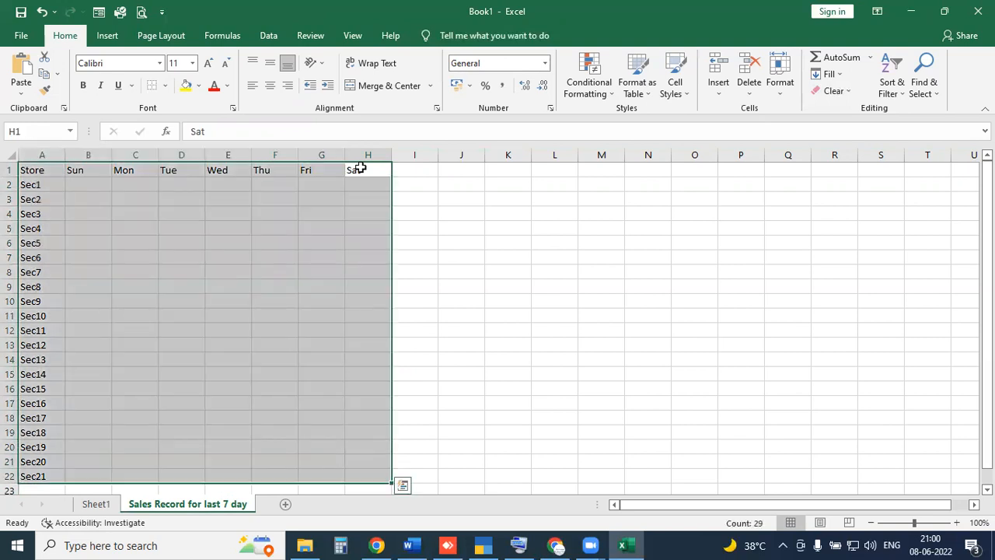
{"action": "left_click", "coordinate": [165, 85]}
{"action": "left_click", "coordinate": [163, 212]}
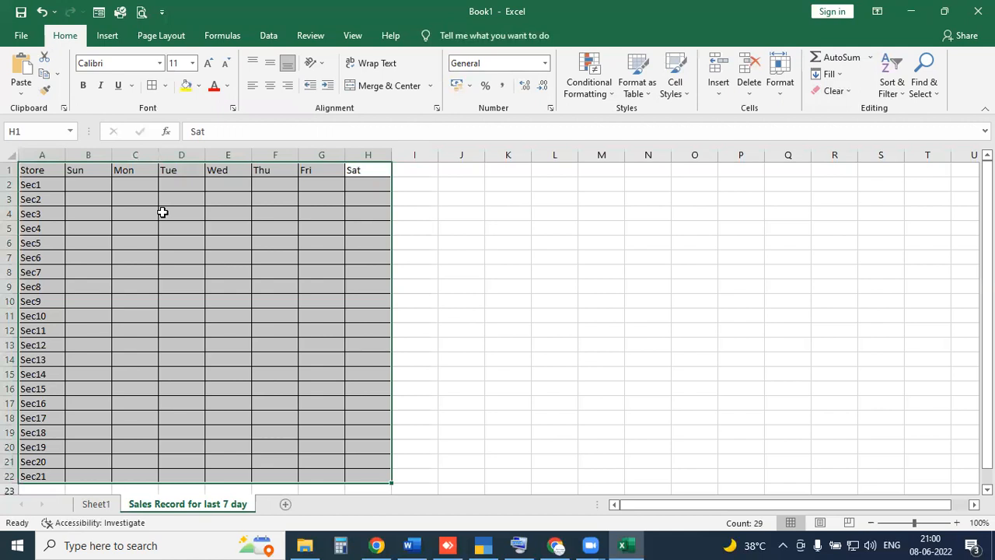
{"action": "left_click", "coordinate": [430, 258]}
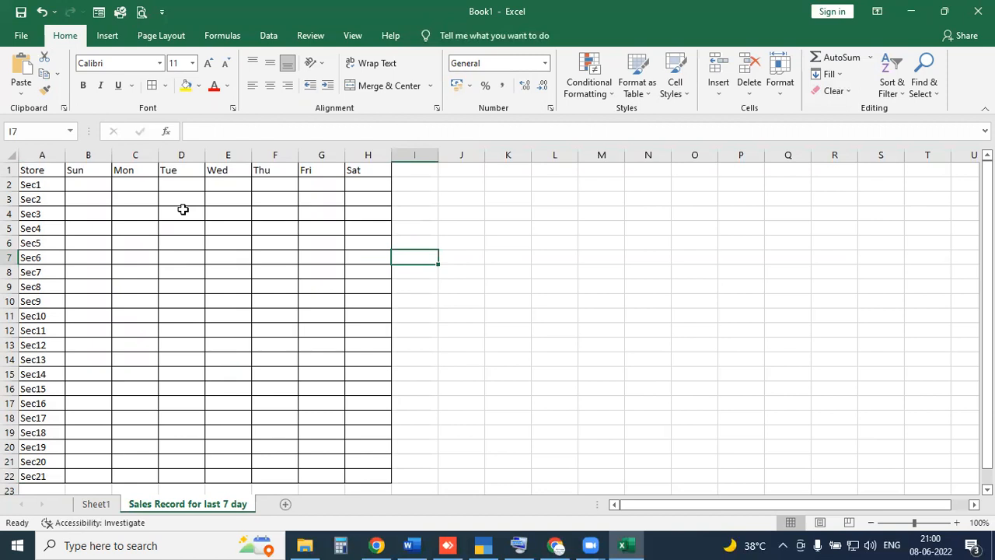
Step: Check the empty sales area B2:H22 and enter the value range 1000-5000 as a note in K8
{"action": "left_click_drag", "start_coordinate": [84, 186], "coordinate": [368, 482]}
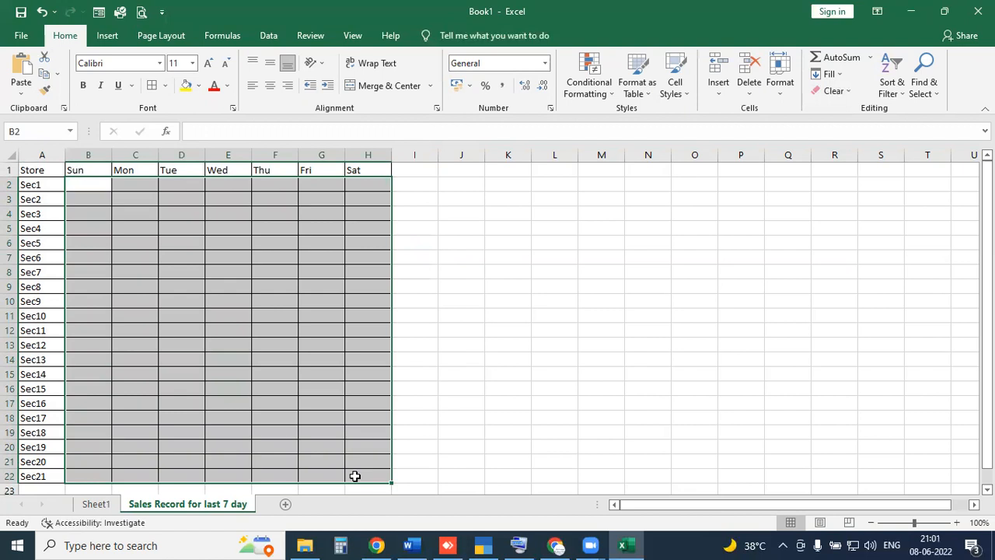
{"action": "left_click", "coordinate": [104, 183]}
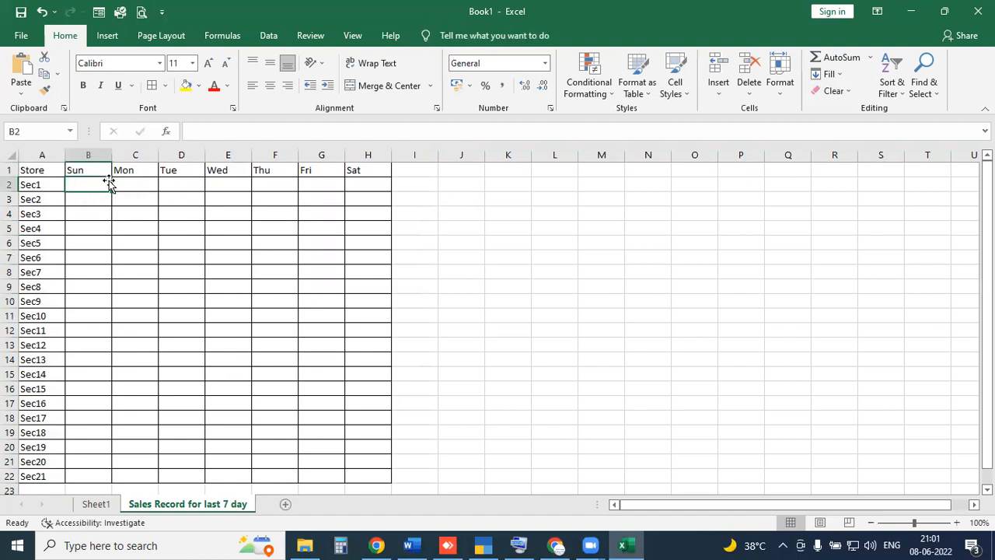
{"action": "left_click_drag", "start_coordinate": [84, 180], "coordinate": [372, 466]}
{"action": "left_click", "coordinate": [510, 272]}
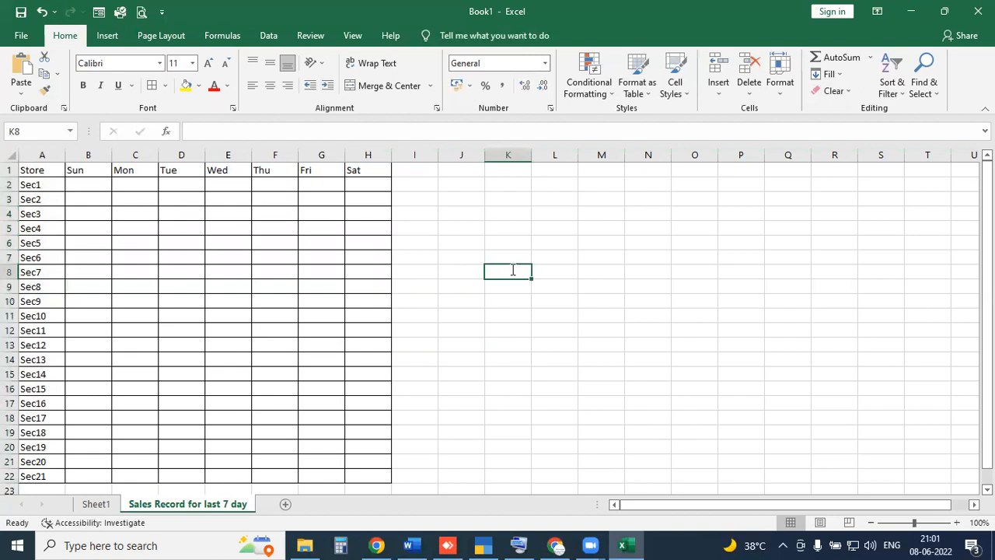
{"action": "type", "text": "1000-5000"}
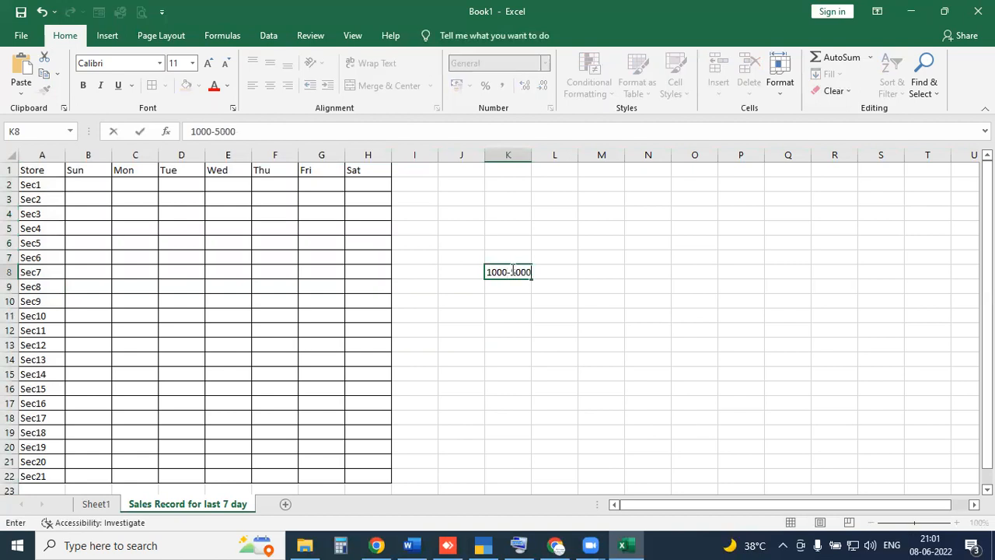
{"action": "key", "text": "Return"}
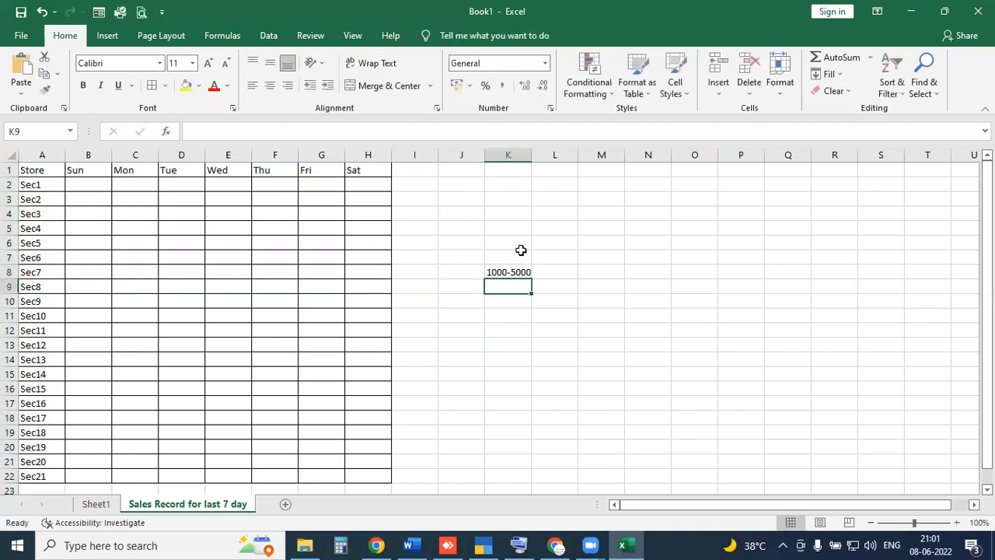
Step: Enter 1000 and 1001 in B2:B3 and fill the series down the Sun column to B22
{"action": "left_click", "coordinate": [96, 181]}
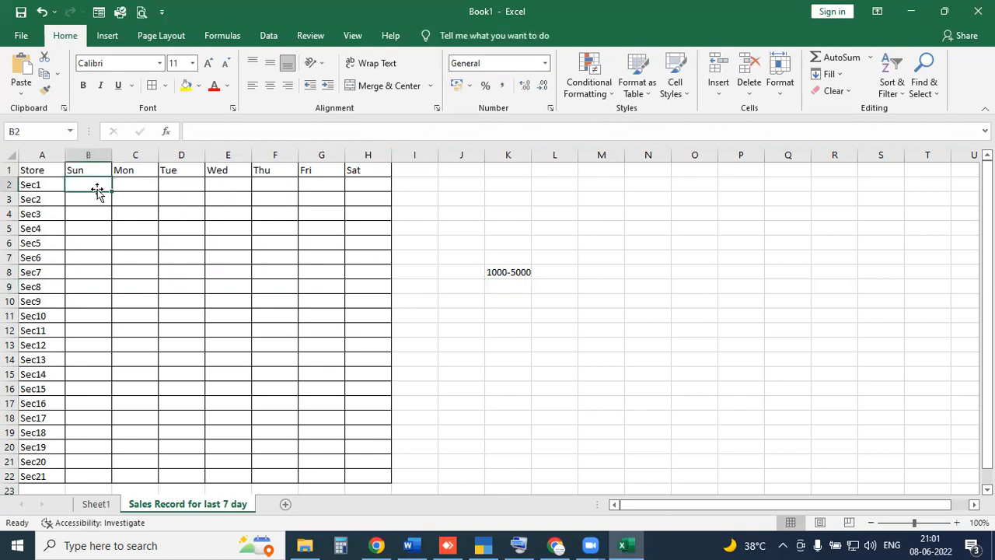
{"action": "type", "text": "1000"}
{"action": "key", "text": "Return"}
{"action": "type", "text": "1001"}
{"action": "key", "text": "Return"}
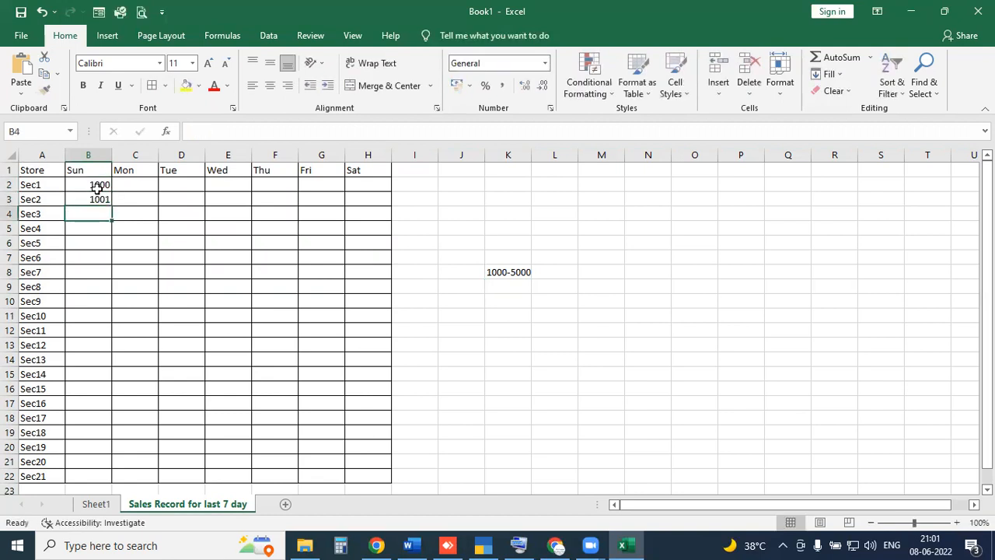
{"action": "left_click_drag", "start_coordinate": [94, 186], "coordinate": [98, 200]}
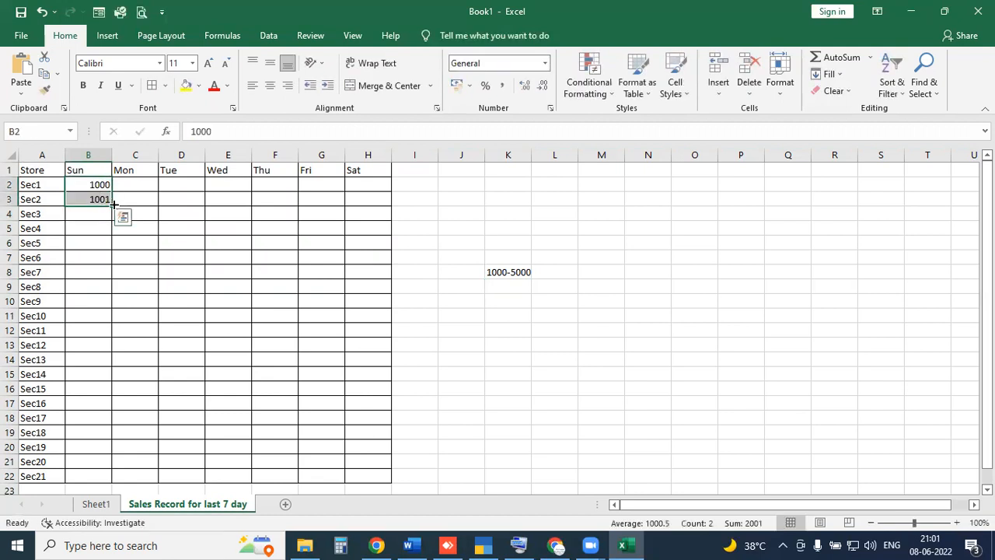
{"action": "double_click", "coordinate": [112, 206]}
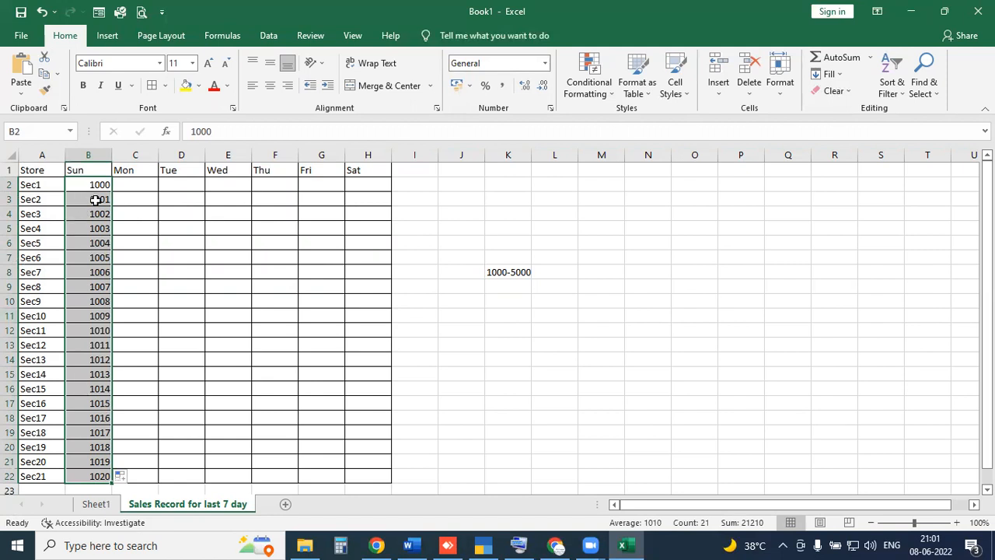
Step: Clear the filled numbers in B2:B22 and the 1000-5000 note in K8
{"action": "key", "text": "Delete"}
{"action": "left_click_drag", "start_coordinate": [498, 254], "coordinate": [517, 279]}
{"action": "key", "text": "Delete"}
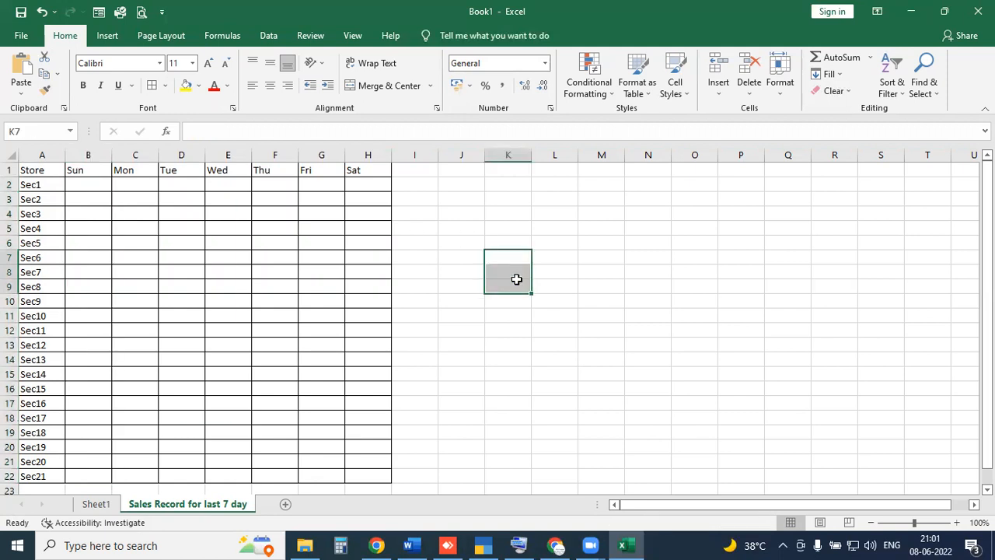
Step: Start a formula in L7, compare it with plain text entry, and list the functions matching =a
{"action": "left_click", "coordinate": [555, 257]}
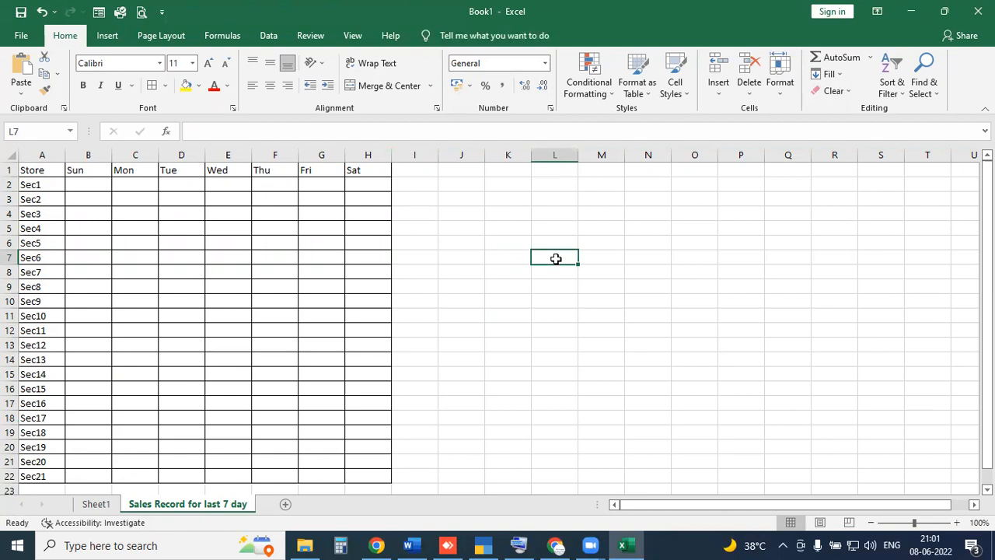
{"action": "type", "text": "="}
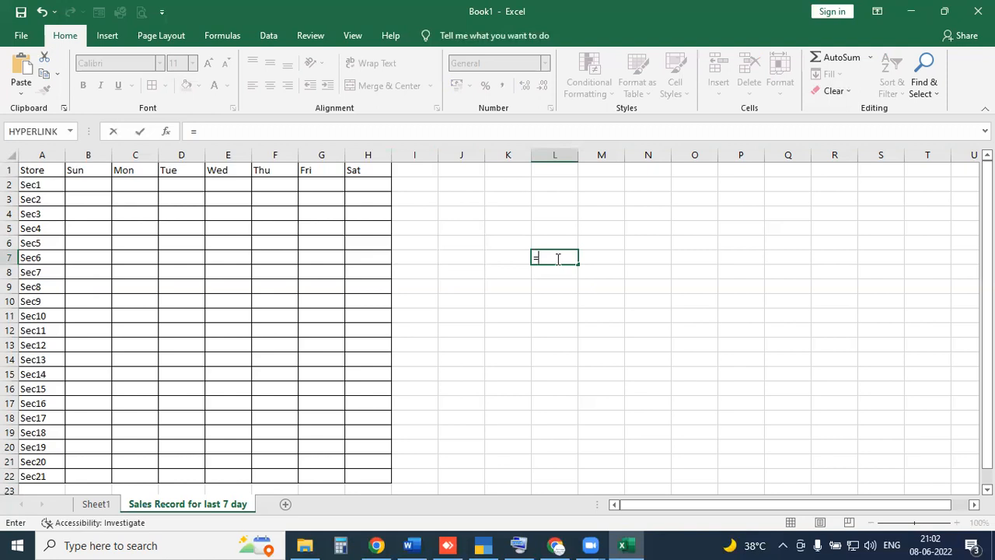
{"action": "key", "text": "BackSpace"}
{"action": "type", "text": "a"}
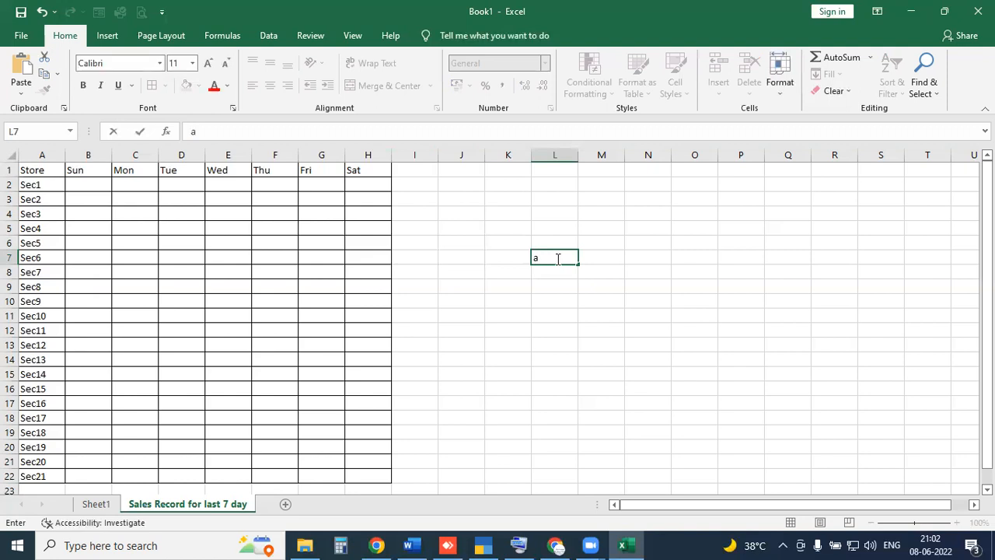
{"action": "key", "text": "BackSpace"}
{"action": "type", "text": "S"}
{"action": "key", "text": "BackSpace"}
{"action": "type", "text": "="}
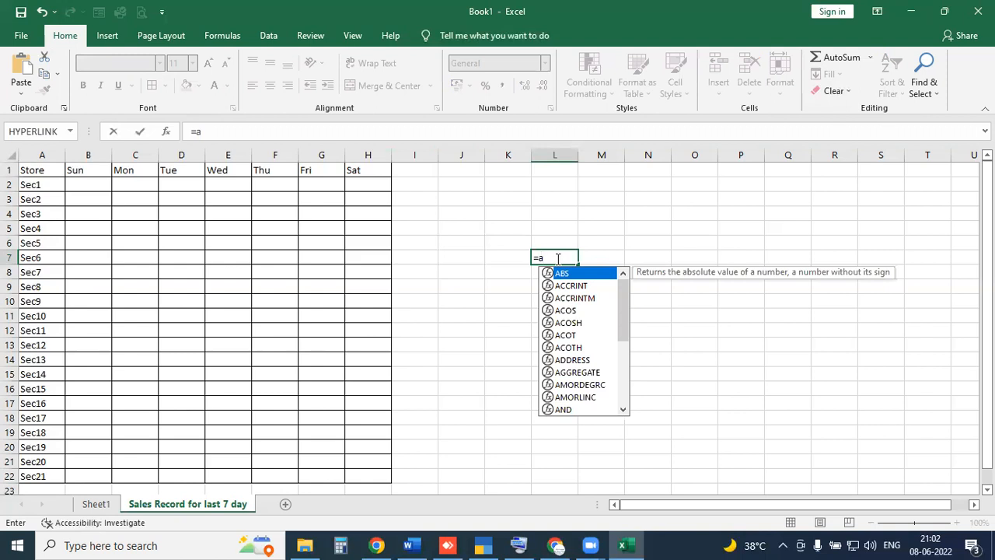
Step: Change the formula in L7 to =s and browse the suggested functions starting with S
{"action": "key", "text": "BackSpace"}
{"action": "type", "text": "s"}
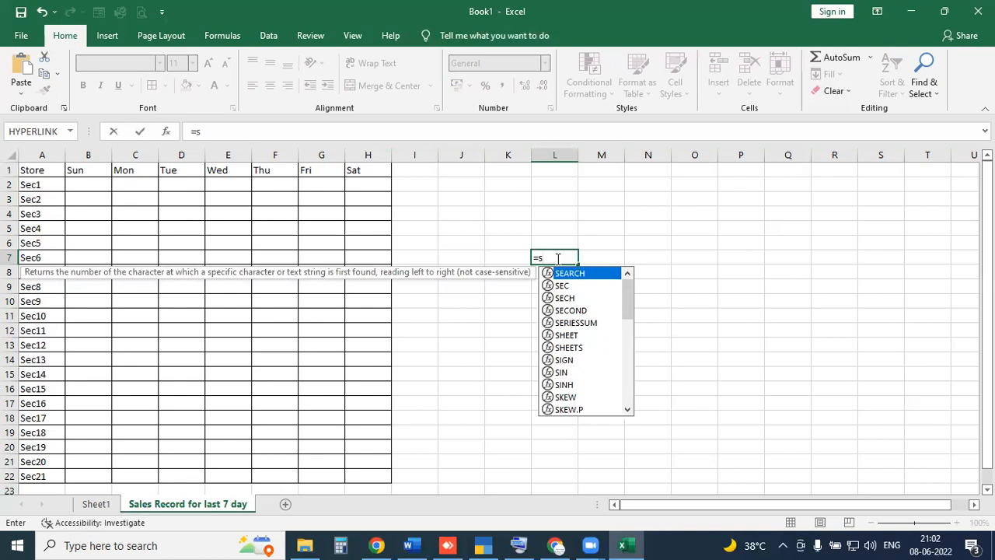
{"action": "type", "text": "u"}
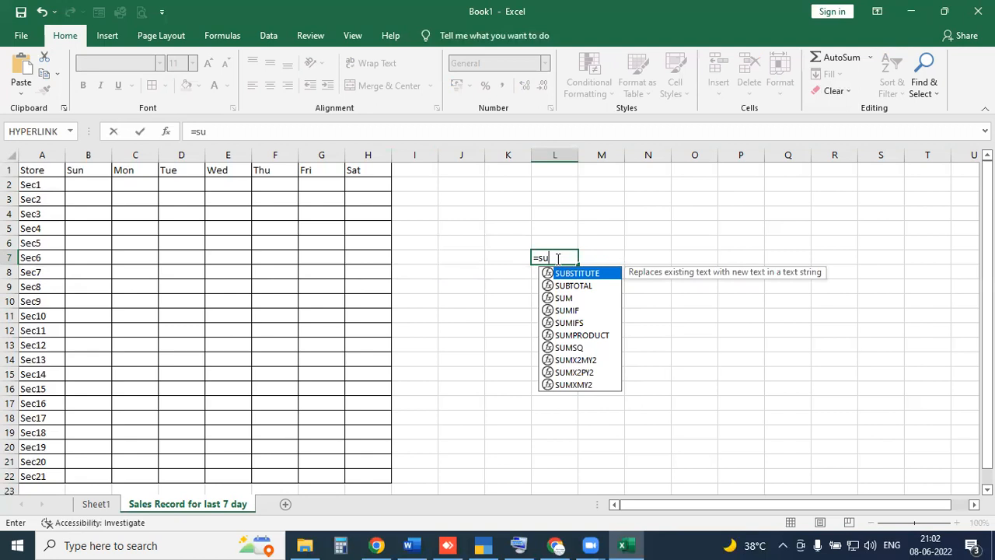
{"action": "key", "text": "BackSpace"}
{"action": "key", "text": "Down"}
{"action": "key", "text": "Down"}
{"action": "key", "text": "Down"}
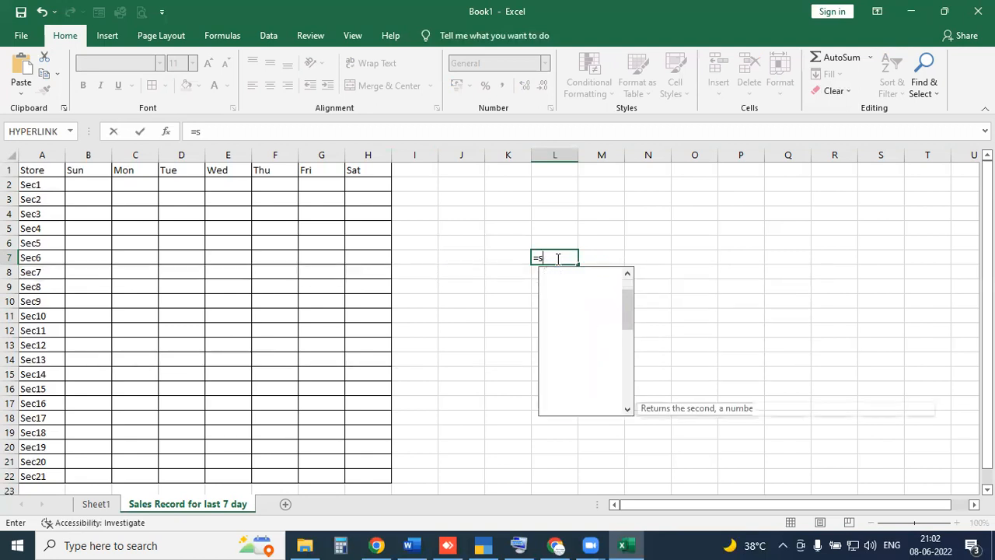
{"action": "key", "text": "Down"}
{"action": "key", "text": "Down"}
{"action": "key", "text": "Down"}
{"action": "key", "text": "Down"}
{"action": "key", "text": "Down"}
{"action": "key", "text": "Down"}
{"action": "key", "text": "Down"}
{"action": "key", "text": "Down"}
{"action": "key", "text": "Down"}
{"action": "key", "text": "Down"}
{"action": "key", "text": "Down"}
{"action": "key", "text": "Down"}
{"action": "key", "text": "Down"}
{"action": "key", "text": "Down"}
{"action": "key", "text": "Down"}
{"action": "key", "text": "Down"}
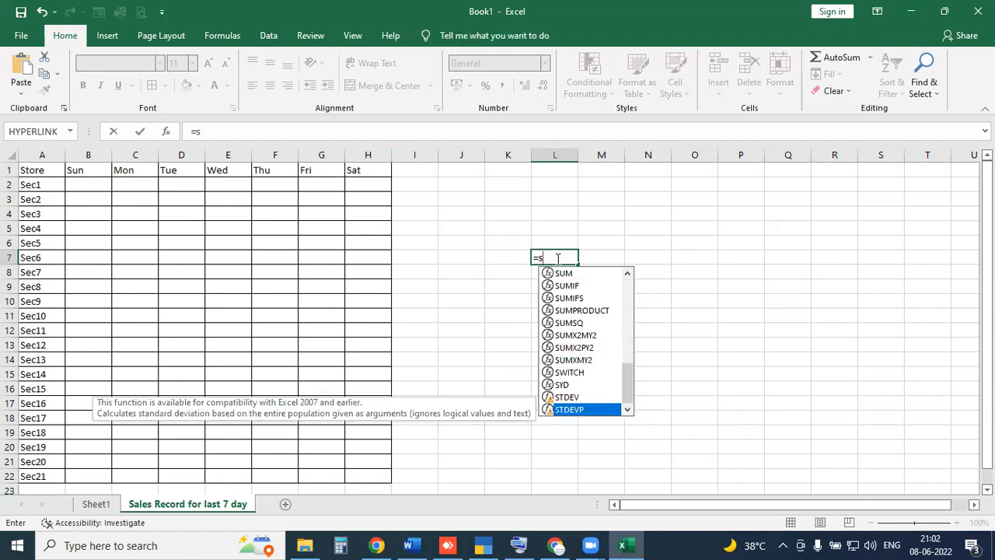
Step: Extend the L7 formula to =sum to list the matching functions, and clear the entry
{"action": "type", "text": "u"}
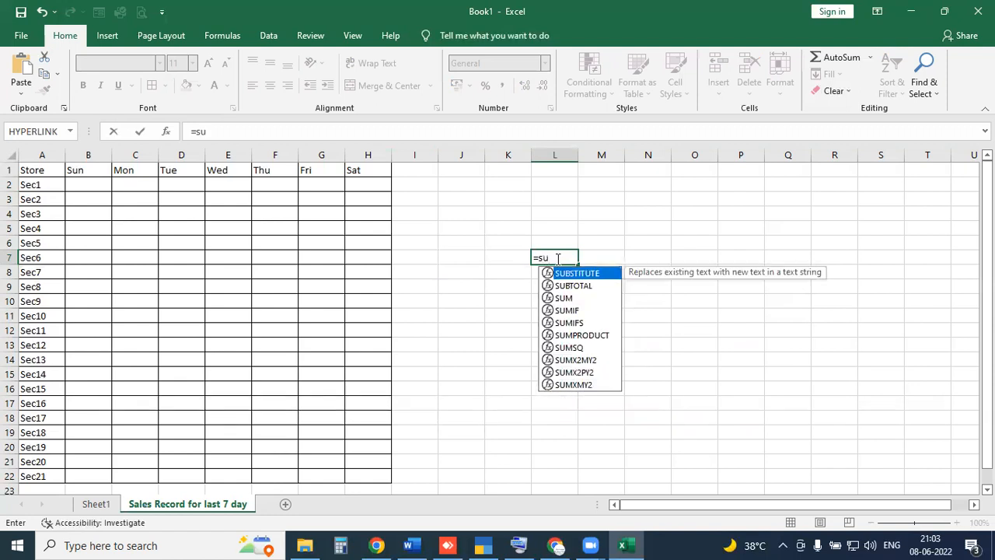
{"action": "type", "text": "m"}
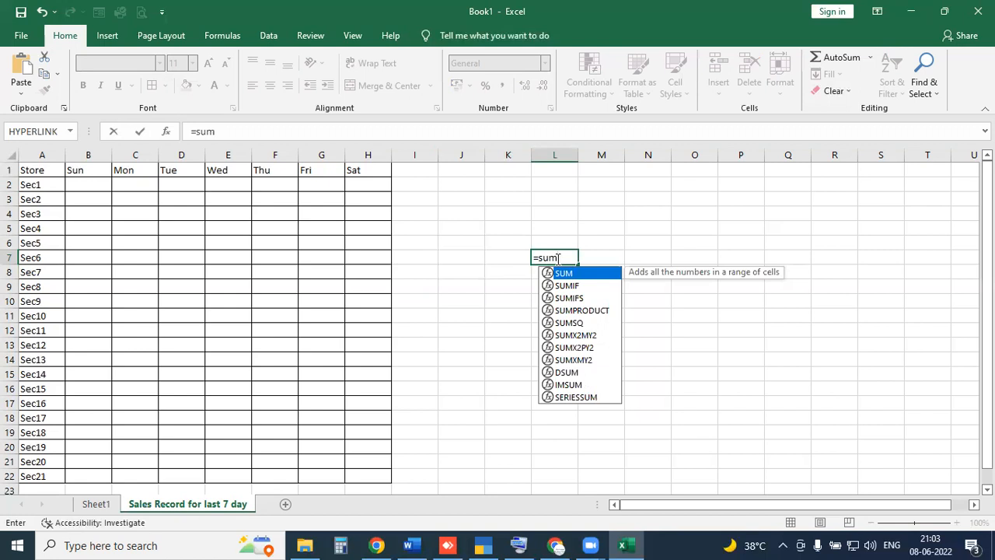
{"action": "key", "text": "BackSpace"}
{"action": "key", "text": "BackSpace"}
{"action": "key", "text": "BackSpace"}
{"action": "key", "text": "BackSpace"}
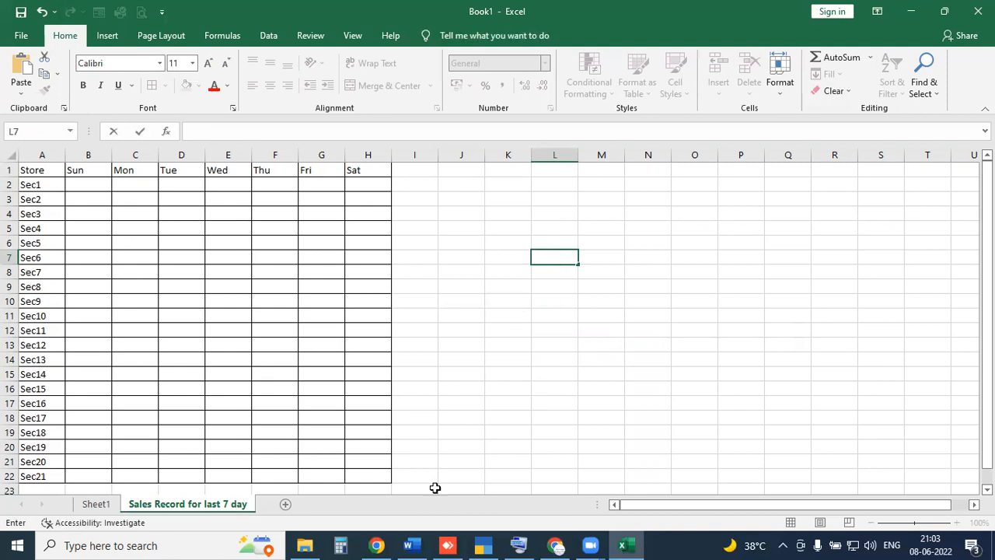
Step: Switch to Word and generate sample paragraphs in the blank document with =rand()
{"action": "left_click", "coordinate": [413, 544]}
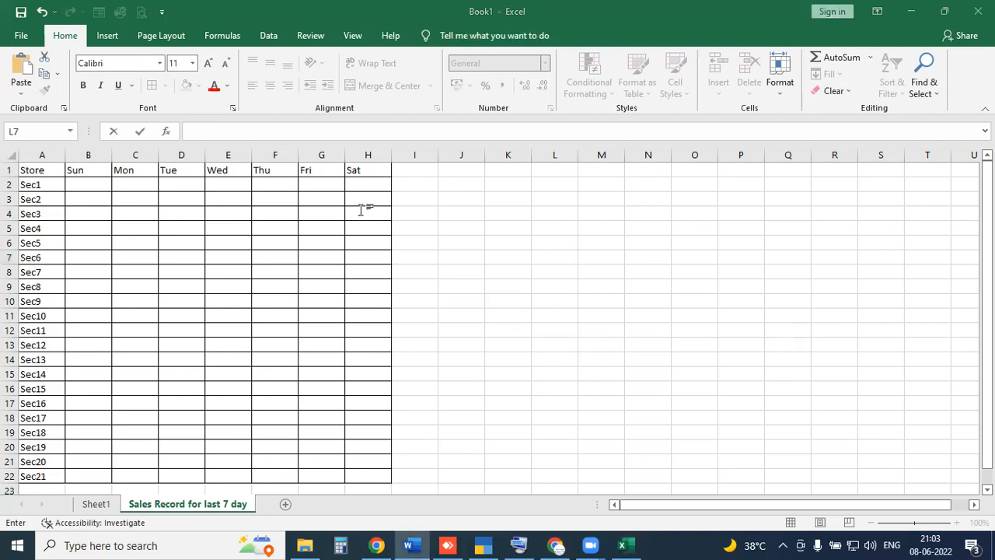
{"action": "type", "text": "=-rad"}
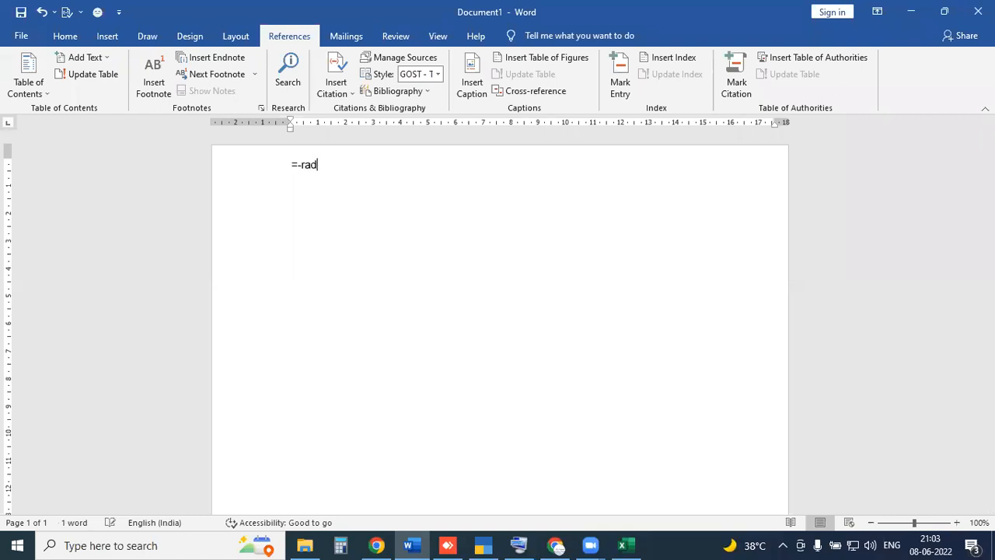
{"action": "type", "text": "nd()"}
{"action": "key", "text": "Return"}
{"action": "key", "text": "BackSpace"}
{"action": "key", "text": "BackSpace"}
{"action": "key", "text": "BackSpace"}
{"action": "key", "text": "BackSpace"}
{"action": "key", "text": "BackSpace"}
{"action": "key", "text": "BackSpace"}
{"action": "key", "text": "BackSpace"}
{"action": "key", "text": "BackSpace"}
{"action": "type", "text": "=rand()"}
{"action": "key", "text": "Return"}
Step: Generate a second batch of sample paragraphs below the first with =rand(), and return to the Excel sheet
{"action": "type", "text": "=rand"}
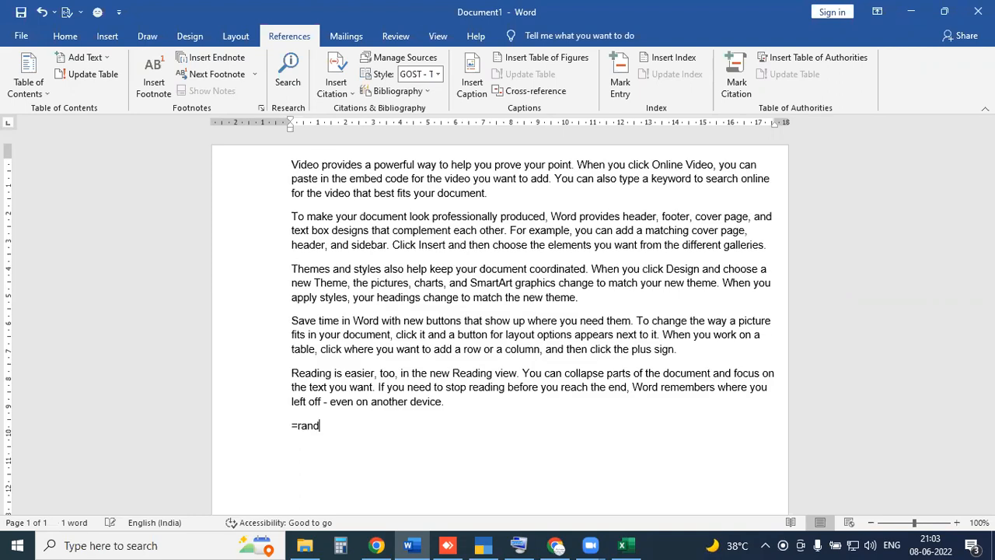
{"action": "type", "text": "()"}
{"action": "key", "text": "Return"}
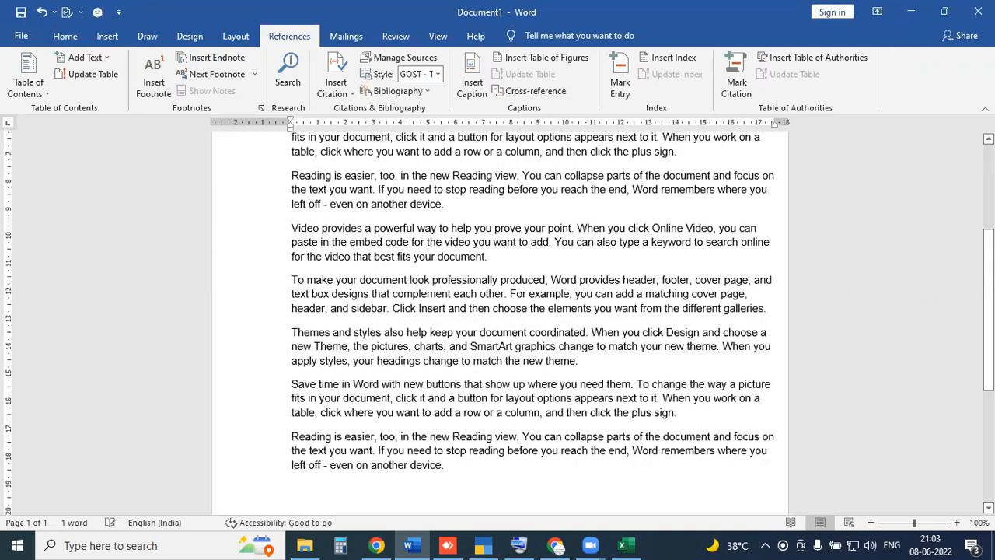
{"action": "left_click", "coordinate": [912, 13]}
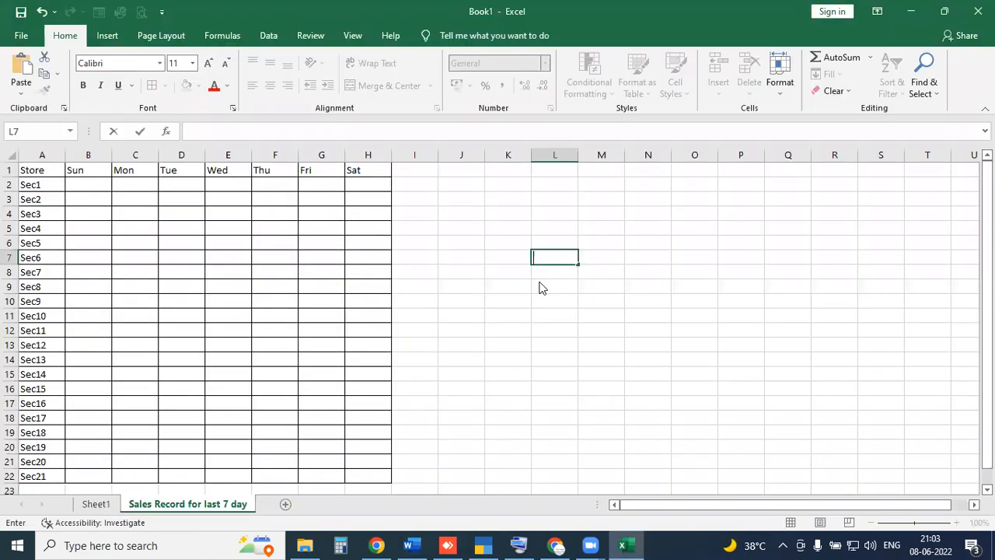
Step: Enter =rand() in L7, annotating the formula and its 0–1 range in red, and delete the cell's content
{"action": "type", "text": "=rand()"}
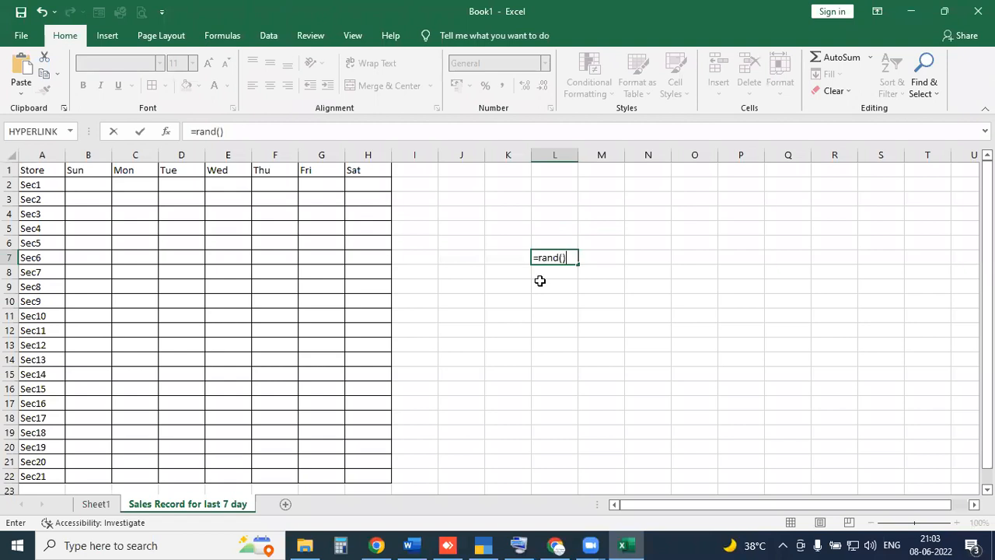
{"action": "key", "text": "BackSpace"}
{"action": "key", "text": "BackSpace"}
{"action": "type", "text": "()"}
{"action": "left_click_drag", "start_coordinate": [514, 240], "coordinate": [596, 280]}
{"action": "left_click_drag", "start_coordinate": [557, 306], "coordinate": [598, 314]}
{"action": "left_click_drag", "start_coordinate": [600, 311], "coordinate": [606, 330]}
{"action": "mouse_move", "coordinate": [523, 310]}
{"action": "left_mouse_down"}
{"action": "mouse_move", "coordinate": [558, 298]}
{"action": "mouse_move", "coordinate": [537, 304]}
{"action": "left_mouse_up"}
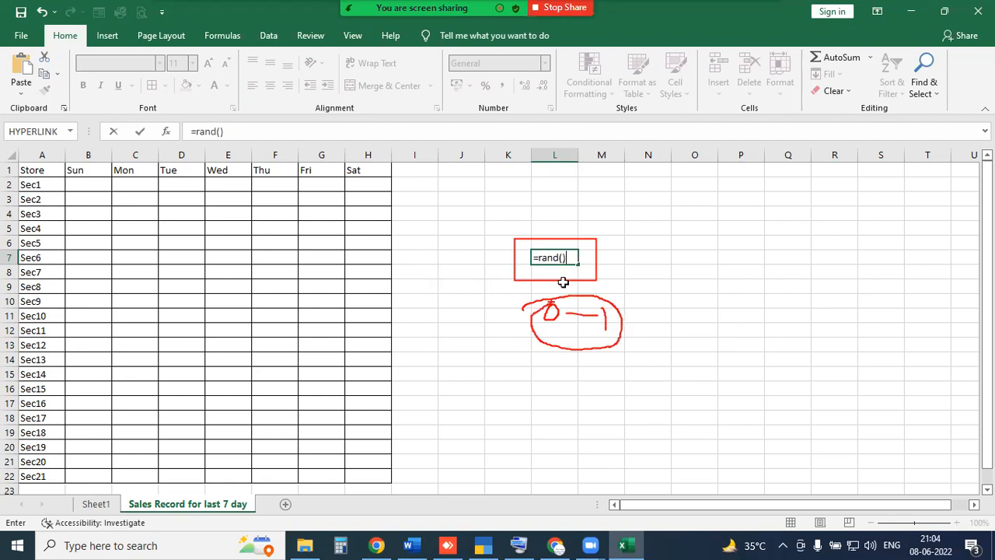
{"action": "key", "text": "Return"}
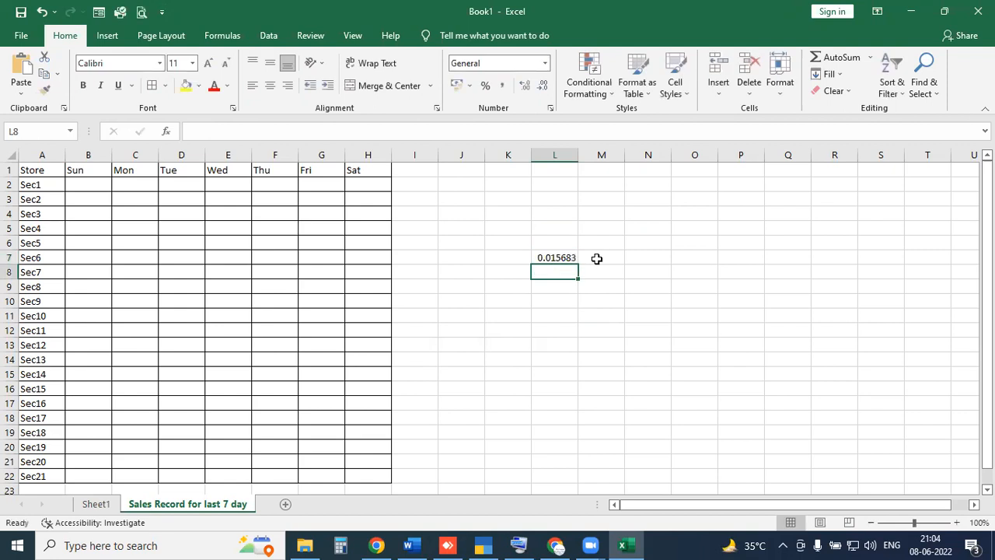
{"action": "key", "text": "Up"}
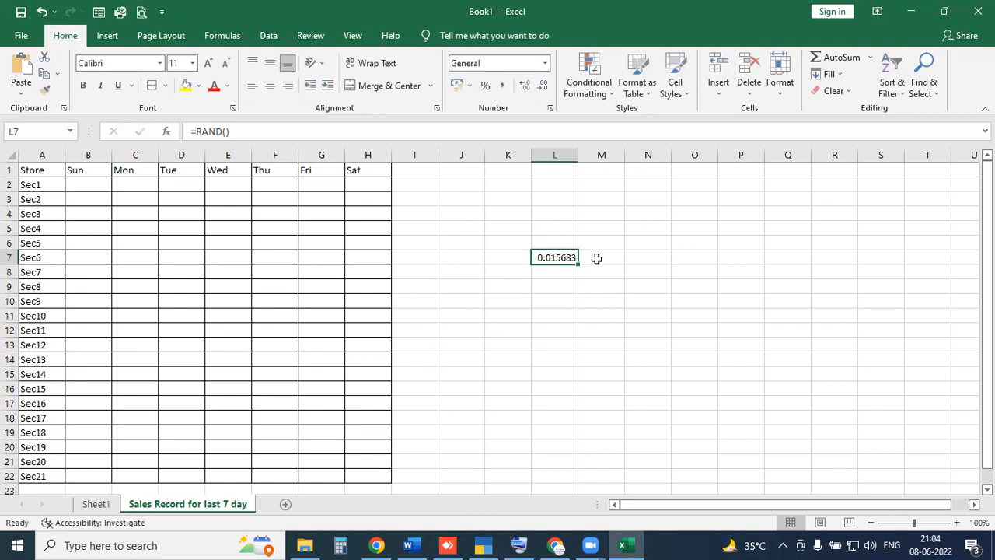
{"action": "key", "text": "Delete"}
Step: Start a formula with =r in B2 and bring up the On-Screen Keyboard over the sheet's upper area
{"action": "left_click", "coordinate": [88, 184]}
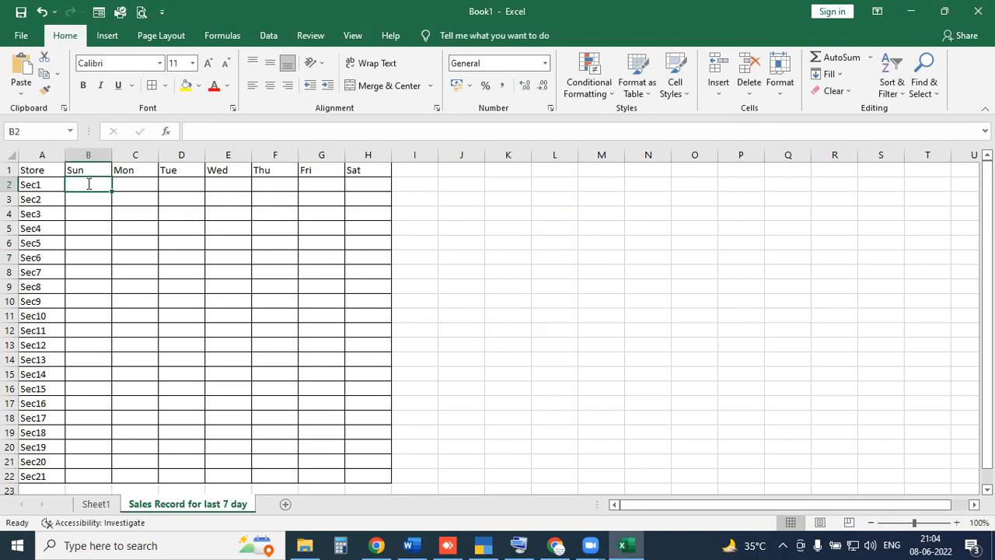
{"action": "type", "text": "="}
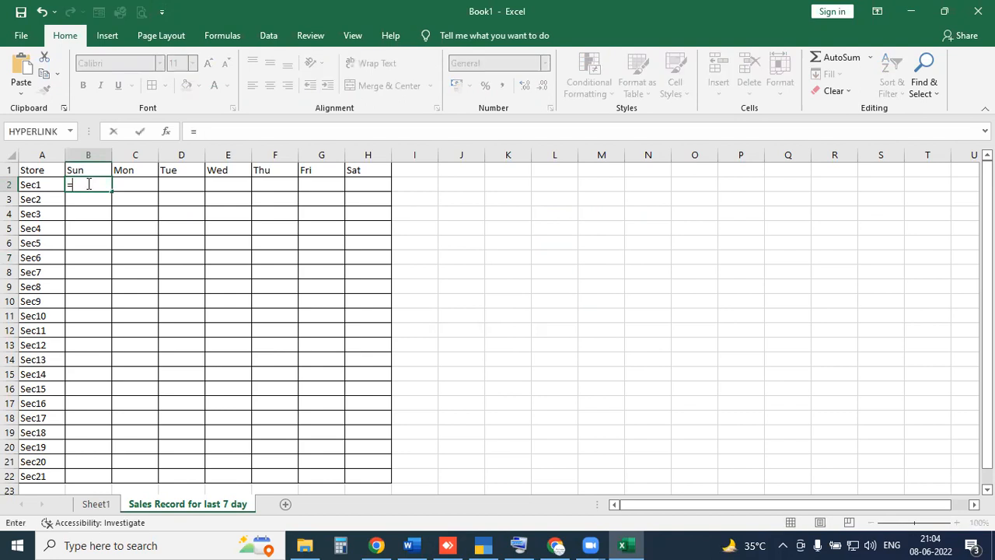
{"action": "type", "text": "ra"}
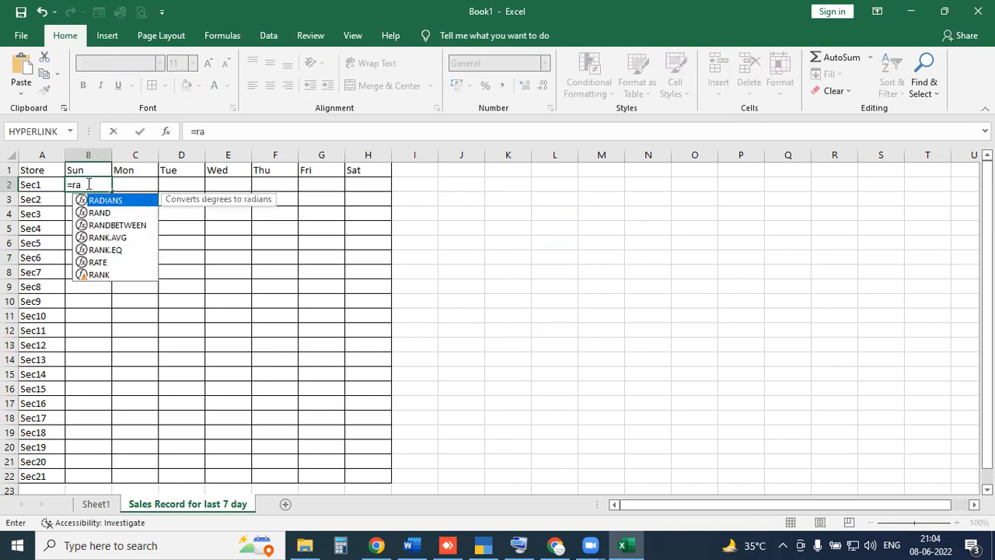
{"action": "key", "text": "BackSpace"}
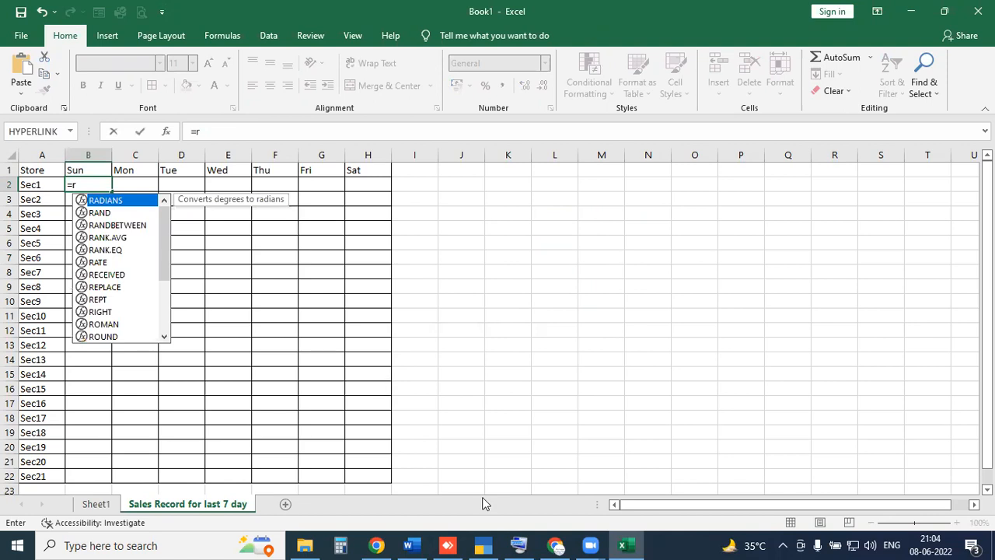
{"action": "left_click", "coordinate": [519, 544]}
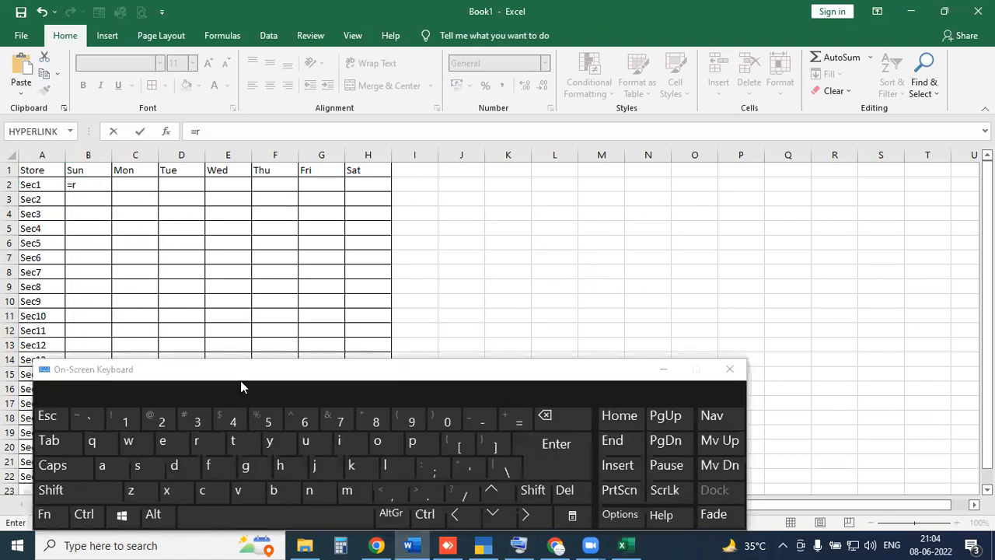
{"action": "left_click_drag", "start_coordinate": [253, 369], "coordinate": [443, 178]}
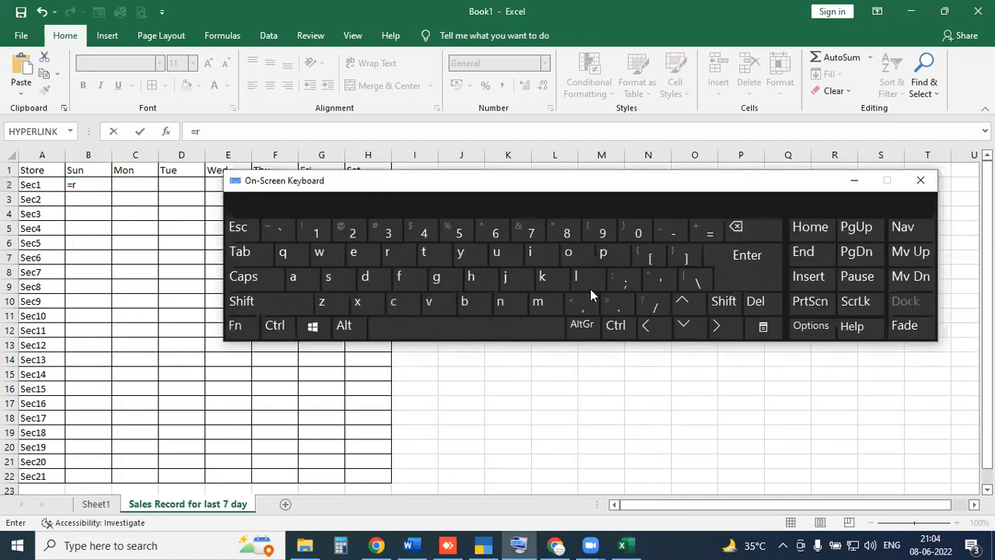
Step: Browse the suggested R functions with the On-Screen Keyboard and insert RANDBETWEEN into the B2 formula
{"action": "left_click", "coordinate": [701, 333]}
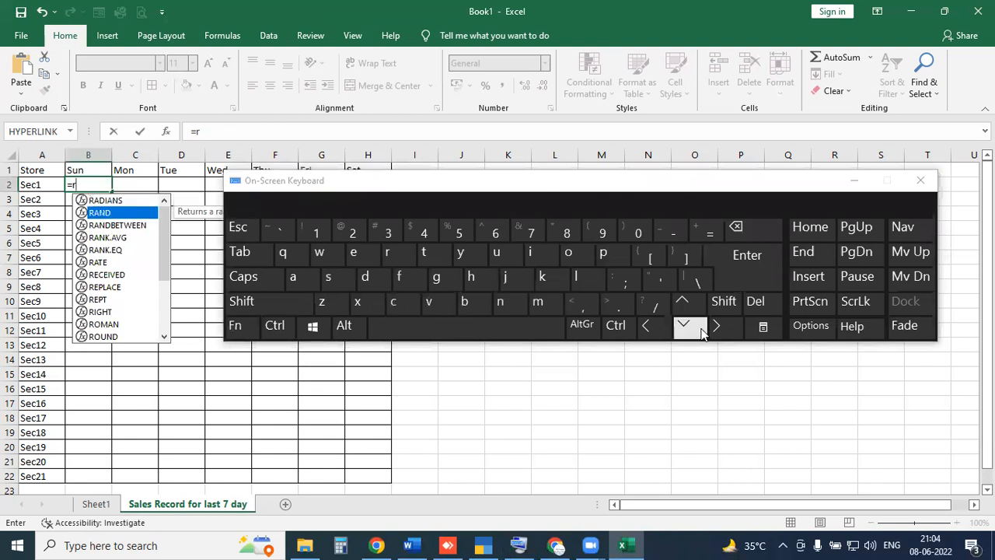
{"action": "triple_click", "coordinate": [701, 333]}
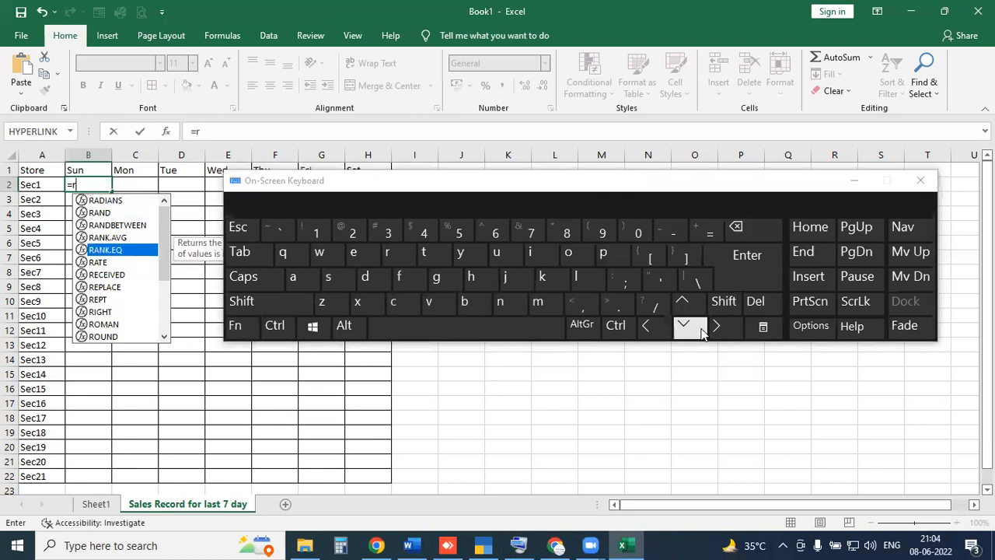
{"action": "left_click", "coordinate": [701, 334]}
{"action": "left_click", "coordinate": [681, 308]}
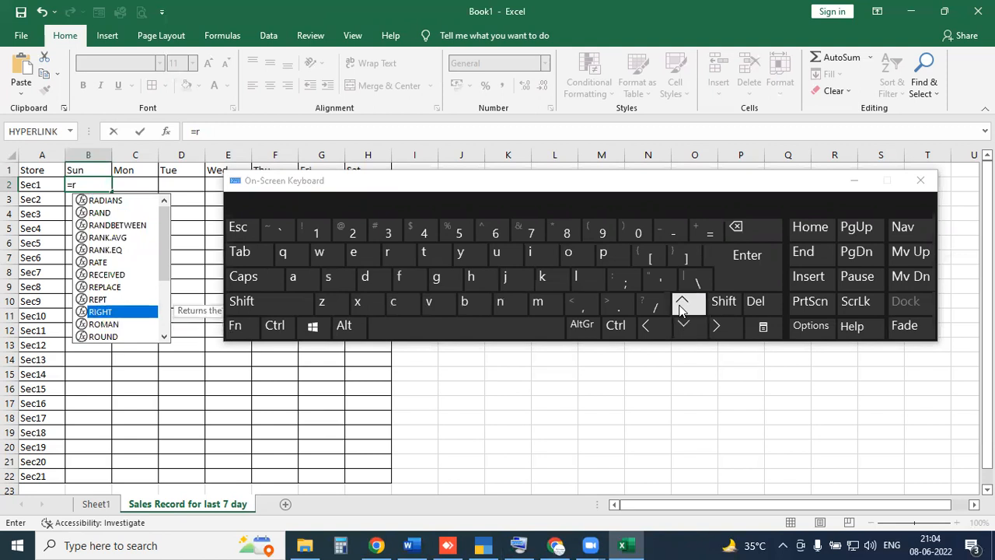
{"action": "left_click", "coordinate": [681, 308]}
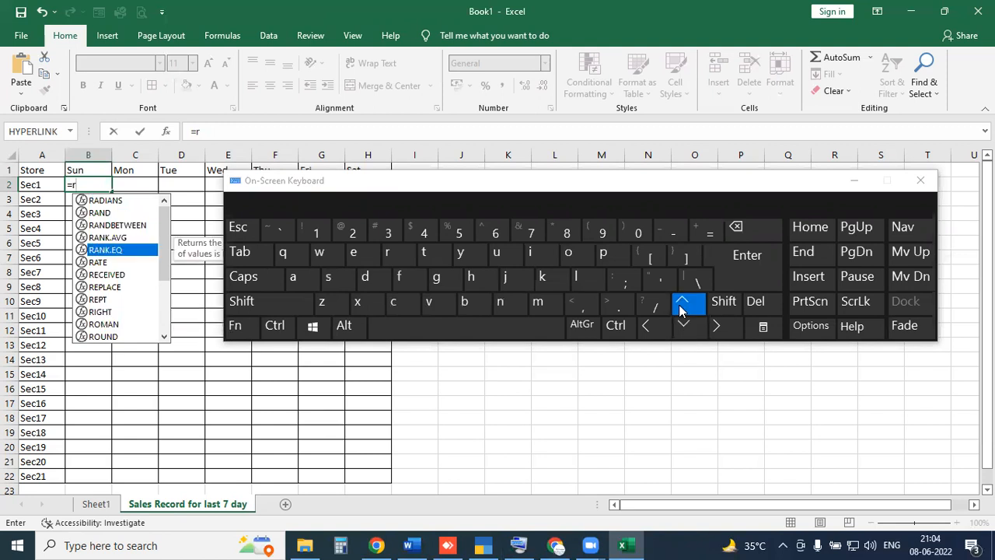
{"action": "left_click", "coordinate": [681, 308]}
{"action": "left_click", "coordinate": [681, 307]}
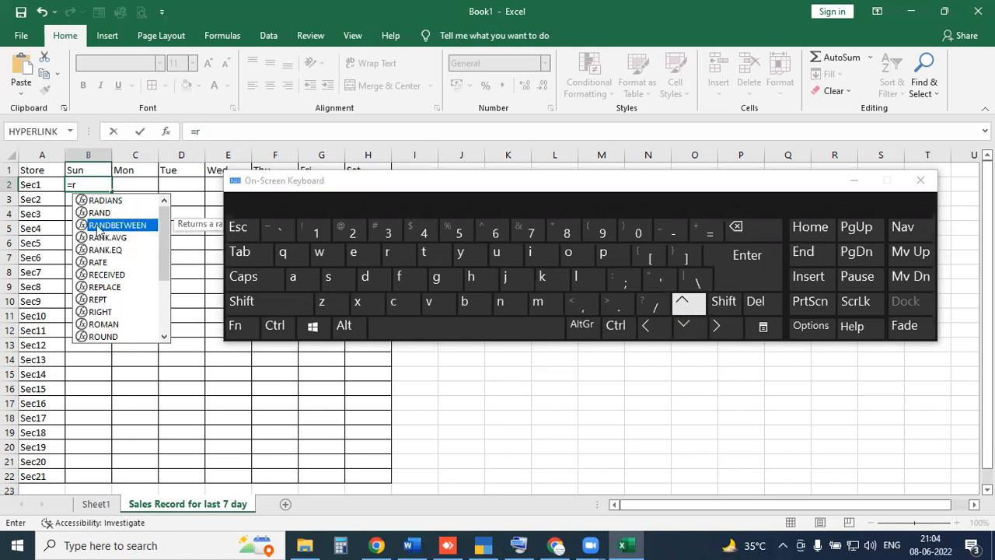
{"action": "left_click", "coordinate": [234, 261]}
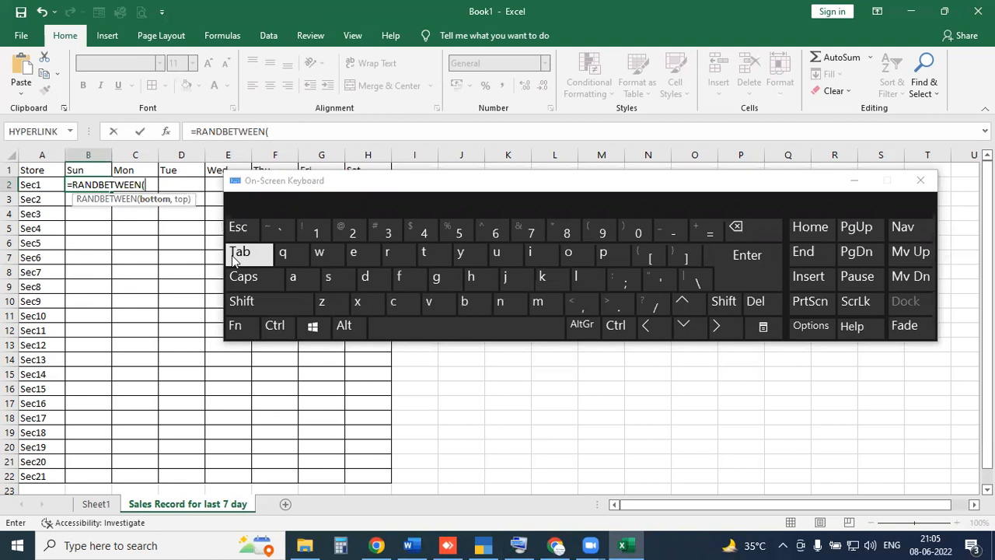
Step: Compare adding the RANDBETWEEN parentheses manually with autocompleting the function in B2, and minimize the On-Screen Keyboard
{"action": "left_click", "coordinate": [727, 227]}
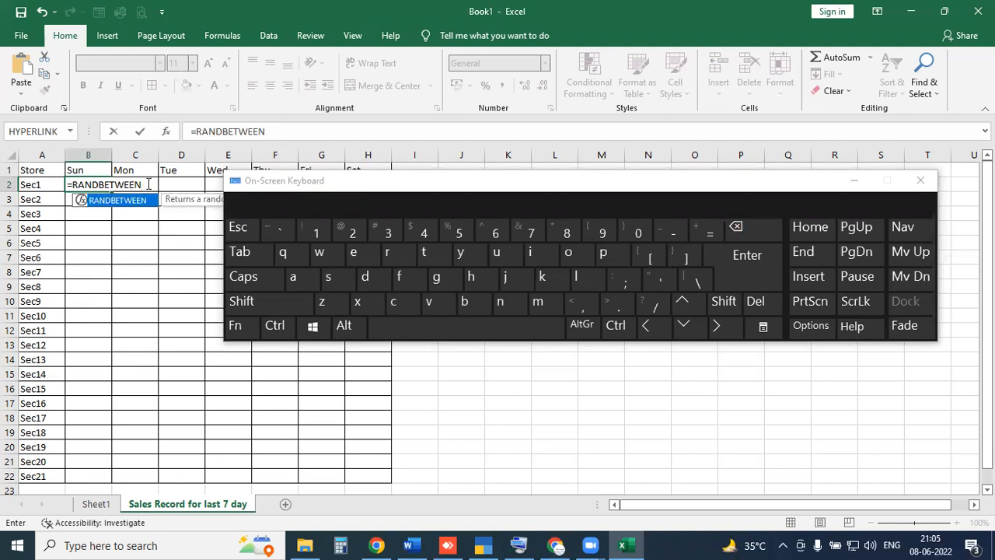
{"action": "left_click", "coordinate": [708, 300]}
{"action": "left_click", "coordinate": [598, 227]}
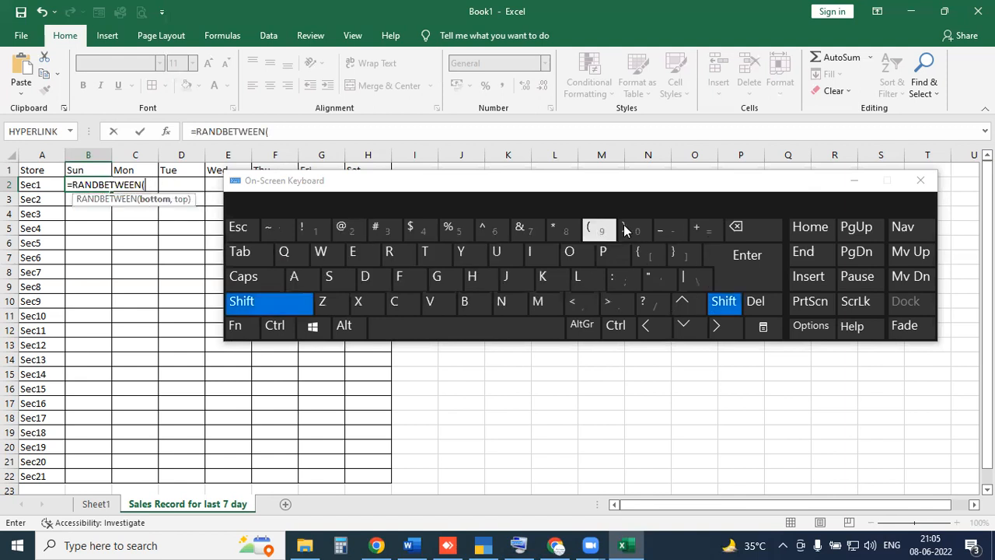
{"action": "left_click", "coordinate": [625, 228]}
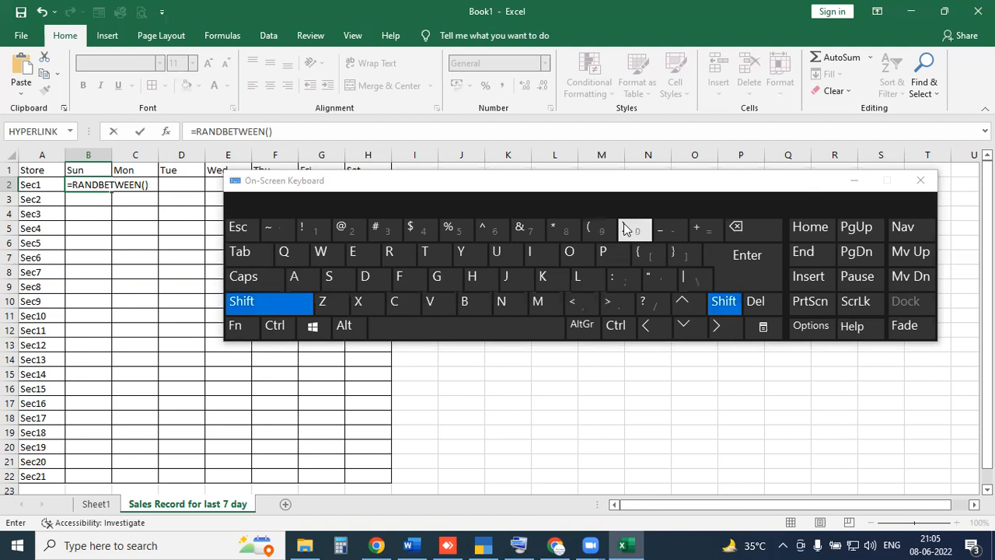
{"action": "double_click", "coordinate": [742, 230]}
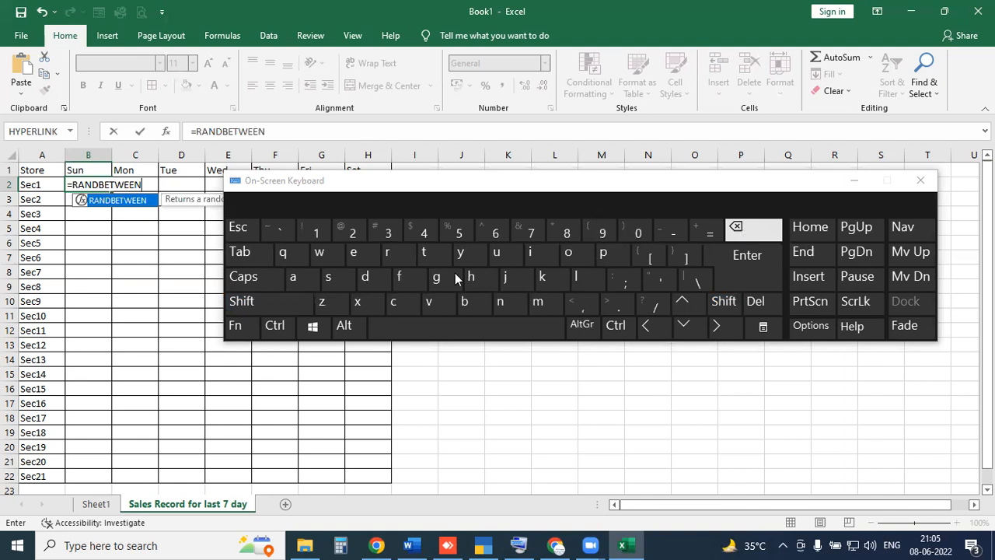
{"action": "left_click", "coordinate": [241, 253]}
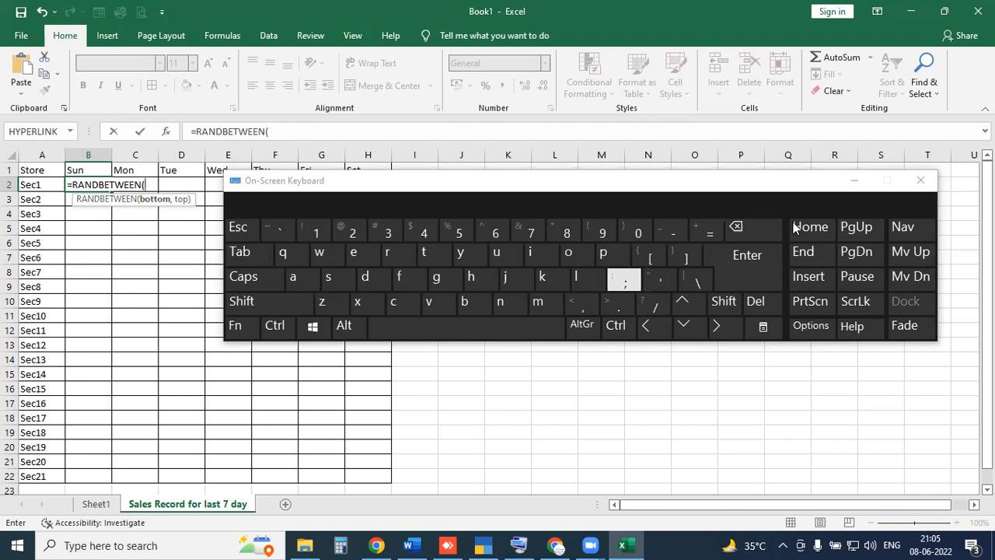
{"action": "left_click", "coordinate": [854, 182]}
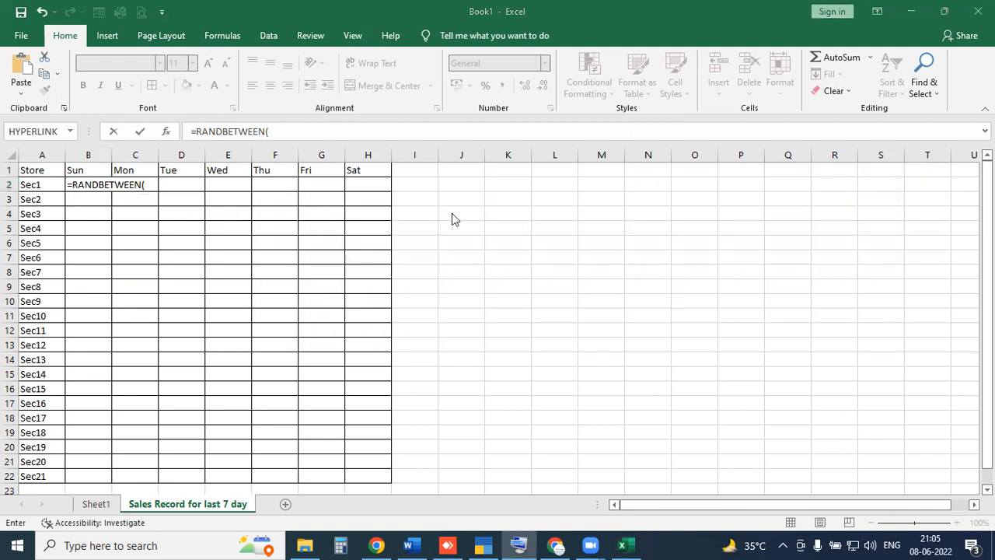
Step: Erase RANDBETWEEN from the B2 formula and autocomplete the SUM function after the equals sign instead
{"action": "left_click", "coordinate": [277, 131]}
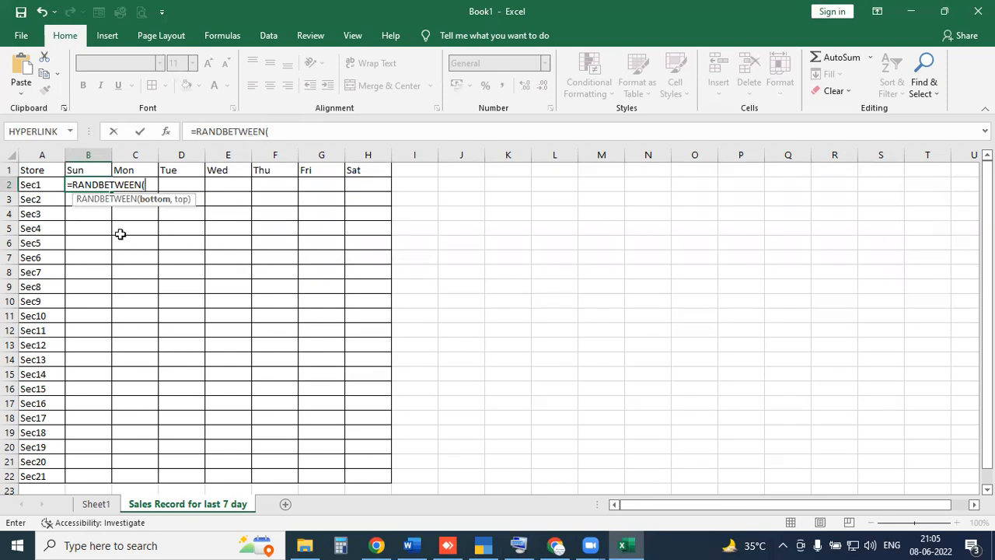
{"action": "key", "text": "BackSpace"}
{"action": "key", "text": "BackSpace"}
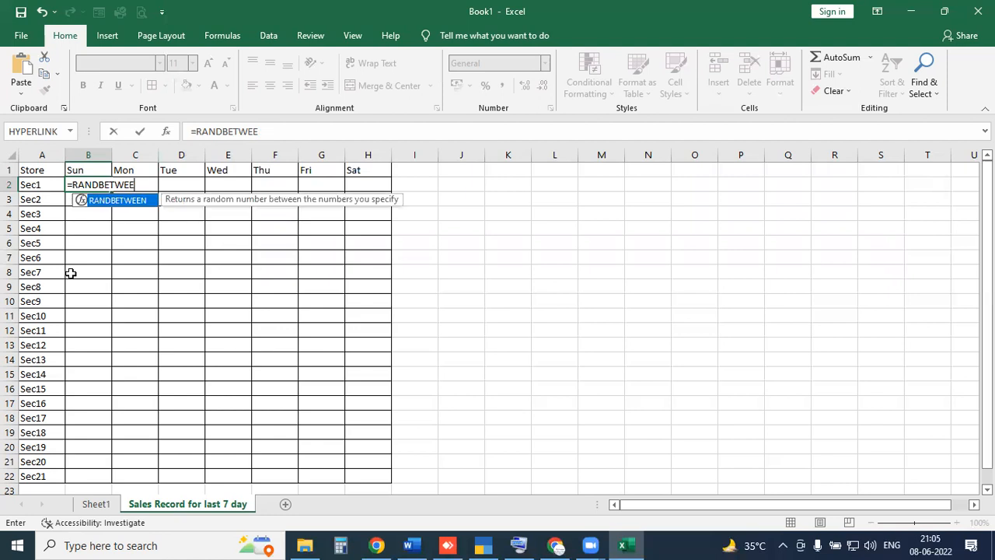
{"action": "key", "text": "BackSpace"}
{"action": "key", "text": "BackSpace"}
{"action": "key", "text": "BackSpace"}
{"action": "key", "text": "BackSpace"}
{"action": "key", "text": "BackSpace"}
{"action": "key", "text": "BackSpace"}
{"action": "key", "text": "BackSpace"}
{"action": "key", "text": "BackSpace"}
{"action": "key", "text": "BackSpace"}
{"action": "key", "text": "BackSpace"}
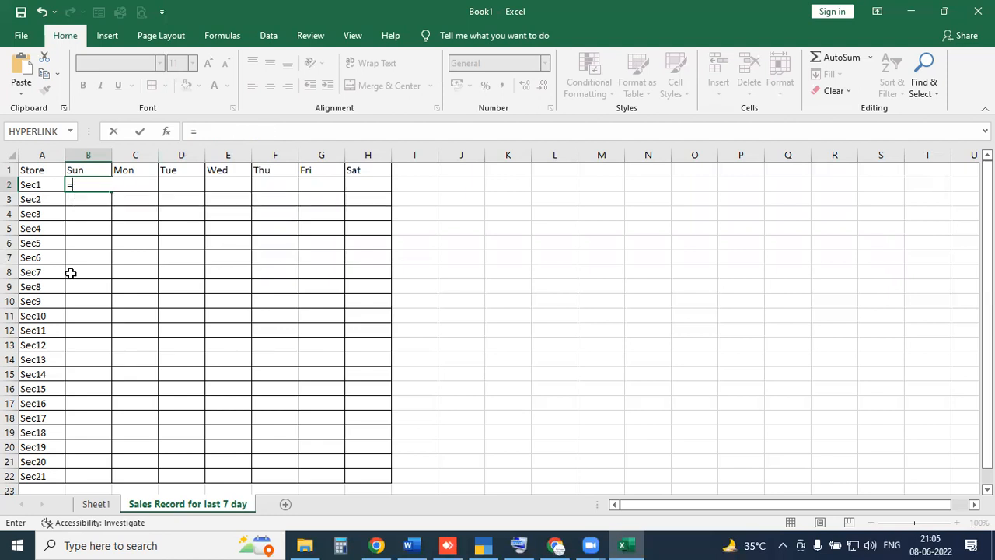
{"action": "type", "text": "su"}
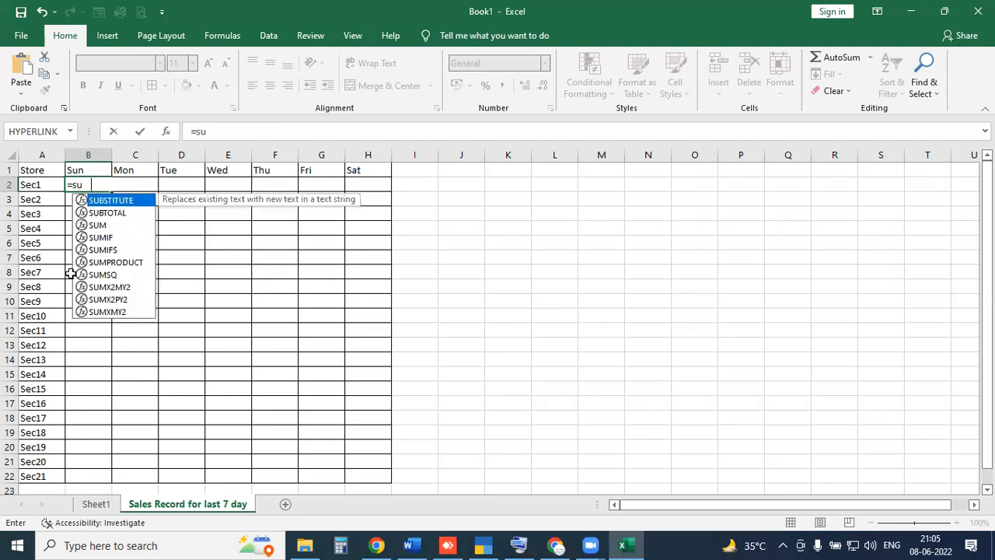
{"action": "type", "text": "m"}
{"action": "key", "text": "Tab"}
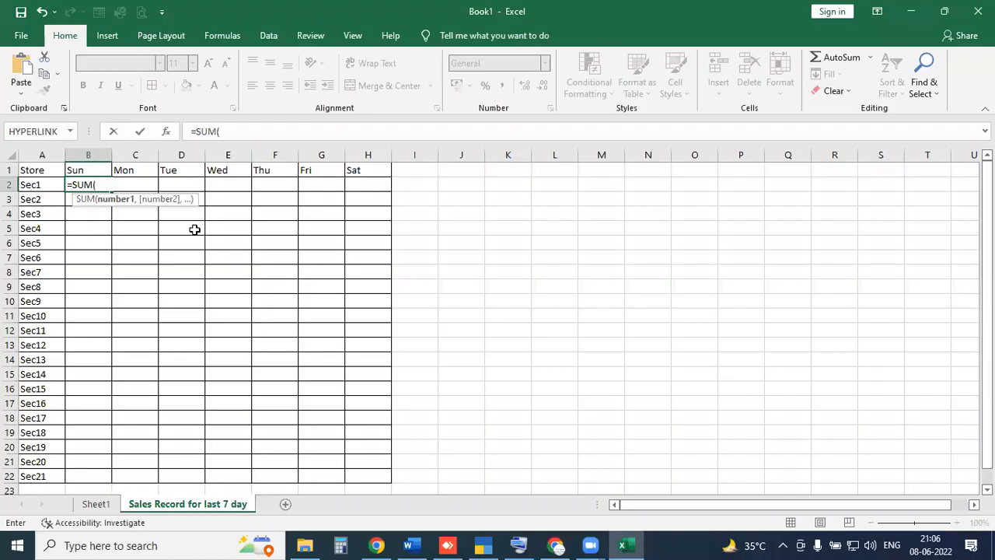
Step: Replace SUM in the B2 formula with the autocompleted RANDBETWEEN function
{"action": "key", "text": "BackSpace"}
{"action": "key", "text": "BackSpace"}
{"action": "key", "text": "BackSpace"}
{"action": "key", "text": "BackSpace"}
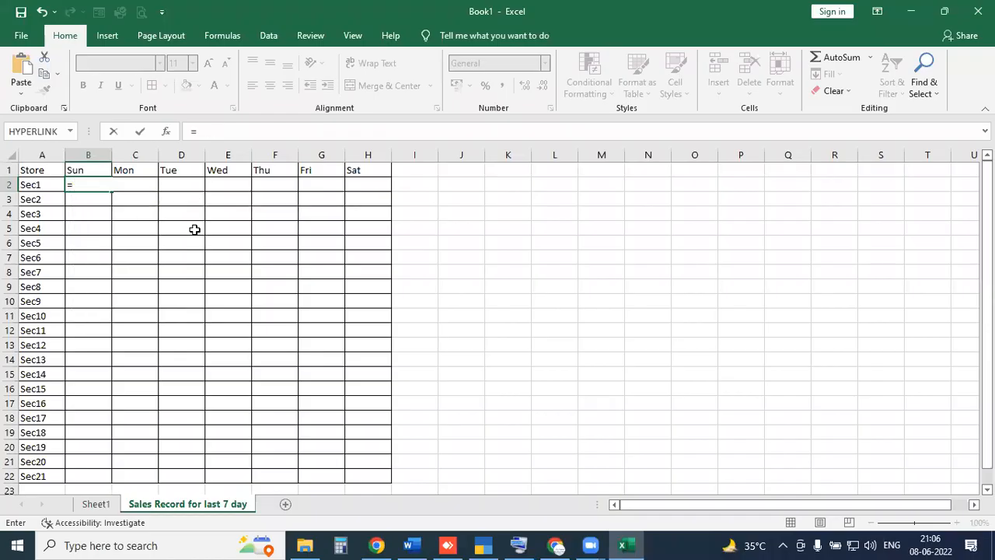
{"action": "type", "text": "ran"}
{"action": "key", "text": "Down"}
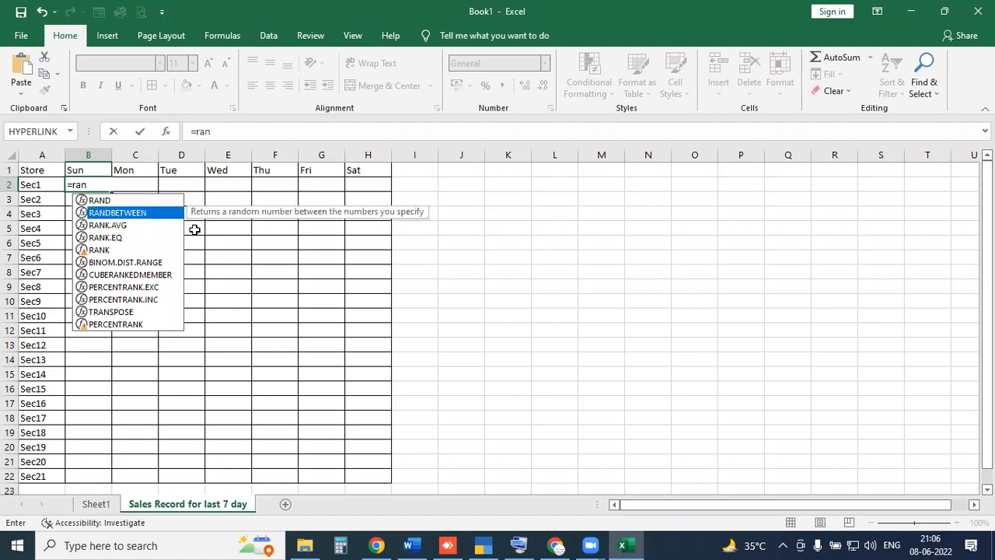
{"action": "key", "text": "Tab"}
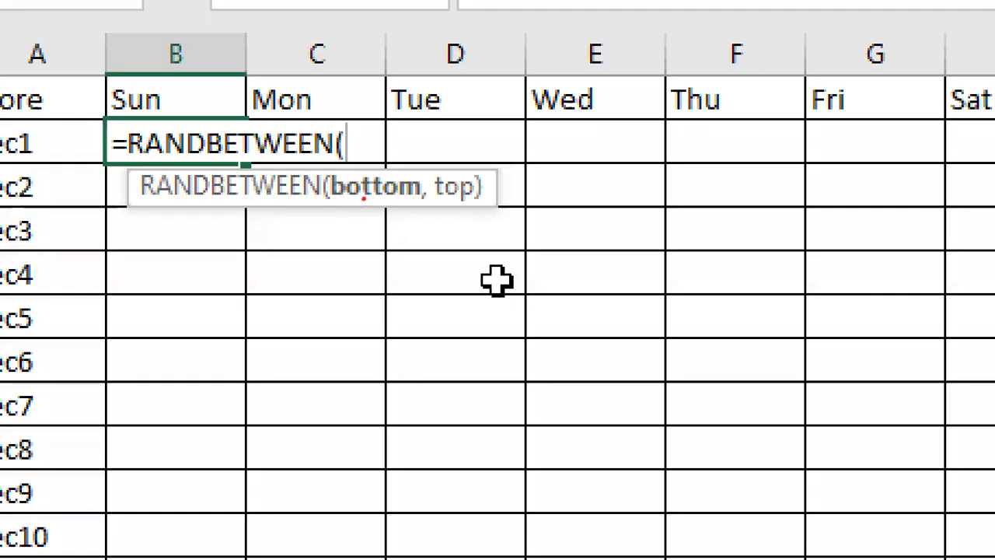
Step: Annotate the RANDBETWEEN syntax hint with an underline, a curve spanning its parentheses, arrows to bottom and top, and a circled comma
{"action": "left_click_drag", "start_coordinate": [134, 199], "coordinate": [308, 194]}
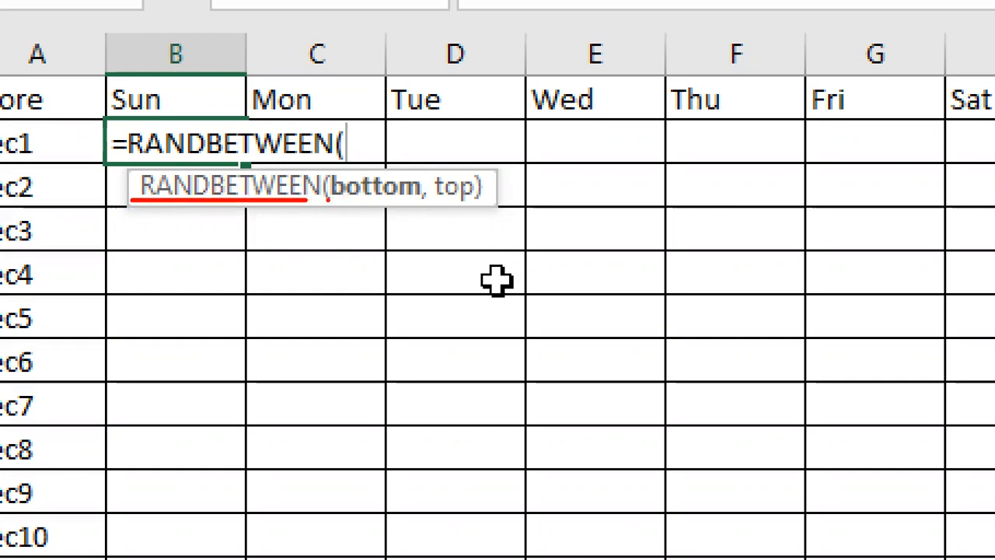
{"action": "mouse_move", "coordinate": [328, 199]}
{"action": "left_mouse_down"}
{"action": "mouse_move", "coordinate": [349, 247]}
{"action": "mouse_move", "coordinate": [466, 238]}
{"action": "mouse_move", "coordinate": [482, 204]}
{"action": "left_mouse_up"}
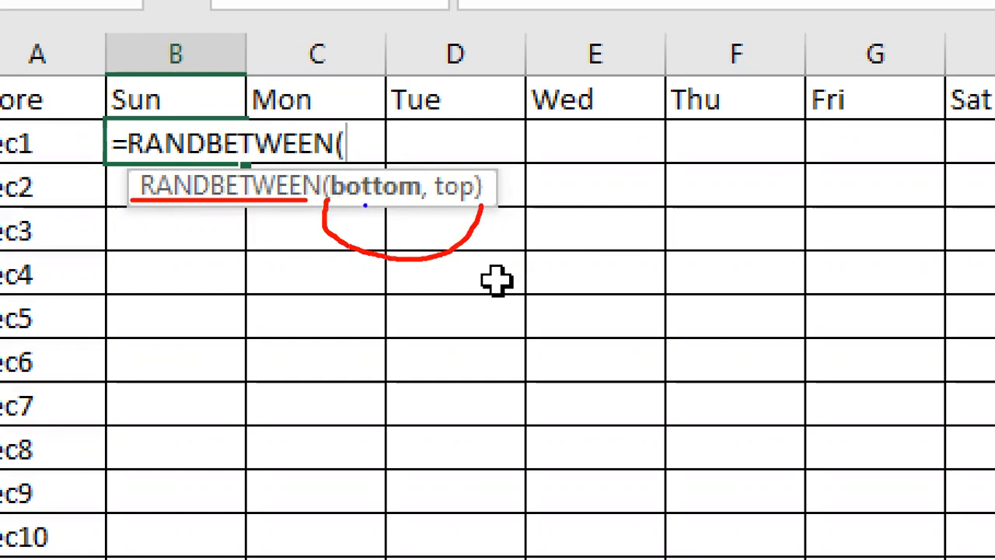
{"action": "left_click_drag", "start_coordinate": [364, 202], "coordinate": [313, 346]}
{"action": "left_click_drag", "start_coordinate": [454, 199], "coordinate": [425, 383]}
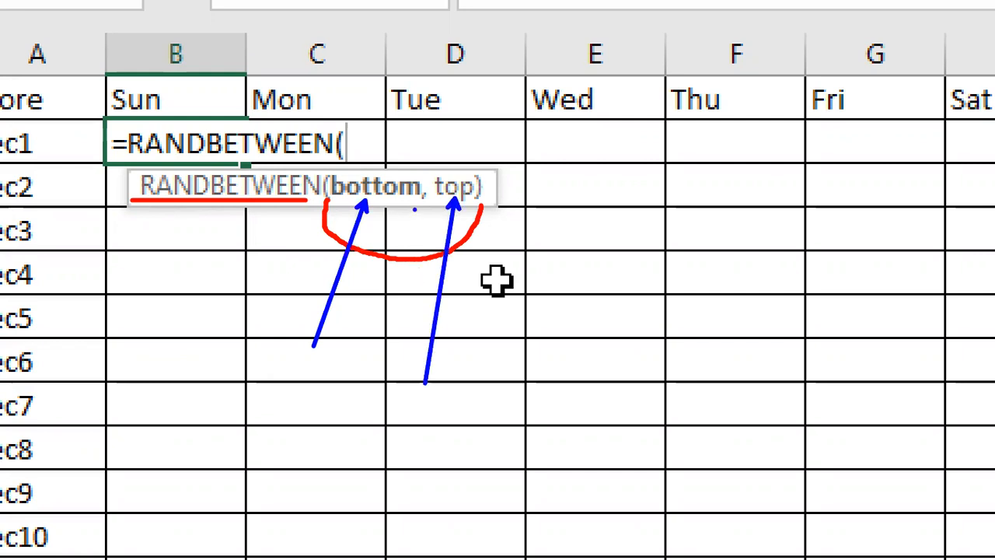
{"action": "mouse_move", "coordinate": [415, 190]}
{"action": "left_mouse_down"}
{"action": "mouse_move", "coordinate": [440, 194]}
{"action": "mouse_move", "coordinate": [430, 206]}
{"action": "mouse_move", "coordinate": [420, 189]}
{"action": "left_mouse_up"}
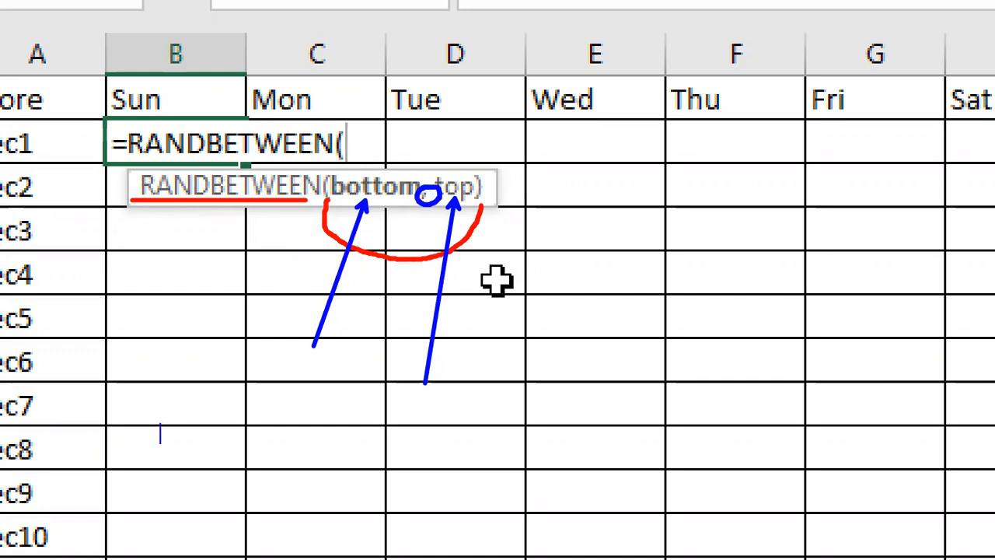
Step: Write =randbetween(bottom,top) as a text annotation over the sheet below the marked-up syntax hint
{"action": "type", "text": "=rand"}
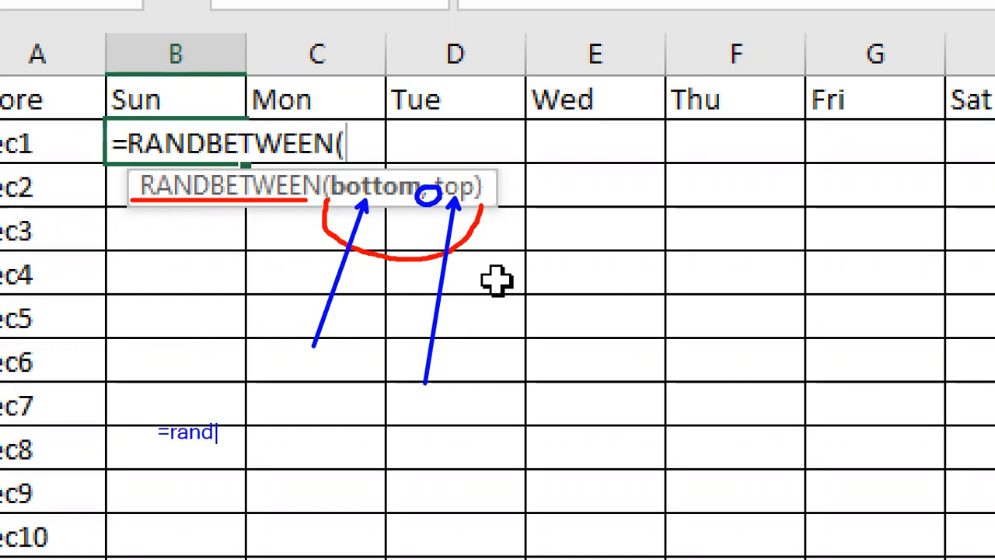
{"action": "type", "text": "between"}
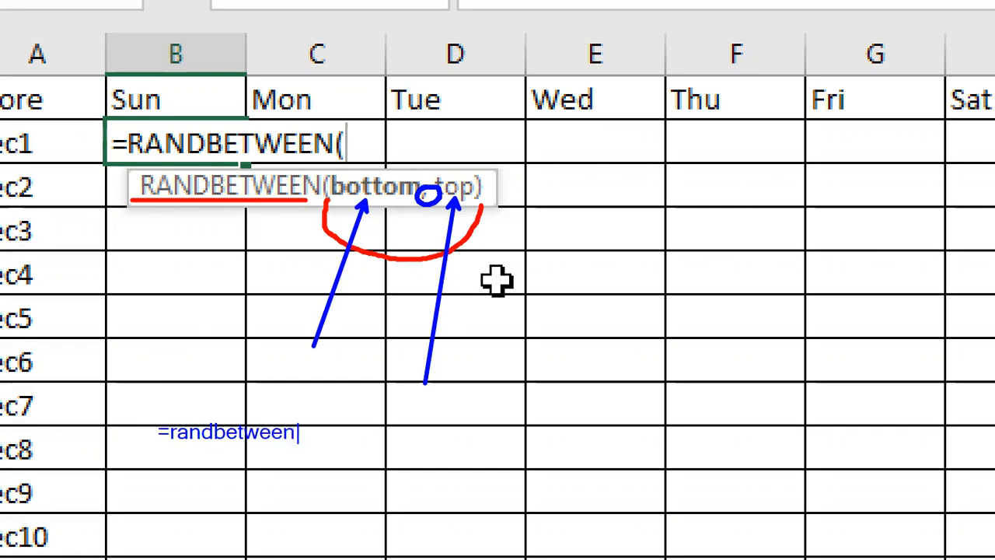
{"action": "type", "text": "(bott"}
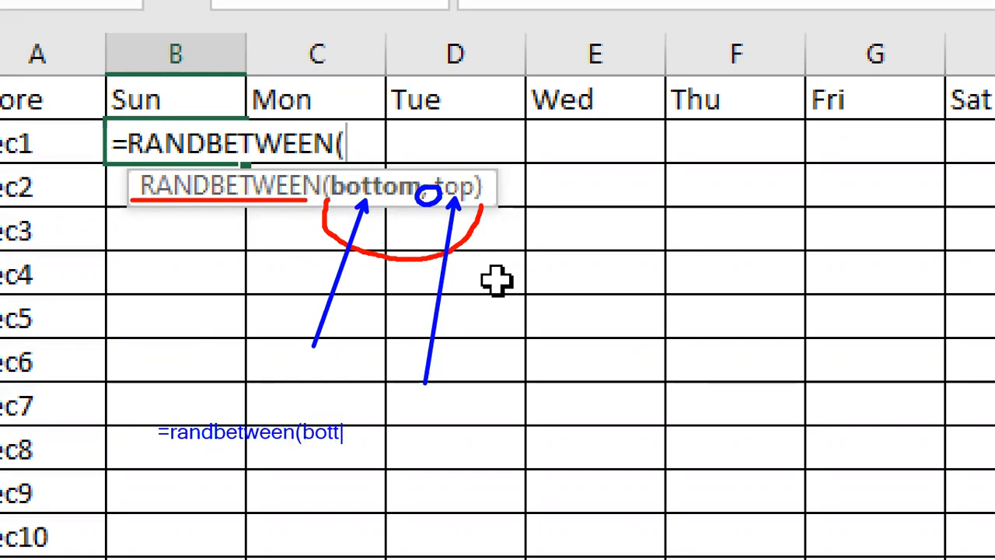
{"action": "type", "text": "om,top"}
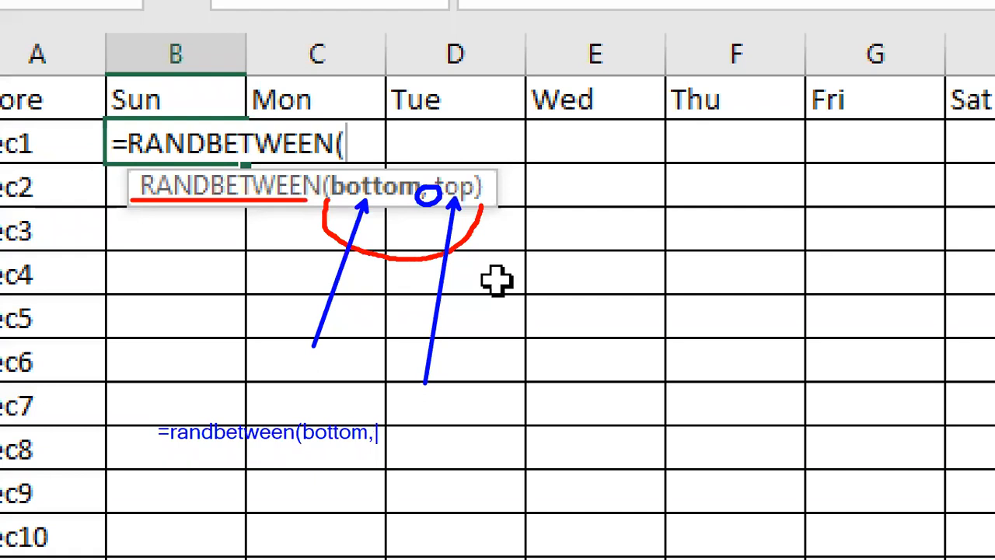
{"action": "type", "text": ")"}
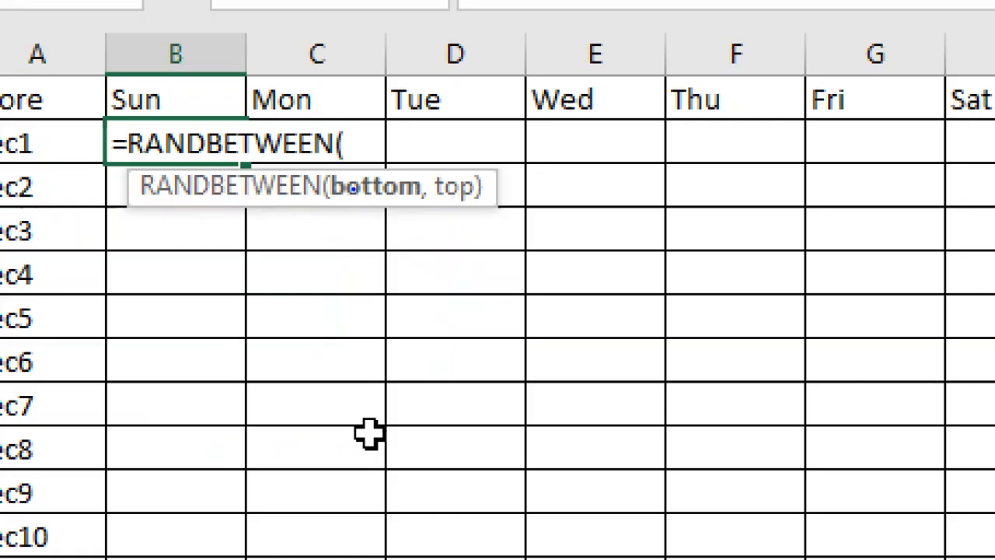
Step: Mark the bottom and top arguments in the RANDBETWEEN hint with arrows and redraw the curve linking them
{"action": "left_click_drag", "start_coordinate": [357, 192], "coordinate": [304, 302]}
{"action": "left_click_drag", "start_coordinate": [449, 199], "coordinate": [410, 288]}
{"action": "mouse_move", "coordinate": [362, 176]}
{"action": "left_mouse_down"}
{"action": "mouse_move", "coordinate": [429, 148]}
{"action": "mouse_move", "coordinate": [448, 173]}
{"action": "mouse_move", "coordinate": [444, 188]}
{"action": "left_mouse_up"}
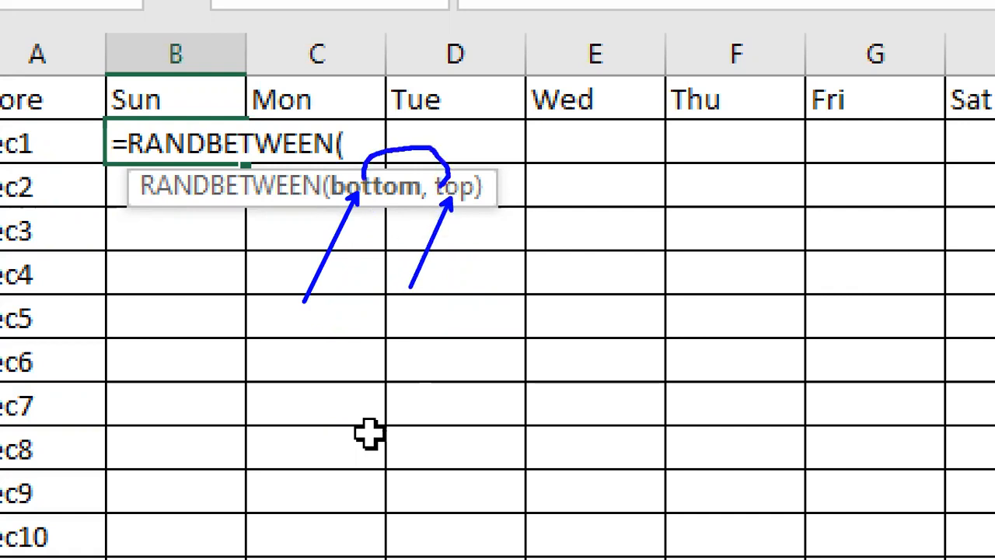
{"action": "key", "text": "ctrl+z"}
{"action": "mouse_move", "coordinate": [361, 183]}
{"action": "left_mouse_down"}
{"action": "mouse_move", "coordinate": [390, 172]}
{"action": "mouse_move", "coordinate": [474, 169]}
{"action": "left_mouse_up"}
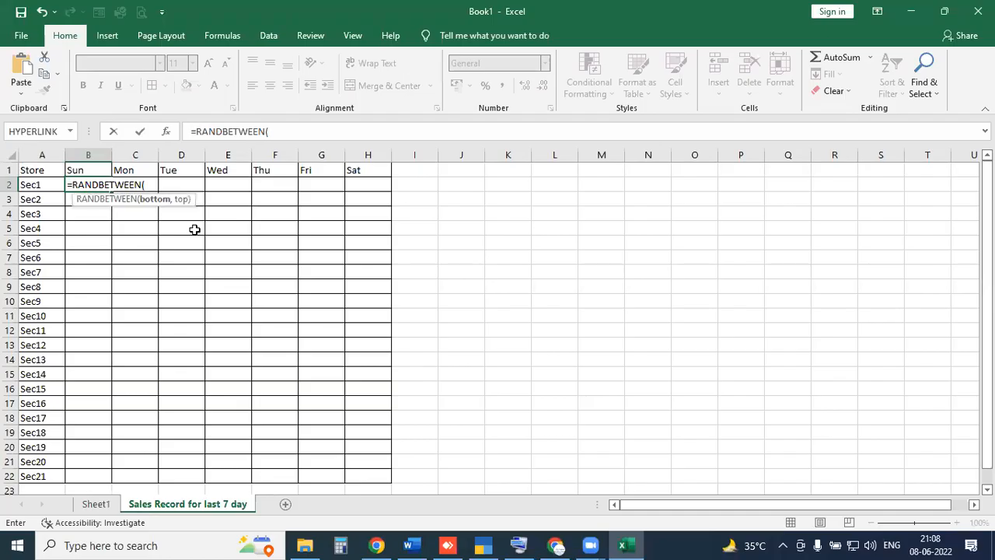
Step: Replace RANDBETWEEN in the B2 formula with the autocompleted EXACT function to show its text arguments
{"action": "key", "text": "BackSpace"}
{"action": "key", "text": "BackSpace"}
{"action": "key", "text": "BackSpace"}
{"action": "key", "text": "BackSpace"}
{"action": "key", "text": "BackSpace"}
{"action": "key", "text": "BackSpace"}
{"action": "key", "text": "BackSpace"}
{"action": "key", "text": "BackSpace"}
{"action": "key", "text": "BackSpace"}
{"action": "key", "text": "BackSpace"}
{"action": "key", "text": "BackSpace"}
{"action": "key", "text": "BackSpace"}
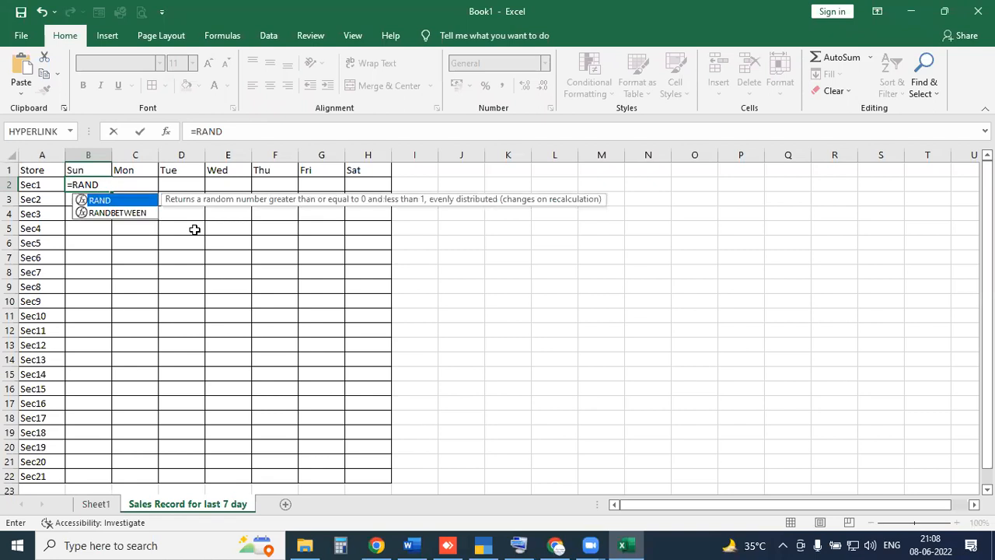
{"action": "type", "text": "exac"}
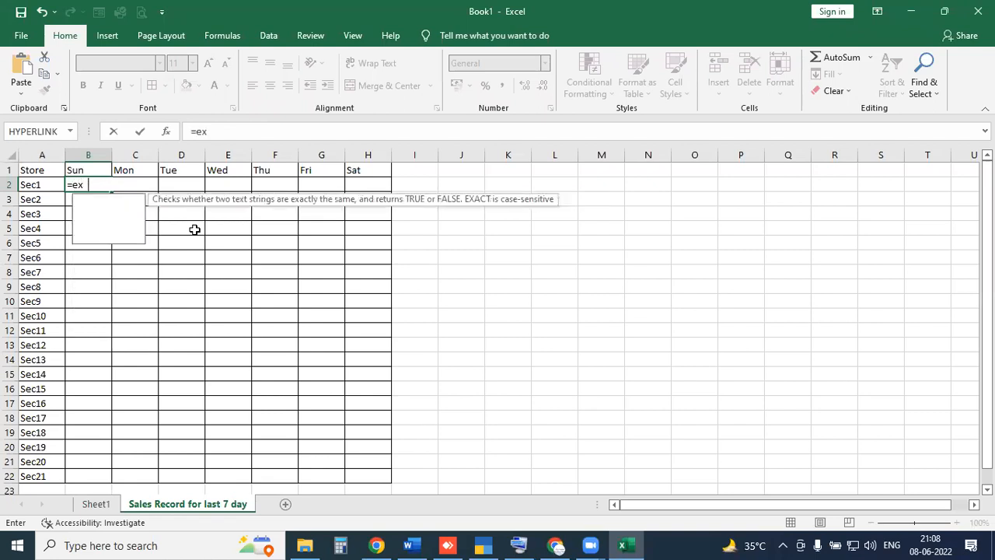
{"action": "key", "text": "Tab"}
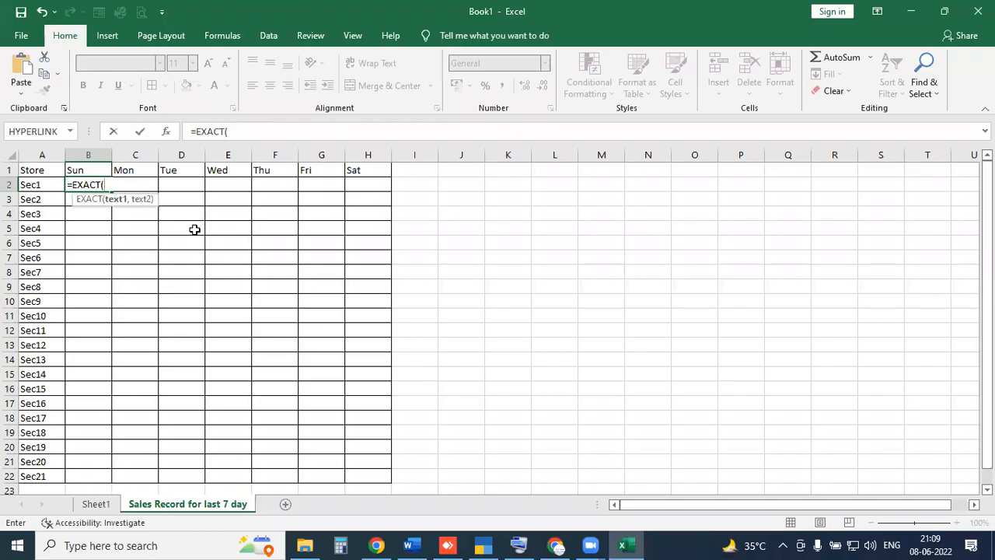
Step: Replace EXACT in the B2 formula with the autocompleted SUM function to show its number arguments
{"action": "key", "text": "BackSpace"}
{"action": "key", "text": "BackSpace"}
{"action": "key", "text": "BackSpace"}
{"action": "key", "text": "BackSpace"}
{"action": "key", "text": "BackSpace"}
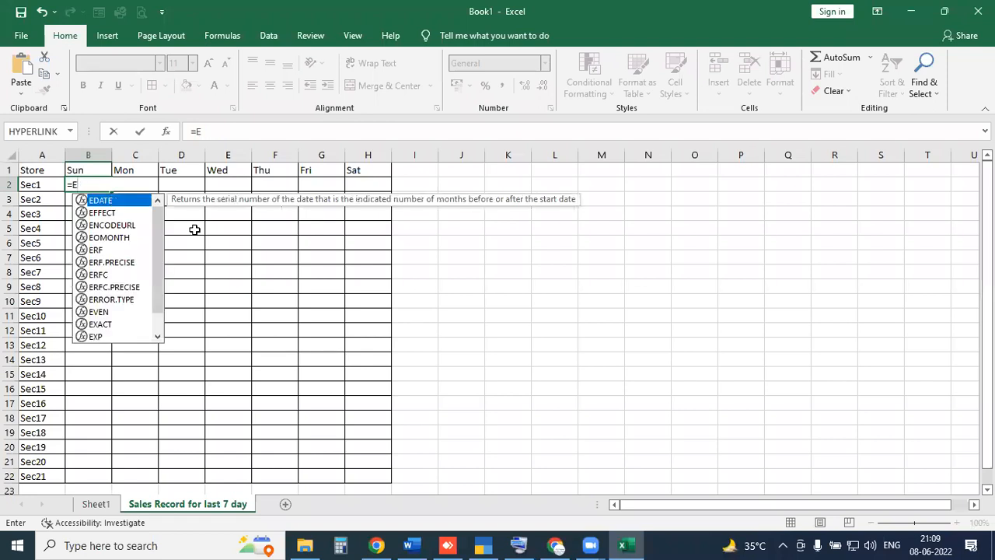
{"action": "key", "text": "BackSpace"}
{"action": "type", "text": "sum"}
{"action": "key", "text": "Tab"}
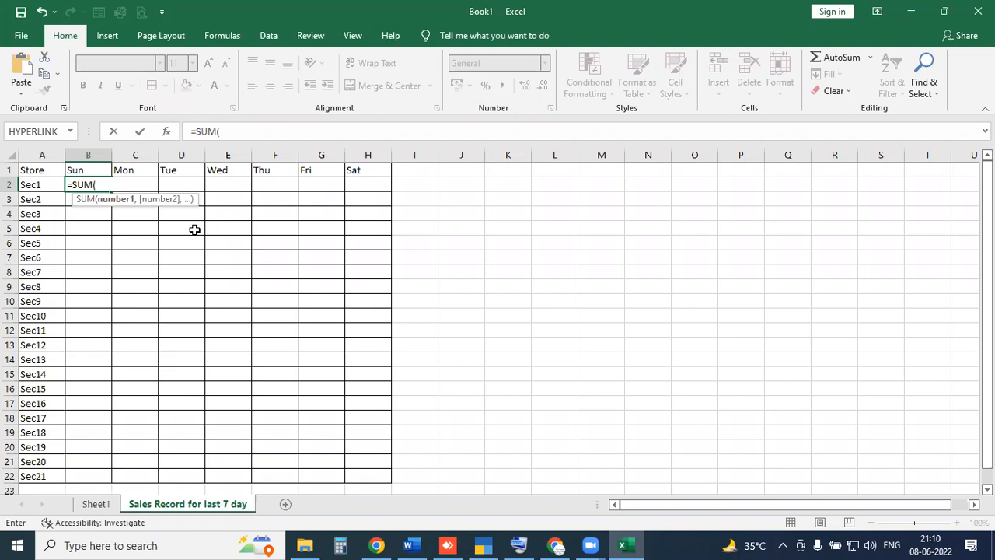
Step: Swap SUM for the autocompleted RANDBETWEEN function in B2, and cancel the formula entry
{"action": "key", "text": "BackSpace"}
{"action": "key", "text": "BackSpace"}
{"action": "key", "text": "BackSpace"}
{"action": "key", "text": "BackSpace"}
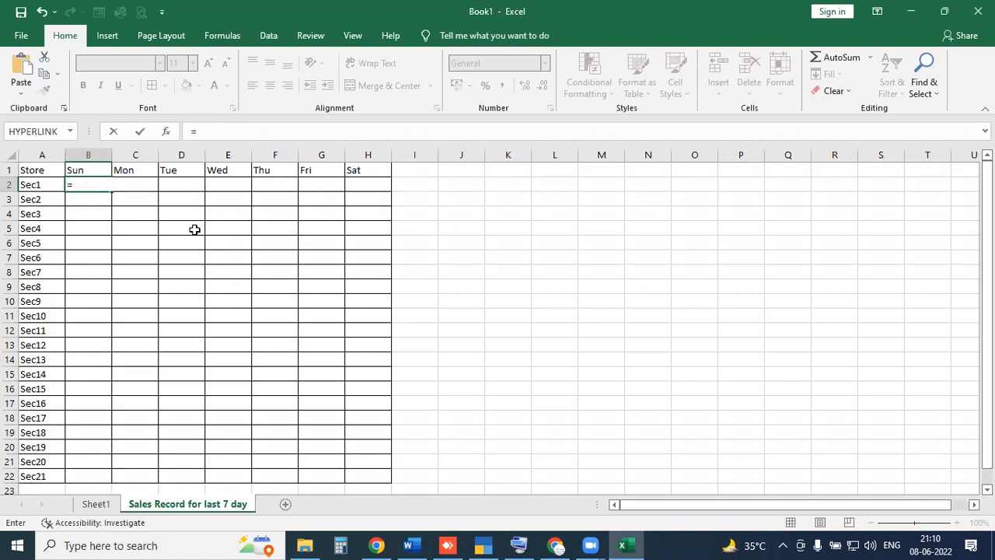
{"action": "type", "text": "ran"}
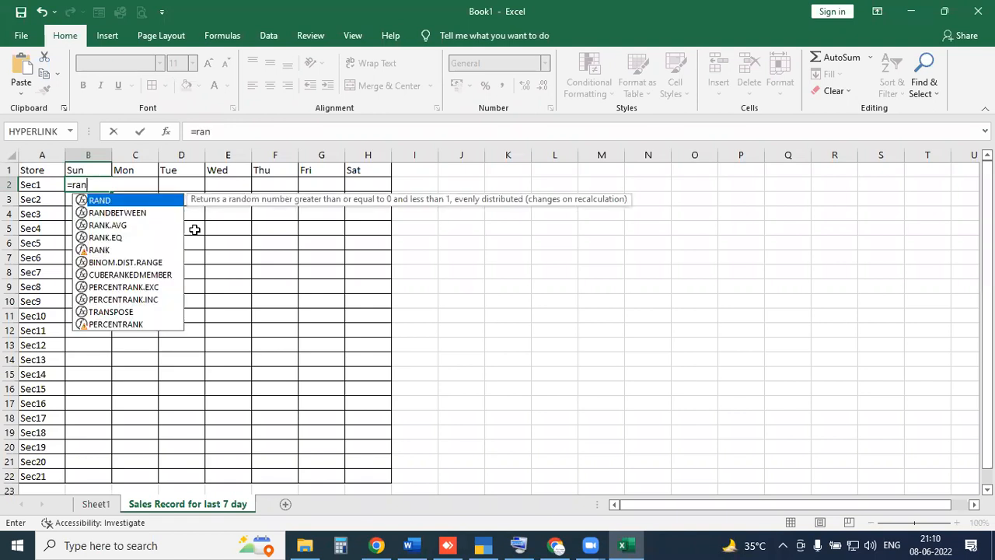
{"action": "key", "text": "Down"}
{"action": "key", "text": "Tab"}
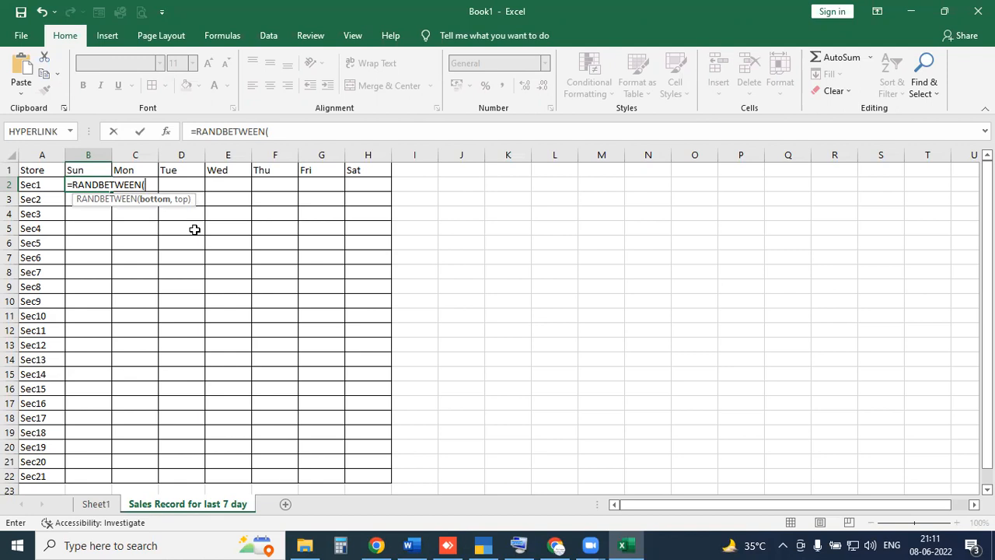
{"action": "key", "text": "Escape"}
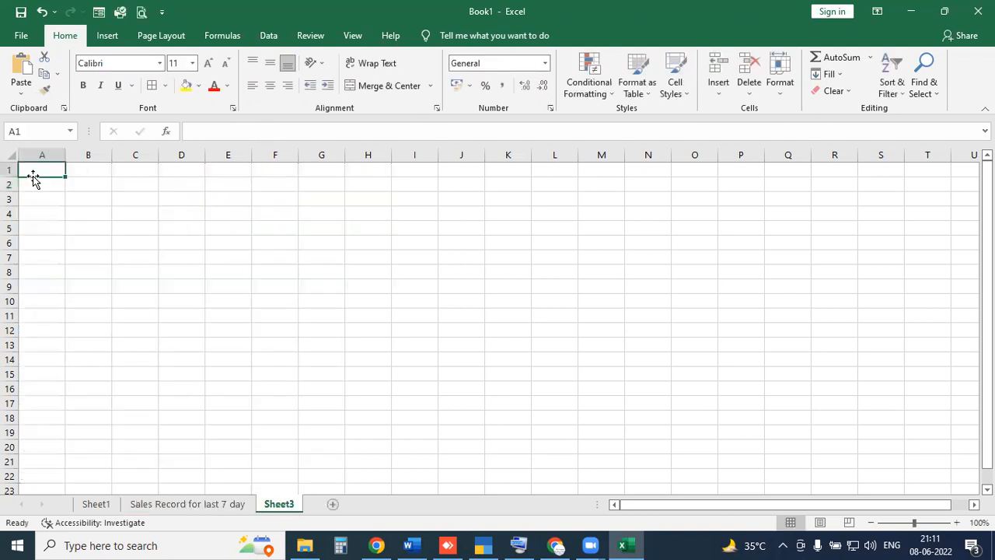
Step: Add a new sheet and enter the heading RoLLNO in A1 with 1 as the first entry in A2
{"action": "type", "text": "RoLLNO"}
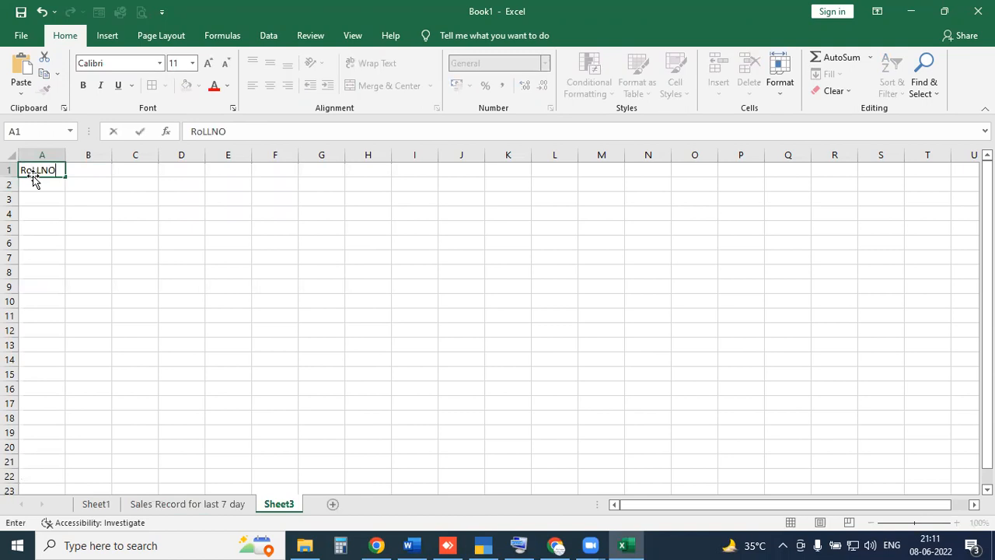
{"action": "key", "text": "Return"}
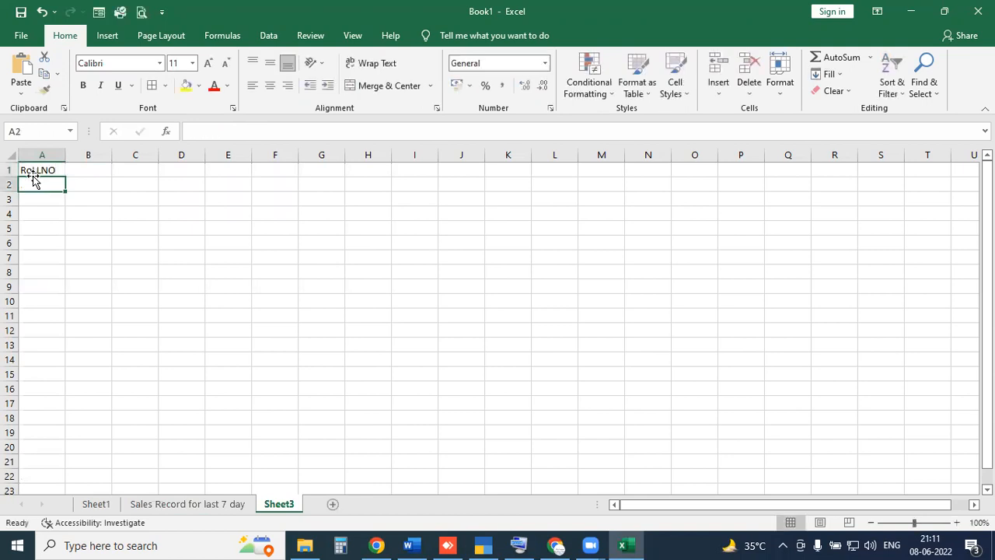
{"action": "type", "text": "1"}
{"action": "key", "text": "Return"}
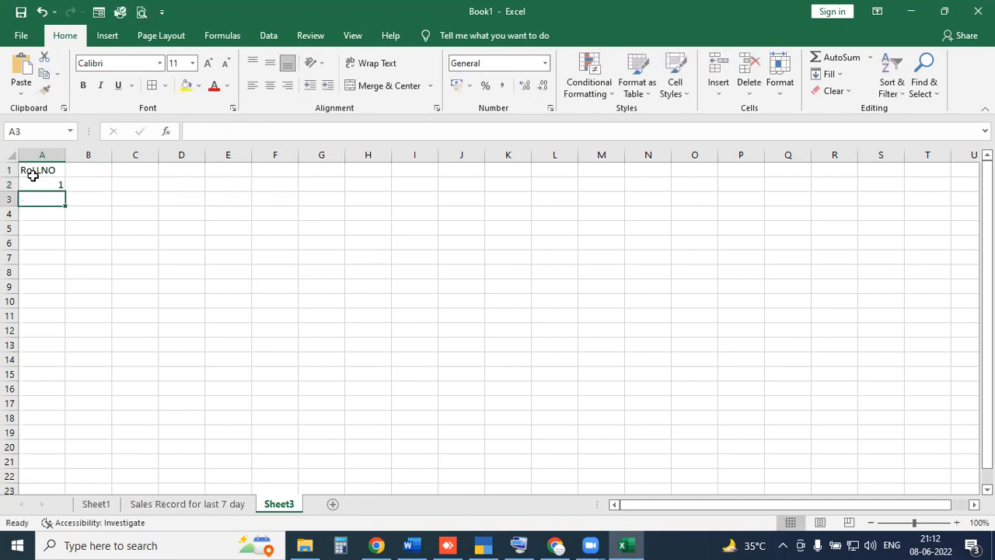
Step: Change A2 to CBSE0001 and fill the roll number series down to A22
{"action": "left_click", "coordinate": [35, 182]}
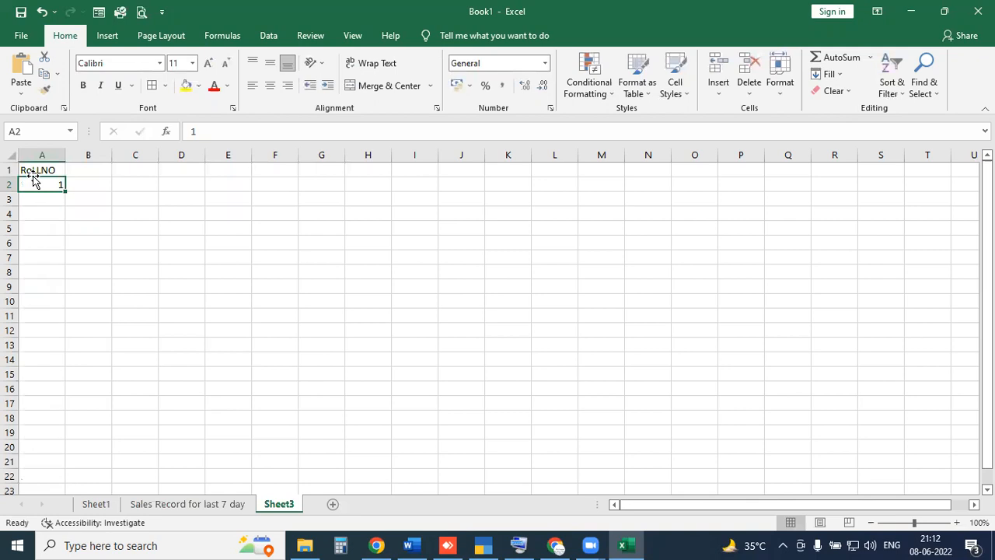
{"action": "key", "text": "BackSpace"}
{"action": "type", "text": "CBSE0001"}
{"action": "key", "text": "Return"}
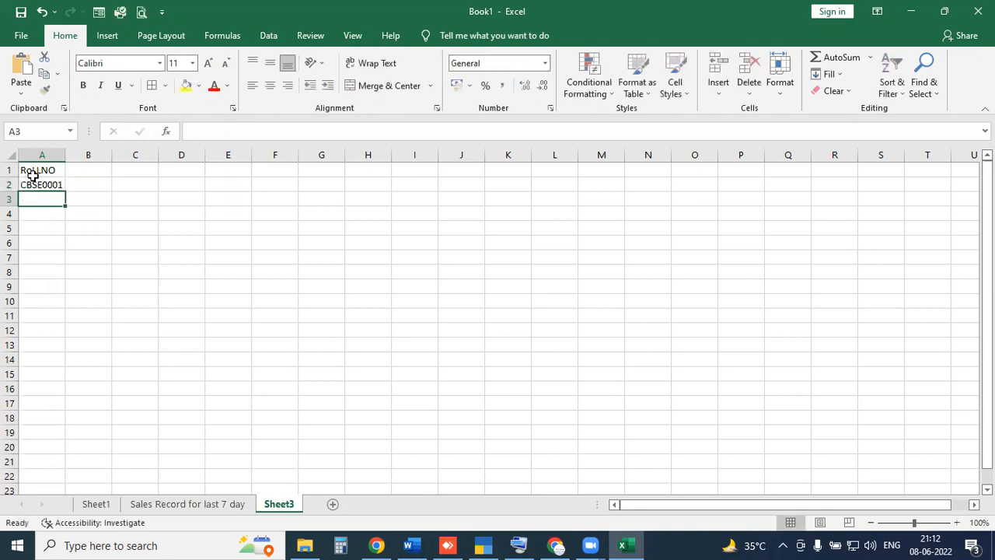
{"action": "left_click", "coordinate": [43, 187]}
{"action": "left_click_drag", "start_coordinate": [65, 191], "coordinate": [36, 476]}
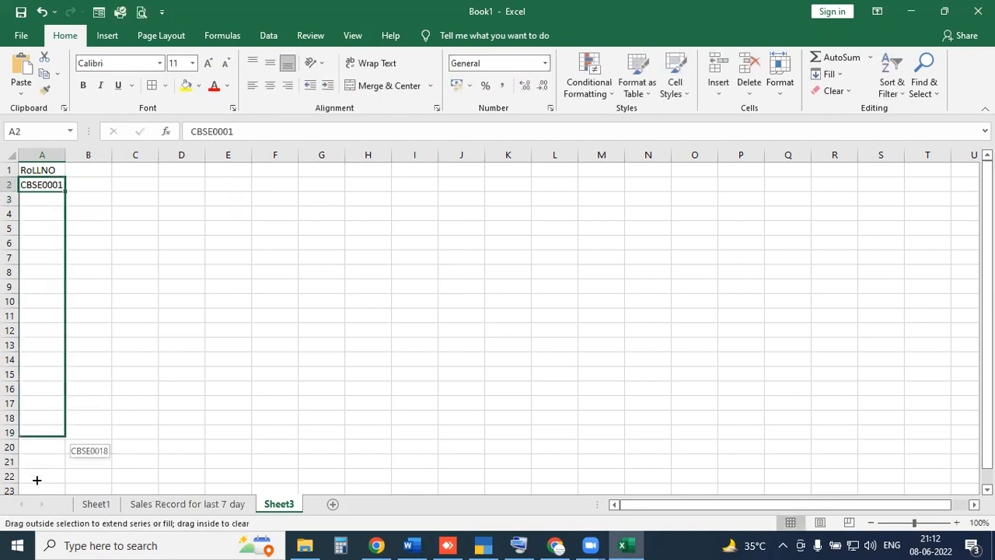
Step: Enter the subject headings Hindi in B1, eng in C1 and Eng in D1
{"action": "left_click", "coordinate": [99, 172]}
{"action": "type", "text": "Hindi"}
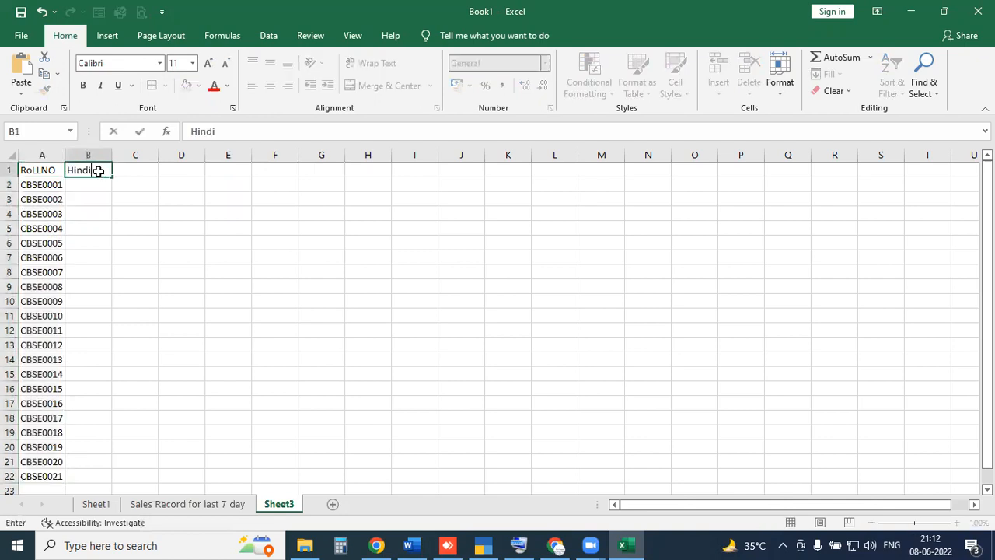
{"action": "key", "text": "Tab"}
{"action": "type", "text": "eng"}
{"action": "key", "text": "Tab"}
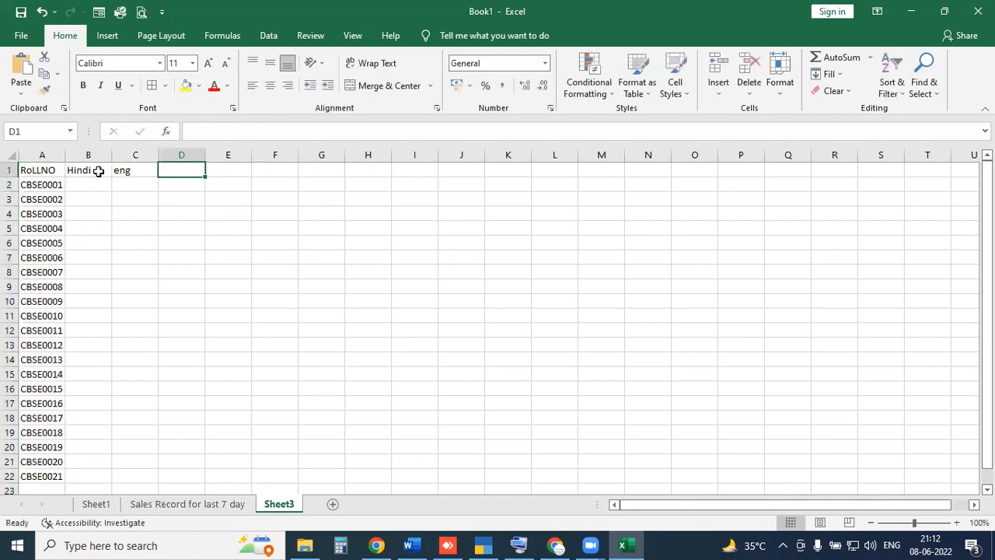
{"action": "key", "text": "Left"}
{"action": "key", "text": "Right"}
{"action": "type", "text": "Eng"}
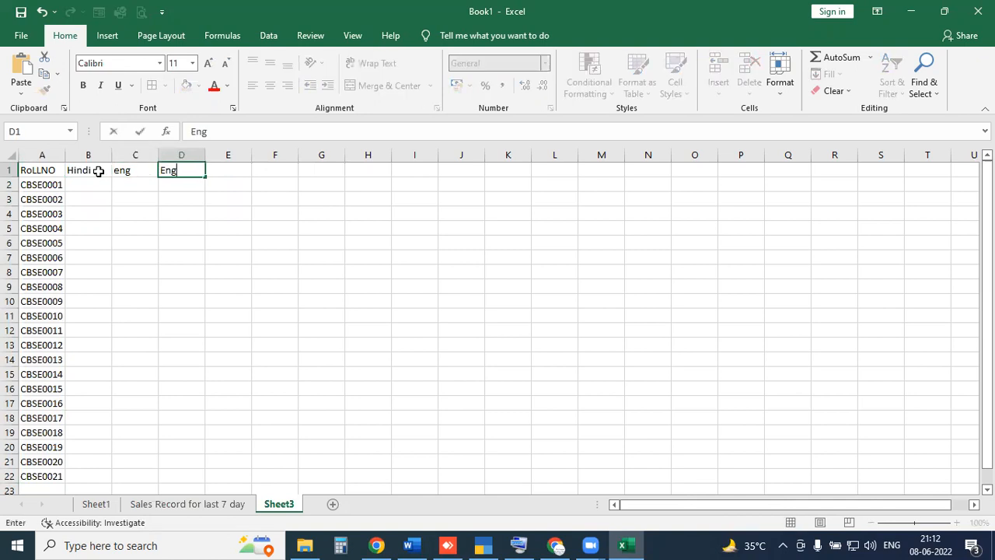
Step: Change the C1 heading to Math and enter the headings Sci in E1 and SST in F1
{"action": "key", "text": "Left"}
{"action": "type", "text": "Ma"}
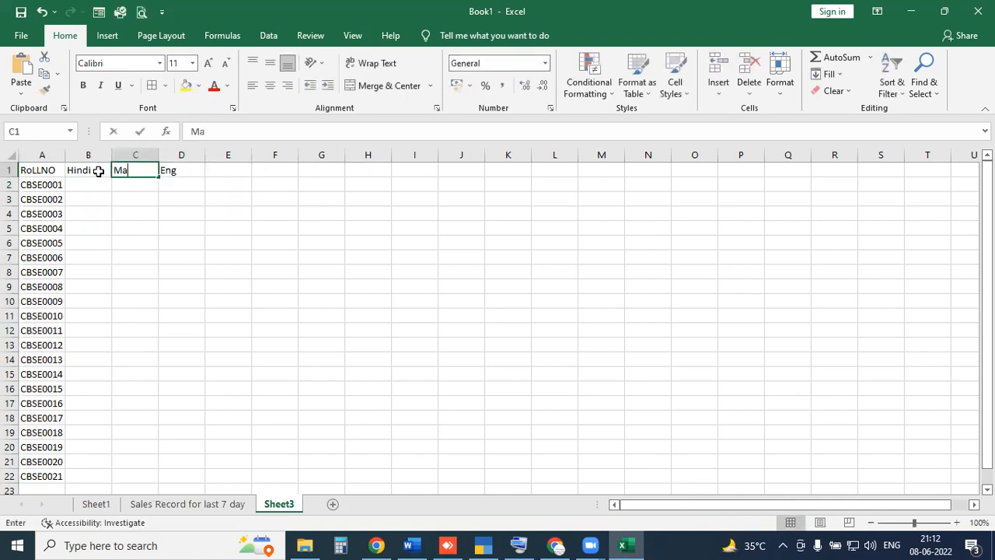
{"action": "type", "text": "th"}
{"action": "key", "text": "Right"}
{"action": "key", "text": "Right"}
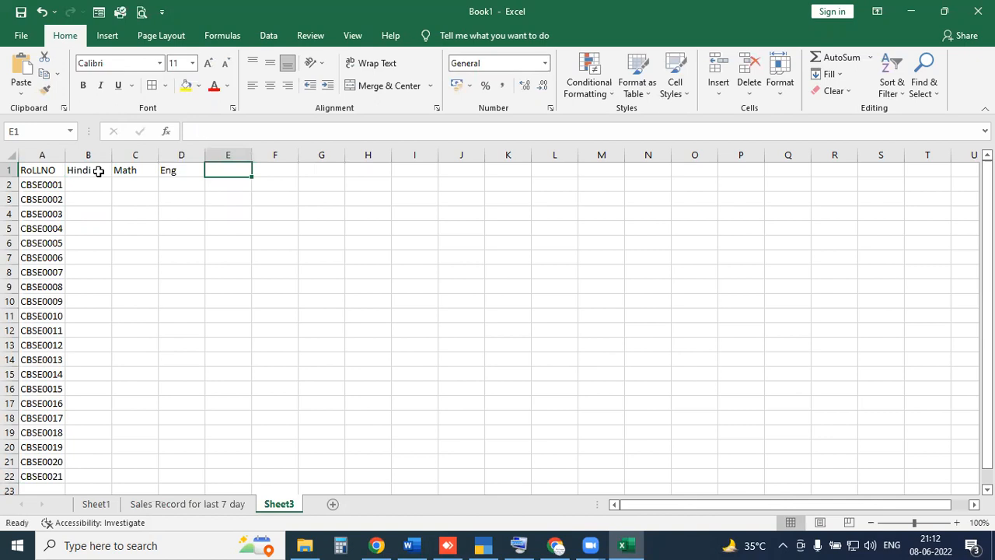
{"action": "type", "text": "Scu"}
{"action": "key", "text": "BackSpace"}
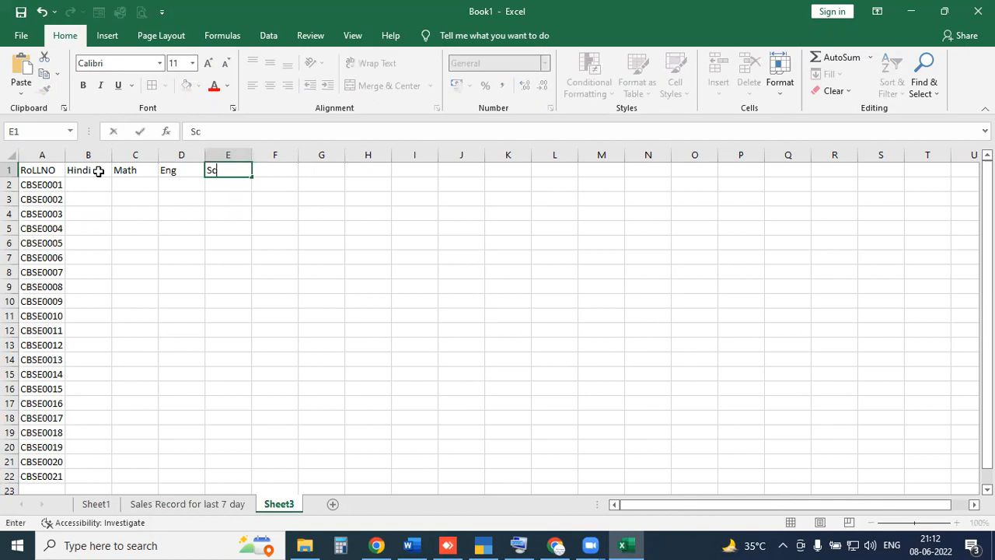
{"action": "type", "text": "i"}
{"action": "key", "text": "Tab"}
{"action": "type", "text": "SST"}
{"action": "key", "text": "Tab"}
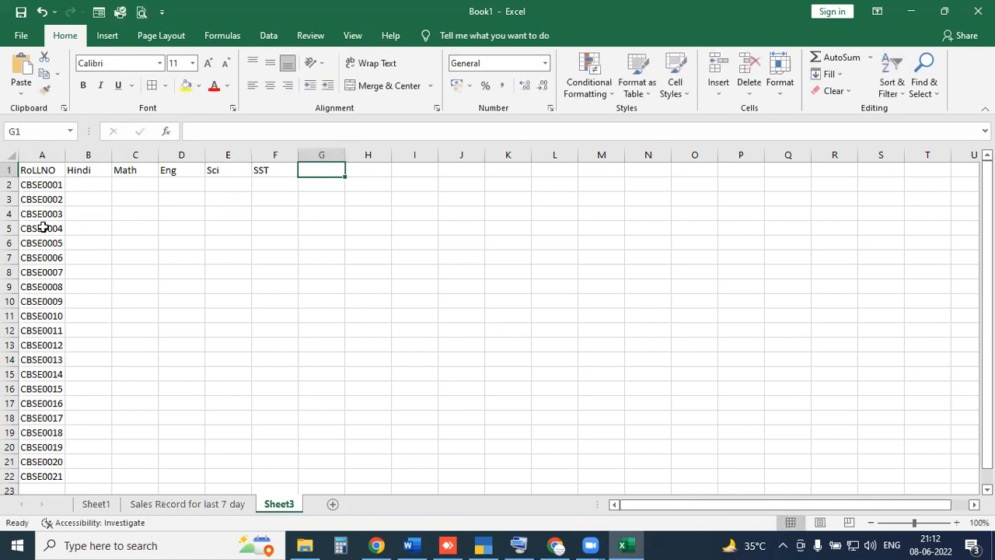
Step: Apply borders to all cells of the marks table A1:F22
{"action": "left_click", "coordinate": [42, 229]}
{"action": "key", "text": "ctrl+a"}
{"action": "left_click", "coordinate": [152, 87]}
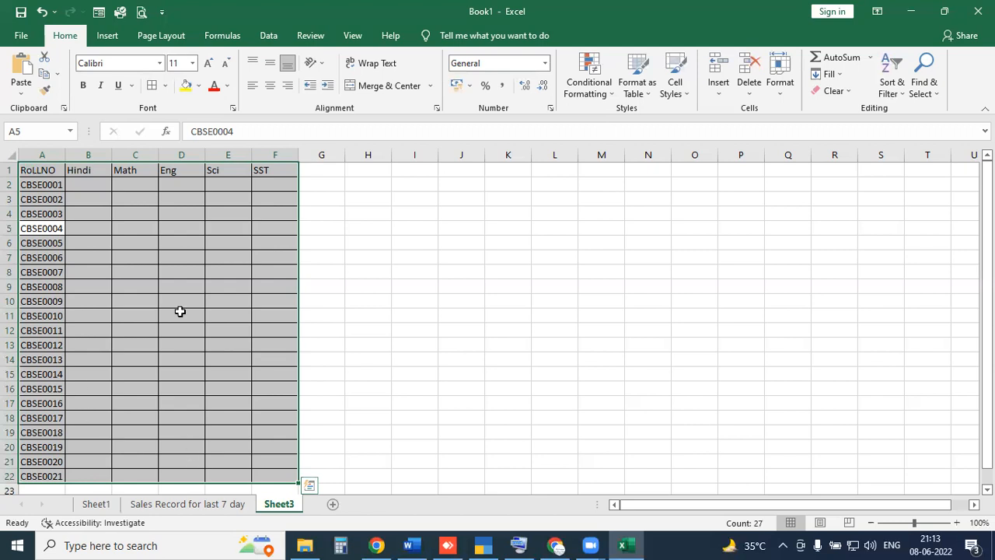
Step: Enter =RANDBETWEEN(0,100) in B2 under Hindi using the autocompleted function name
{"action": "left_click_drag", "start_coordinate": [84, 189], "coordinate": [90, 402]}
{"action": "scroll", "coordinate": [91, 398], "scroll_direction": "up", "scroll_amount": 2}
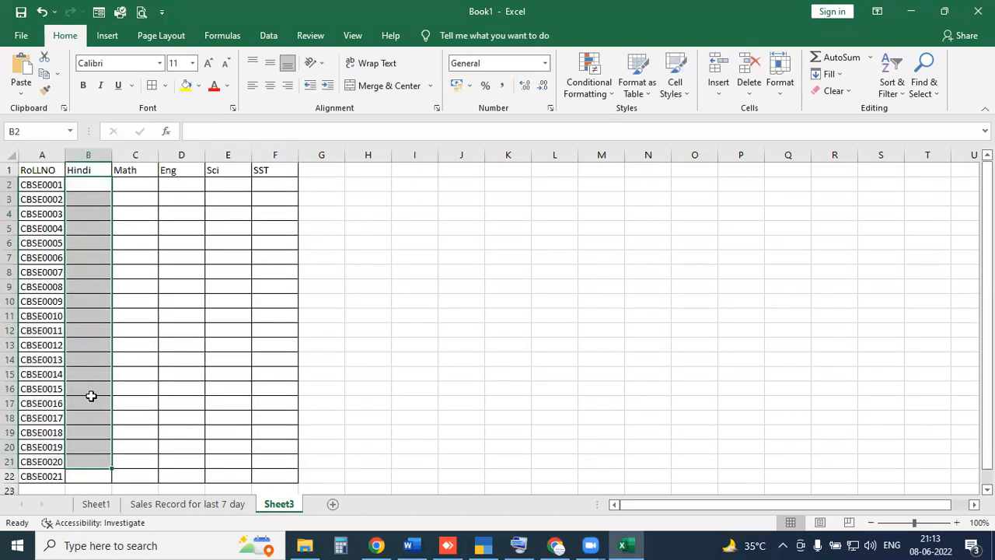
{"action": "left_click", "coordinate": [88, 186]}
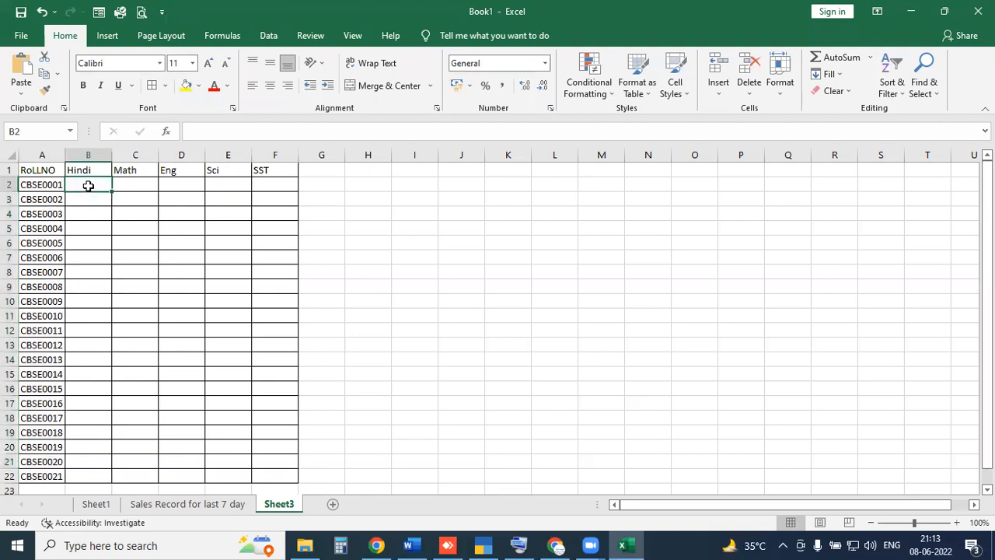
{"action": "type", "text": "=rand"}
{"action": "key", "text": "Down"}
{"action": "key", "text": "Tab"}
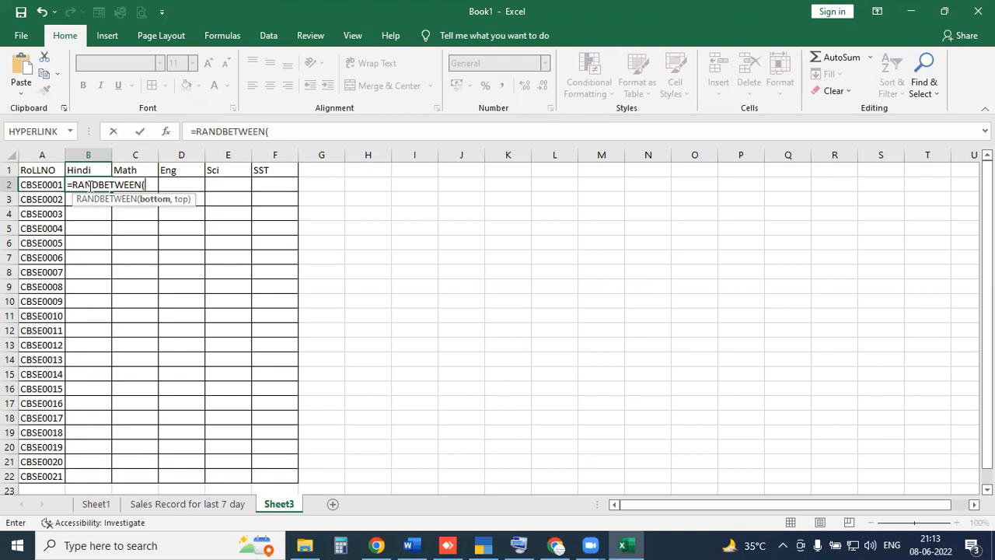
{"action": "type", "text": "0,100"}
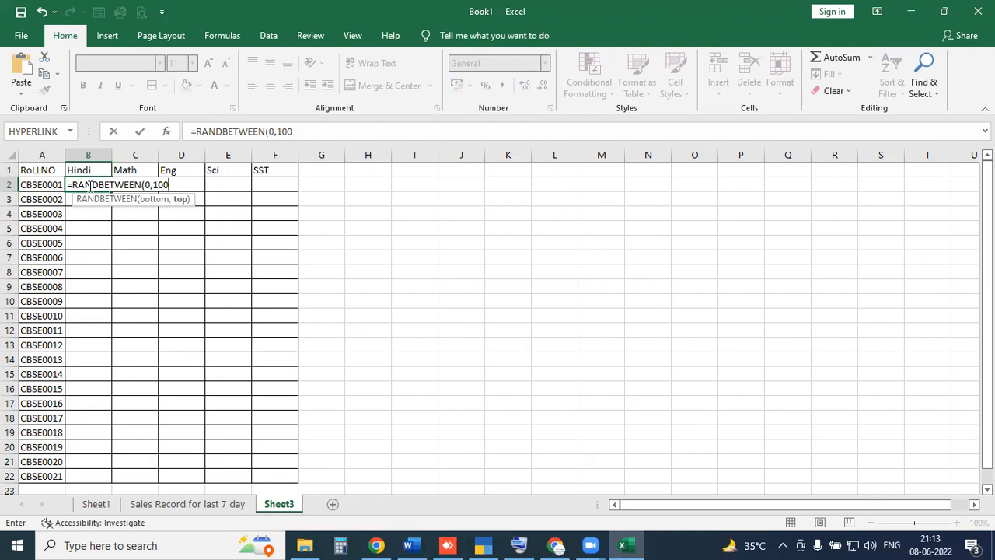
{"action": "key", "text": "Return"}
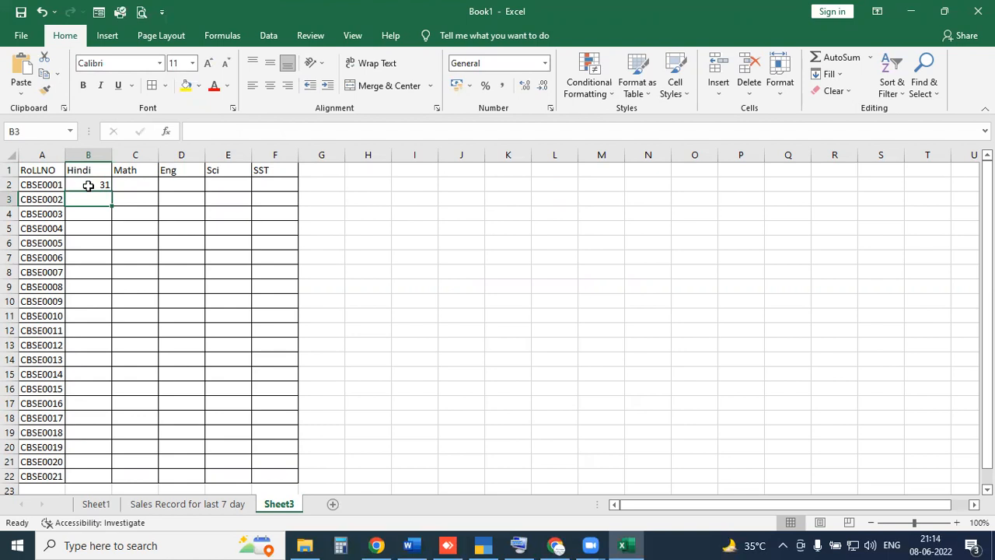
Step: Mark the 0 and 100 arguments of B2's formula with drawn arrows, and clear the annotations
{"action": "left_click", "coordinate": [88, 185]}
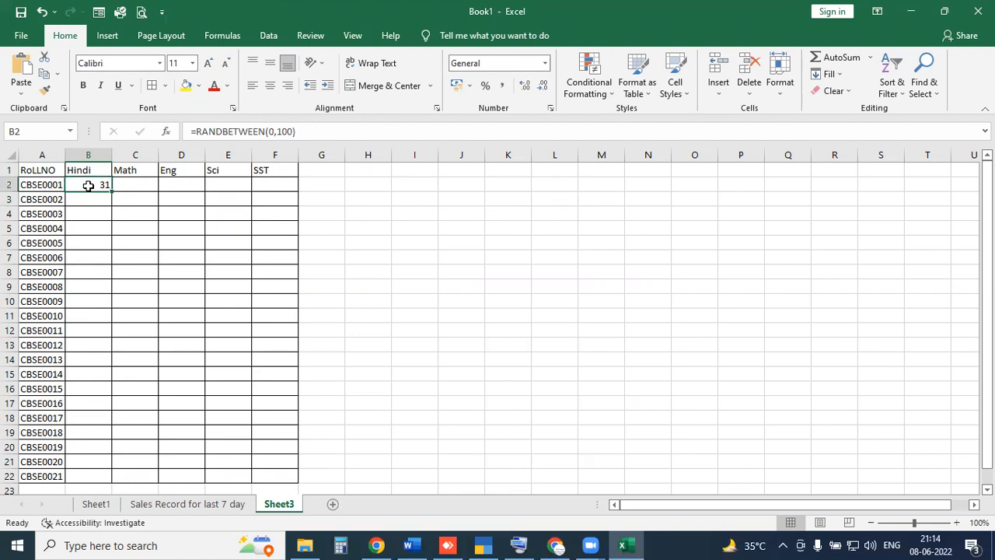
{"action": "left_click_drag", "start_coordinate": [270, 139], "coordinate": [249, 204]}
{"action": "left_click_drag", "start_coordinate": [285, 142], "coordinate": [273, 185]}
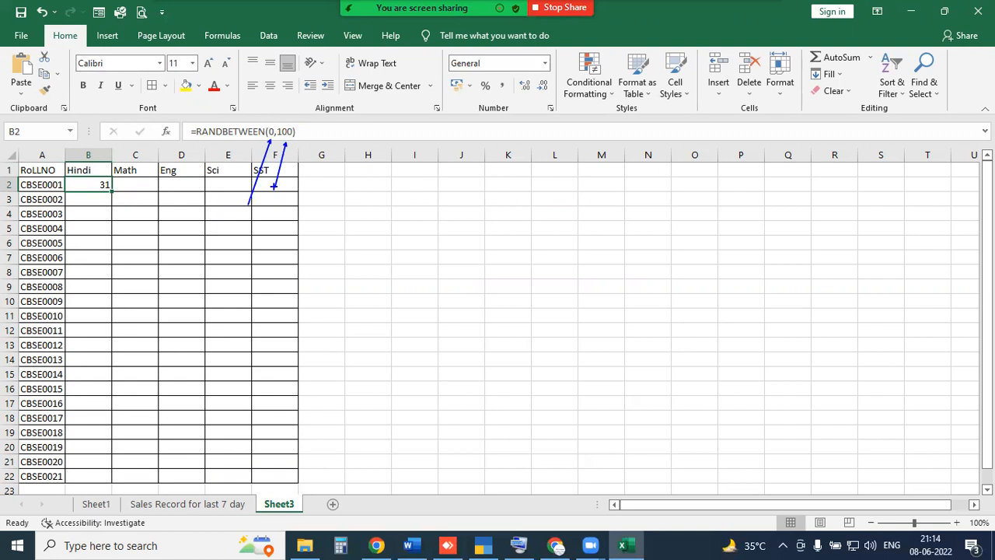
{"action": "key", "text": "Escape"}
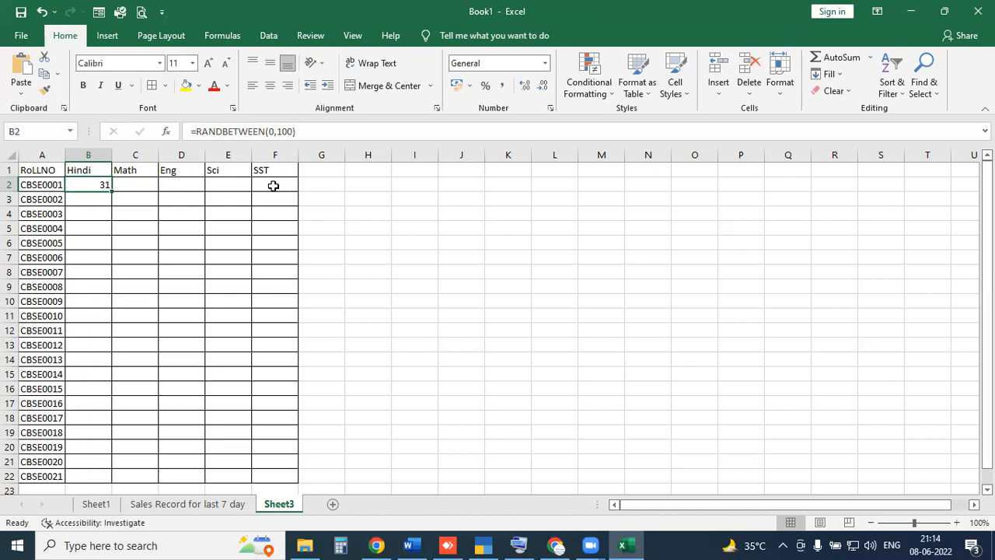
Step: On the sheet Sales Record for last 7 day, note the value limits 5000, 7000 as spaced text in L6
{"action": "left_click", "coordinate": [186, 503]}
{"action": "left_click_drag", "start_coordinate": [85, 183], "coordinate": [363, 475]}
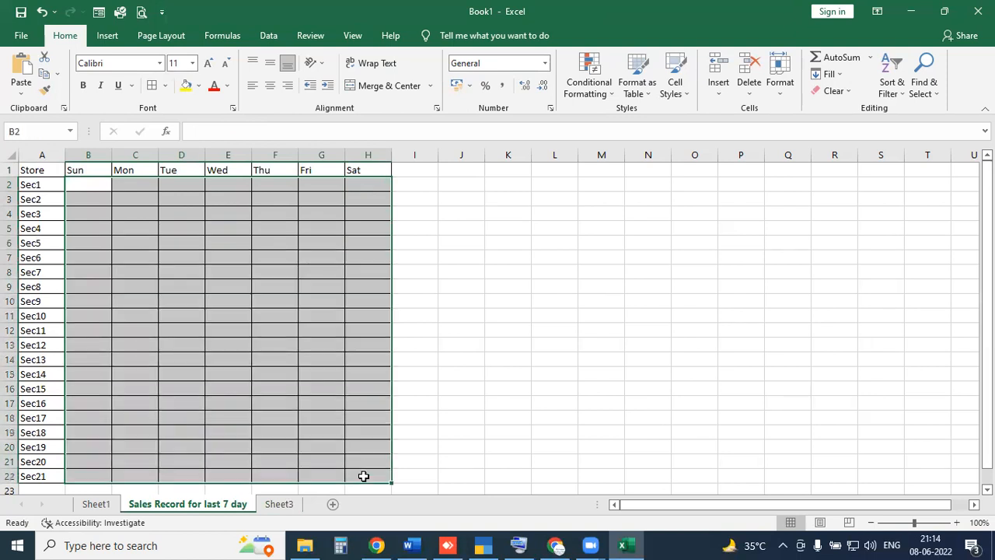
{"action": "left_click", "coordinate": [550, 240]}
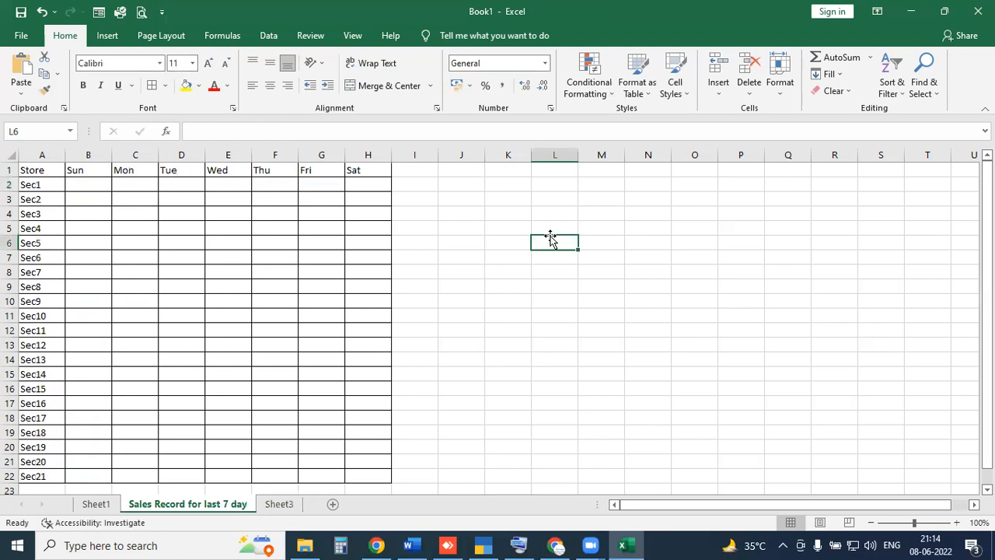
{"action": "type", "text": "5000"}
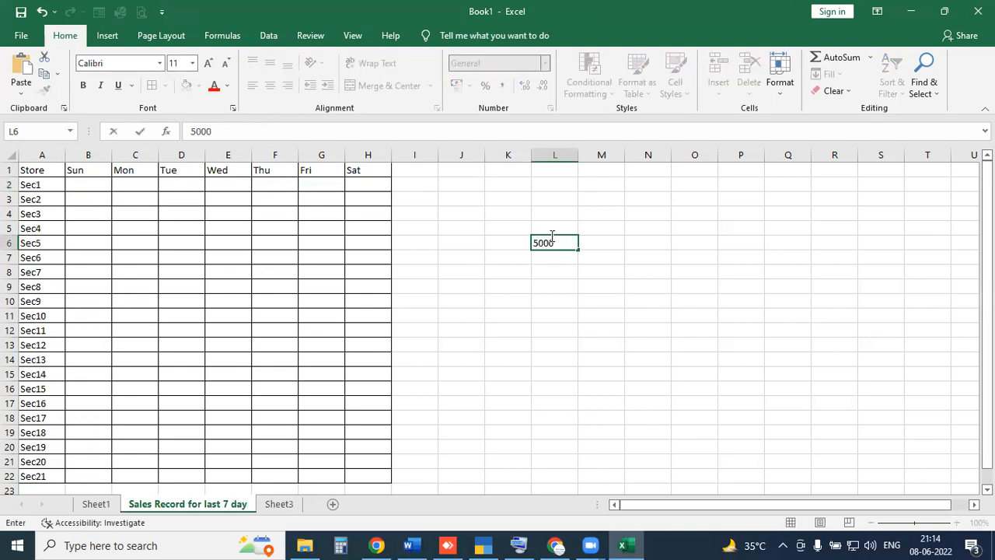
{"action": "type", "text": ",7000"}
{"action": "key", "text": "Return"}
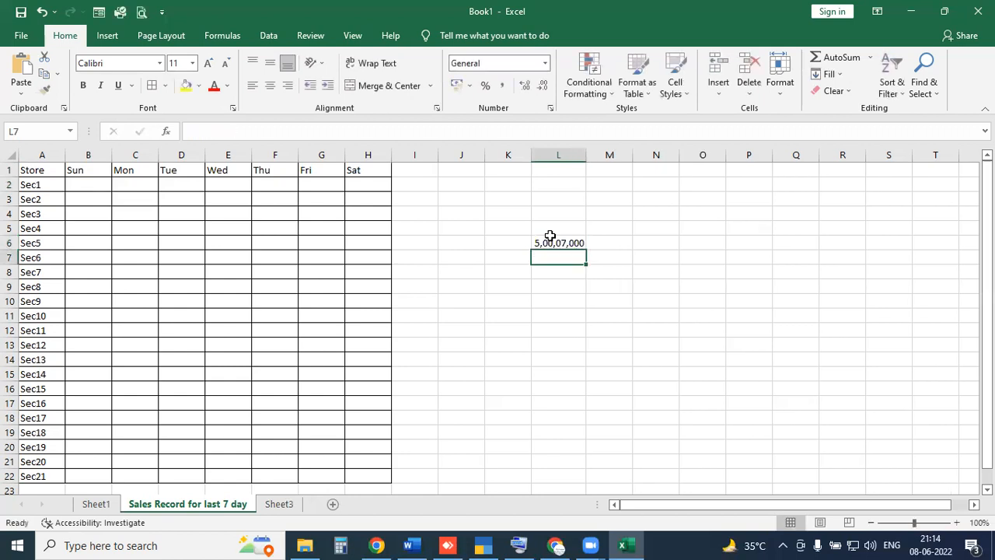
{"action": "left_click", "coordinate": [576, 244]}
{"action": "left_click", "coordinate": [212, 134]}
{"action": "type", "text": ","}
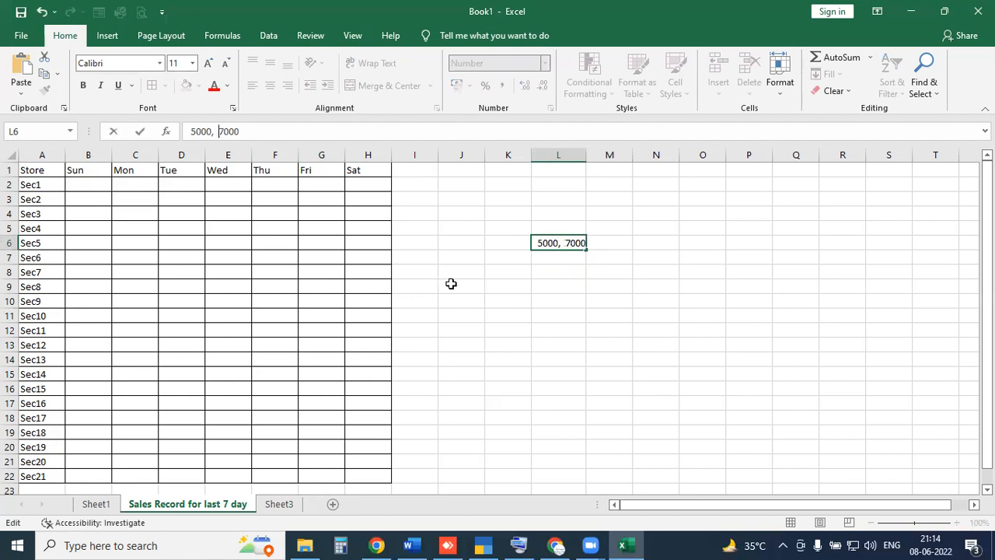
{"action": "left_click", "coordinate": [508, 316]}
Step: Enter =RANDBETWEEN(5000,7000) in B2 for the Sec1 store's Sunday sales, keeping B2 selected
{"action": "left_click_drag", "start_coordinate": [76, 189], "coordinate": [327, 461]}
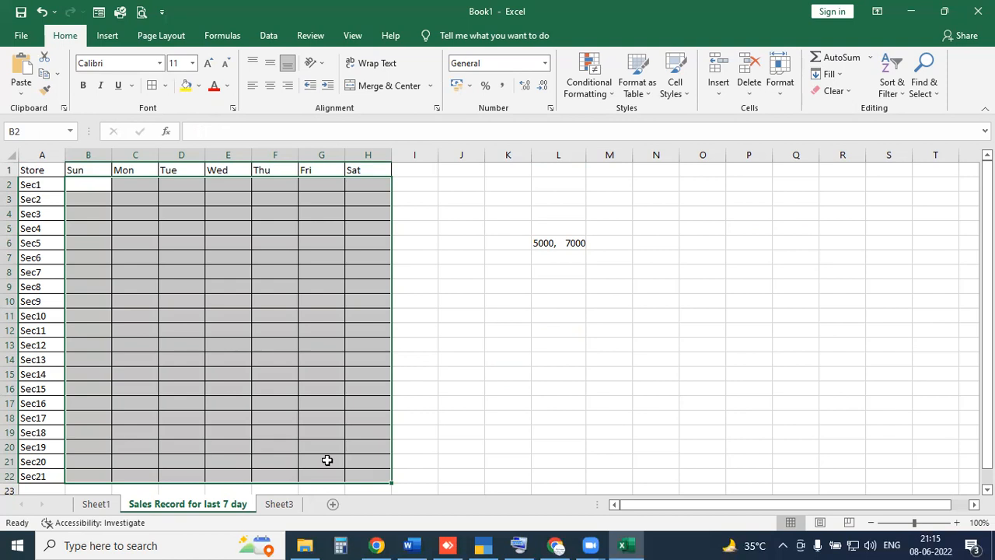
{"action": "left_click", "coordinate": [89, 184]}
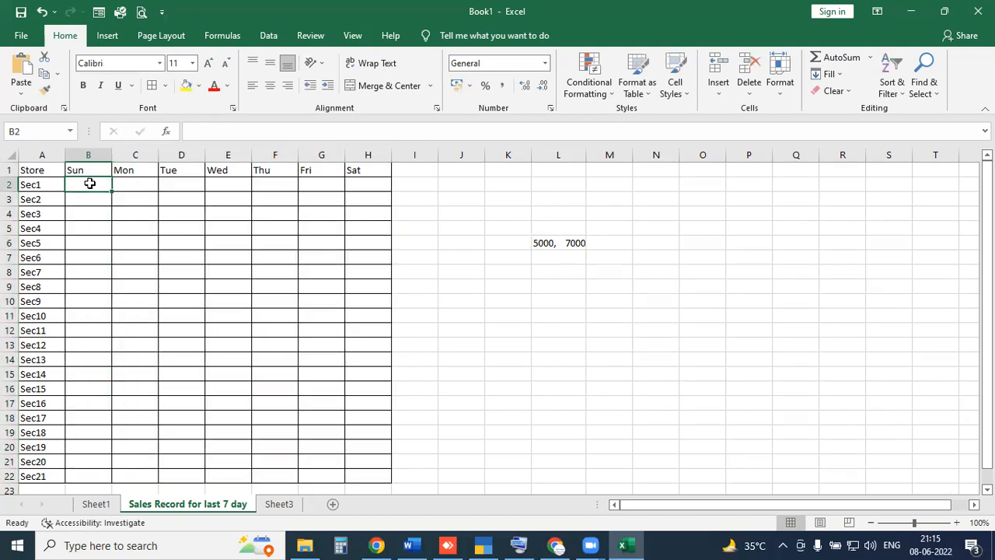
{"action": "type", "text": "=rand"}
{"action": "key", "text": "Down"}
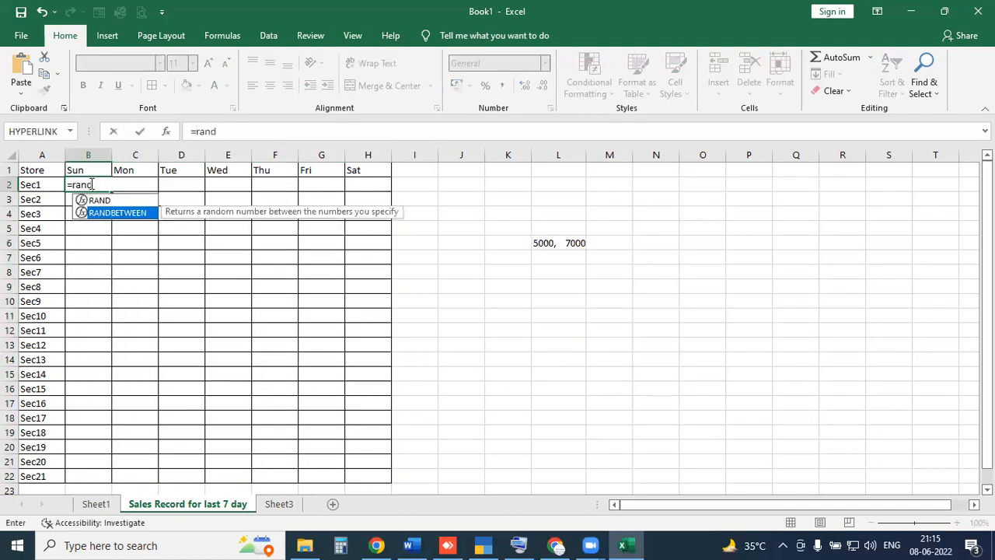
{"action": "key", "text": "Tab"}
{"action": "type", "text": "500"}
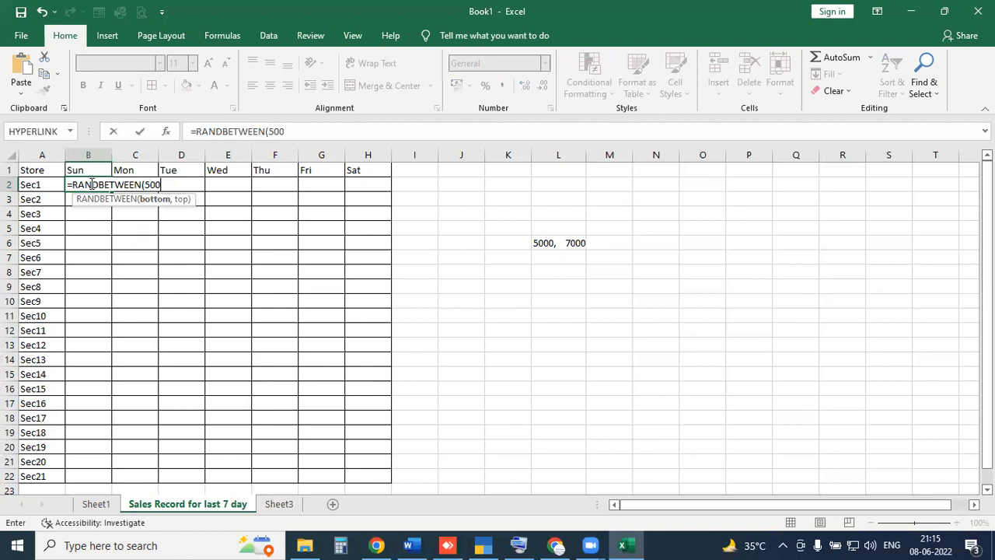
{"action": "type", "text": "0,7000"}
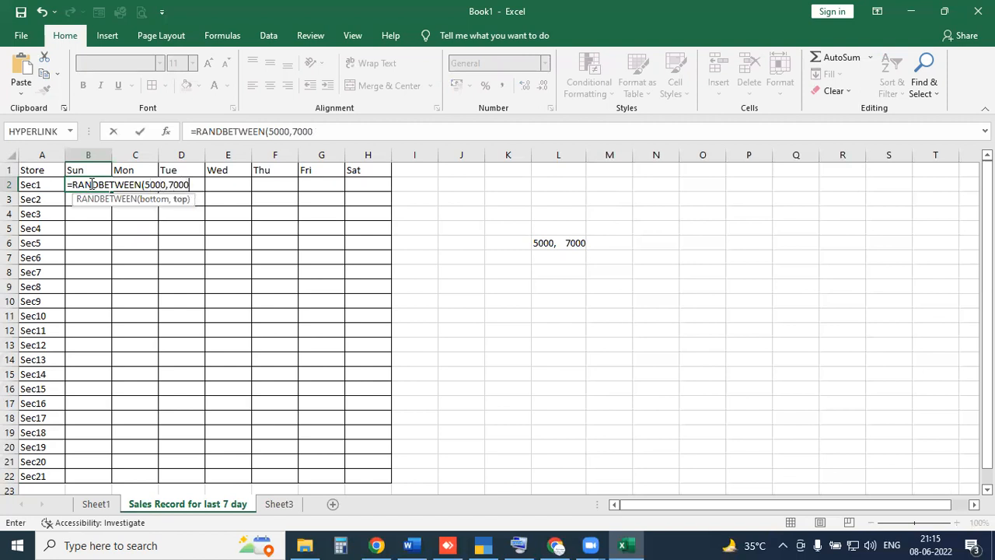
{"action": "type", "text": ")"}
{"action": "key", "text": "ctrl+Return"}
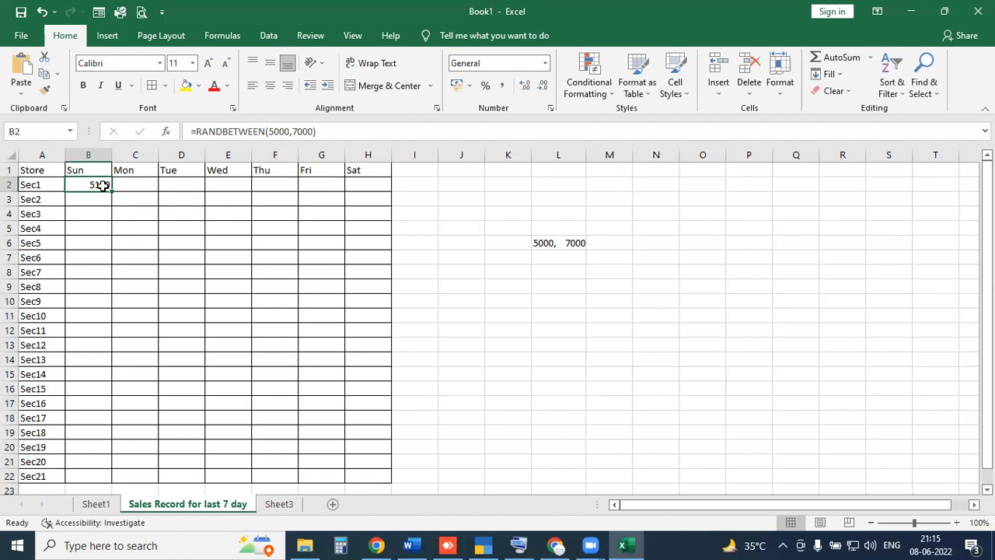
Step: Switch to Word, generate sample paragraphs with =rand() at the document's end, select most of them, and return to Excel
{"action": "left_click", "coordinate": [410, 545]}
{"action": "scroll", "coordinate": [377, 400], "scroll_direction": "down", "scroll_amount": 5}
{"action": "type", "text": "=rand()"}
{"action": "key", "text": "Return"}
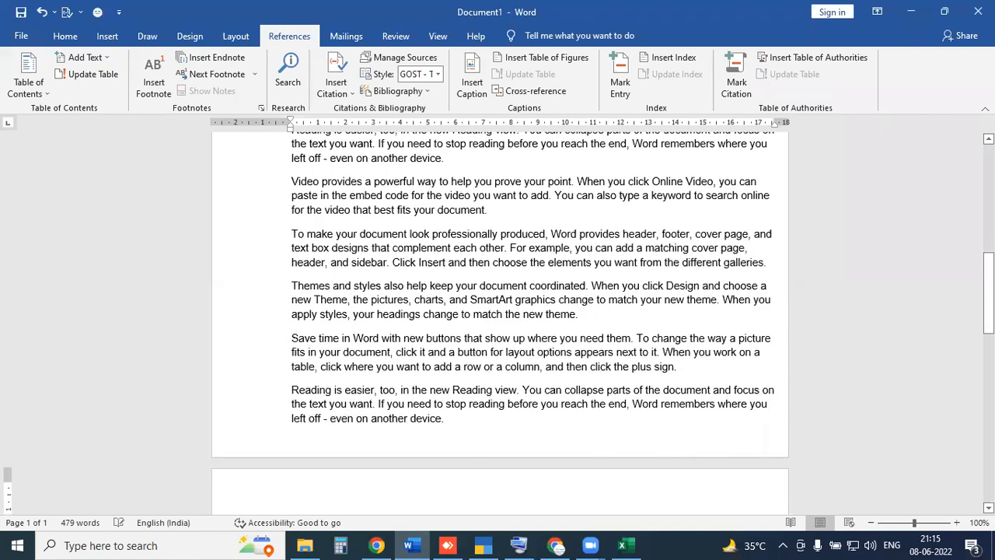
{"action": "left_click_drag", "start_coordinate": [530, 435], "coordinate": [296, 208]}
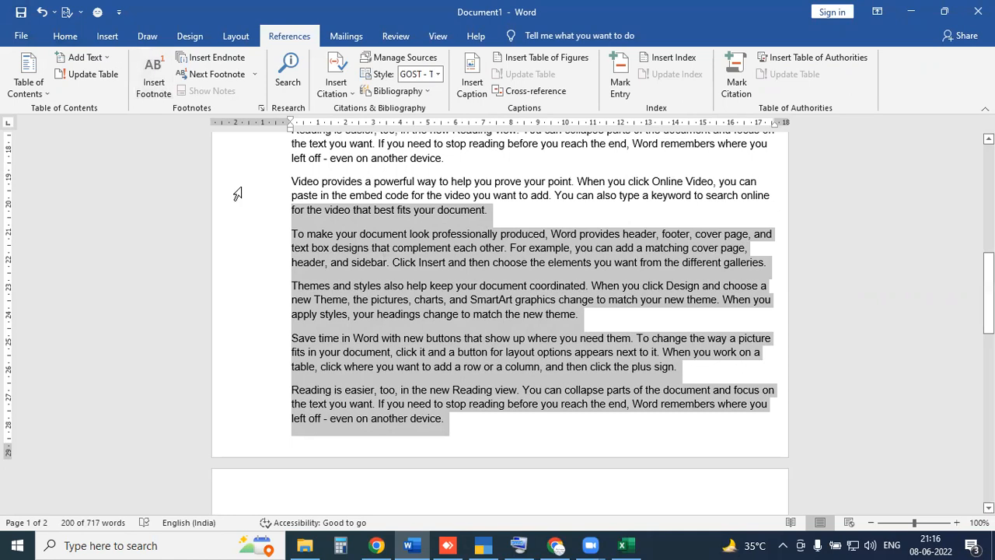
{"action": "left_click", "coordinate": [911, 11]}
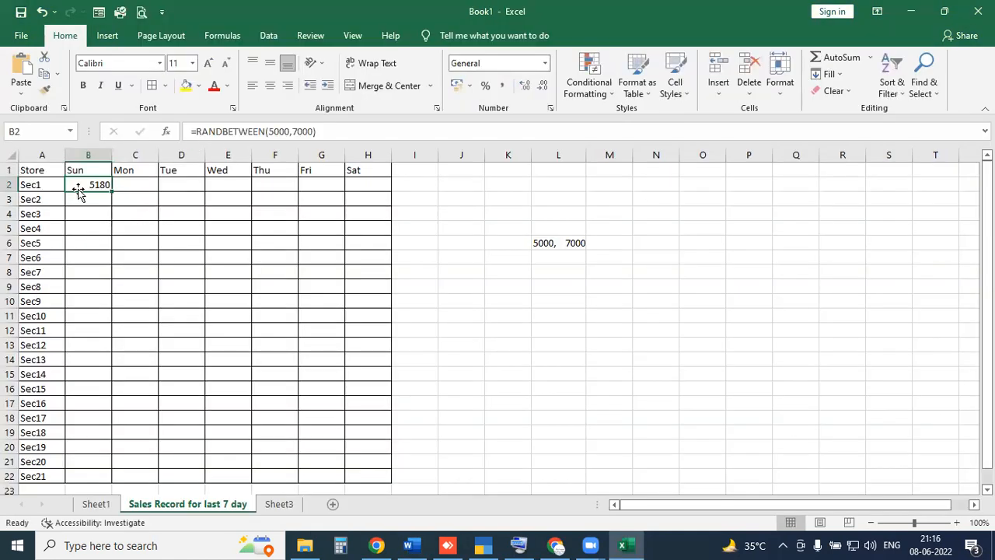
Step: Select the sales range B2:H22 and examine B2's RANDBETWEEN formula in edit mode, and close it without changes
{"action": "mouse_move", "coordinate": [93, 183]}
{"action": "left_mouse_down"}
{"action": "mouse_move", "coordinate": [375, 304]}
{"action": "mouse_move", "coordinate": [366, 472]}
{"action": "left_mouse_up"}
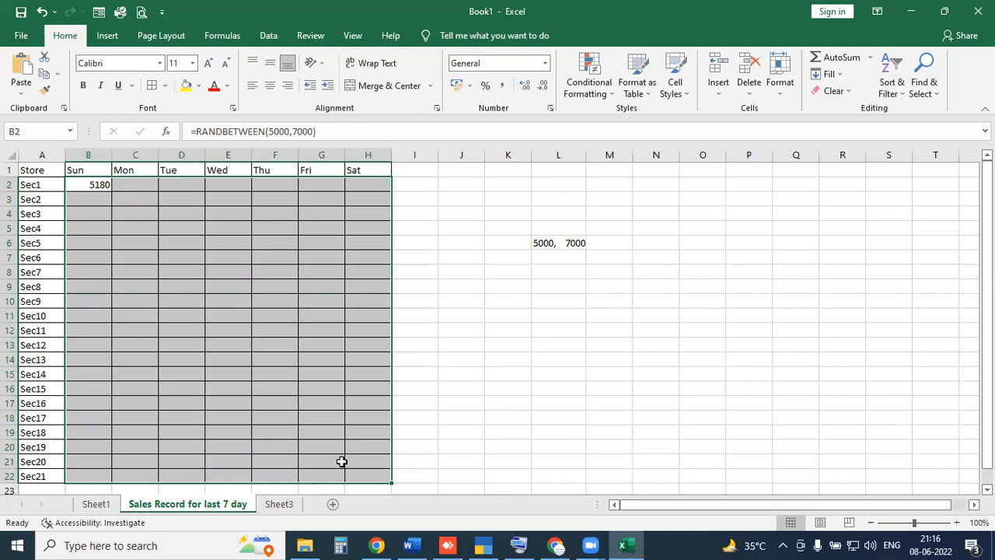
{"action": "left_click", "coordinate": [335, 135]}
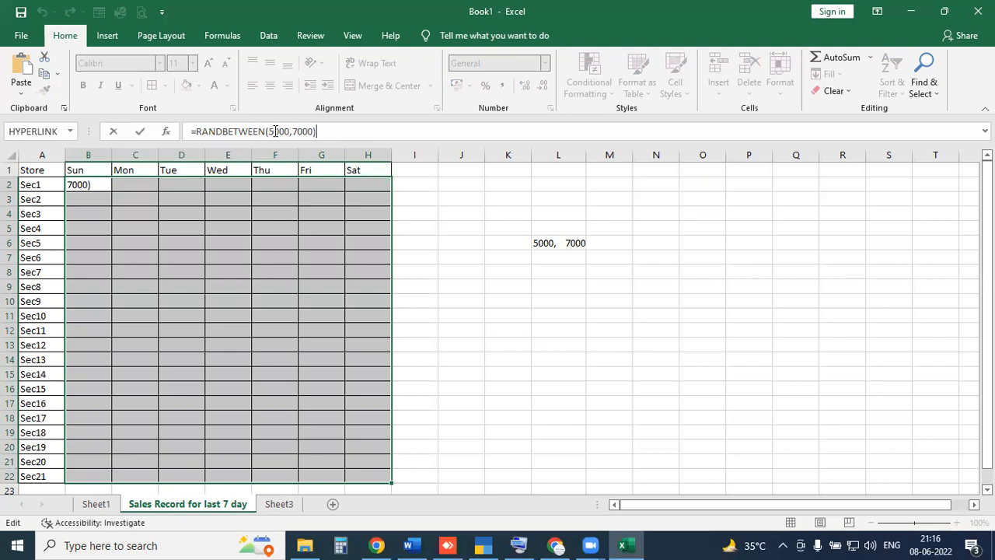
{"action": "key", "text": "Return"}
{"action": "left_click", "coordinate": [171, 229]}
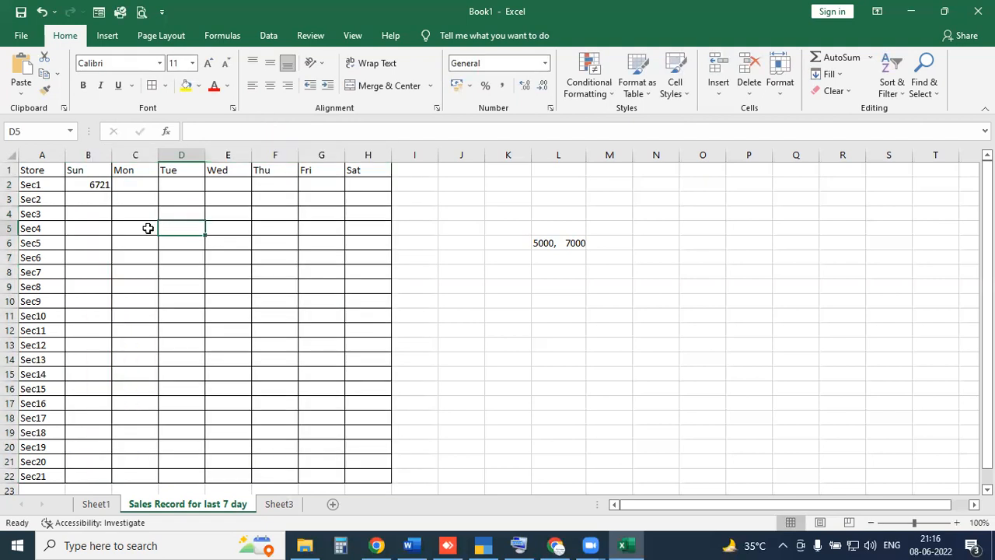
Step: Refill the store names from A2 down to A22 and the weekday headings from B1 across to H1
{"action": "left_click", "coordinate": [50, 186]}
{"action": "left_click", "coordinate": [69, 196]}
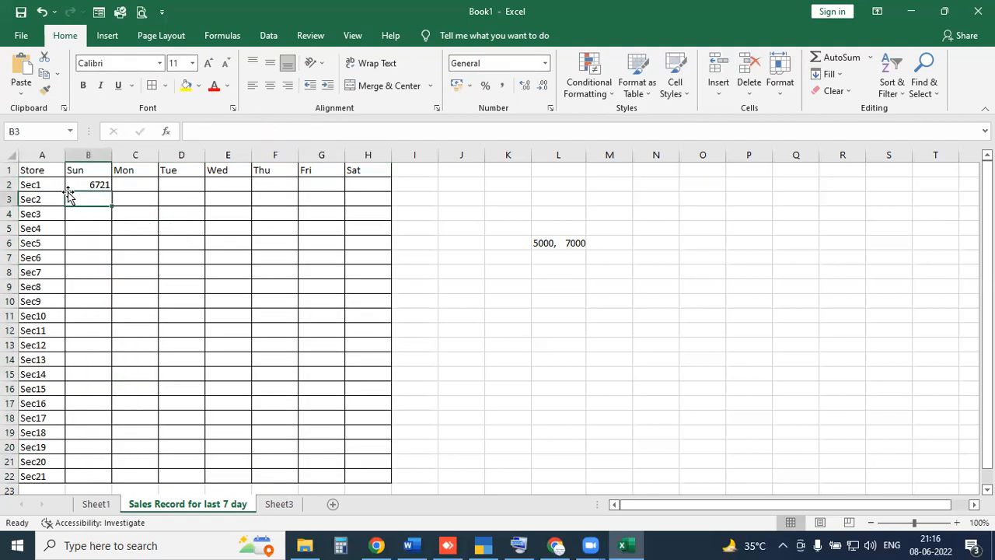
{"action": "left_click", "coordinate": [60, 186]}
{"action": "left_click_drag", "start_coordinate": [66, 192], "coordinate": [43, 476]}
{"action": "left_click", "coordinate": [96, 171]}
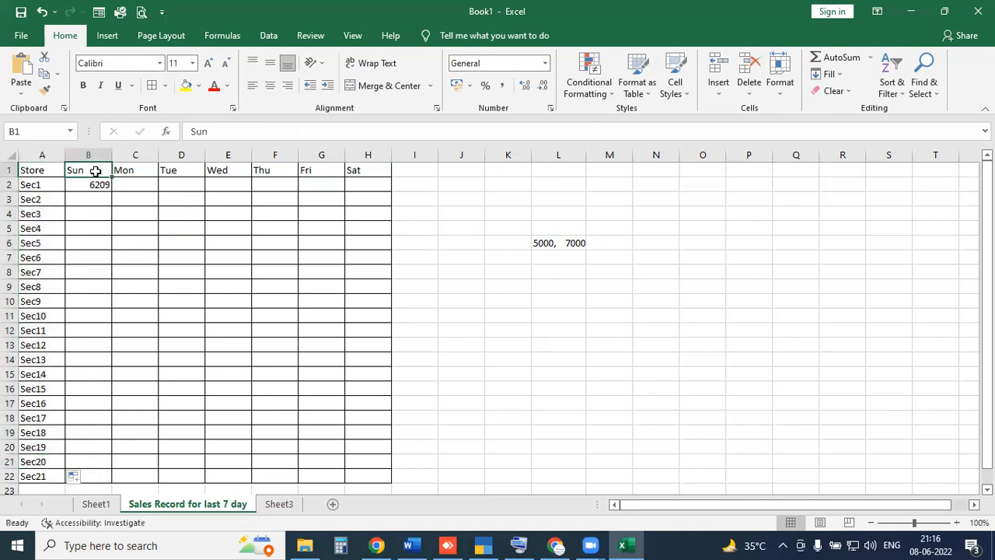
{"action": "left_click_drag", "start_coordinate": [112, 177], "coordinate": [378, 178]}
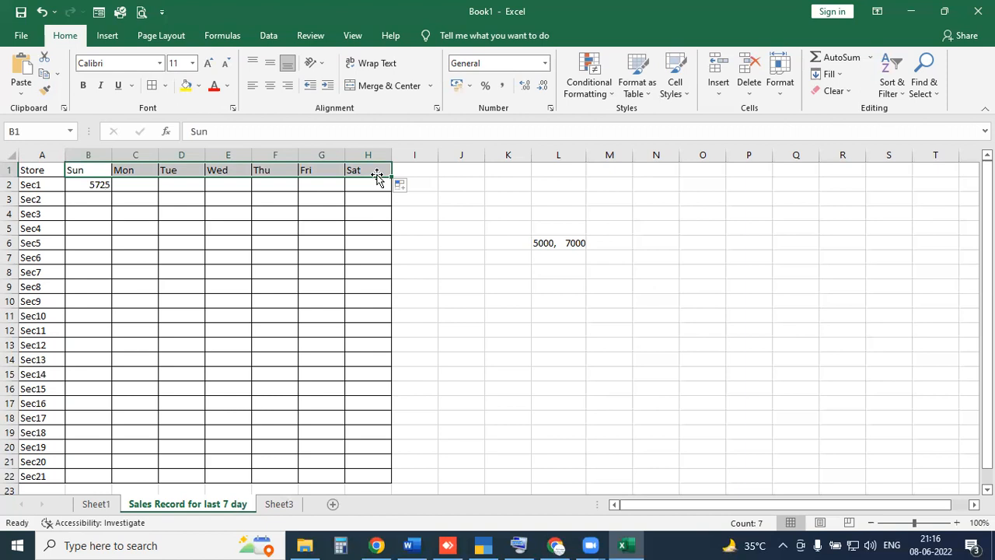
{"action": "left_click", "coordinate": [444, 181]}
Step: Select B2 and mark the cell, its column letter, its row number and its cell address with drawn annotations
{"action": "left_click", "coordinate": [80, 184]}
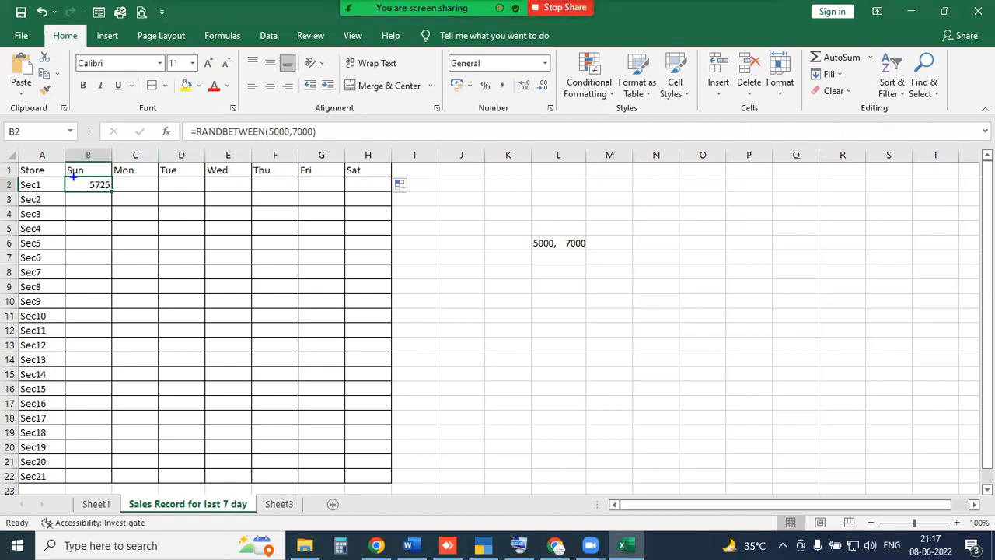
{"action": "key", "text": "ctrl+c"}
{"action": "left_click_drag", "start_coordinate": [95, 158], "coordinate": [98, 176]}
{"action": "left_click_drag", "start_coordinate": [18, 185], "coordinate": [82, 184]}
{"action": "mouse_move", "coordinate": [3, 124]}
{"action": "left_mouse_down"}
{"action": "mouse_move", "coordinate": [37, 112]}
{"action": "mouse_move", "coordinate": [3, 140]}
{"action": "mouse_move", "coordinate": [3, 114]}
{"action": "left_mouse_up"}
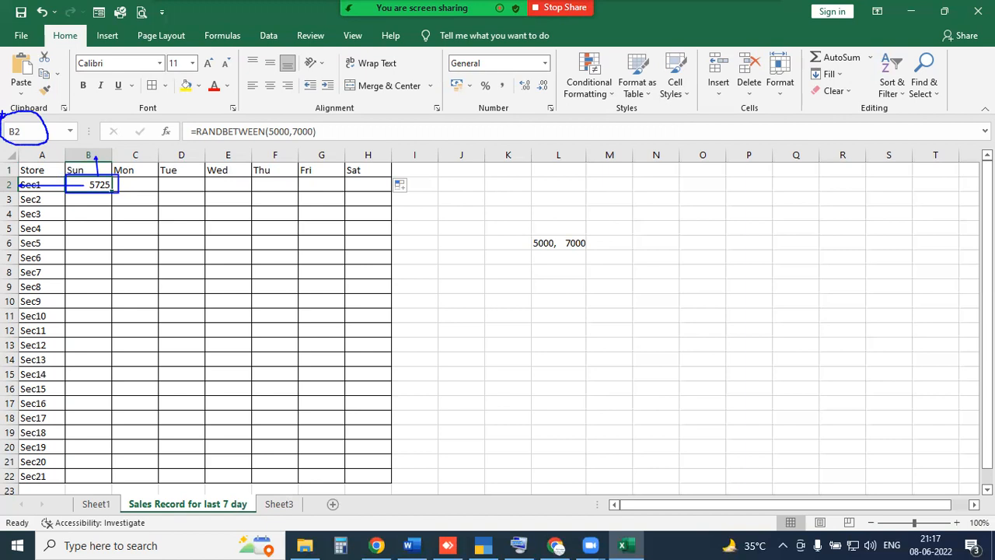
Step: Fill B2's RANDBETWEEN formula down the Sun column to B22, and undo the fill
{"action": "key", "text": "Escape"}
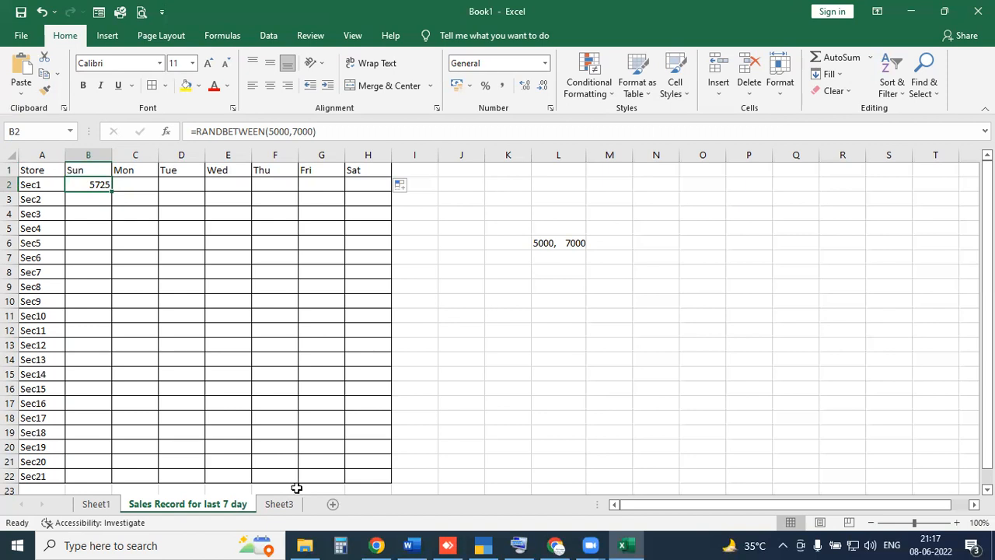
{"action": "left_click", "coordinate": [86, 201]}
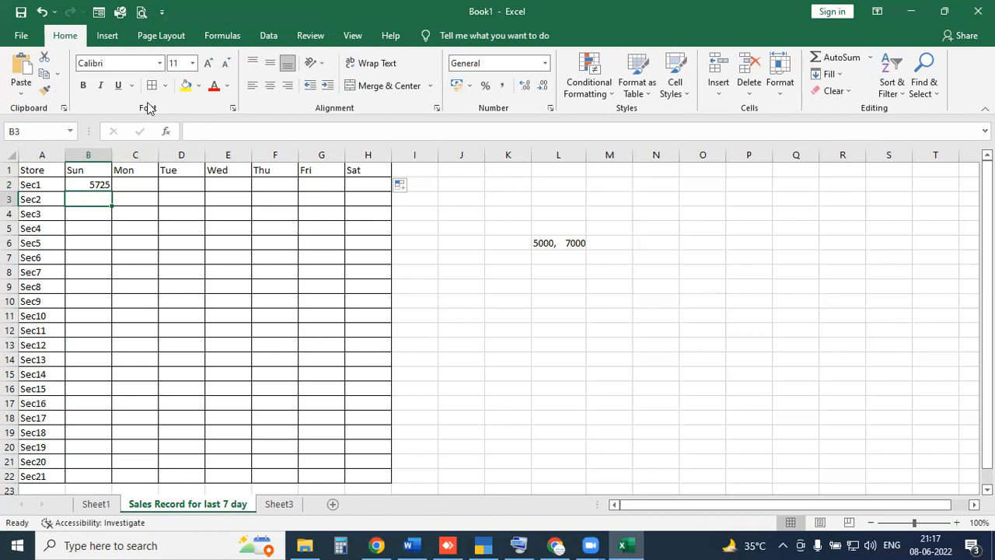
{"action": "left_click", "coordinate": [106, 186]}
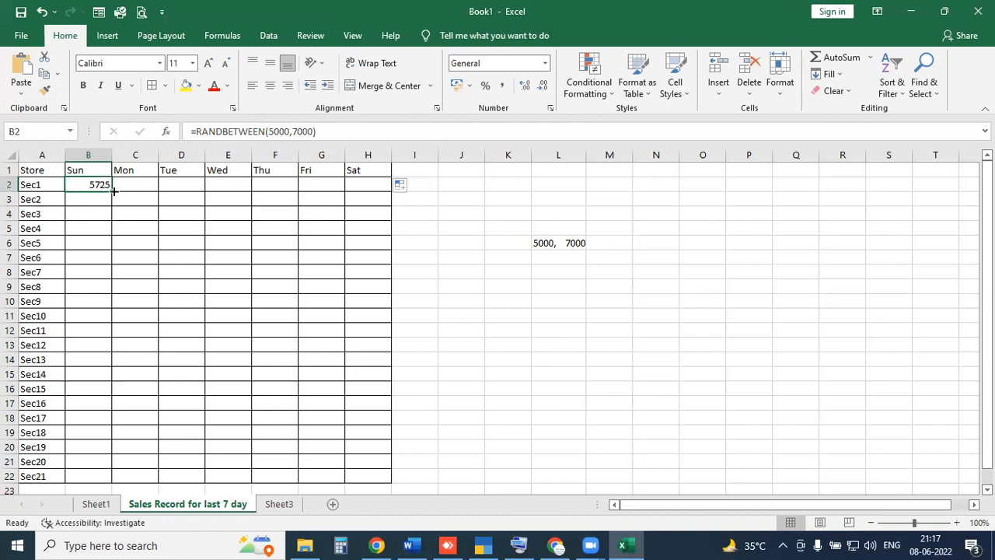
{"action": "left_click_drag", "start_coordinate": [114, 191], "coordinate": [98, 477]}
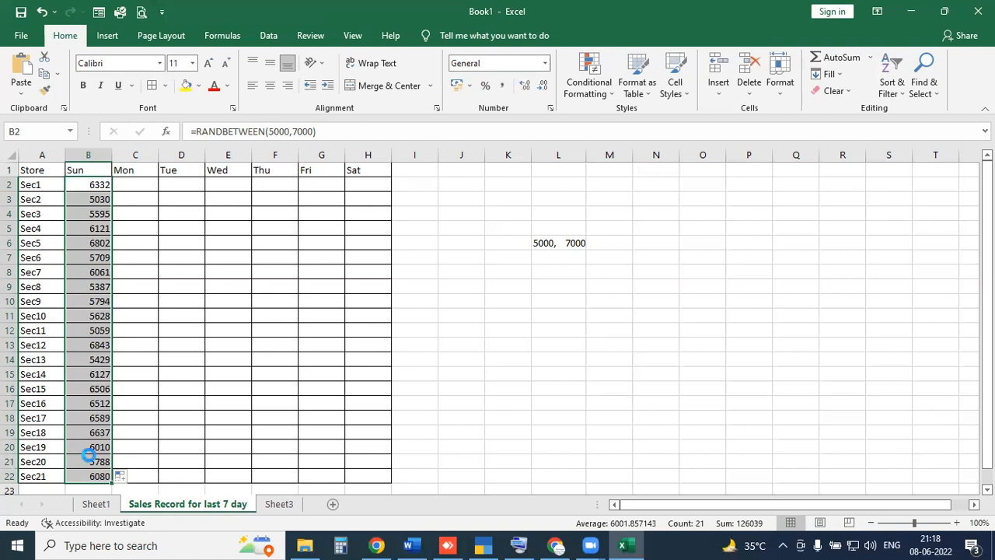
{"action": "key", "text": "ctrl+z"}
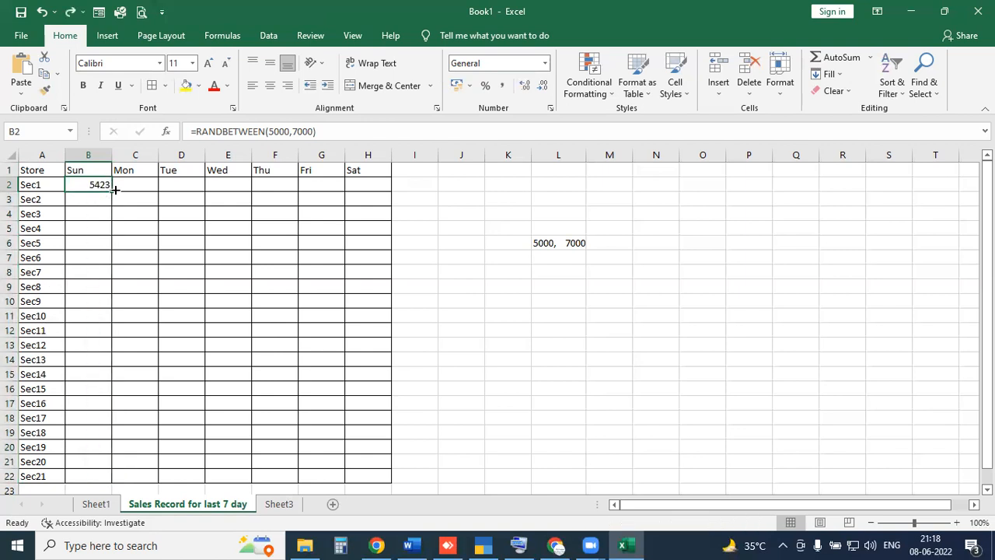
Step: Refill B2's formula down to B22, mark a diagonal line across the sales table, and undo the fill
{"action": "left_click_drag", "start_coordinate": [113, 191], "coordinate": [101, 485]}
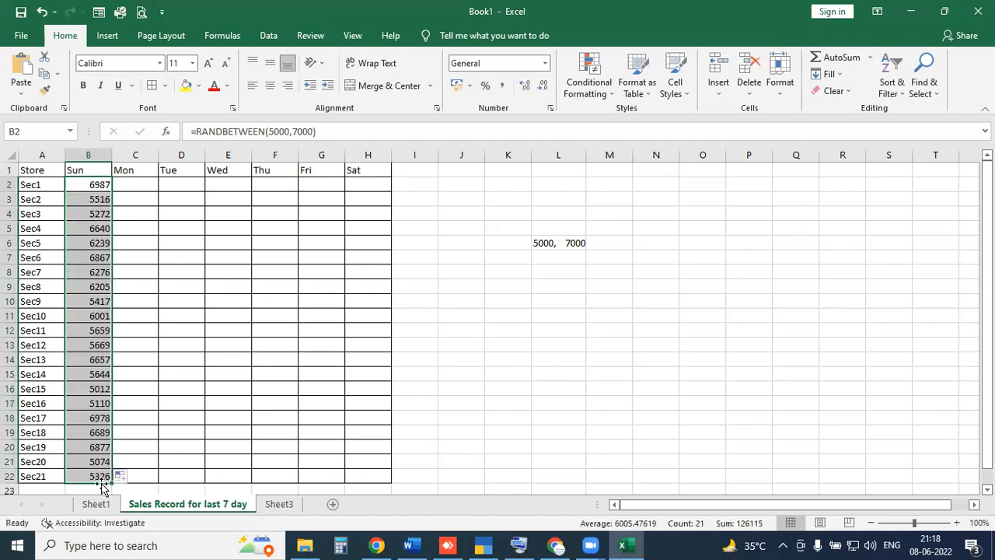
{"action": "left_click", "coordinate": [155, 243]}
{"action": "left_click_drag", "start_coordinate": [92, 182], "coordinate": [321, 374]}
{"action": "mouse_move", "coordinate": [103, 187]}
{"action": "left_mouse_down"}
{"action": "mouse_move", "coordinate": [241, 293]}
{"action": "mouse_move", "coordinate": [396, 449]}
{"action": "left_mouse_up"}
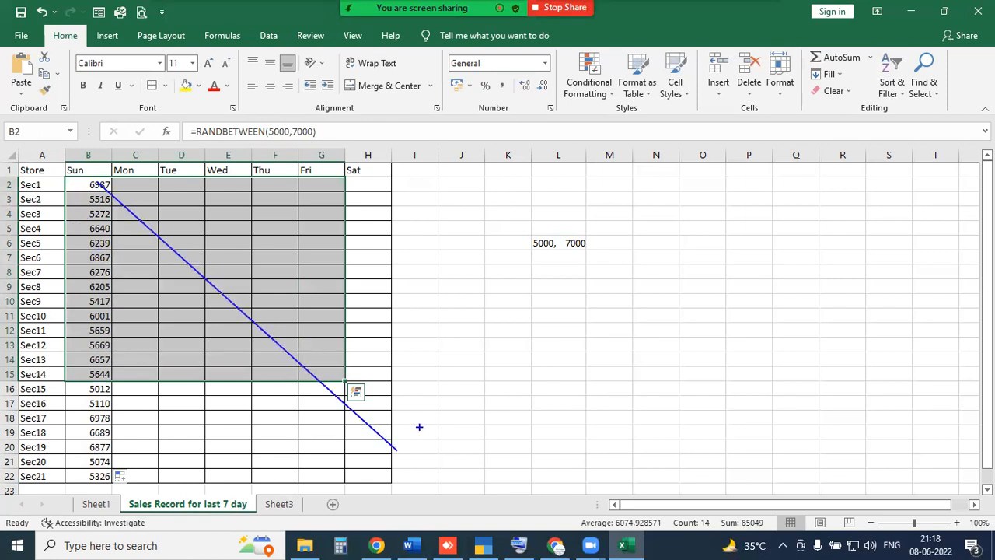
{"action": "key", "text": "ctrl+z"}
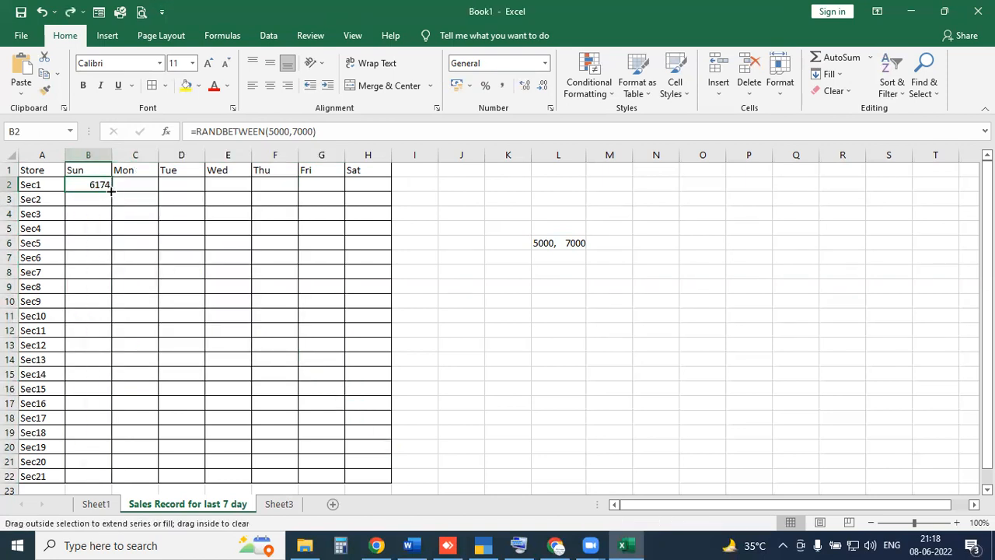
{"action": "mouse_move", "coordinate": [114, 191]}
{"action": "left_mouse_down"}
{"action": "mouse_move", "coordinate": [162, 254]}
{"action": "mouse_move", "coordinate": [308, 371]}
{"action": "left_mouse_up"}
{"action": "mouse_move", "coordinate": [93, 199]}
{"action": "left_mouse_down"}
{"action": "mouse_move", "coordinate": [93, 395]}
{"action": "mouse_move", "coordinate": [80, 446]}
{"action": "left_mouse_up"}
{"action": "left_click_drag", "start_coordinate": [114, 190], "coordinate": [382, 193]}
{"action": "key", "text": "Escape"}
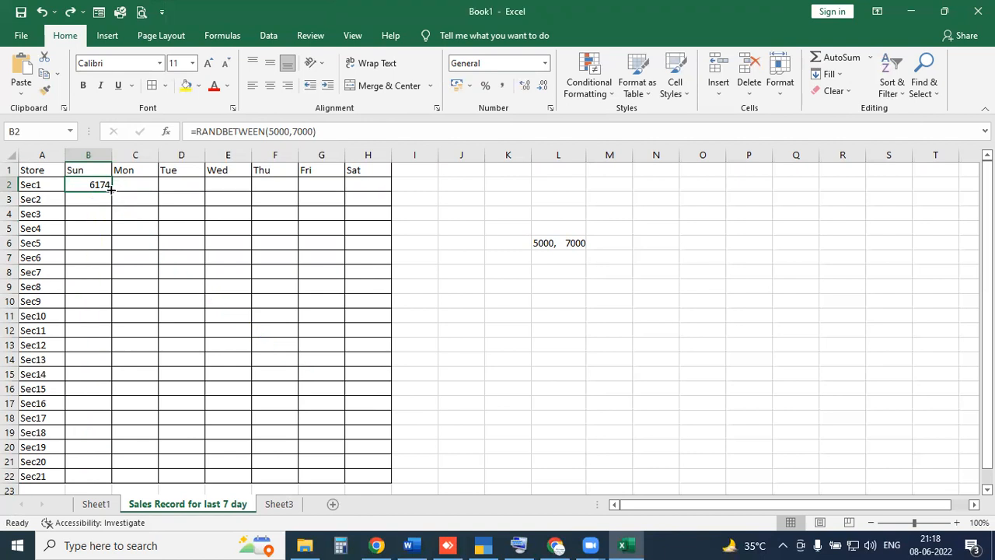
Step: Fill B2's RANDBETWEEN formula down to B22 and across to H22 to complete the weekly sales table
{"action": "double_click", "coordinate": [111, 190]}
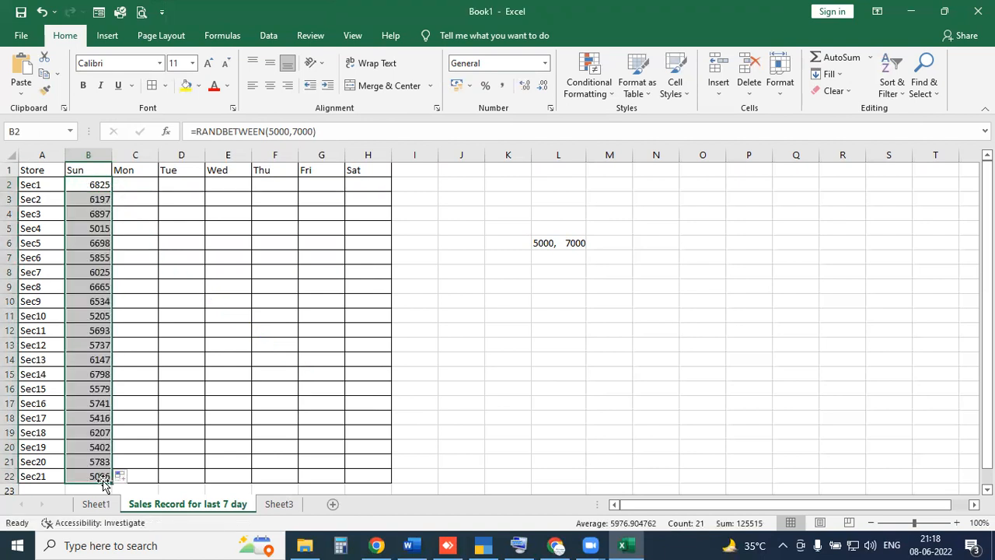
{"action": "left_click_drag", "start_coordinate": [111, 484], "coordinate": [380, 474]}
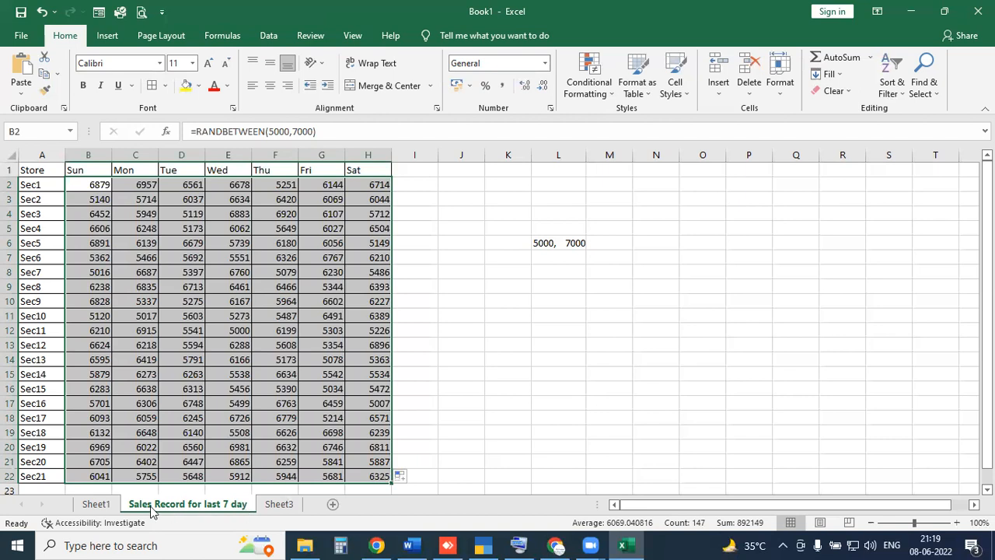
Step: On Sheet3, fill B2's RANDBETWEEN marks formula across to F2 and down to F22, and deselect the table
{"action": "left_click", "coordinate": [280, 504]}
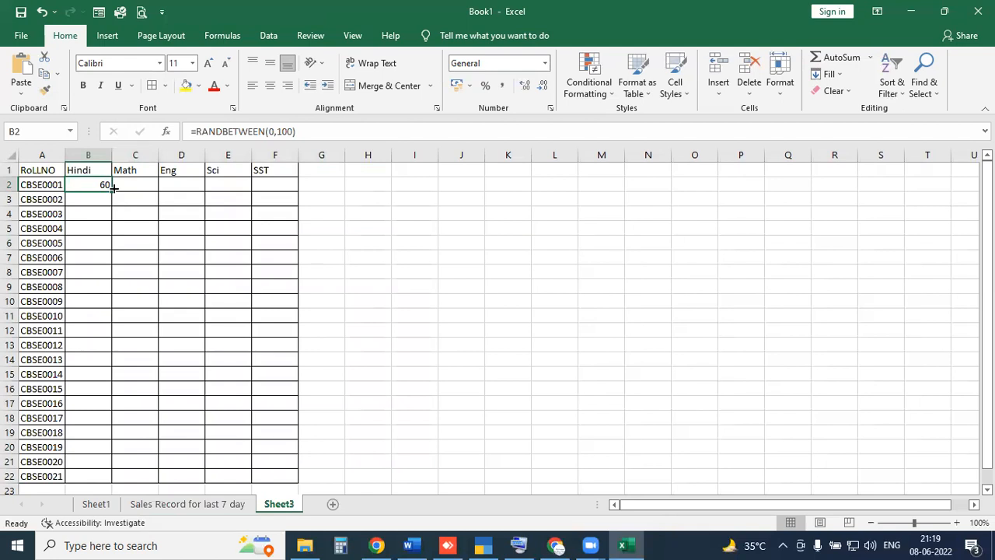
{"action": "left_click_drag", "start_coordinate": [113, 188], "coordinate": [285, 179]}
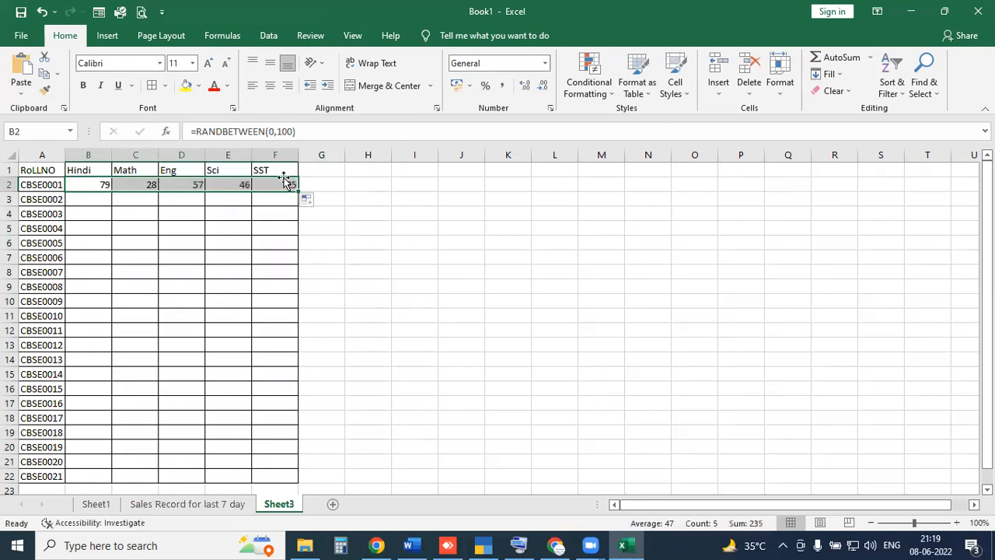
{"action": "double_click", "coordinate": [298, 188]}
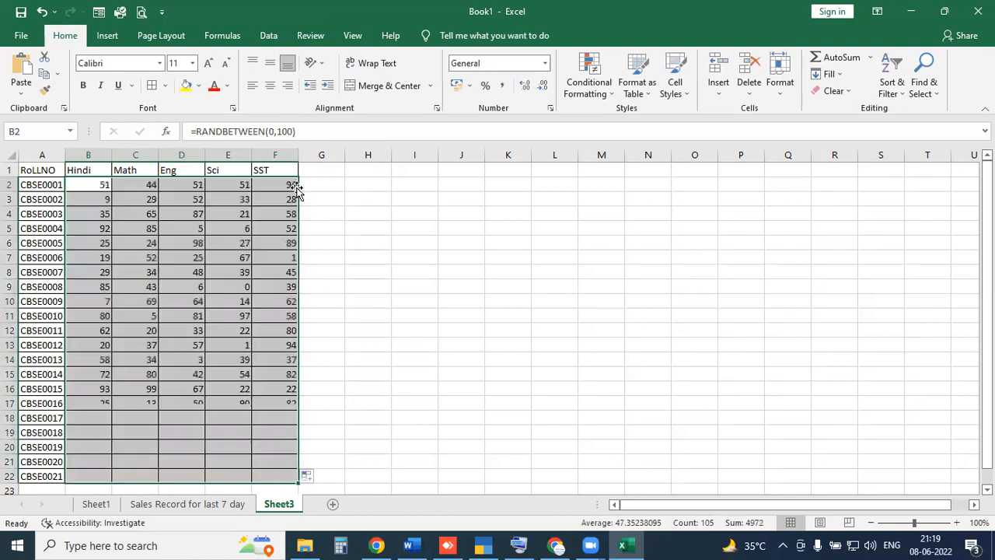
{"action": "left_click", "coordinate": [430, 188]}
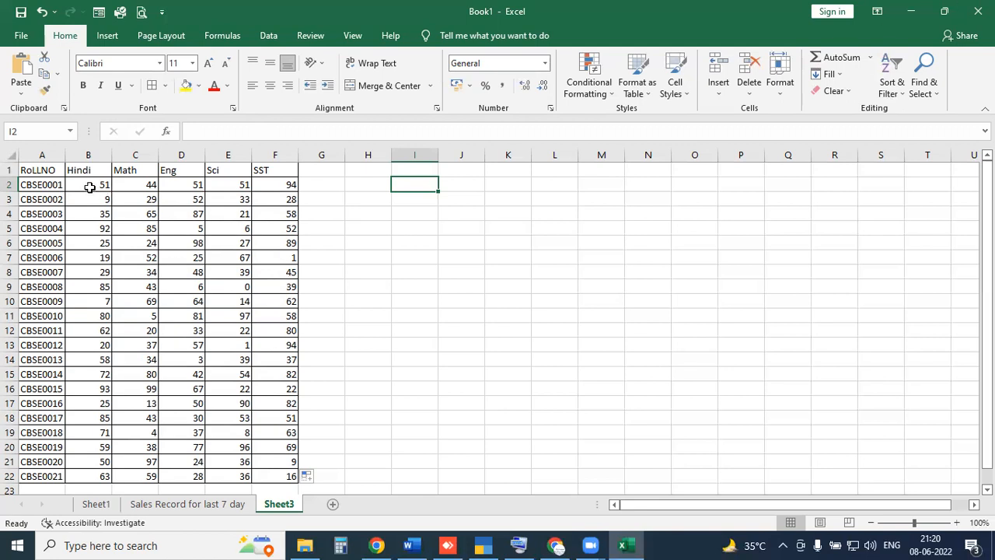
Step: Enter the heading "remraks" in J1 and placeholder entries such as "sdf" in each cell from J2 to J20
{"action": "left_click", "coordinate": [468, 167]}
{"action": "type", "text": "remoarks"}
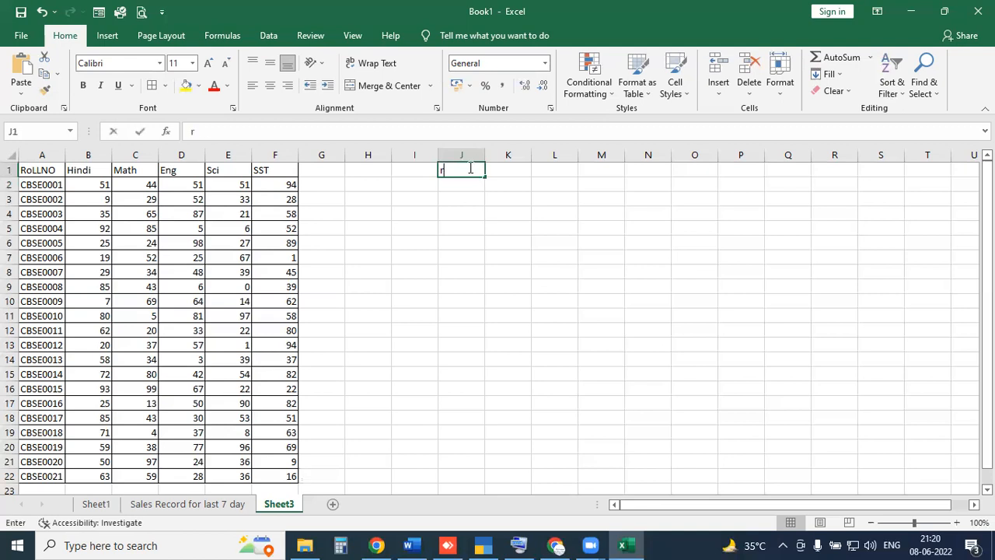
{"action": "key", "text": "BackSpace"}
{"action": "key", "text": "BackSpace"}
{"action": "key", "text": "BackSpace"}
{"action": "key", "text": "BackSpace"}
{"action": "key", "text": "BackSpace"}
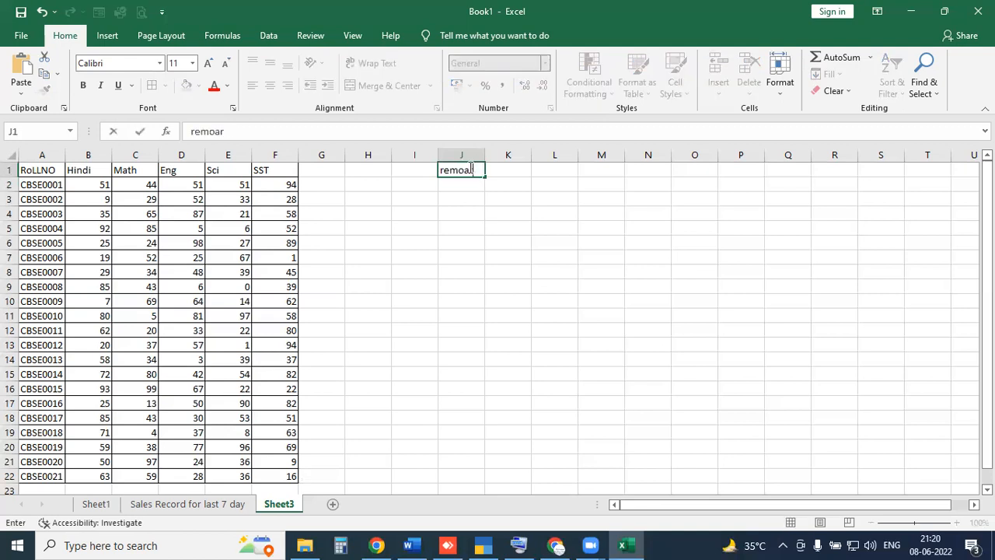
{"action": "type", "text": "raks"}
{"action": "key", "text": "Return"}
{"action": "type", "text": "dfs"}
{"action": "key", "text": "Return"}
{"action": "type", "text": "sdf"}
{"action": "key", "text": "Return"}
{"action": "type", "text": "sdf"}
{"action": "key", "text": "Return"}
{"action": "type", "text": "sdf"}
{"action": "key", "text": "Return"}
{"action": "type", "text": "sdf"}
{"action": "key", "text": "Return"}
{"action": "type", "text": "sdf"}
{"action": "key", "text": "Return"}
{"action": "type", "text": "dsf"}
{"action": "key", "text": "Return"}
{"action": "type", "text": "sdf"}
{"action": "key", "text": "Return"}
{"action": "type", "text": "sdf"}
{"action": "key", "text": "Return"}
{"action": "type", "text": "sdf"}
{"action": "key", "text": "Return"}
{"action": "type", "text": "sdf"}
{"action": "key", "text": "Return"}
{"action": "type", "text": "dsf sdf"}
{"action": "key", "text": "Return"}
{"action": "type", "text": "sdf"}
{"action": "key", "text": "Return"}
{"action": "type", "text": "sdf"}
{"action": "key", "text": "Return"}
{"action": "type", "text": "sdf"}
{"action": "key", "text": "Return"}
{"action": "type", "text": "sdf"}
{"action": "key", "text": "Return"}
{"action": "type", "text": "sdf"}
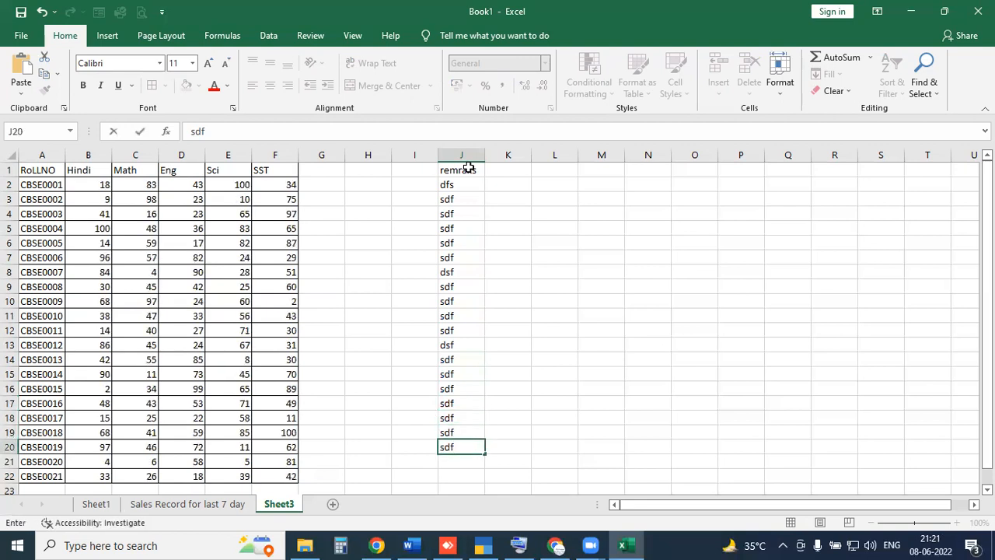
Step: Enter the placeholder text "sdf" in each cell of column M from M1 to M15
{"action": "left_click", "coordinate": [584, 171]}
{"action": "type", "text": "sdf"}
{"action": "key", "text": "Return"}
{"action": "type", "text": "sdf"}
{"action": "key", "text": "Return"}
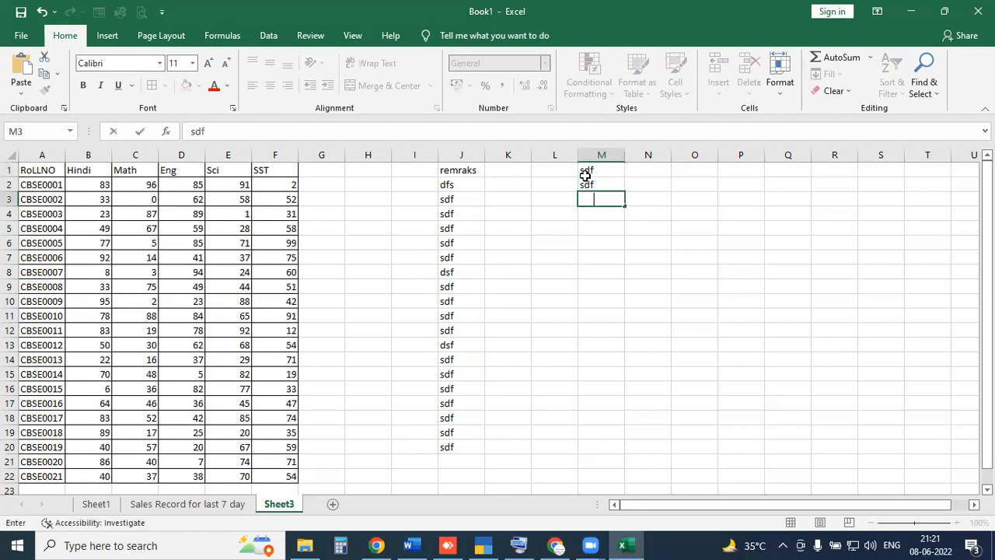
{"action": "key", "text": "Return"}
{"action": "type", "text": "sdf"}
{"action": "key", "text": "Return"}
{"action": "type", "text": "sdf"}
{"action": "key", "text": "Return"}
{"action": "type", "text": "sdf"}
{"action": "key", "text": "Return"}
{"action": "type", "text": "sdf"}
{"action": "key", "text": "Return"}
{"action": "type", "text": "sdf"}
{"action": "key", "text": "Return"}
{"action": "type", "text": "sdf"}
{"action": "key", "text": "Return"}
{"action": "type", "text": "sdf"}
{"action": "key", "text": "Return"}
{"action": "type", "text": "sdf"}
{"action": "key", "text": "Return"}
{"action": "type", "text": "sdf"}
{"action": "key", "text": "Return"}
{"action": "type", "text": "sdf"}
{"action": "key", "text": "Return"}
{"action": "type", "text": "sdf"}
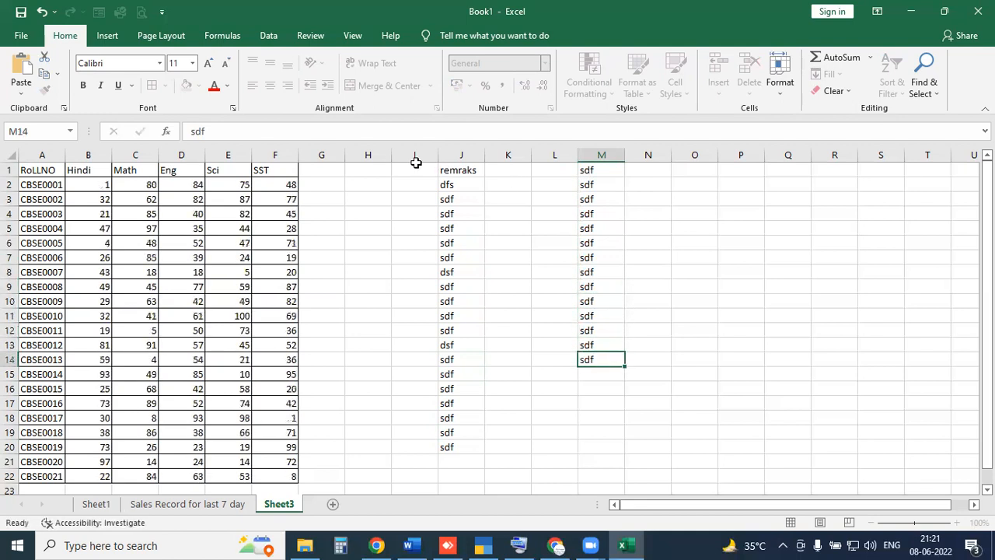
{"action": "key", "text": "Return"}
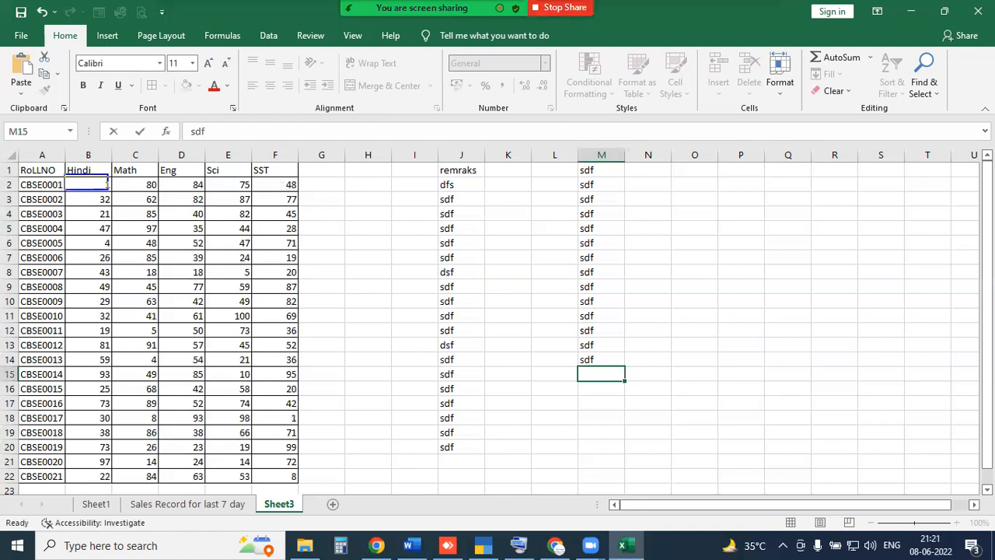
Step: Select F1, A5 and J1 in turn and mark how each cell's typed text matches its formula bar content
{"action": "left_click", "coordinate": [100, 182]}
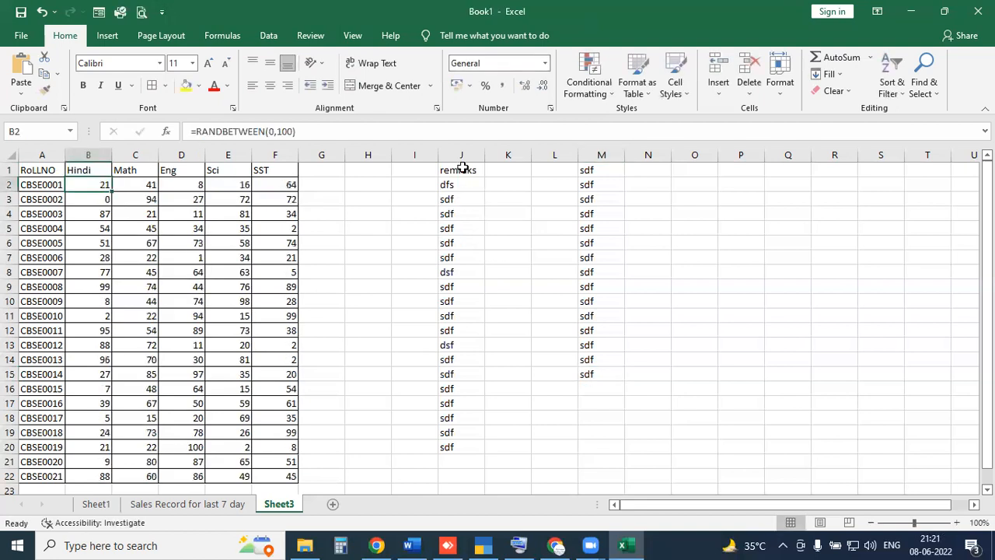
{"action": "left_click", "coordinate": [275, 170]}
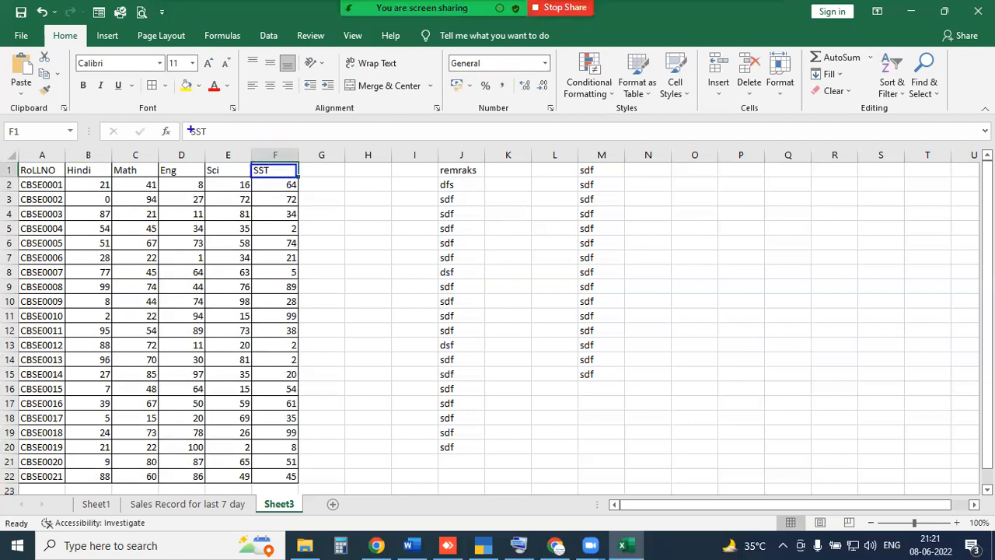
{"action": "mouse_move", "coordinate": [205, 135]}
{"action": "left_mouse_down"}
{"action": "mouse_move", "coordinate": [258, 162]}
{"action": "mouse_move", "coordinate": [202, 121]}
{"action": "mouse_move", "coordinate": [186, 134]}
{"action": "mouse_move", "coordinate": [221, 119]}
{"action": "left_mouse_up"}
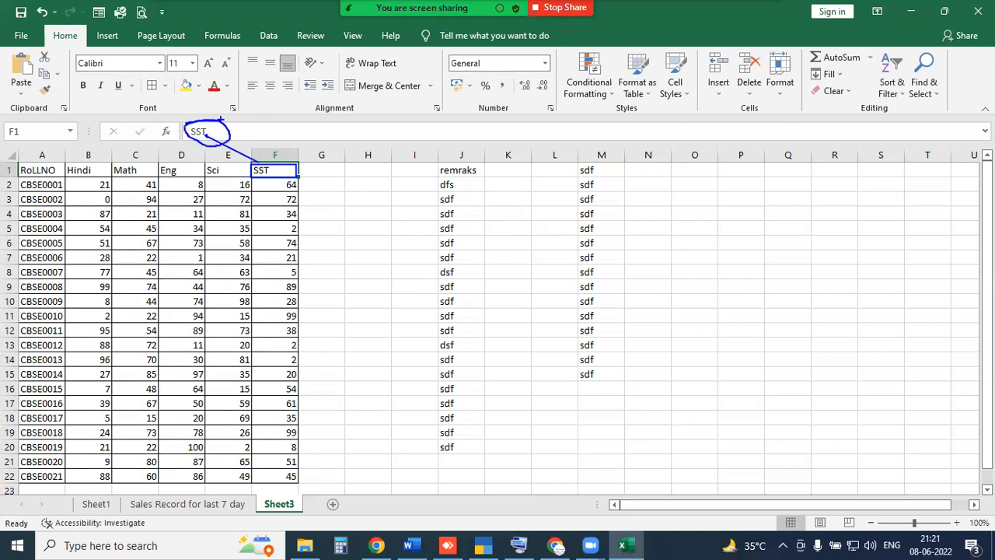
{"action": "left_click", "coordinate": [32, 230]}
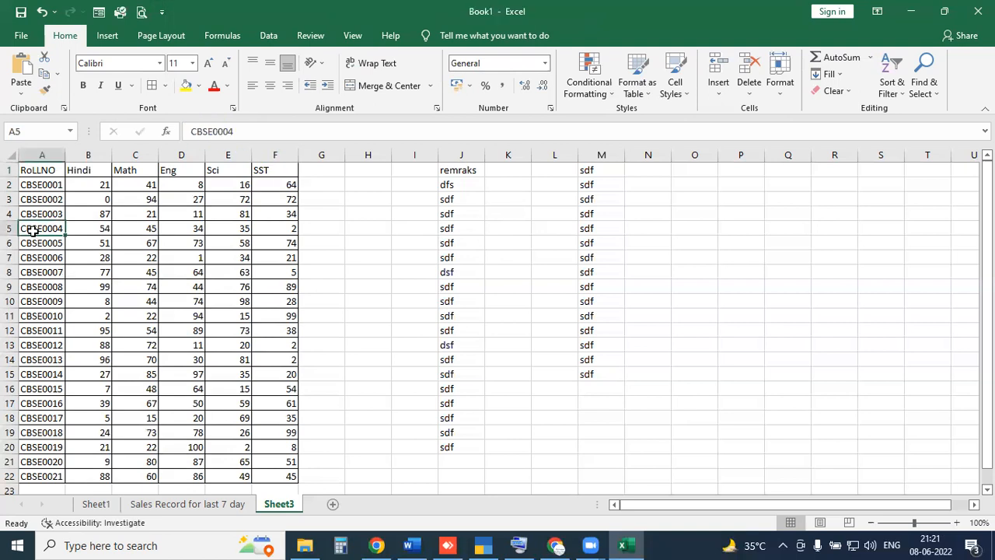
{"action": "mouse_move", "coordinate": [38, 231]}
{"action": "left_mouse_down"}
{"action": "mouse_move", "coordinate": [200, 143]}
{"action": "mouse_move", "coordinate": [208, 125]}
{"action": "mouse_move", "coordinate": [190, 123]}
{"action": "mouse_move", "coordinate": [244, 126]}
{"action": "mouse_move", "coordinate": [198, 140]}
{"action": "mouse_move", "coordinate": [188, 126]}
{"action": "left_mouse_up"}
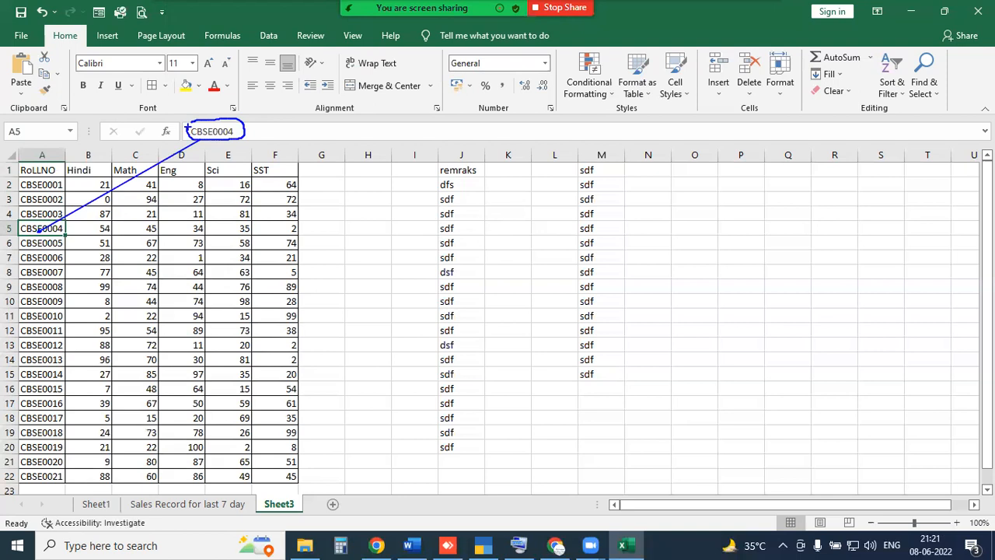
{"action": "left_click", "coordinate": [459, 169]}
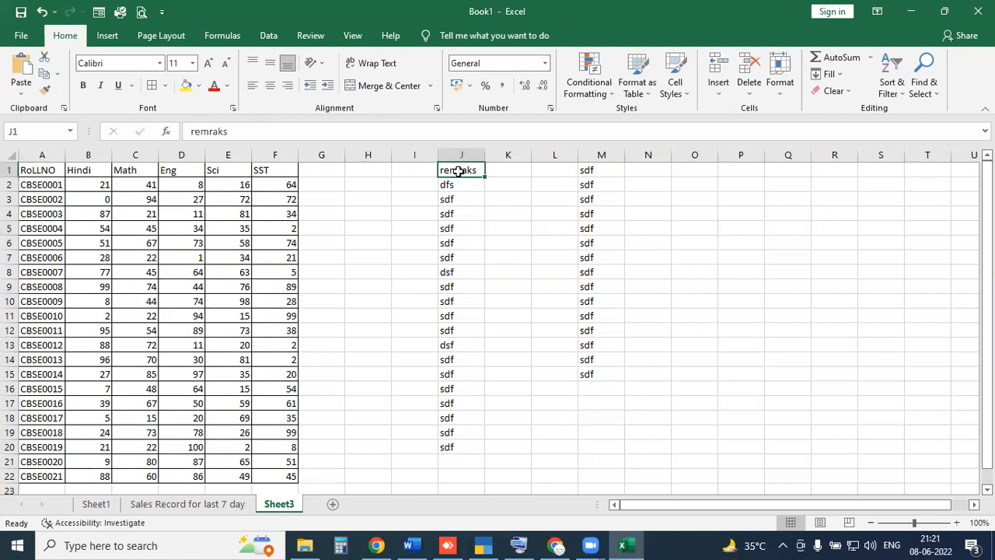
{"action": "left_click_drag", "start_coordinate": [440, 164], "coordinate": [231, 132]}
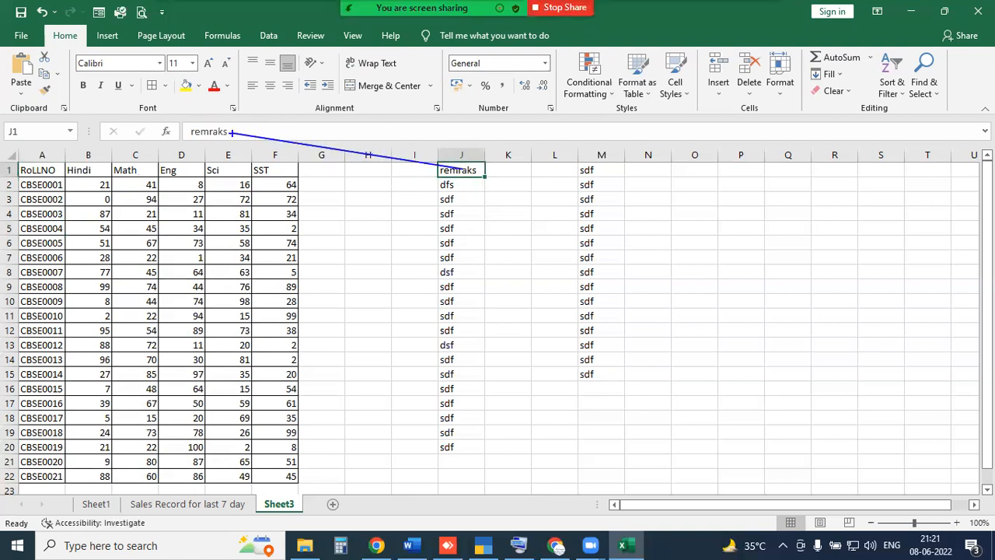
Step: Select B2 and D3 and mark the RANDBETWEEN formula behind the marks with drawn annotations
{"action": "left_click", "coordinate": [99, 187]}
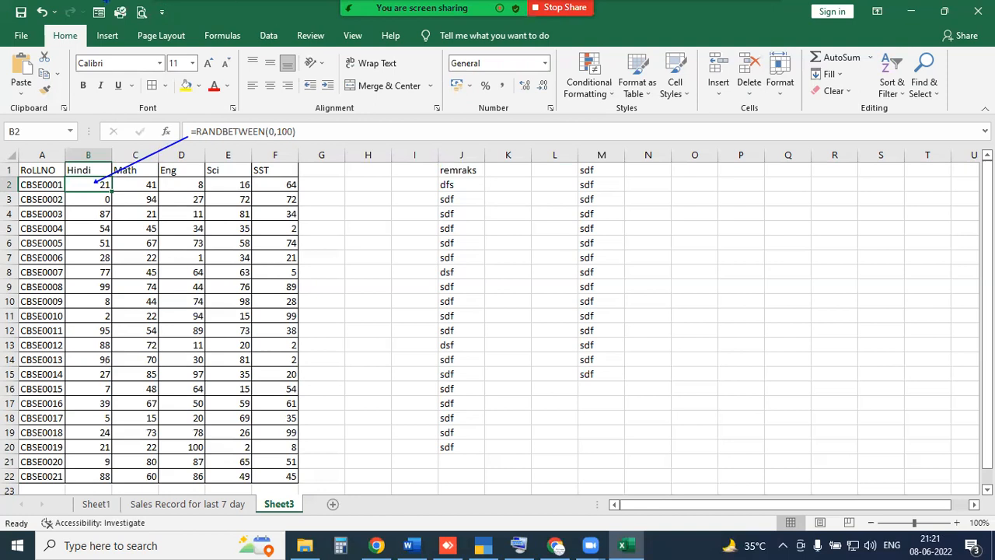
{"action": "mouse_move", "coordinate": [165, 129]}
{"action": "left_mouse_down"}
{"action": "mouse_move", "coordinate": [284, 122]}
{"action": "mouse_move", "coordinate": [289, 147]}
{"action": "mouse_move", "coordinate": [183, 139]}
{"action": "mouse_move", "coordinate": [189, 115]}
{"action": "left_mouse_up"}
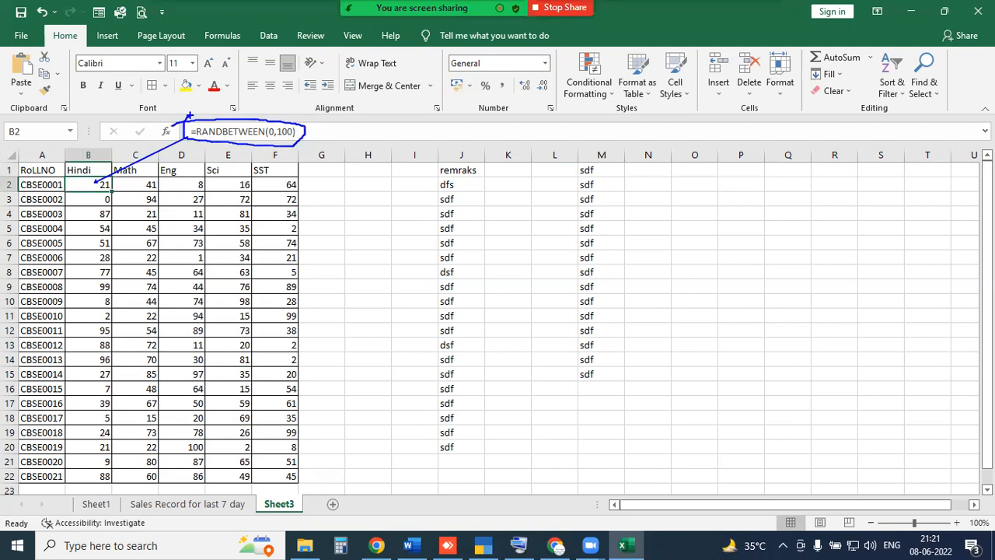
{"action": "left_click", "coordinate": [176, 201]}
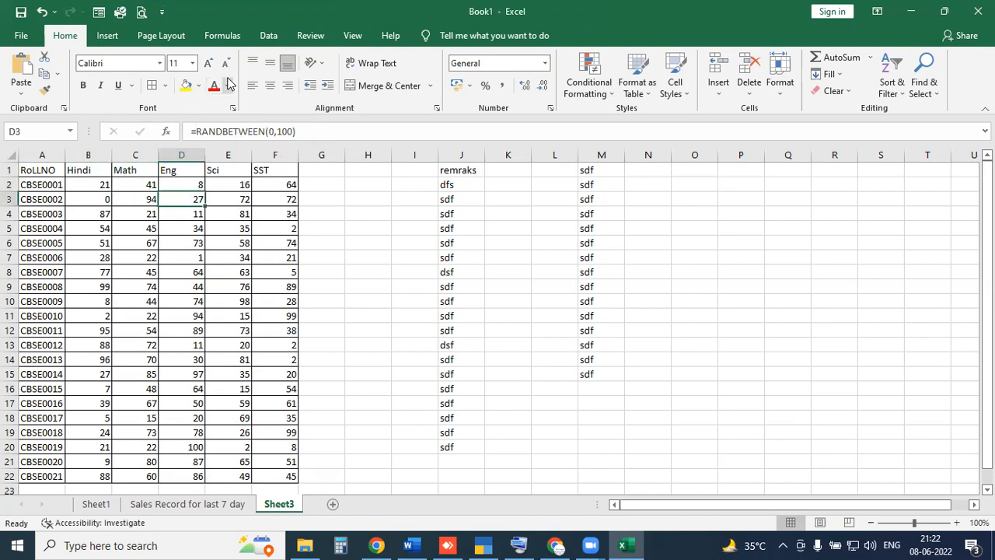
{"action": "mouse_move", "coordinate": [185, 123]}
{"action": "left_mouse_down"}
{"action": "mouse_move", "coordinate": [289, 151]}
{"action": "mouse_move", "coordinate": [160, 120]}
{"action": "mouse_move", "coordinate": [213, 93]}
{"action": "left_mouse_up"}
{"action": "key", "text": "Escape"}
Step: Clear the placeholder text from columns J to N beside the marks table and deselect them
{"action": "key", "text": "ctrl+z"}
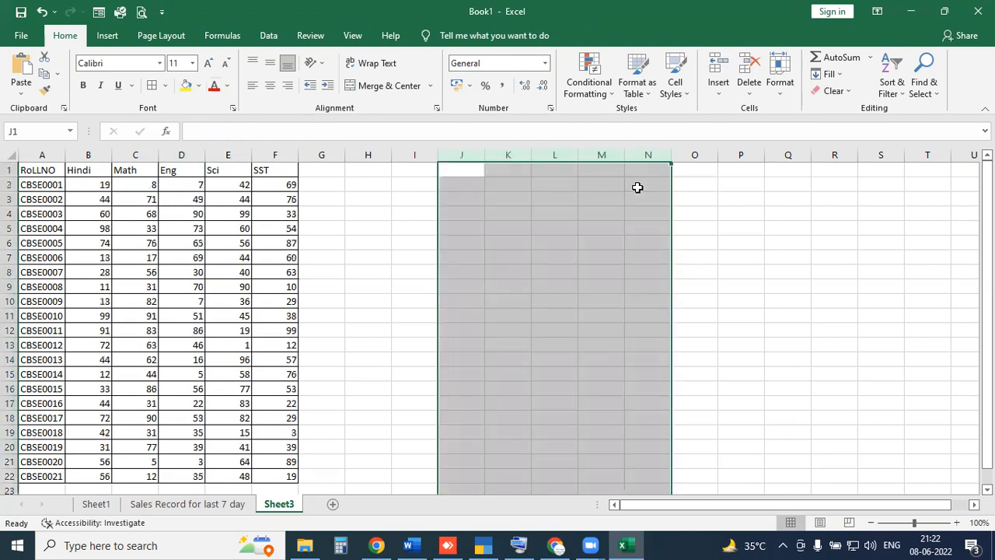
{"action": "left_click", "coordinate": [471, 263]}
{"action": "left_click", "coordinate": [312, 171]}
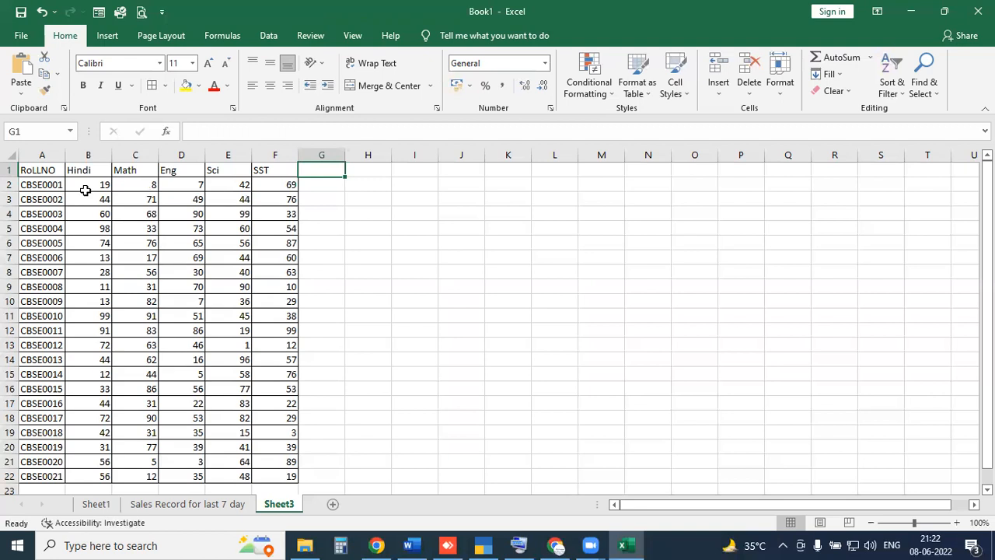
Step: Copy the marks in B2:F22 and paste them normally at K2
{"action": "left_click_drag", "start_coordinate": [89, 184], "coordinate": [264, 477]}
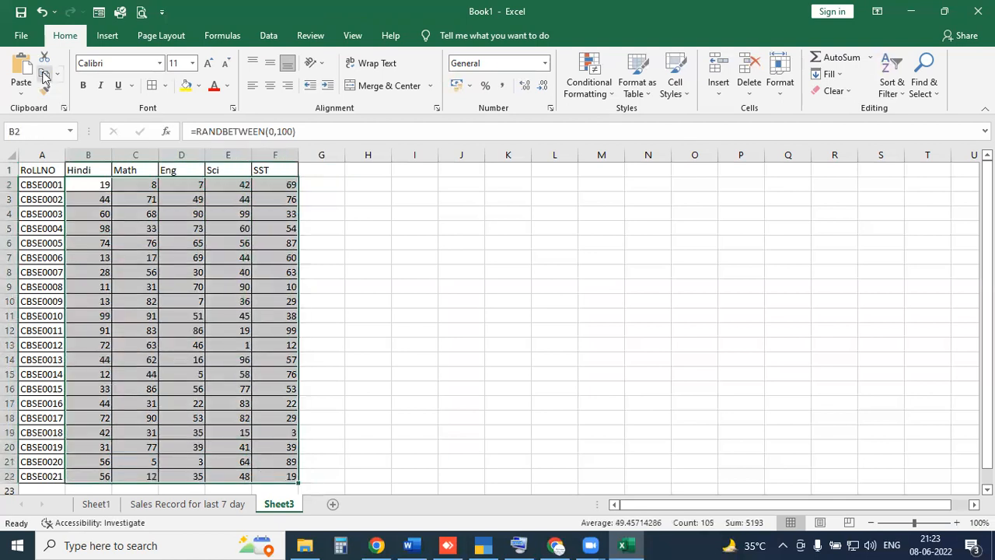
{"action": "left_click", "coordinate": [43, 73]}
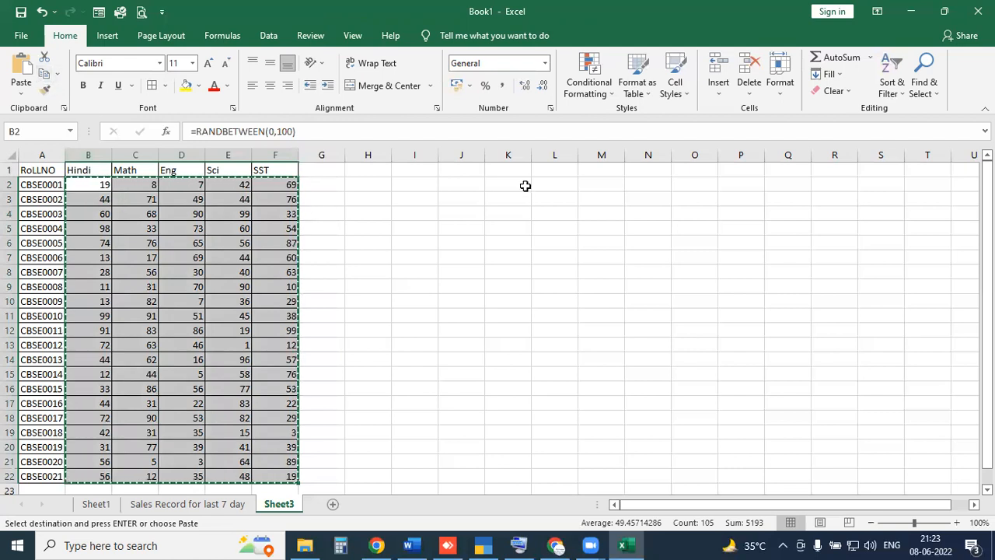
{"action": "left_click", "coordinate": [522, 186]}
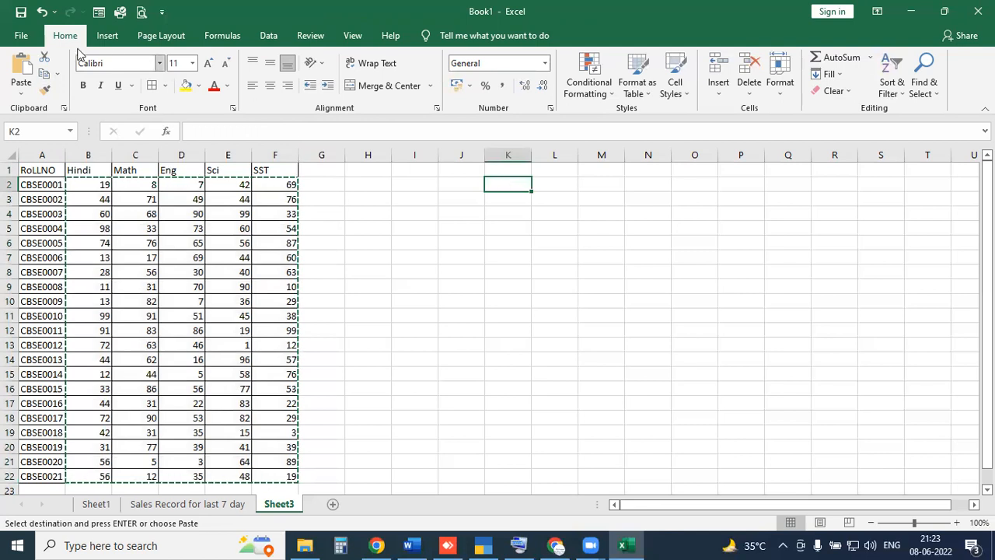
{"action": "left_click", "coordinate": [21, 69]}
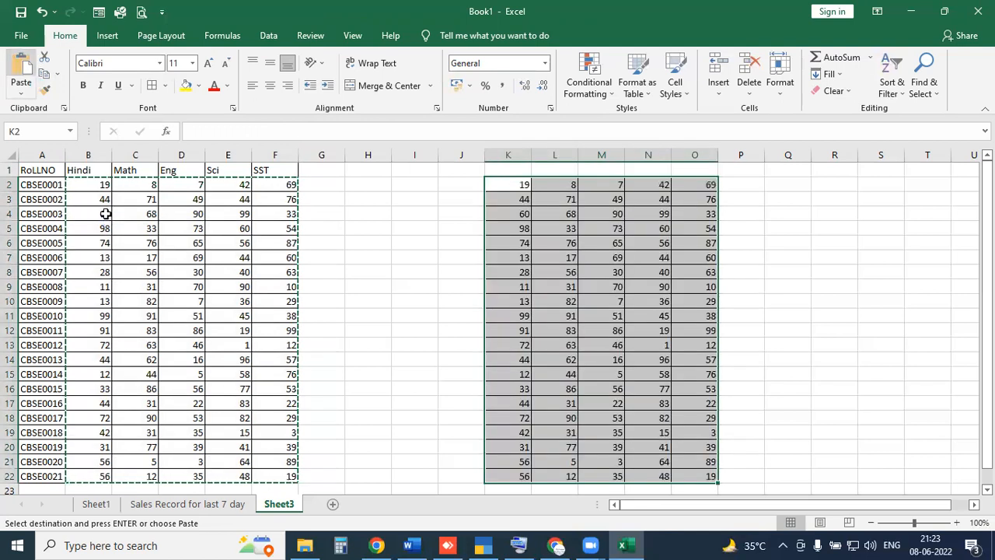
Step: Select K2 and mark B2, K2 and the RANDBETWEEN formula carried over by the paste with drawn annotations
{"action": "left_click", "coordinate": [512, 187]}
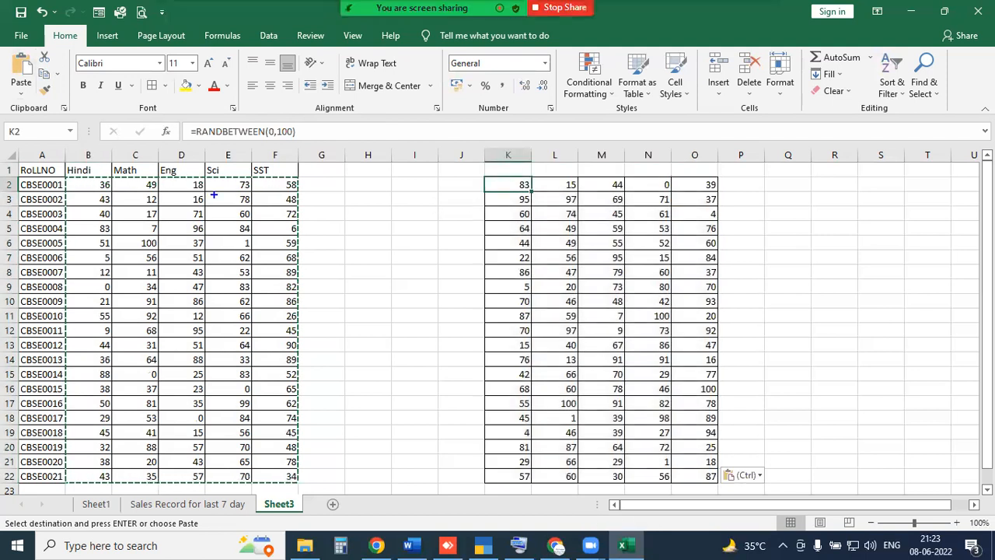
{"action": "left_click_drag", "start_coordinate": [113, 171], "coordinate": [98, 176]}
{"action": "mouse_move", "coordinate": [490, 188]}
{"action": "left_mouse_down"}
{"action": "mouse_move", "coordinate": [498, 180]}
{"action": "mouse_move", "coordinate": [546, 199]}
{"action": "mouse_move", "coordinate": [516, 200]}
{"action": "left_mouse_up"}
{"action": "mouse_move", "coordinate": [180, 142]}
{"action": "left_mouse_down"}
{"action": "mouse_move", "coordinate": [236, 105]}
{"action": "mouse_move", "coordinate": [289, 144]}
{"action": "left_mouse_up"}
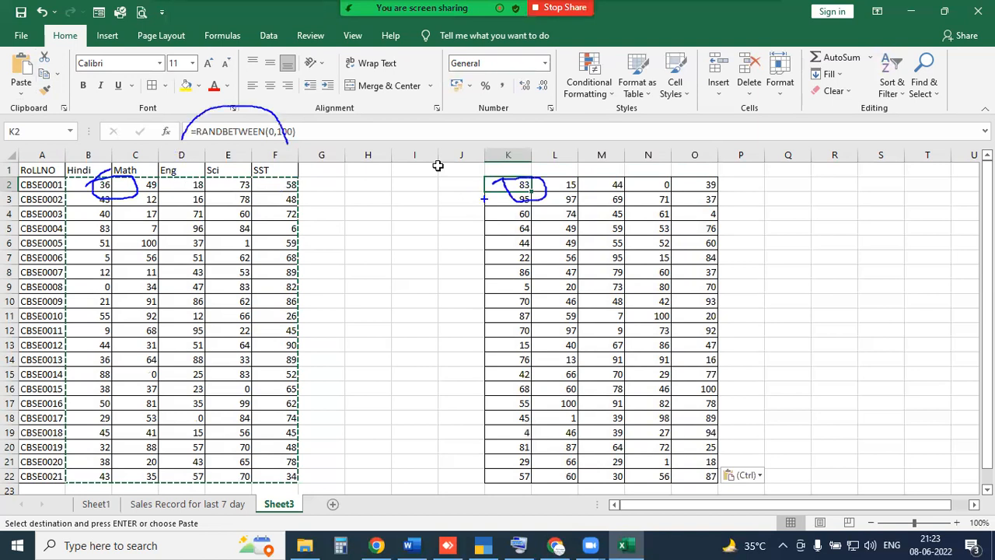
Step: Leave K2's formula editing and undo the normal paste of the marks in K2:O22
{"action": "left_click", "coordinate": [287, 131]}
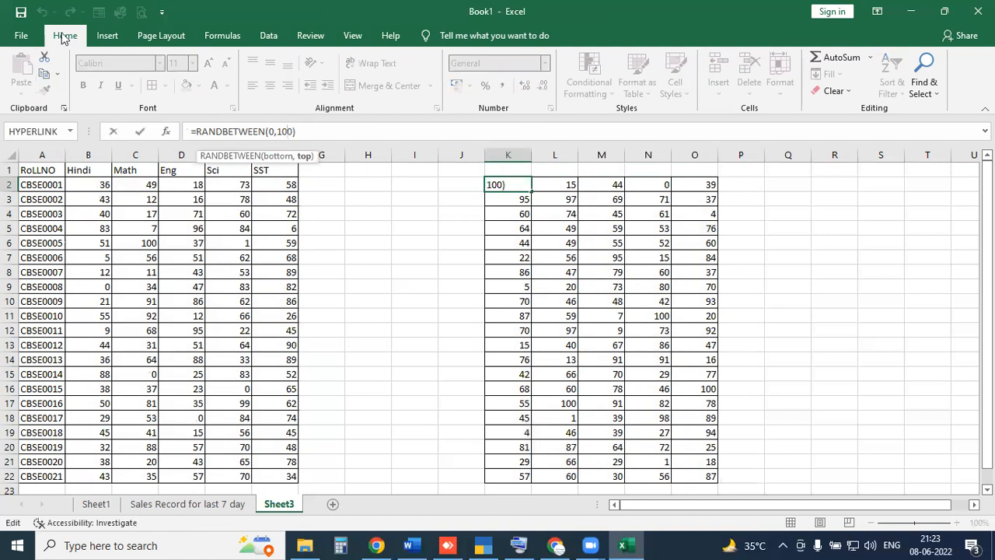
{"action": "left_click", "coordinate": [378, 211]}
{"action": "left_click", "coordinate": [43, 13]}
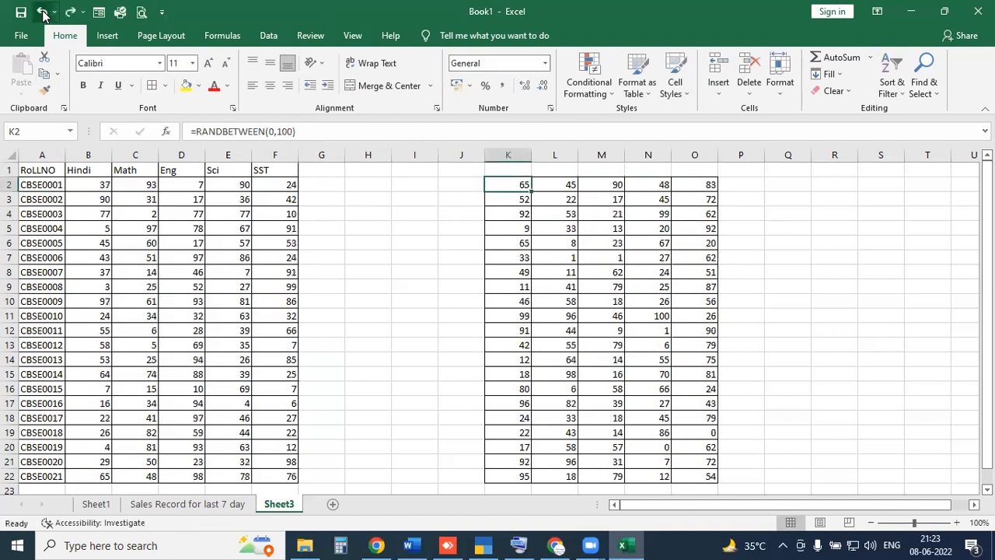
{"action": "left_click", "coordinate": [43, 12]}
Step: Copy the marks in B2:F22, check the formula behind B2, and choose K2 as the paste destination
{"action": "left_click_drag", "start_coordinate": [88, 185], "coordinate": [275, 475]}
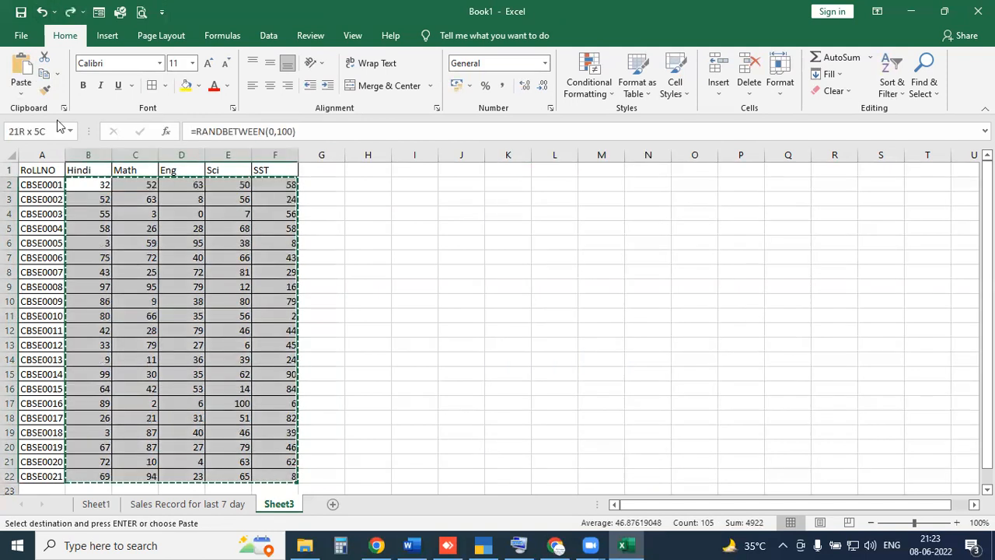
{"action": "left_click", "coordinate": [44, 74]}
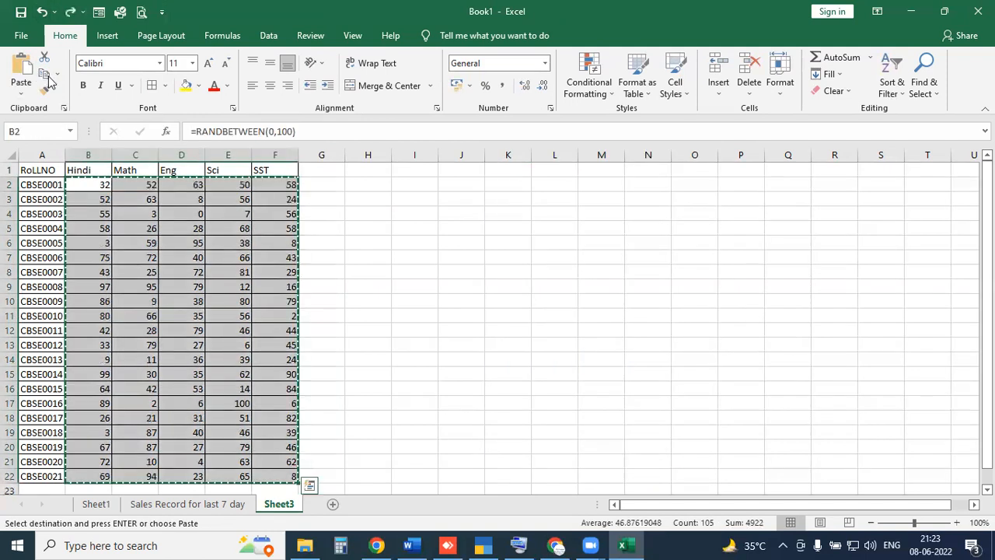
{"action": "left_click", "coordinate": [501, 184]}
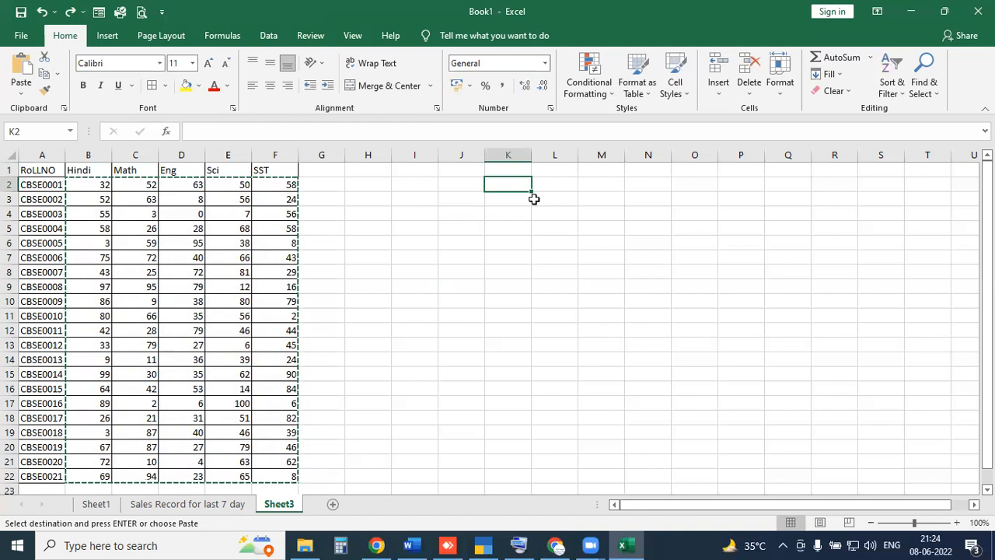
{"action": "left_click", "coordinate": [89, 185]}
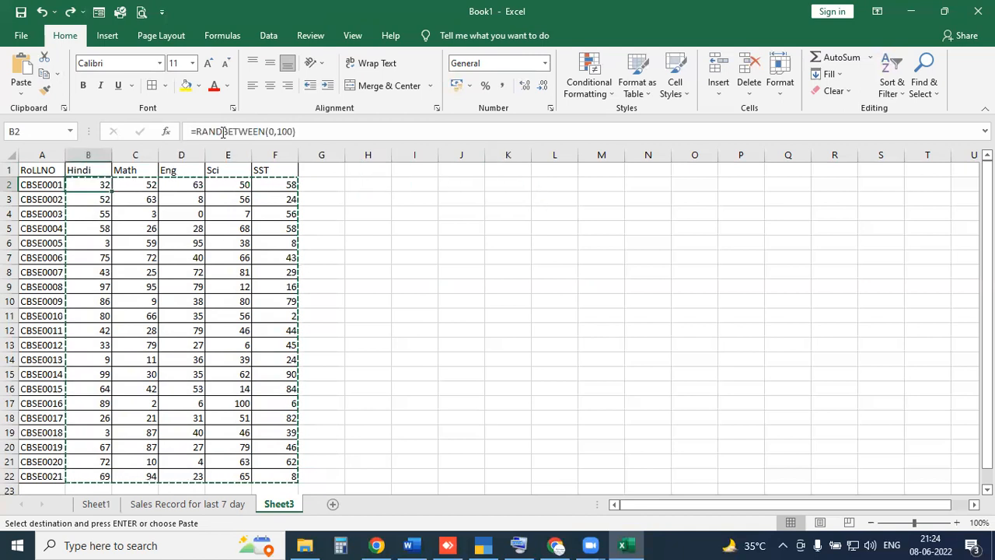
{"action": "left_click", "coordinate": [531, 189]}
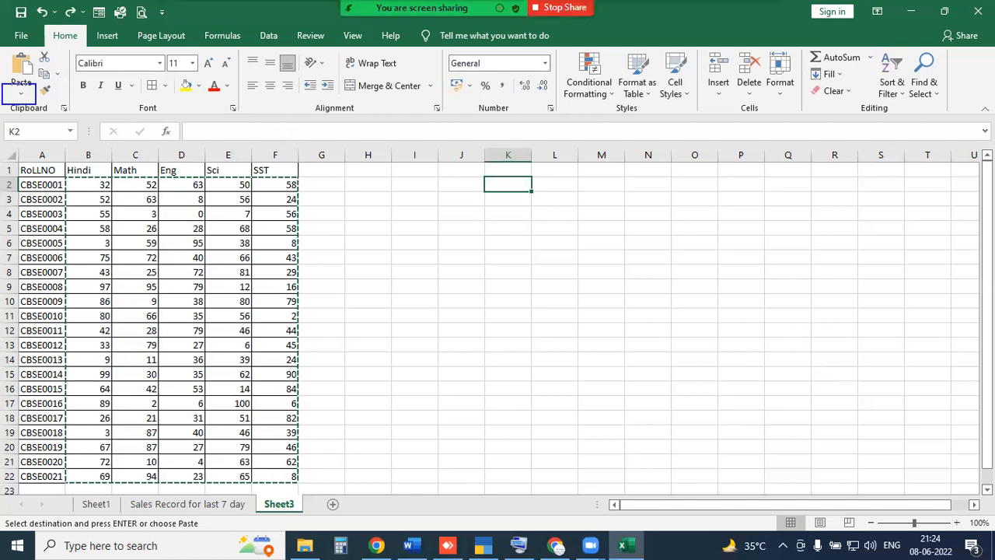
Step: Mark the Paste Values option with drawn annotations and paste the copied marks as values at K2
{"action": "mouse_move", "coordinate": [36, 104]}
{"action": "left_mouse_down"}
{"action": "mouse_move", "coordinate": [50, 110]}
{"action": "mouse_move", "coordinate": [51, 177]}
{"action": "left_mouse_up"}
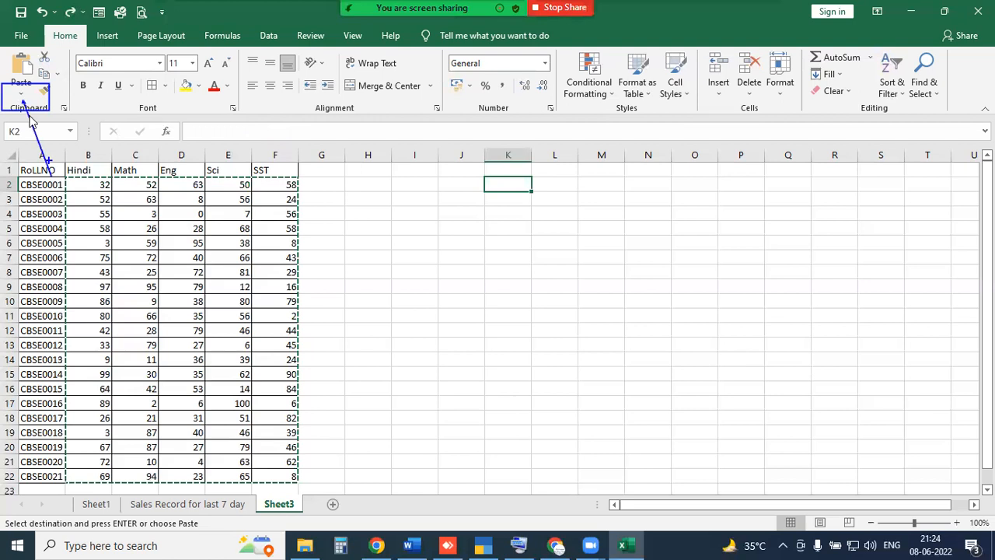
{"action": "left_click", "coordinate": [27, 94]}
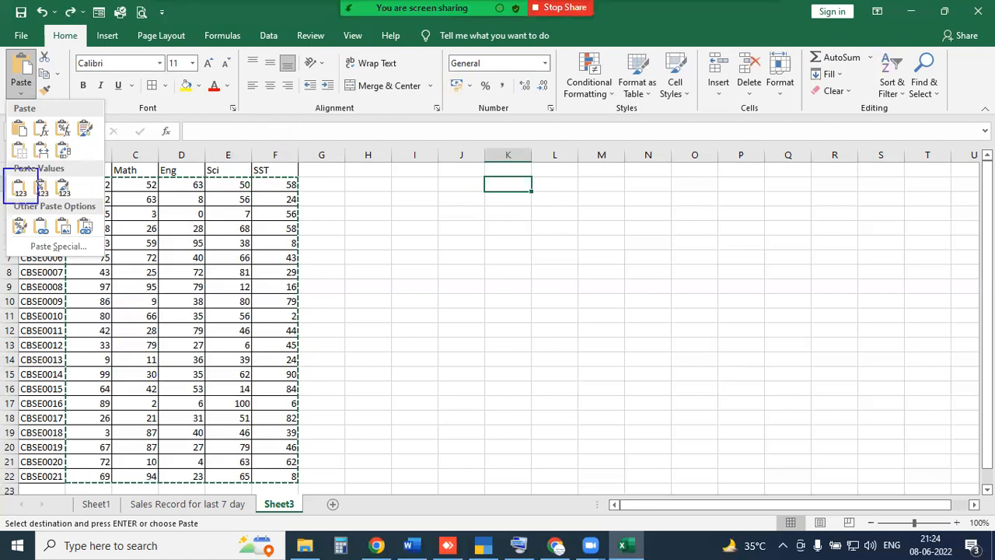
{"action": "left_click_drag", "start_coordinate": [29, 196], "coordinate": [131, 264]}
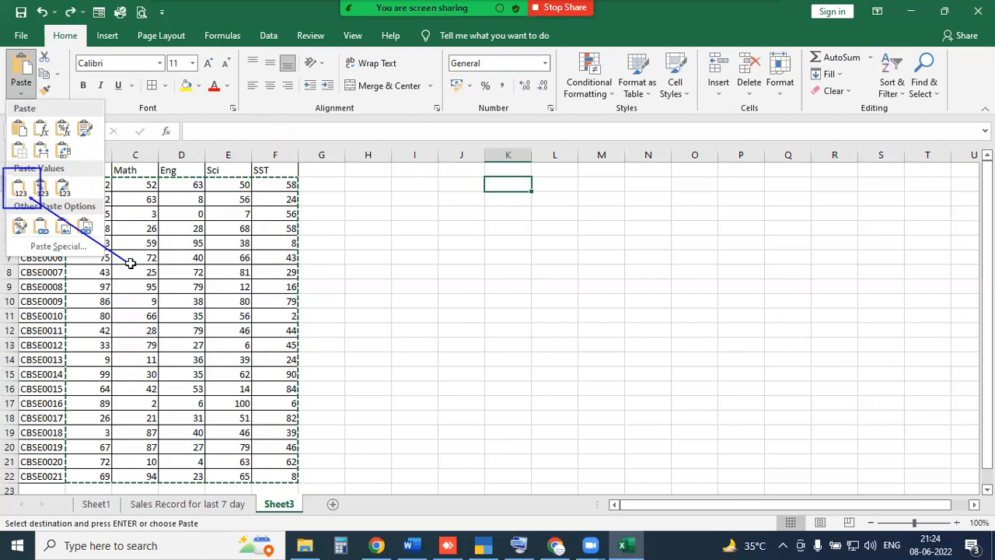
{"action": "key", "text": "Escape"}
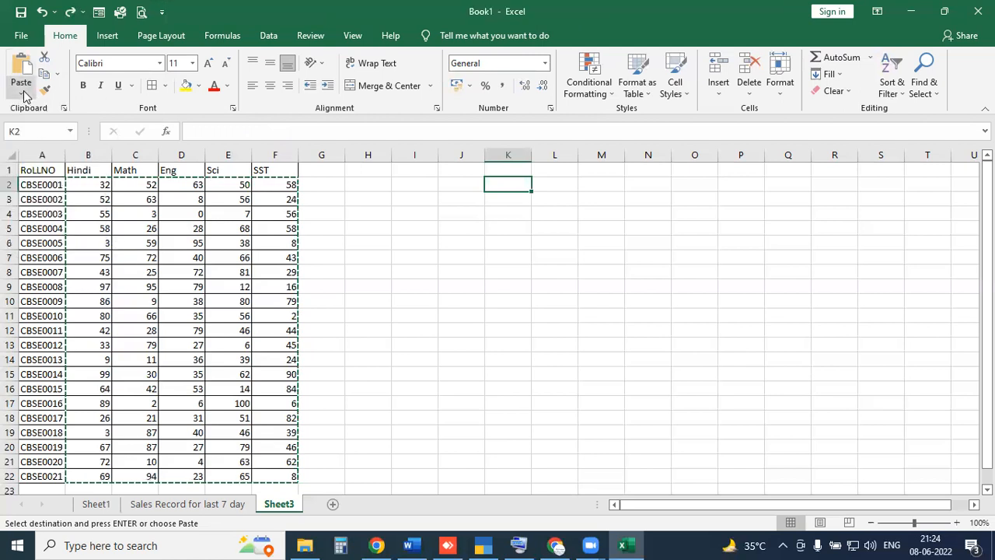
{"action": "left_click", "coordinate": [24, 93]}
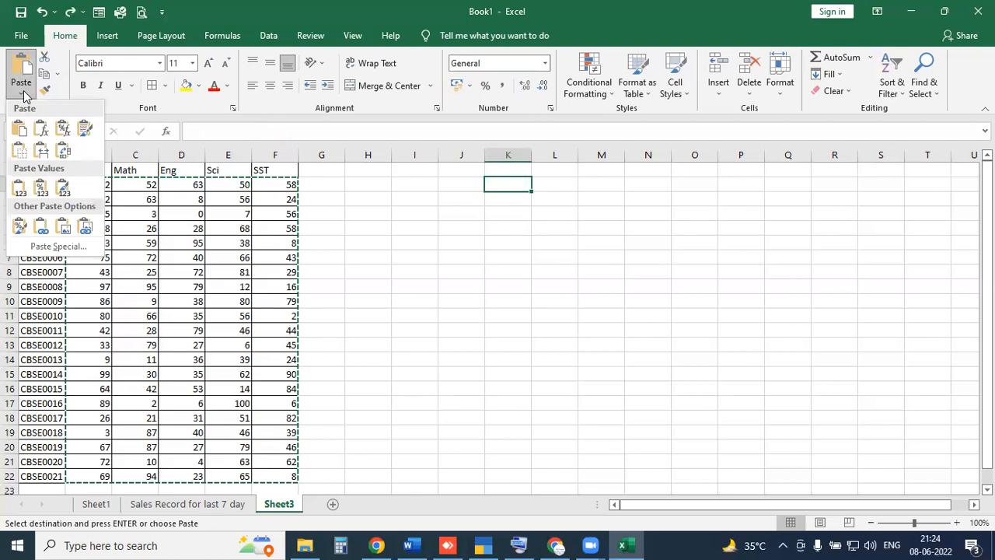
{"action": "left_click", "coordinate": [19, 188]}
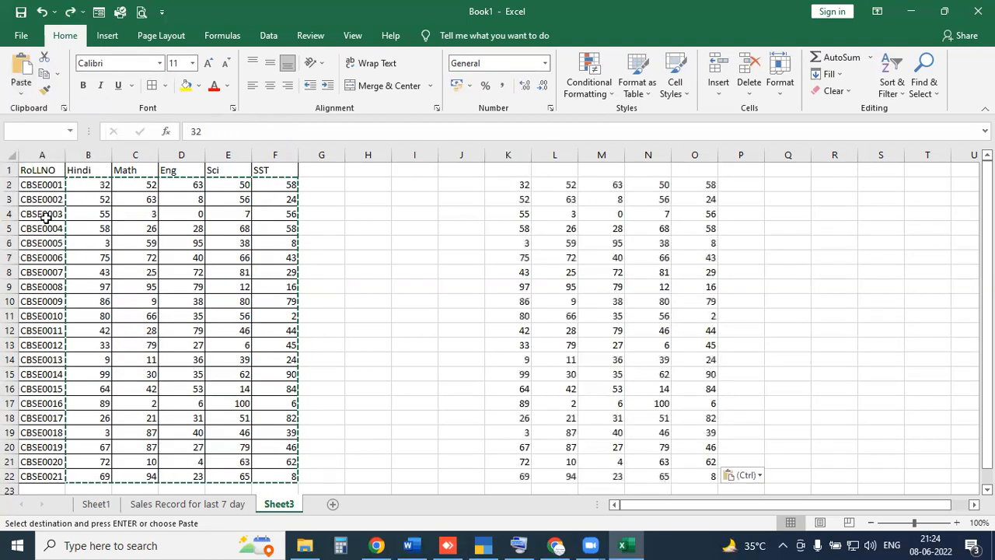
Step: Select B2 and K2 in turn and mark how the formula bar content differs between original and pasted value
{"action": "left_click", "coordinate": [78, 185]}
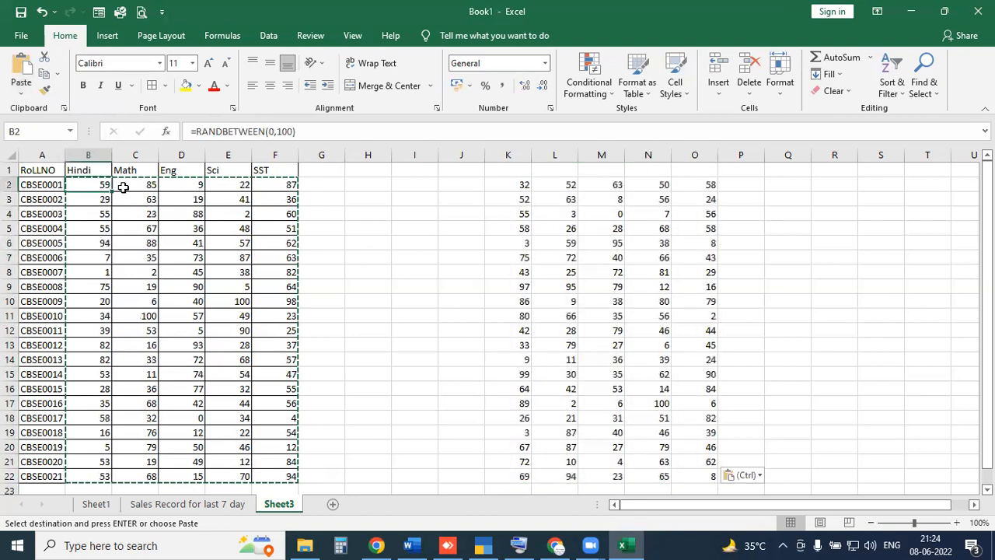
{"action": "mouse_move", "coordinate": [201, 138]}
{"action": "left_mouse_down"}
{"action": "mouse_move", "coordinate": [157, 186]}
{"action": "mouse_move", "coordinate": [114, 188]}
{"action": "left_mouse_up"}
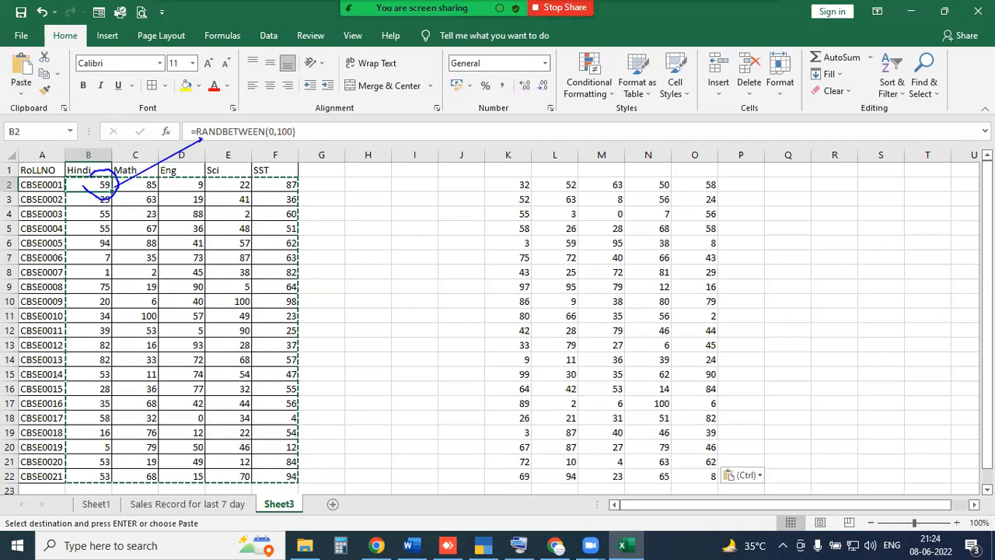
{"action": "left_click", "coordinate": [518, 186]}
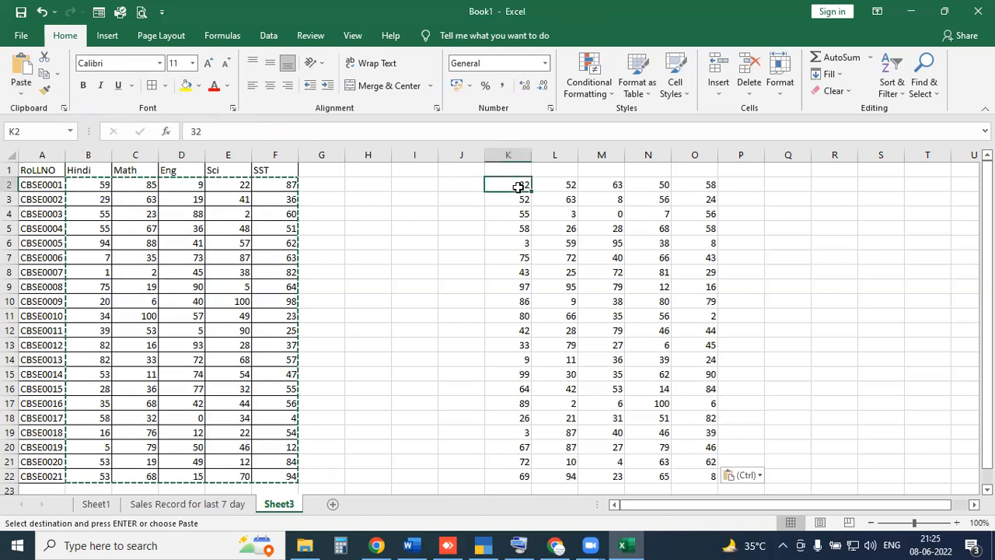
{"action": "left_click_drag", "start_coordinate": [513, 188], "coordinate": [214, 134]}
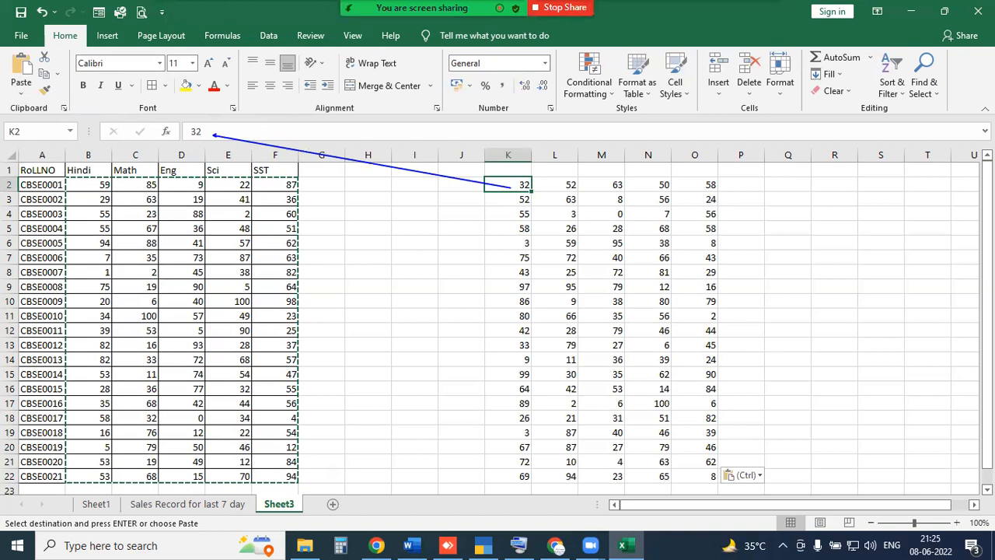
{"action": "key", "text": "Escape"}
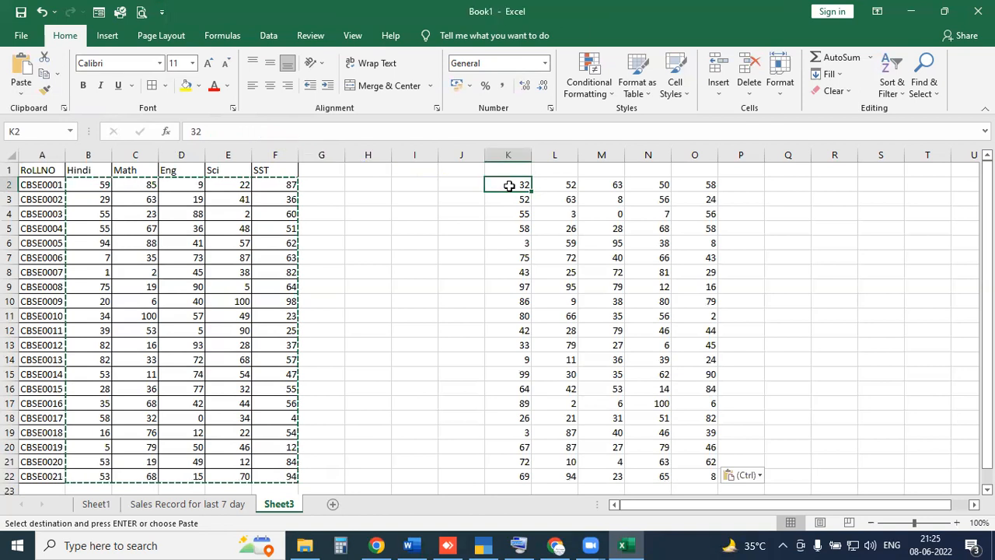
{"action": "left_click", "coordinate": [509, 186]}
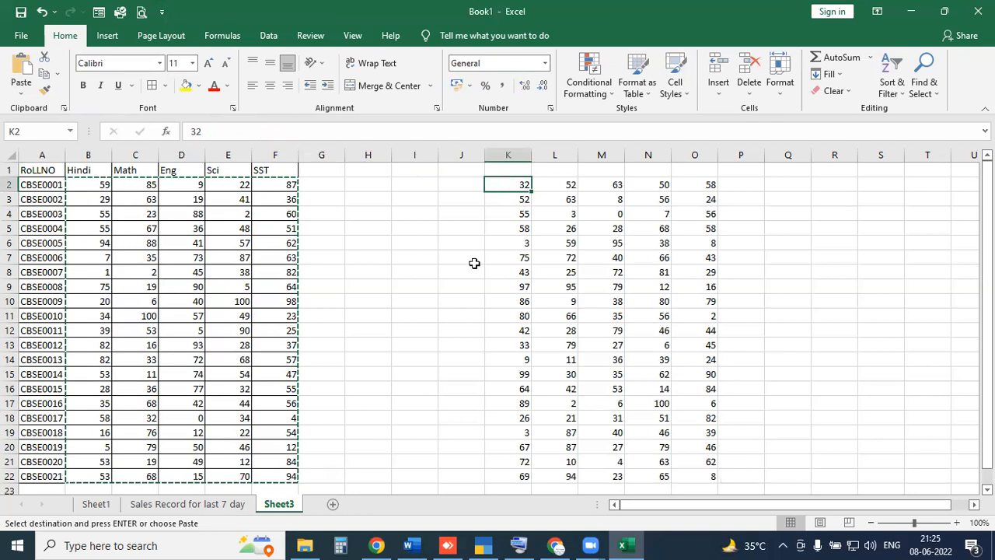
Step: Undo the values paste at K2 and paste the copied marks as values over their own range B2:F22
{"action": "key", "text": "ctrl+z"}
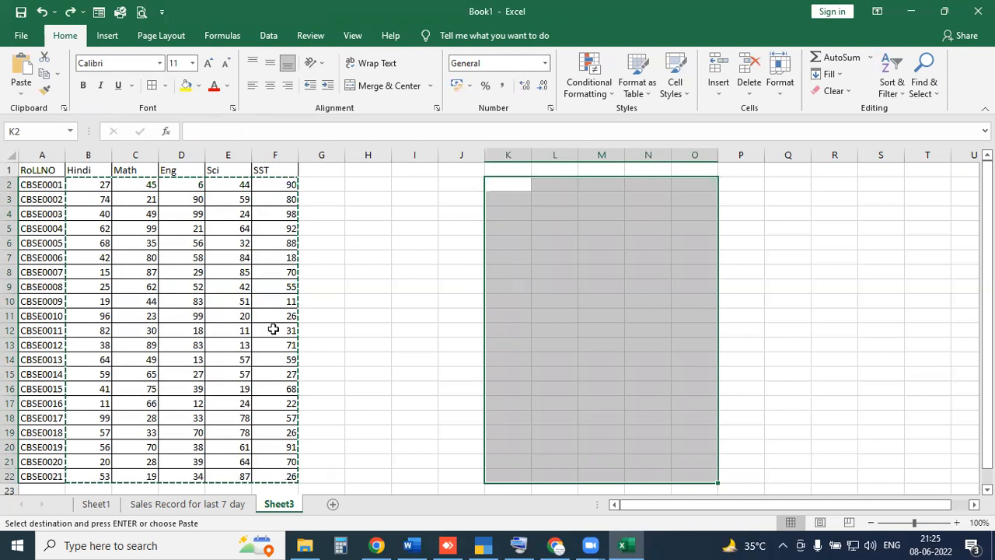
{"action": "left_click_drag", "start_coordinate": [88, 185], "coordinate": [285, 475]}
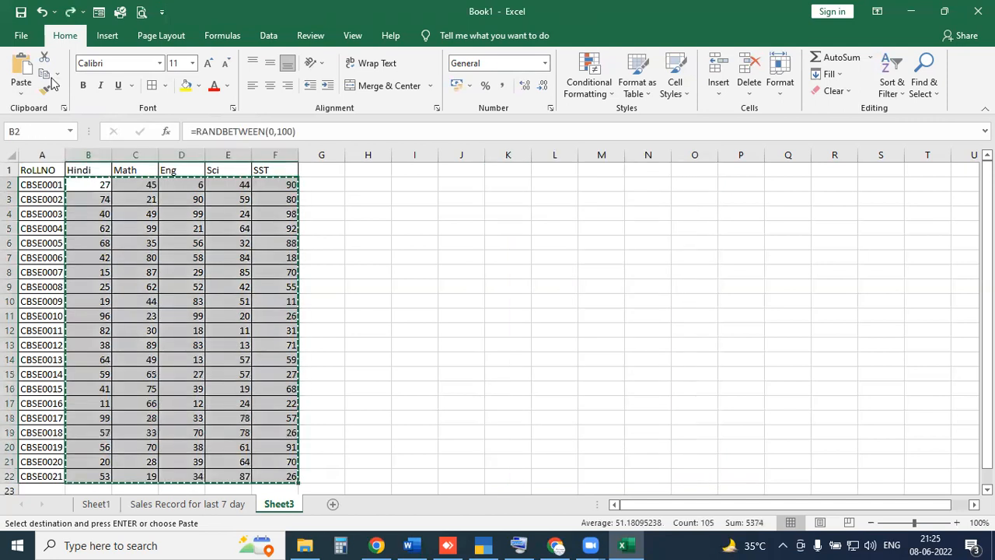
{"action": "left_click", "coordinate": [20, 93]}
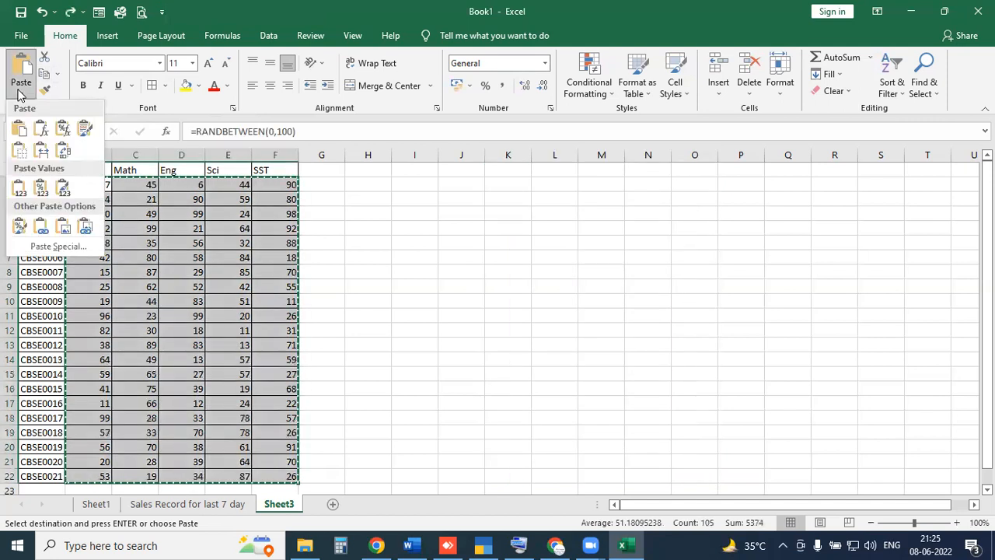
{"action": "left_click", "coordinate": [18, 188]}
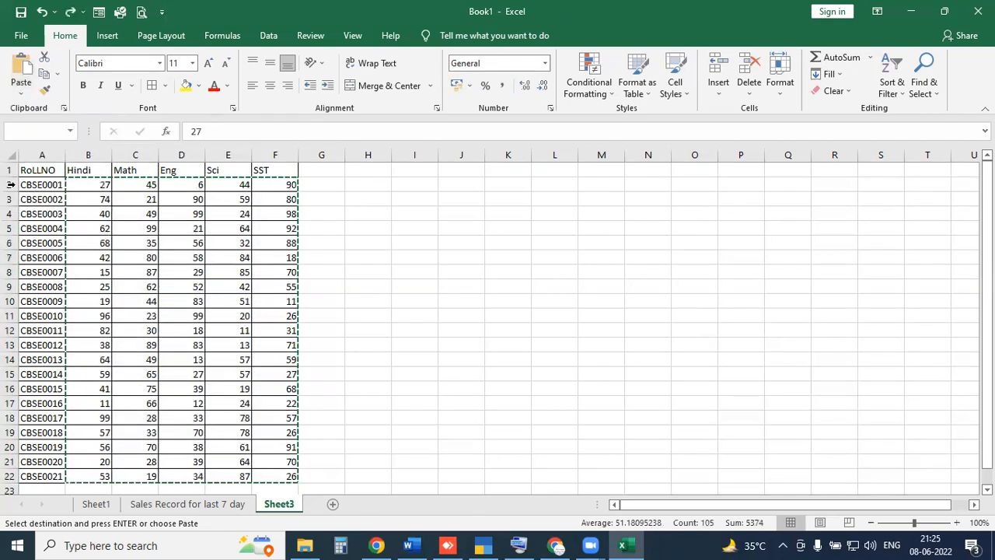
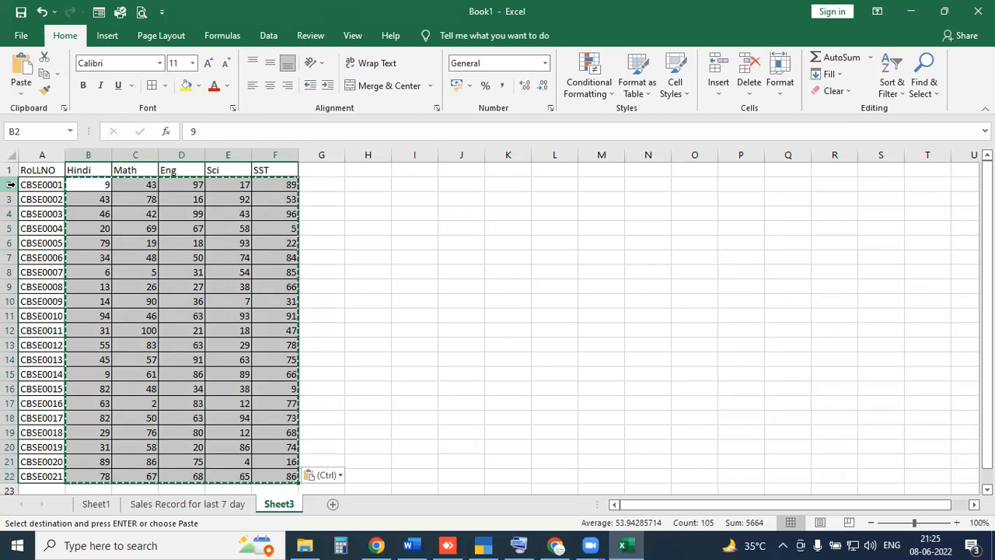
{"action": "key", "text": "Escape"}
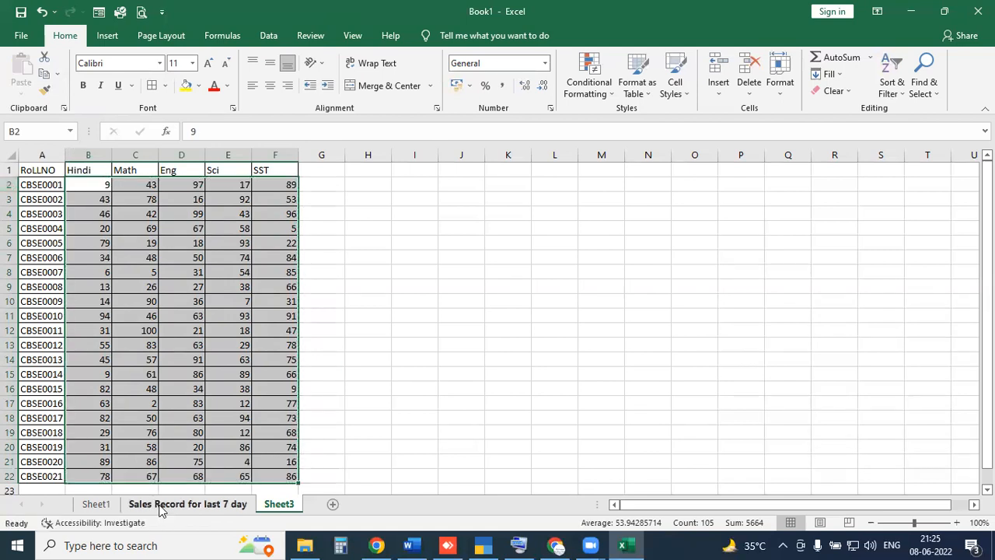
Step: Switch to the "Sales Record for last 7 day" sheet and enter the test text "hjgh" in K9
{"action": "left_click", "coordinate": [161, 506]}
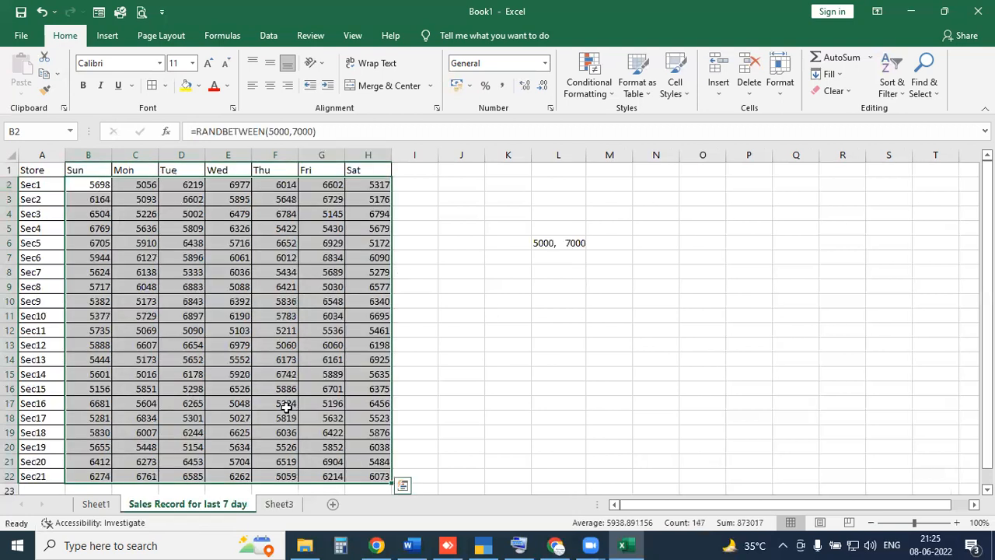
{"action": "left_click", "coordinate": [519, 284]}
{"action": "type", "text": "hjgh"}
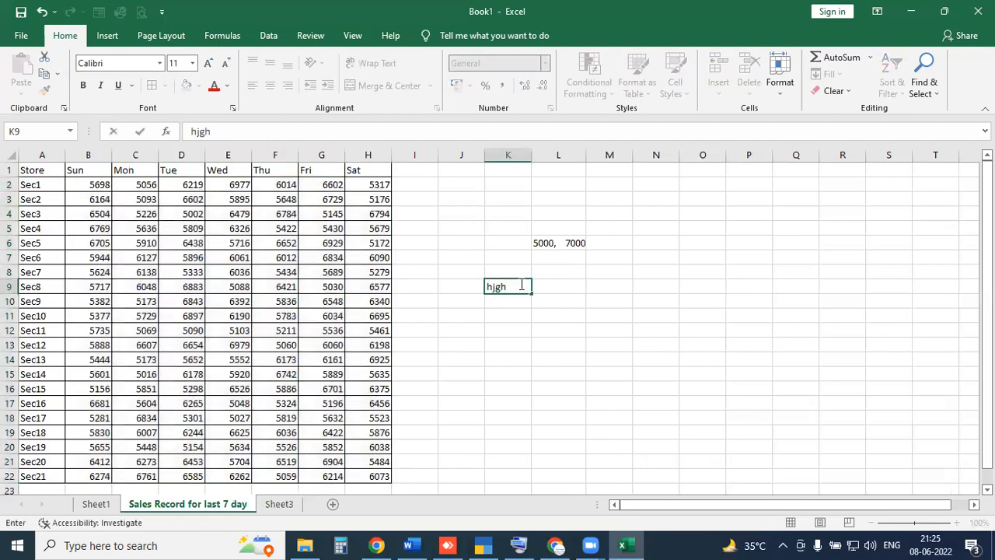
{"action": "key", "text": "Return"}
Step: Copy the sales figures in B2:H22 and paste them as values over the same range
{"action": "mouse_move", "coordinate": [83, 185]}
{"action": "left_mouse_down"}
{"action": "mouse_move", "coordinate": [233, 201]}
{"action": "mouse_move", "coordinate": [335, 395]}
{"action": "mouse_move", "coordinate": [358, 479]}
{"action": "left_mouse_up"}
{"action": "left_click", "coordinate": [46, 75]}
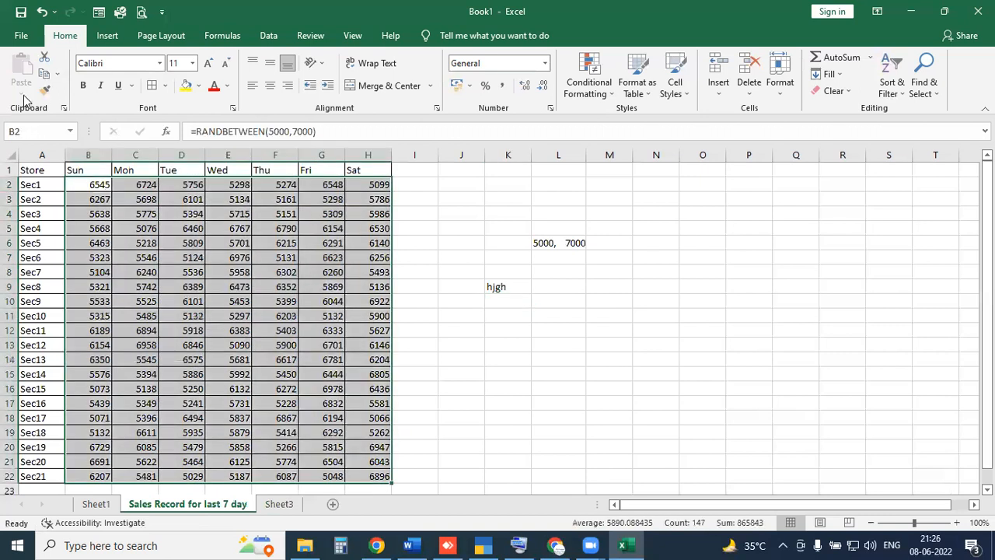
{"action": "left_click", "coordinate": [23, 94]}
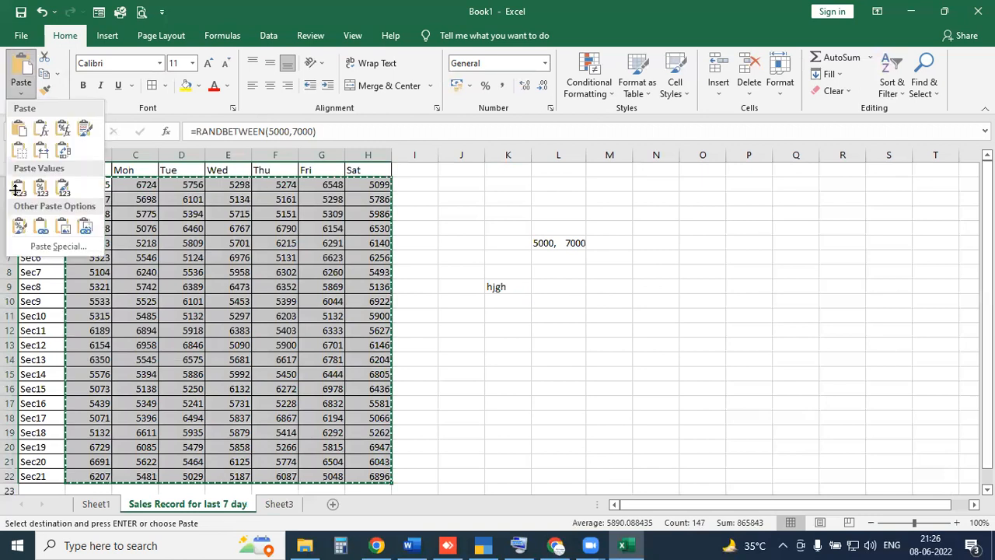
{"action": "left_click", "coordinate": [16, 188]}
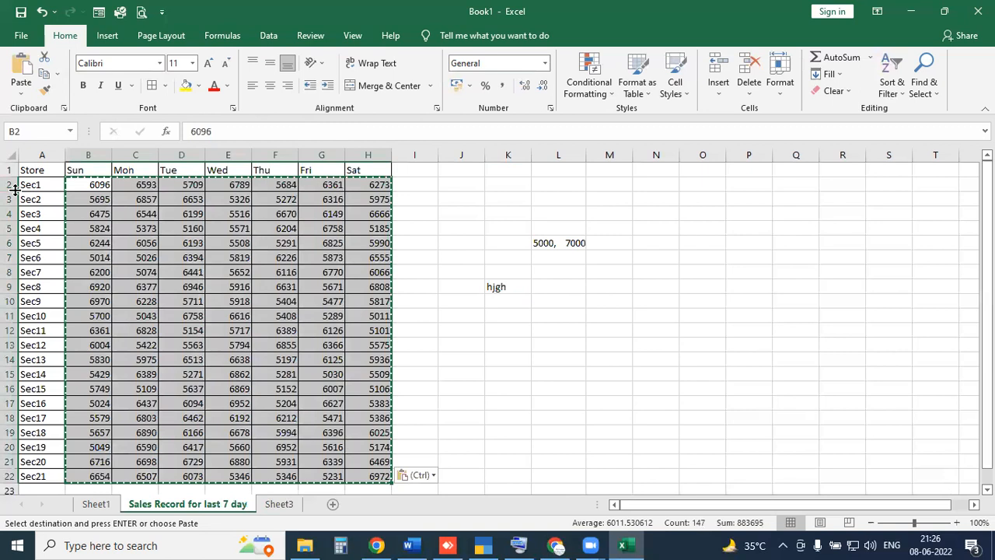
Step: Clear the sales figures in B2:H22 and enter =RANDBETWEEN(15000,50000) in B2
{"action": "key", "text": "Delete"}
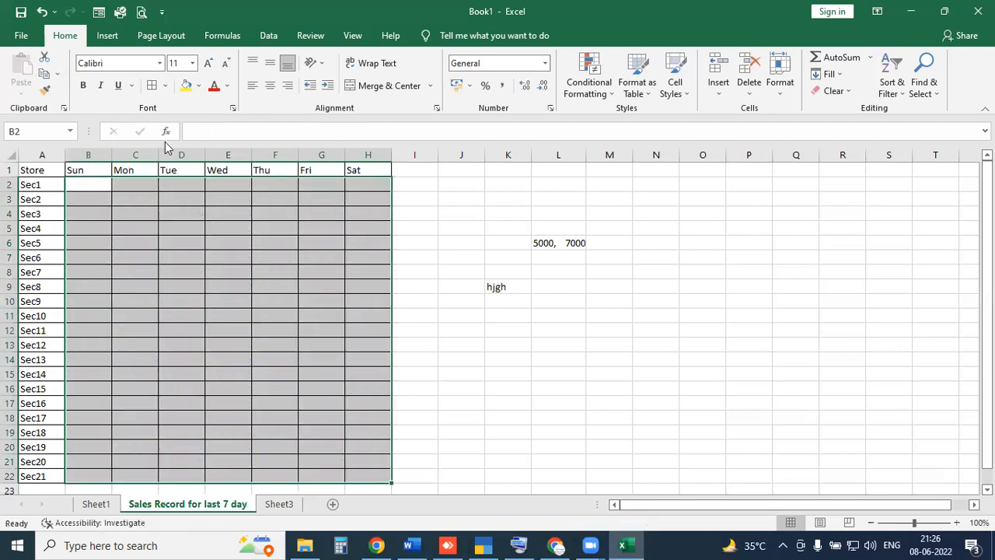
{"action": "left_click", "coordinate": [95, 182]}
{"action": "type", "text": "="}
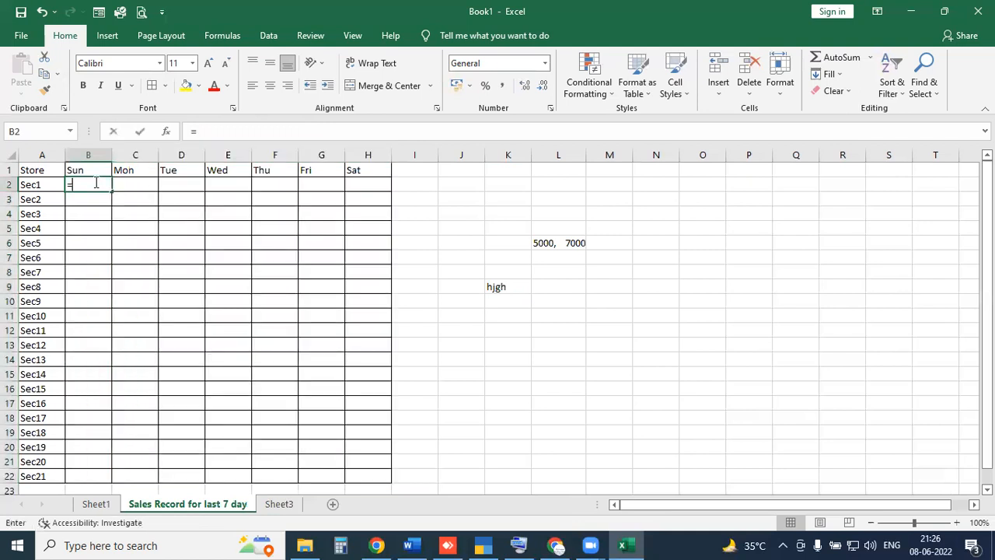
{"action": "type", "text": "rand"}
{"action": "key", "text": "Down"}
{"action": "key", "text": "Tab"}
{"action": "type", "text": "15000"}
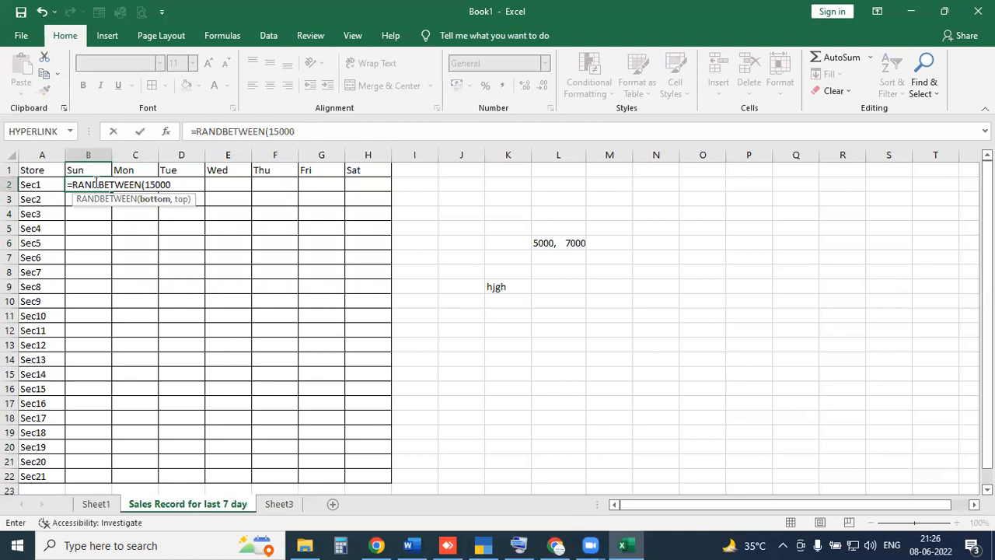
{"action": "type", "text": ",50000"}
{"action": "key", "text": "Return"}
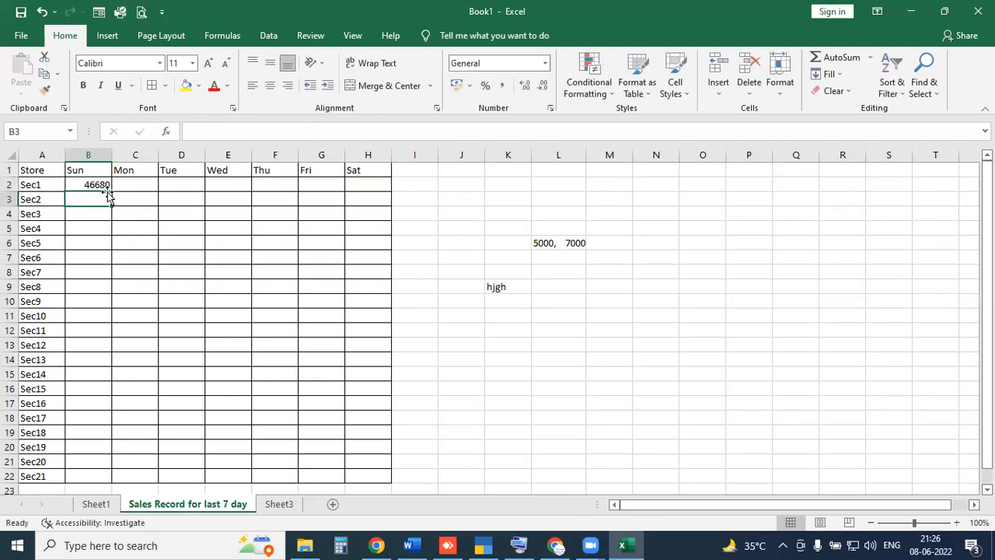
Step: Fill the B2 formula across to H2 and down to row 22, and clear the stray entries in J4:M10
{"action": "left_click", "coordinate": [106, 189]}
{"action": "left_click_drag", "start_coordinate": [112, 191], "coordinate": [389, 191]}
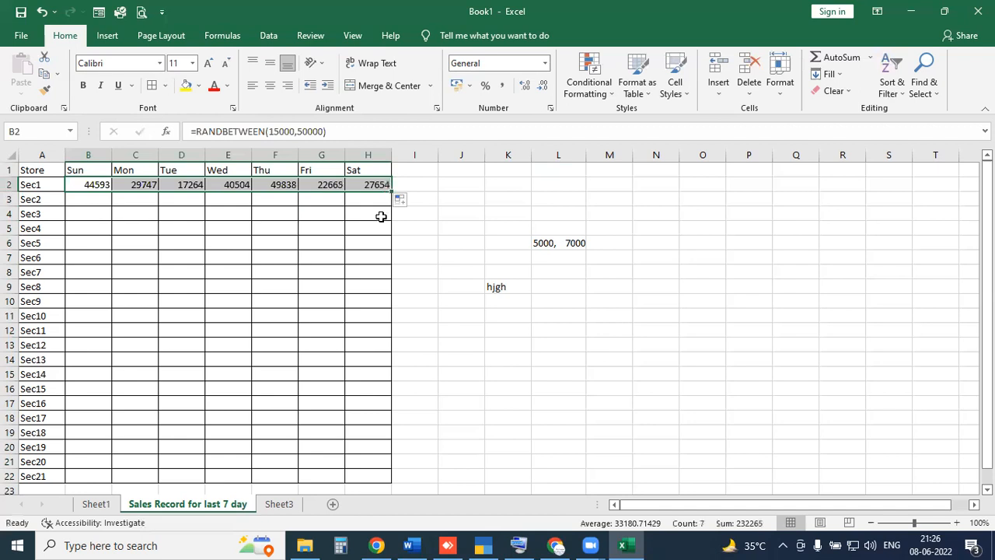
{"action": "double_click", "coordinate": [389, 191]}
{"action": "left_click_drag", "start_coordinate": [485, 215], "coordinate": [596, 304]}
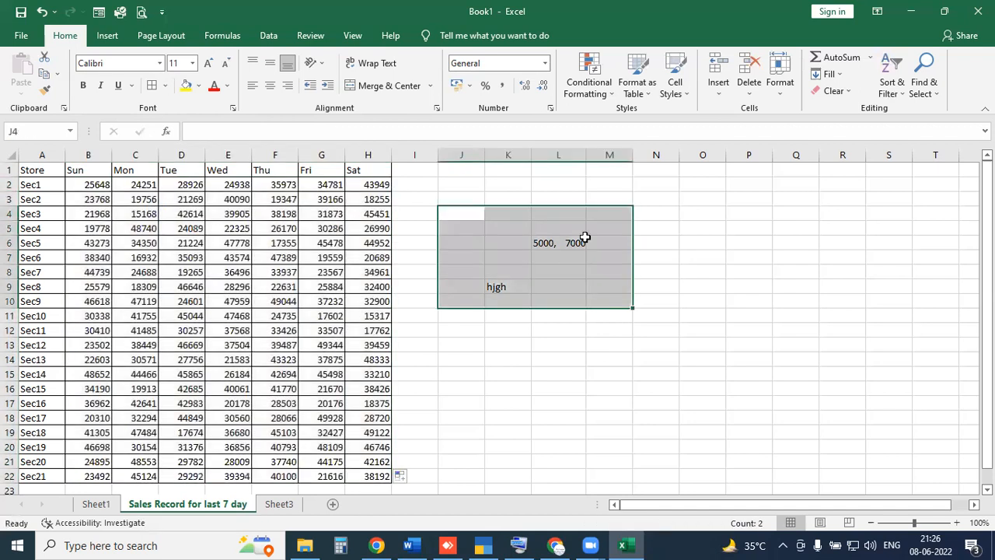
{"action": "key", "text": "Delete"}
Step: Copy the sales figures in B2:H22, paste them as values over the same range, and end copy mode
{"action": "left_click_drag", "start_coordinate": [90, 184], "coordinate": [360, 476]}
{"action": "key", "text": "ctrl+c"}
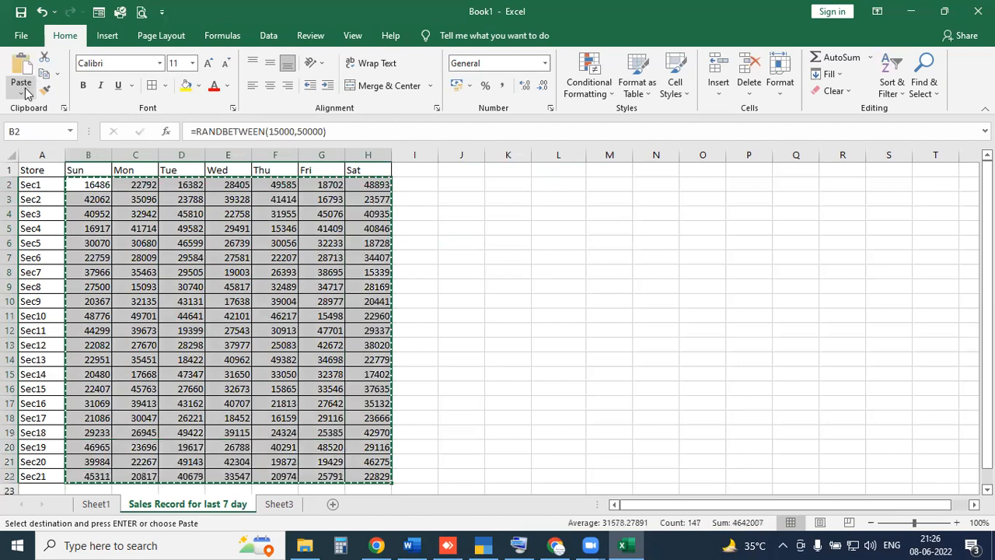
{"action": "left_click", "coordinate": [26, 92]}
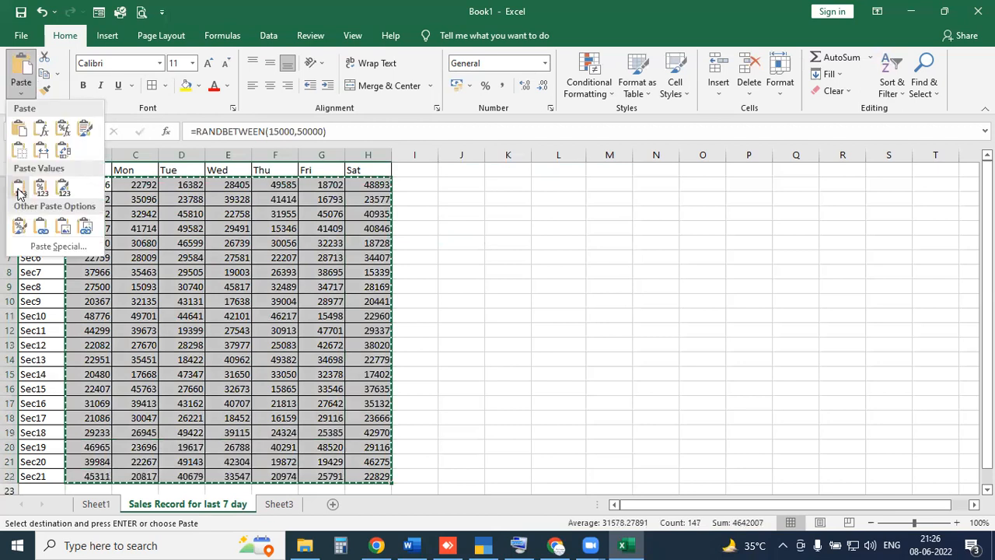
{"action": "left_click", "coordinate": [20, 191]}
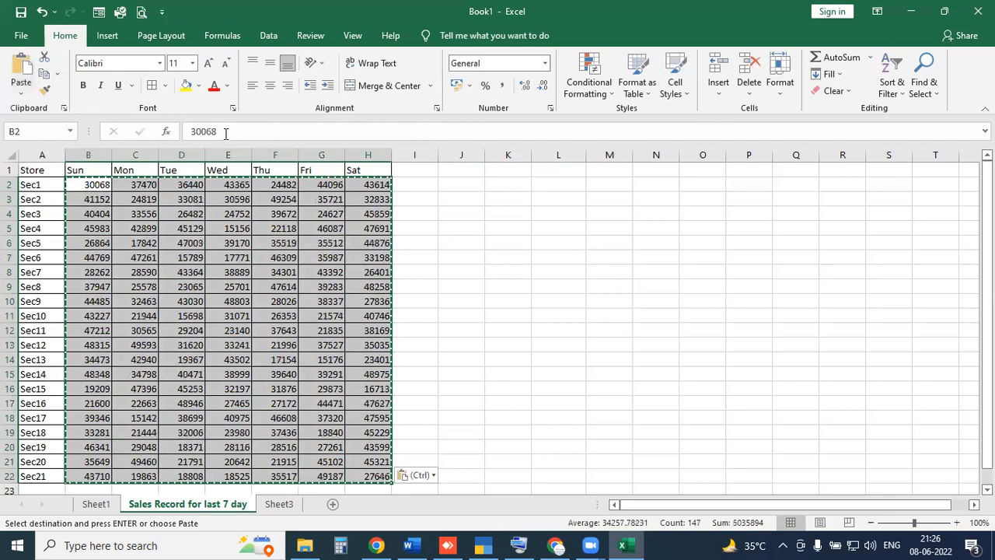
{"action": "key", "text": "Right"}
{"action": "key", "text": "Right"}
{"action": "key", "text": "Down"}
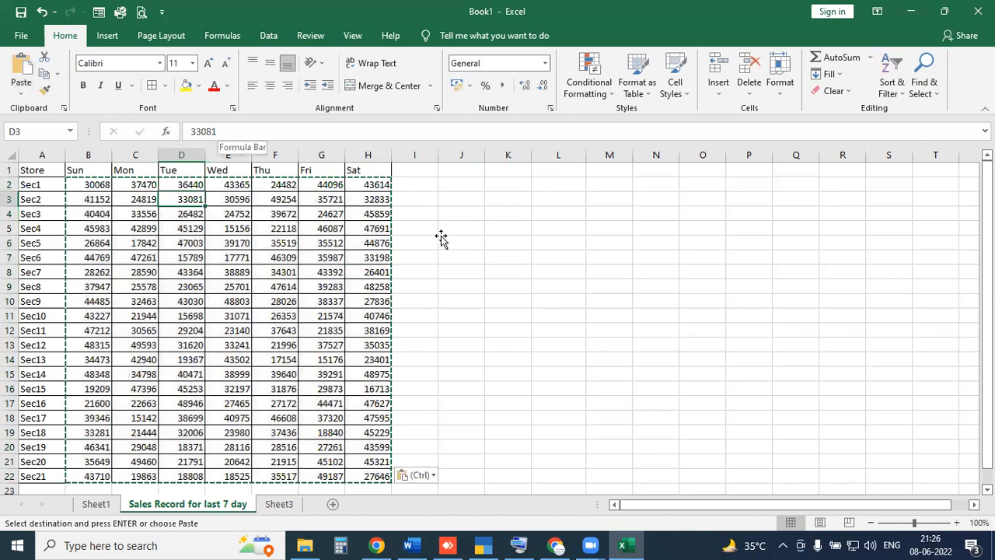
{"action": "left_click", "coordinate": [413, 216]}
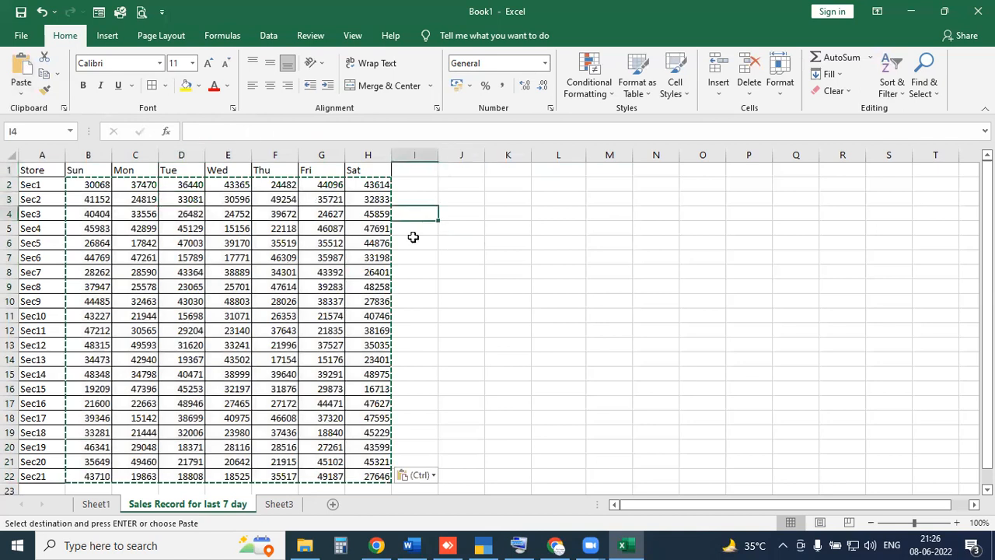
{"action": "key", "text": "BackSpace"}
{"action": "left_click", "coordinate": [413, 239]}
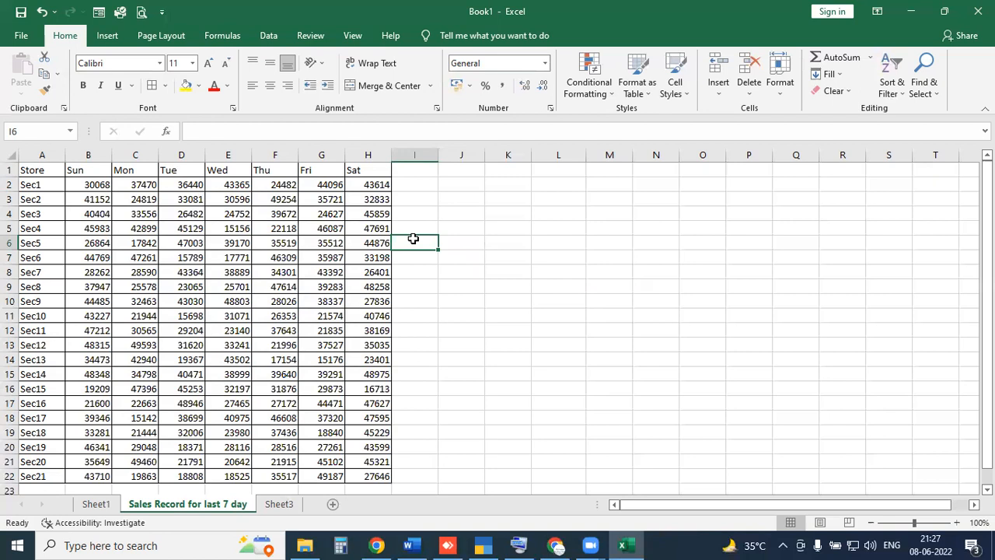
Step: Total the Sec1 sales in I2 with =SUM(B2:H2) and select the result cell
{"action": "left_click", "coordinate": [410, 185]}
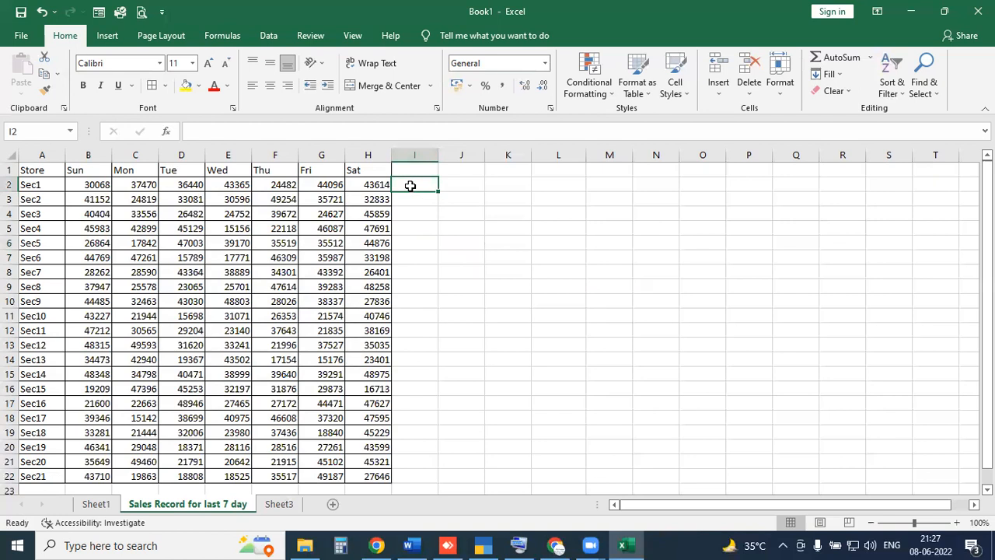
{"action": "type", "text": "=SUM("}
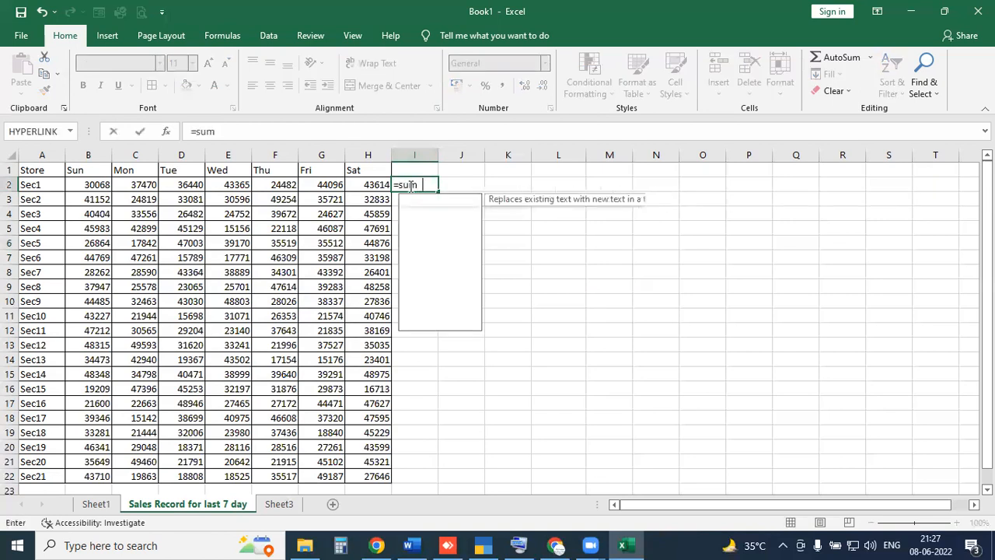
{"action": "left_click_drag", "start_coordinate": [95, 185], "coordinate": [366, 187]}
{"action": "key", "text": "Return"}
{"action": "left_click", "coordinate": [432, 187]}
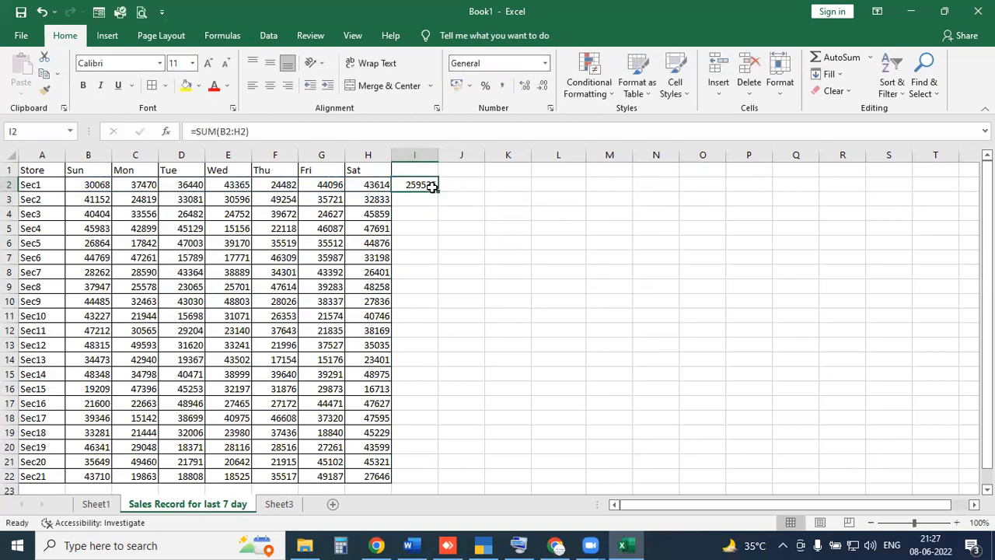
Step: Circle the total in I2 and its SUM formula in the formula bar, and clear the annotations
{"action": "mouse_move", "coordinate": [429, 171]}
{"action": "left_mouse_down"}
{"action": "mouse_move", "coordinate": [417, 202]}
{"action": "mouse_move", "coordinate": [426, 162]}
{"action": "left_mouse_up"}
{"action": "left_click_drag", "start_coordinate": [214, 119], "coordinate": [212, 122]}
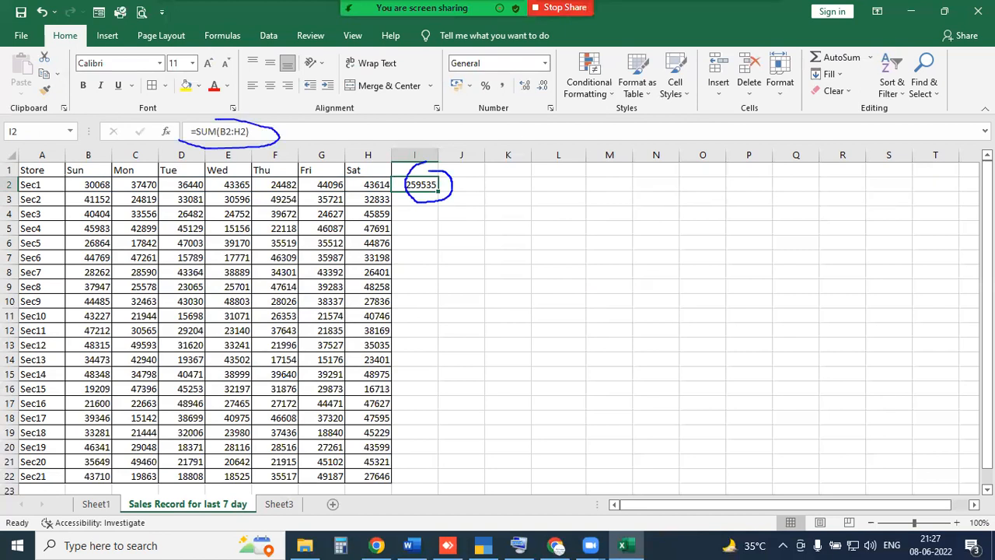
{"action": "key", "text": "Escape"}
Step: Enter test text such as "jghj", "ghj" and "hg" in L3:L9 to check whether the I2 total changes
{"action": "left_click", "coordinate": [555, 194]}
{"action": "type", "text": "jghj"}
{"action": "key", "text": "Return"}
{"action": "type", "text": "j g"}
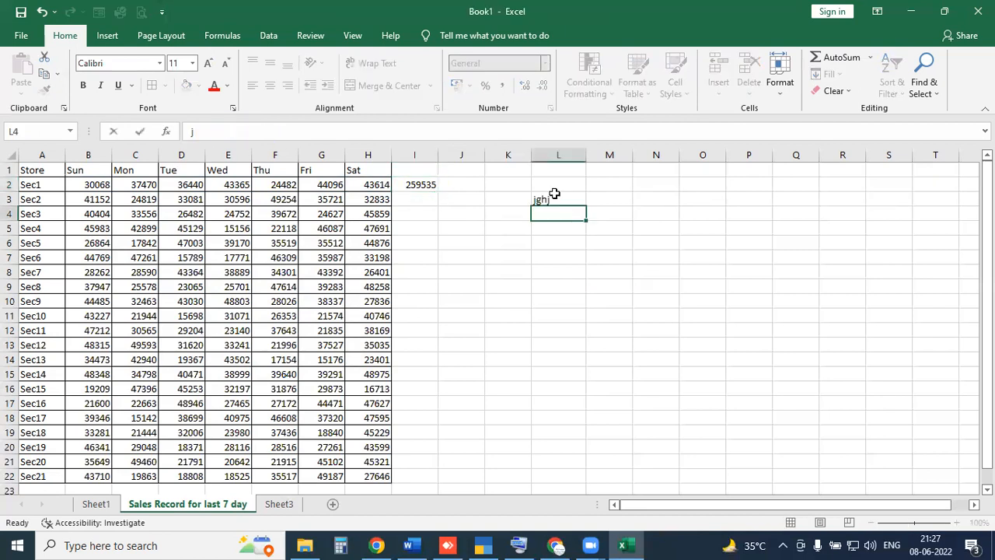
{"action": "type", "text": "hj hg jghj jghj gj ghj"}
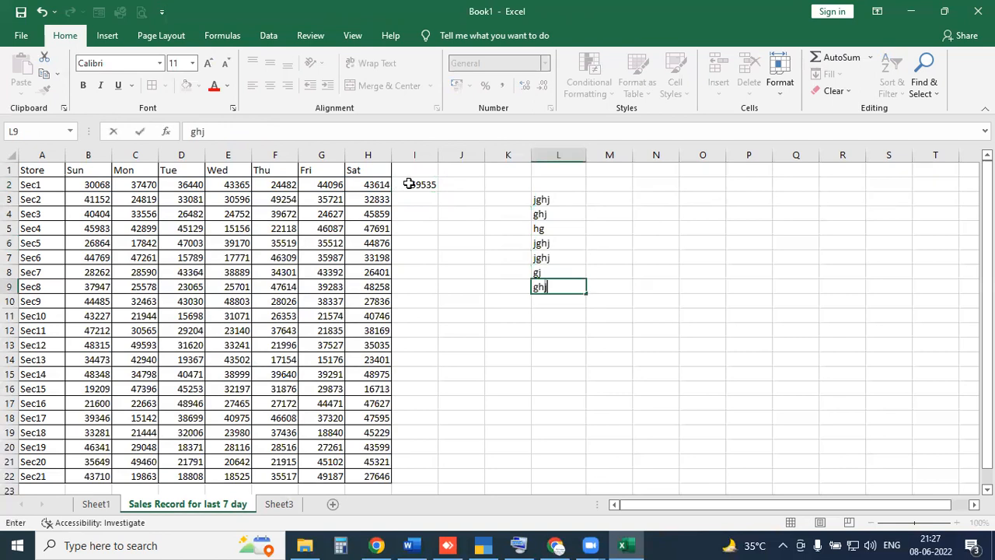
Step: Select I2, mark its total, the B2:H2 reference and the source cells with annotations, and clear them
{"action": "left_click", "coordinate": [410, 184]}
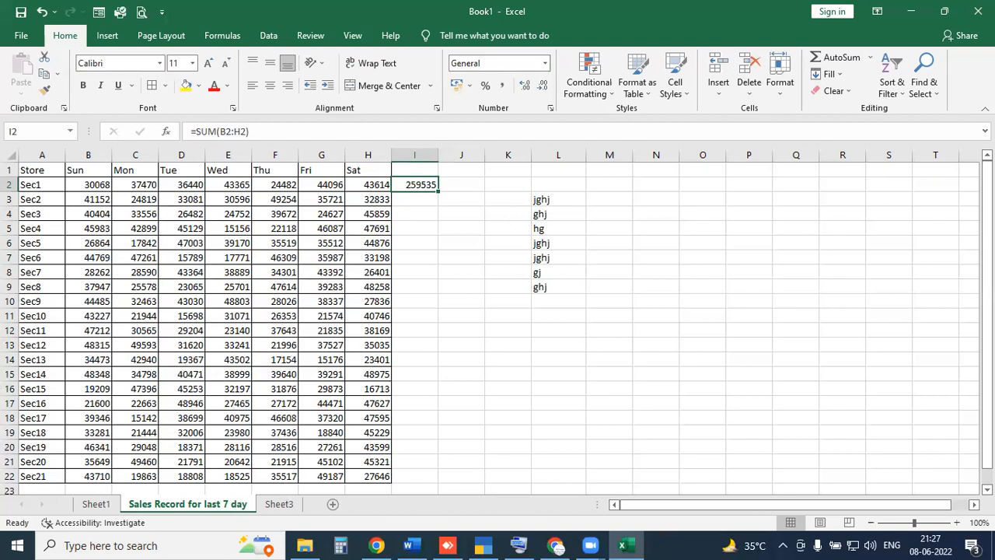
{"action": "mouse_move", "coordinate": [395, 187]}
{"action": "left_mouse_down"}
{"action": "mouse_move", "coordinate": [455, 183]}
{"action": "mouse_move", "coordinate": [406, 178]}
{"action": "mouse_move", "coordinate": [443, 217]}
{"action": "mouse_move", "coordinate": [443, 237]}
{"action": "left_mouse_up"}
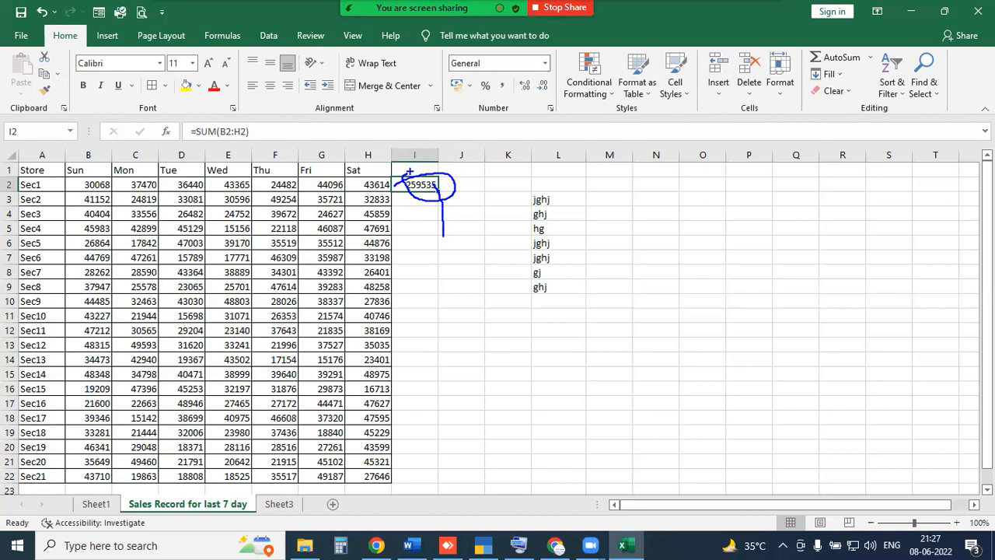
{"action": "left_click_drag", "start_coordinate": [218, 139], "coordinate": [249, 139]}
{"action": "left_click_drag", "start_coordinate": [66, 175], "coordinate": [143, 185]}
{"action": "mouse_move", "coordinate": [233, 186]}
{"action": "left_mouse_down"}
{"action": "mouse_move", "coordinate": [386, 196]}
{"action": "mouse_move", "coordinate": [389, 185]}
{"action": "left_mouse_up"}
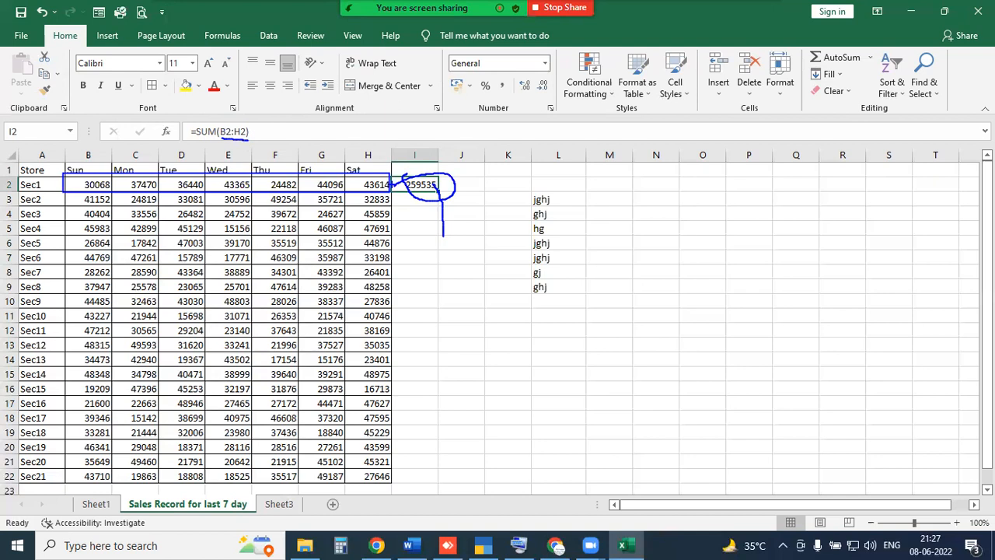
{"action": "key", "text": "Escape"}
Step: Set the Sec1 sales to 2000 for Thu in F2 and 1000 for Wed in E2
{"action": "key", "text": "Left"}
{"action": "key", "text": "Left"}
{"action": "key", "text": "Left"}
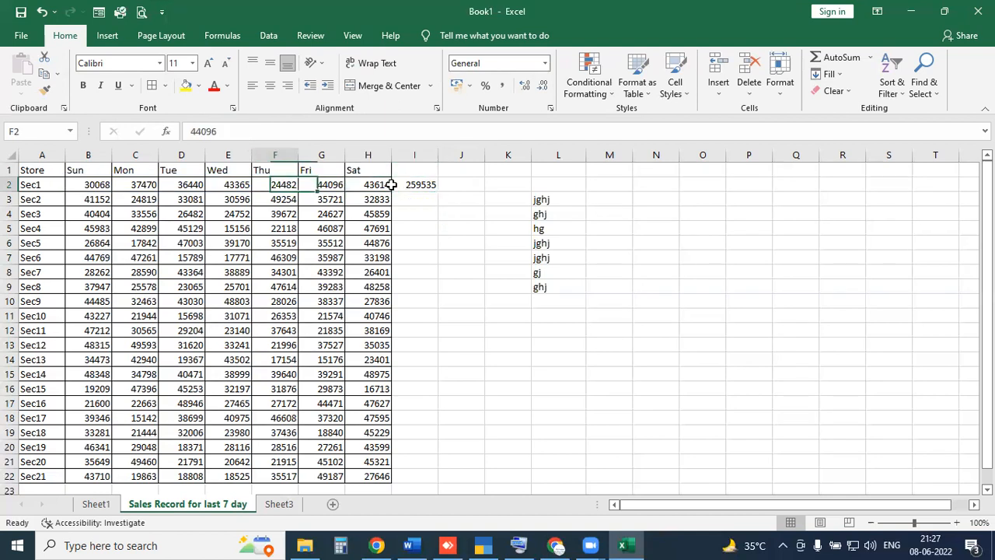
{"action": "type", "text": "2000"}
{"action": "key", "text": "Return"}
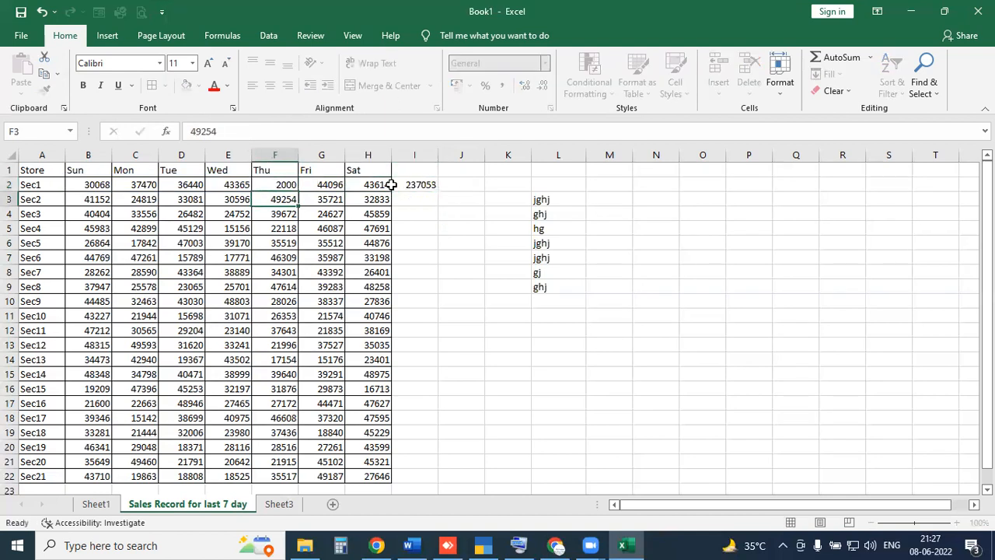
{"action": "key", "text": "Up"}
{"action": "key", "text": "Left"}
{"action": "type", "text": "1000"}
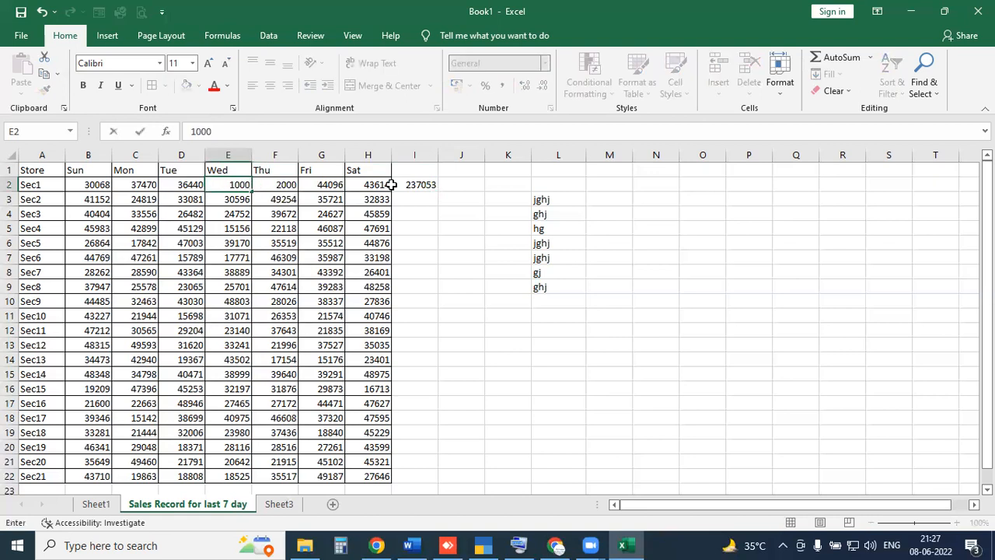
{"action": "key", "text": "Left"}
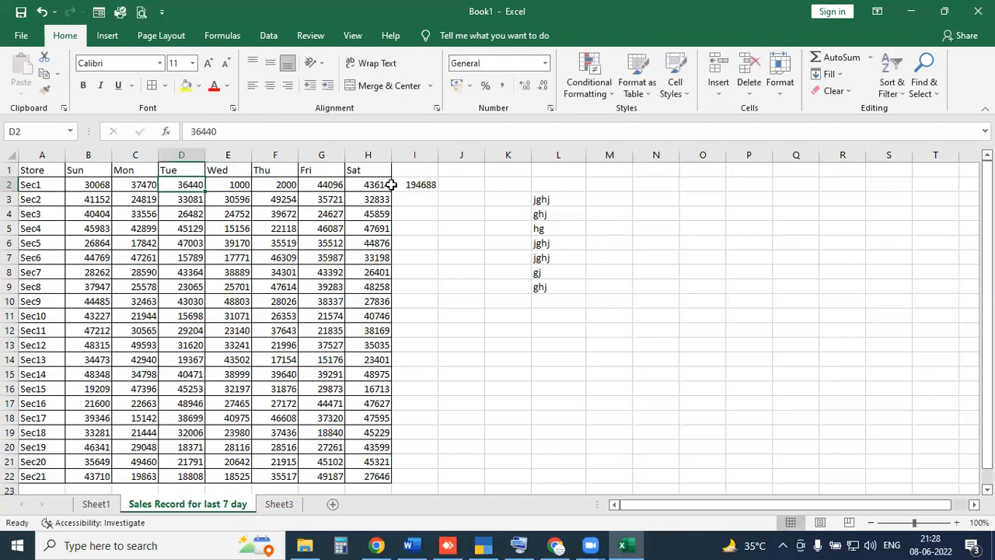
Step: Undo the Wed and Thu edits, the test text in column L and the SUM formula in I2
{"action": "left_click_drag", "start_coordinate": [101, 185], "coordinate": [331, 245]}
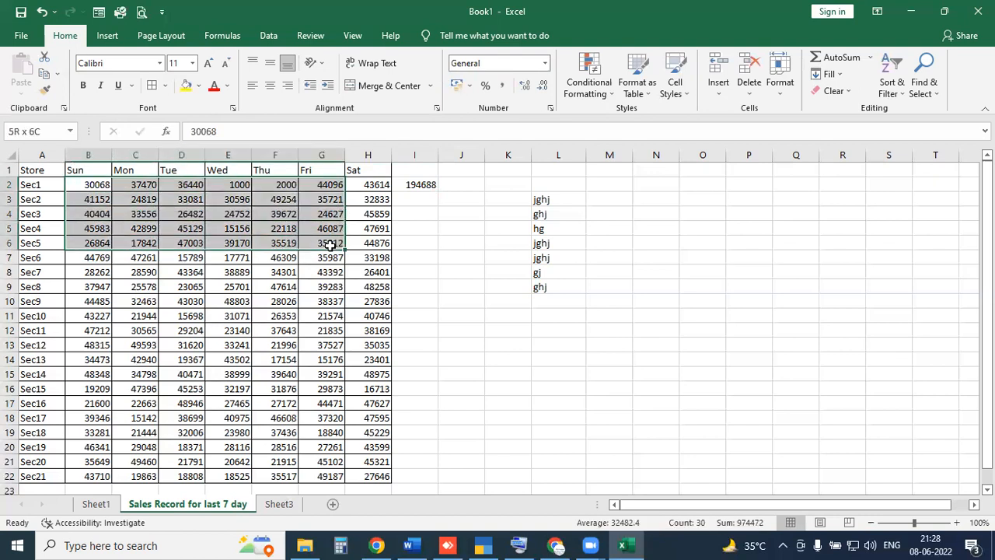
{"action": "left_click", "coordinate": [87, 185]}
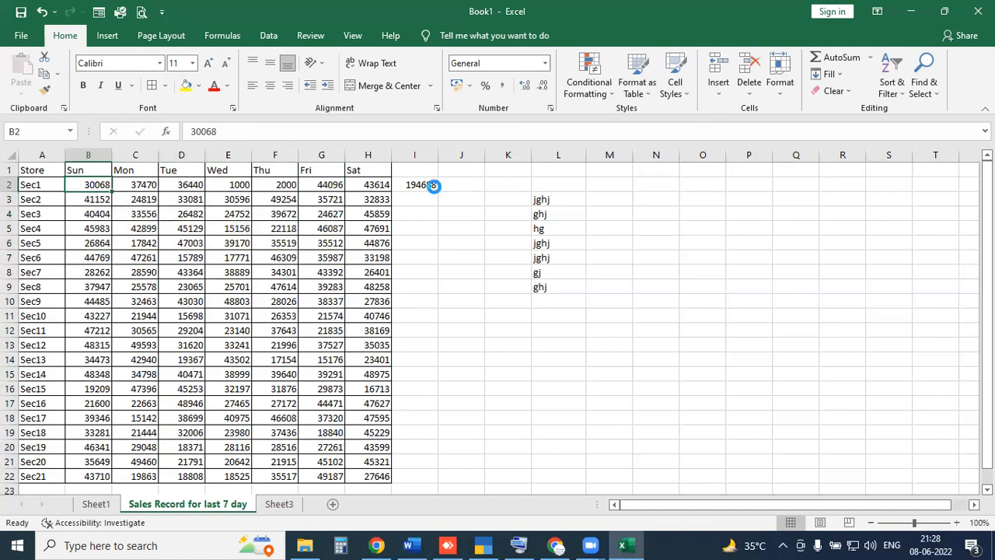
{"action": "key", "text": "ctrl+z"}
{"action": "key", "text": "ctrl+z"}
{"action": "key", "text": "ctrl+z"}
{"action": "key", "text": "ctrl+z"}
{"action": "key", "text": "ctrl+z"}
{"action": "key", "text": "ctrl+z"}
{"action": "key", "text": "ctrl+z"}
{"action": "key", "text": "ctrl+z"}
{"action": "key", "text": "ctrl+z"}
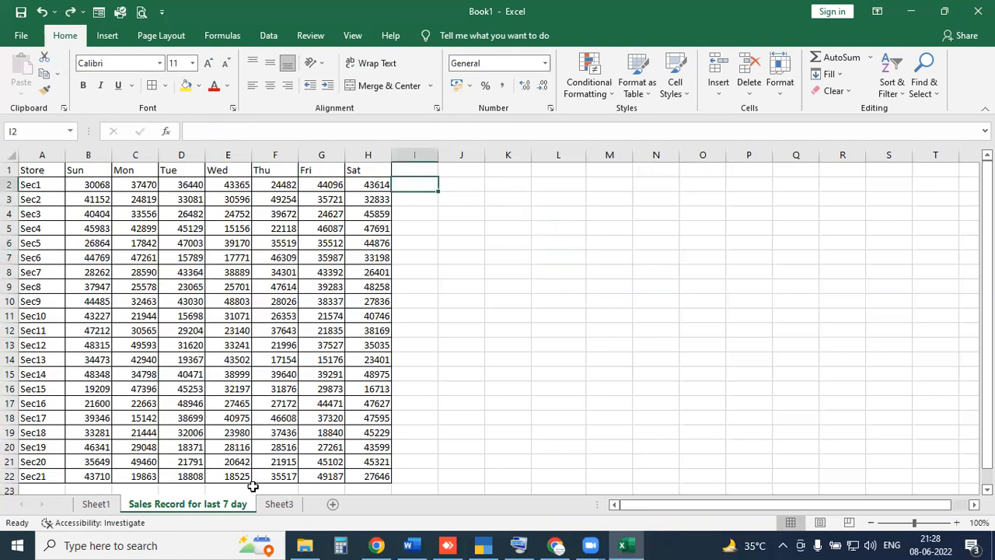
Step: Switch to Sheet3 and select the student marks in B2:F22
{"action": "left_click", "coordinate": [273, 504]}
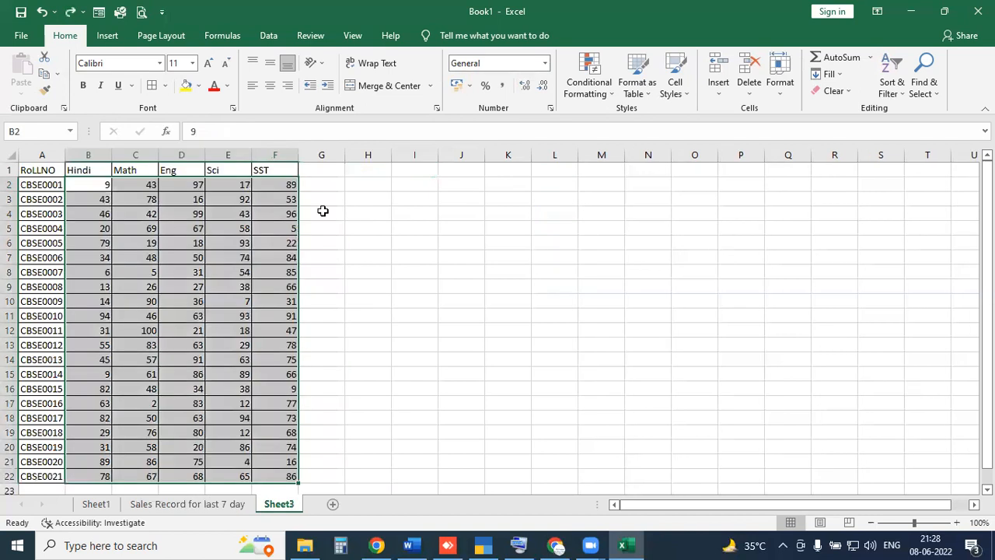
{"action": "left_click", "coordinate": [321, 212]}
{"action": "left_click_drag", "start_coordinate": [101, 191], "coordinate": [292, 477]}
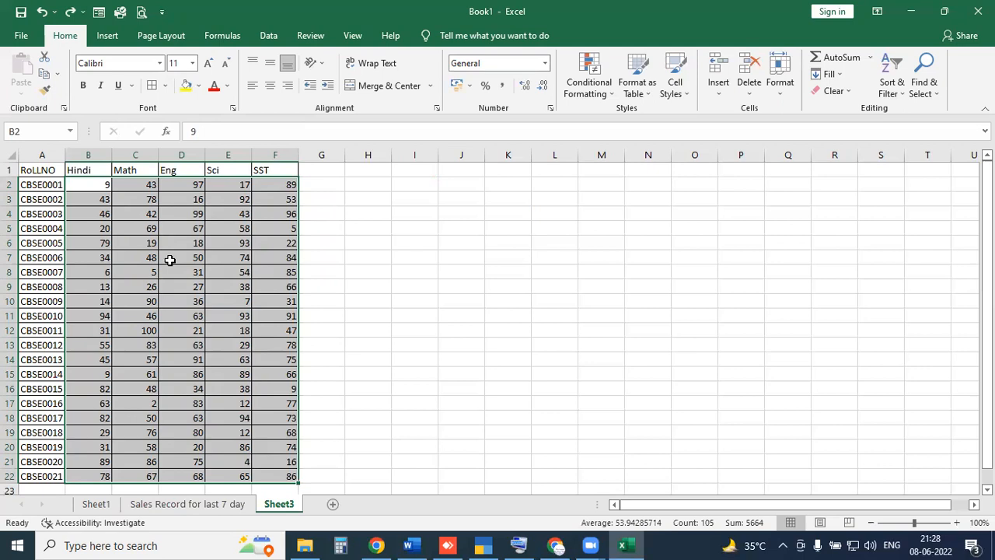
Step: Mark the Conditional Formatting command and its link to the selected marks with drawn annotations, and clear them
{"action": "mouse_move", "coordinate": [270, 181]}
{"action": "left_mouse_down"}
{"action": "mouse_move", "coordinate": [462, 129]}
{"action": "mouse_move", "coordinate": [563, 78]}
{"action": "mouse_move", "coordinate": [622, 63]}
{"action": "mouse_move", "coordinate": [576, 113]}
{"action": "mouse_move", "coordinate": [585, 45]}
{"action": "left_mouse_up"}
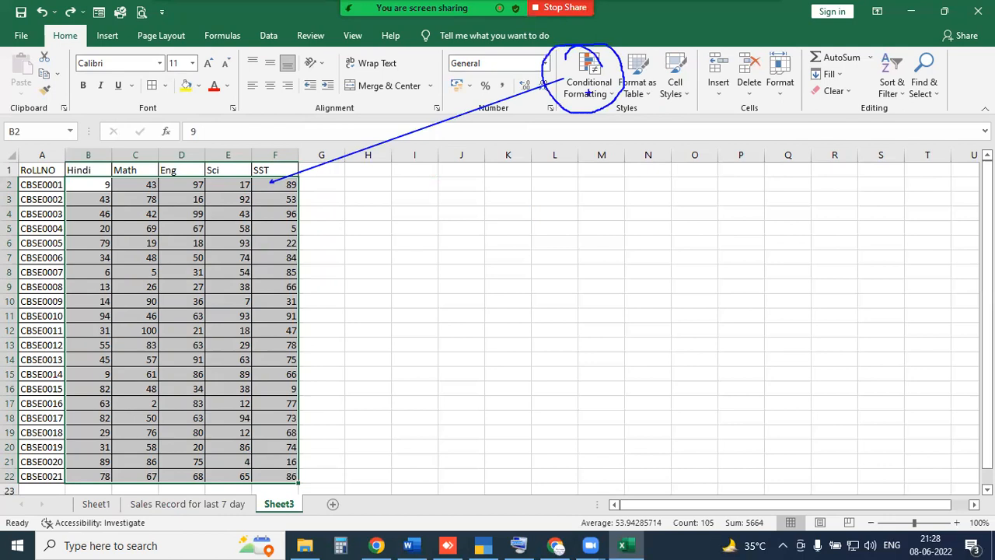
{"action": "left_click_drag", "start_coordinate": [580, 100], "coordinate": [604, 75]}
{"action": "key", "text": "Escape"}
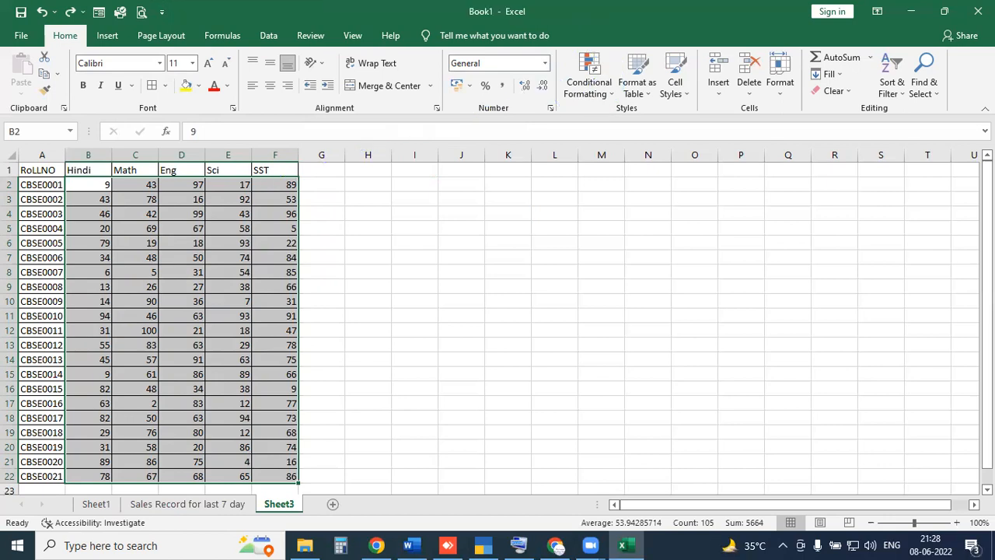